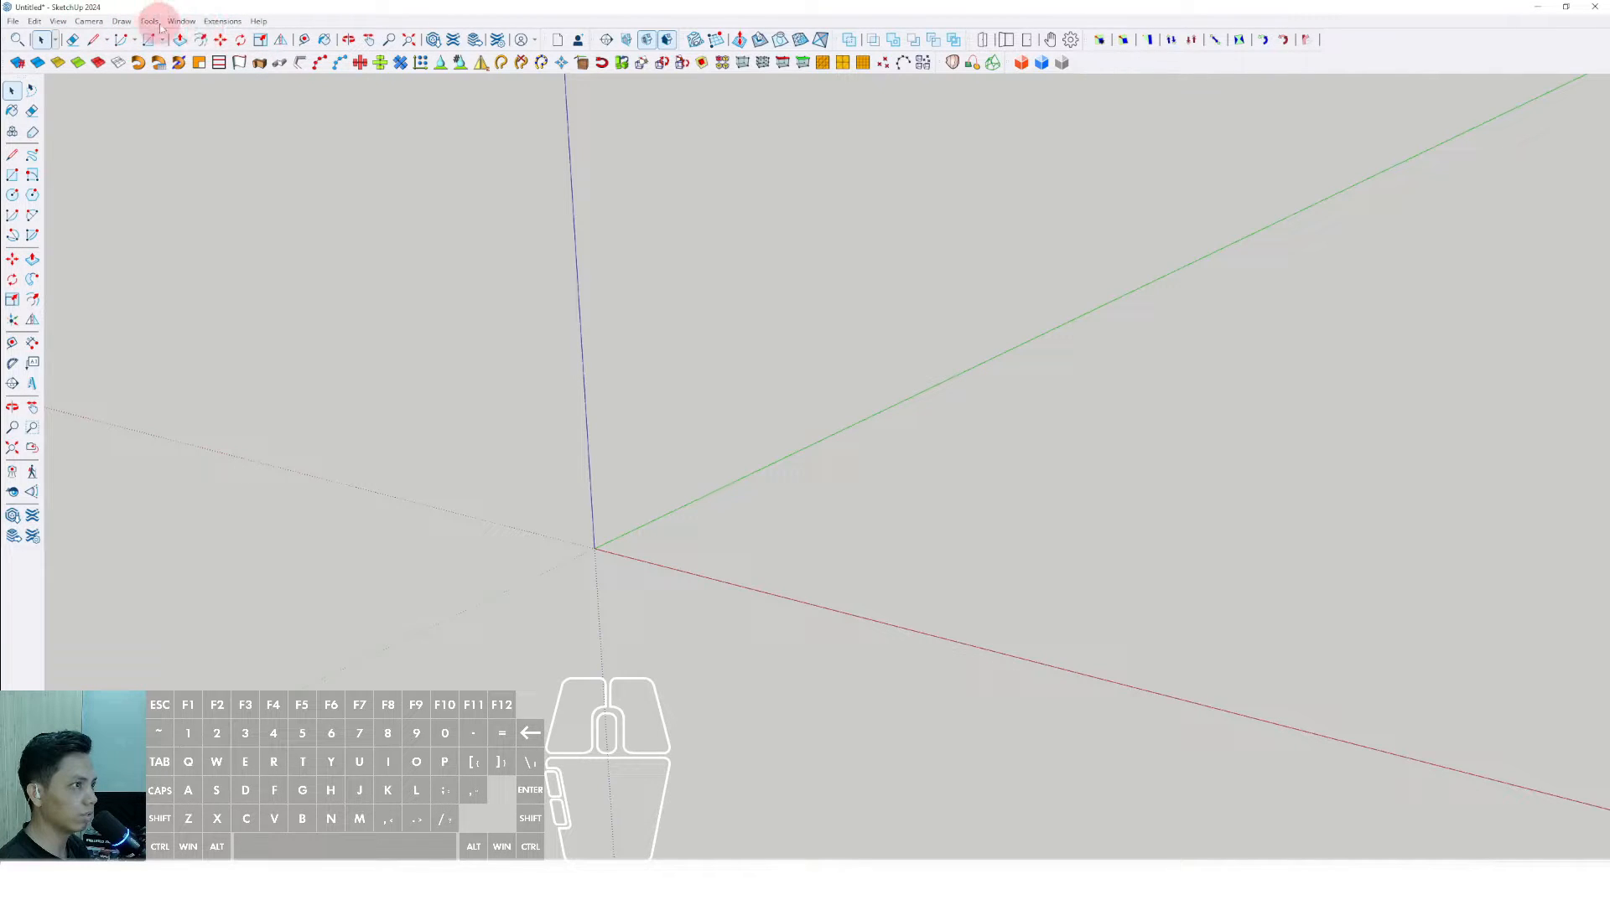
# - Open the preferences on the shortcut settings and place the dialog over the drawing area
pyautogui.click(186, 22)
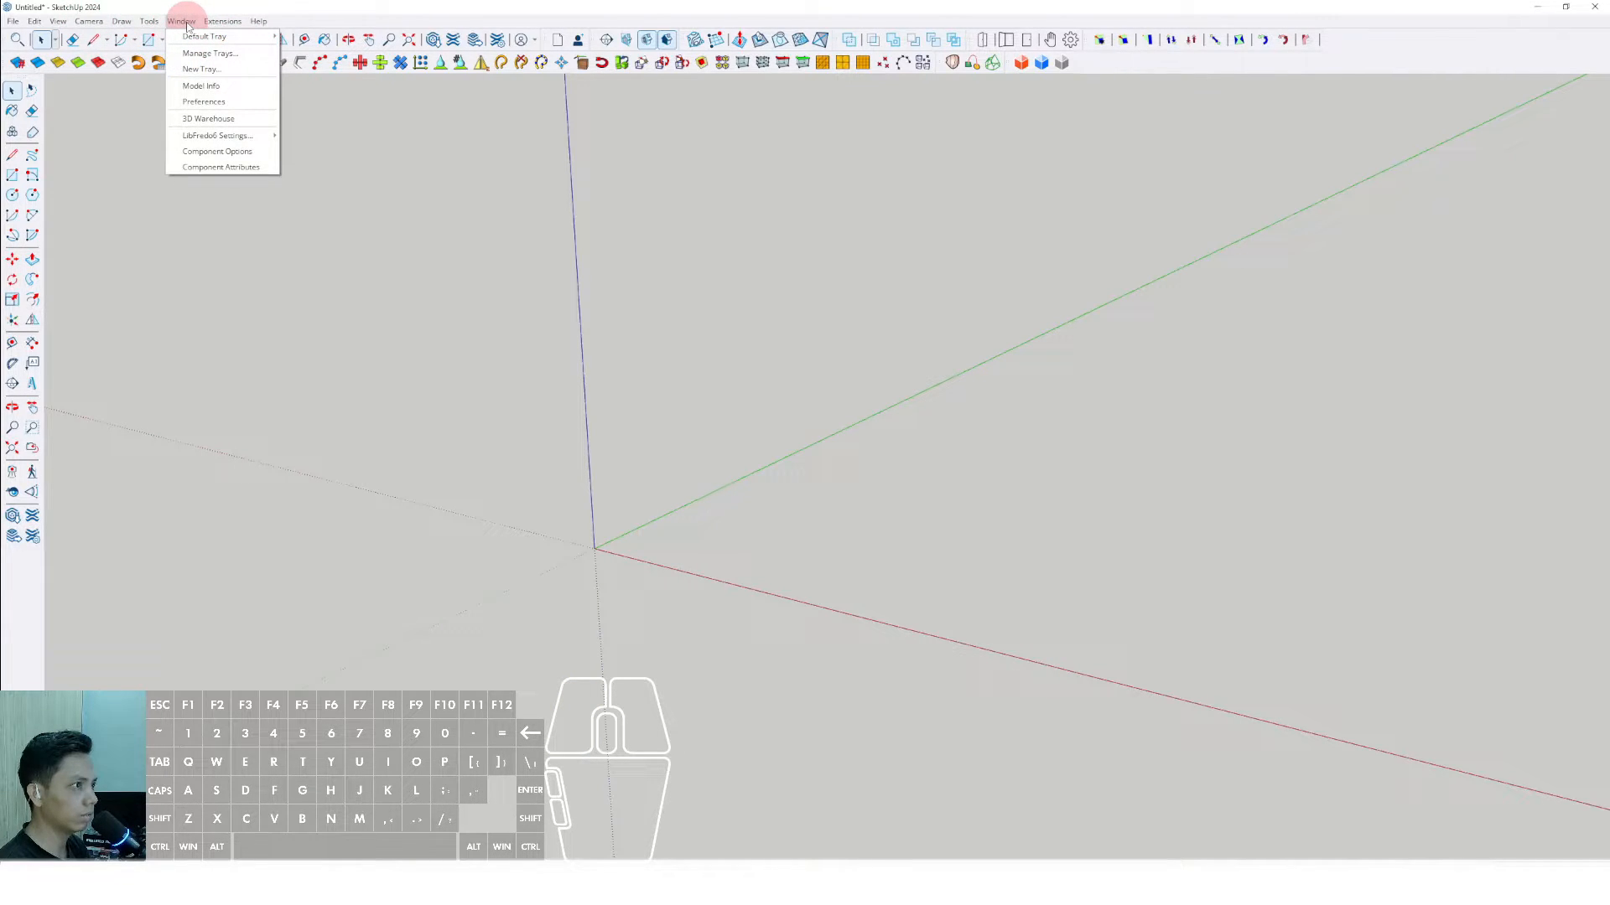
pyautogui.click(201, 101)
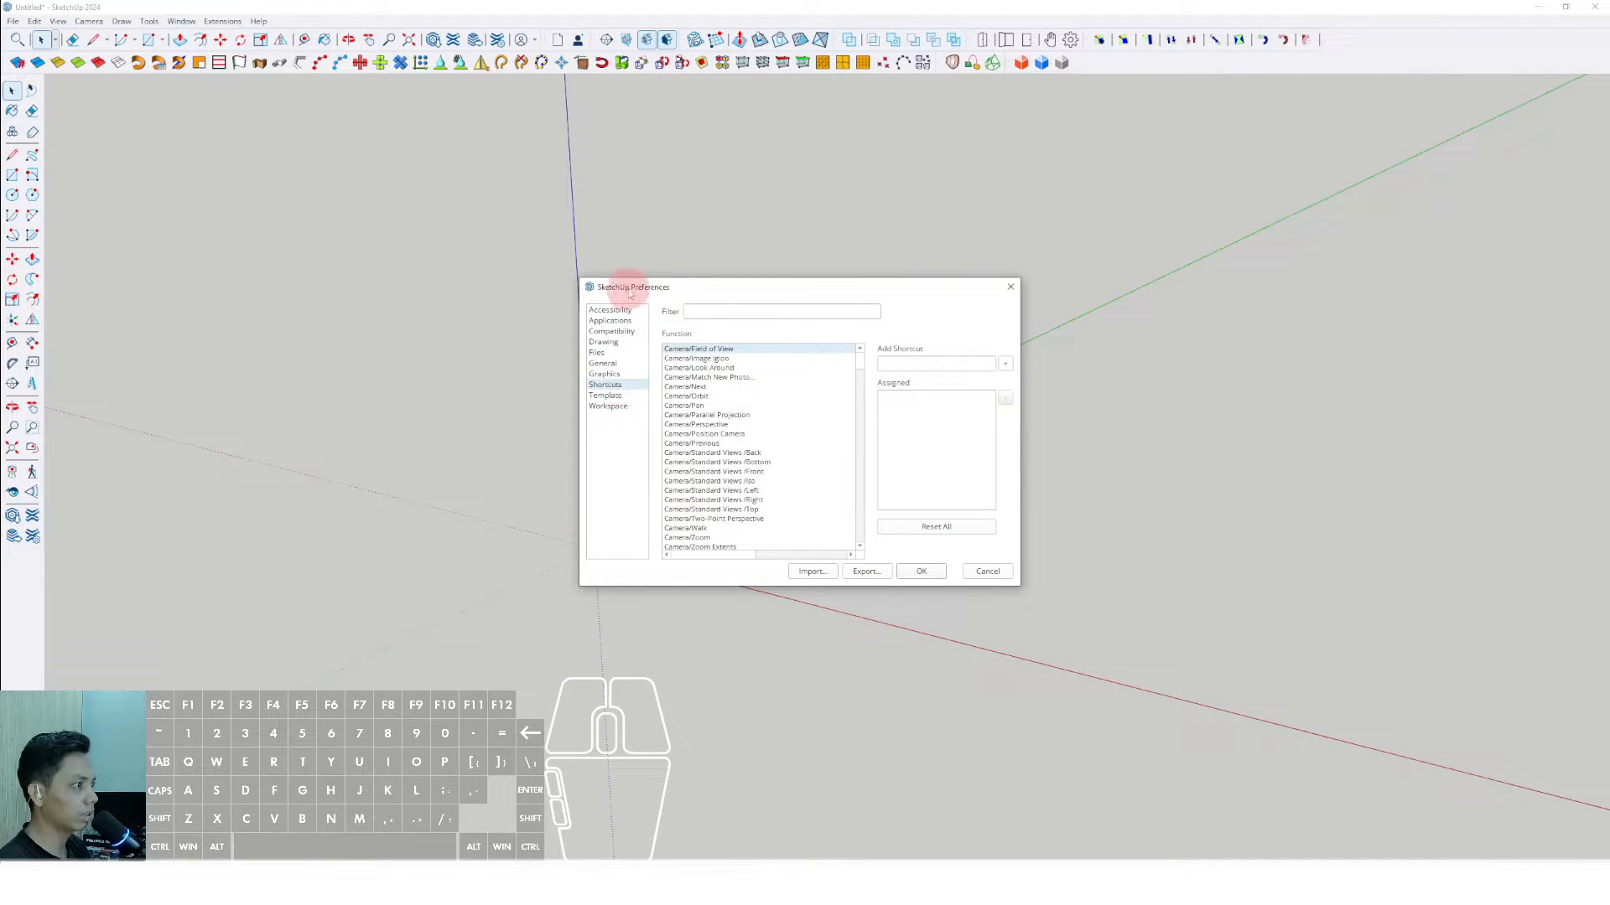
pyautogui.moveTo(628, 282); pyautogui.dragTo(580, 271)
pyautogui.click(565, 374)
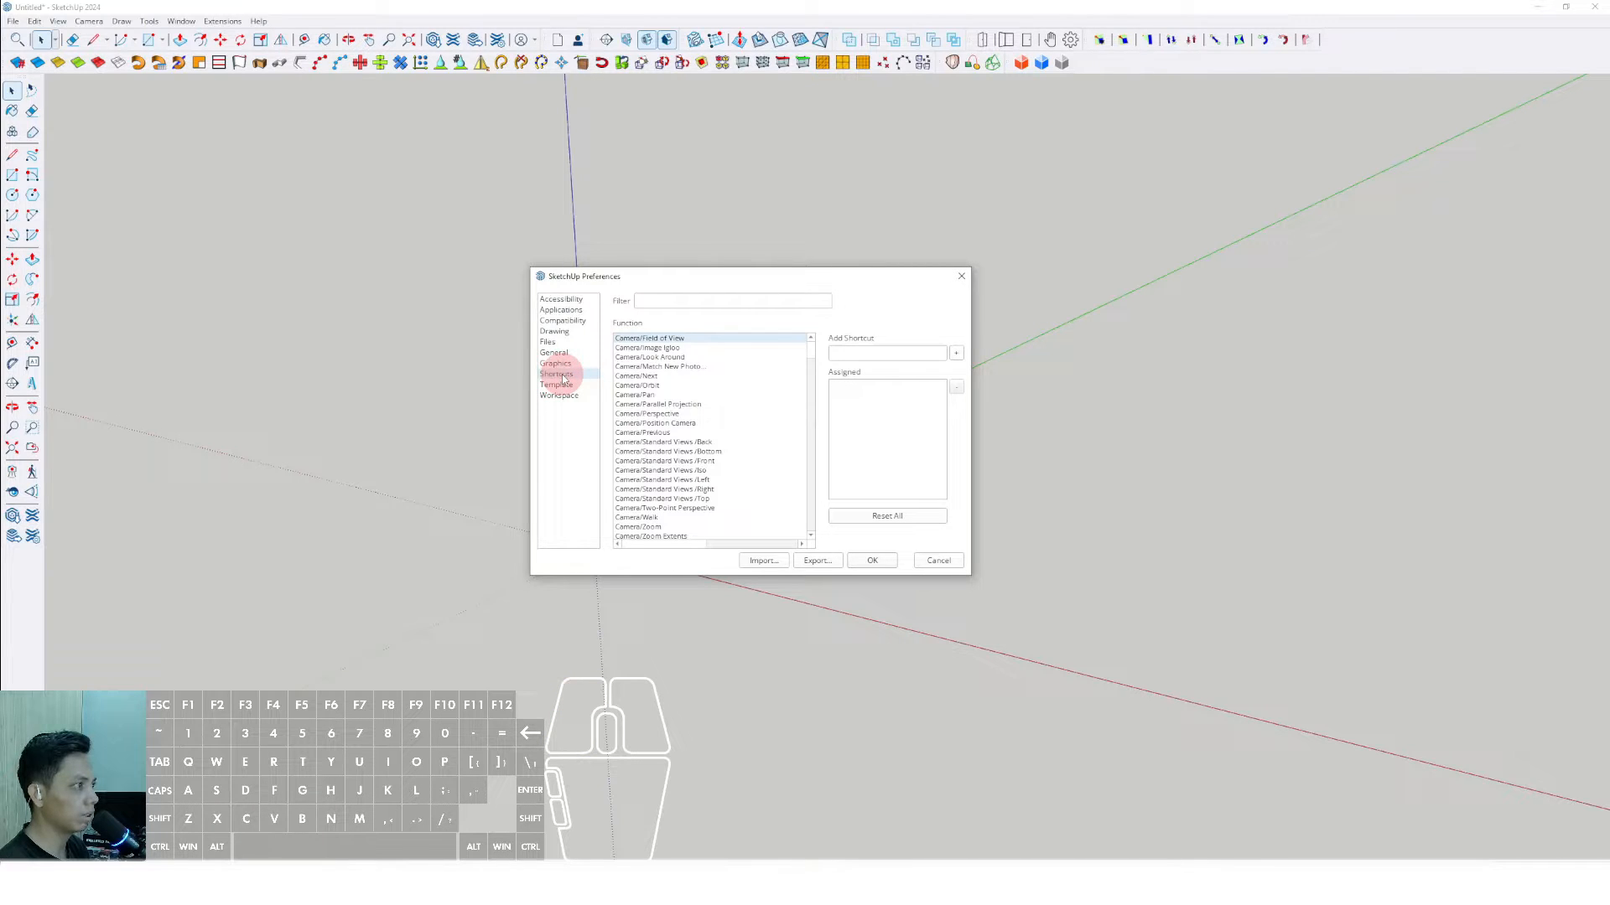
pyautogui.moveTo(658, 274); pyautogui.dragTo(743, 249)
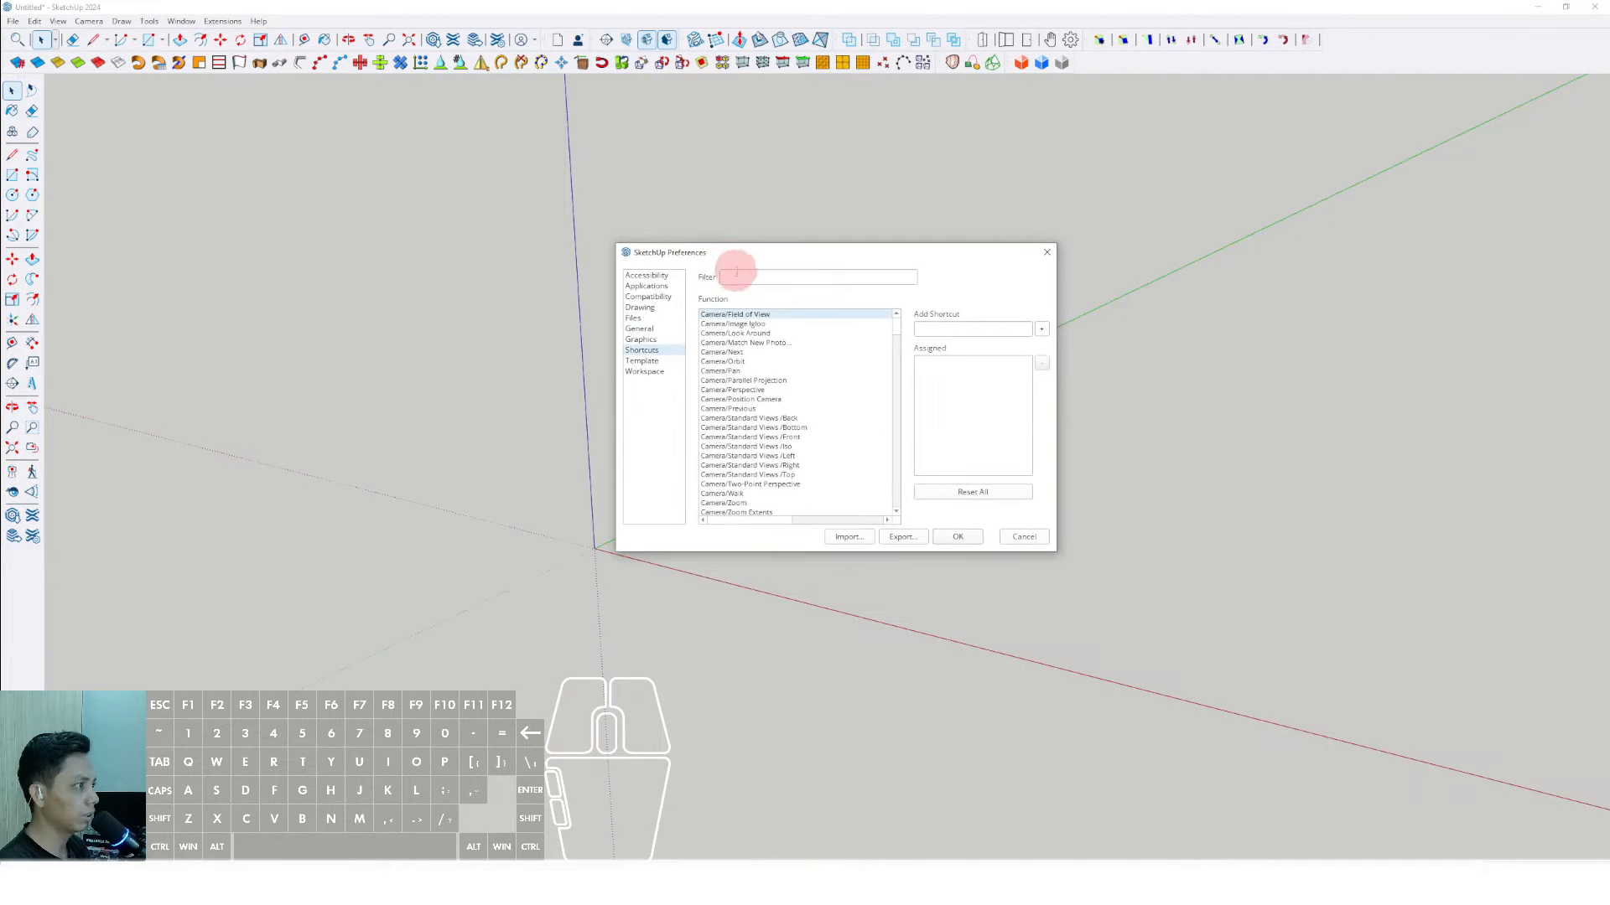
# - Filter the shortcut functions by "line" and select Draw/Lines/Line
pyautogui.click(735, 275)
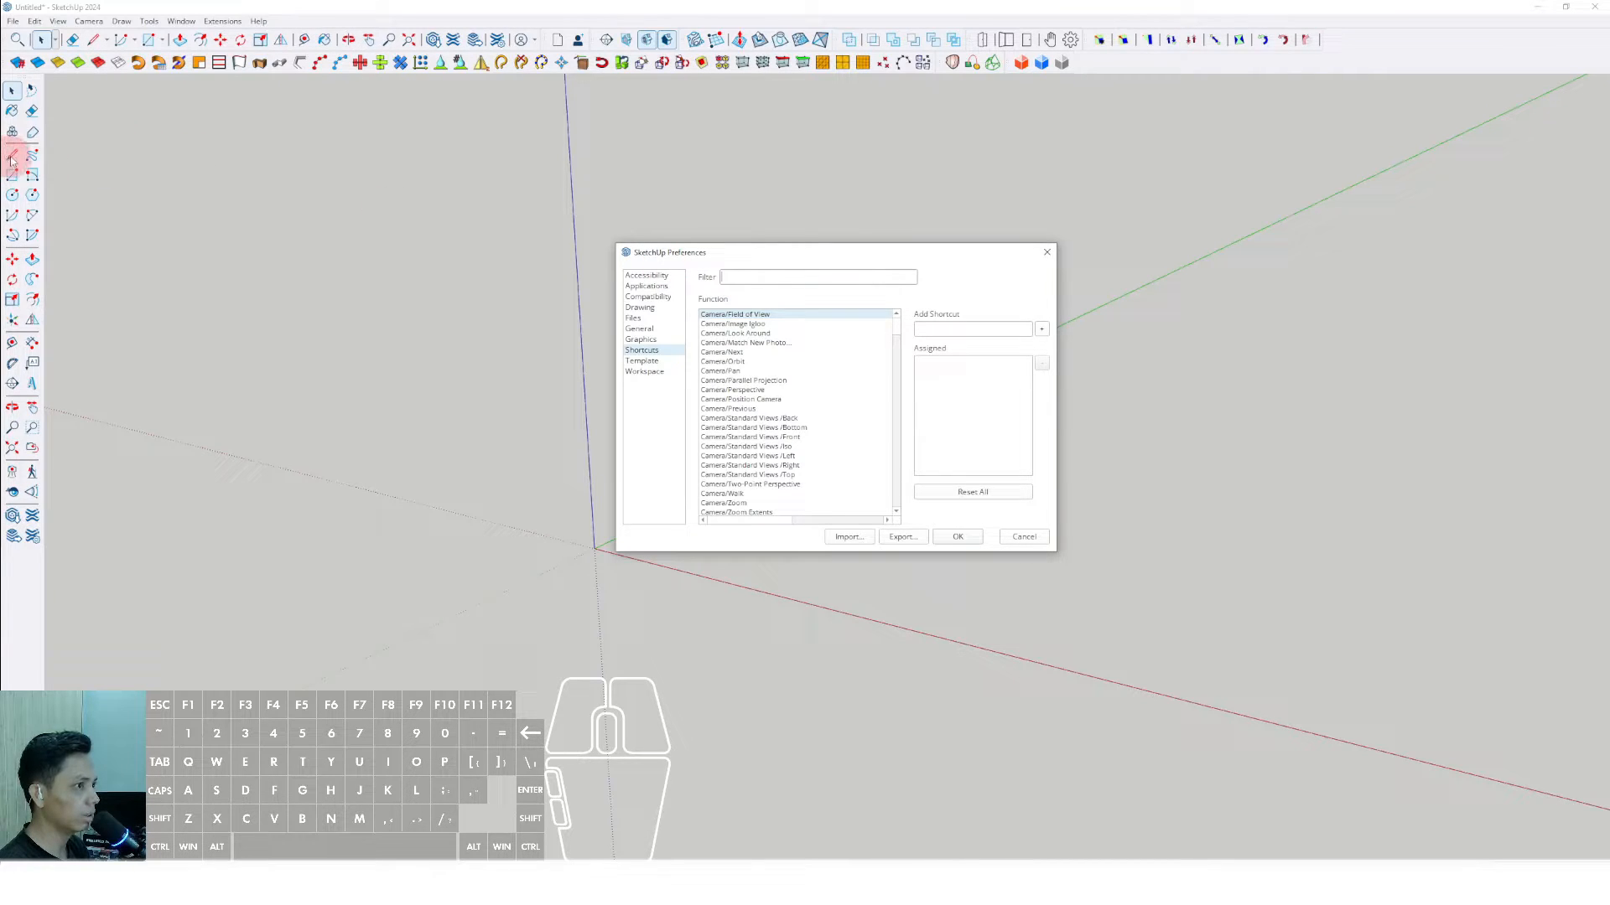
pyautogui.click(723, 278)
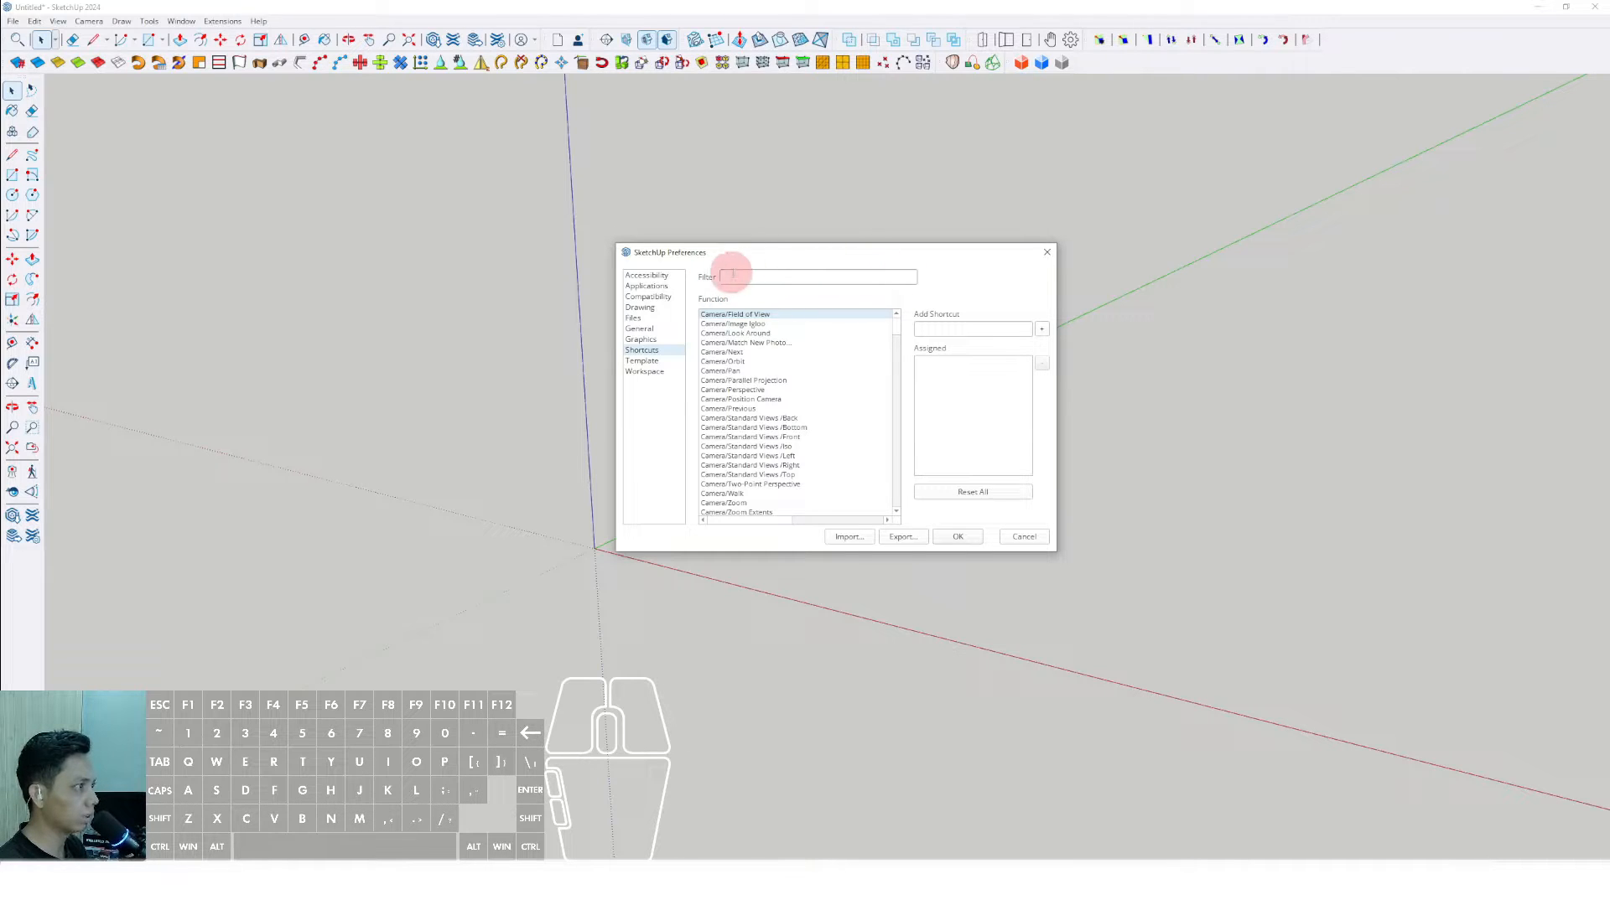
pyautogui.write('l')
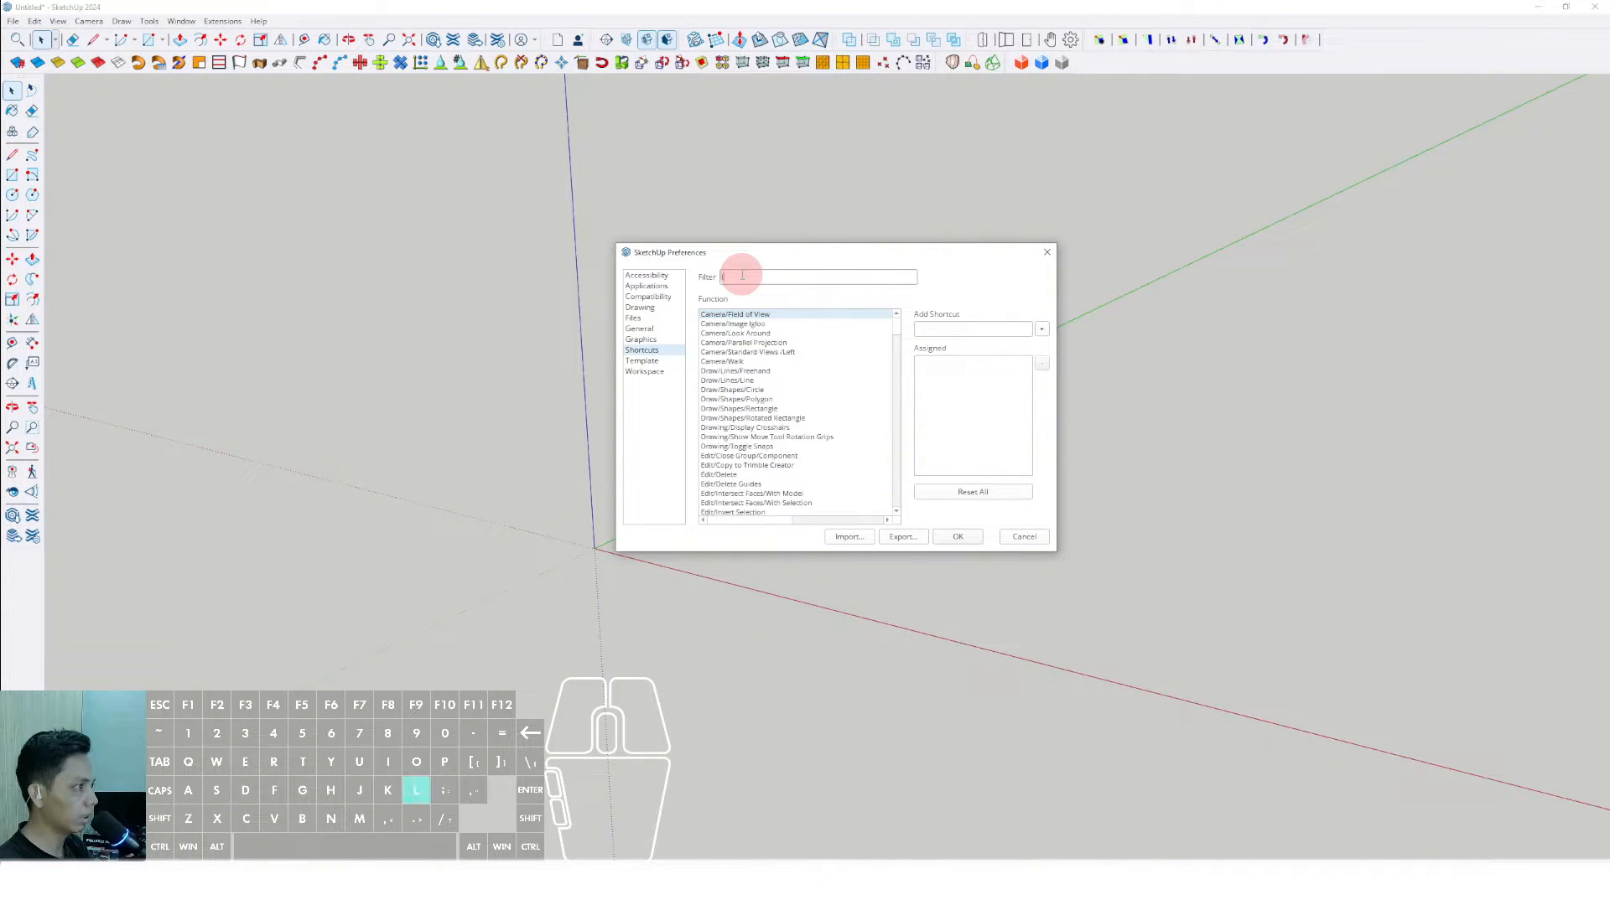
pyautogui.write('ine')
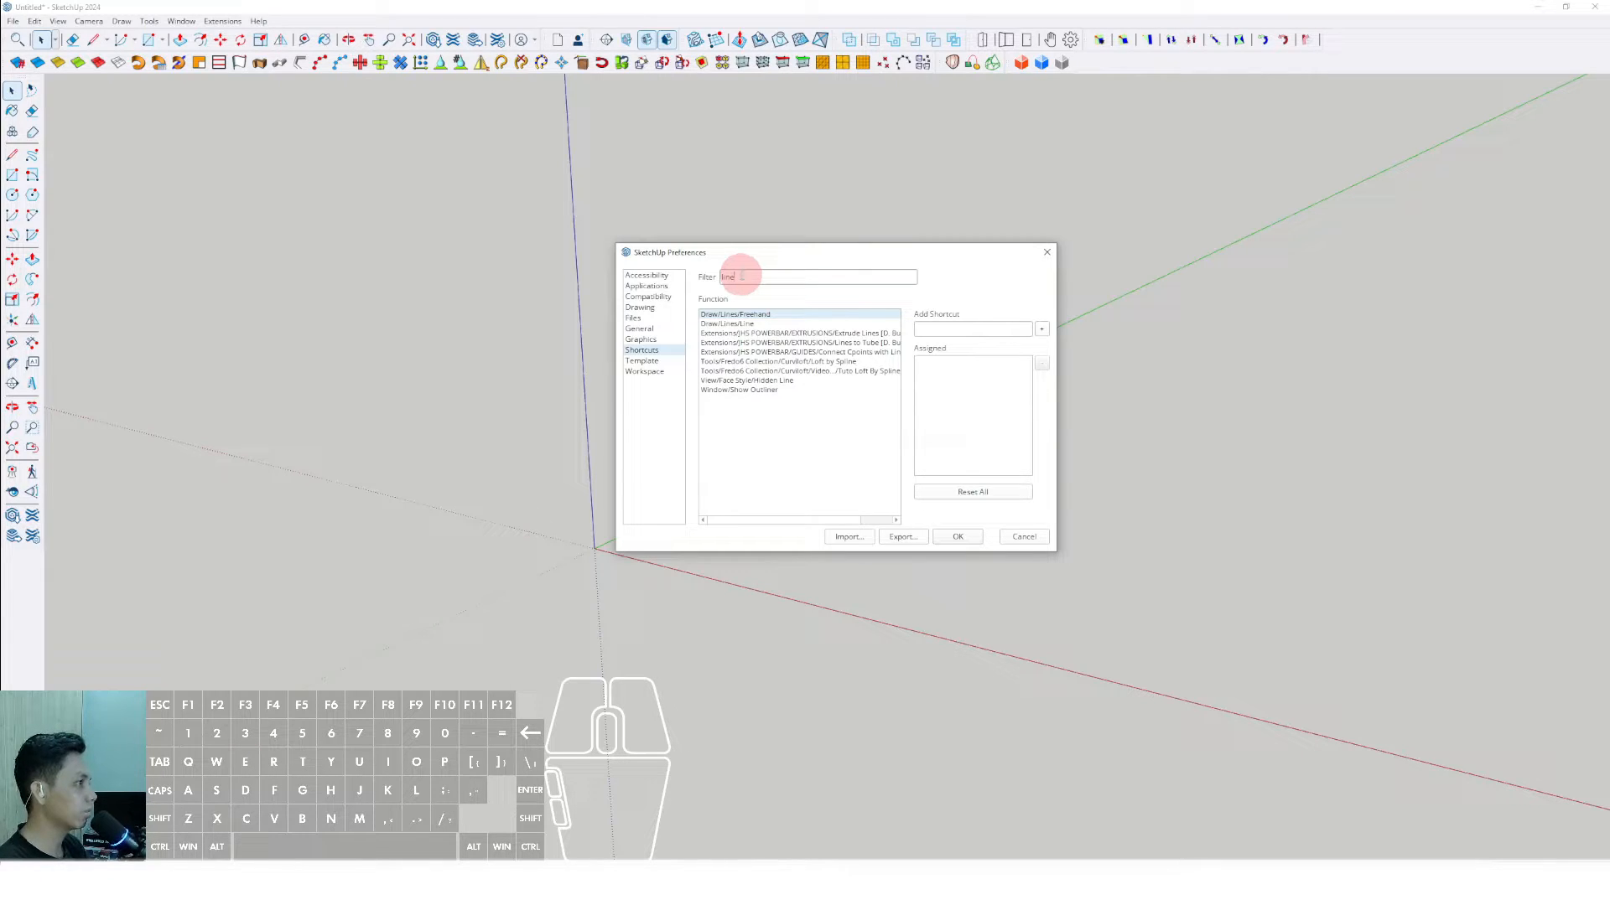
pyautogui.click(721, 325)
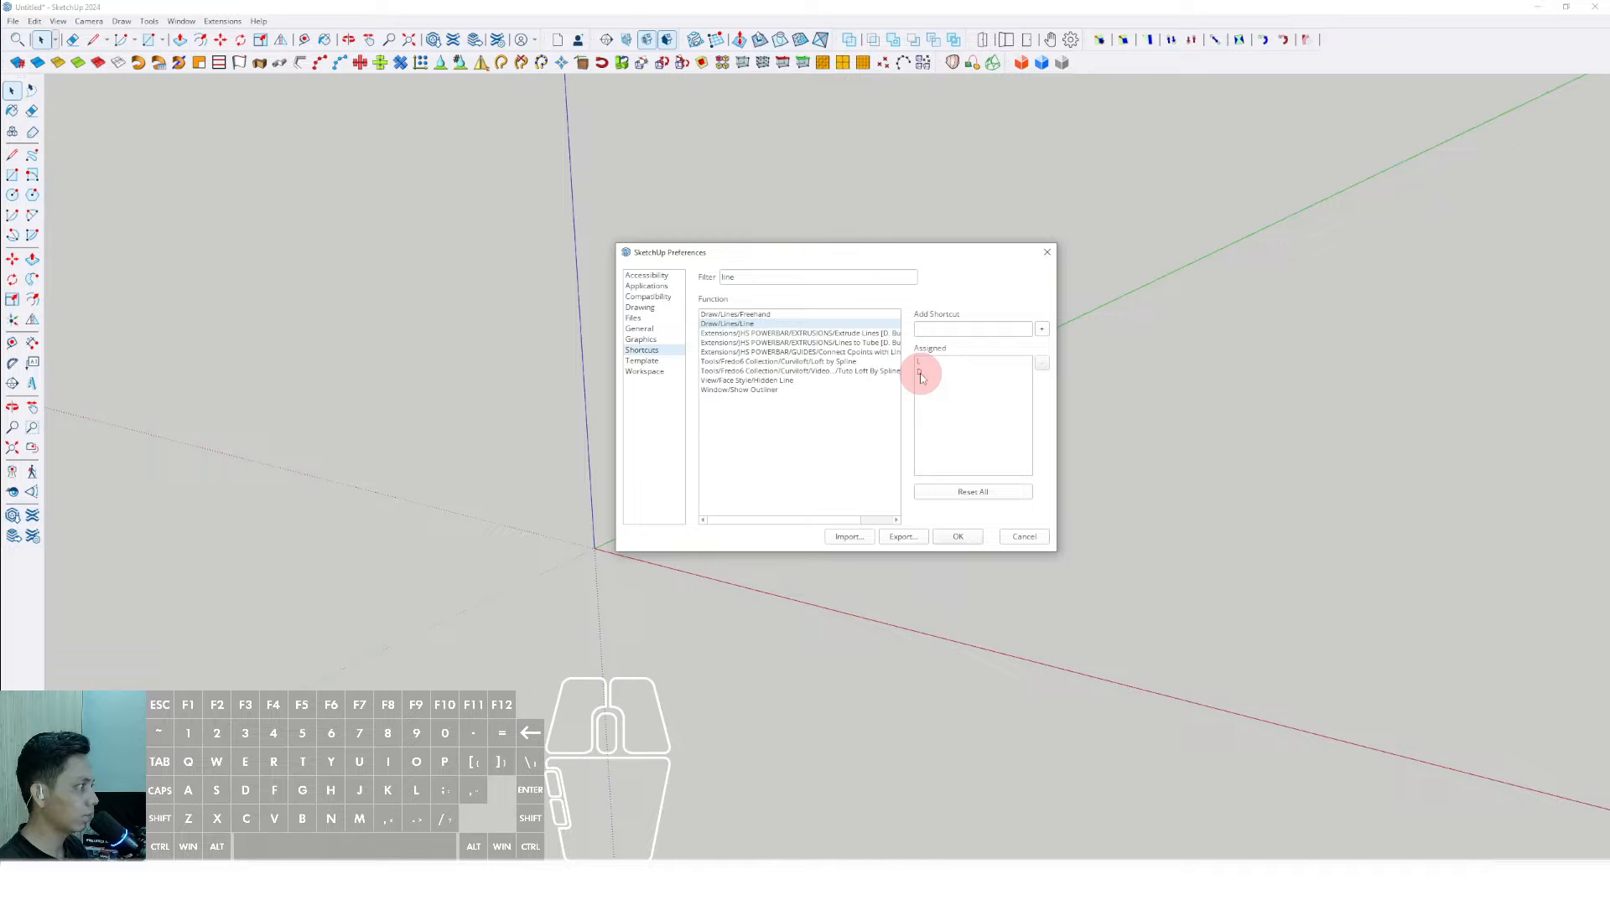
# - Add Shift+T as an extra shortcut for the Line function and accept the preferences
pyautogui.click(926, 330)
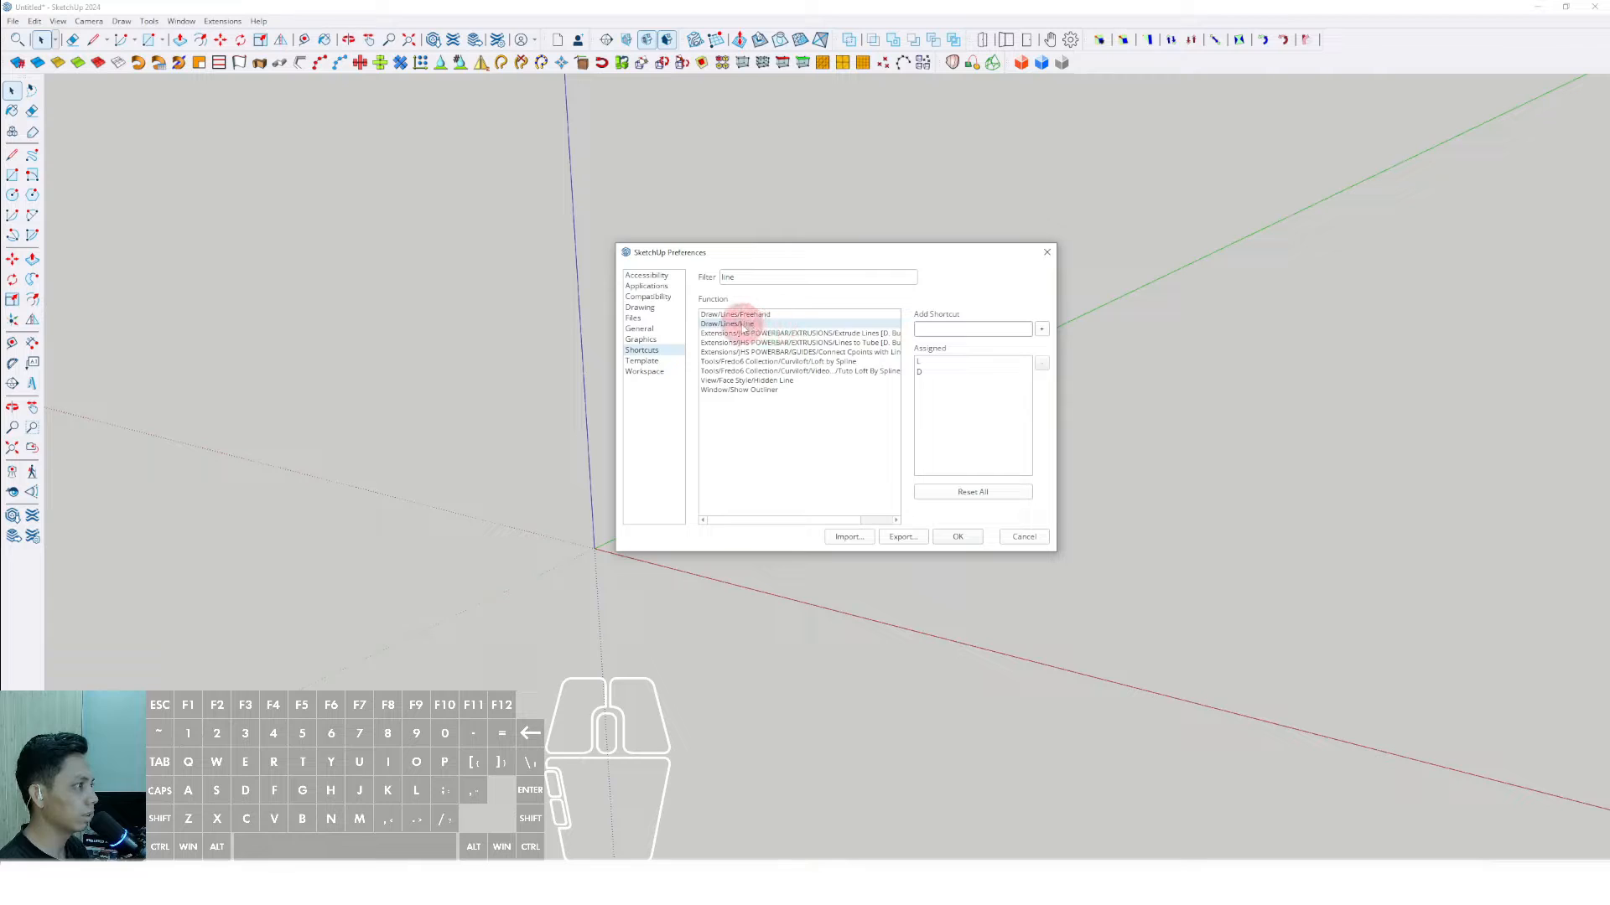
pyautogui.click(936, 331)
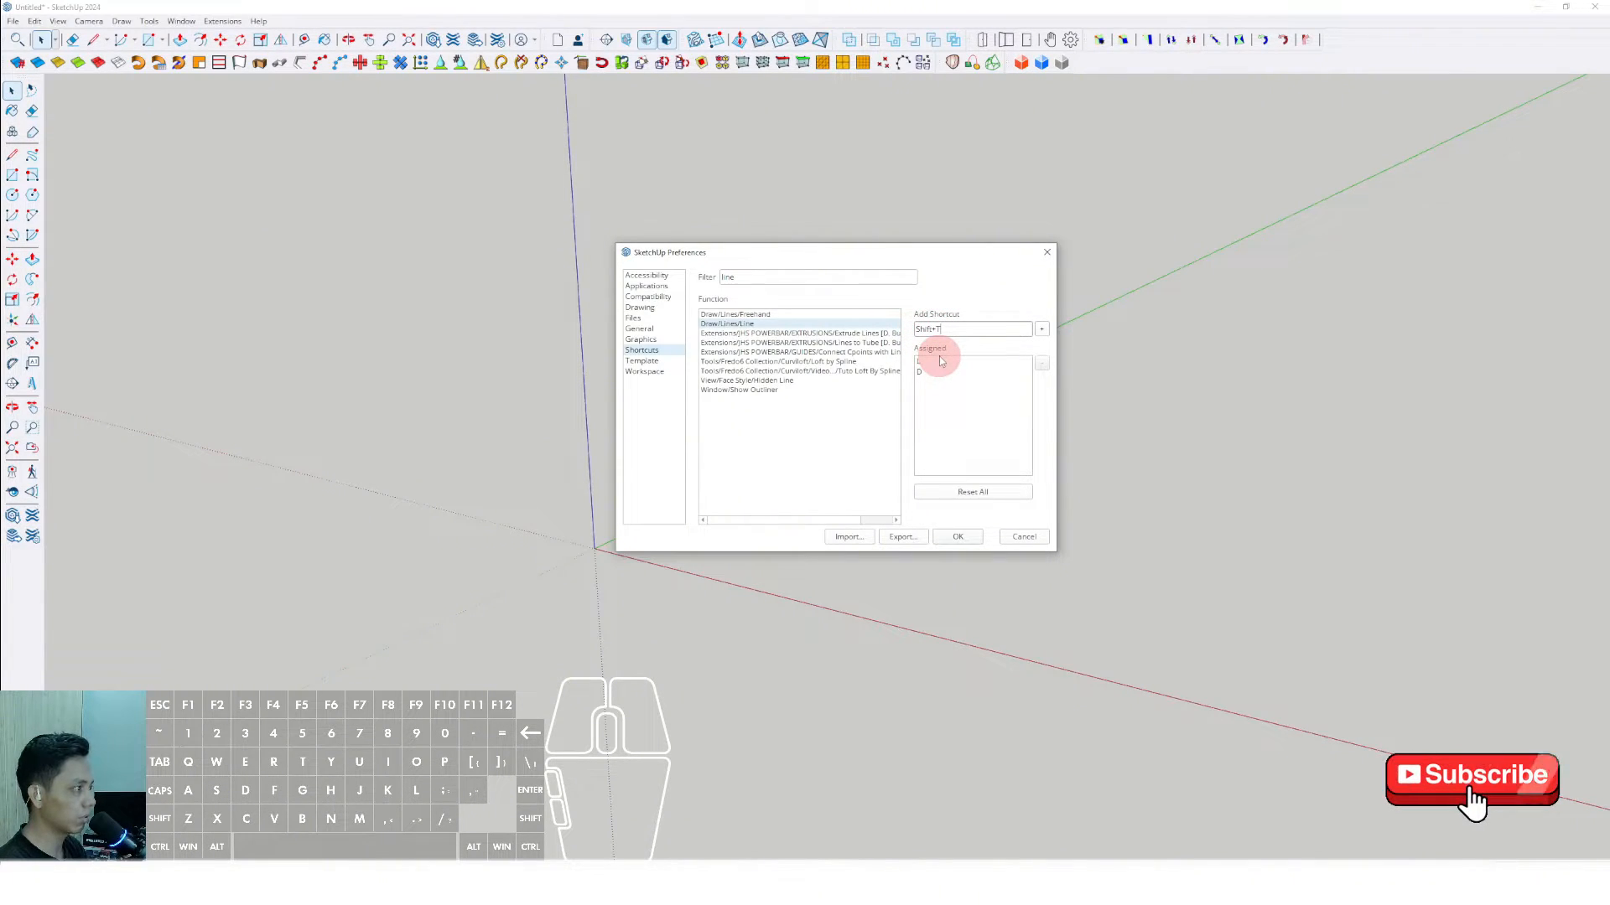
pyautogui.click(1044, 331)
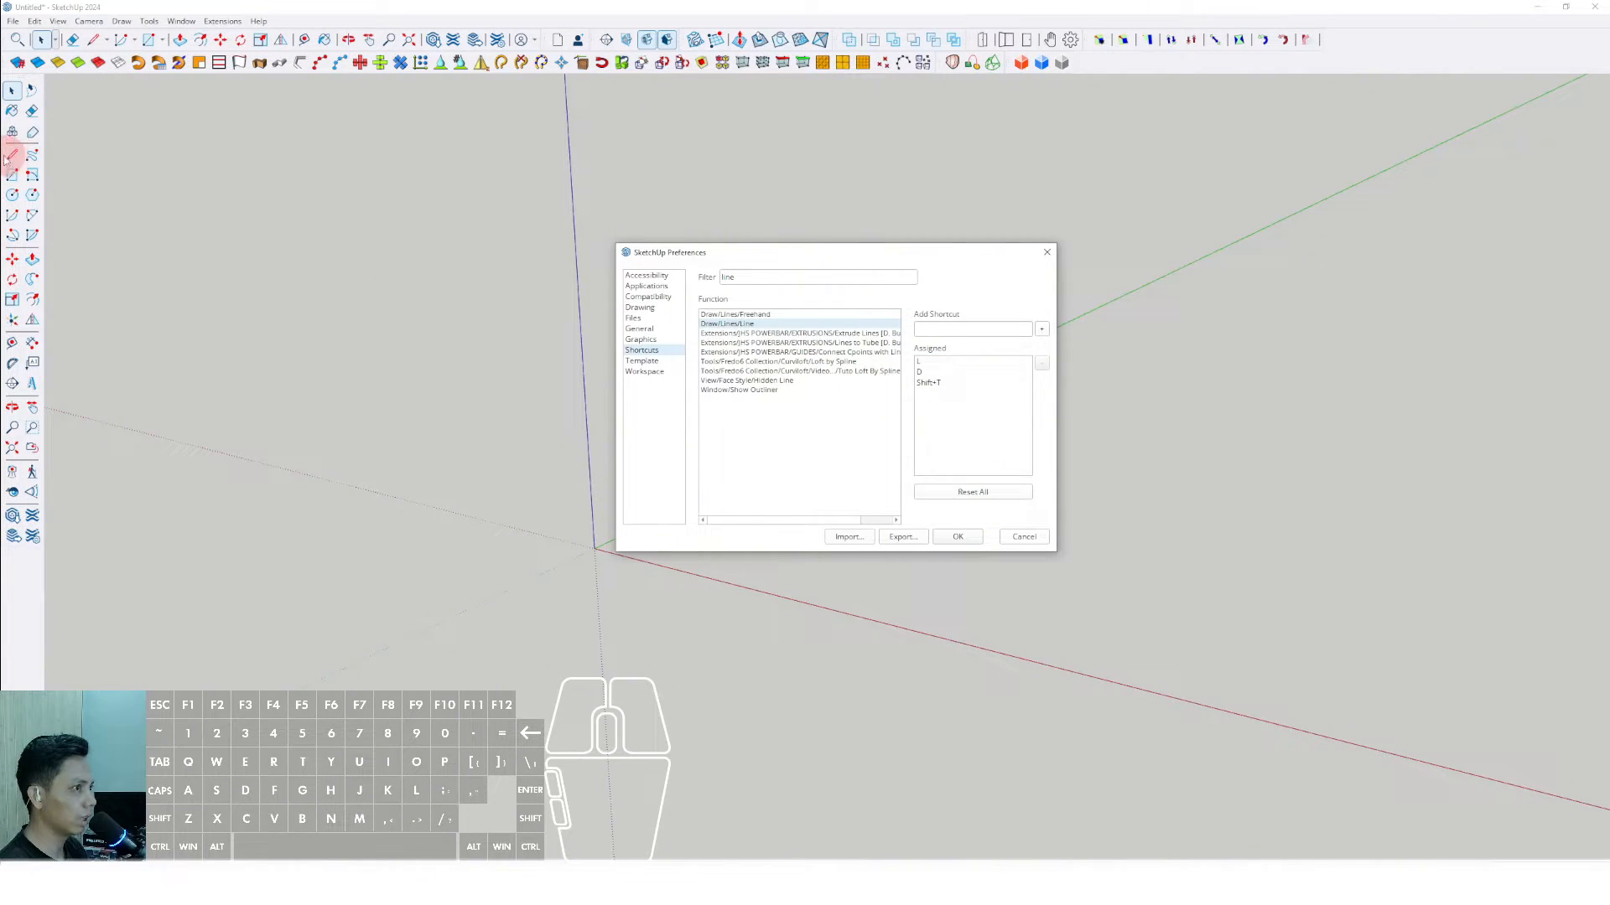
pyautogui.click(961, 536)
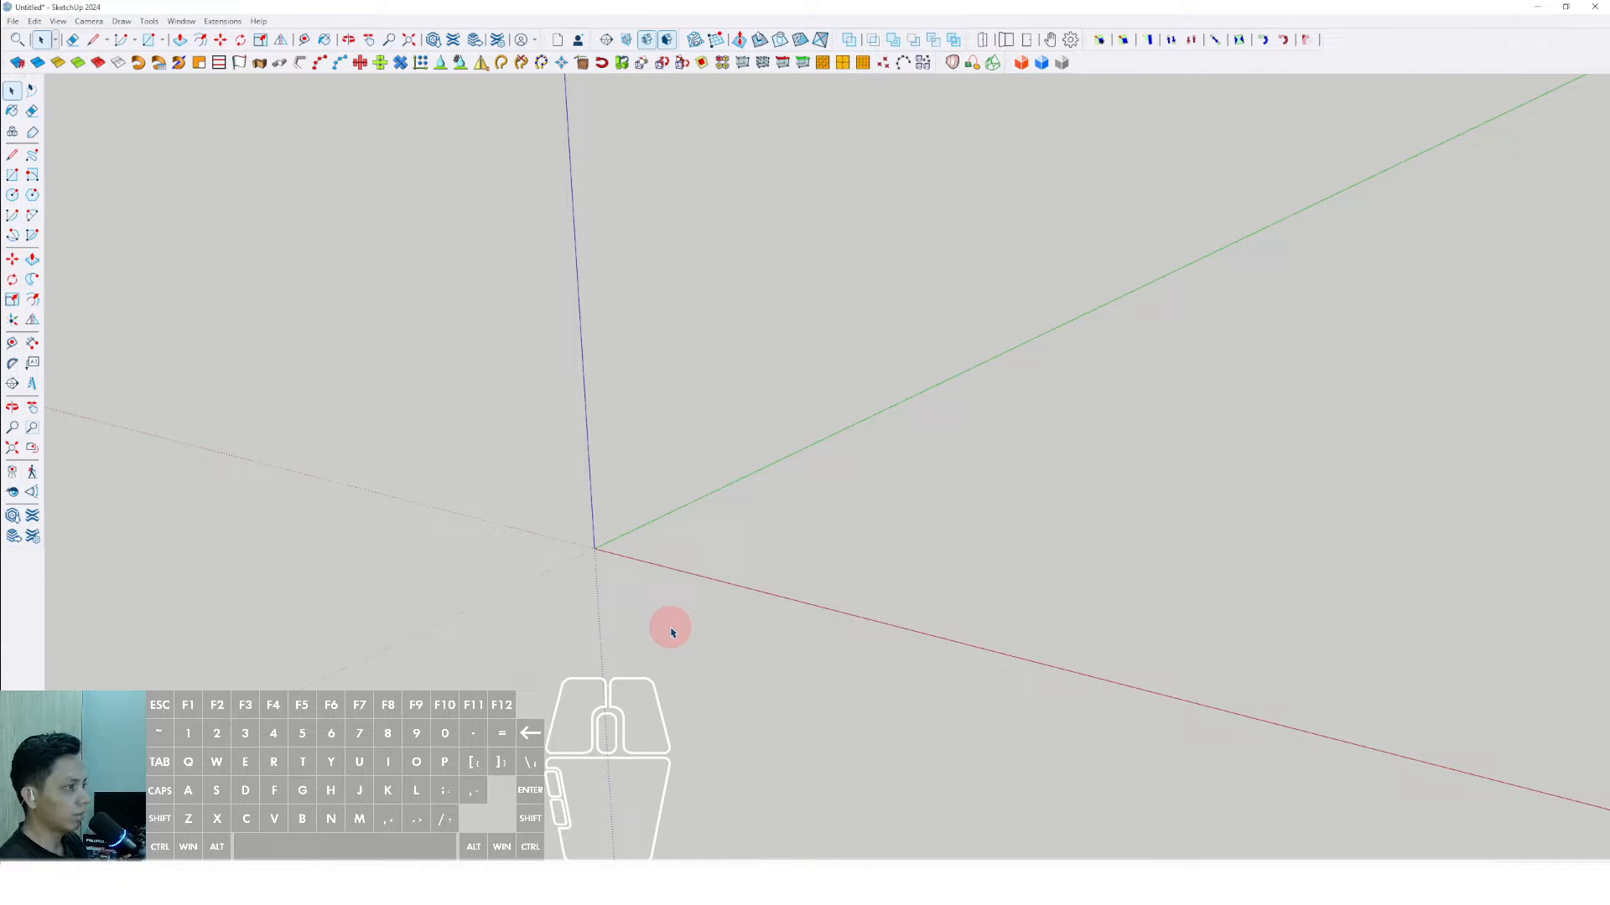
# - Draw a rectangle on the ground plane starting at the origin, between the red and green axes
pyautogui.press('r')
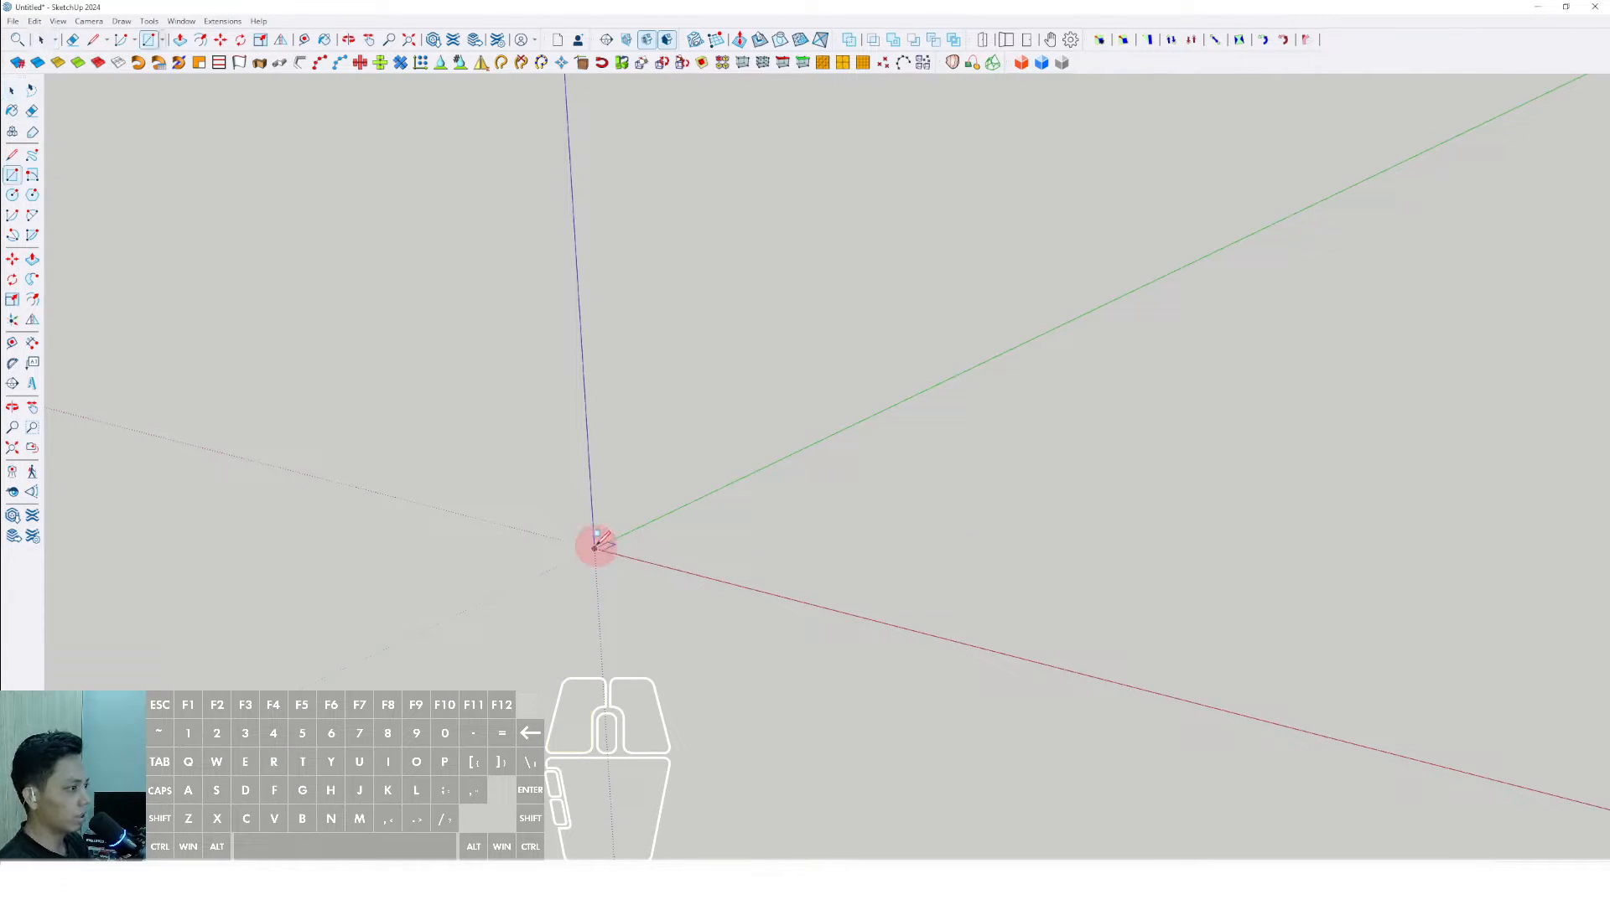
pyautogui.click(595, 547)
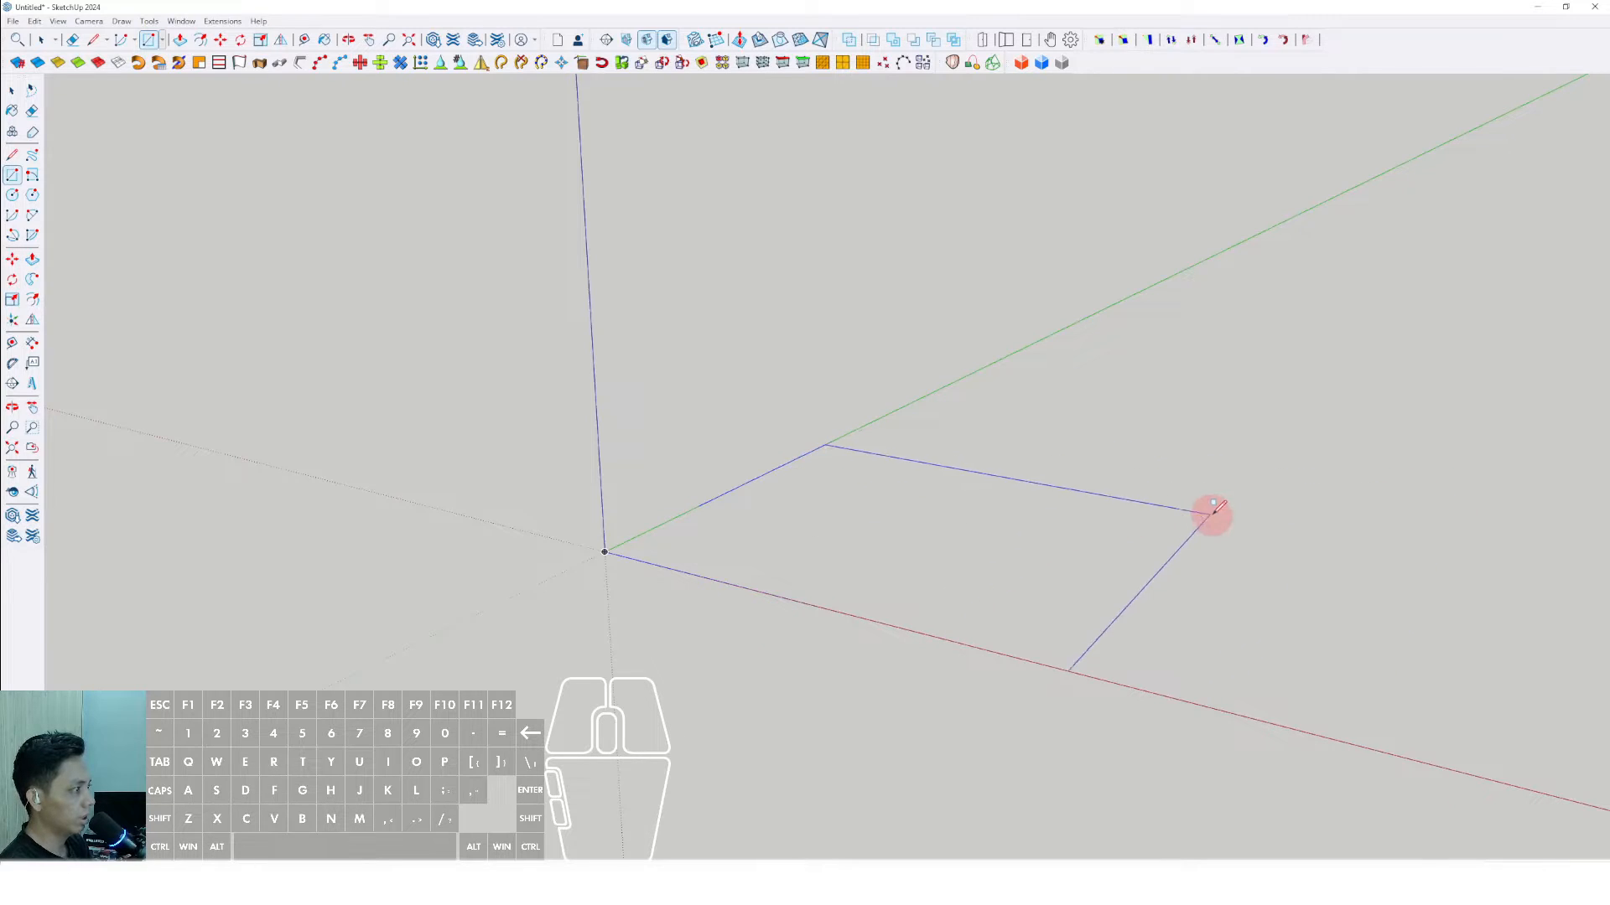
pyautogui.click(1246, 507)
pyautogui.scroll(1, 1030, 537)
# - Push/Pull the rectangle's face upward into a low slab
pyautogui.press('space')
pyautogui.click(953, 551)
pyautogui.press('v')
pyautogui.click(957, 542)
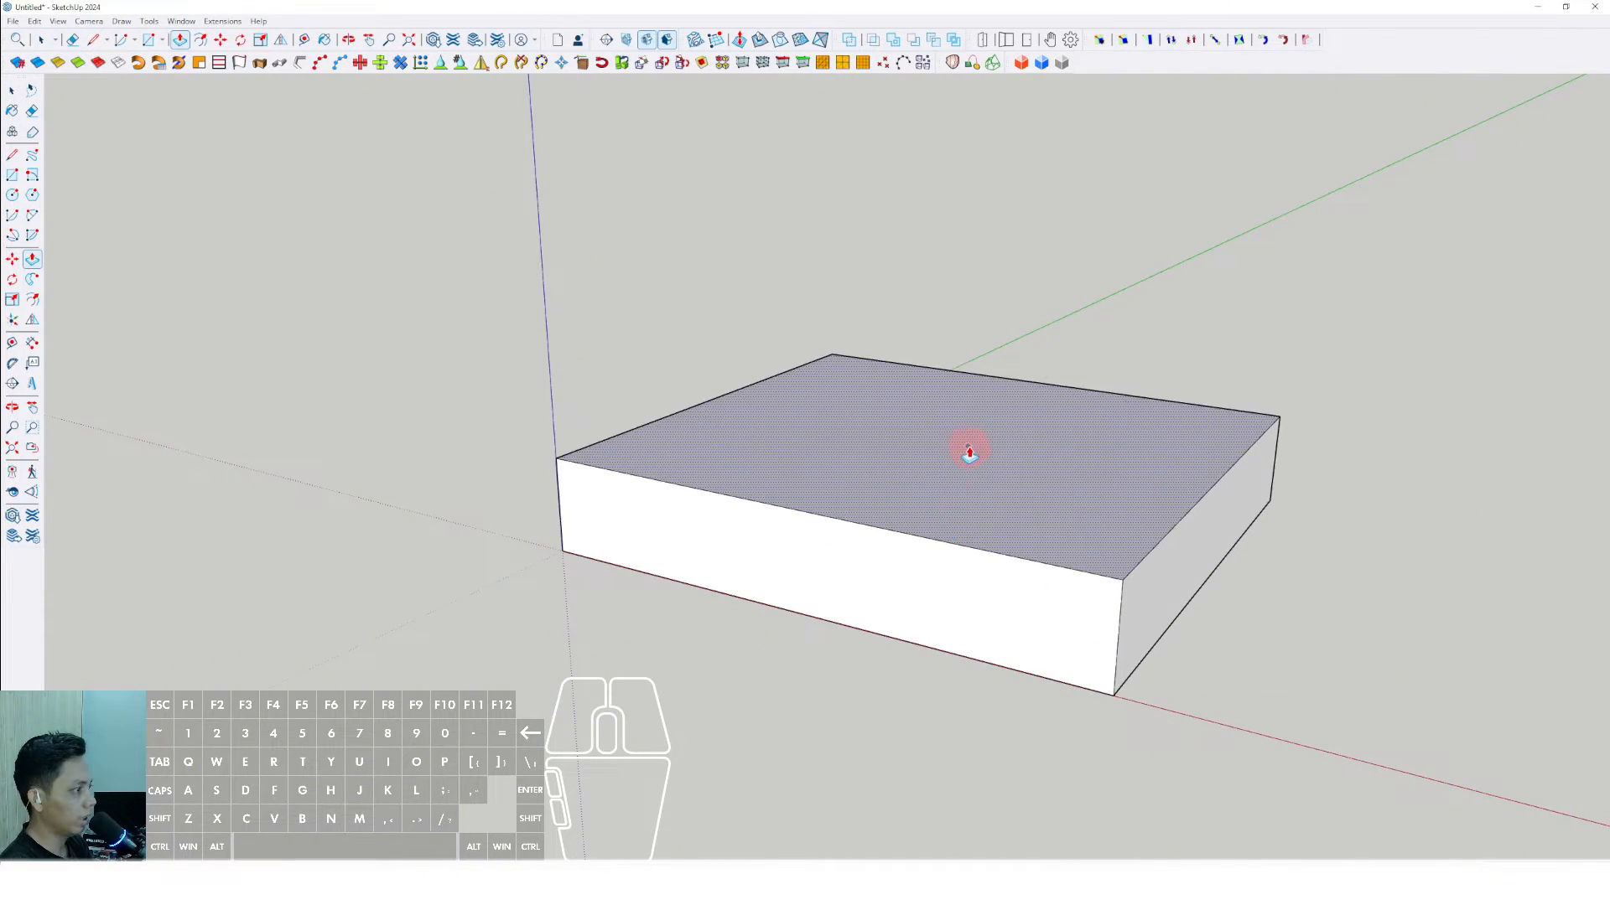
pyautogui.click(970, 453)
# - Select the entire slab with all its connected geometry, make it a group and clear the selection
pyautogui.press('space')
pyautogui.moveTo(970, 453)
pyautogui.mouseDown(button='middle')
pyautogui.moveTo(952, 651)
pyautogui.moveTo(952, 477)
pyautogui.mouseUp(button='middle')
pyautogui.tripleClick(951, 477)
pyautogui.rightClick(956, 482)
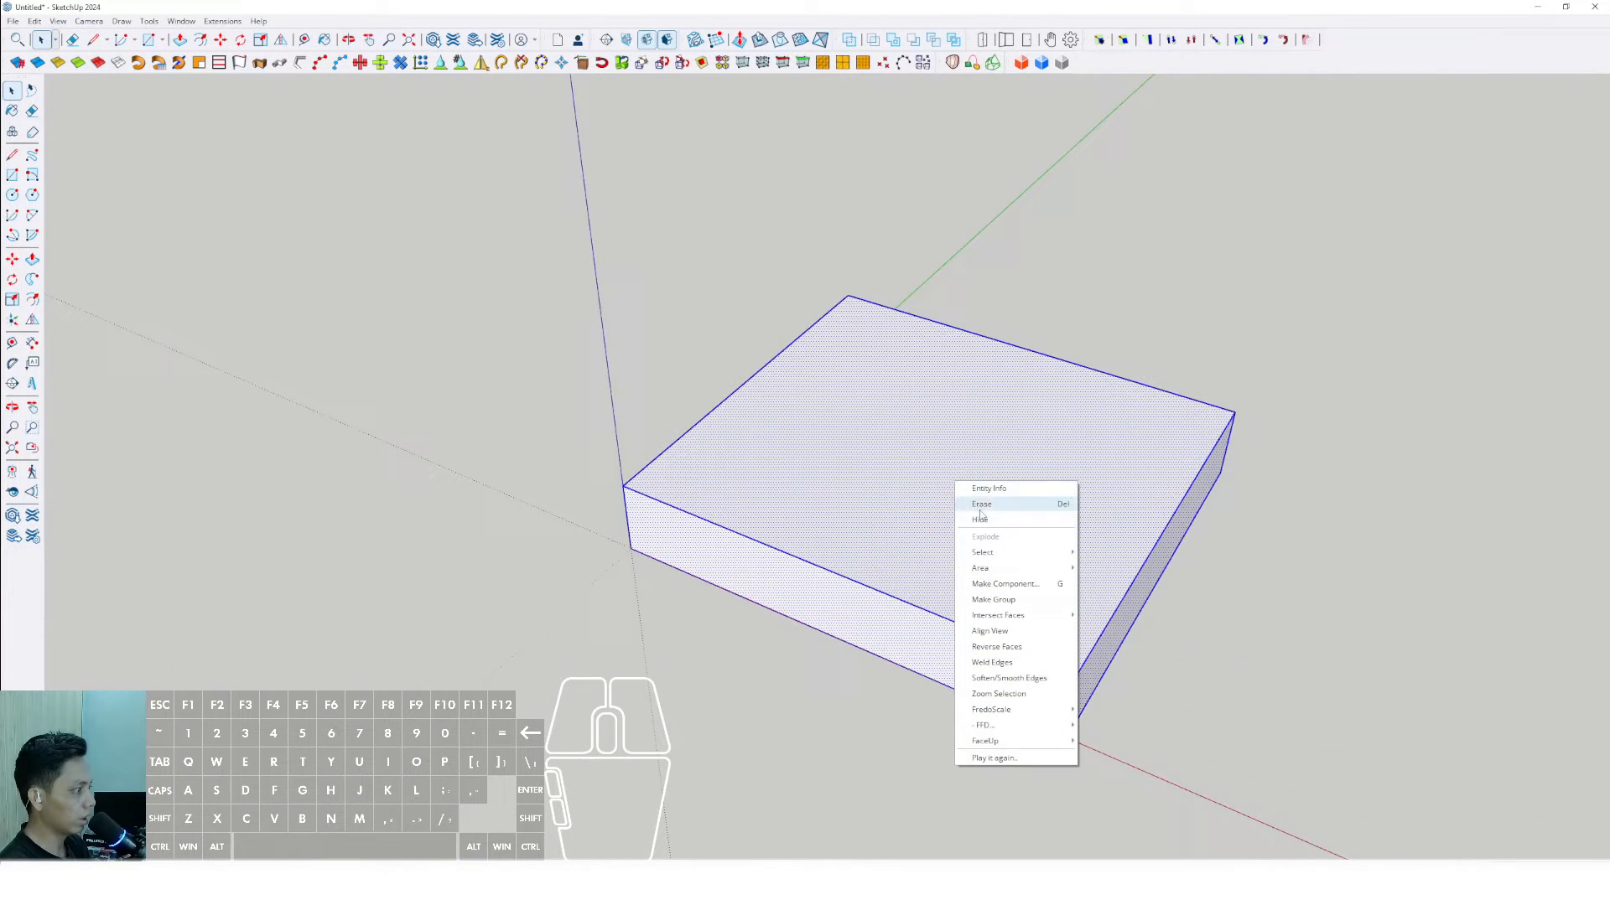
pyautogui.click(998, 602)
pyautogui.moveTo(997, 602); pyautogui.dragTo(1035, 363, button='middle')
pyautogui.click(1035, 363)
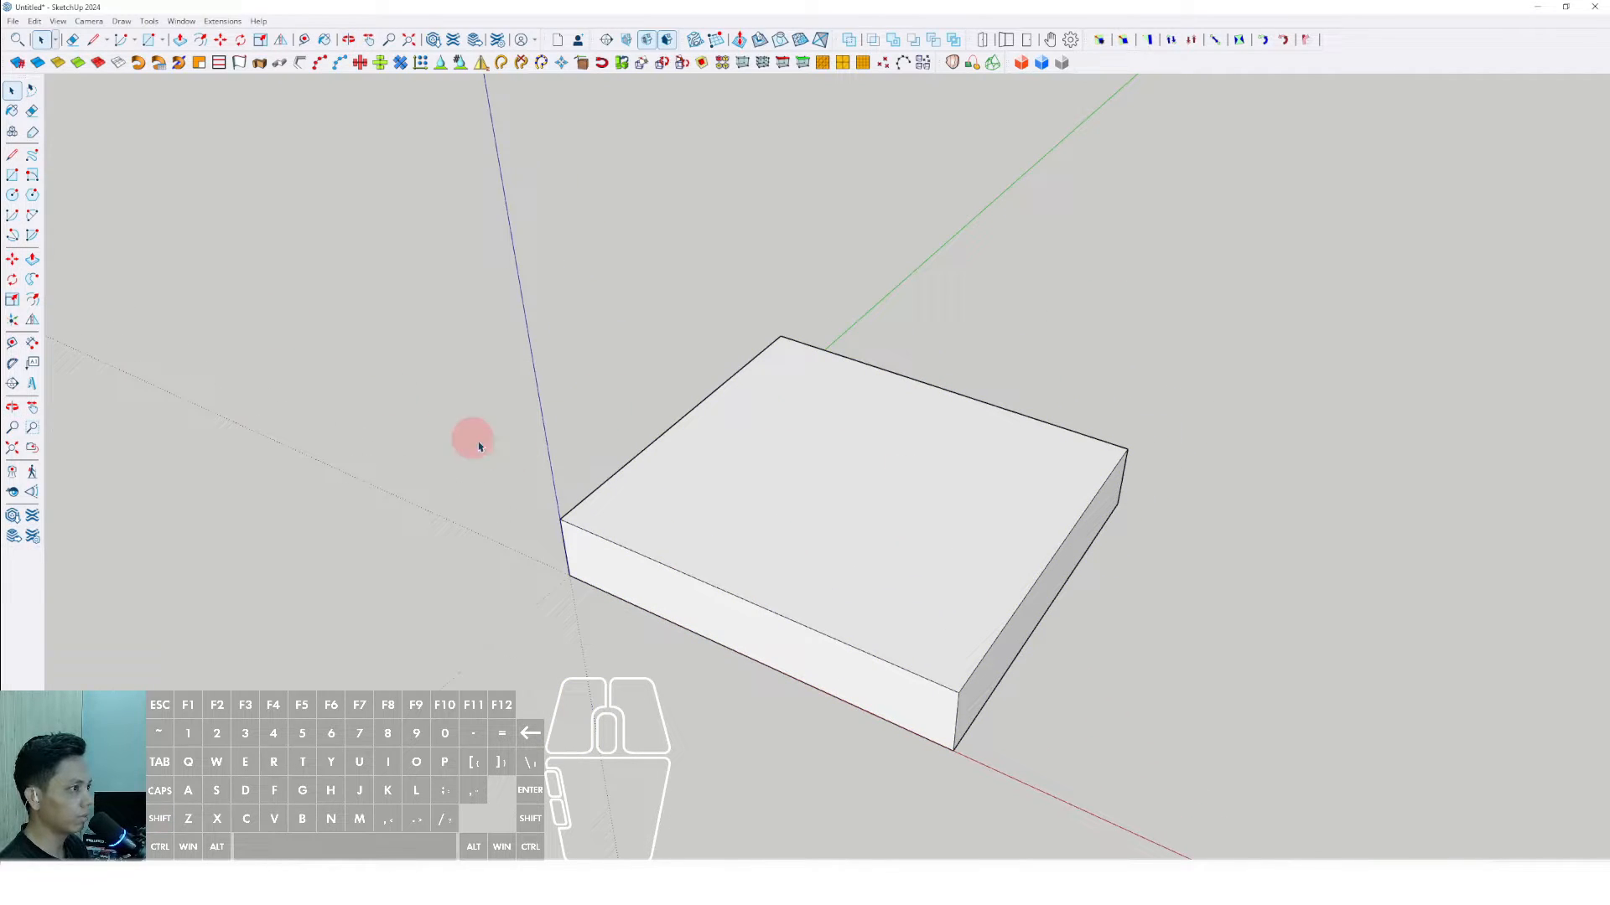
pyautogui.click(579, 427)
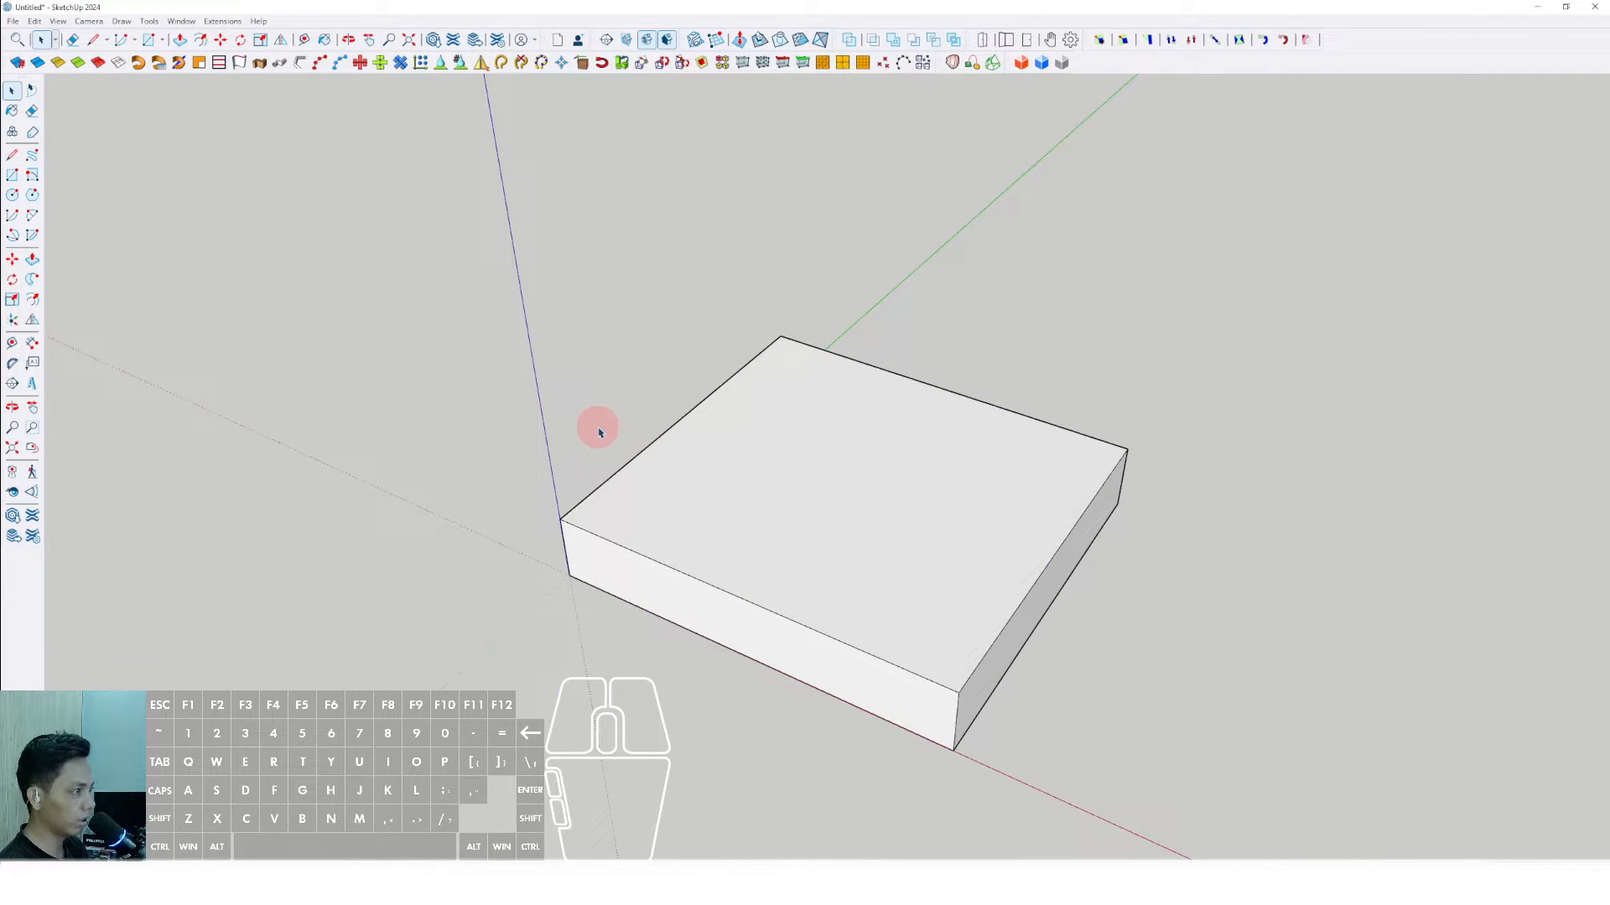
# - Test the Line tool's shortcuts by starting lines on the slab's top face and cancelling each one
pyautogui.press('l')
pyautogui.scroll(3, 683, 515)
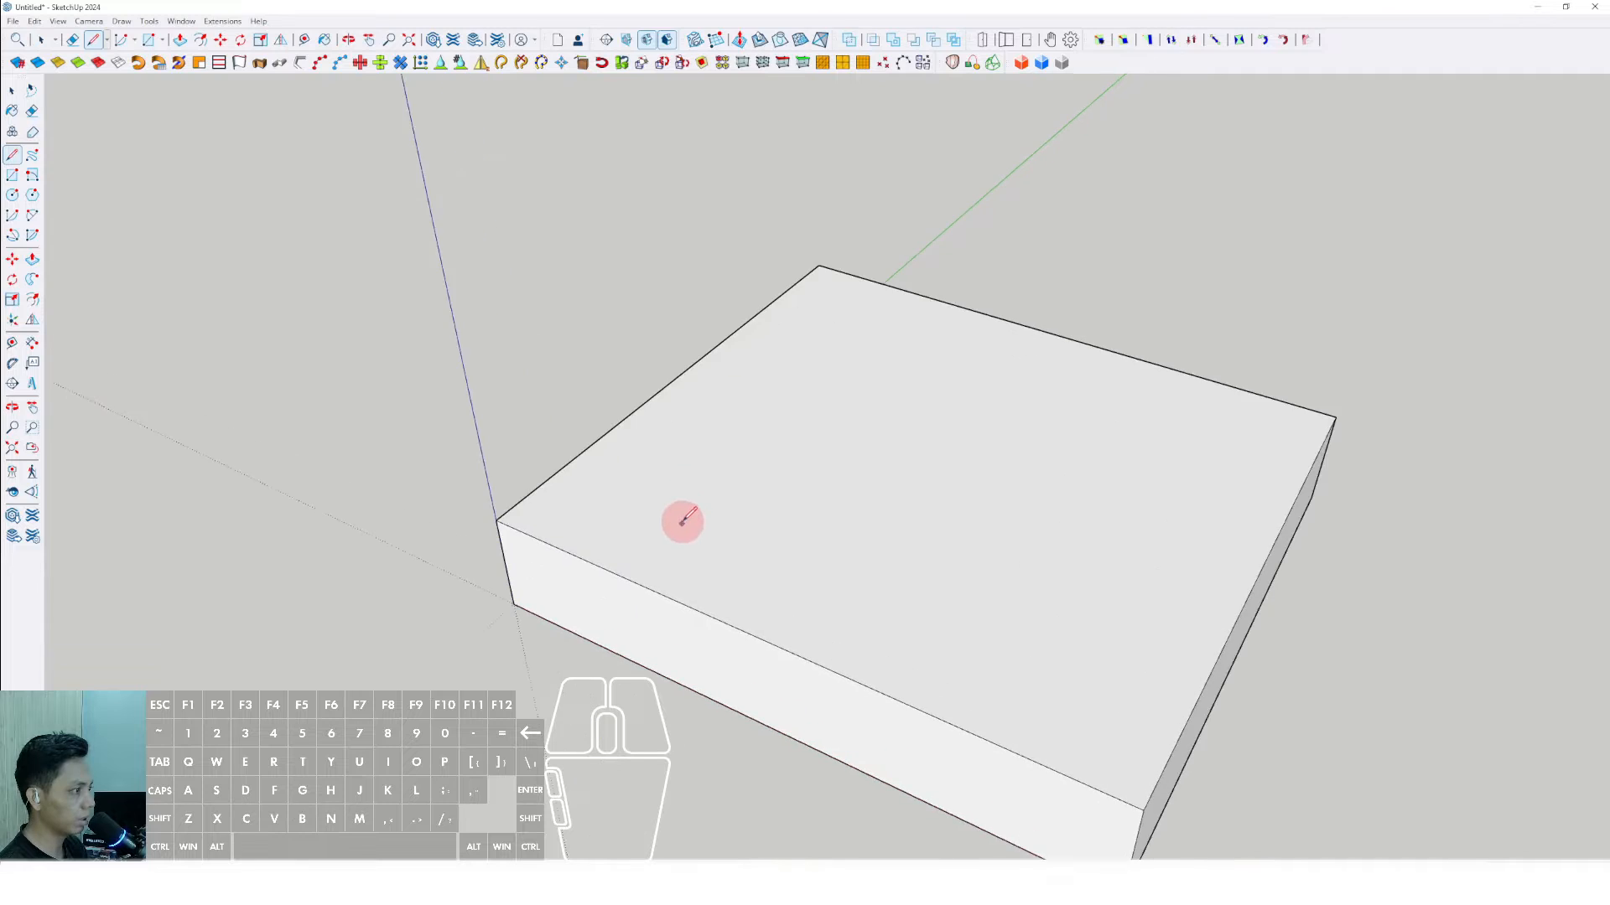
pyautogui.scroll(4, 682, 521)
pyautogui.click(693, 500)
pyautogui.scroll(-2, 711, 388)
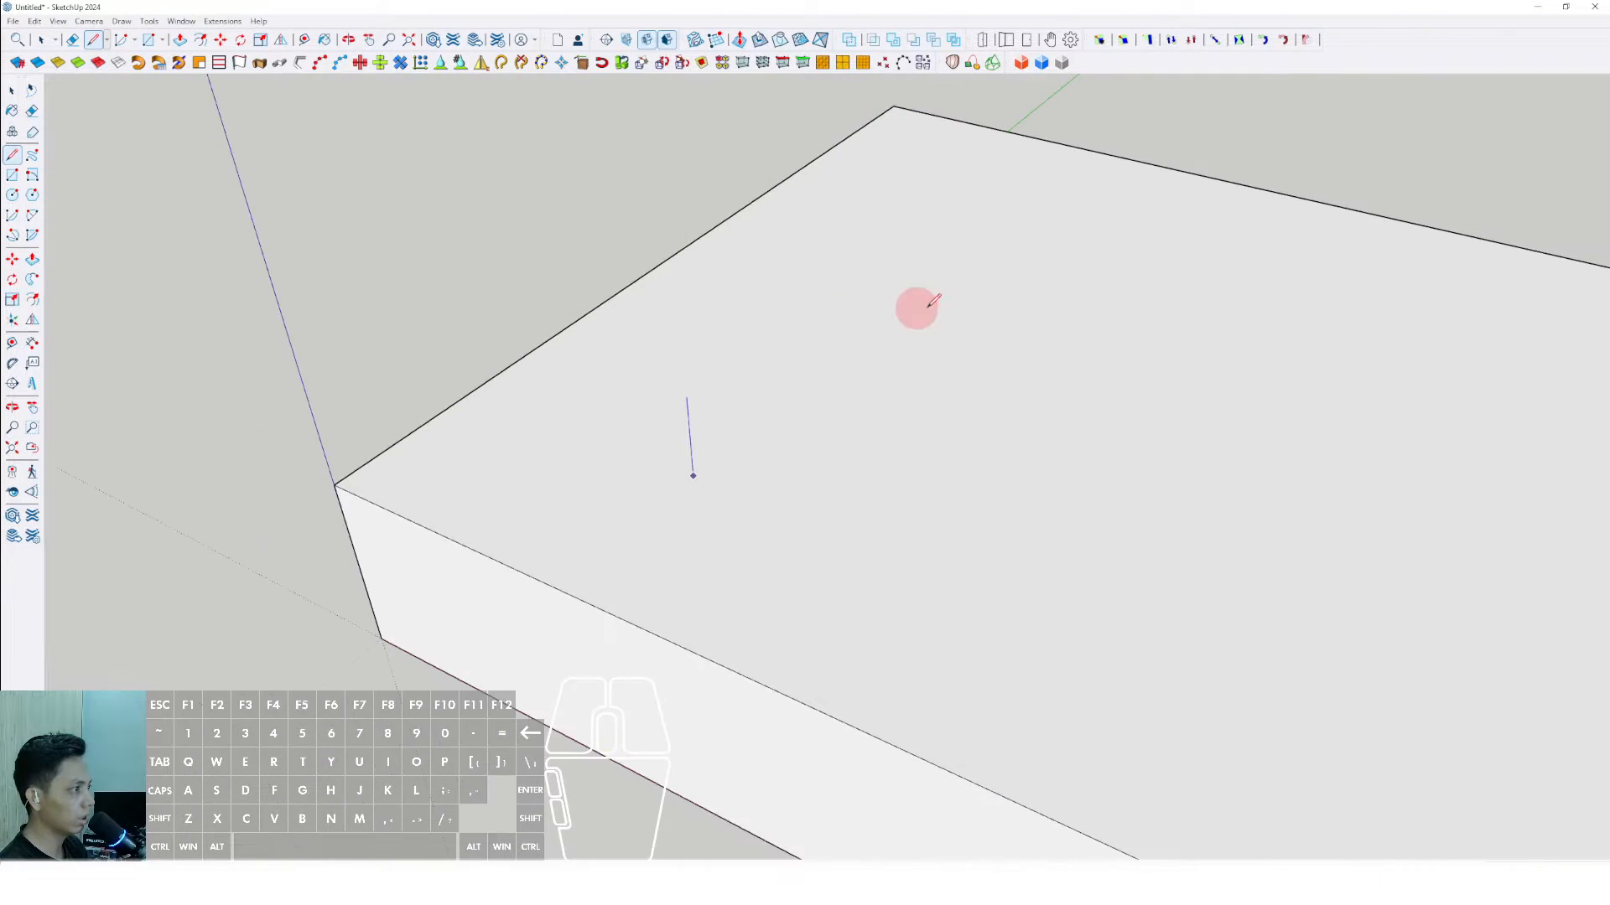
pyautogui.press('space')
pyautogui.scroll(-4, 699, 467)
pyautogui.keyDown('shift'); pyautogui.moveTo(708, 460); pyautogui.dragTo(632, 476, button='middle'); pyautogui.keyUp('shift')
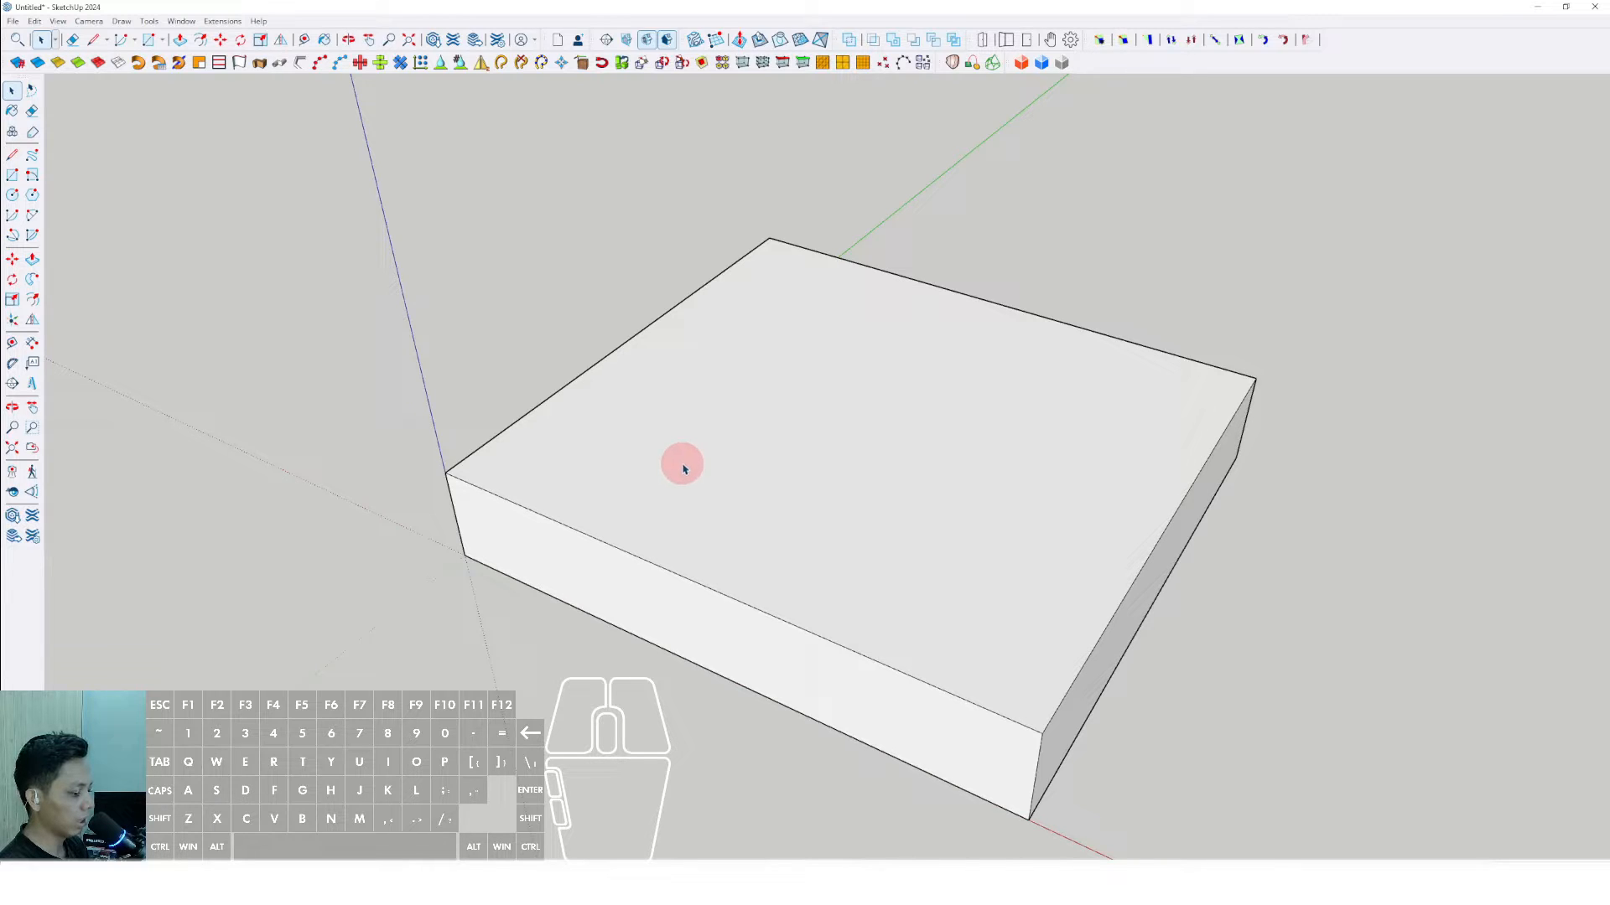
pyautogui.moveTo(685, 471); pyautogui.dragTo(730, 479, button='middle')
pyautogui.click(594, 483)
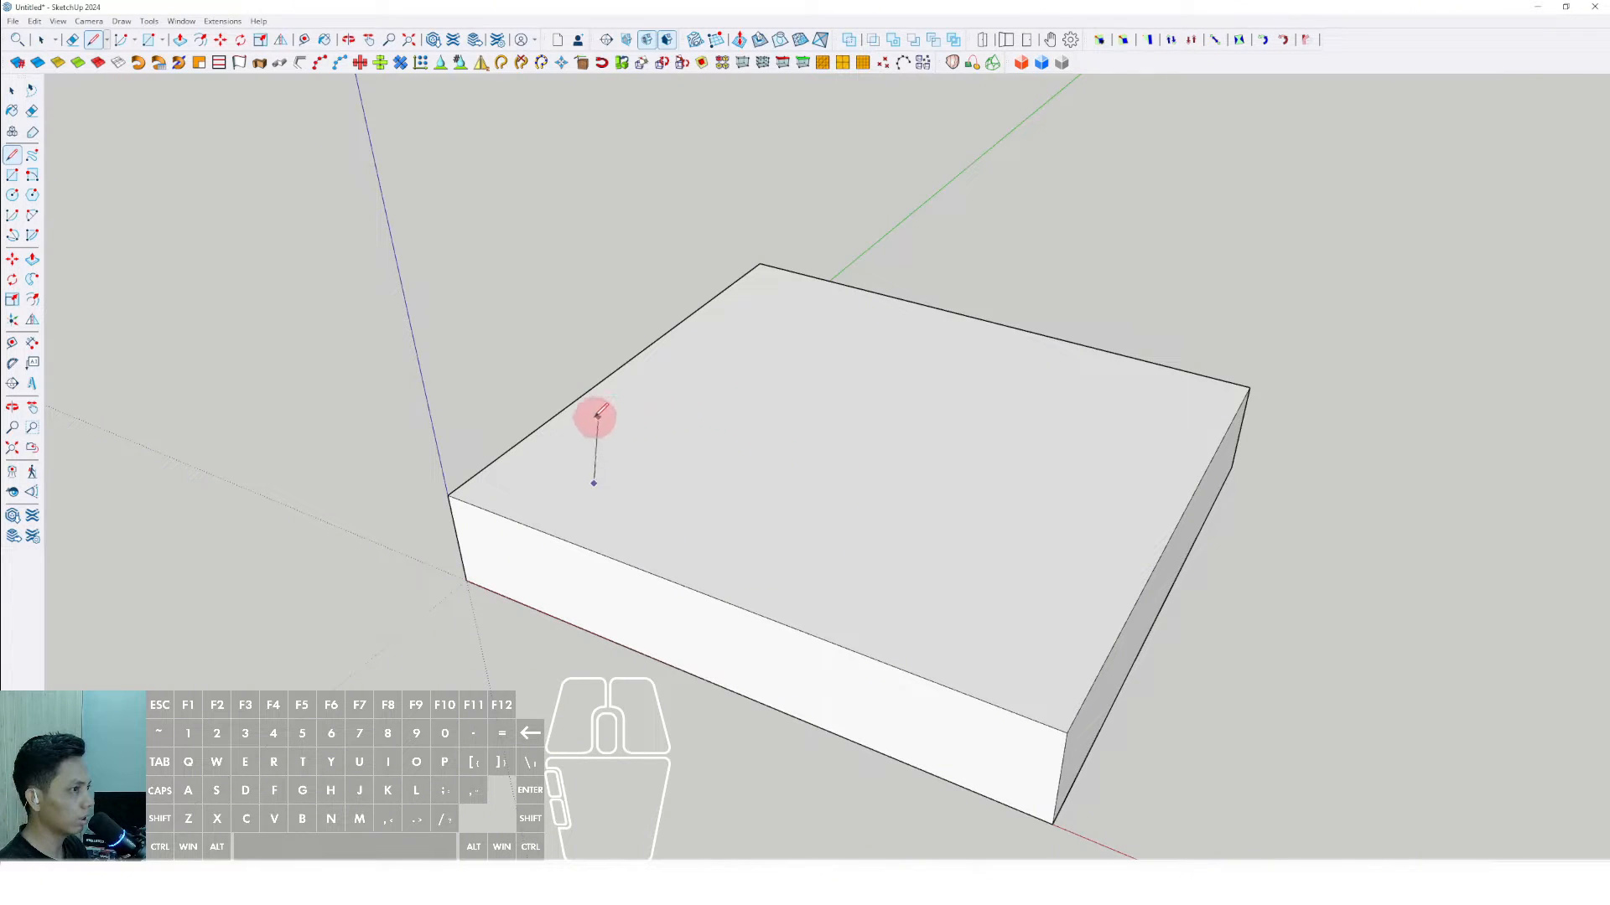
pyautogui.press('space')
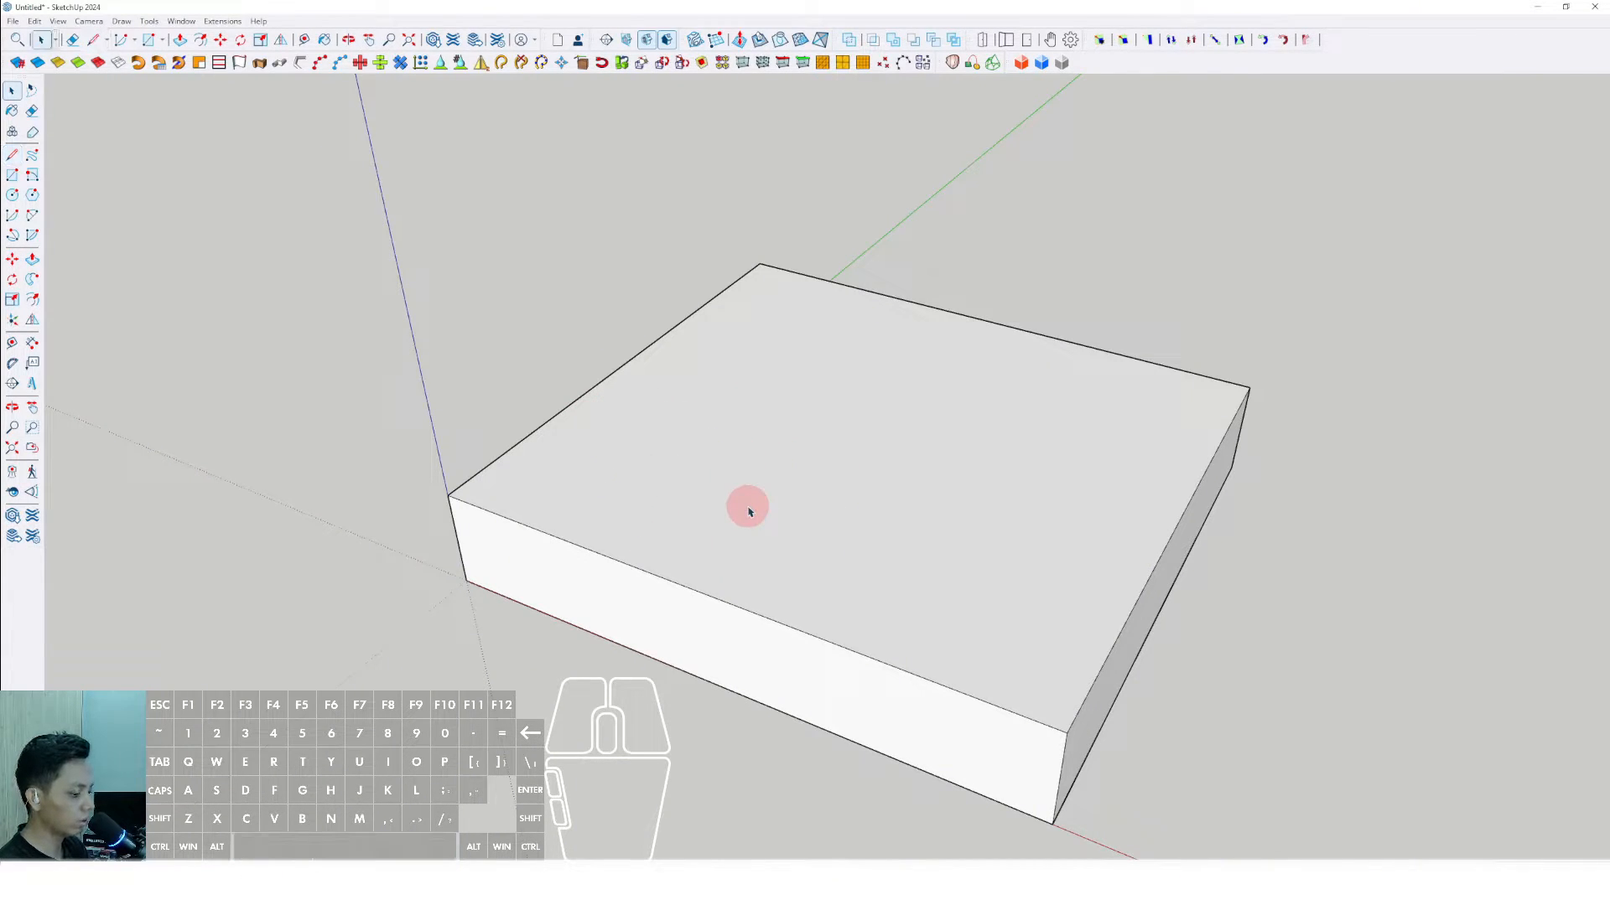
pyautogui.press('l')
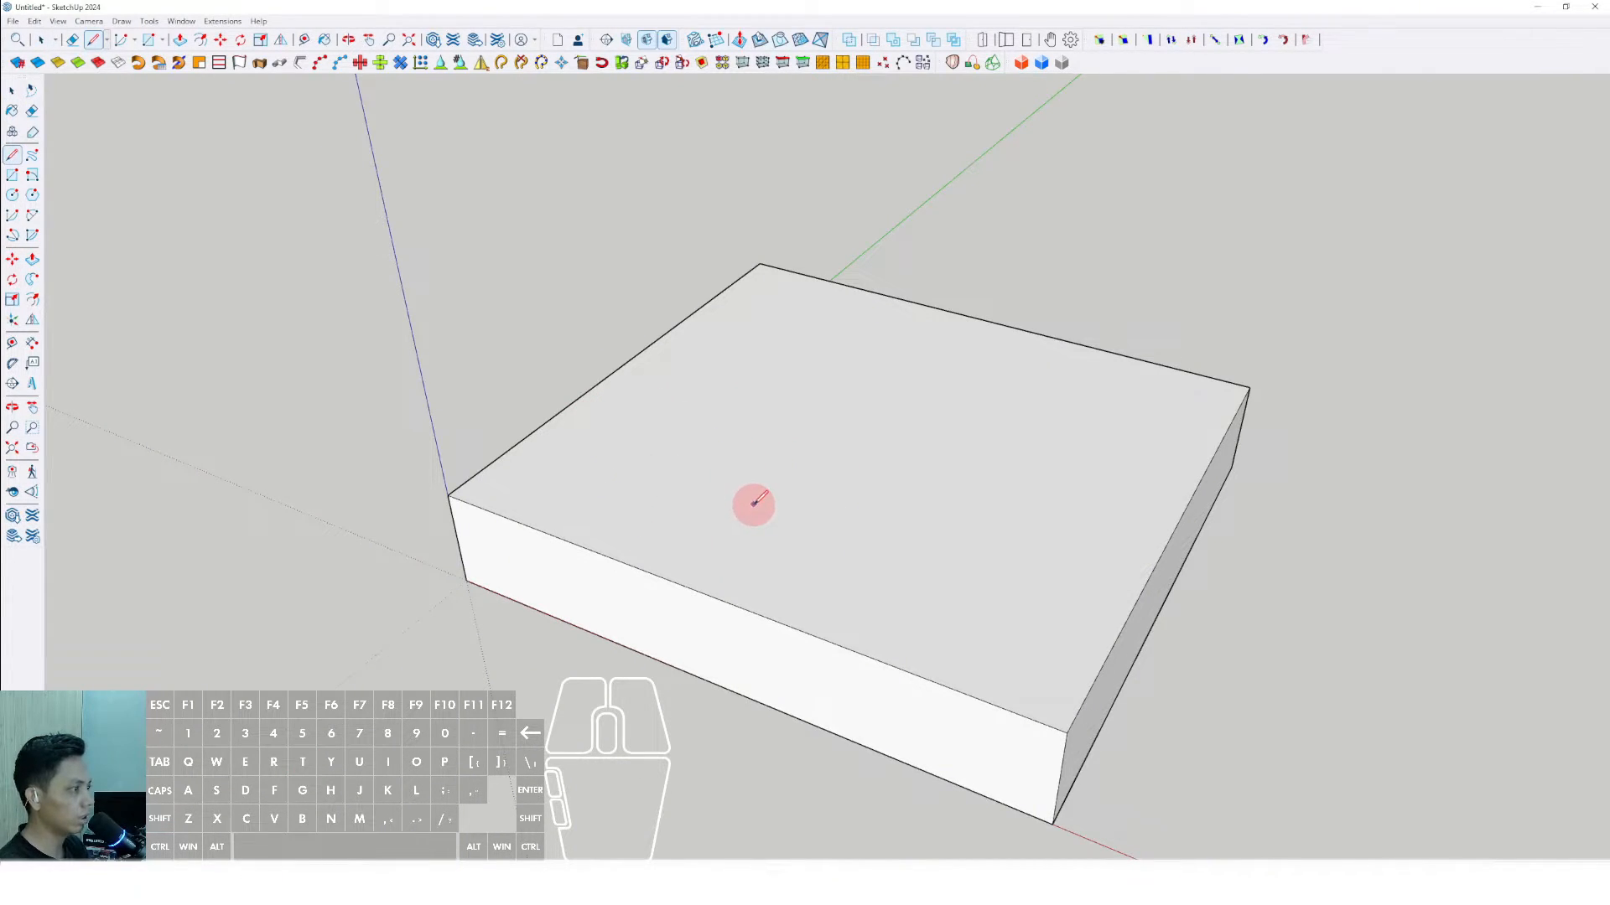
pyautogui.click(657, 475)
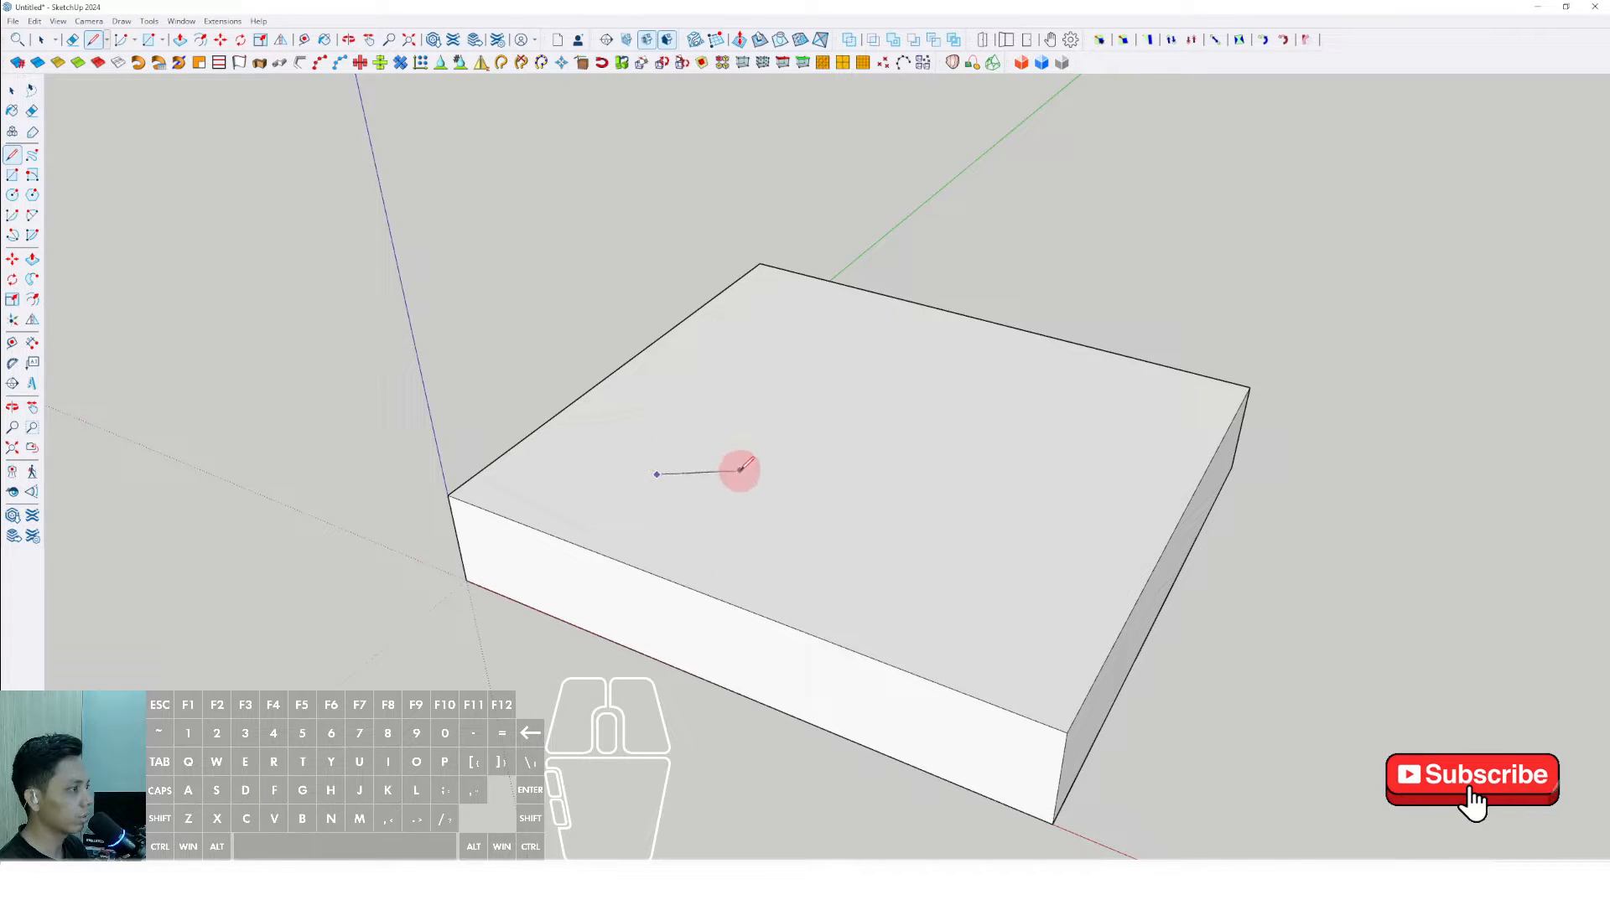
pyautogui.press('space')
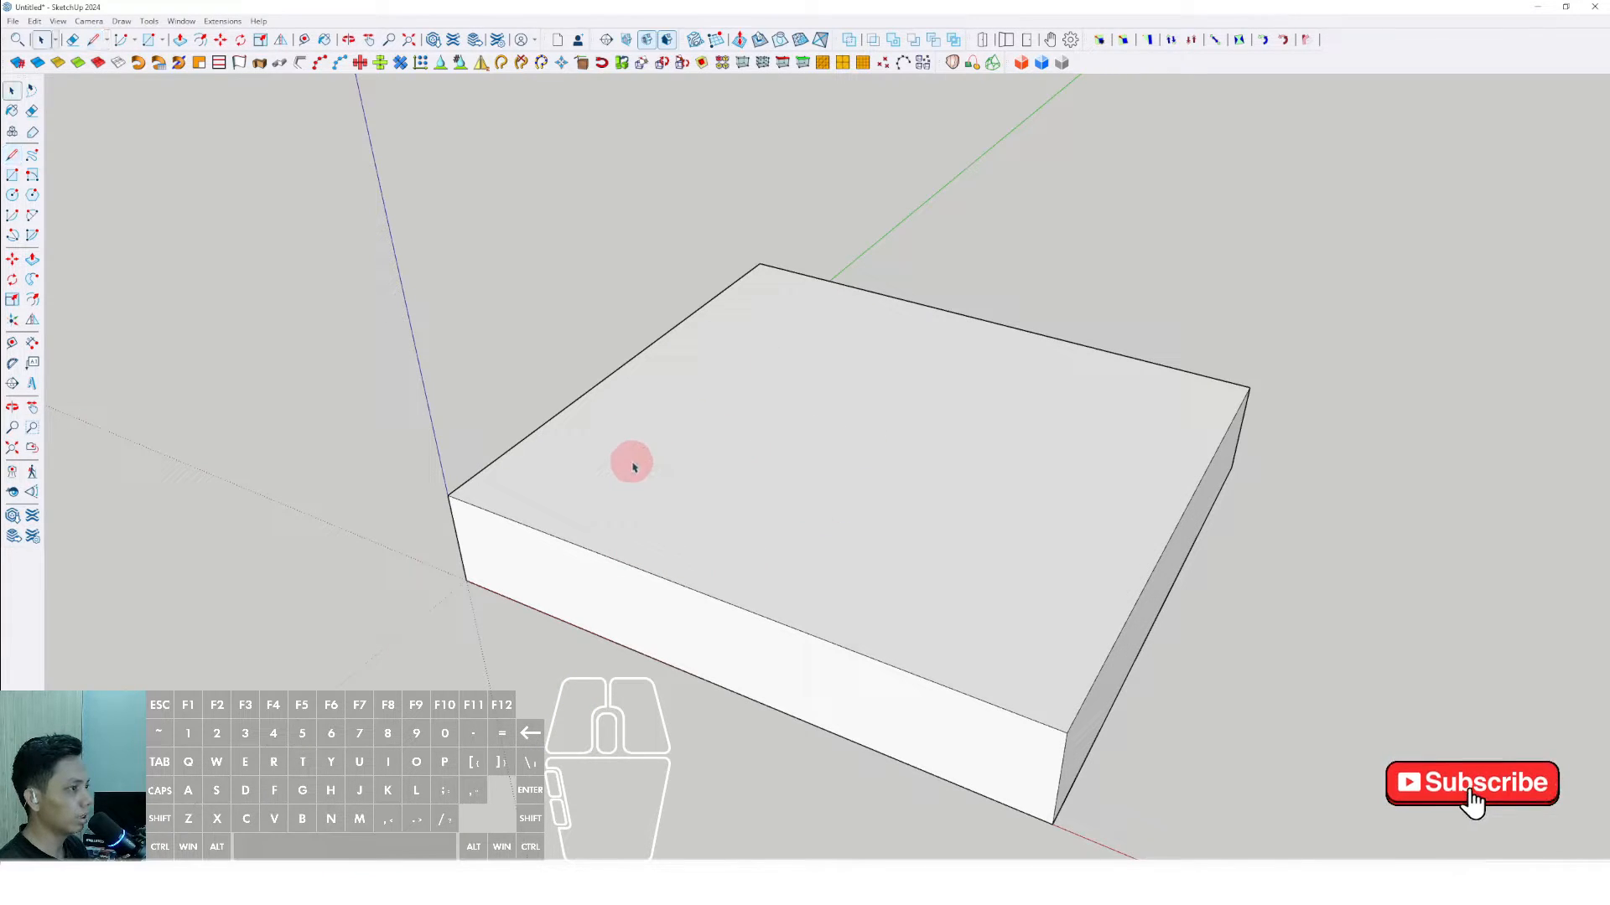
pyautogui.moveTo(478, 406); pyautogui.dragTo(522, 309, button='middle')
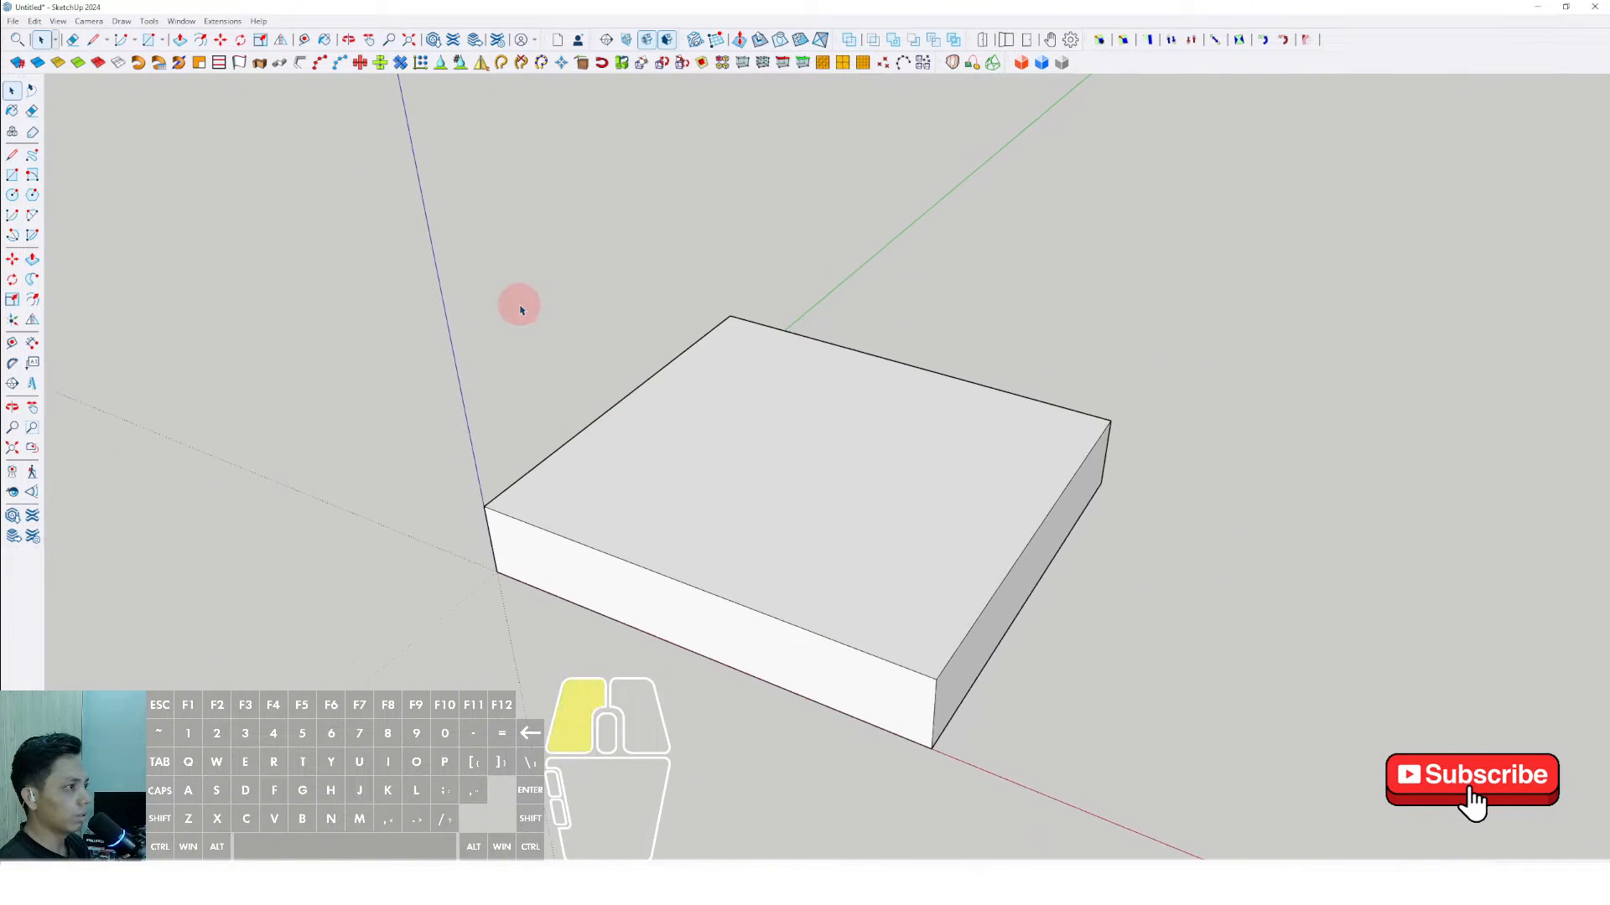
# - Reopen the preferences on the shortcut settings
pyautogui.click(181, 21)
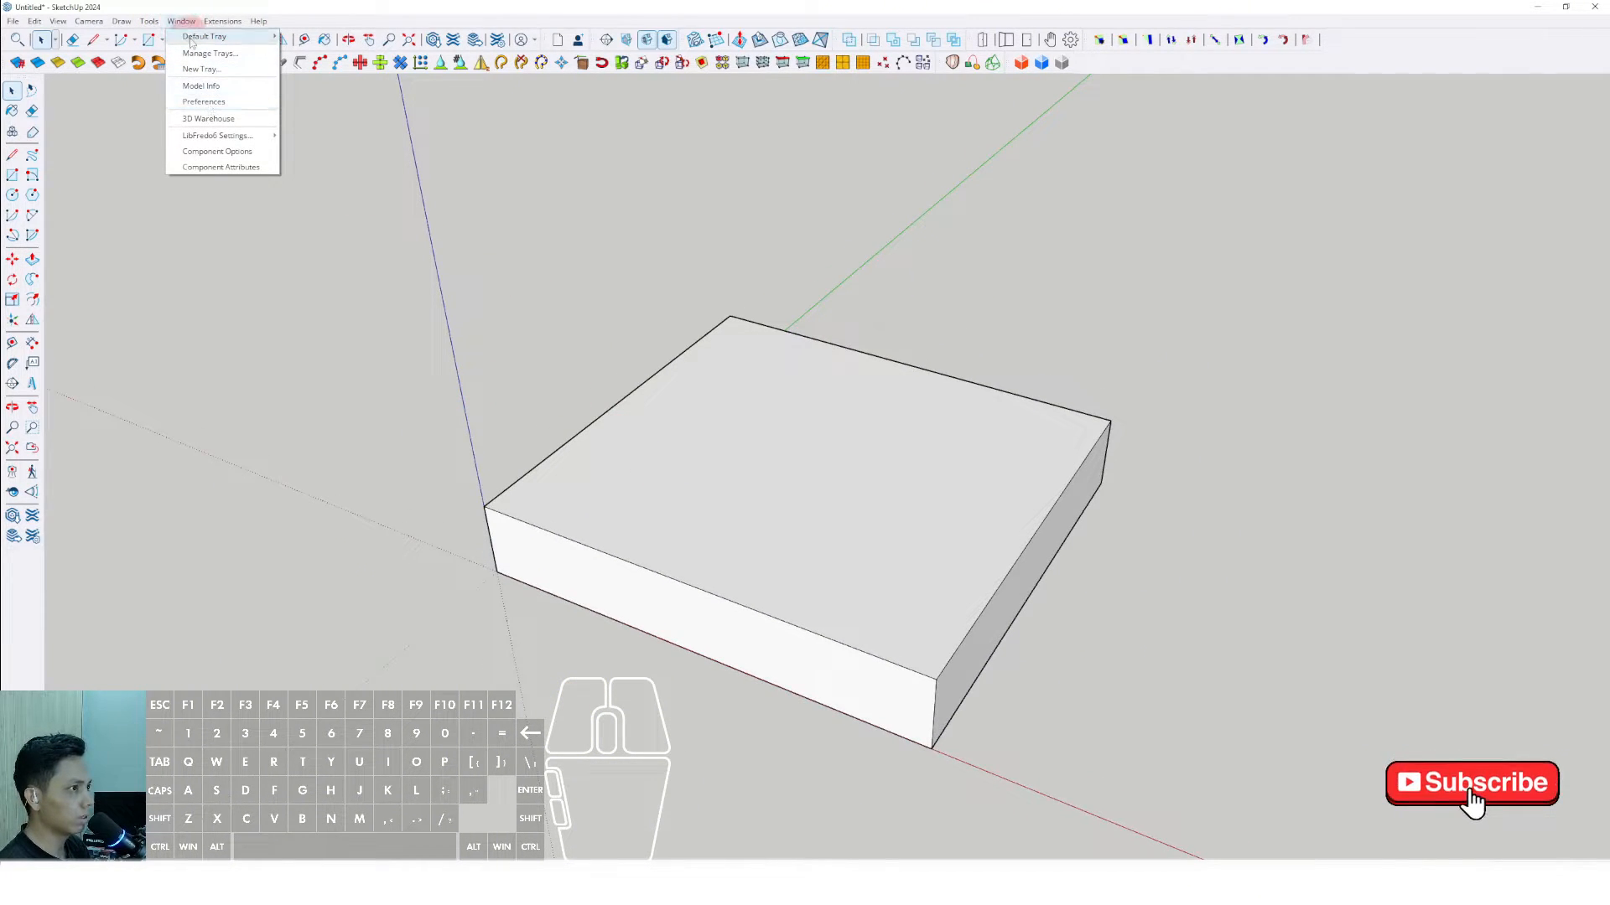
pyautogui.click(207, 102)
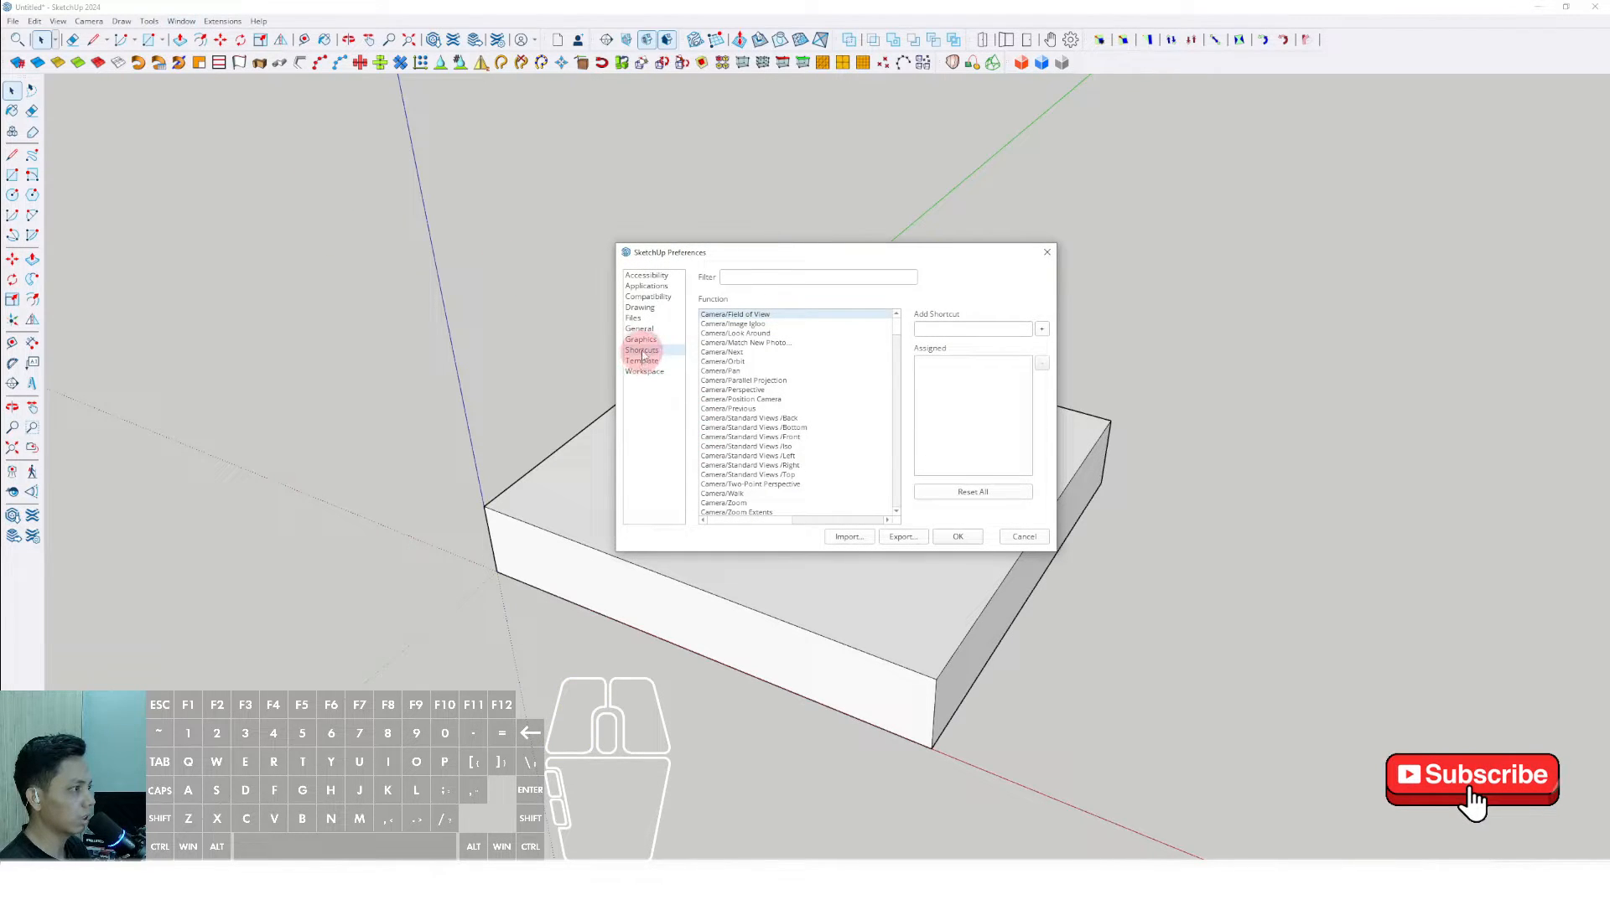
pyautogui.moveTo(898, 326)
pyautogui.mouseDown()
pyautogui.moveTo(895, 359)
pyautogui.moveTo(899, 322)
pyautogui.mouseUp()
# - Assign Shift+T to the Freehand drawing tool, reassigning it from Line, and save the preferences
pyautogui.click(738, 276)
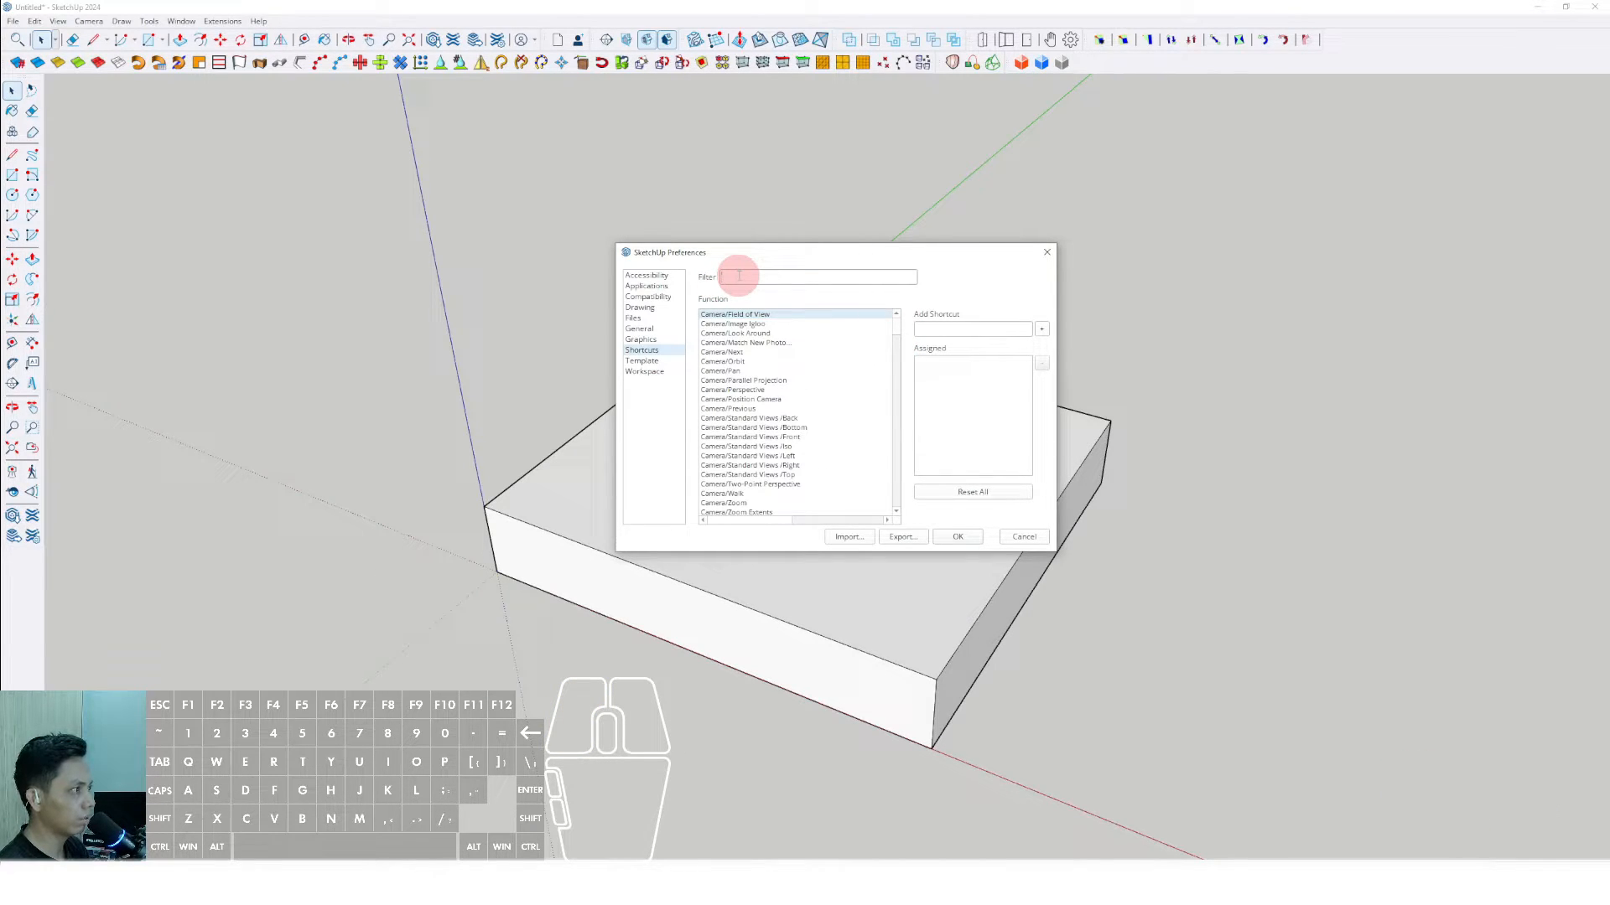
pyautogui.moveTo(737, 253); pyautogui.dragTo(708, 256)
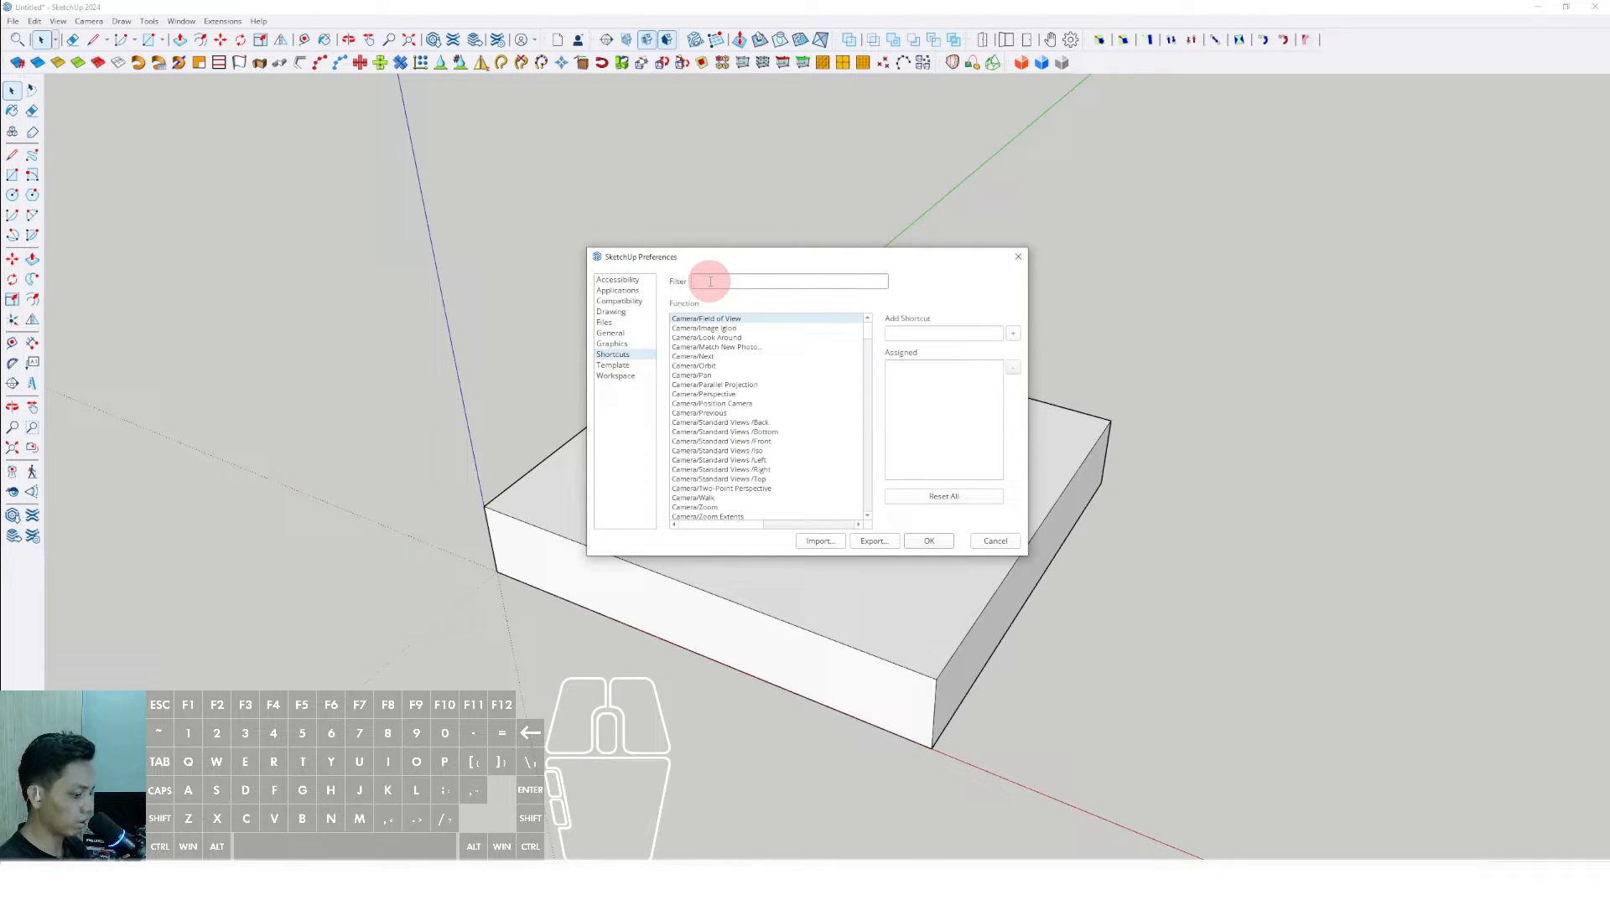
pyautogui.write('free')
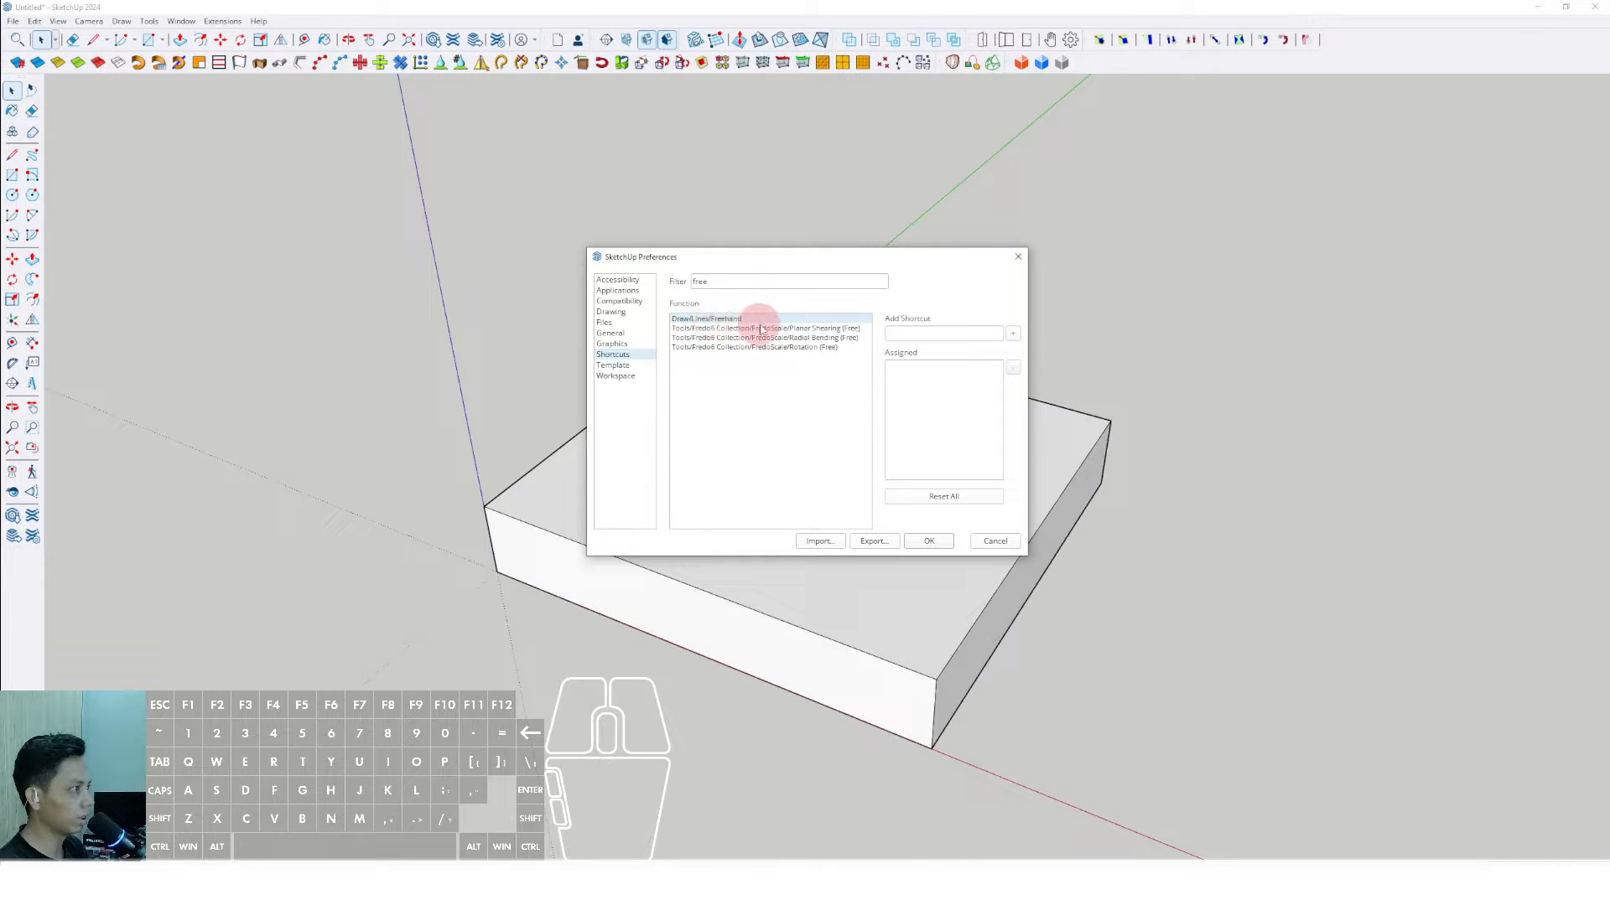
pyautogui.click(910, 335)
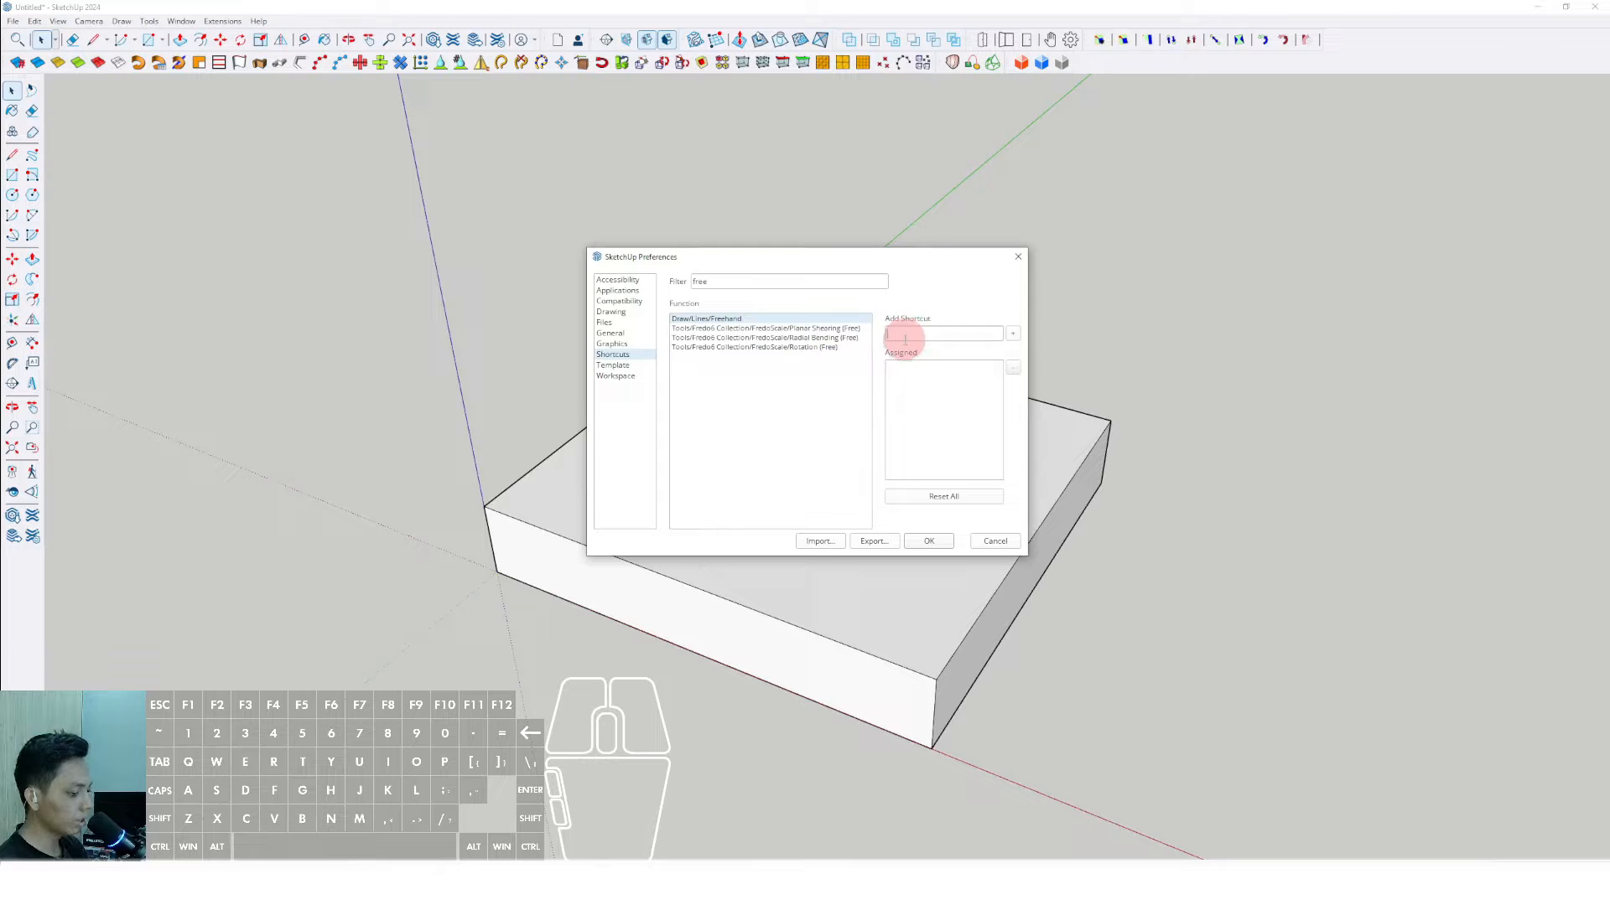
pyautogui.hotkey('shift', 't')
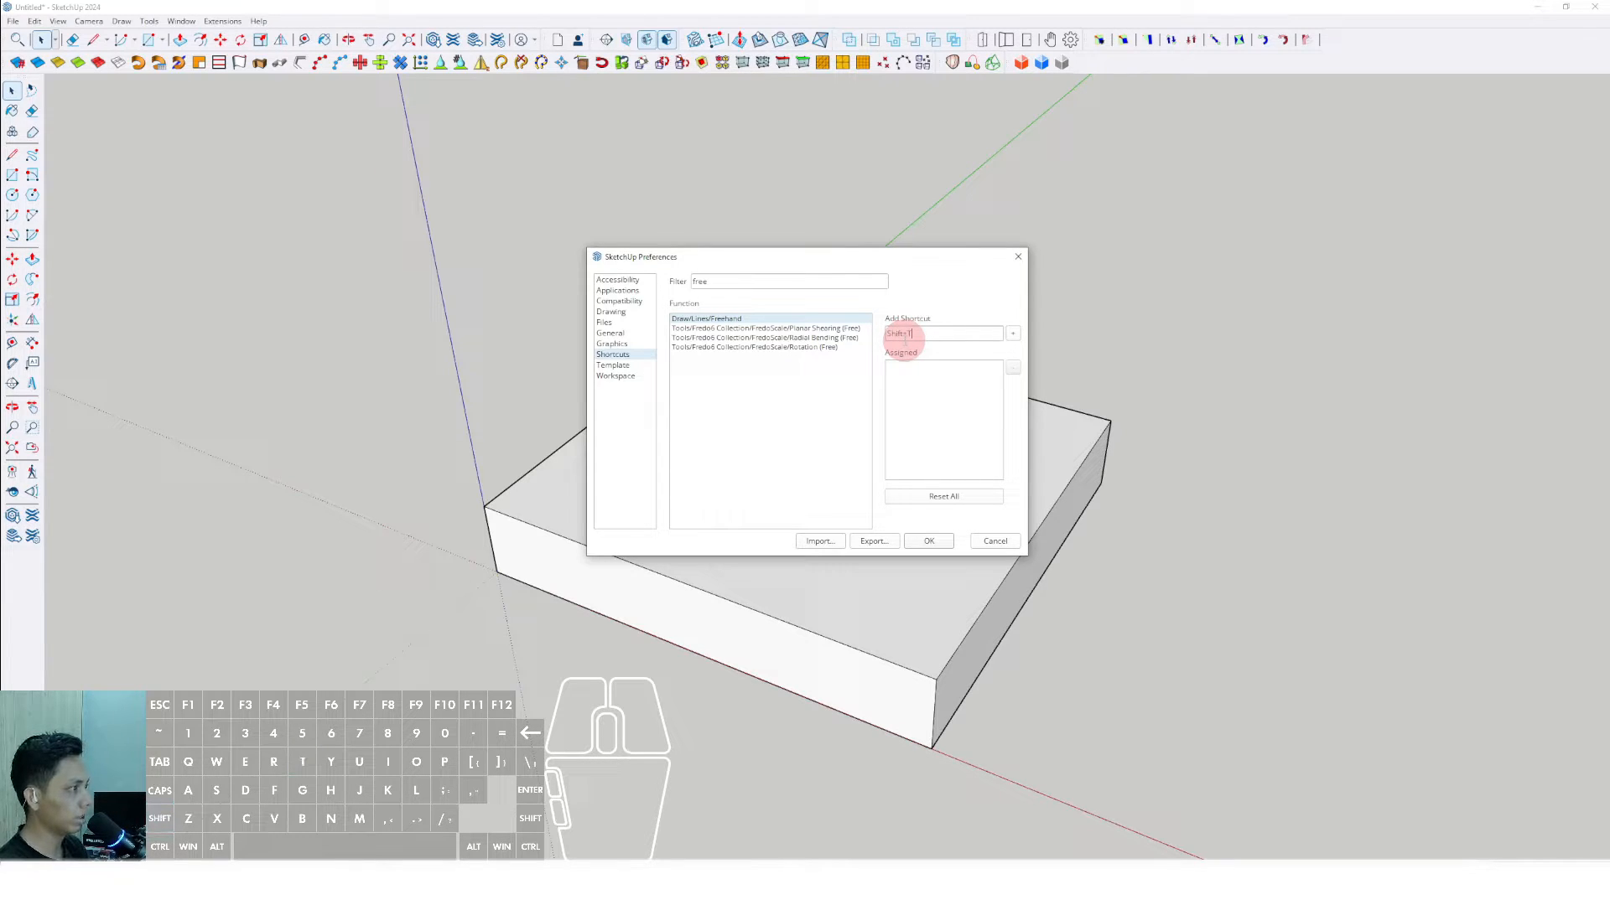
pyautogui.click(1012, 335)
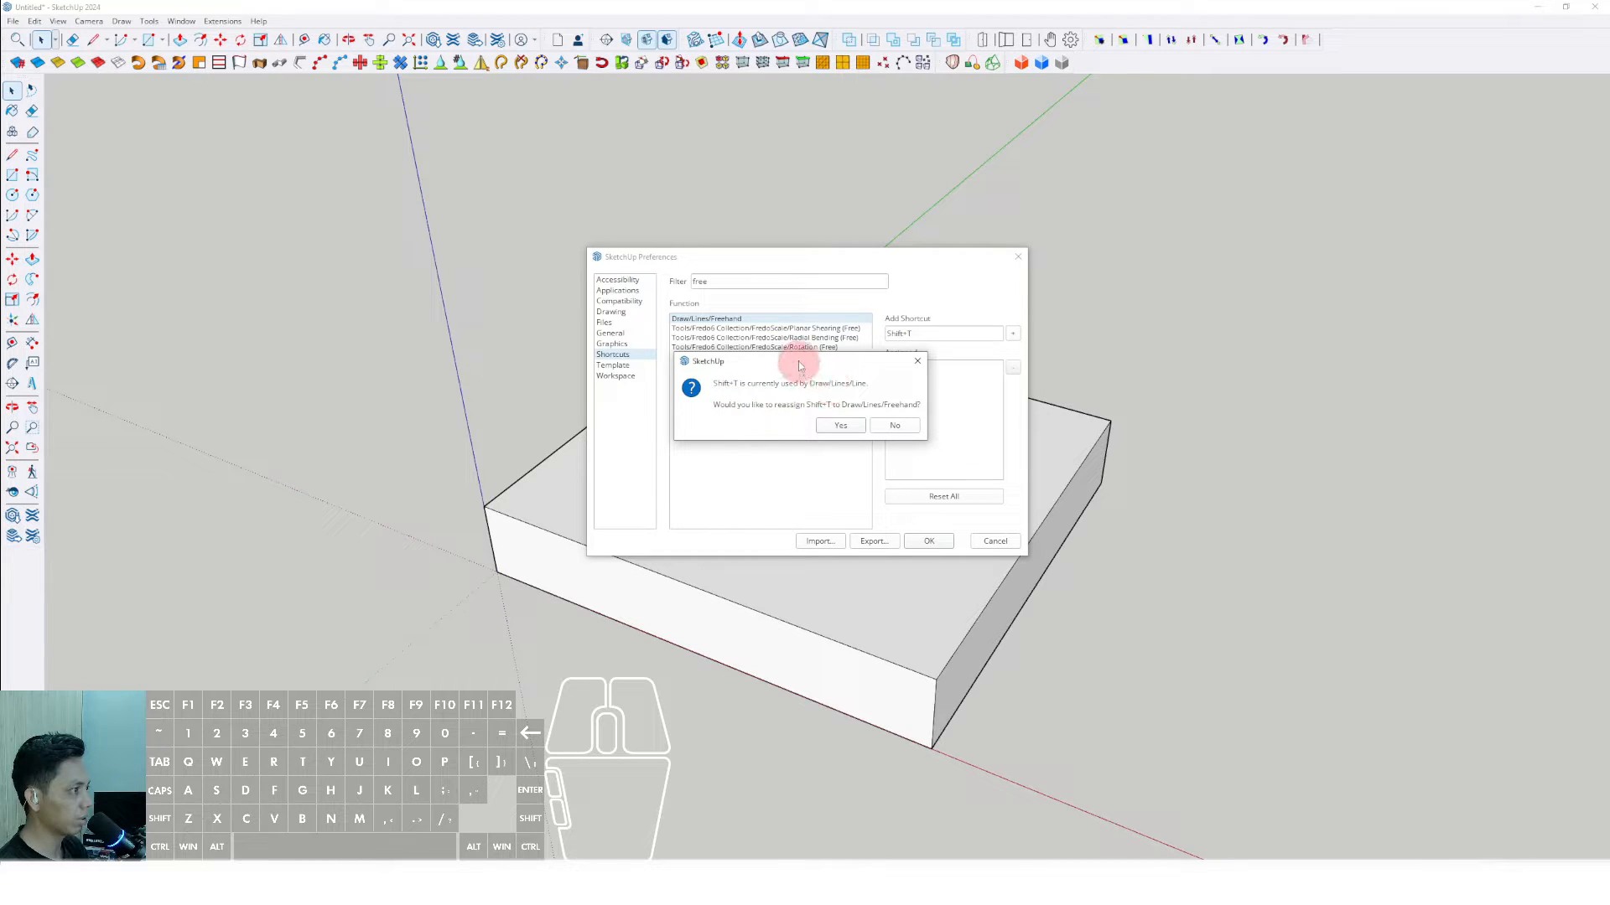
pyautogui.moveTo(798, 360); pyautogui.dragTo(773, 361)
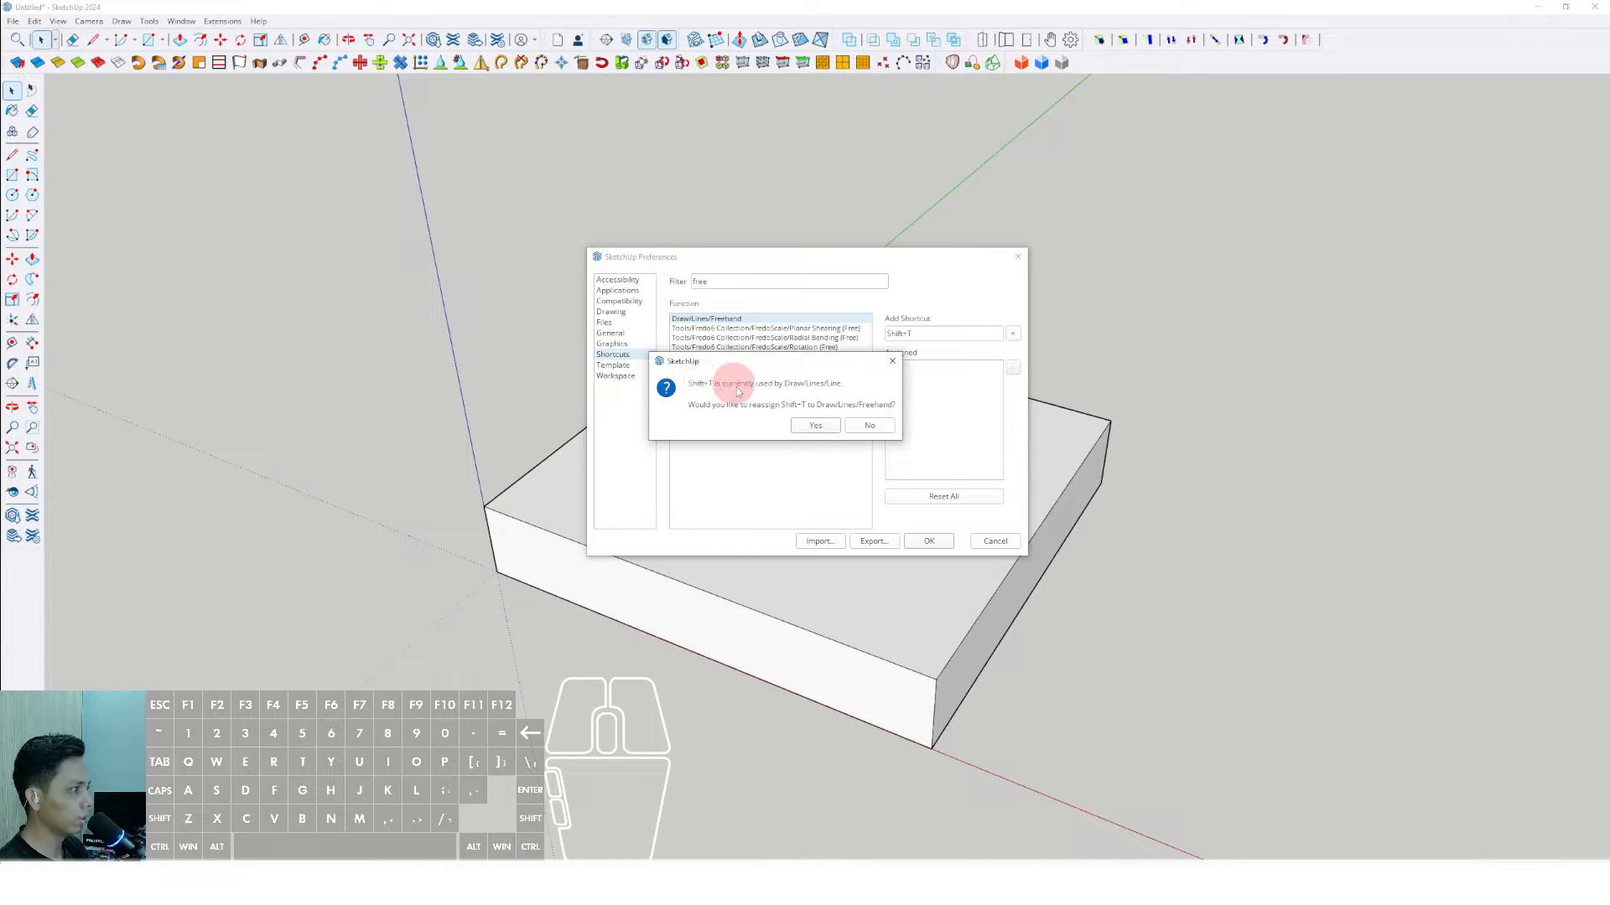
pyautogui.click(815, 426)
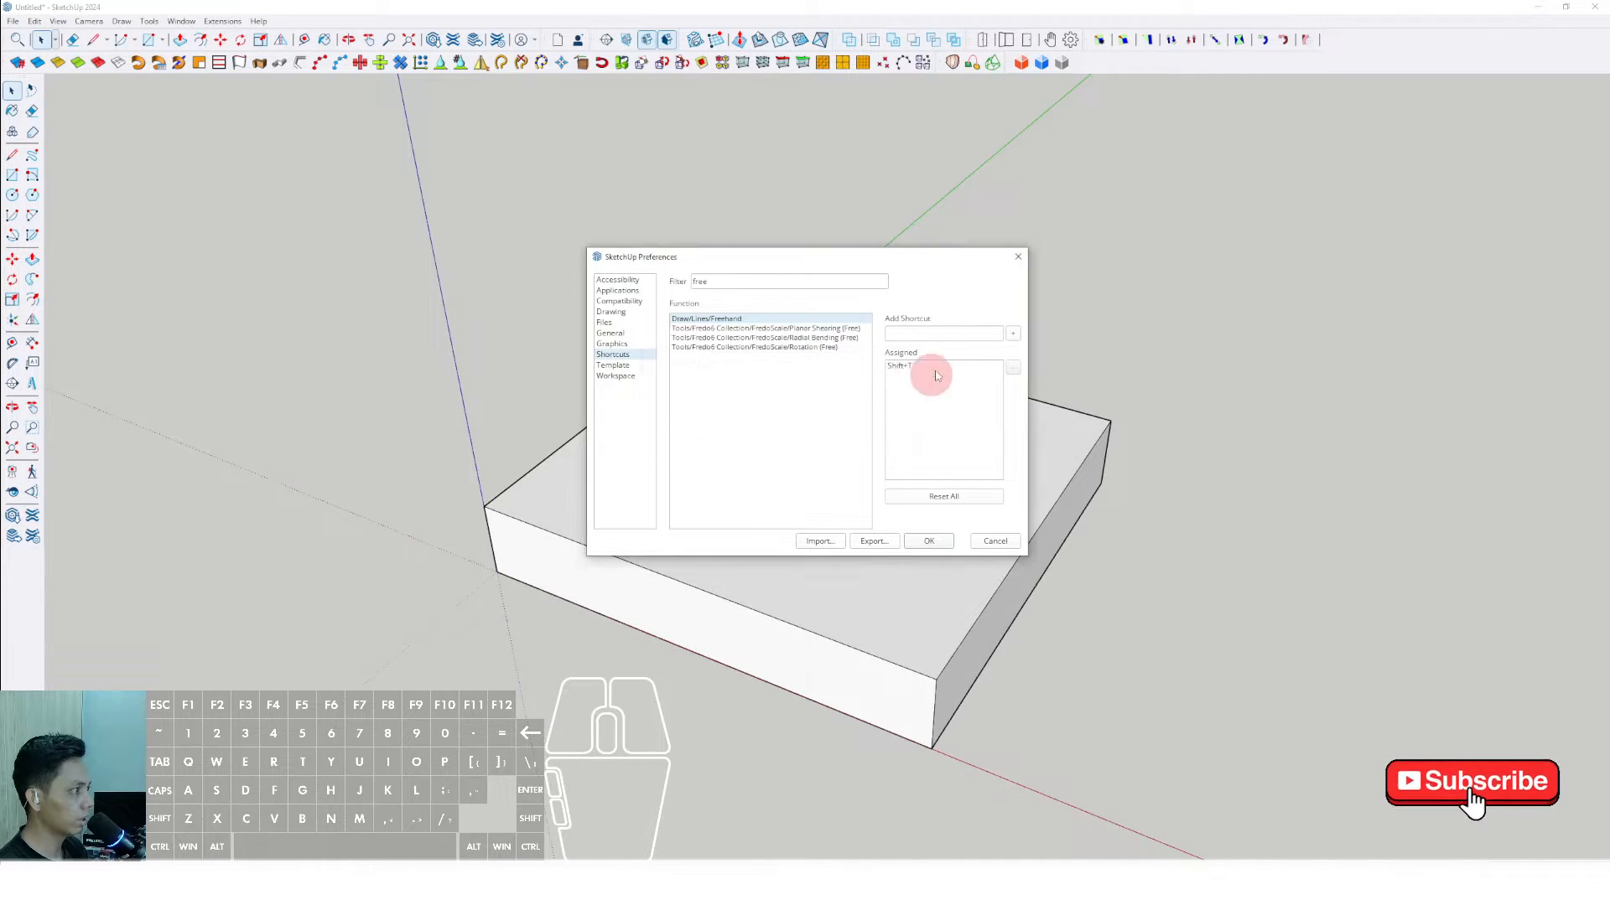
pyautogui.click(929, 543)
# - Draw two closed freehand outlines on the slab's top face, a large three-lobed one and a small one near the back corner
pyautogui.moveTo(679, 513); pyautogui.dragTo(677, 502, button='middle')
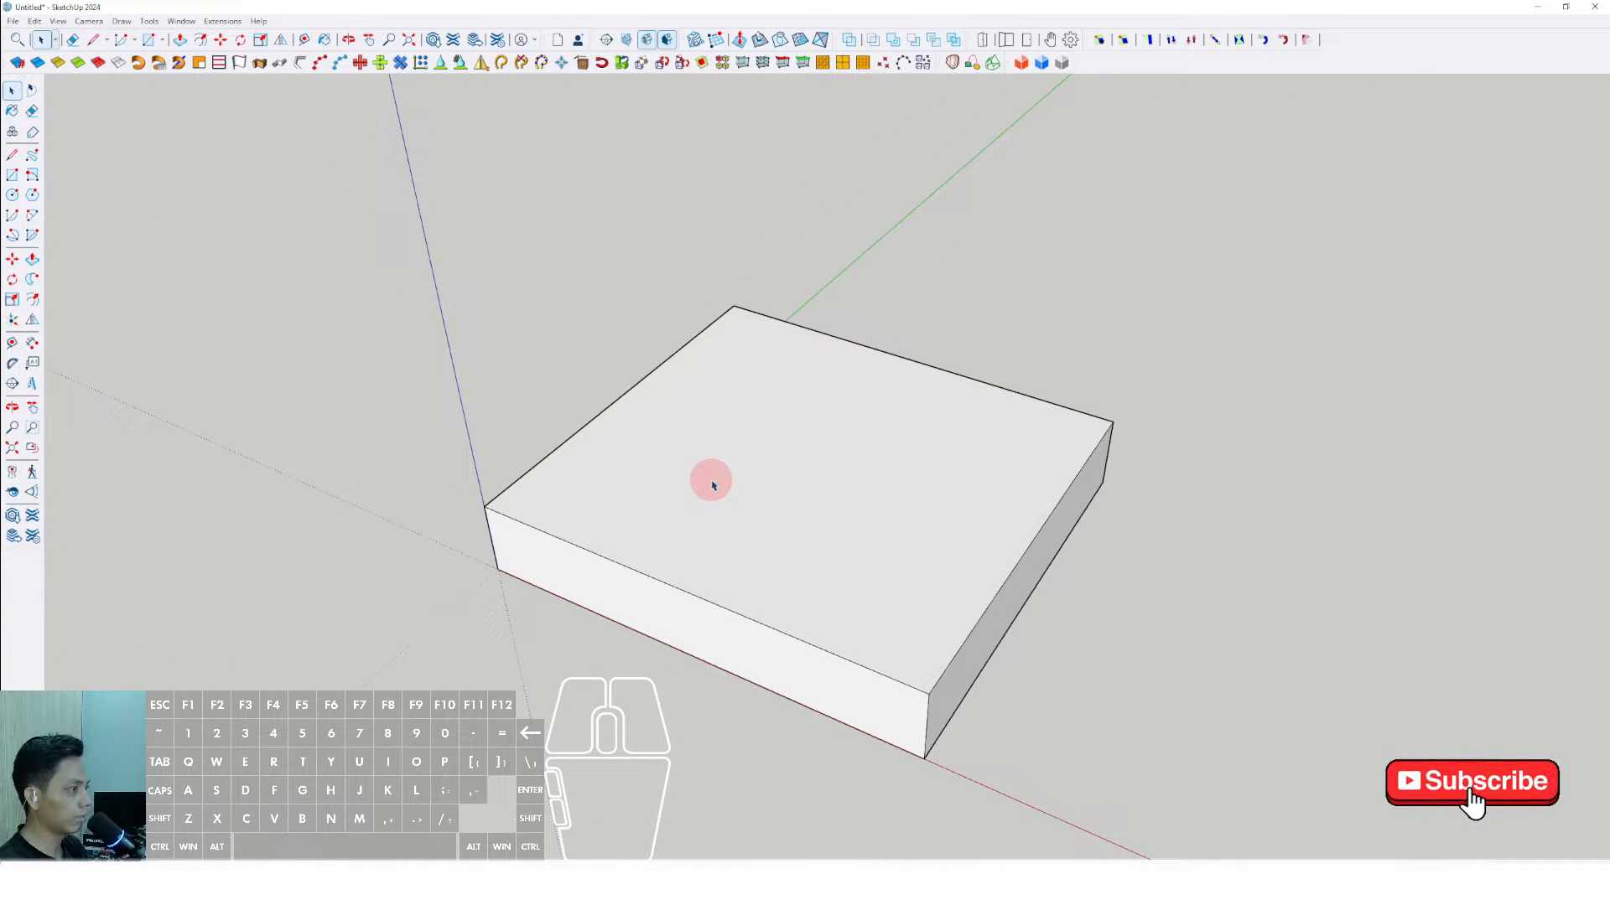
pyautogui.hotkey('shift', 'f')
pyautogui.moveTo(671, 494)
pyautogui.mouseDown()
pyautogui.moveTo(769, 478)
pyautogui.moveTo(913, 506)
pyautogui.moveTo(722, 543)
pyautogui.moveTo(667, 513)
pyautogui.moveTo(672, 495)
pyautogui.mouseUp()
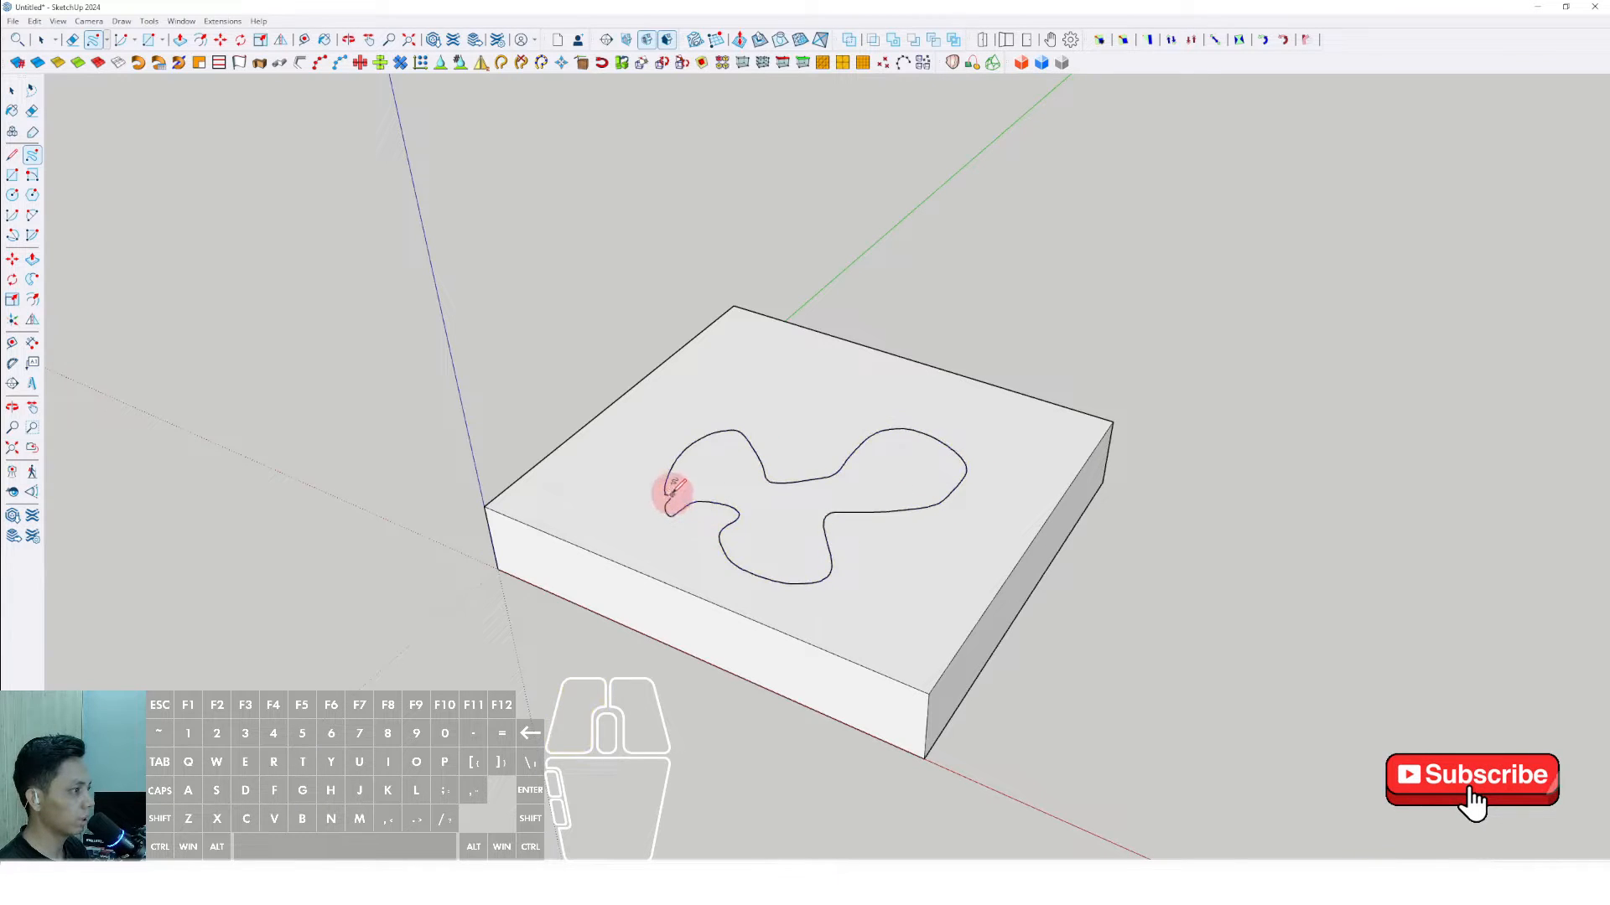
pyautogui.press('space')
pyautogui.click(452, 373)
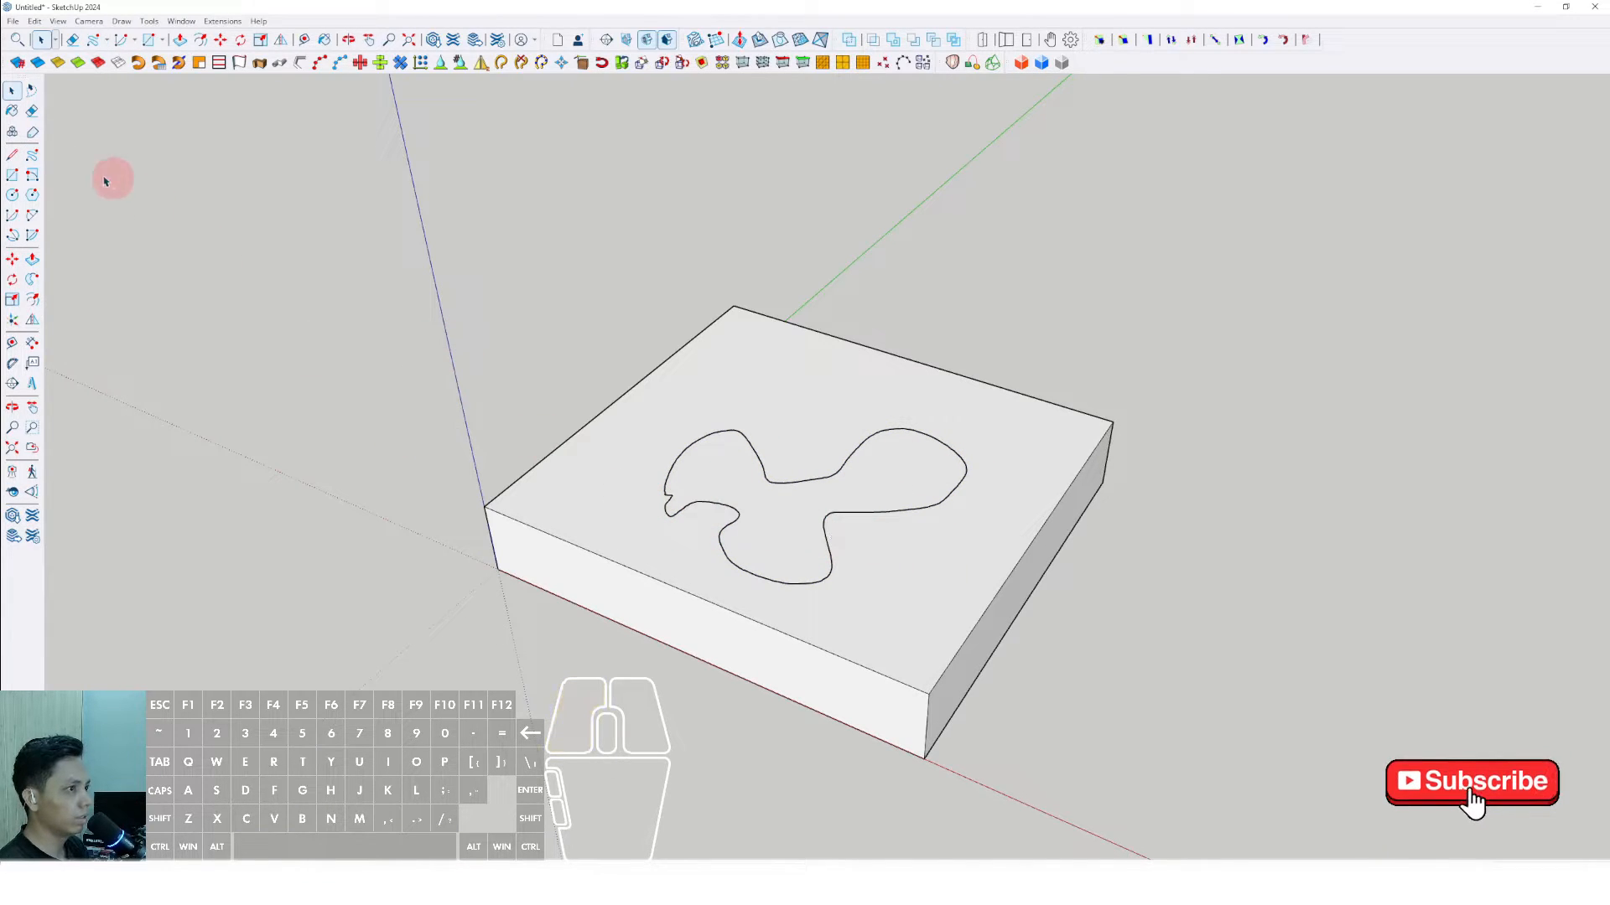
pyautogui.click(32, 156)
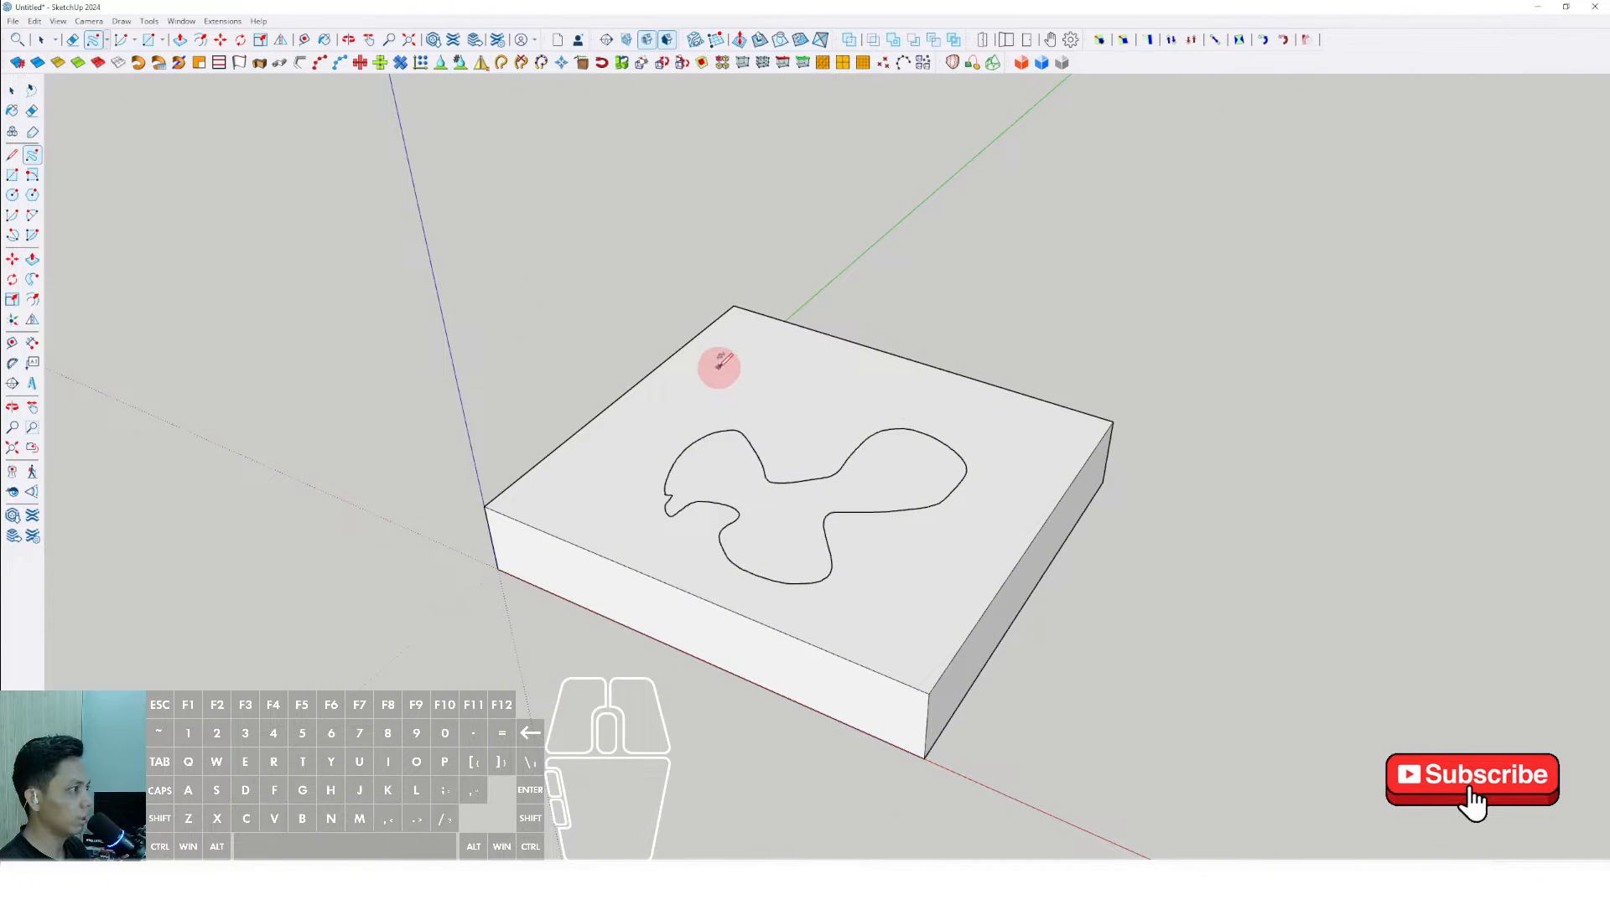
pyautogui.moveTo(721, 371)
pyautogui.mouseDown()
pyautogui.moveTo(770, 359)
pyautogui.moveTo(740, 400)
pyautogui.moveTo(721, 371)
pyautogui.mouseUp()
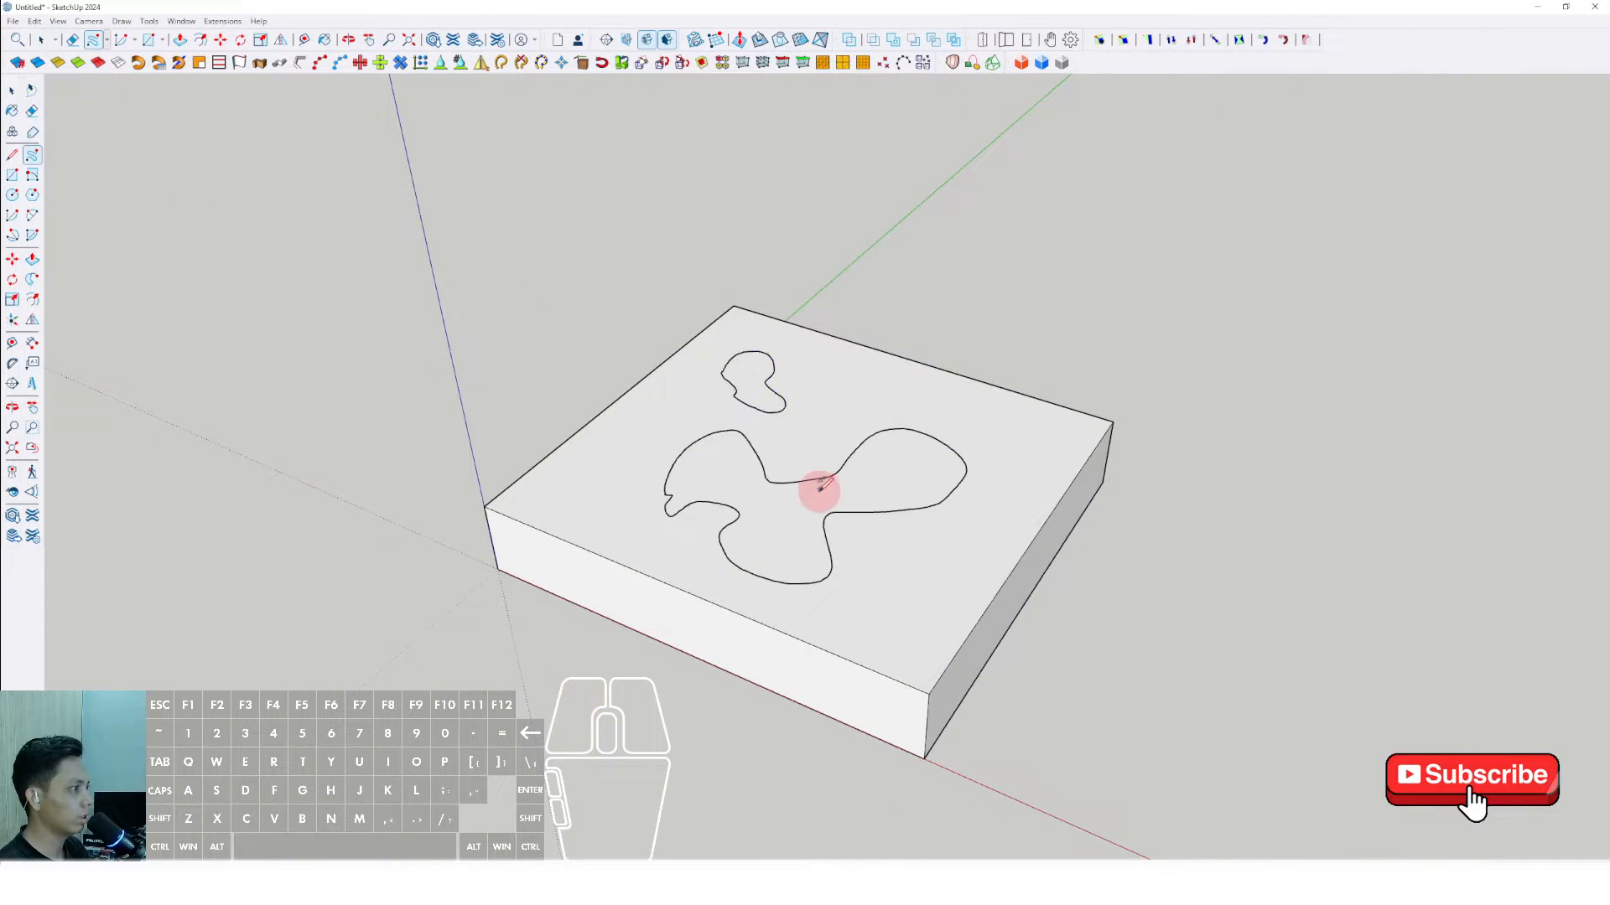
# - Try to Push/Pull the area inside the large freehand outline on the slab's top
pyautogui.moveTo(790, 500)
pyautogui.mouseDown(button='middle')
pyautogui.moveTo(1136, 546)
pyautogui.moveTo(690, 532)
pyautogui.mouseUp(button='middle')
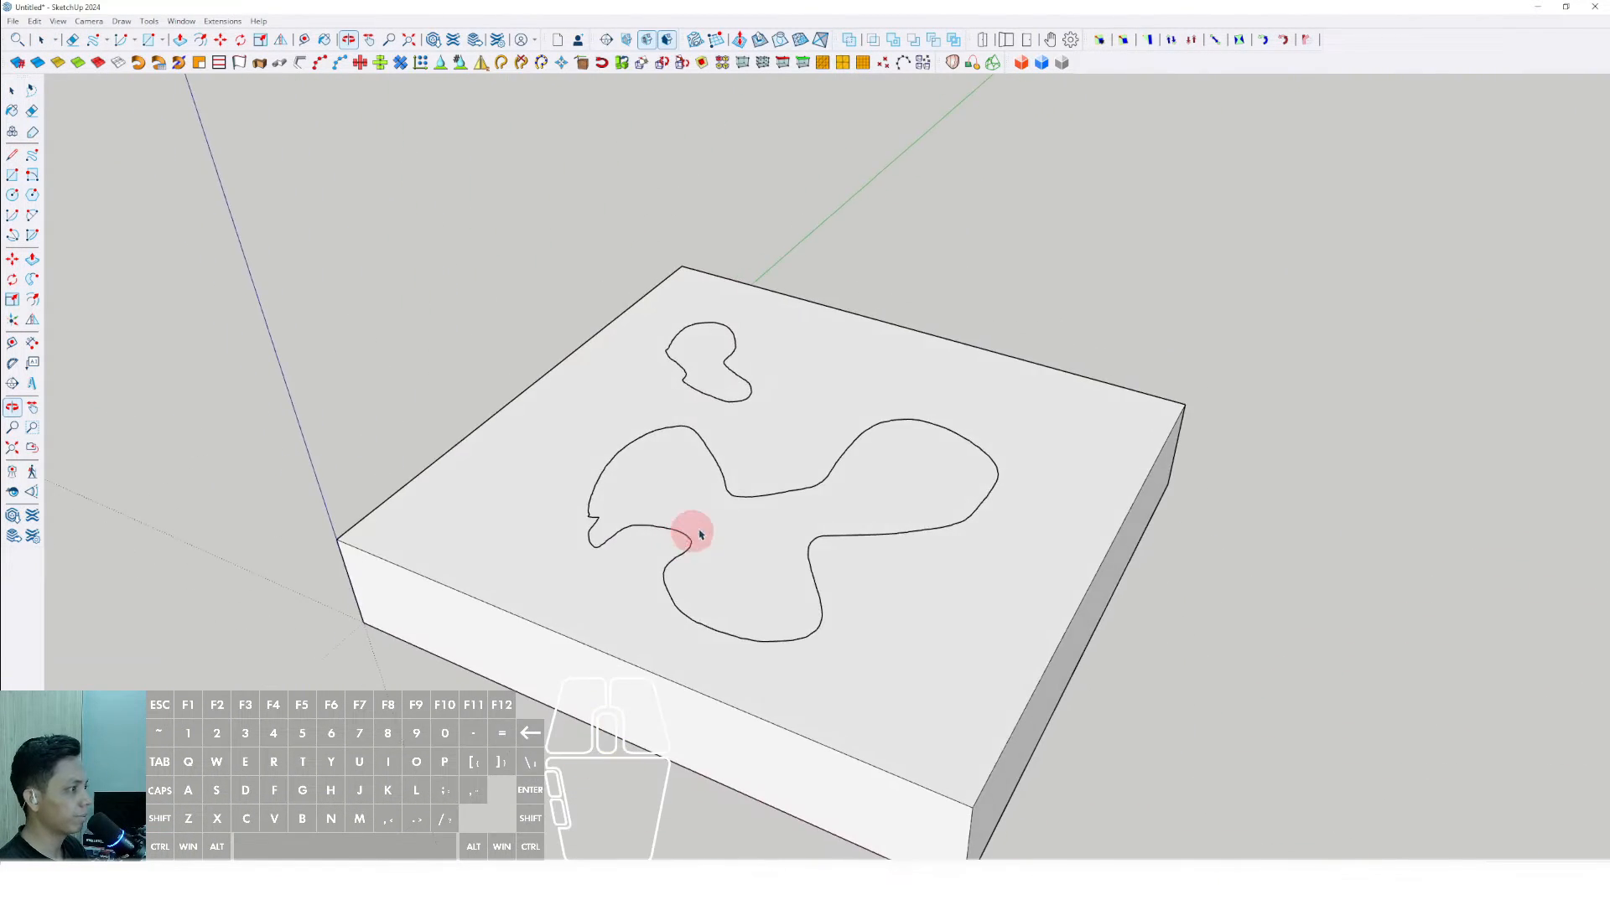
pyautogui.press('space')
pyautogui.click(738, 501)
pyautogui.press('p')
pyautogui.click(758, 517)
pyautogui.press('space')
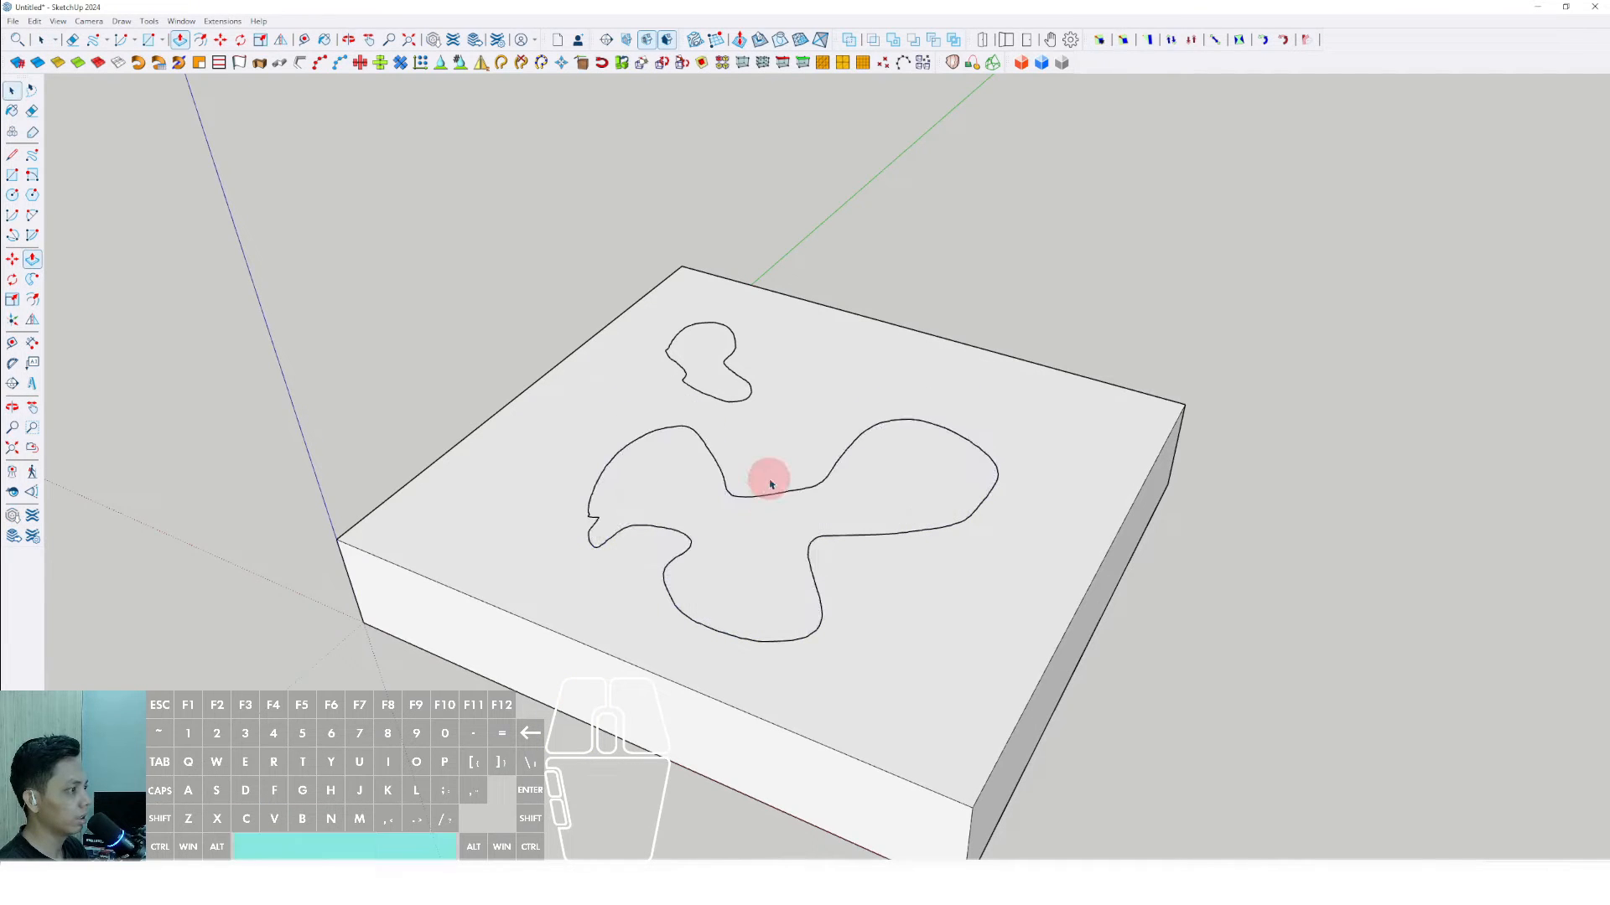
# - Delete both freehand outlines from the slab's top face and clear the selection
pyautogui.scroll(-1, 757, 500)
pyautogui.doubleClick(750, 514)
pyautogui.press('Delete')
pyautogui.doubleClick(721, 393)
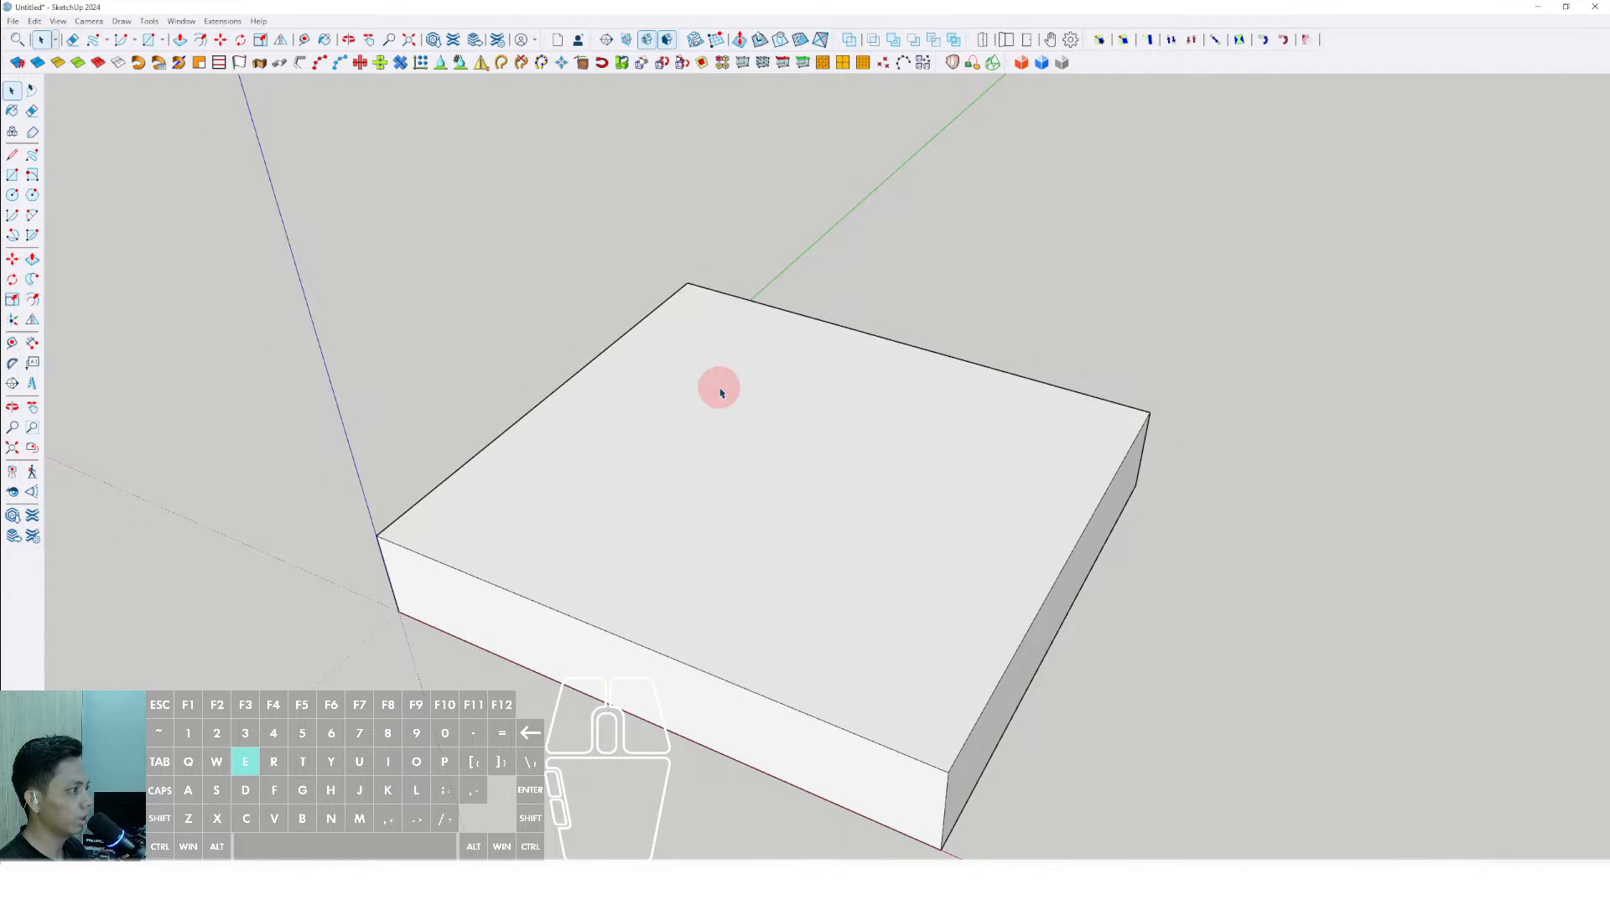
pyautogui.moveTo(721, 393); pyautogui.dragTo(701, 472, button='middle')
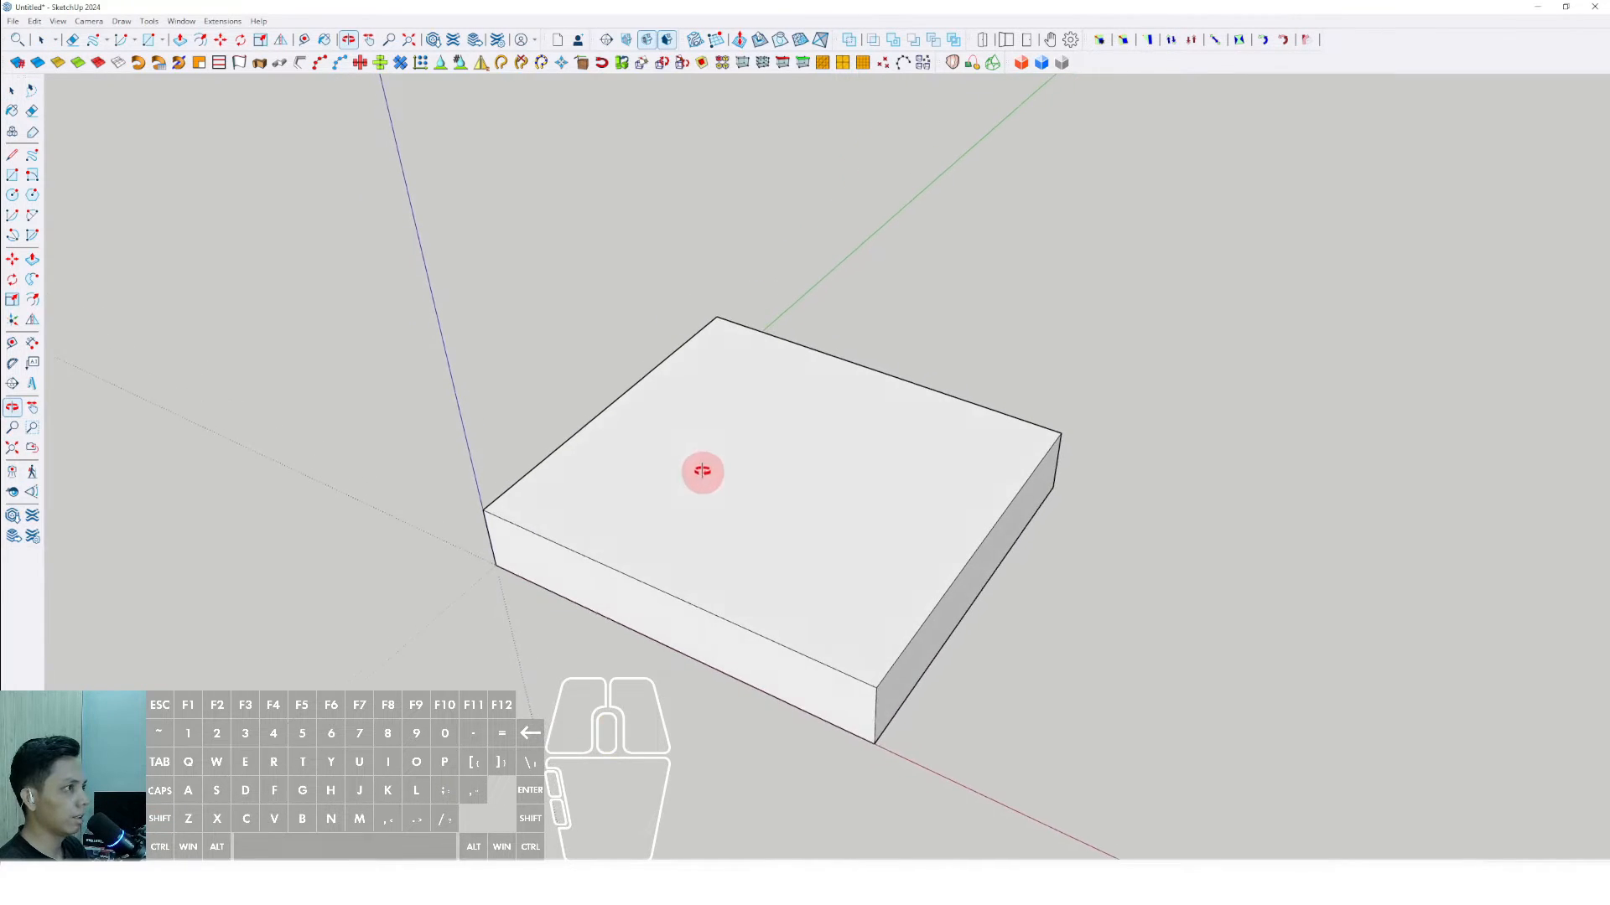
pyautogui.click(492, 331)
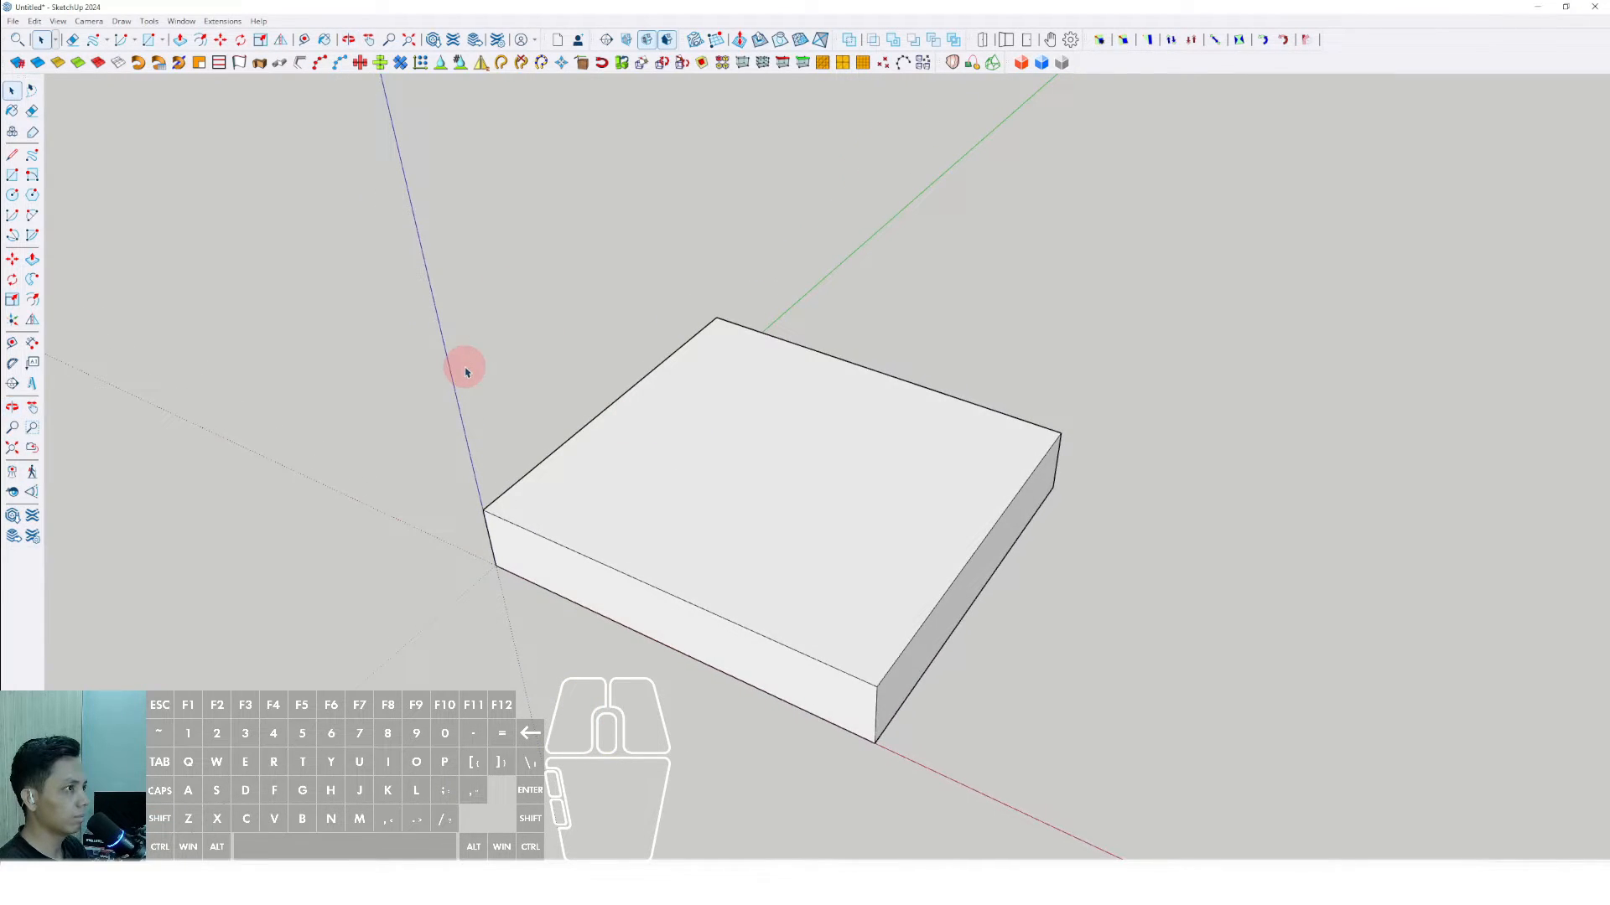
# - Review the shortcut settings in the preferences and close them without changing anything
pyautogui.click(183, 21)
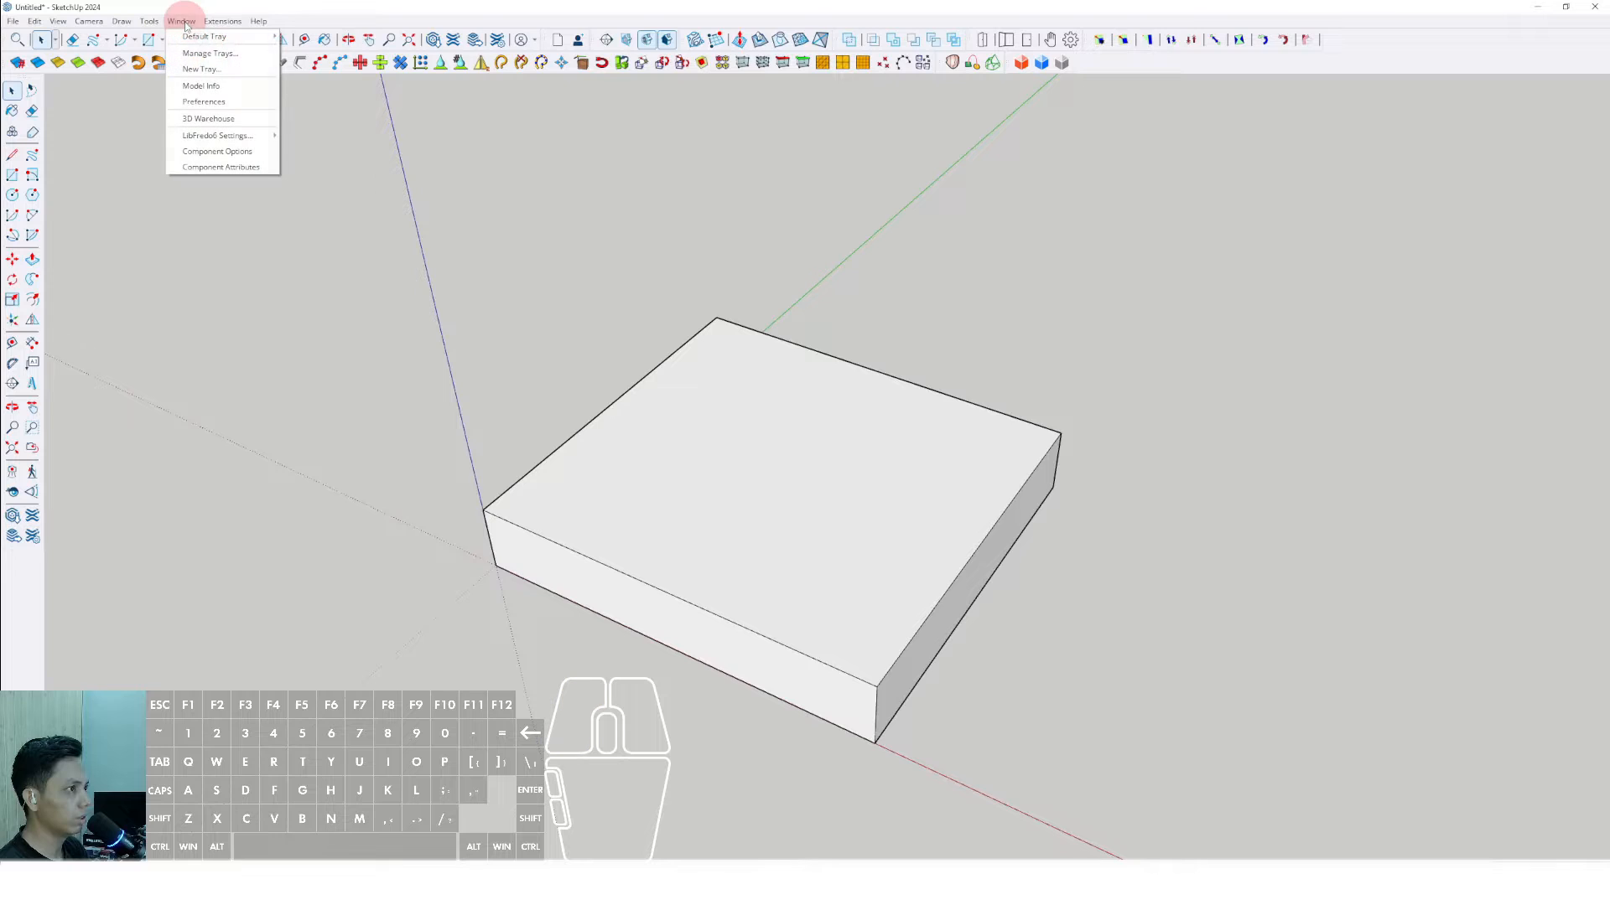
pyautogui.click(200, 102)
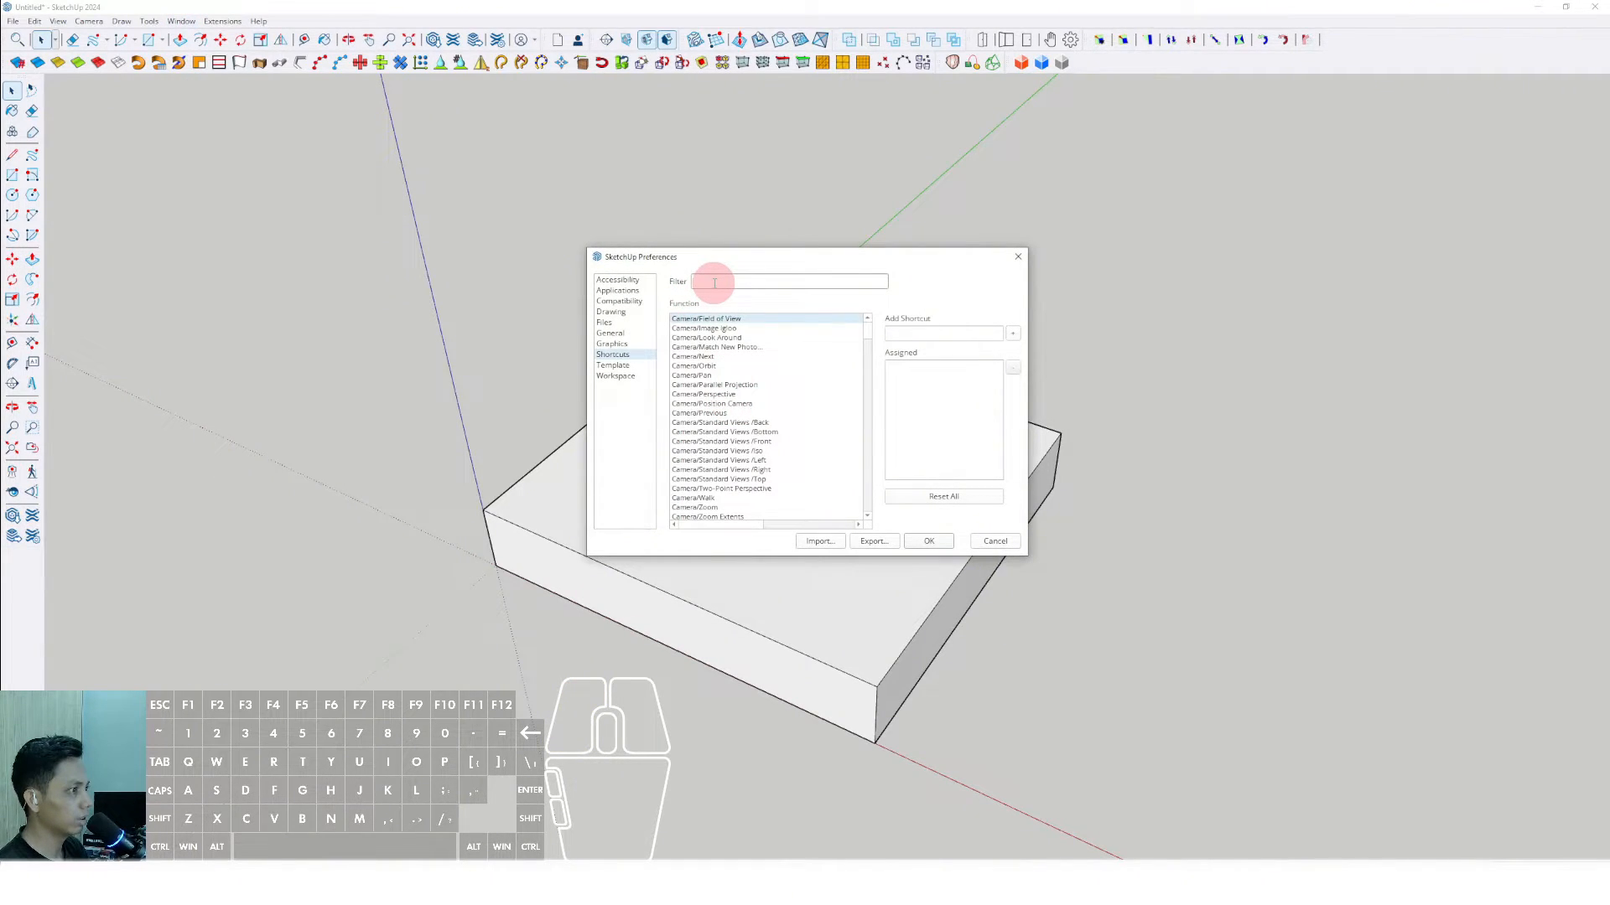
pyautogui.click(1010, 546)
# - Open the slab group for editing and select all of its geometry
pyautogui.scroll(-3, 698, 456)
pyautogui.moveTo(694, 457); pyautogui.dragTo(867, 574, button='middle')
pyautogui.scroll(-3, 793, 514)
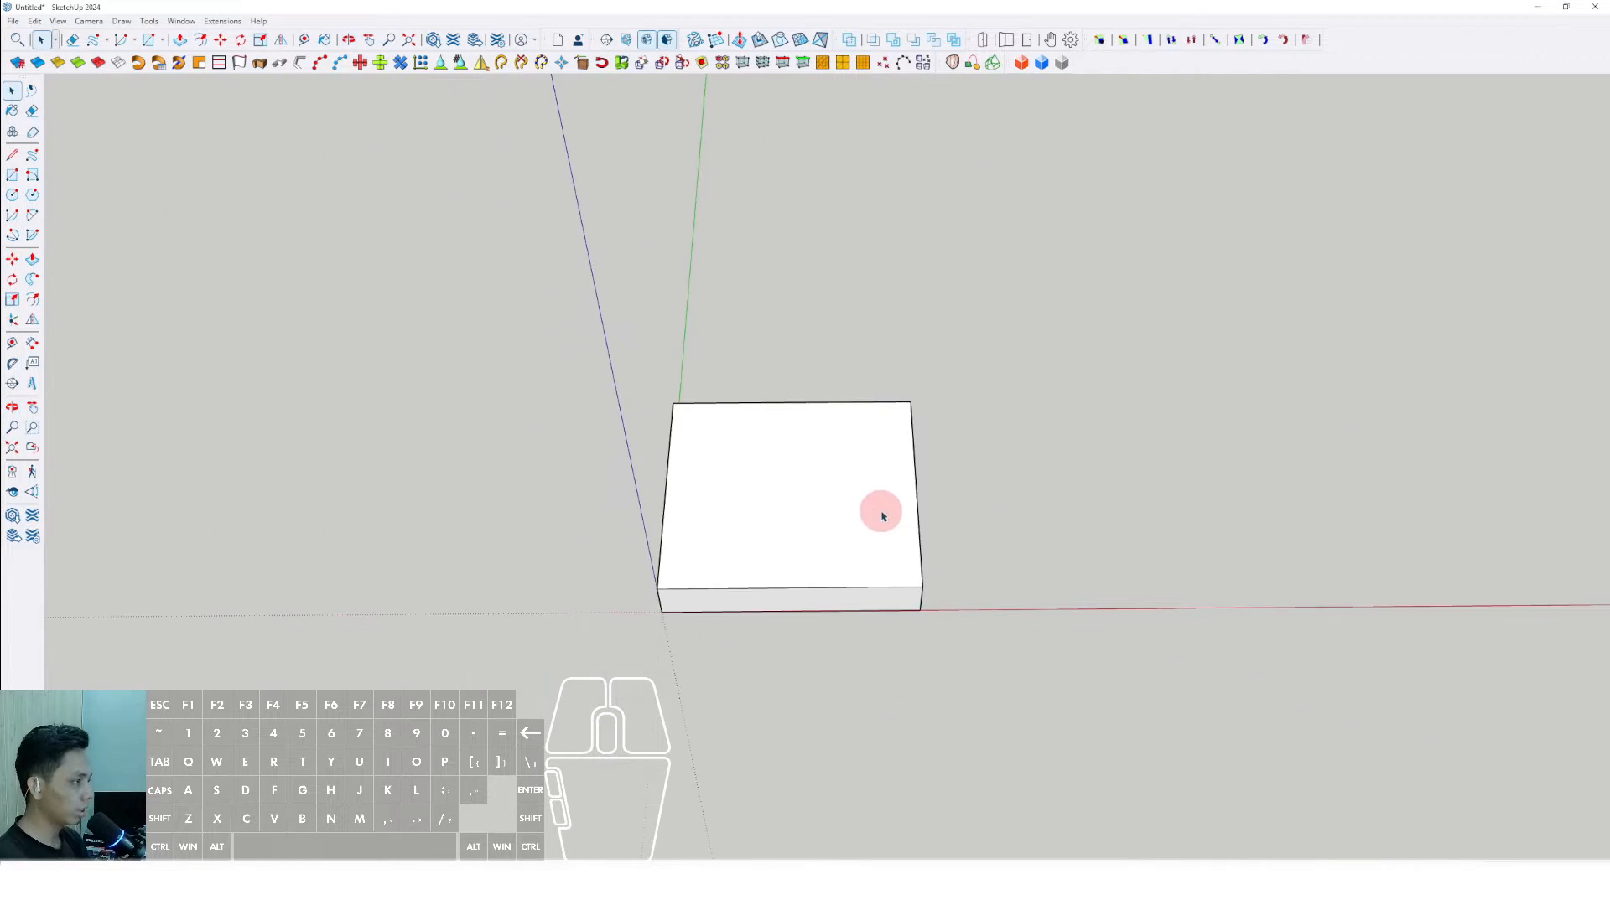
pyautogui.moveTo(882, 514); pyautogui.dragTo(536, 507, button='middle')
pyautogui.moveTo(853, 479); pyautogui.dragTo(721, 466, button='middle')
pyautogui.tripleClick(862, 486)
pyautogui.click(952, 538)
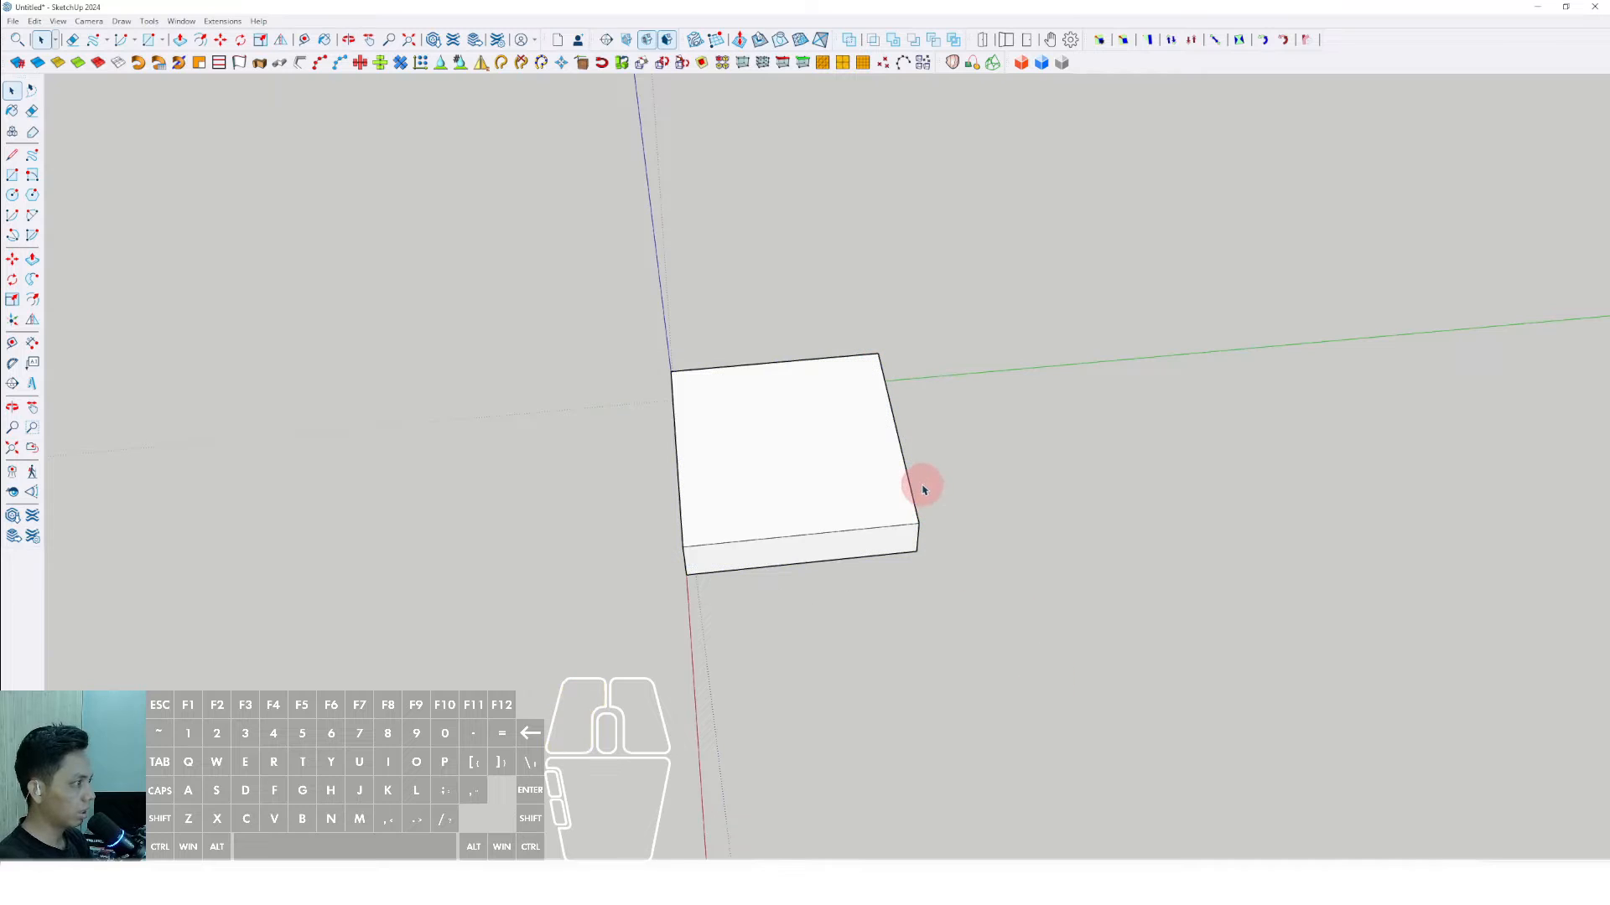
pyautogui.press('p')
pyautogui.press('space')
pyautogui.moveTo(830, 301); pyautogui.dragTo(1017, 635)
pyautogui.tripleClick(876, 464)
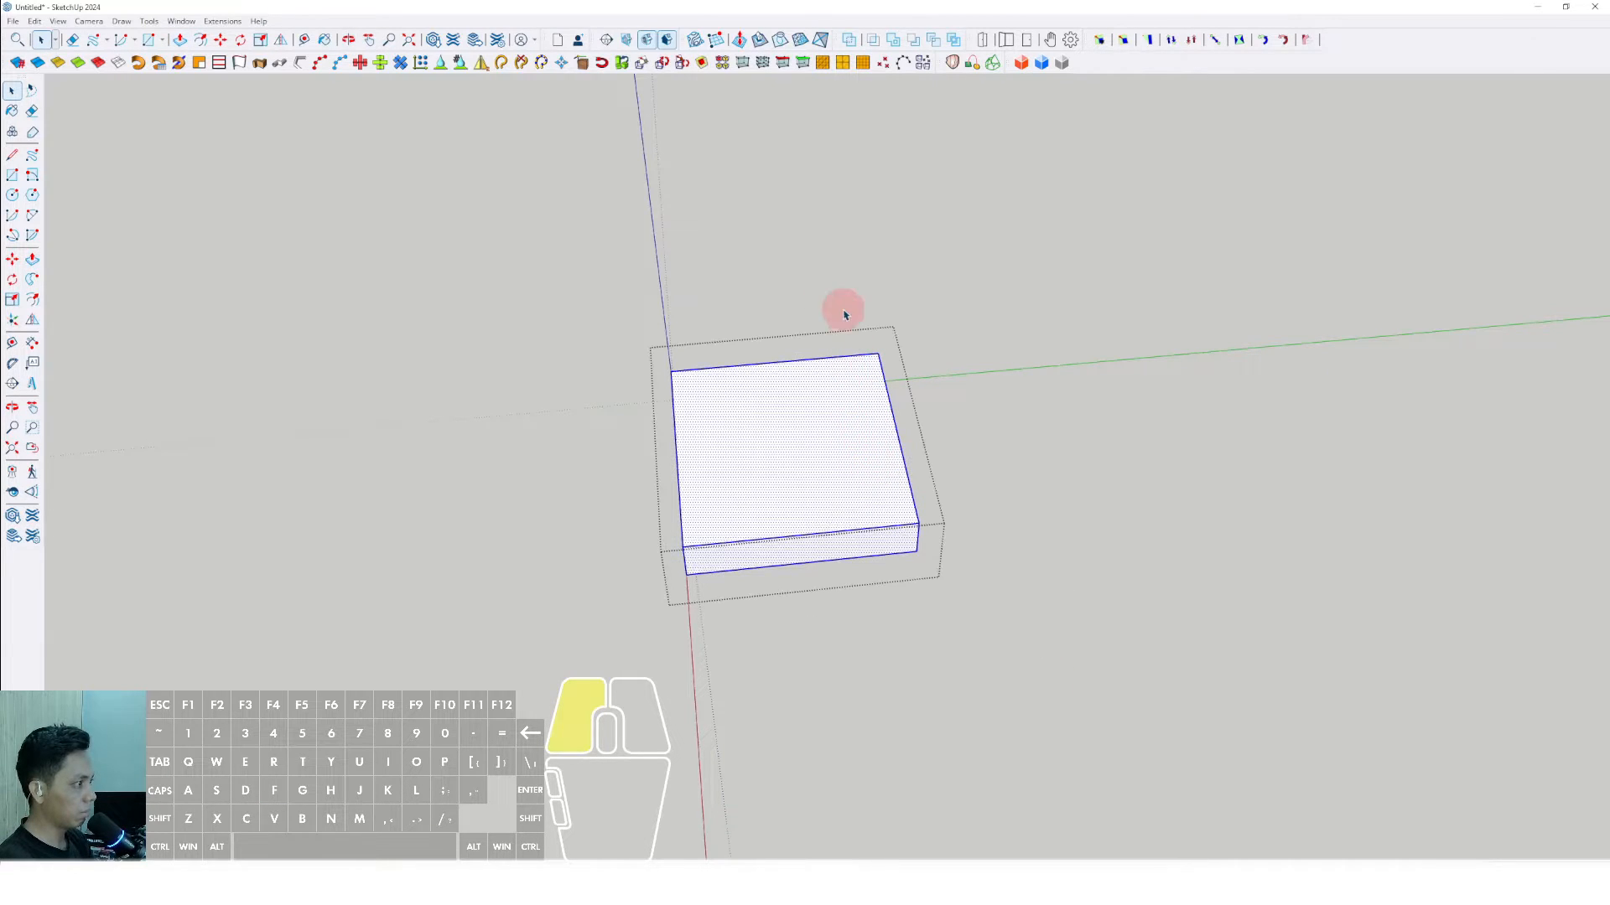
# - Push/Pull the slab's end face outward along the green axis to more than double its length, and leave the group
pyautogui.moveTo(844, 310); pyautogui.dragTo(1005, 642)
pyautogui.press('v')
pyautogui.scroll(-1, 899, 434)
pyautogui.click(899, 434)
pyautogui.click(1264, 387)
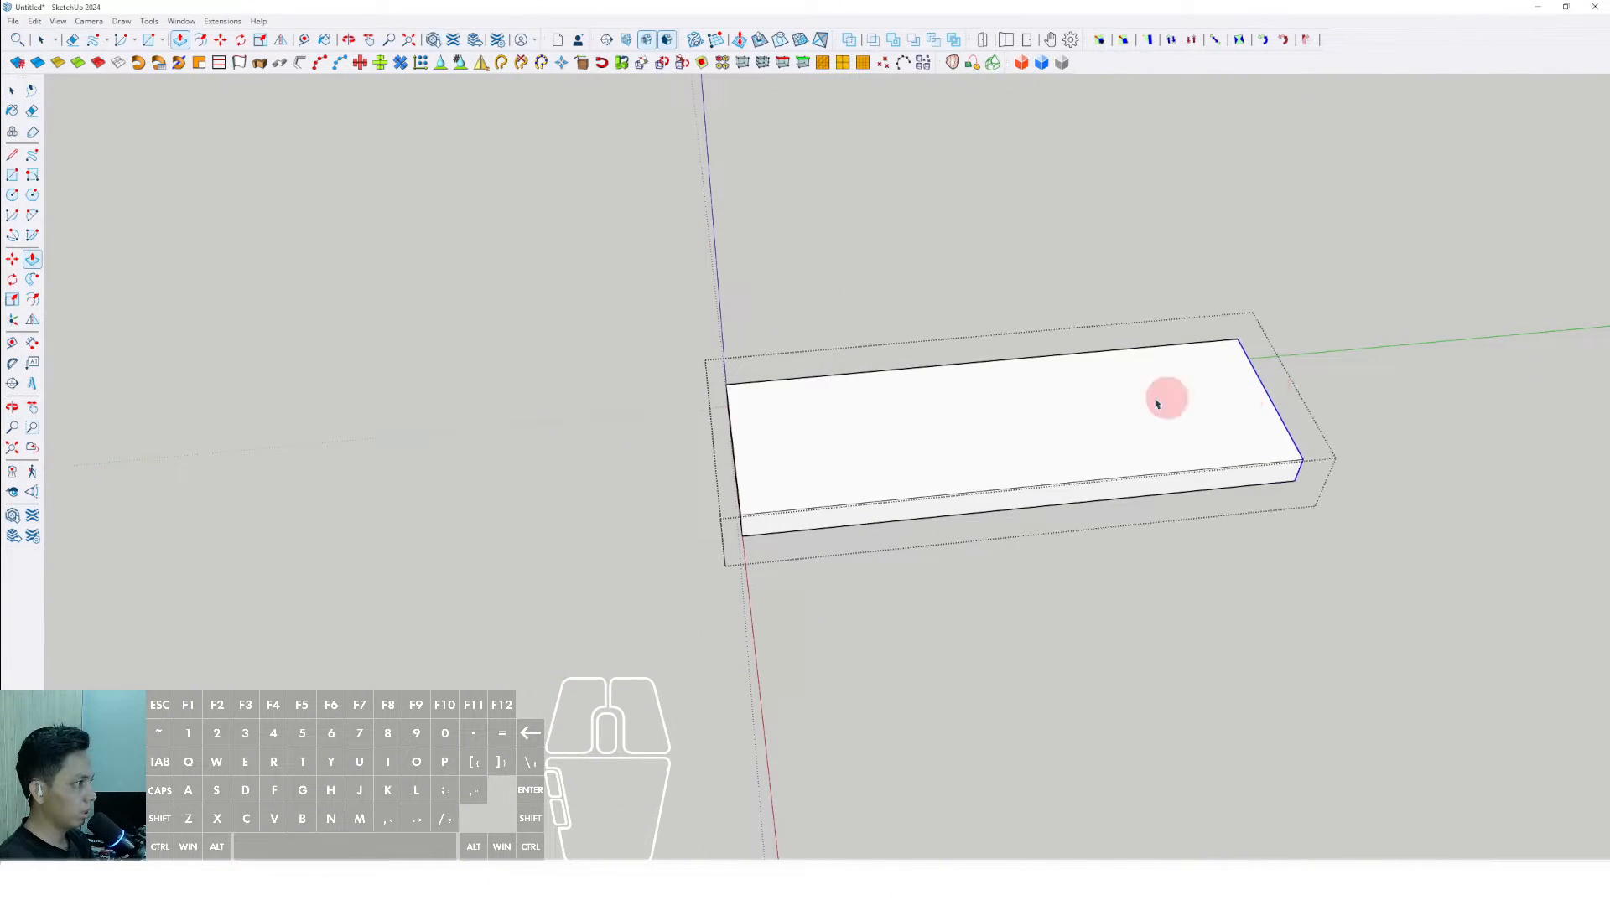
pyautogui.press('space')
pyautogui.click(871, 299)
# - Place the 3D text "LINE" in Arial Black, 254 mm high and extruded 25 mm, near the slab's far end
pyautogui.scroll(1, 893, 449)
pyautogui.moveTo(894, 448); pyautogui.dragTo(759, 426, button='middle')
pyautogui.scroll(2, 737, 578)
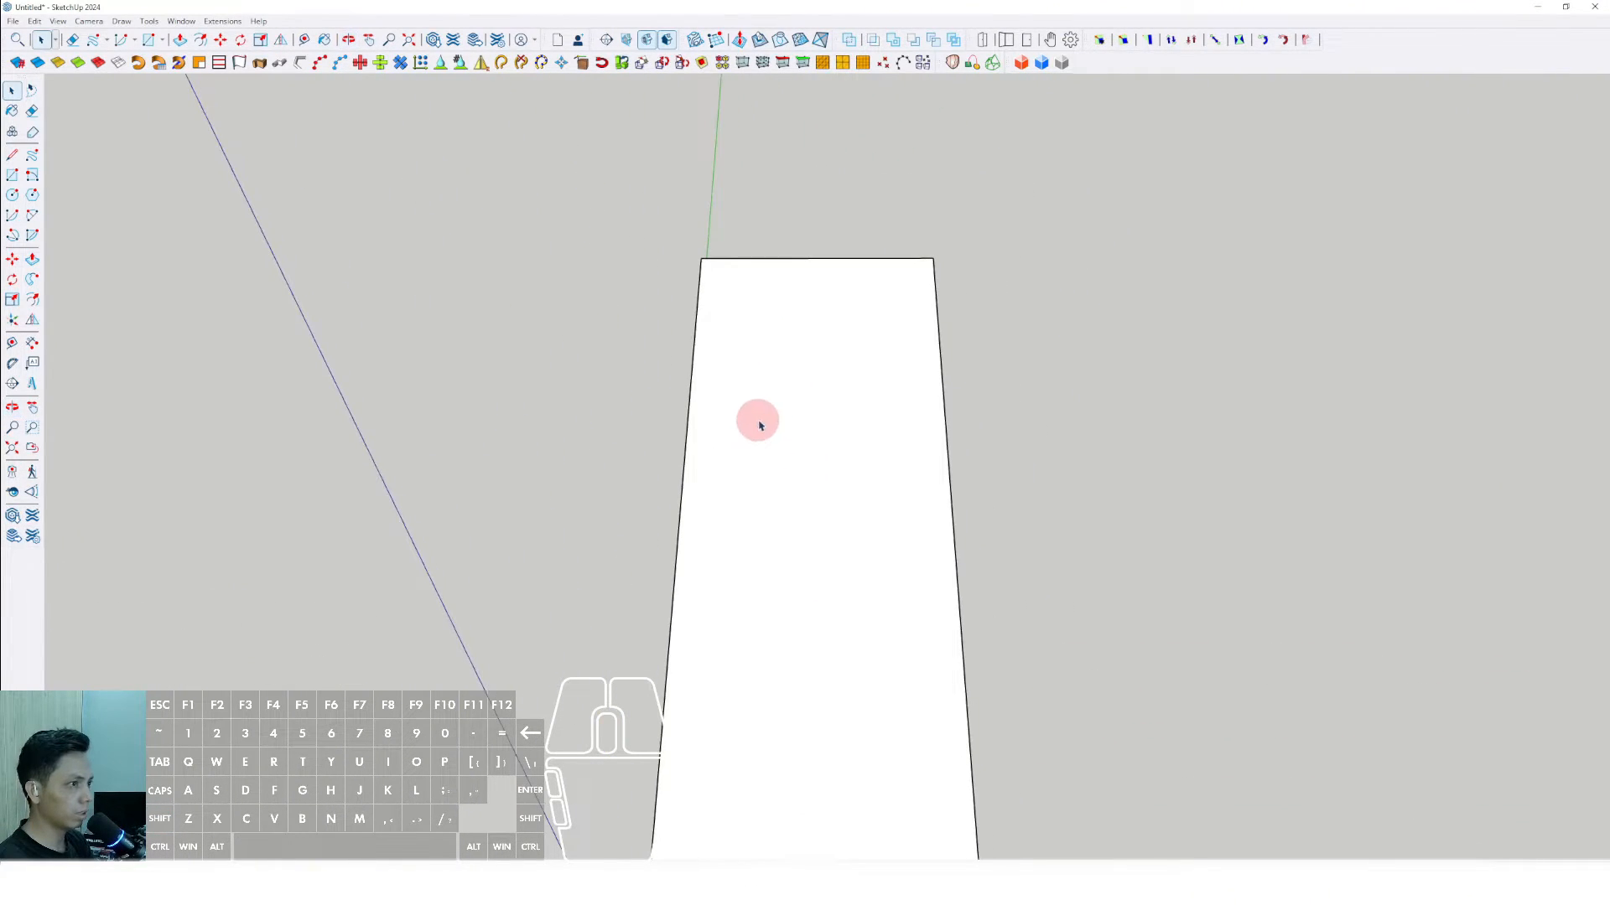
pyautogui.click(32, 384)
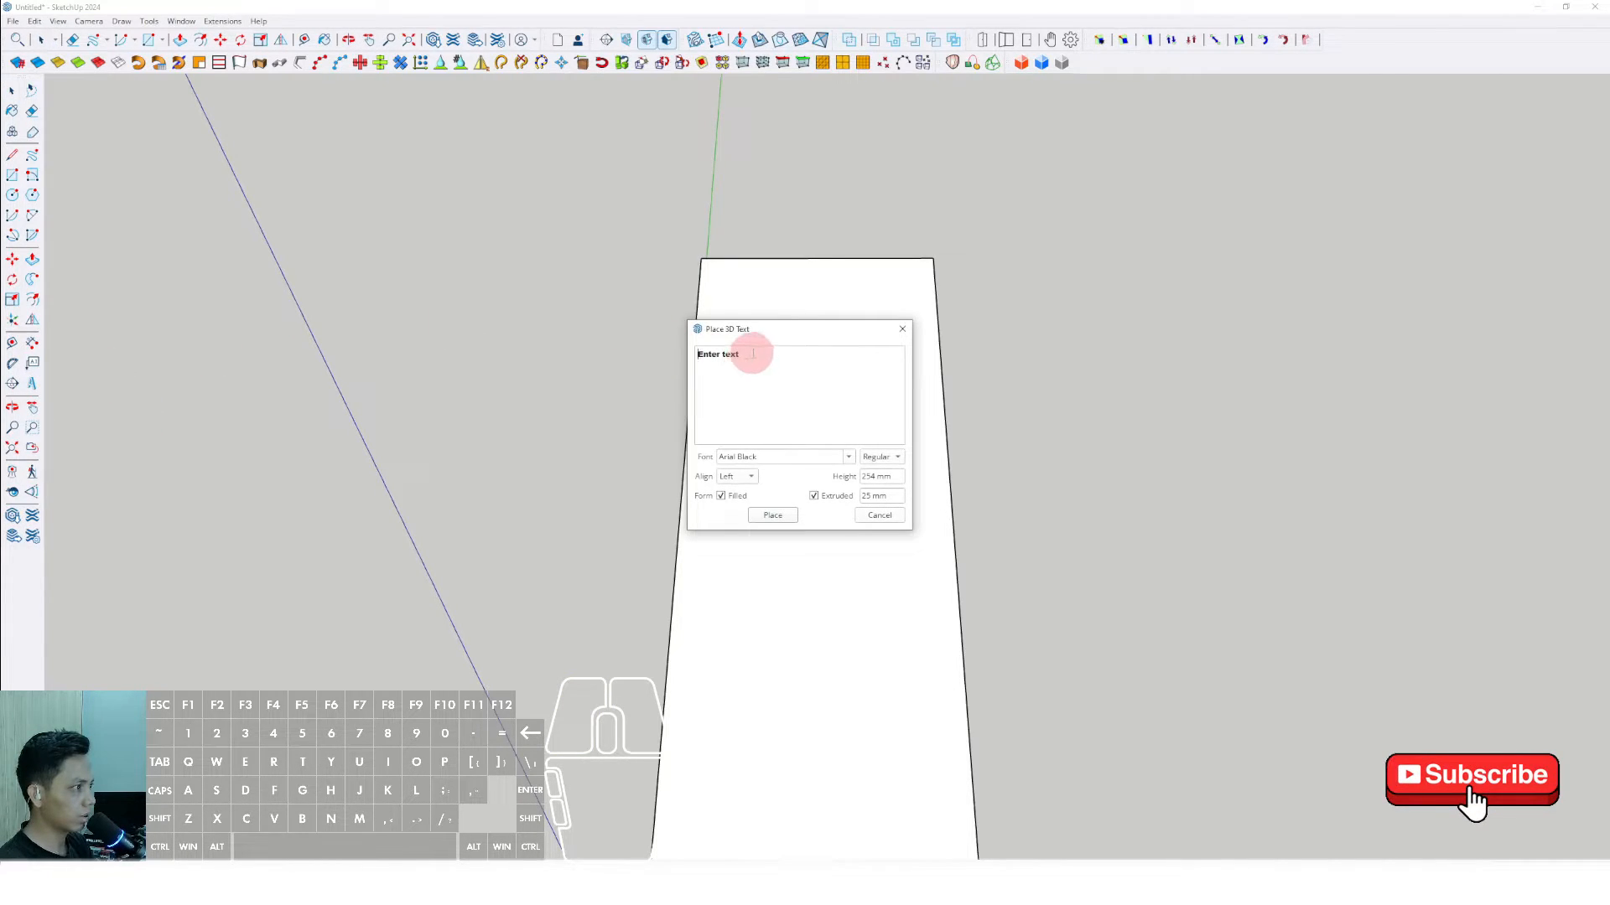
pyautogui.moveTo(753, 354); pyautogui.dragTo(706, 324)
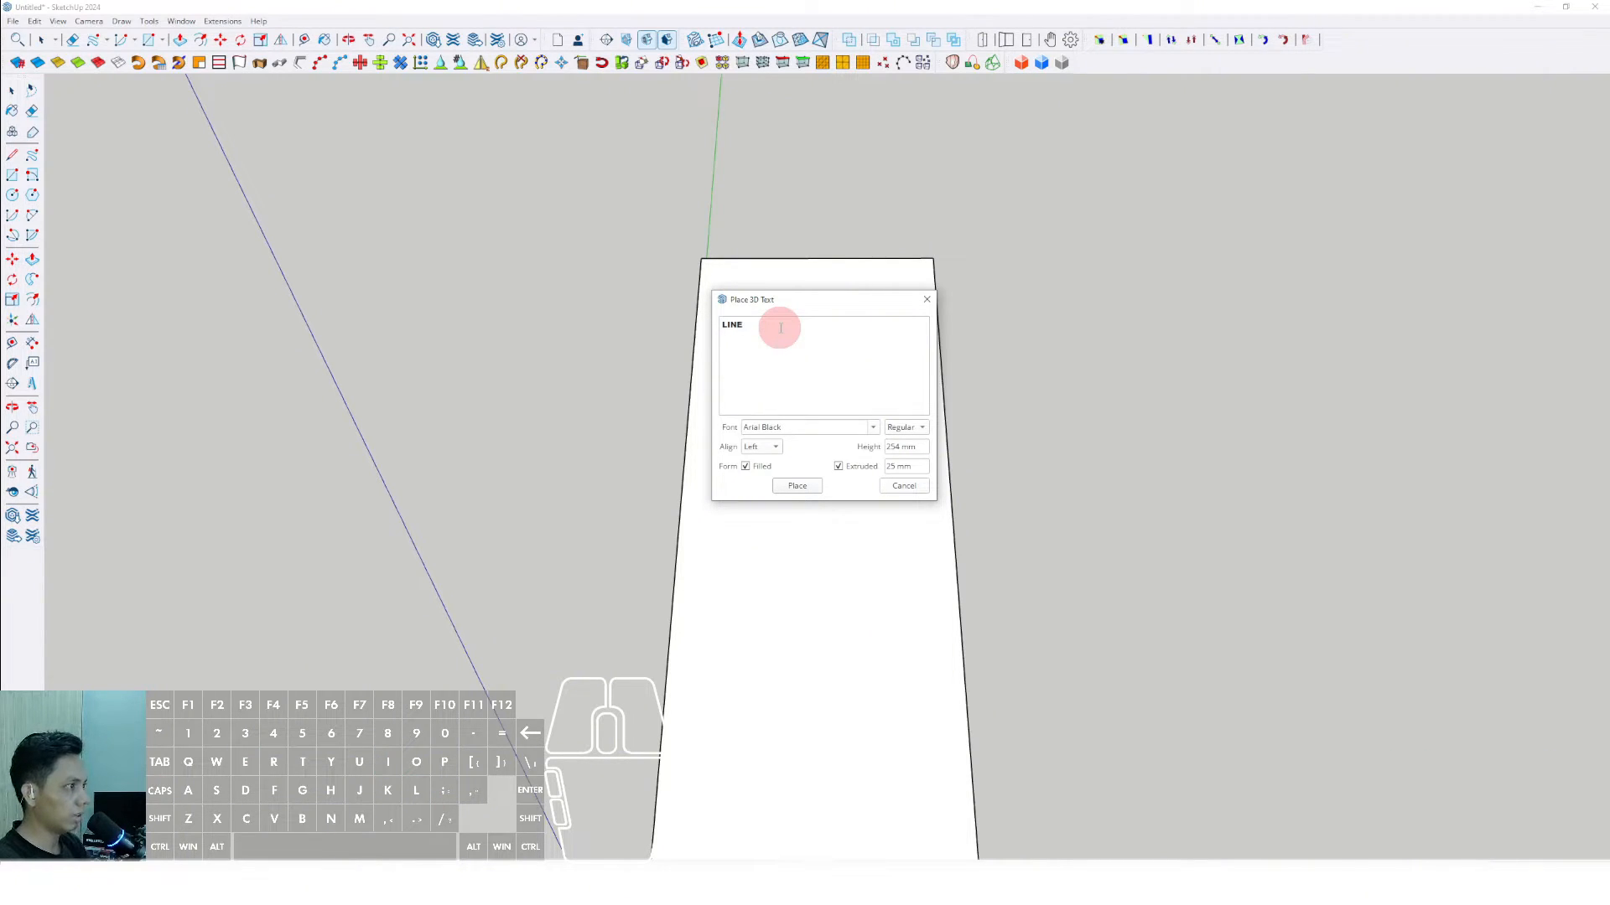
pyautogui.click(797, 487)
pyautogui.click(763, 306)
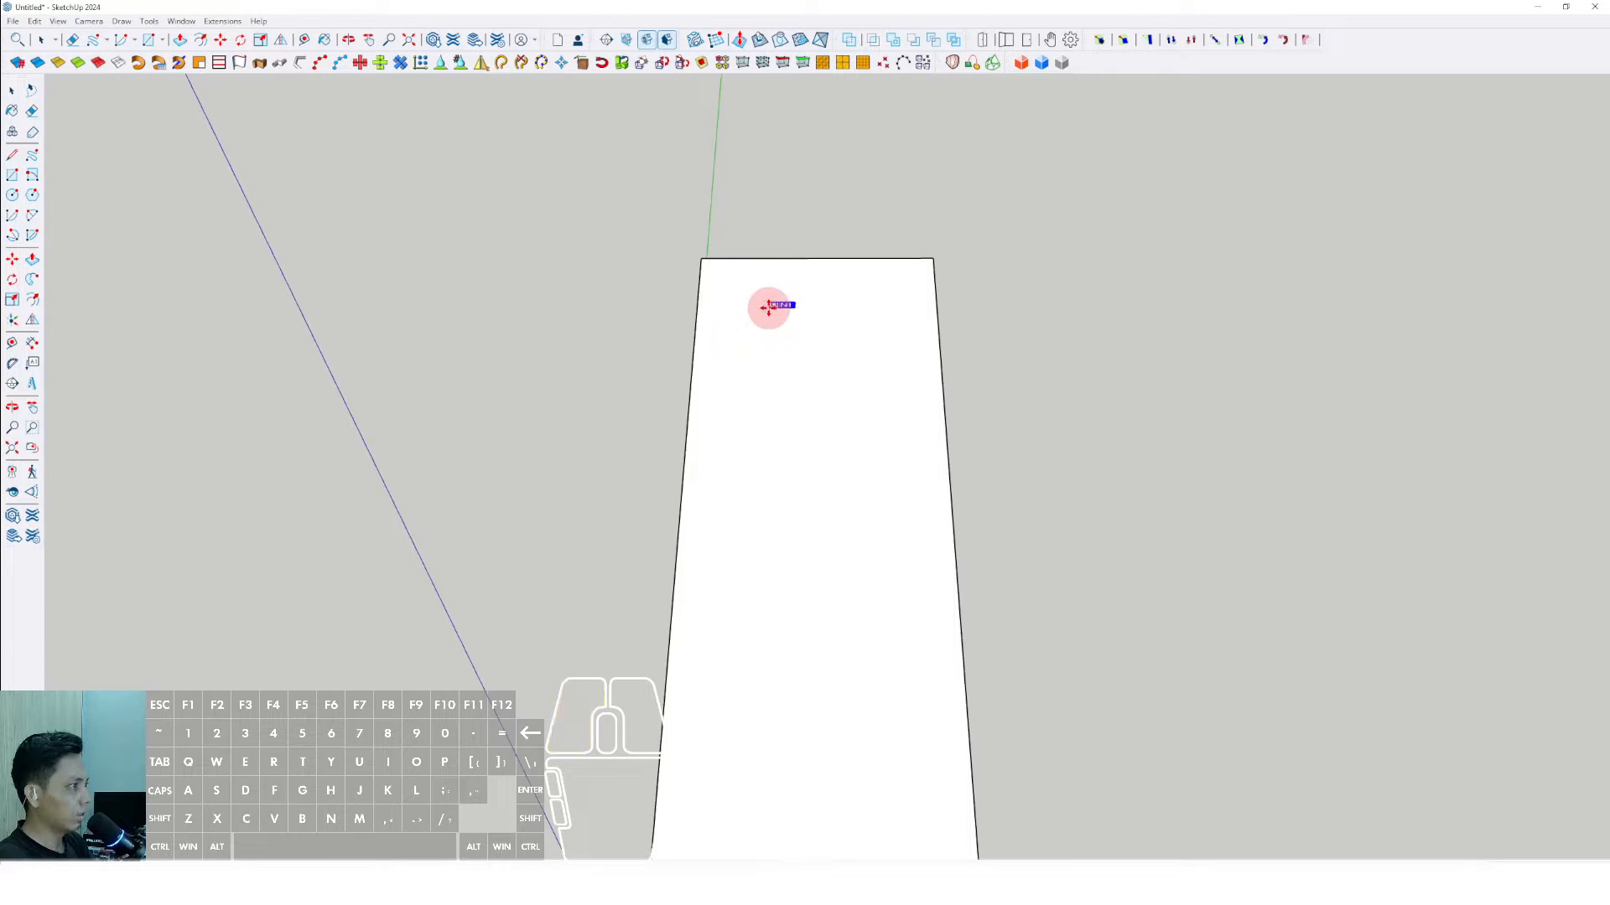
# - Scale the LINE text up uniformly until it spans about two thirds of the slab's width
pyautogui.scroll(2, 803, 313)
pyautogui.press('s')
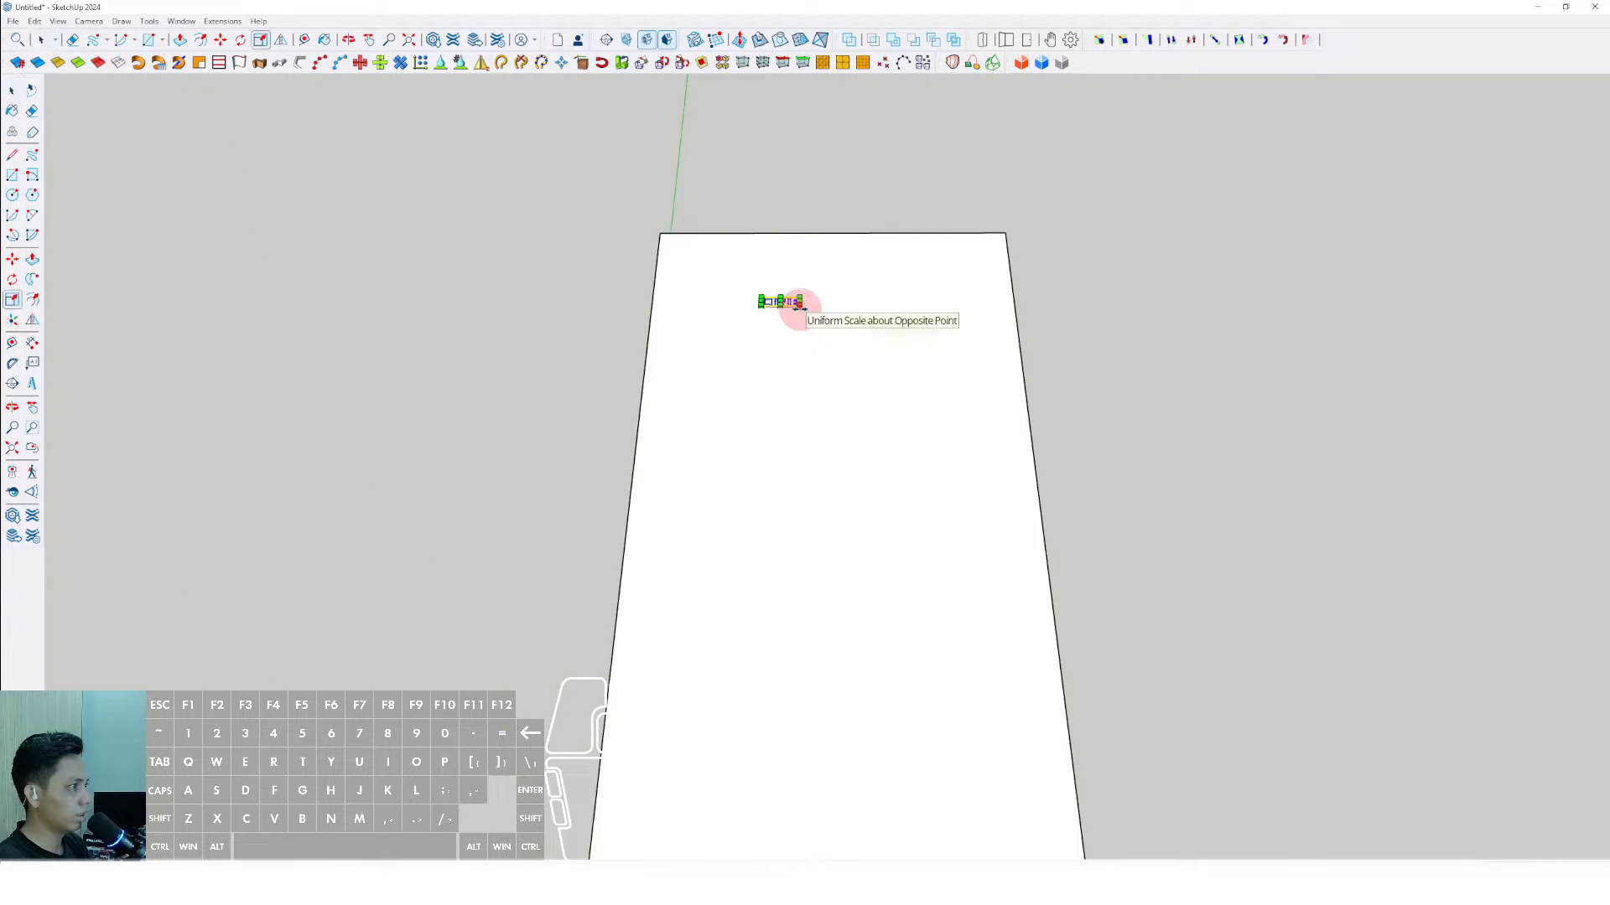
pyautogui.moveTo(797, 312); pyautogui.dragTo(981, 370)
pyautogui.moveTo(981, 370); pyautogui.dragTo(625, 415, button='middle')
pyautogui.click(1035, 381)
# - Move the enlarged LINE text into position near the slab's far edge
pyautogui.click(802, 355)
pyautogui.moveTo(779, 365)
pyautogui.keyDown('shift'); pyautogui.mouseDown(button='middle')
pyautogui.moveTo(758, 367)
pyautogui.moveTo(798, 372)
pyautogui.mouseUp(button='middle'); pyautogui.keyUp('shift')
pyautogui.press('m')
pyautogui.click(805, 389)
pyautogui.click(766, 388)
pyautogui.press('space')
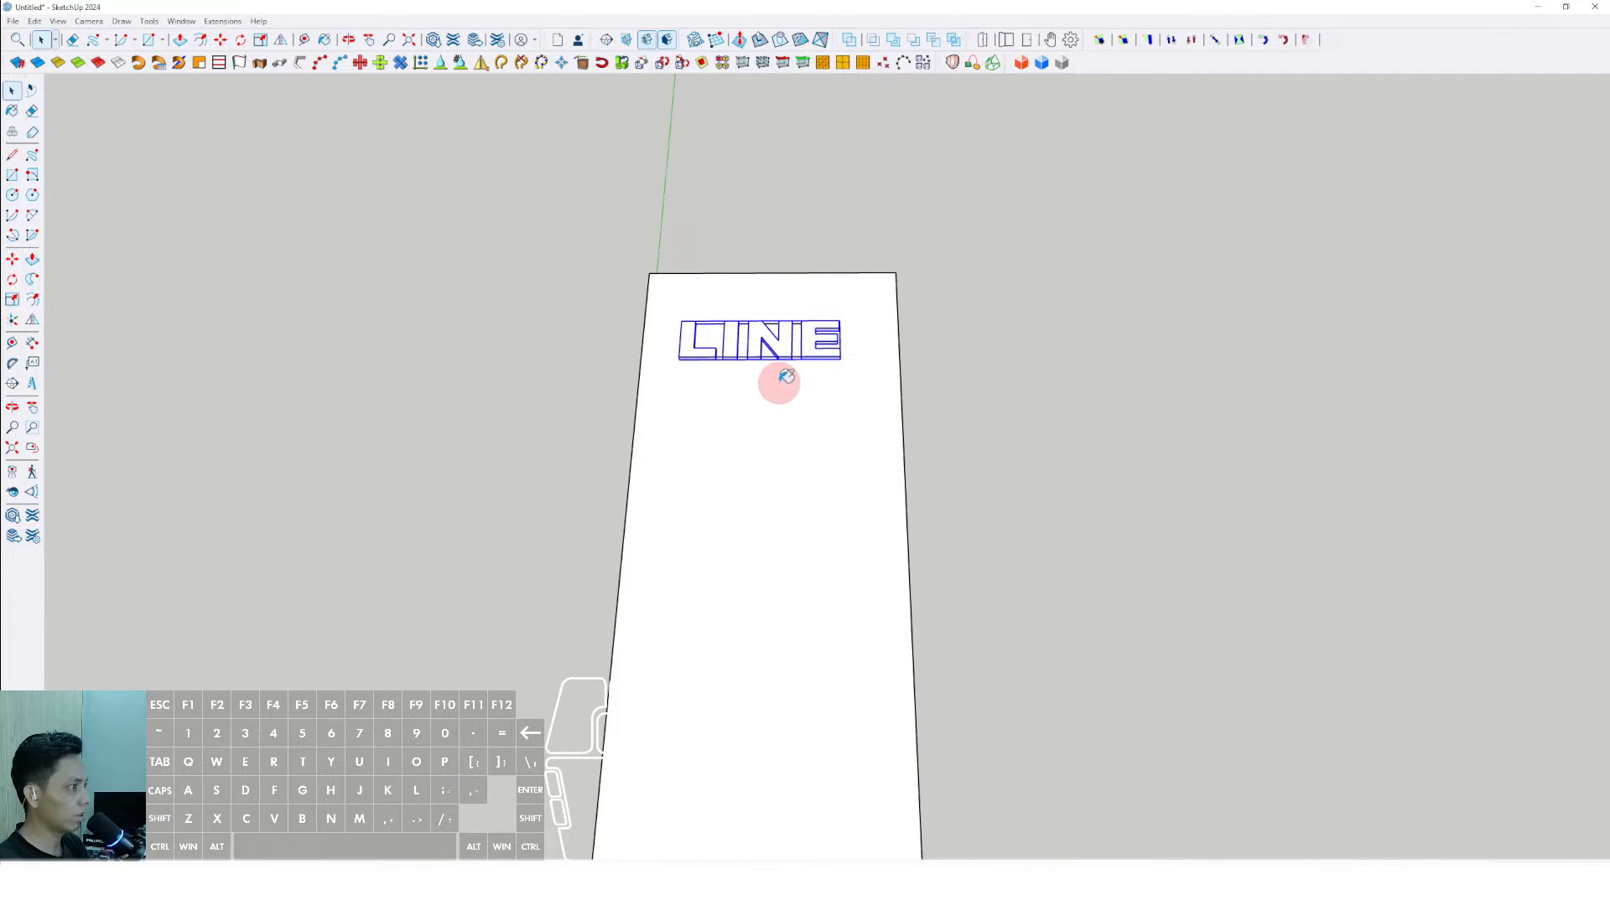
# - Start the Paint Bucket and browse the Colors material collection down to the green, cyan and blue swatches
pyautogui.press('b')
pyautogui.click(1556, 356)
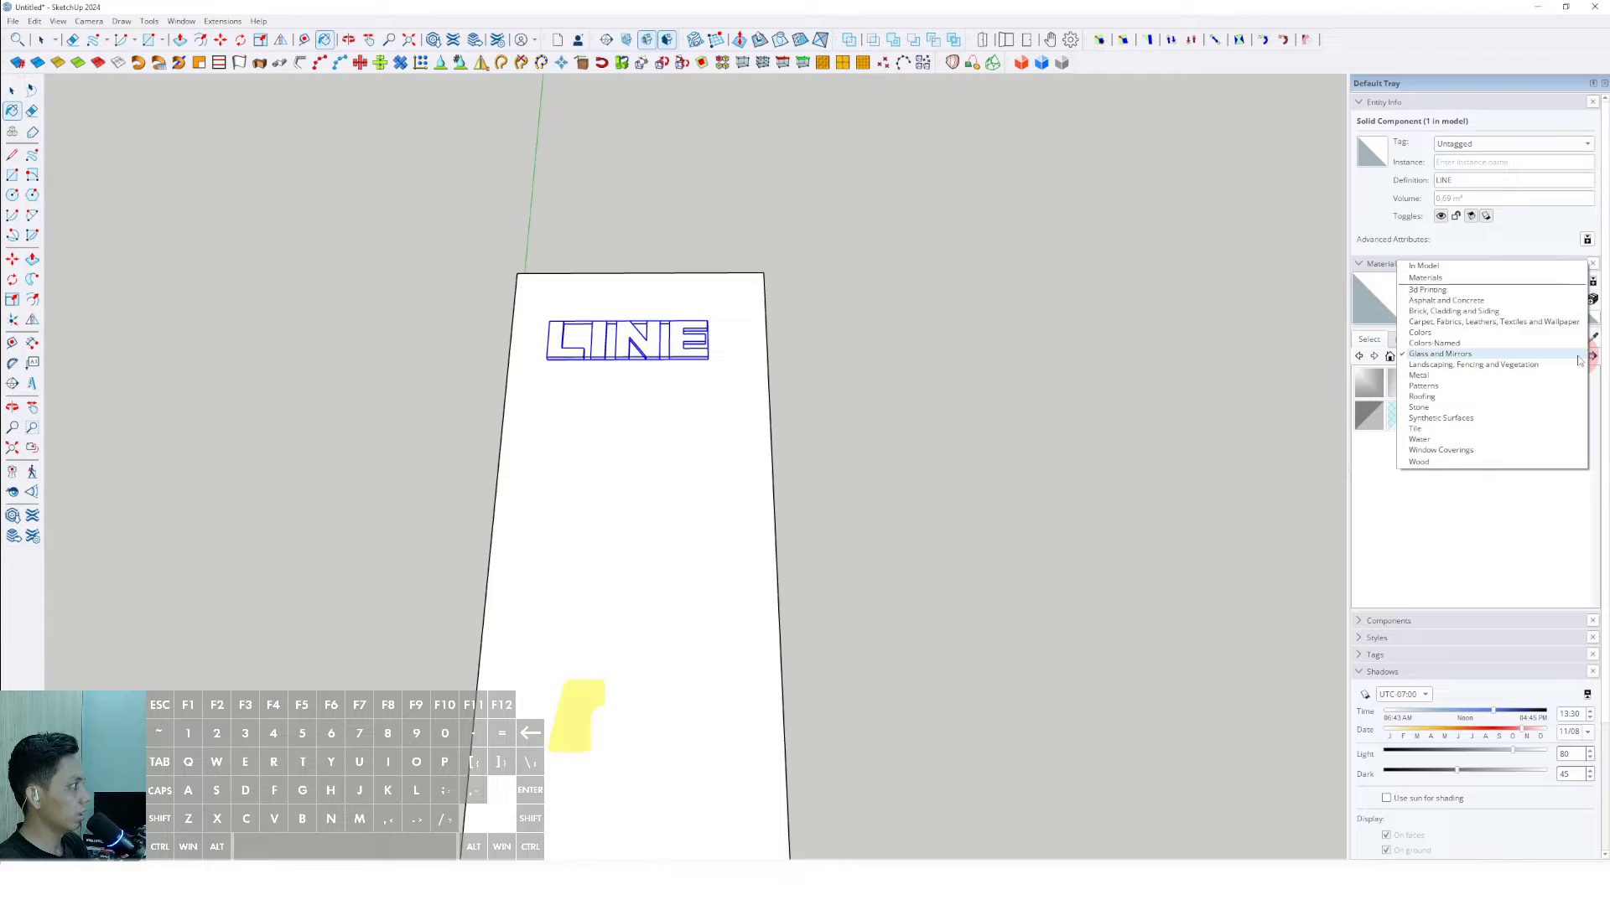
pyautogui.click(1432, 355)
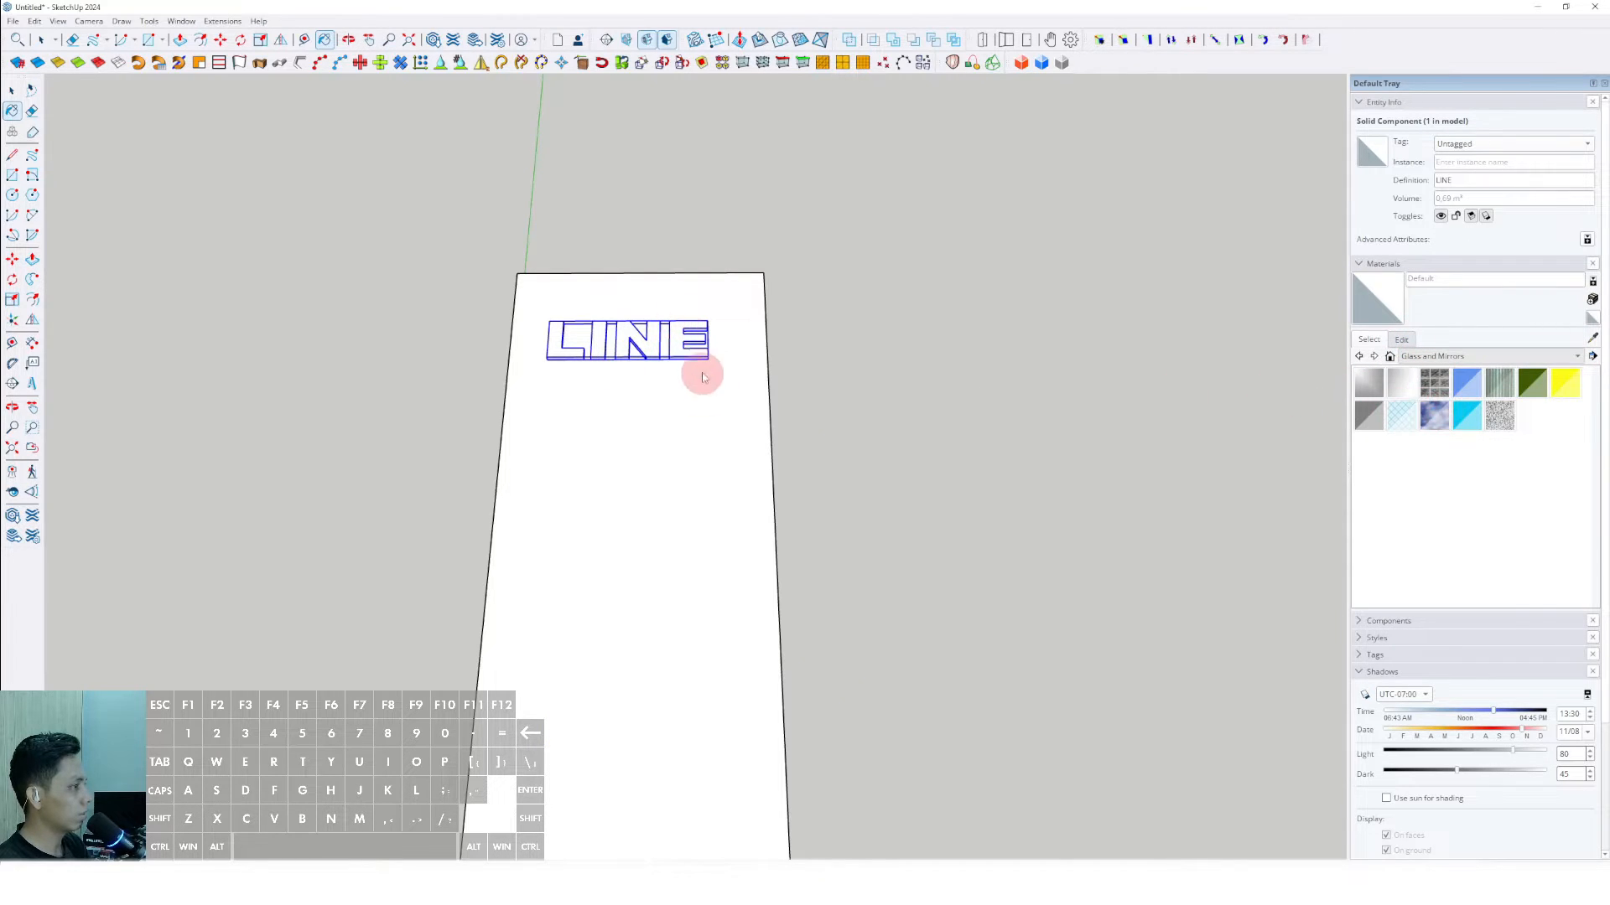
pyautogui.scroll(2, 703, 377)
pyautogui.scroll(-3, 1429, 455)
pyautogui.scroll(3, 1472, 475)
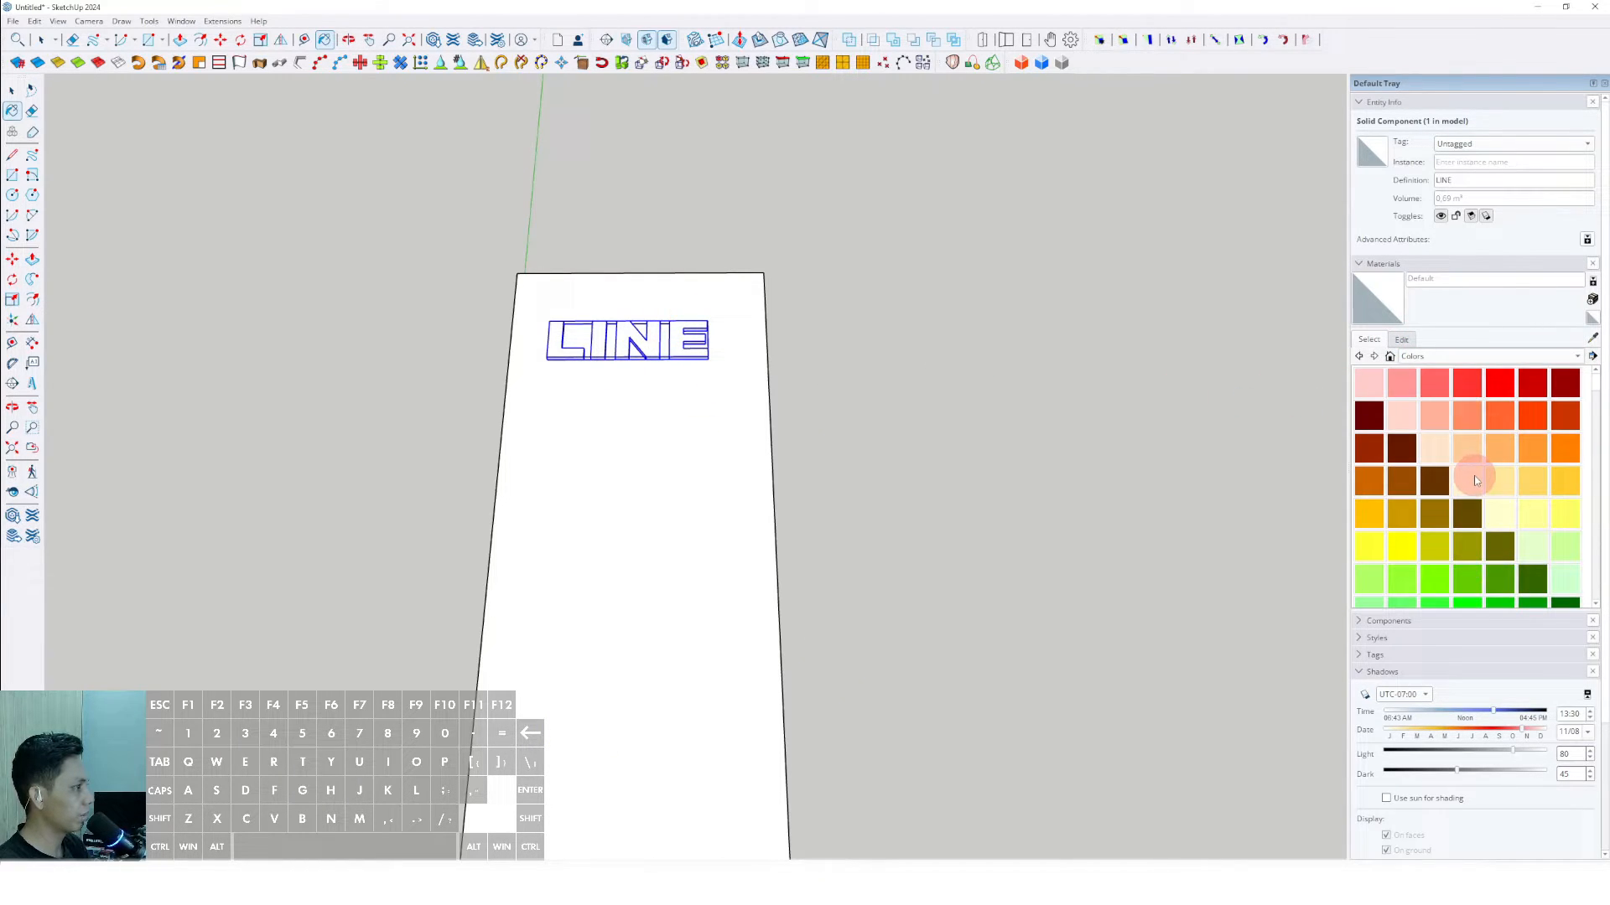
pyautogui.scroll(-7, 1475, 480)
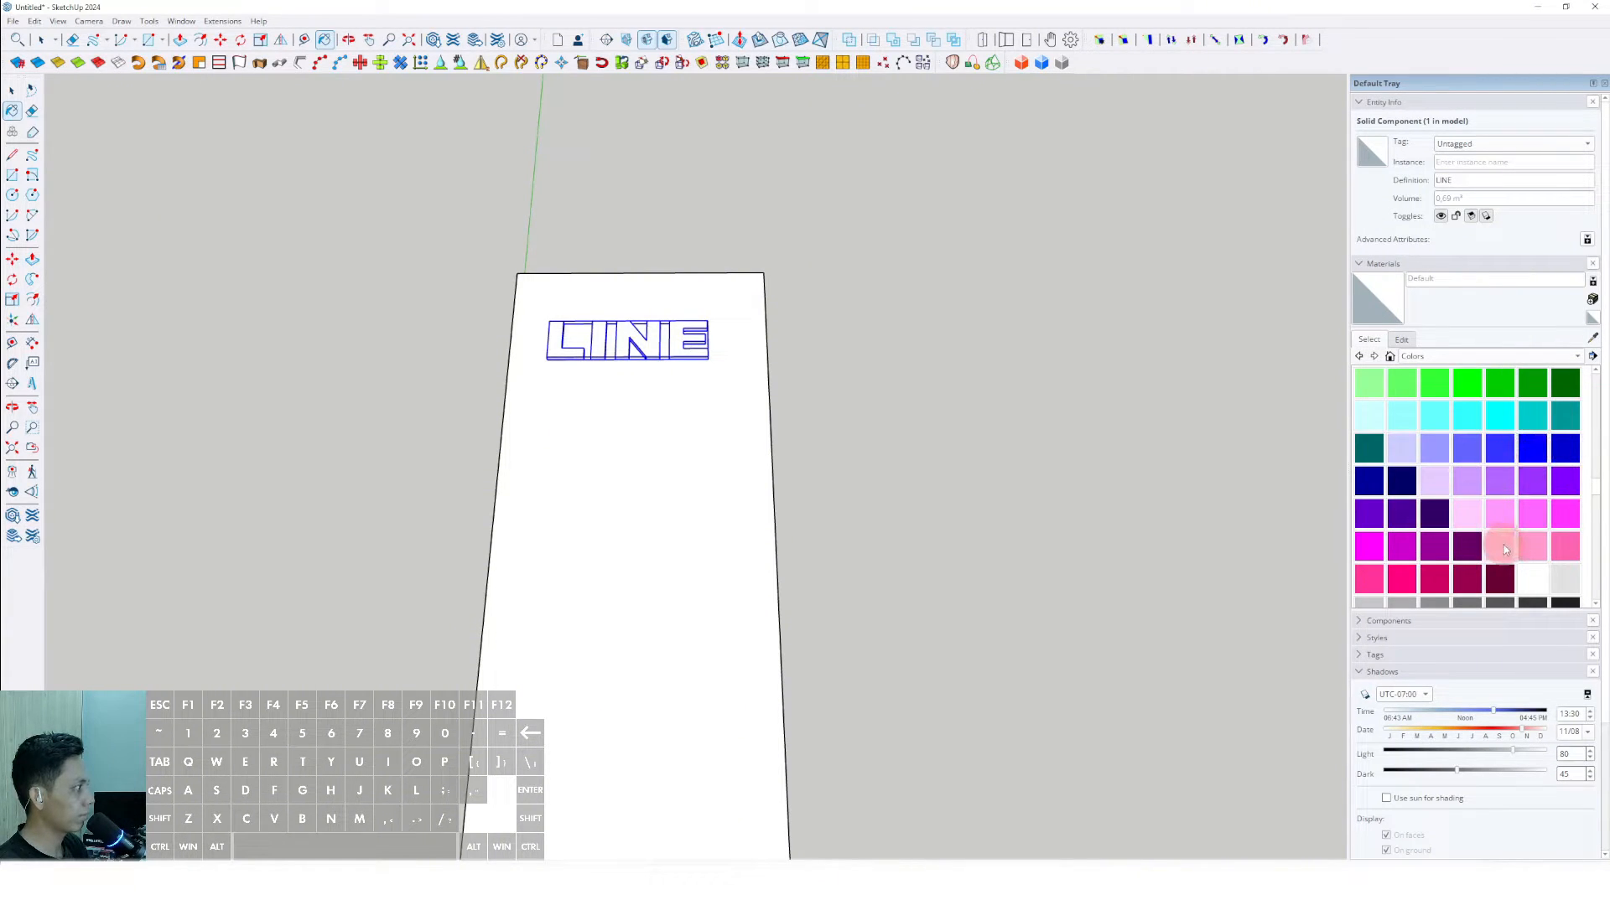
# - Paint the LINE text with the teal material Color H07 and deselect it
pyautogui.click(1558, 413)
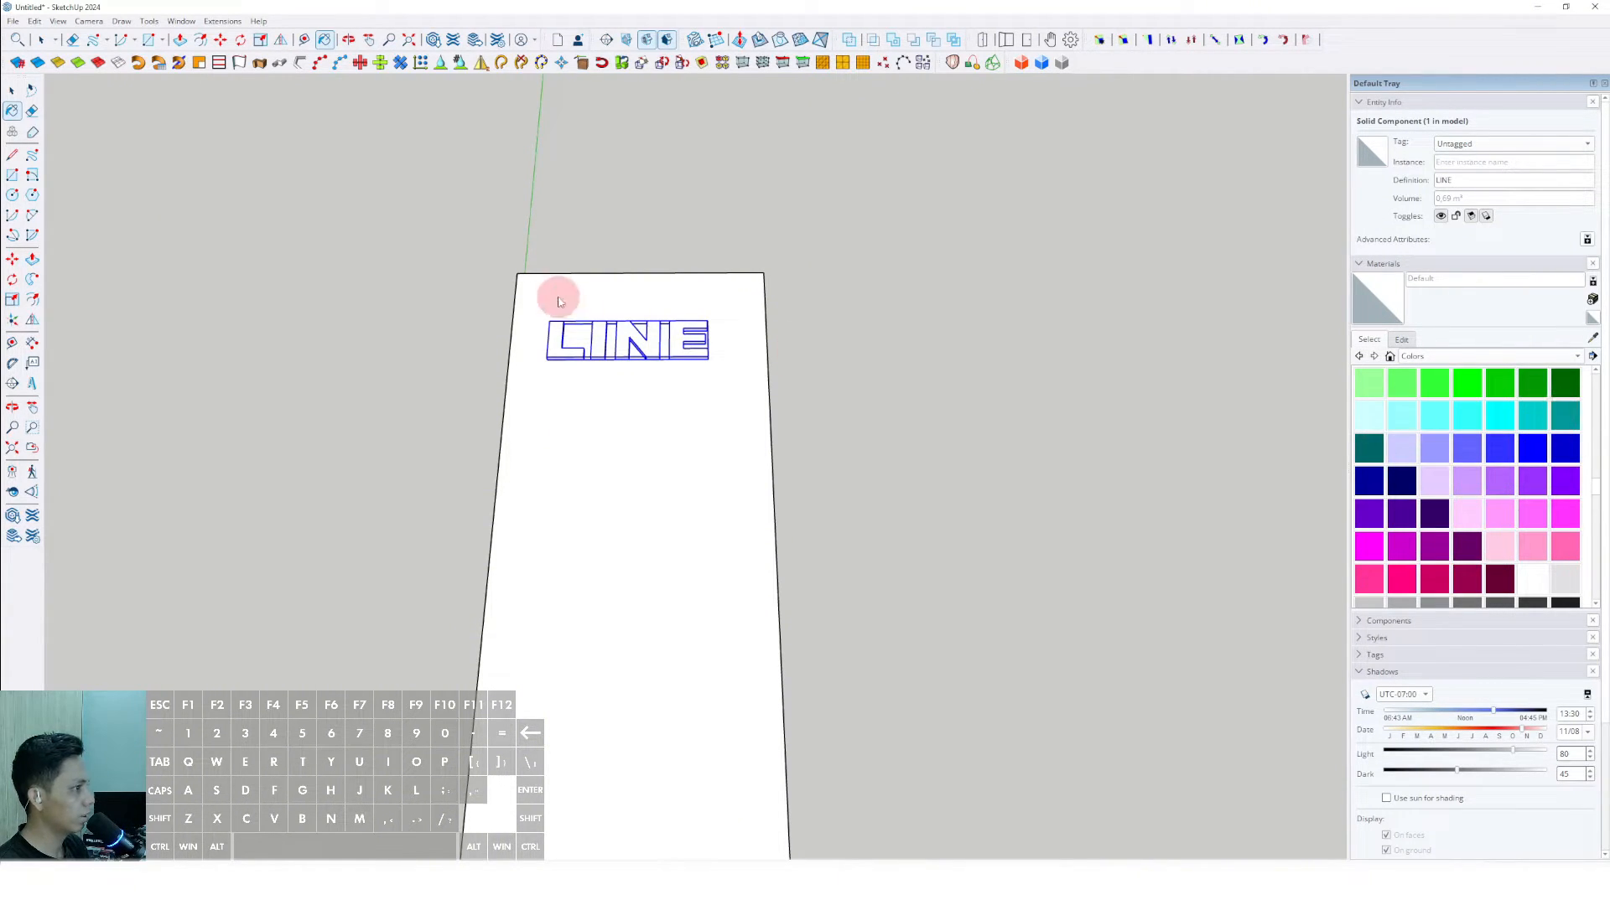
pyautogui.click(658, 335)
pyautogui.scroll(-2, 662, 359)
pyautogui.moveTo(644, 486); pyautogui.dragTo(665, 436, button='middle')
pyautogui.keyDown('shift'); pyautogui.moveTo(665, 436); pyautogui.dragTo(690, 334, button='middle'); pyautogui.keyUp('shift')
pyautogui.click(852, 291)
pyautogui.scroll(-2, 694, 332)
pyautogui.scroll(2, 658, 272)
pyautogui.scroll(3, 634, 276)
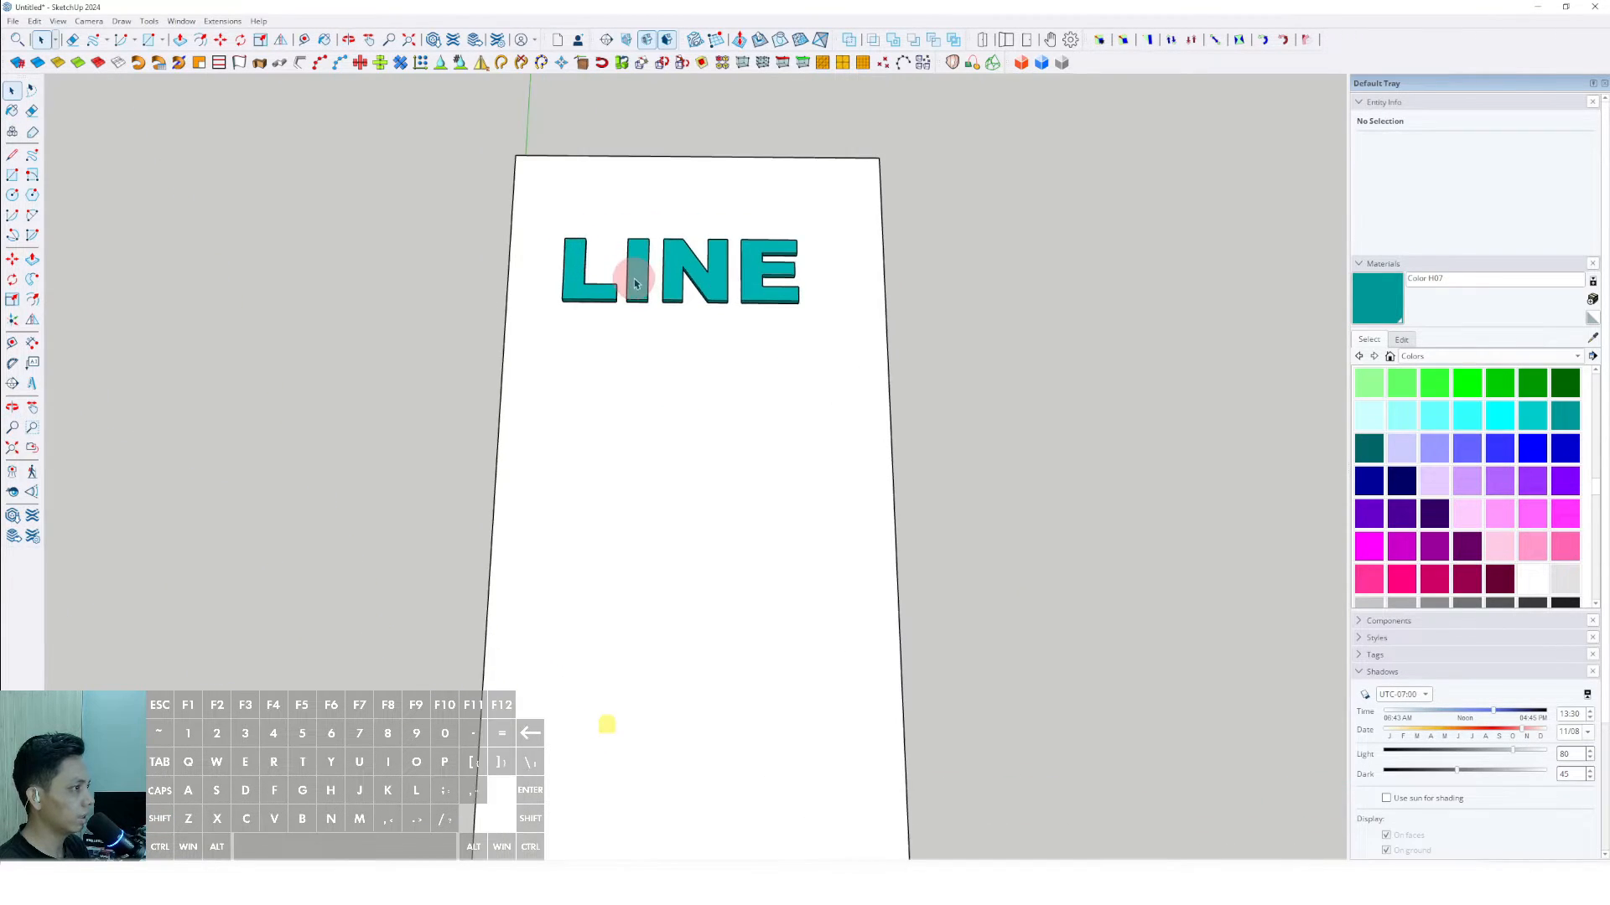
pyautogui.scroll(-4, 672, 238)
pyautogui.scroll(1, 659, 273)
pyautogui.keyDown('shift'); pyautogui.moveTo(659, 272); pyautogui.dragTo(654, 272, button='middle'); pyautogui.keyUp('shift')
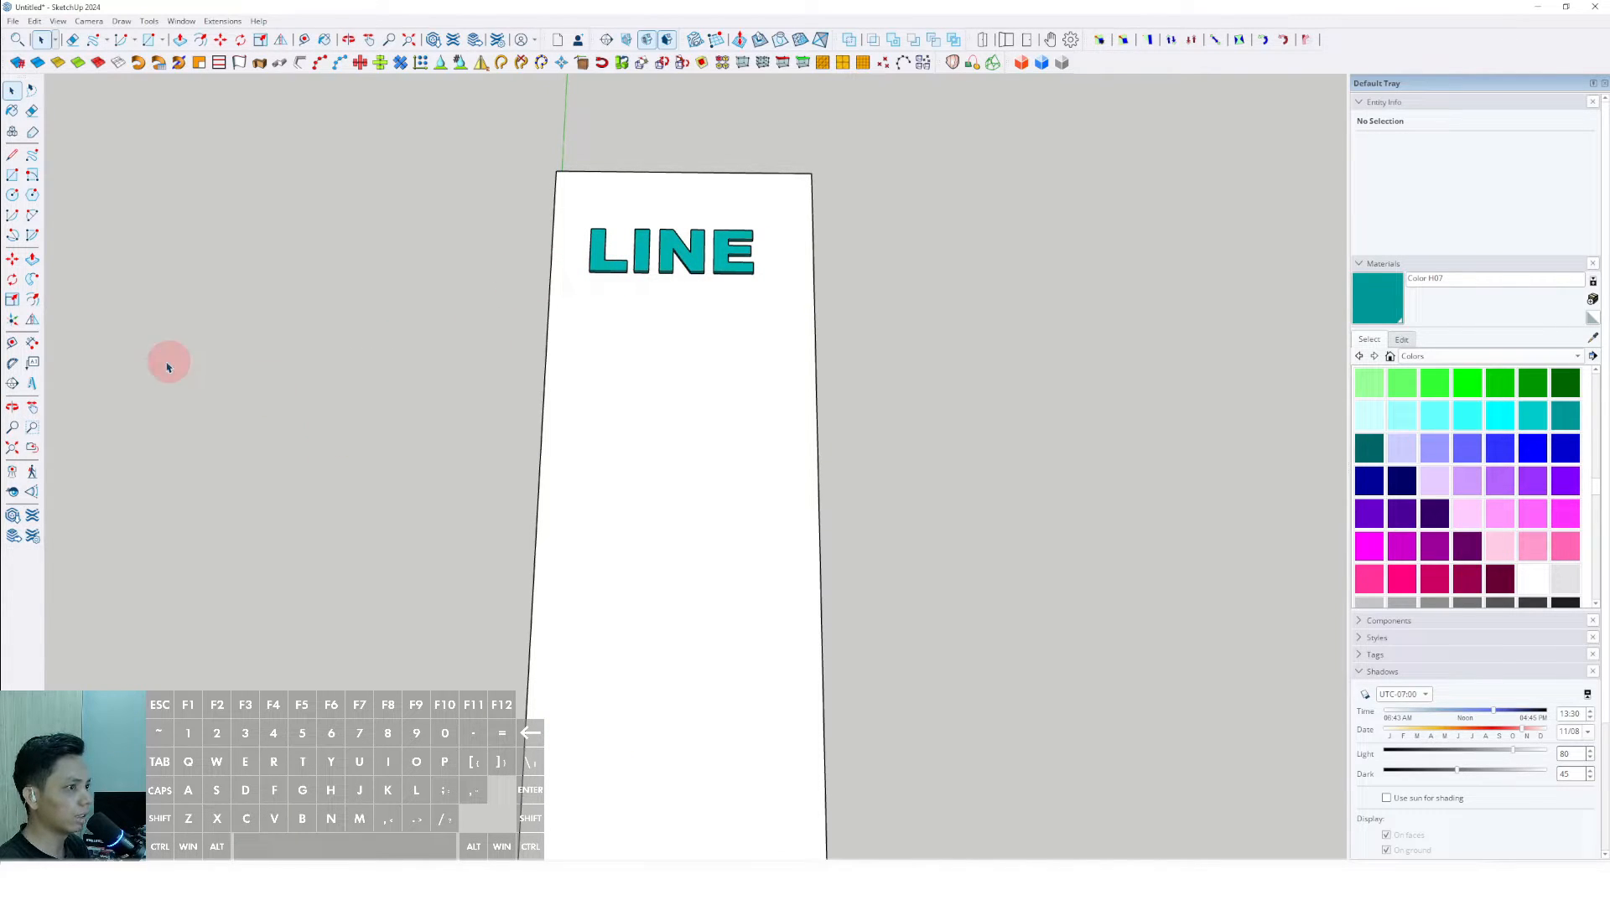
# - Place the 3D text "RECTANGLE" in Arial Black, 254 mm high and extruded 25 mm, on the slab below LINE
pyautogui.click(32, 409)
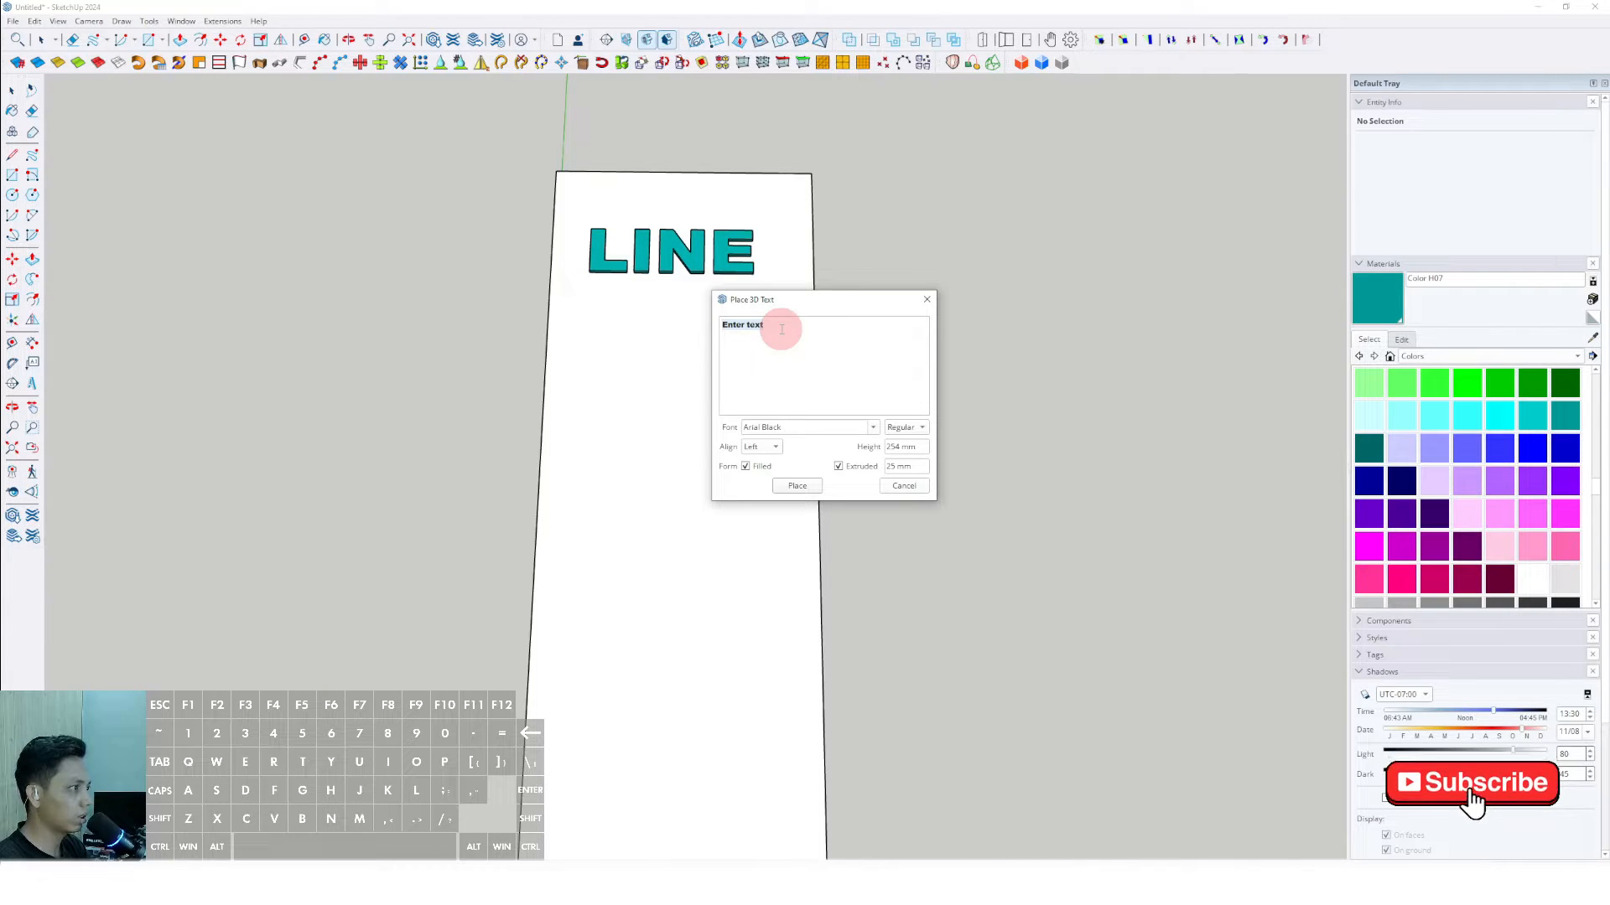
pyautogui.write('RE')
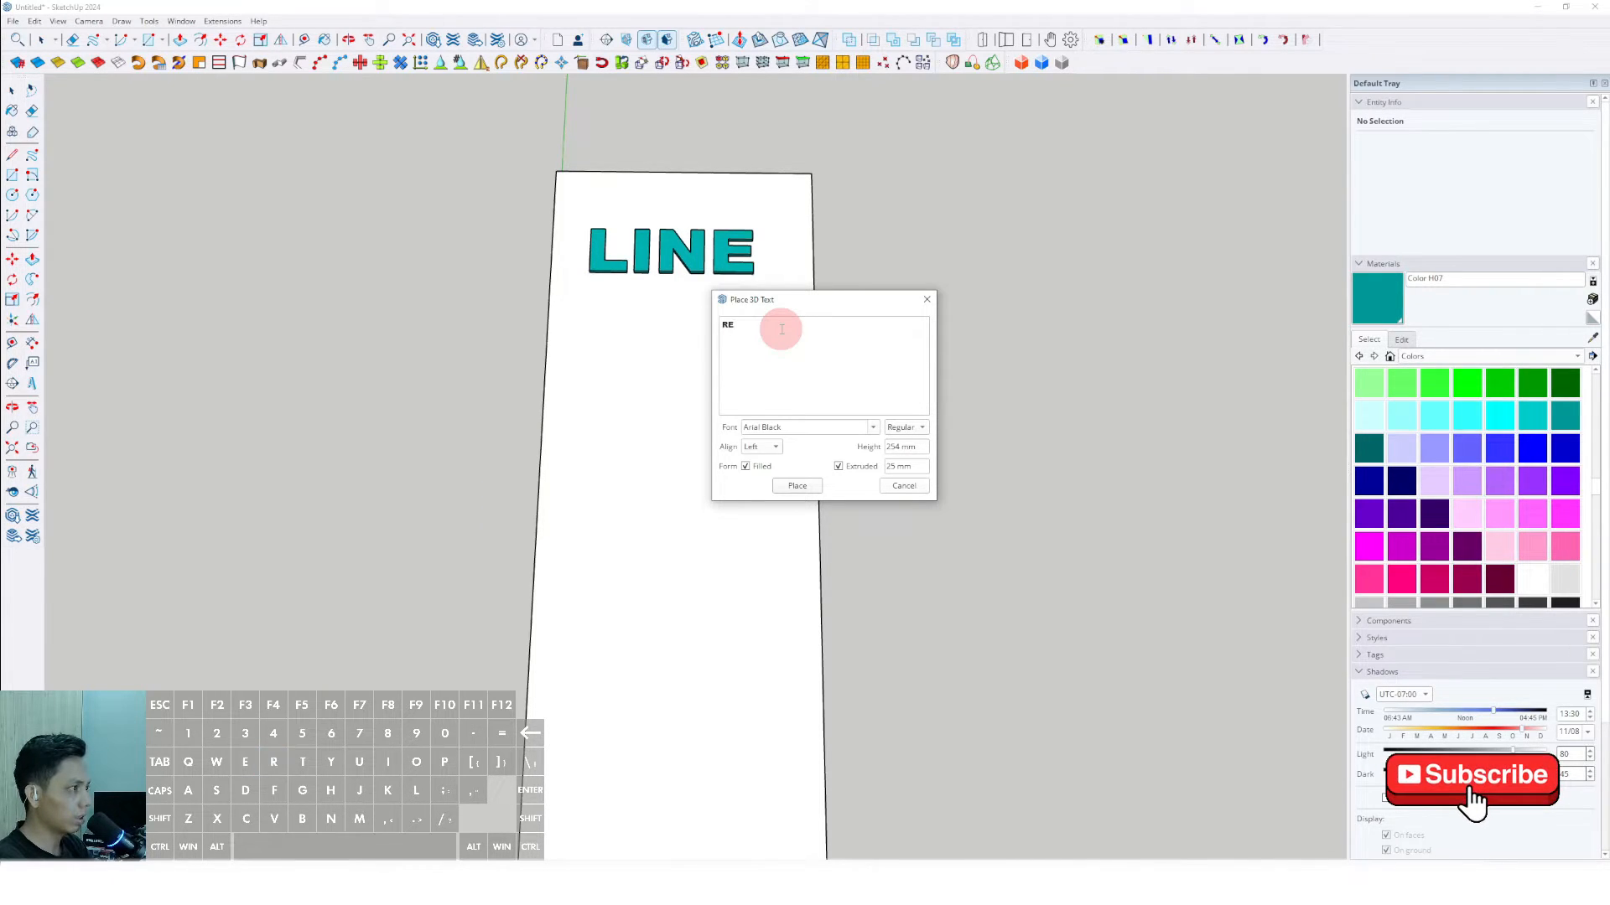
pyautogui.write('CTANGLE')
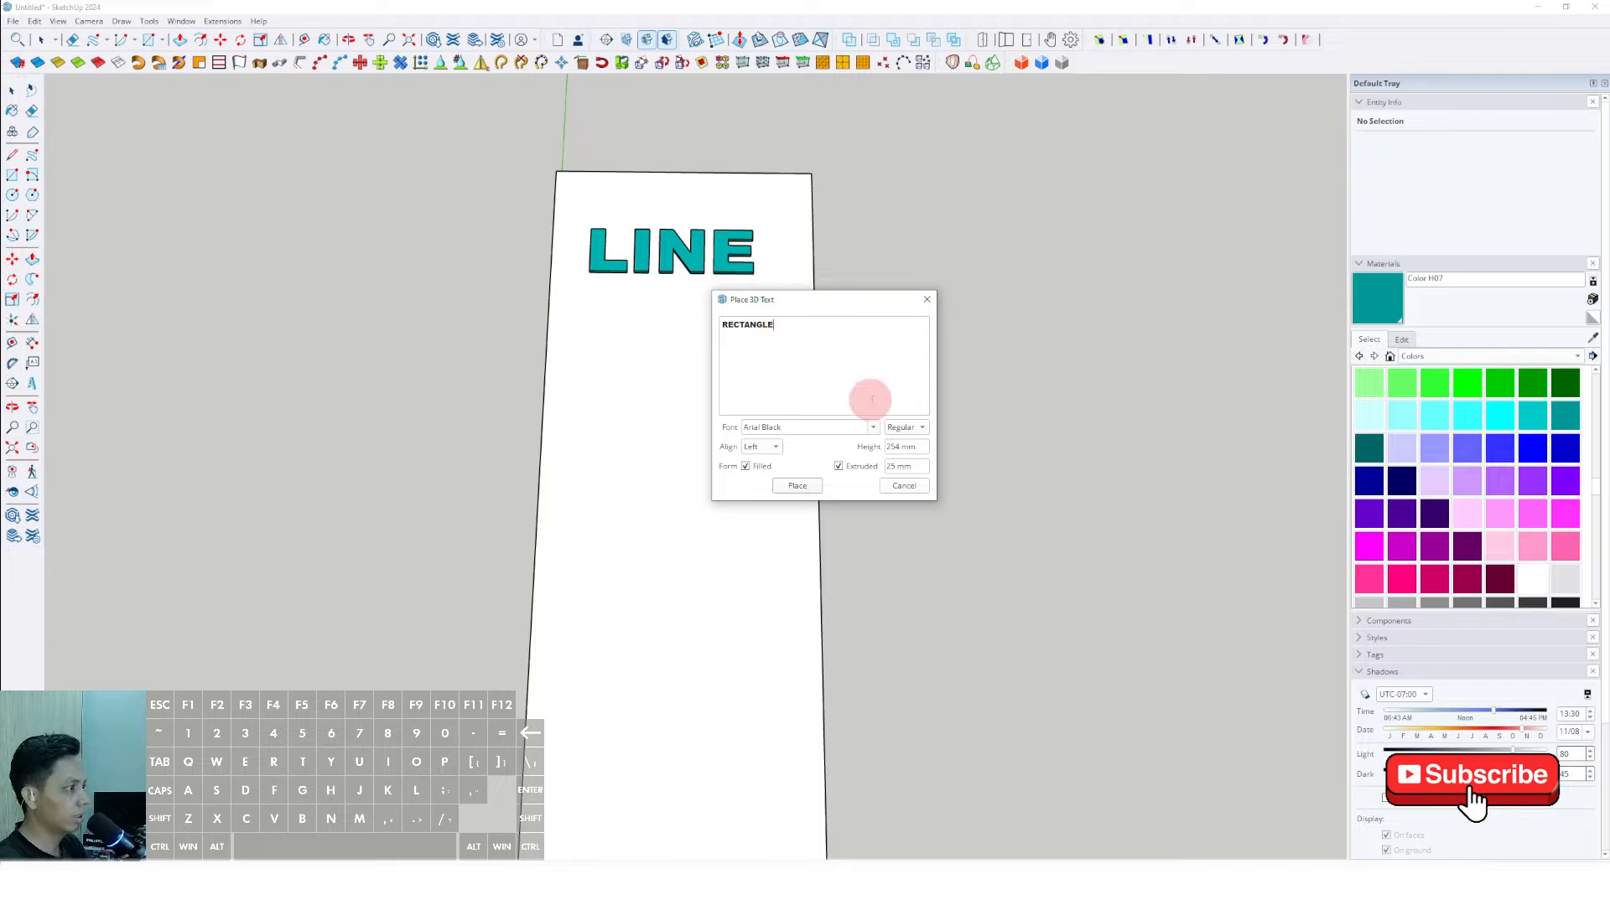
pyautogui.click(797, 487)
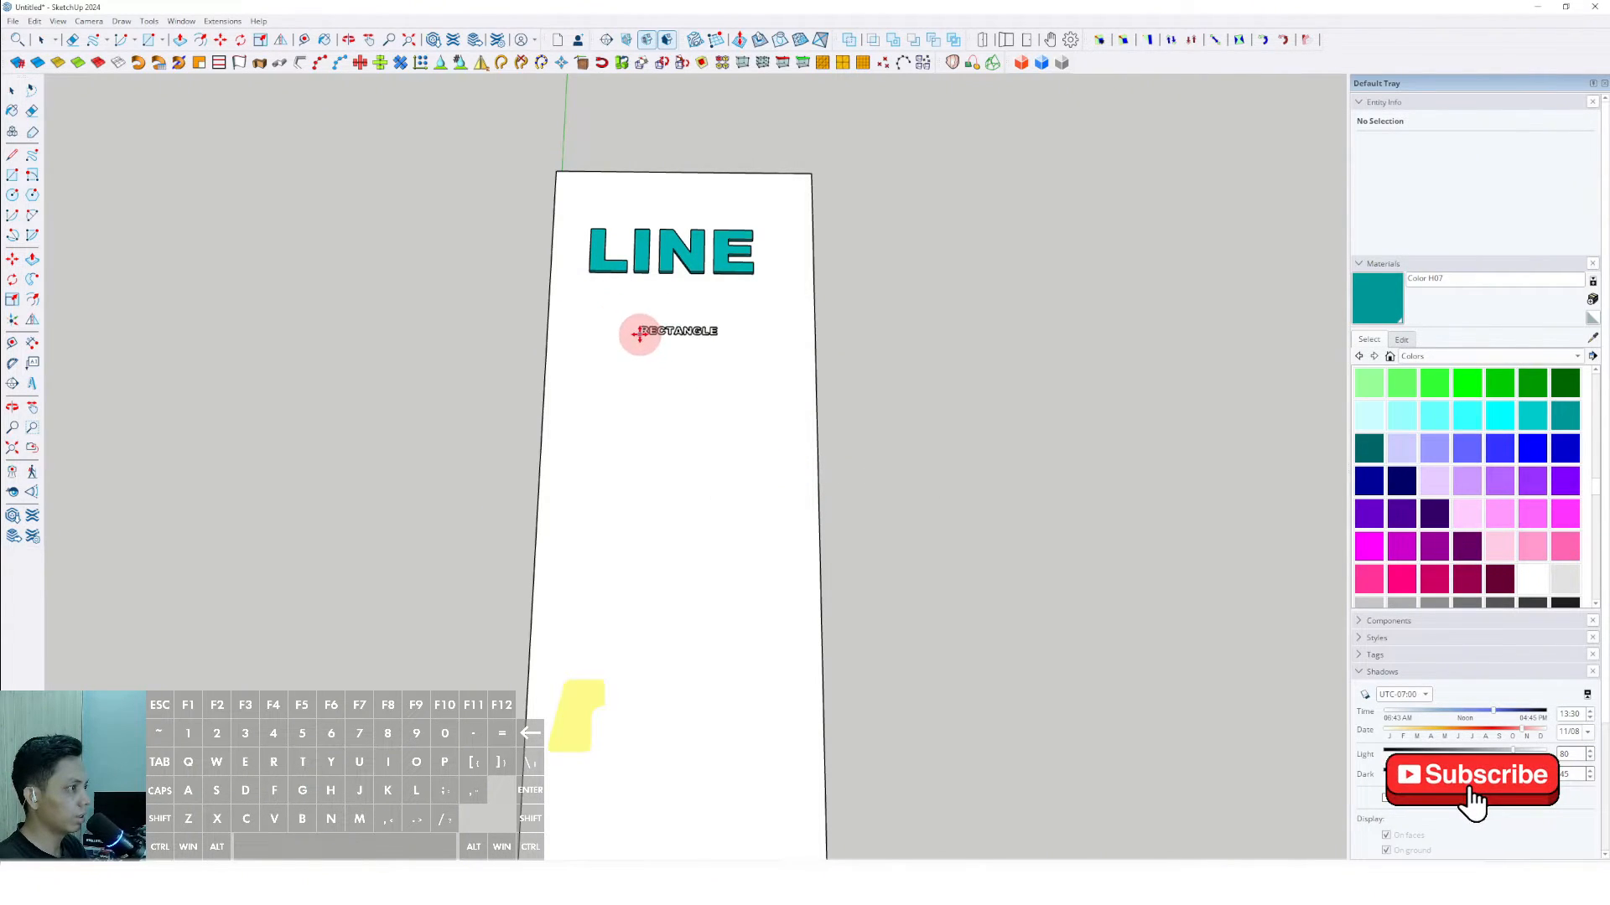
pyautogui.click(639, 330)
# - Scale the RECTANGLE text up uniformly in both diagonal directions until it is slightly wider than the slab
pyautogui.press('s')
pyautogui.moveTo(721, 337); pyautogui.dragTo(851, 384)
pyautogui.moveTo(642, 327); pyautogui.dragTo(539, 294)
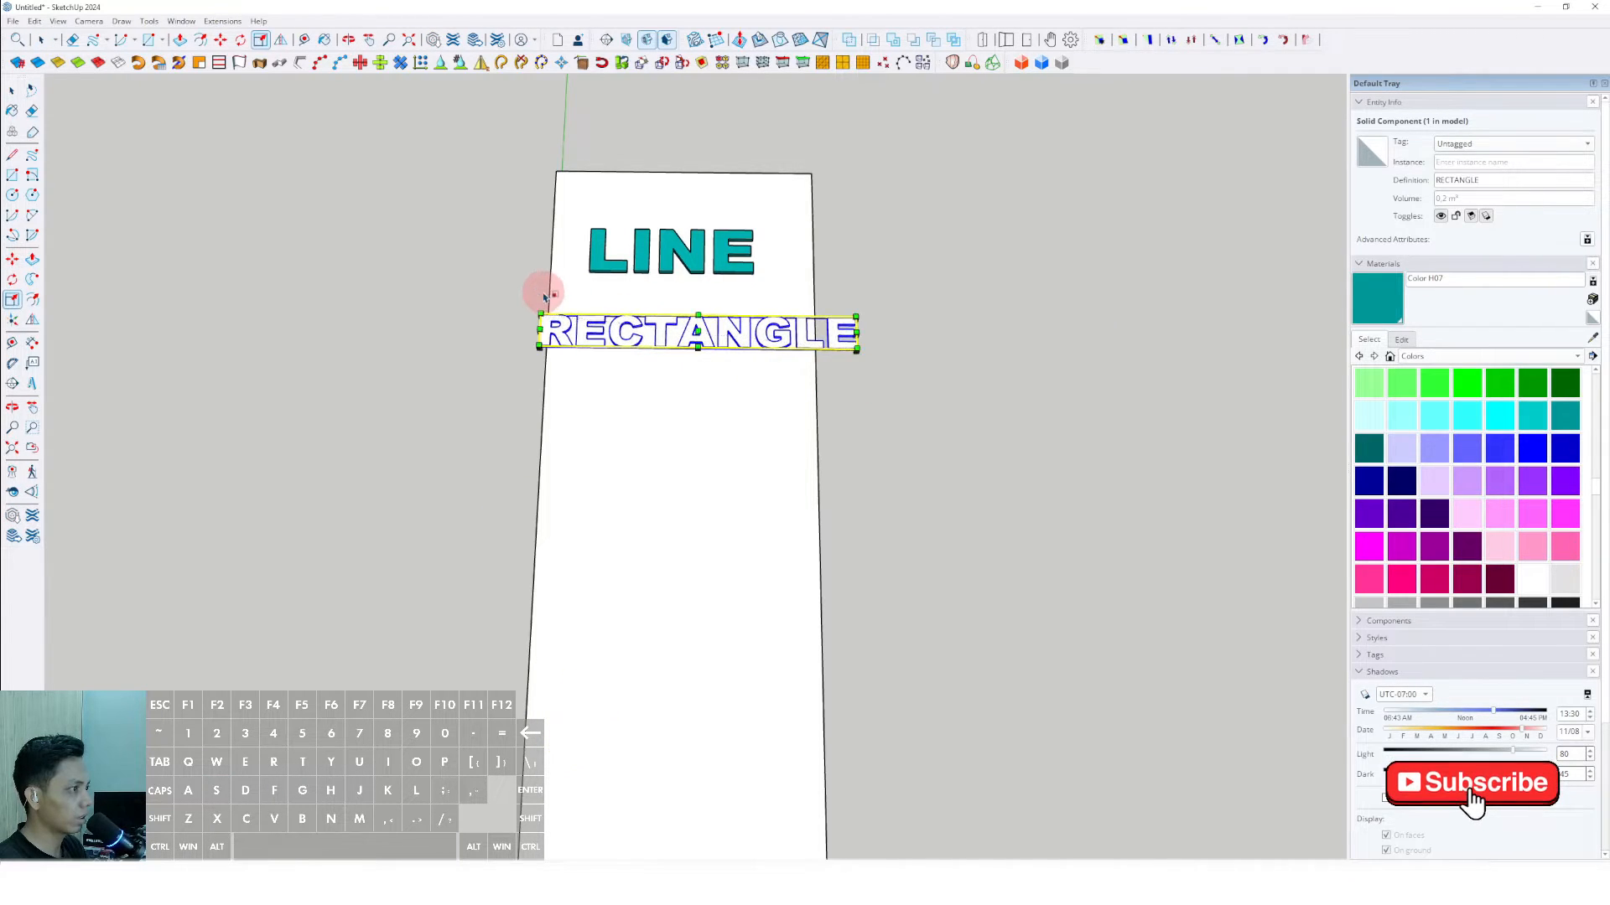
pyautogui.press('space')
# - Move the RECTANGLE text directly beneath LINE so that both words start at the same edge
pyautogui.moveTo(621, 341); pyautogui.dragTo(660, 412, button='middle')
pyautogui.press('m')
pyautogui.click(659, 413)
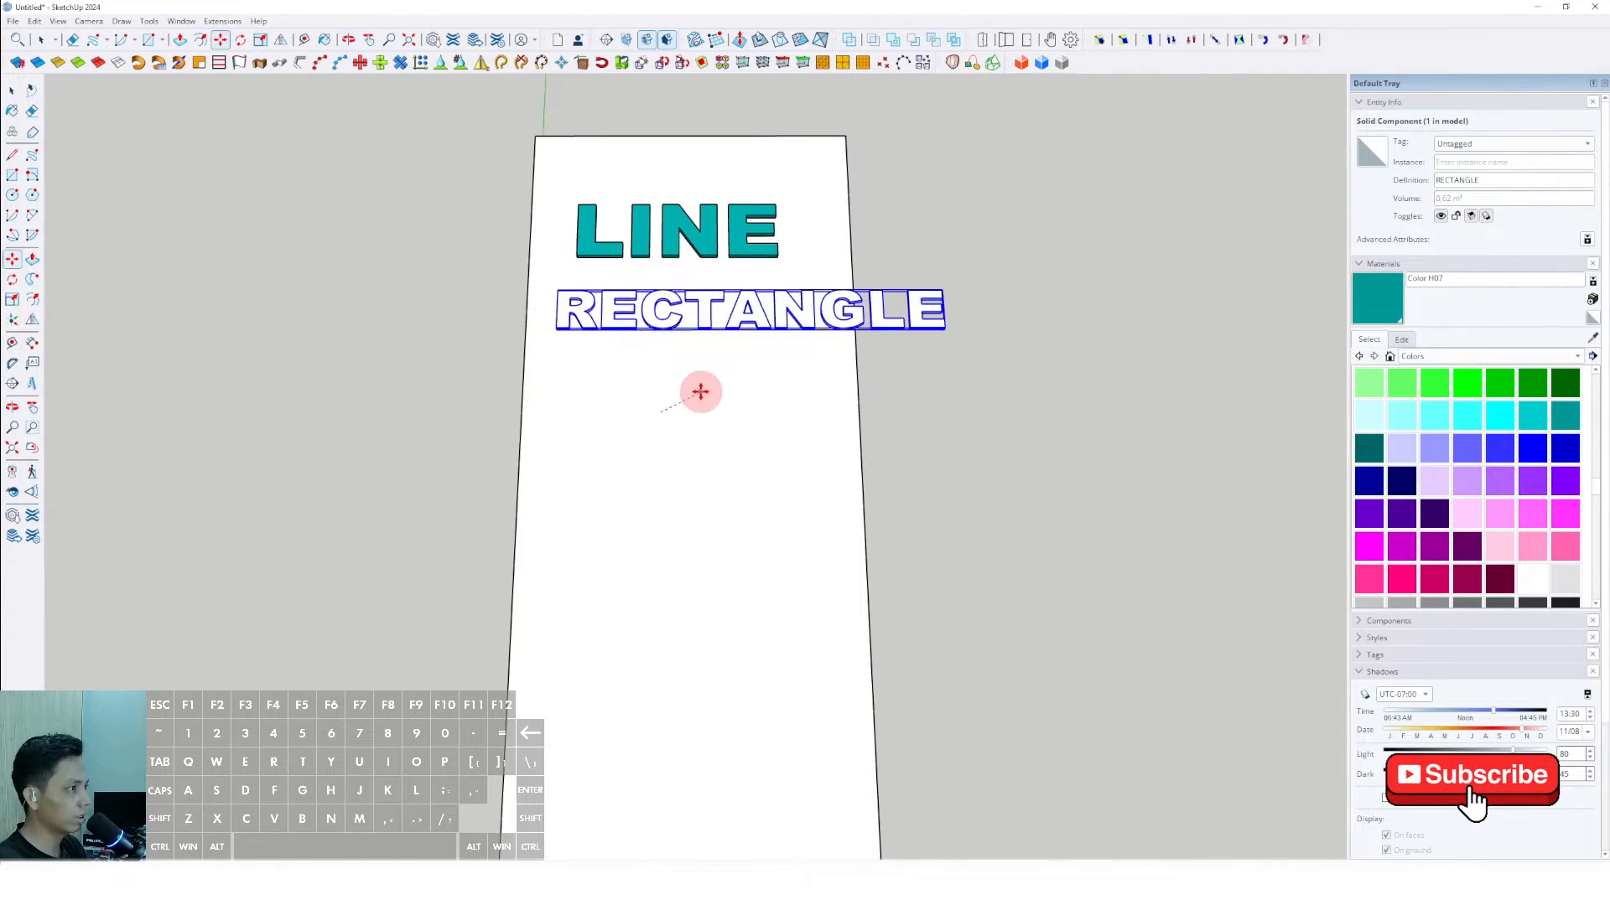
pyautogui.click(726, 379)
pyautogui.press('space')
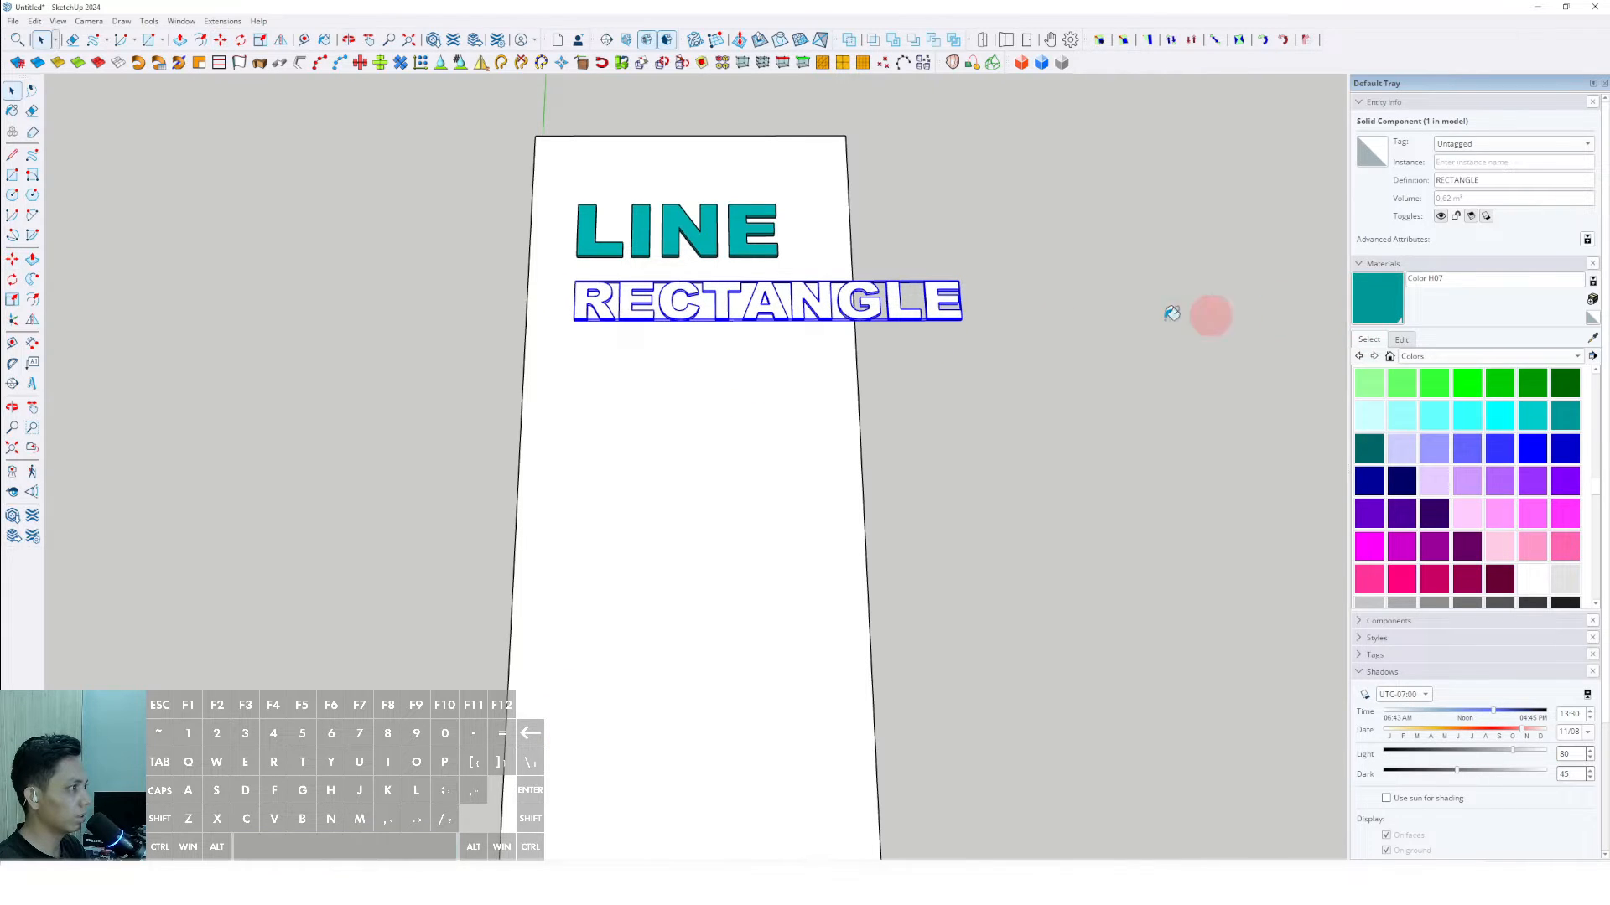
# - Enlarge the RECTANGLE text to about 1.5 times the slab's width and paint it teal with Color H07
pyautogui.scroll(-1, 948, 310)
pyautogui.press('s')
pyautogui.moveTo(960, 319); pyautogui.dragTo(1045, 335)
pyautogui.press('space')
pyautogui.scroll(-1, 732, 338)
pyautogui.click(1011, 428)
pyautogui.moveTo(733, 338); pyautogui.dragTo(758, 374, button='middle')
pyautogui.scroll(1, 787, 380)
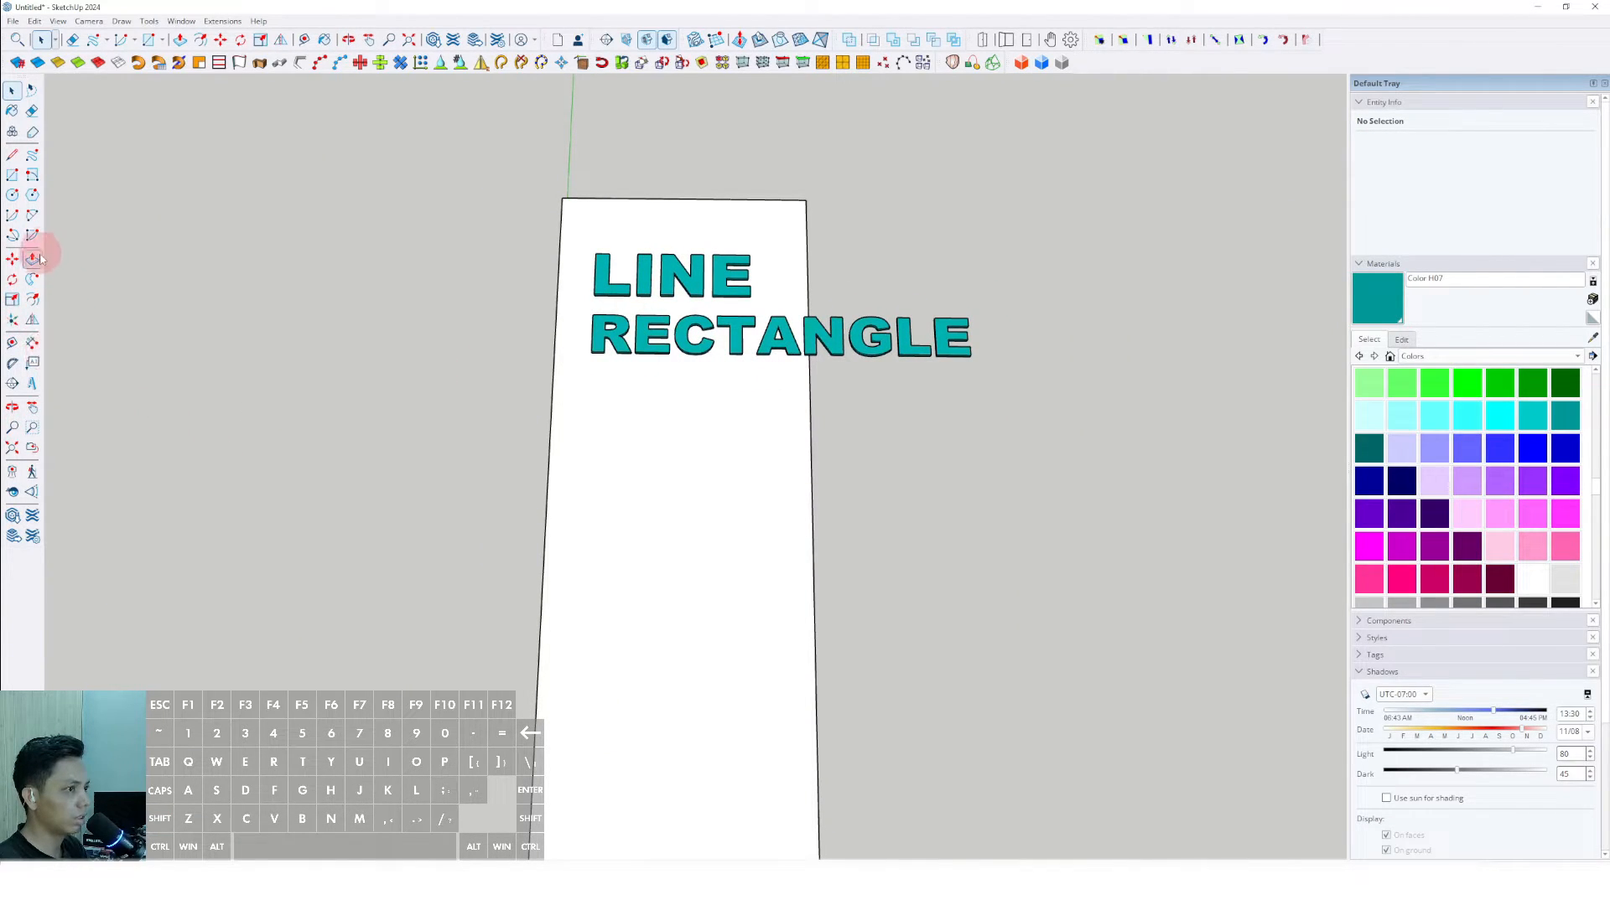
# - Place the 3D text "ROTATED RECTANGLE" in Arial Black, 254 mm high and extruded 25 mm, below RECTANGLE
pyautogui.click(32, 384)
pyautogui.click(729, 357)
pyautogui.click(778, 327)
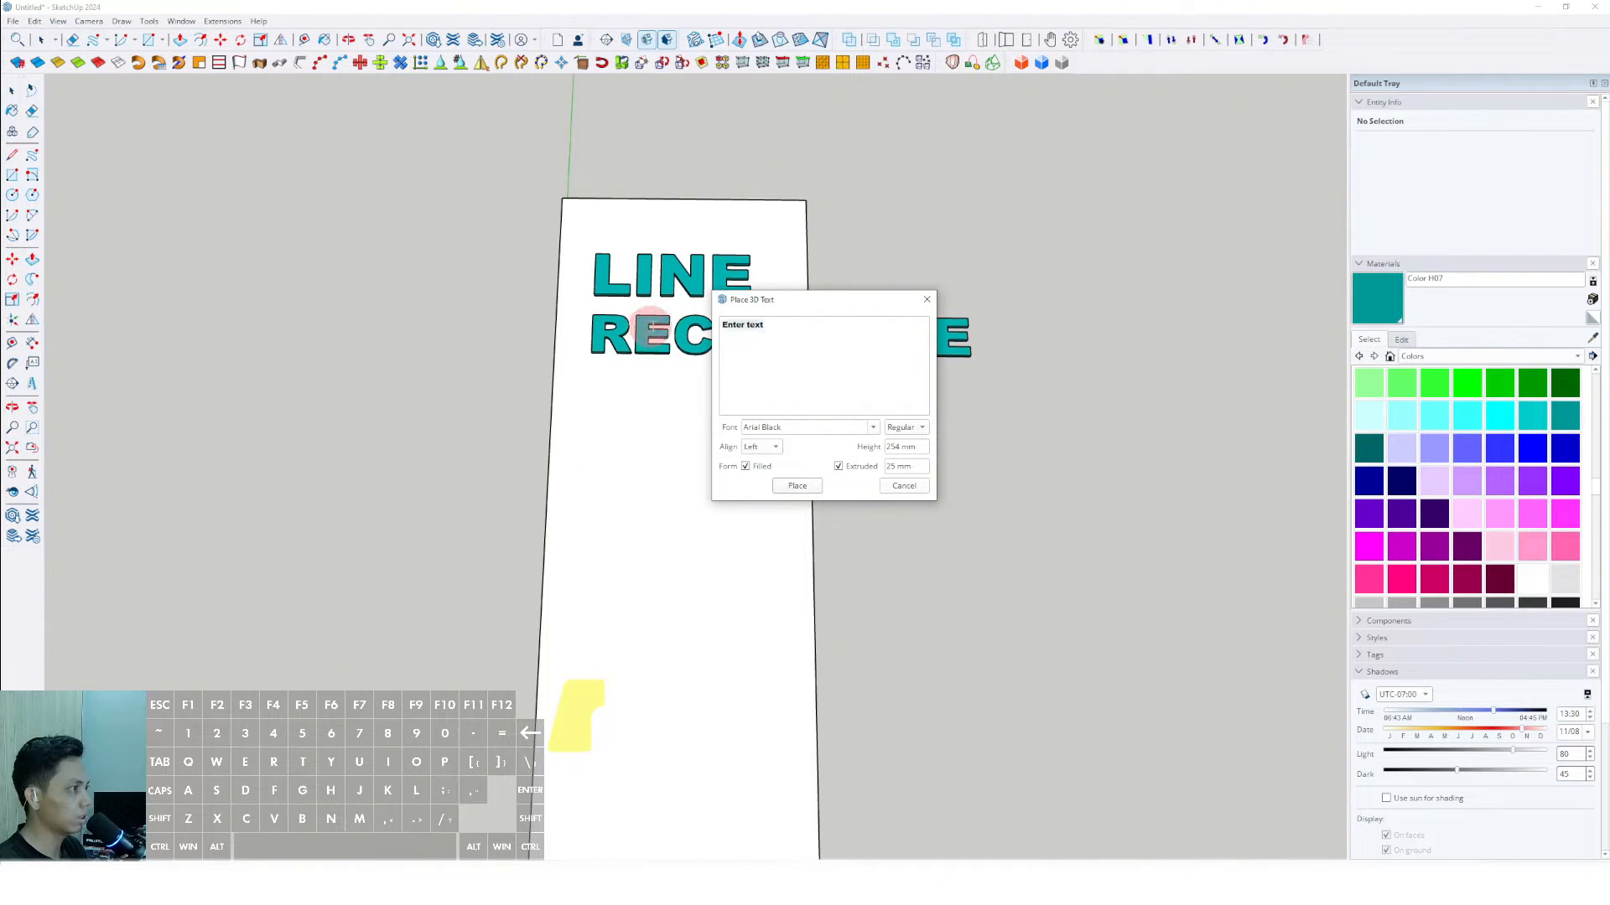
pyautogui.tripleClick(777, 336)
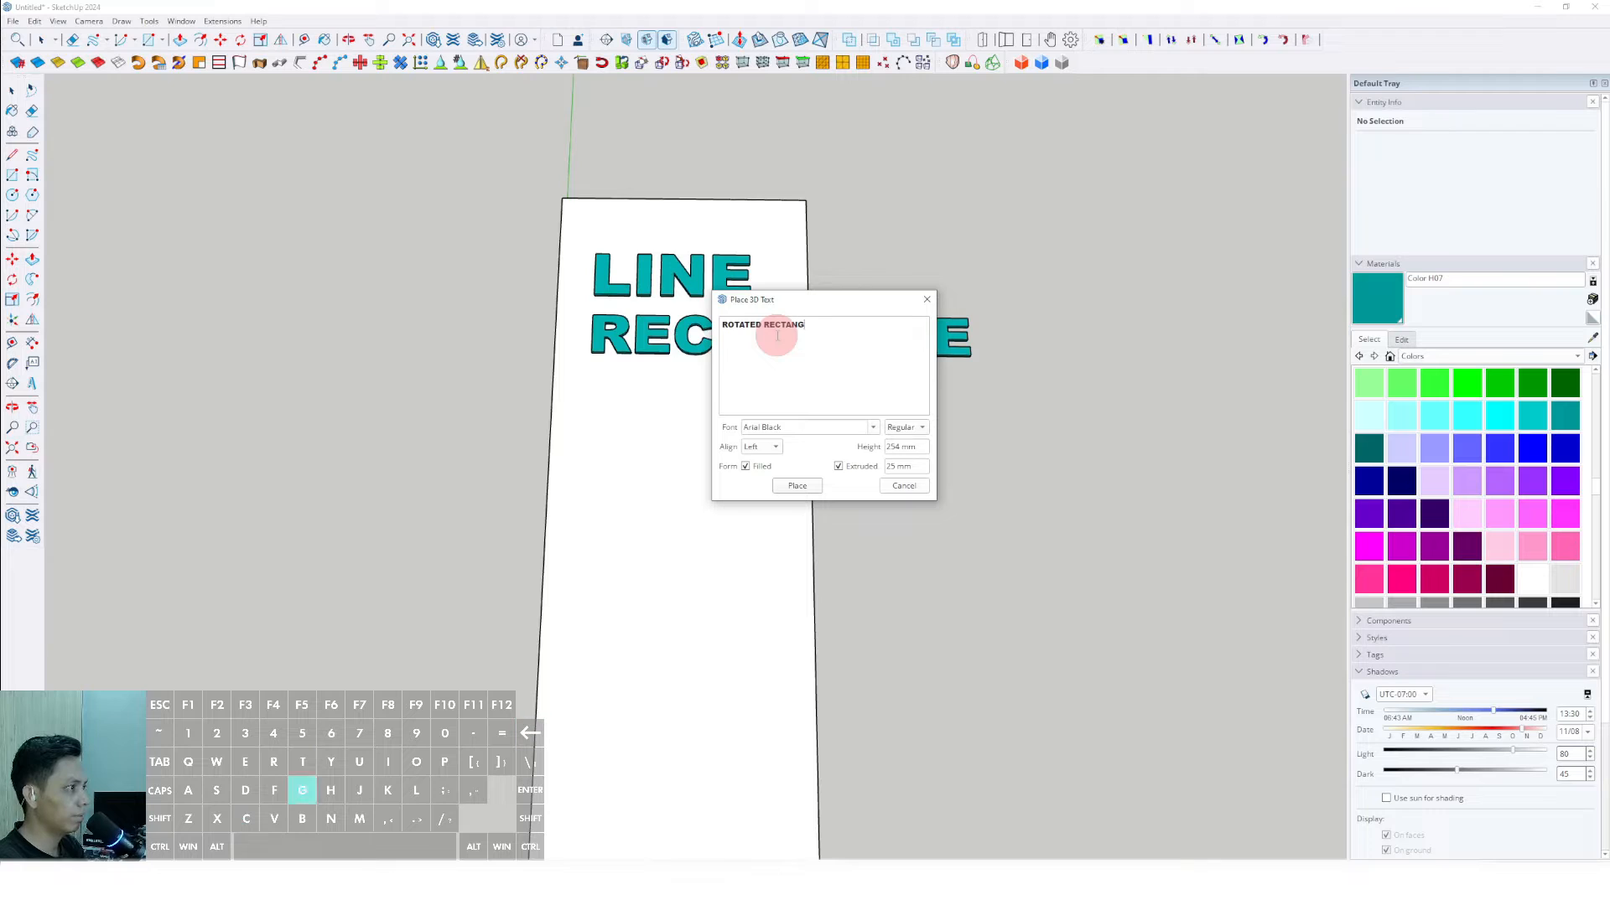
pyautogui.click(809, 490)
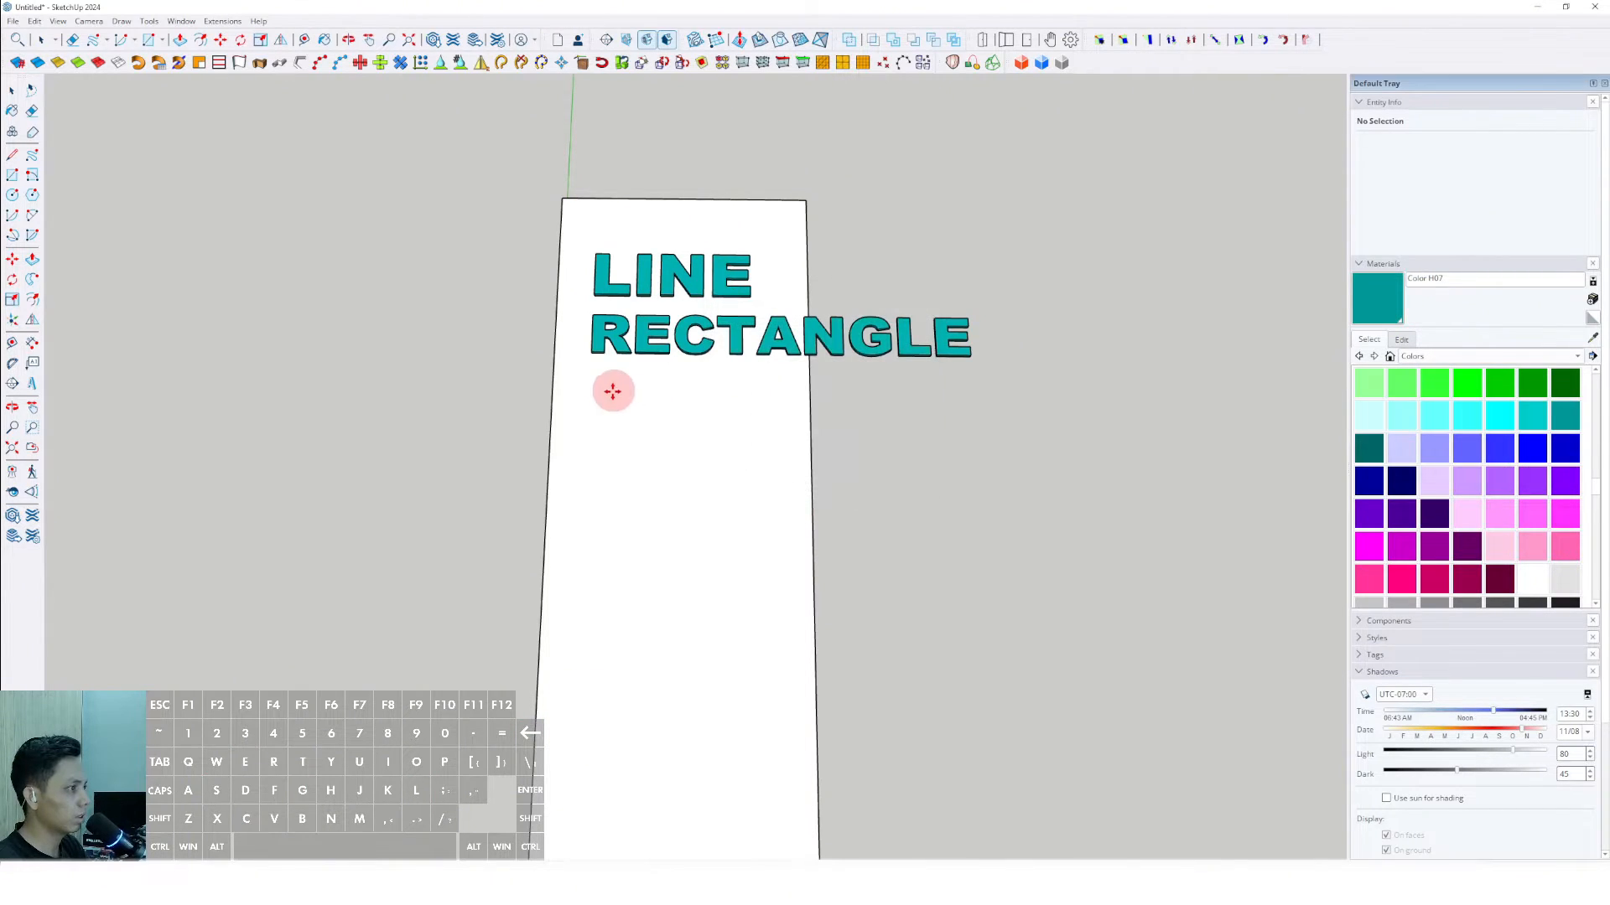
pyautogui.click(635, 411)
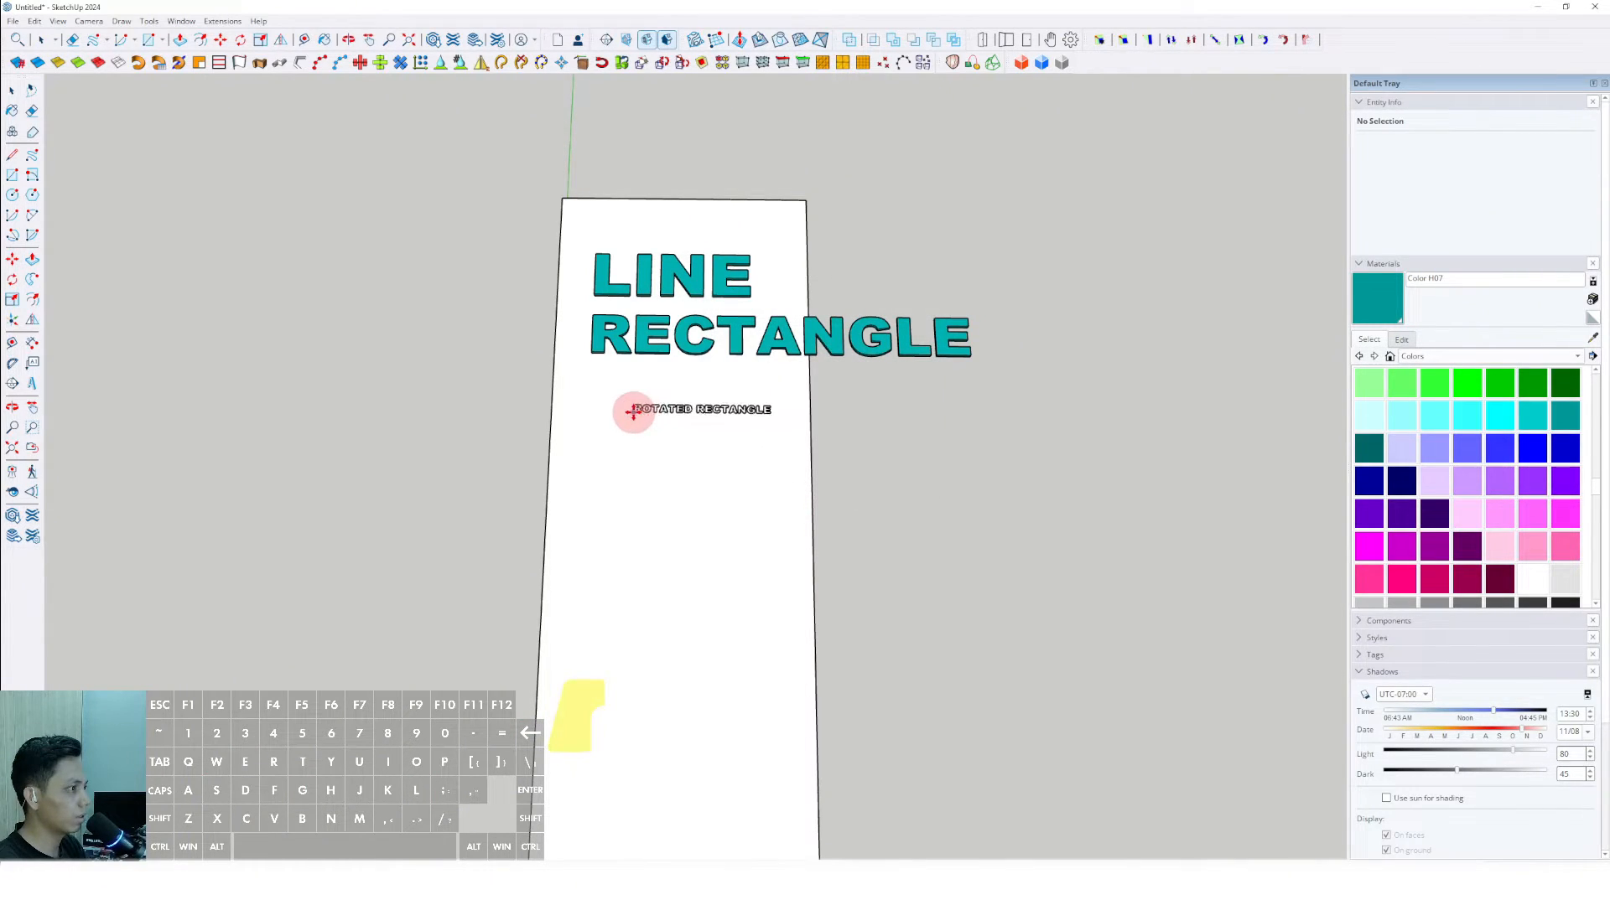
# - Scale the ROTATED RECTANGLE text up uniformly until it spans about twice the slab's width
pyautogui.press('s')
pyautogui.click(768, 428)
pyautogui.moveTo(1048, 477); pyautogui.dragTo(1164, 503)
pyautogui.press('space')
# - Move the ROTATED RECTANGLE text close beneath RECTANGLE, lining up the starts of the two labels
pyautogui.scroll(2, 658, 487)
pyautogui.keyDown('shift'); pyautogui.moveTo(661, 489); pyautogui.dragTo(681, 486, button='middle'); pyautogui.keyUp('shift')
pyautogui.press('m')
pyautogui.click(728, 498)
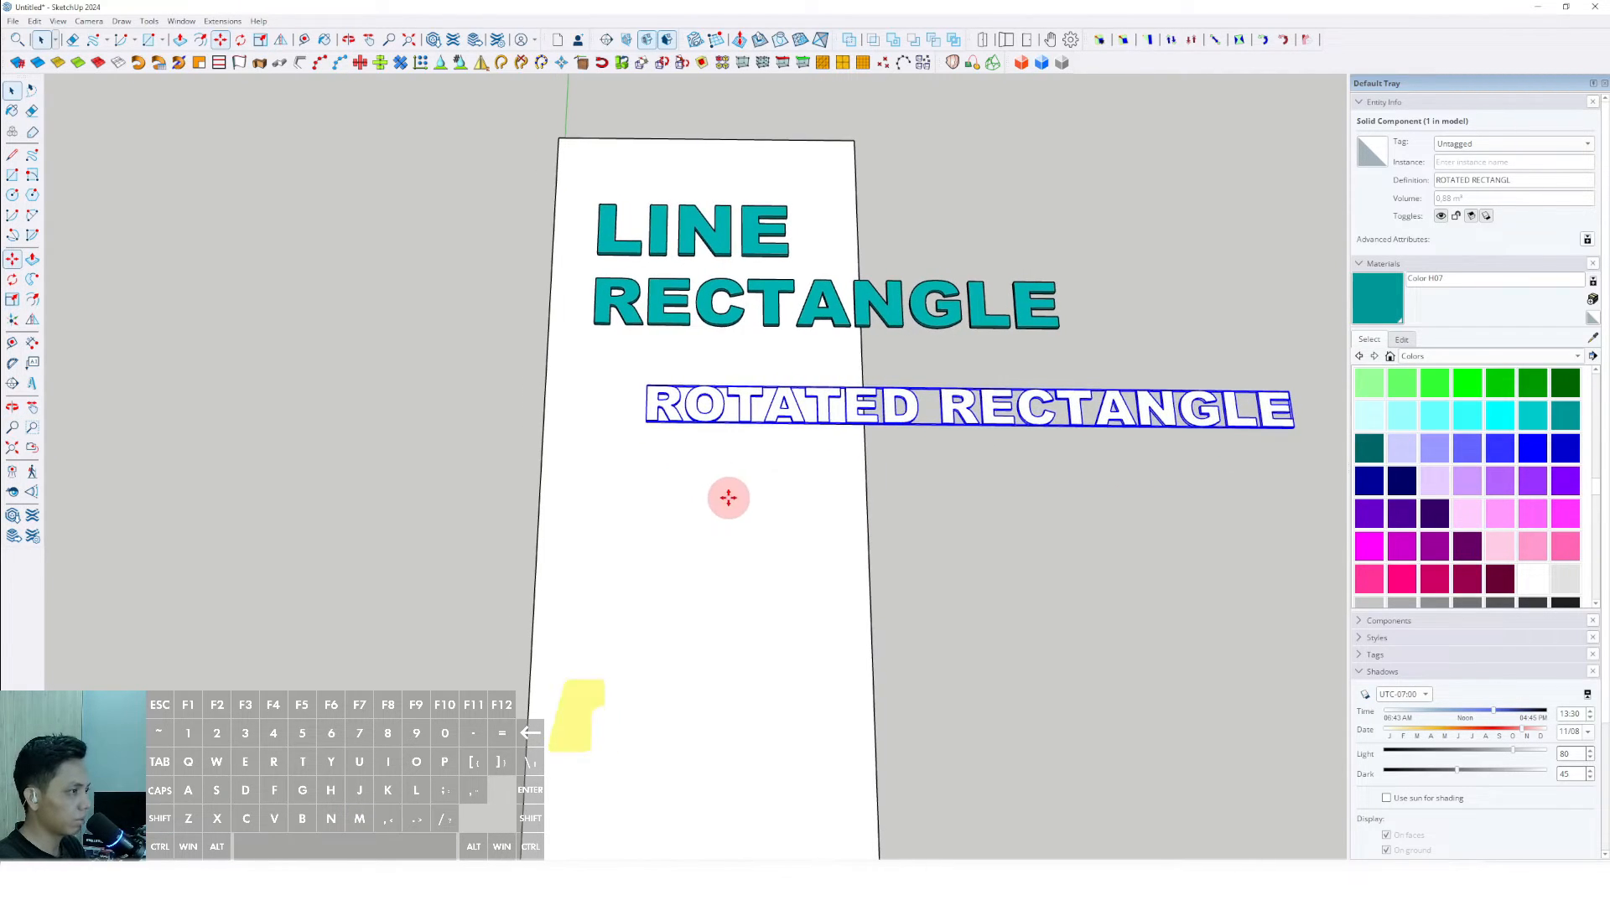
pyautogui.click(669, 457)
# - Paint the ROTATED RECTANGLE text teal with Color H07 and deselect it
pyautogui.press('b')
pyautogui.click(641, 366)
pyautogui.press('space')
pyautogui.scroll(-4, 656, 377)
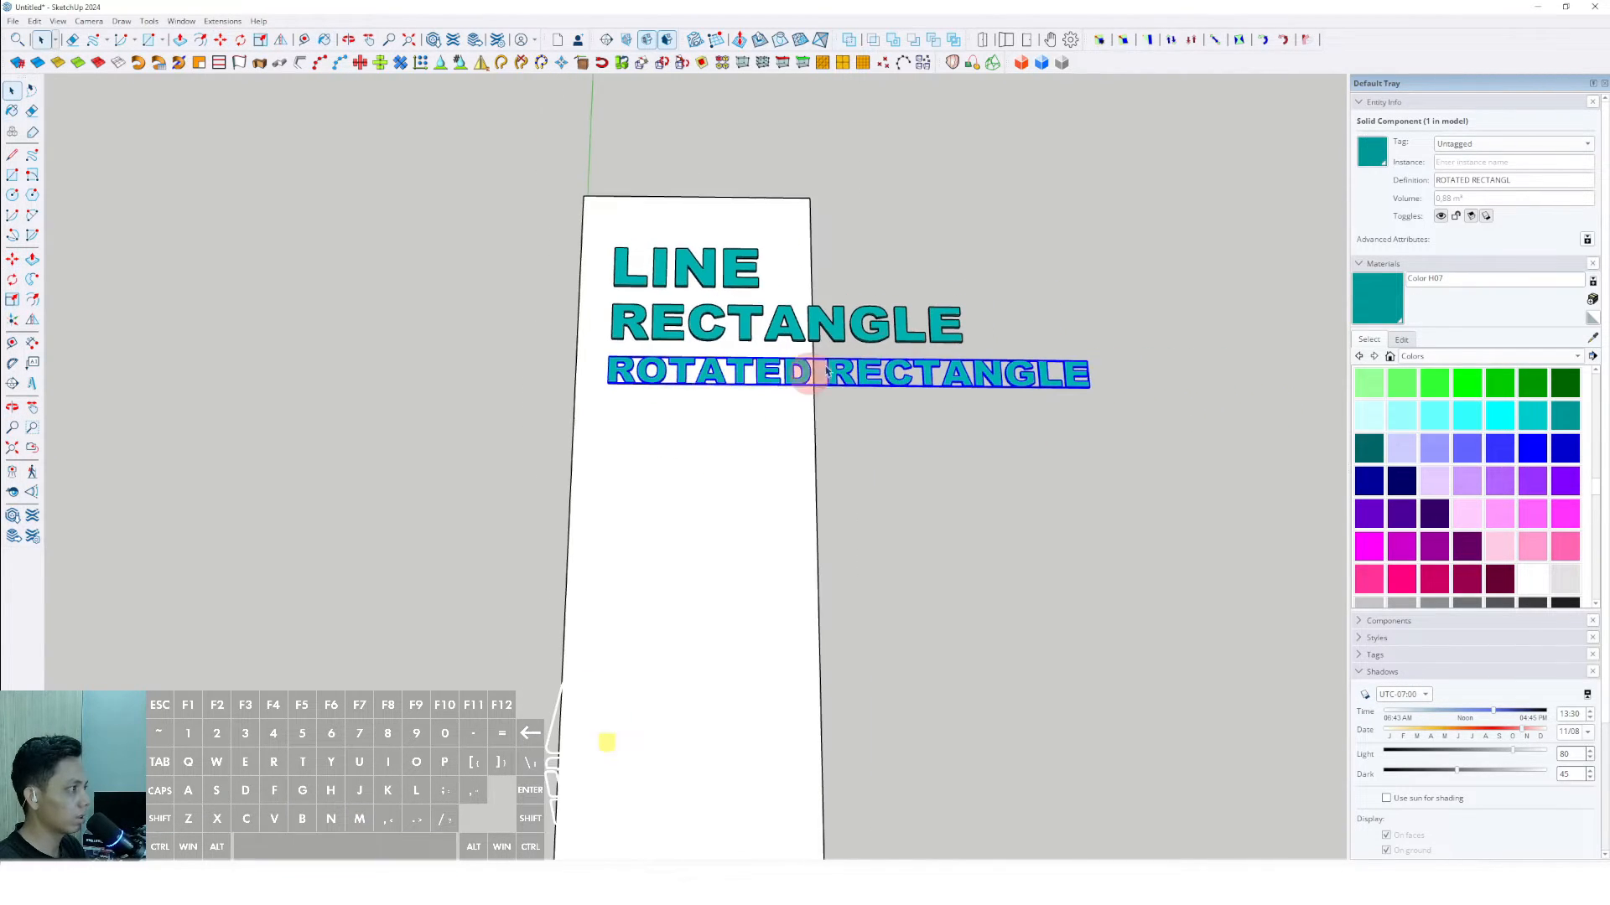
pyautogui.click(869, 351)
pyautogui.moveTo(869, 350)
pyautogui.mouseDown(button='middle')
pyautogui.moveTo(762, 416)
pyautogui.moveTo(999, 294)
pyautogui.moveTo(852, 226)
pyautogui.moveTo(675, 511)
pyautogui.moveTo(866, 546)
pyautogui.moveTo(690, 478)
pyautogui.moveTo(670, 435)
pyautogui.mouseUp(button='middle')
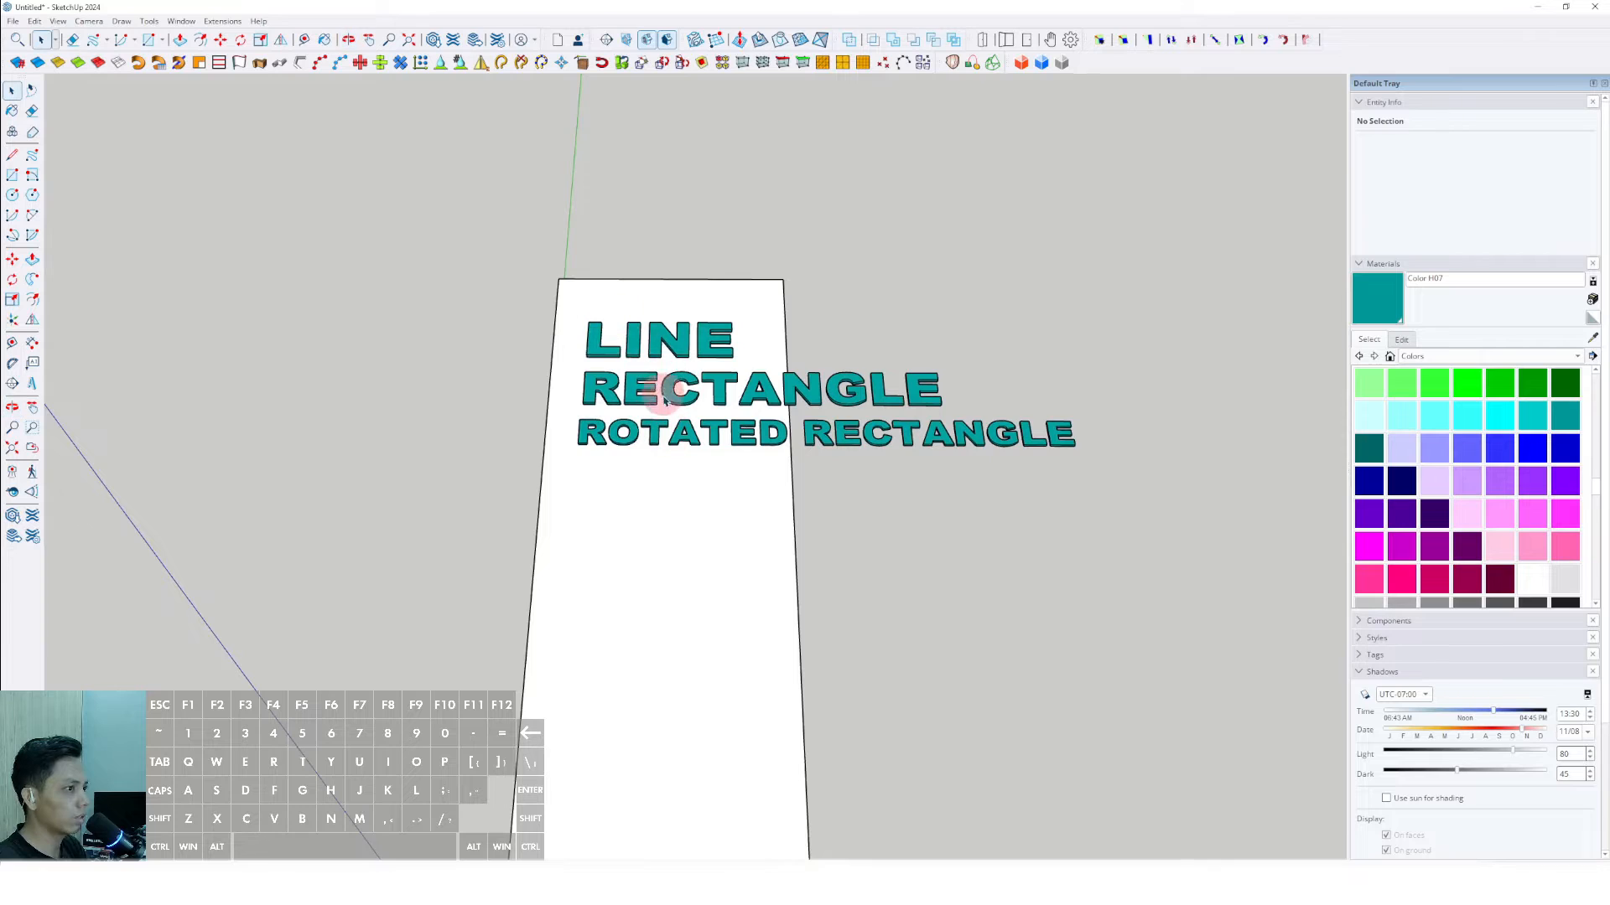
# - Place the 3D text "PUSH/PULL" in Arial Black, 254 mm high and extruded 25 mm, below ROTATED RECTANGLE
pyautogui.click(33, 406)
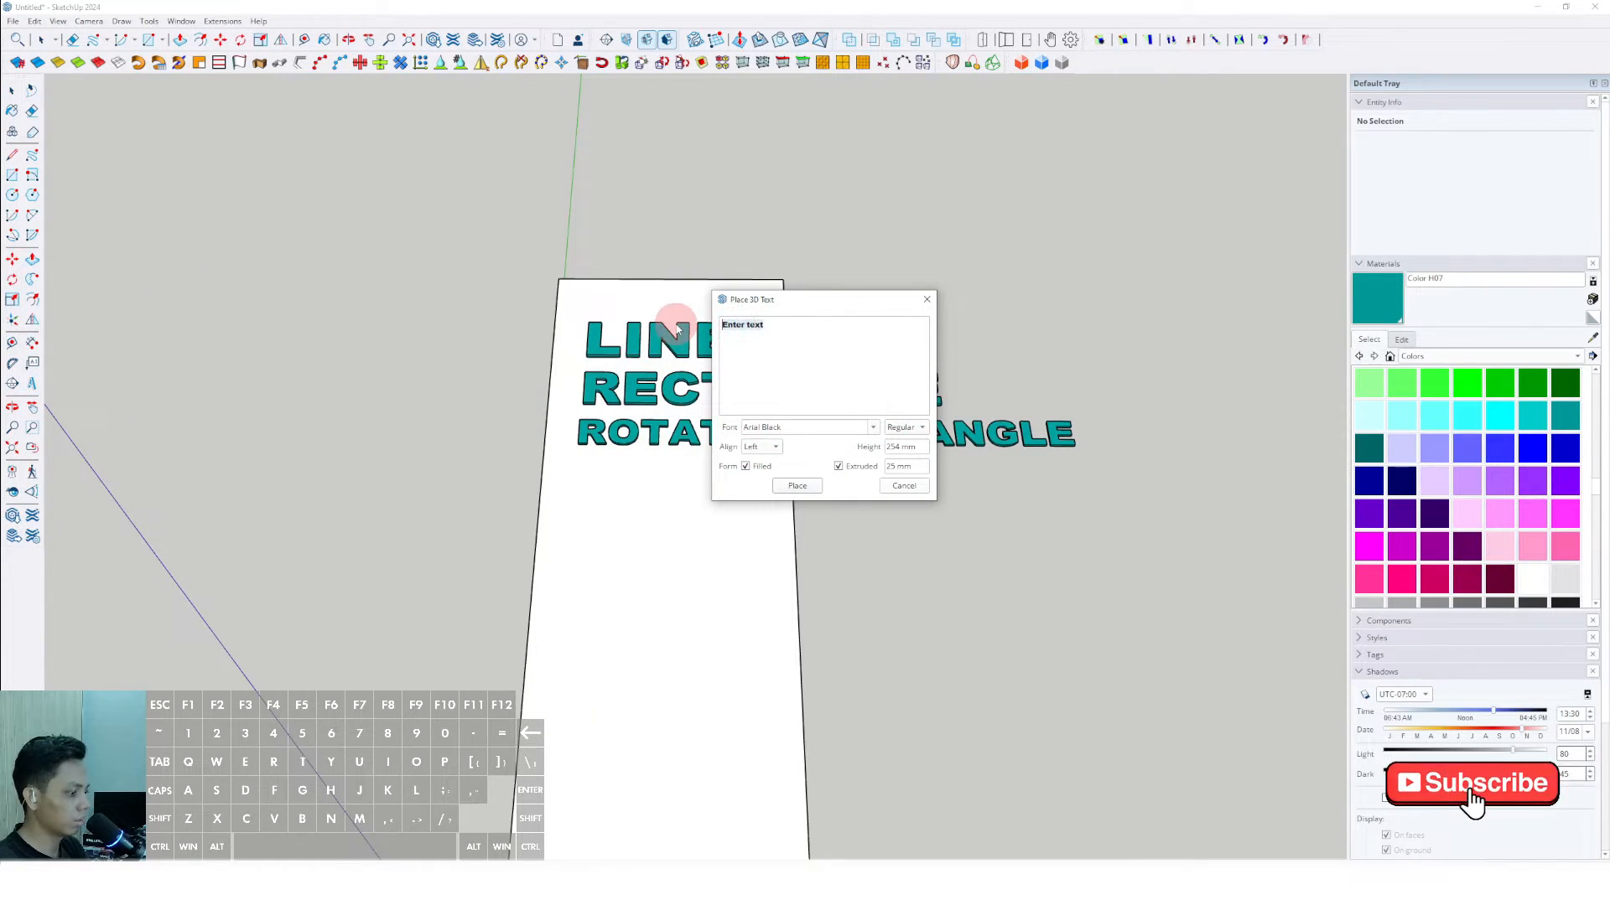
pyautogui.write('PUSH')
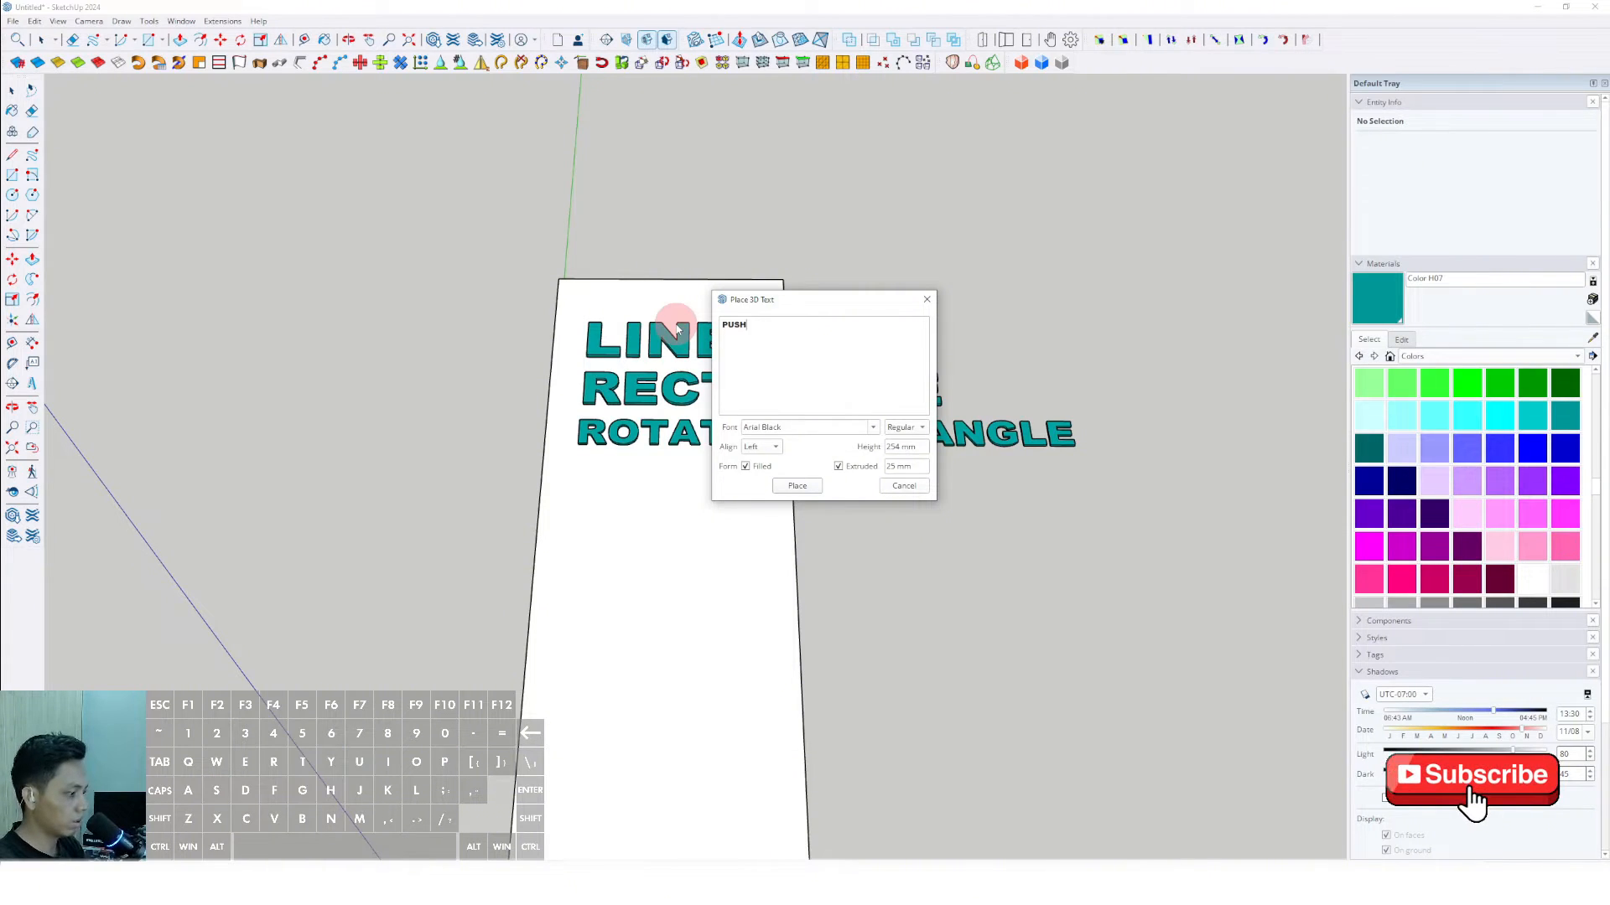
pyautogui.write('/PULL')
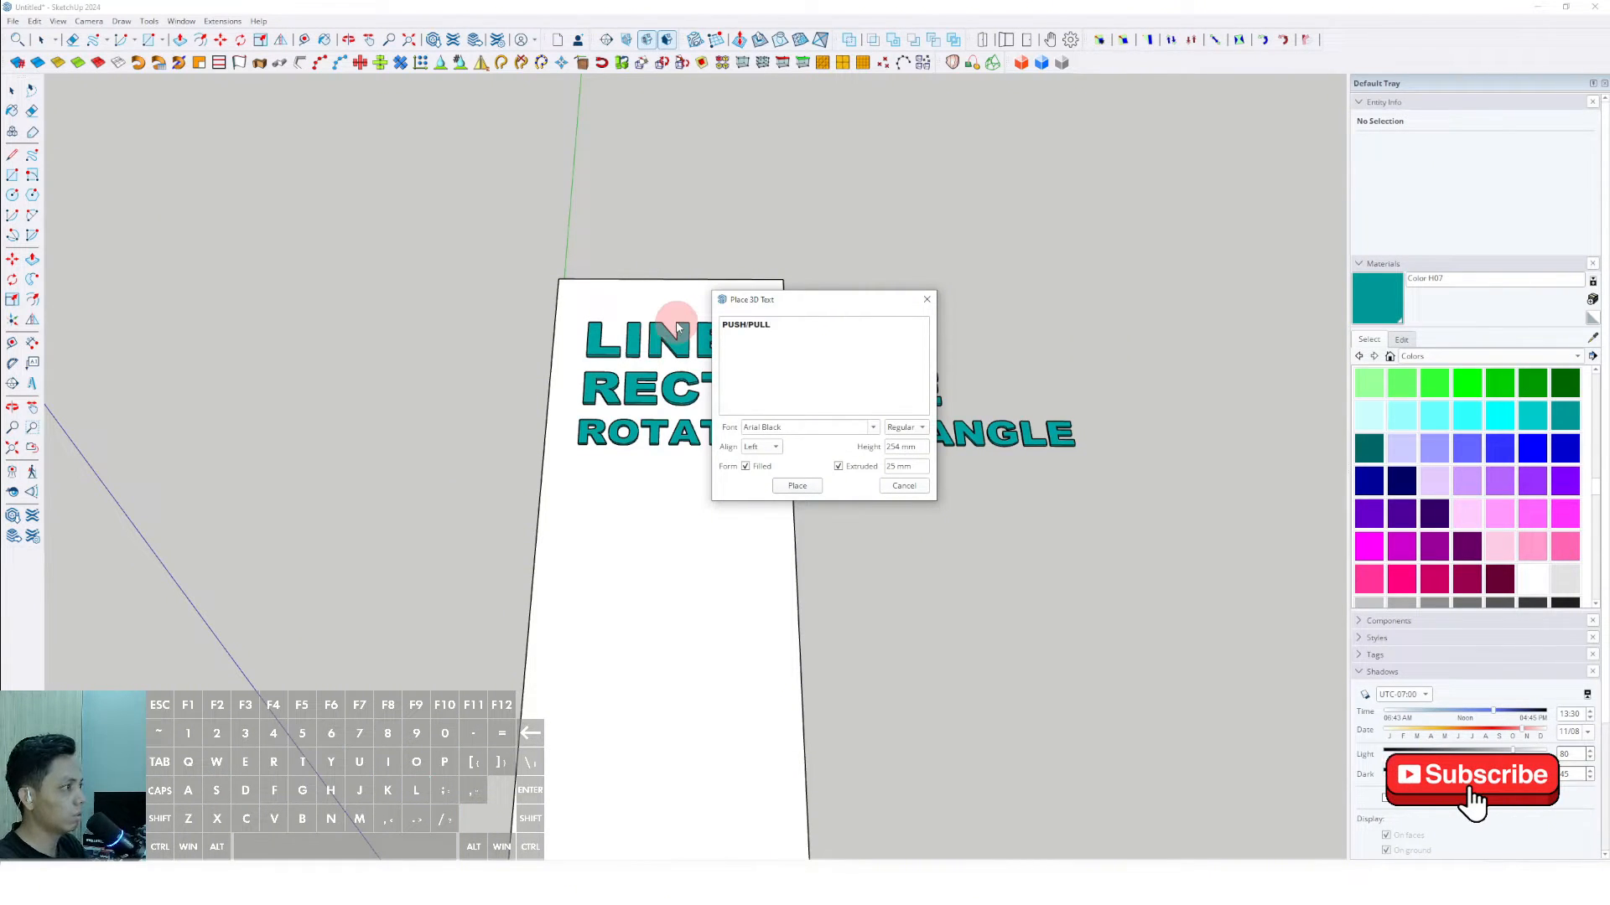
pyautogui.click(799, 486)
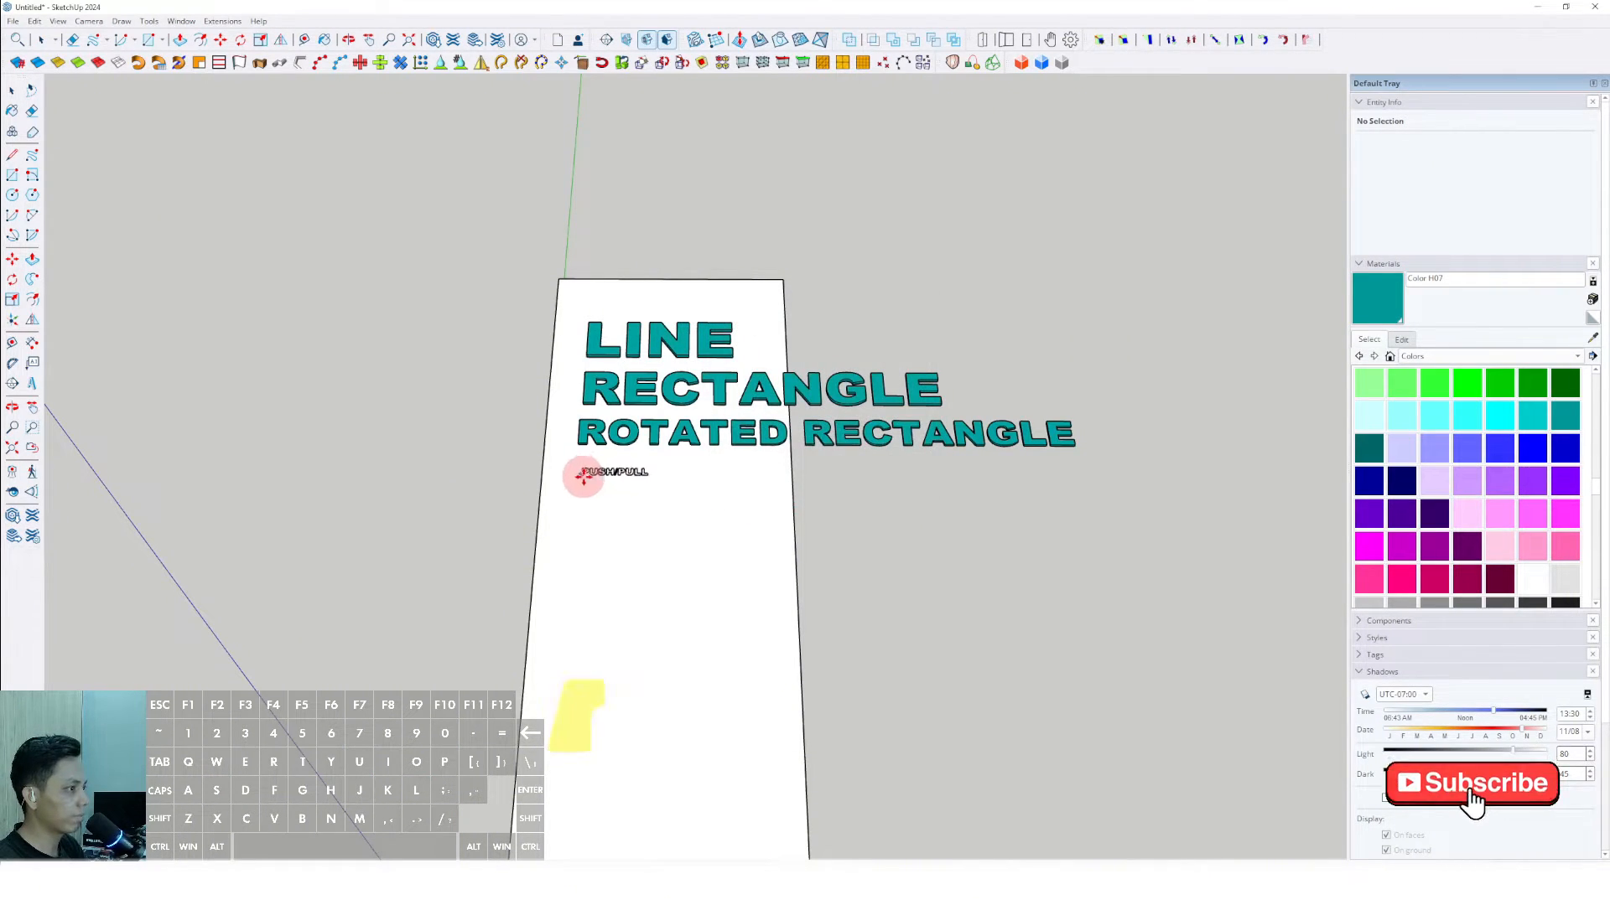
pyautogui.click(642, 514)
# - Scale the PUSH/PULL text up uniformly until it spans about 1.6 times the slab's width
pyautogui.press('s')
pyautogui.click(709, 516)
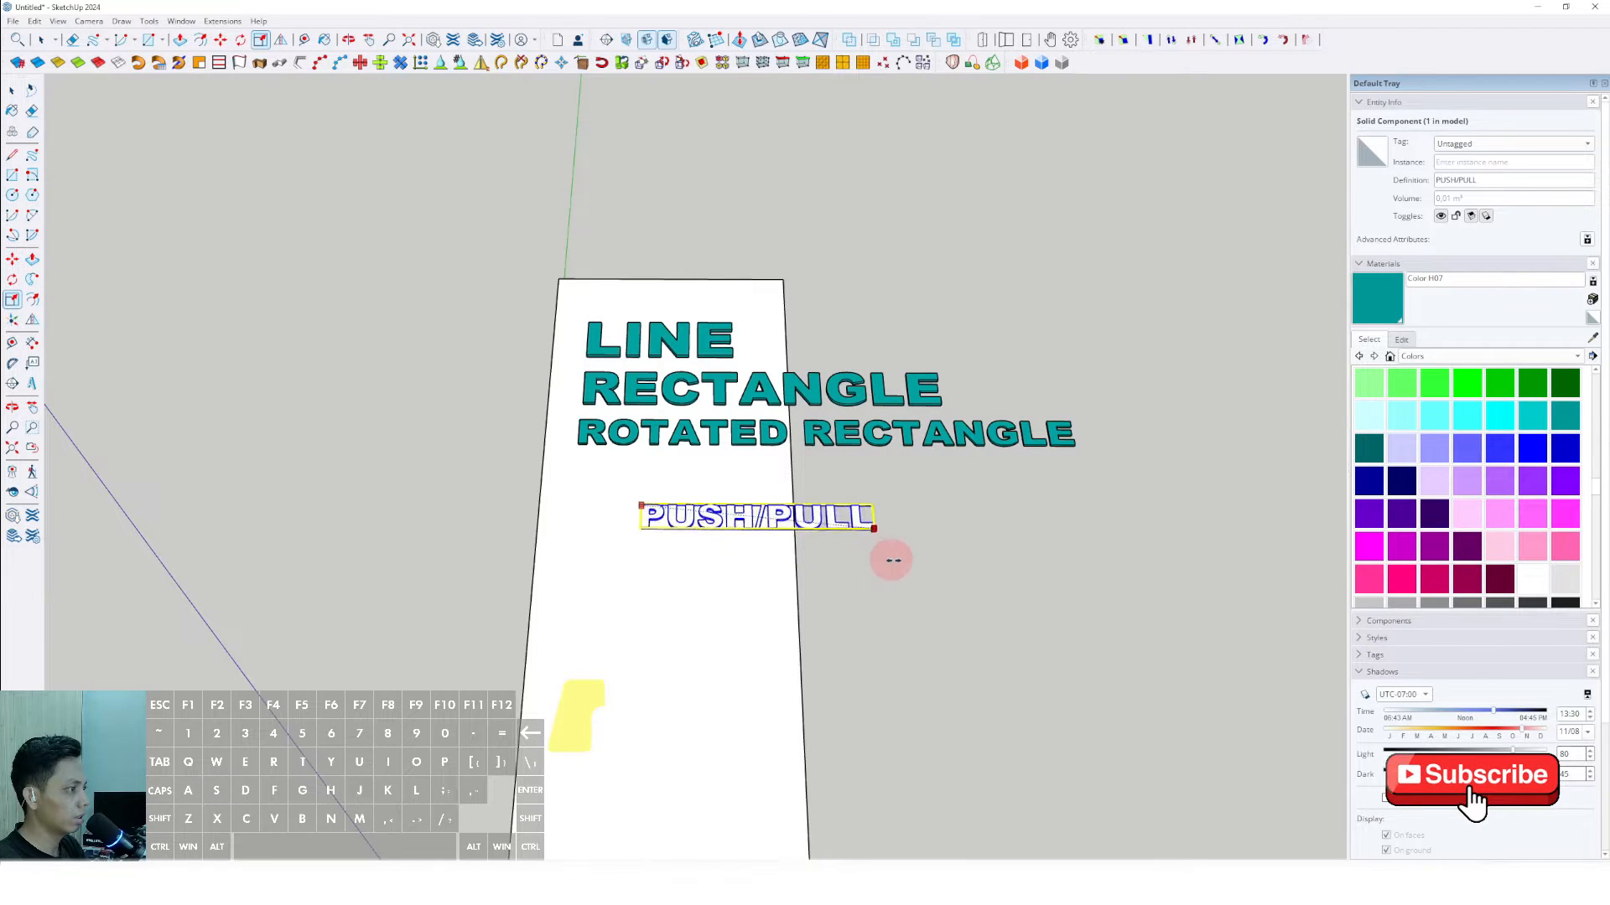
pyautogui.click(1045, 578)
# - Move the PUSH/PULL text close beneath ROTATED RECTANGLE and paint it teal with Color H07
pyautogui.press('m')
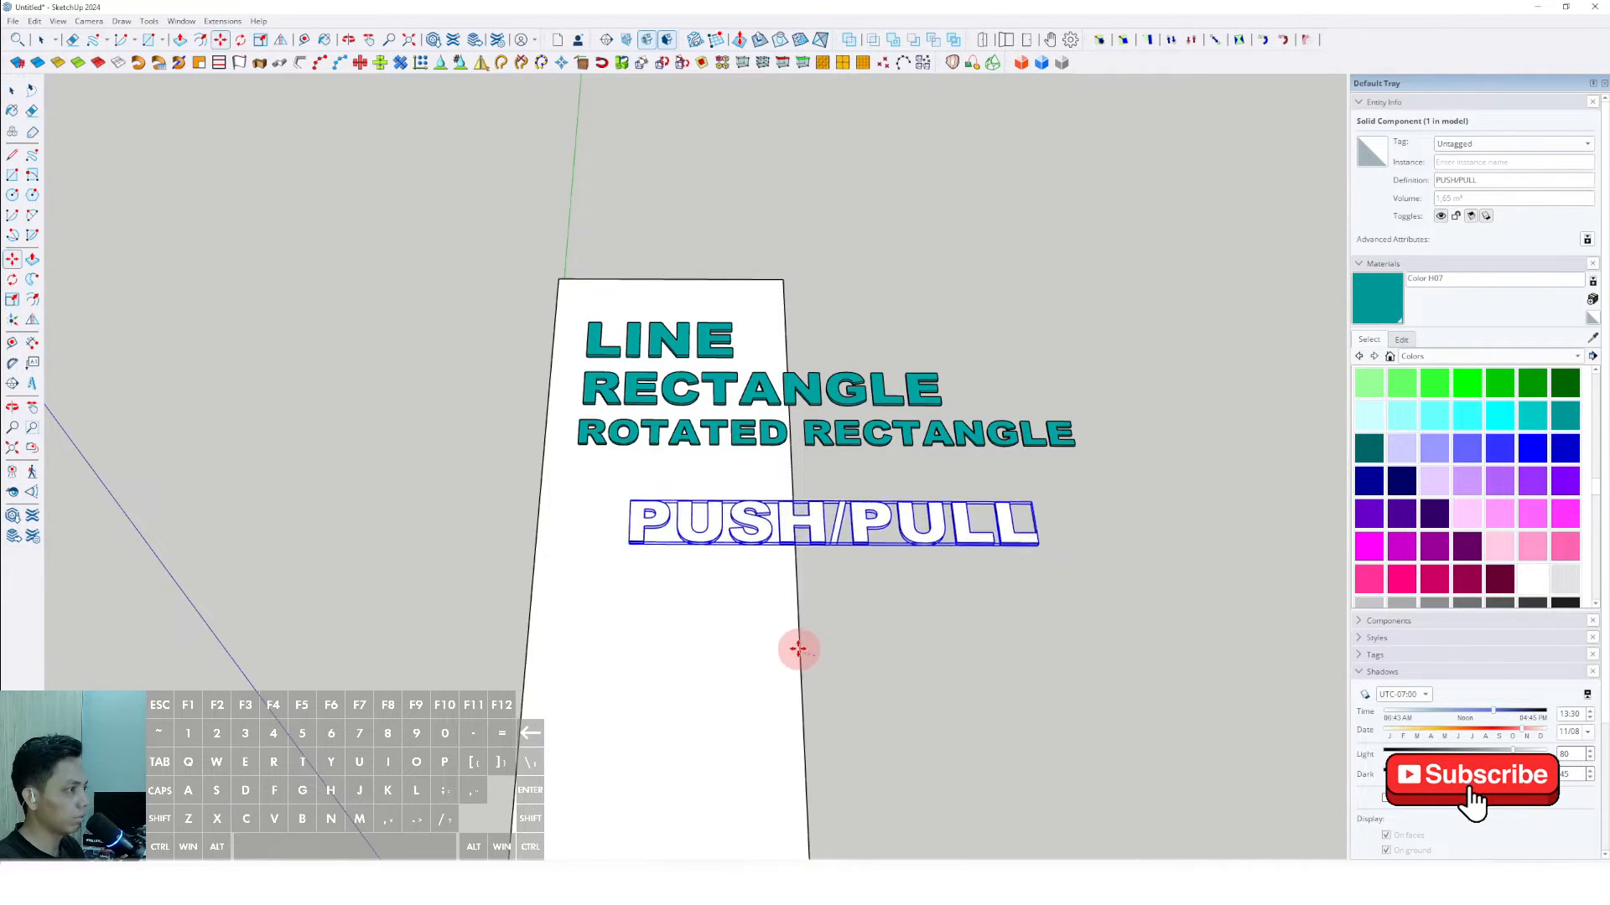
pyautogui.click(799, 650)
pyautogui.click(761, 474)
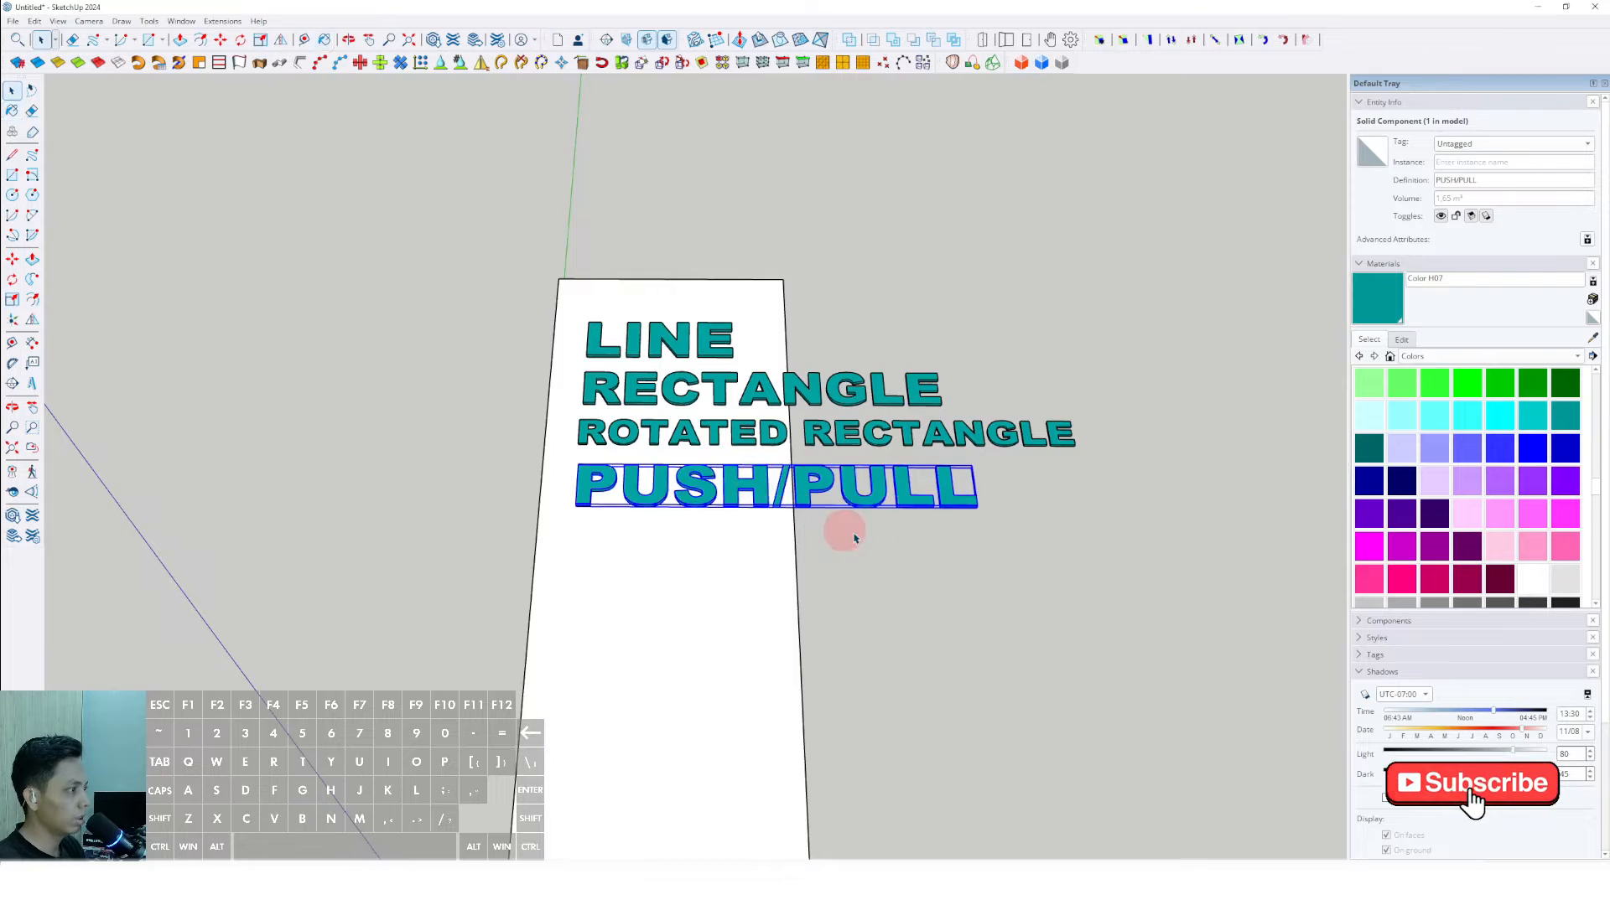
pyautogui.moveTo(834, 593)
pyautogui.mouseDown(button='middle')
pyautogui.moveTo(855, 514)
pyautogui.moveTo(868, 559)
pyautogui.moveTo(618, 503)
pyautogui.mouseUp(button='middle')
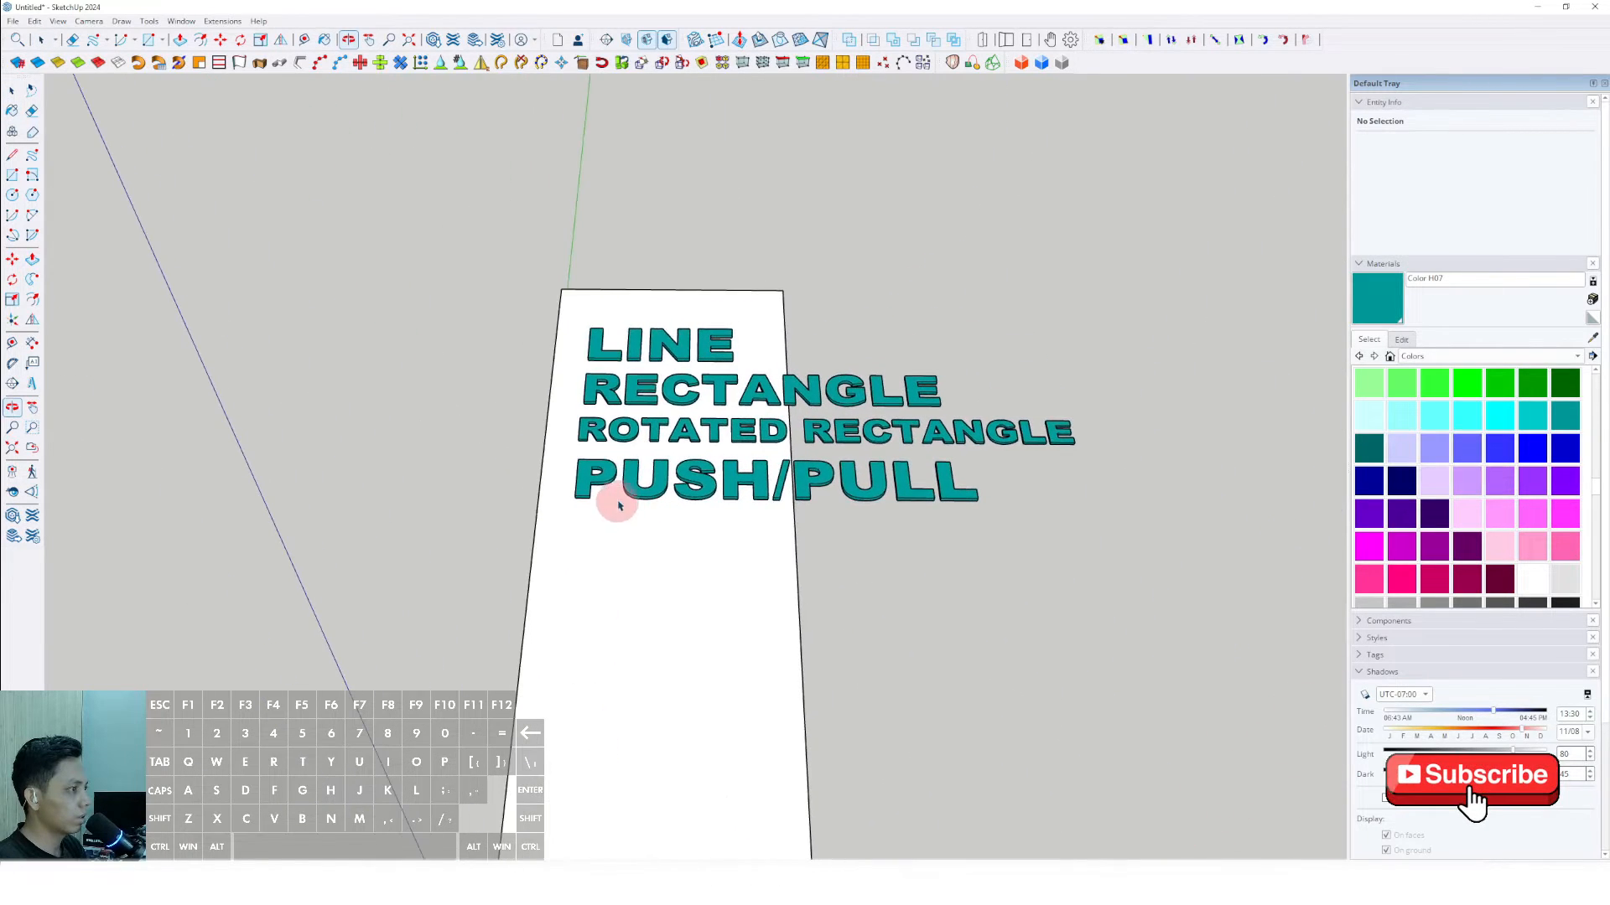
# - Examine the four teal tool-name labels on the slab from several angles and distances
pyautogui.press('space')
pyautogui.scroll(3, 705, 362)
pyautogui.scroll(2, 650, 399)
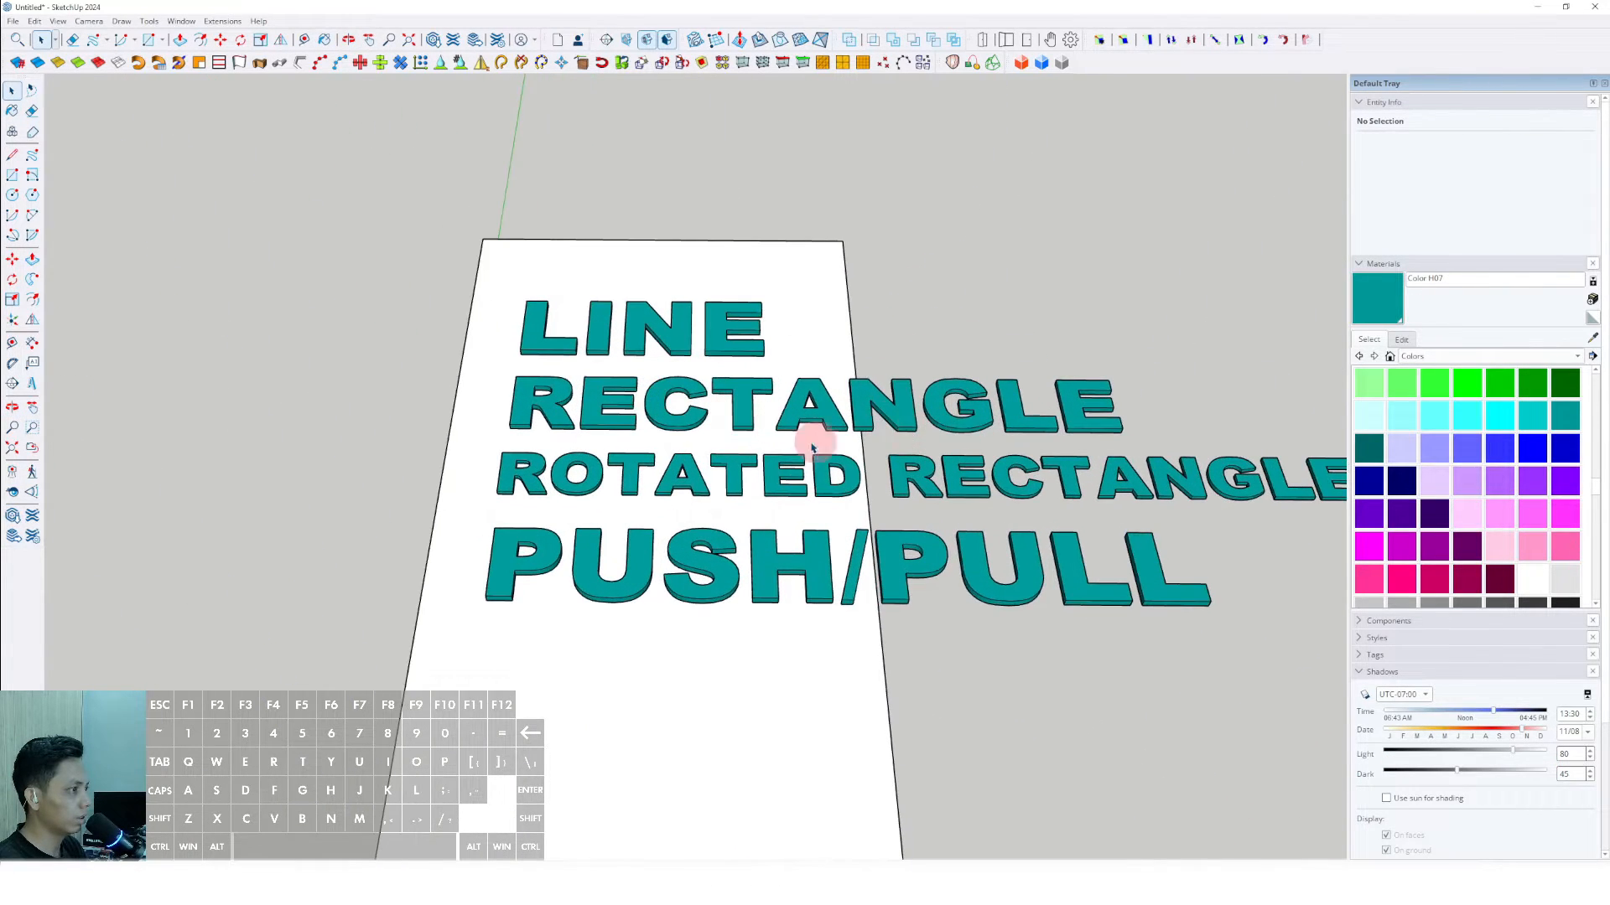
pyautogui.keyDown('shift'); pyautogui.moveTo(814, 439); pyautogui.dragTo(607, 415, button='middle'); pyautogui.keyUp('shift')
pyautogui.scroll(-2, 930, 446)
pyautogui.scroll(-1, 616, 517)
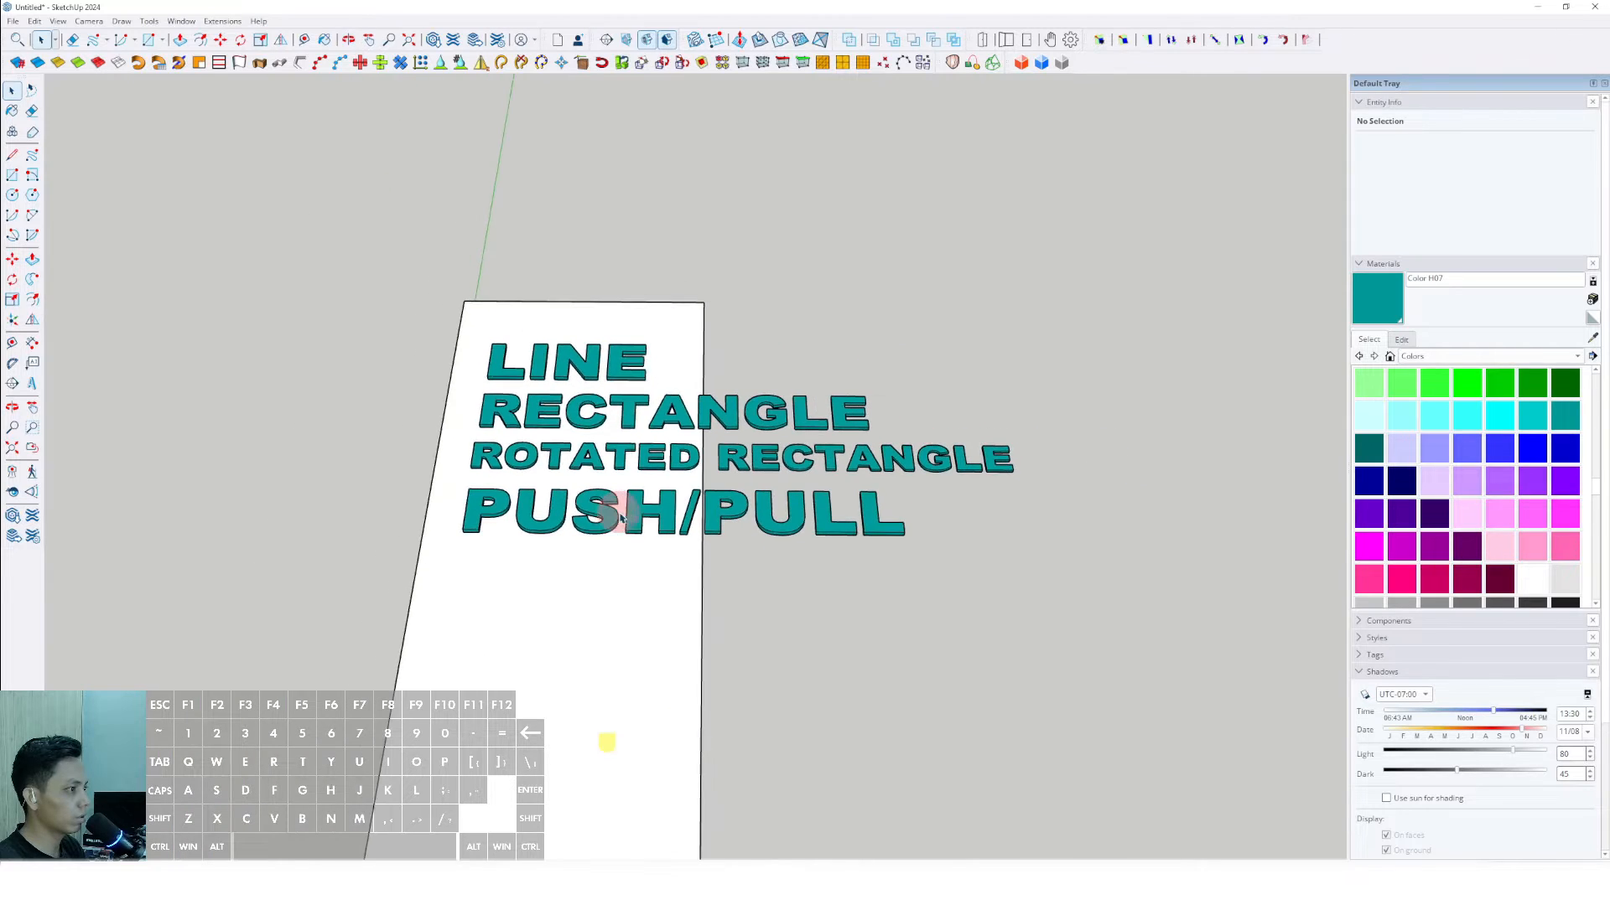
pyautogui.keyDown('shift'); pyautogui.moveTo(618, 524); pyautogui.dragTo(609, 486, button='middle'); pyautogui.keyUp('shift')
pyautogui.keyDown('shift'); pyautogui.moveTo(504, 504); pyautogui.dragTo(475, 501, button='middle'); pyautogui.keyUp('shift')
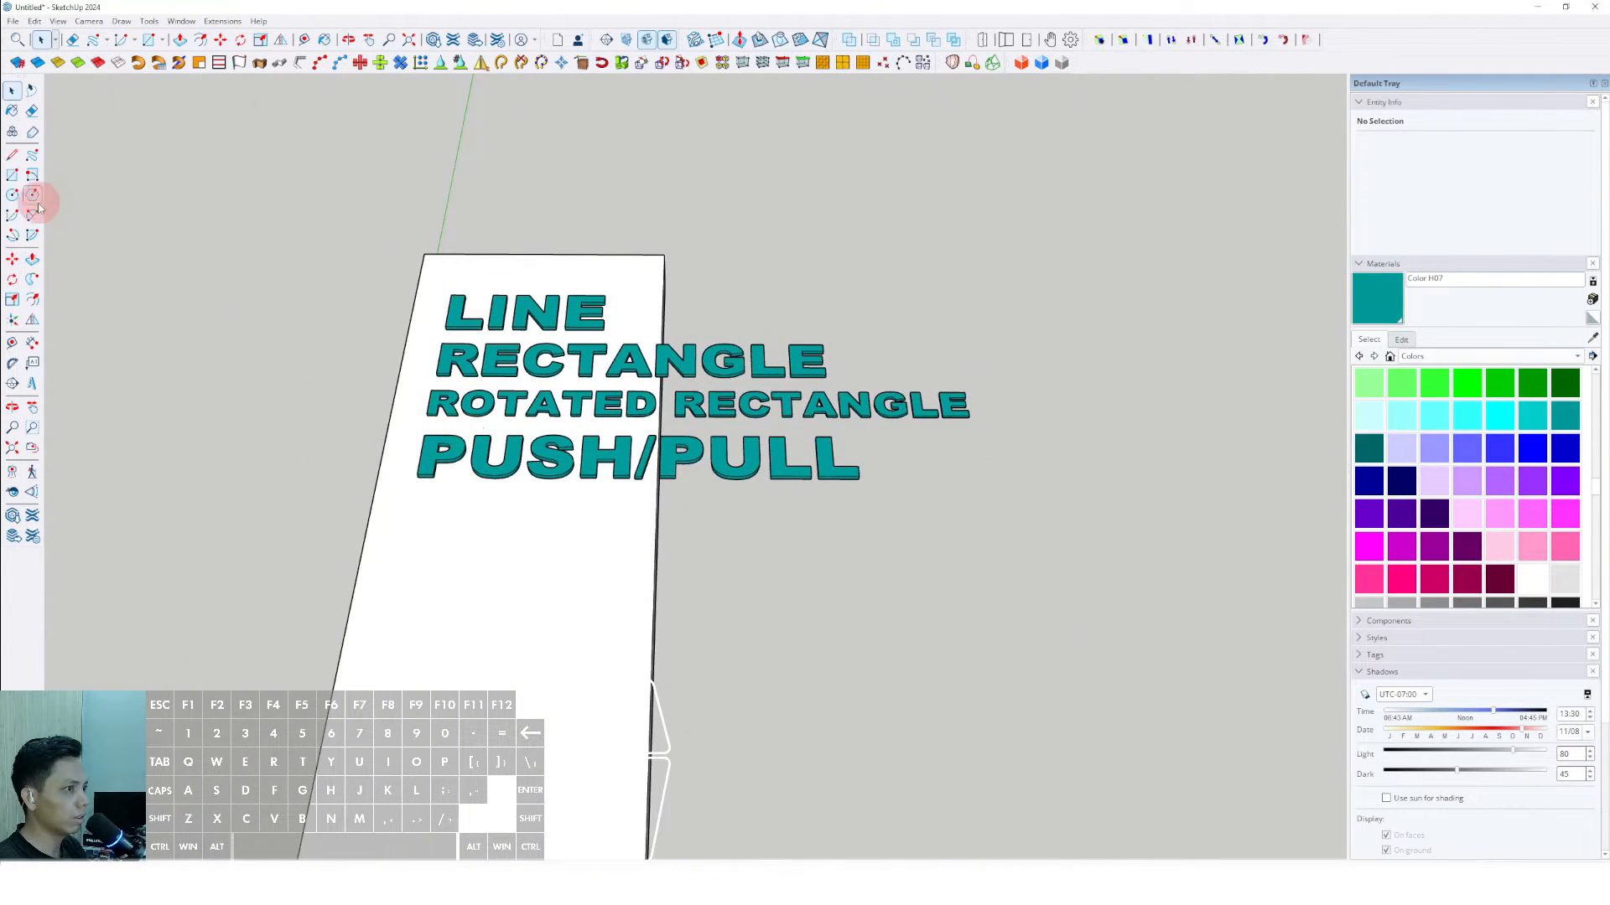
pyautogui.scroll(2, 462, 454)
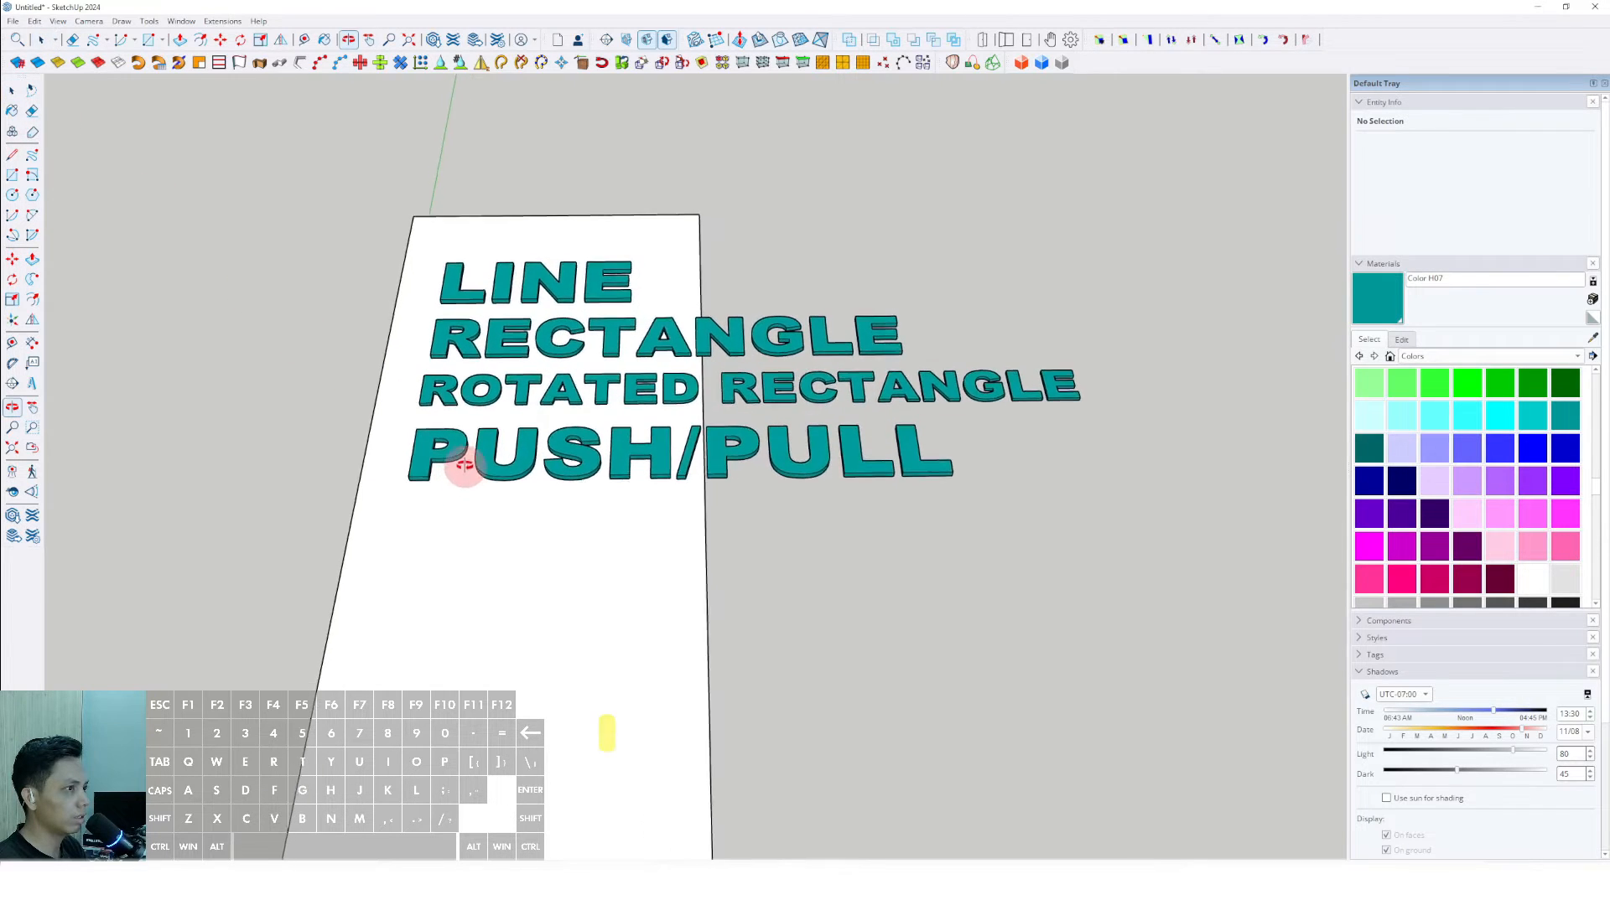
pyautogui.press('p')
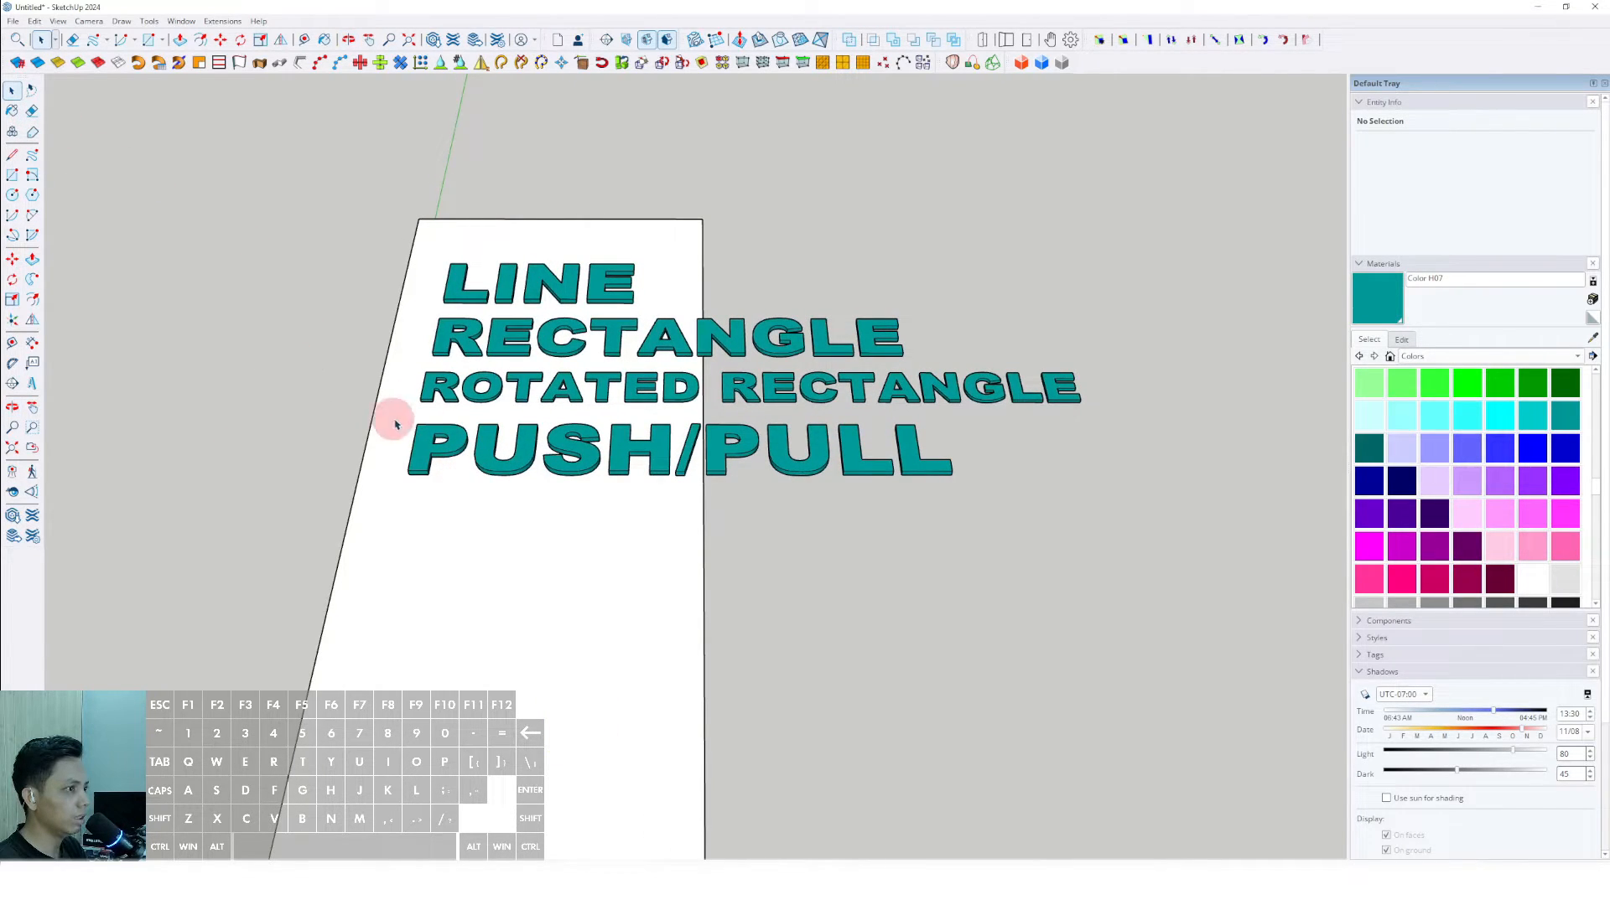
# - Place the 3D text "MOVE" in Arial Black, 254 mm high and extruded 25 mm, below PUSH/PULL
pyautogui.click(326, 411)
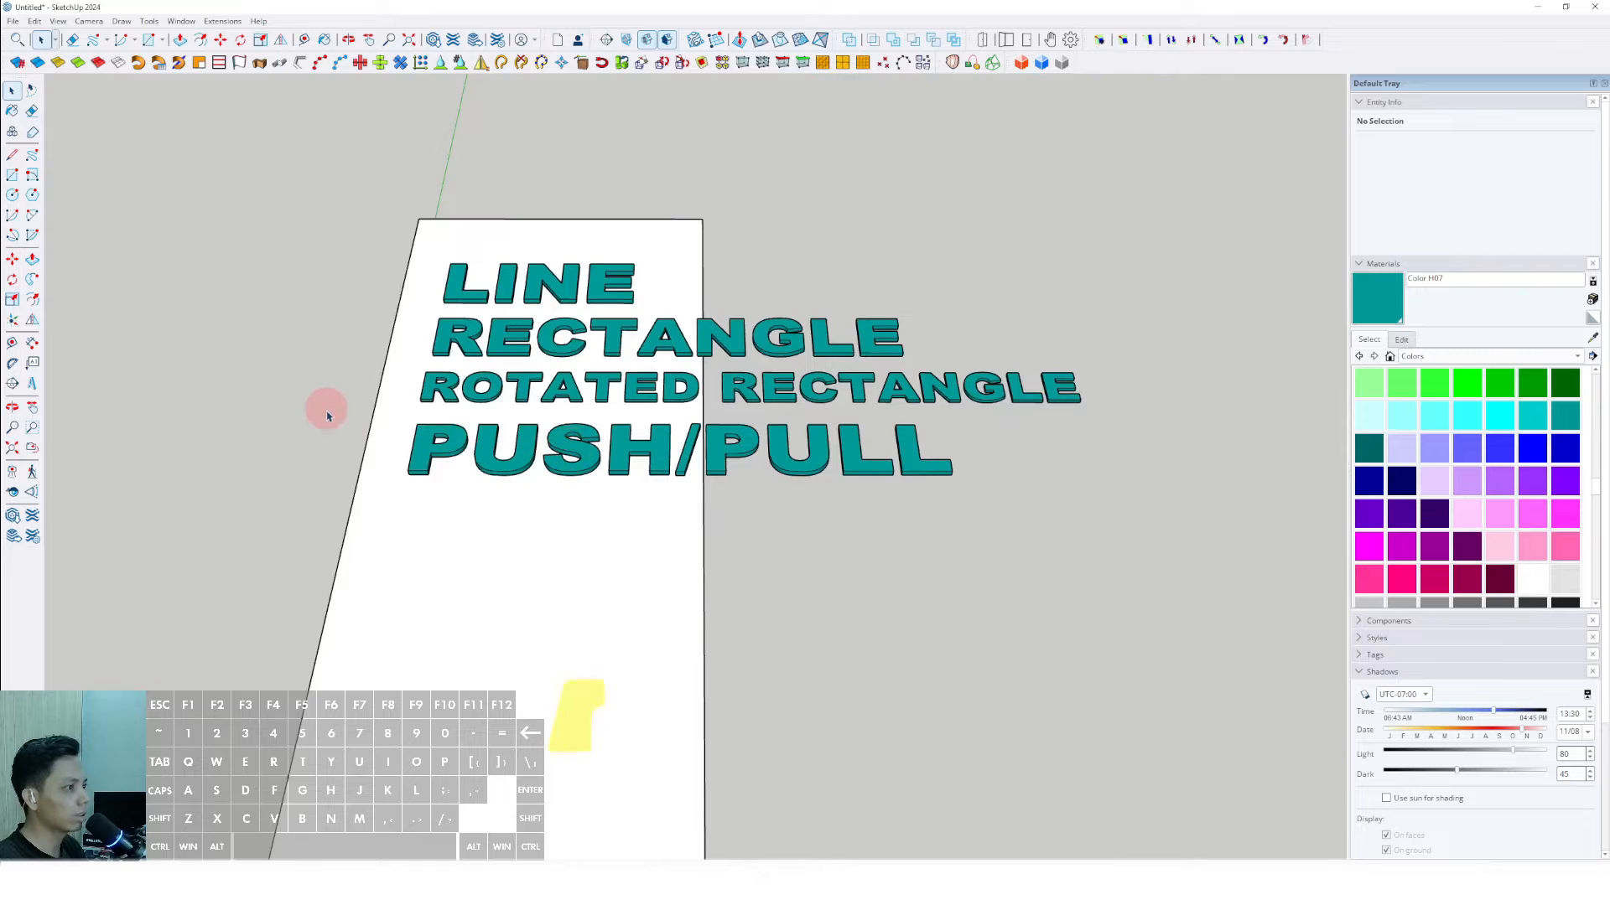
pyautogui.moveTo(408, 482); pyautogui.dragTo(416, 475, button='middle')
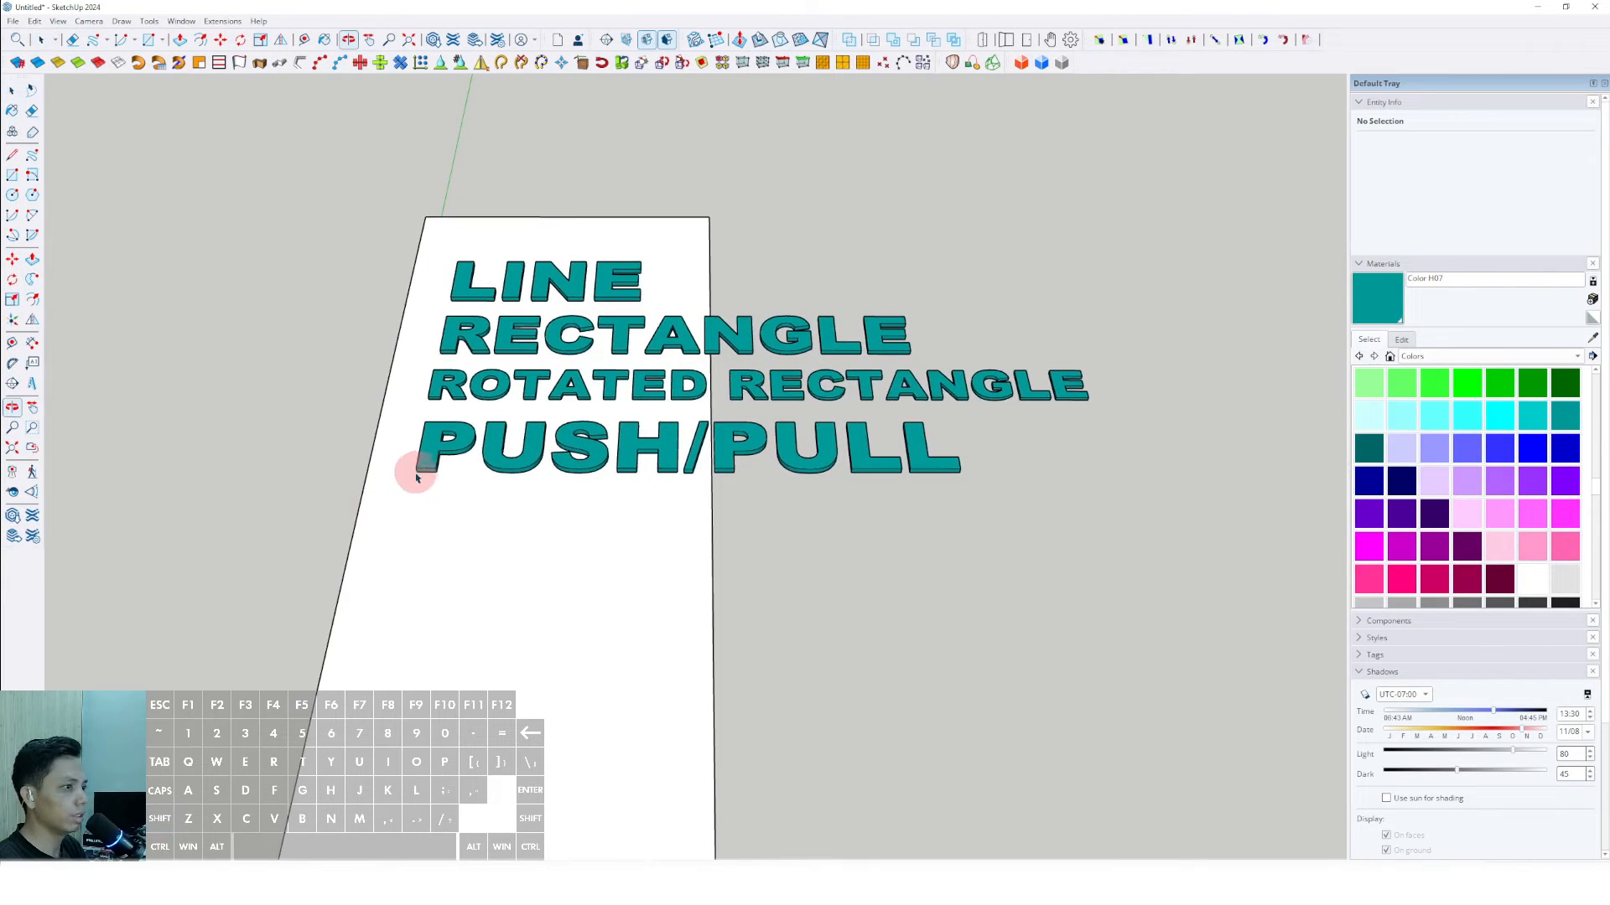
pyautogui.click(32, 385)
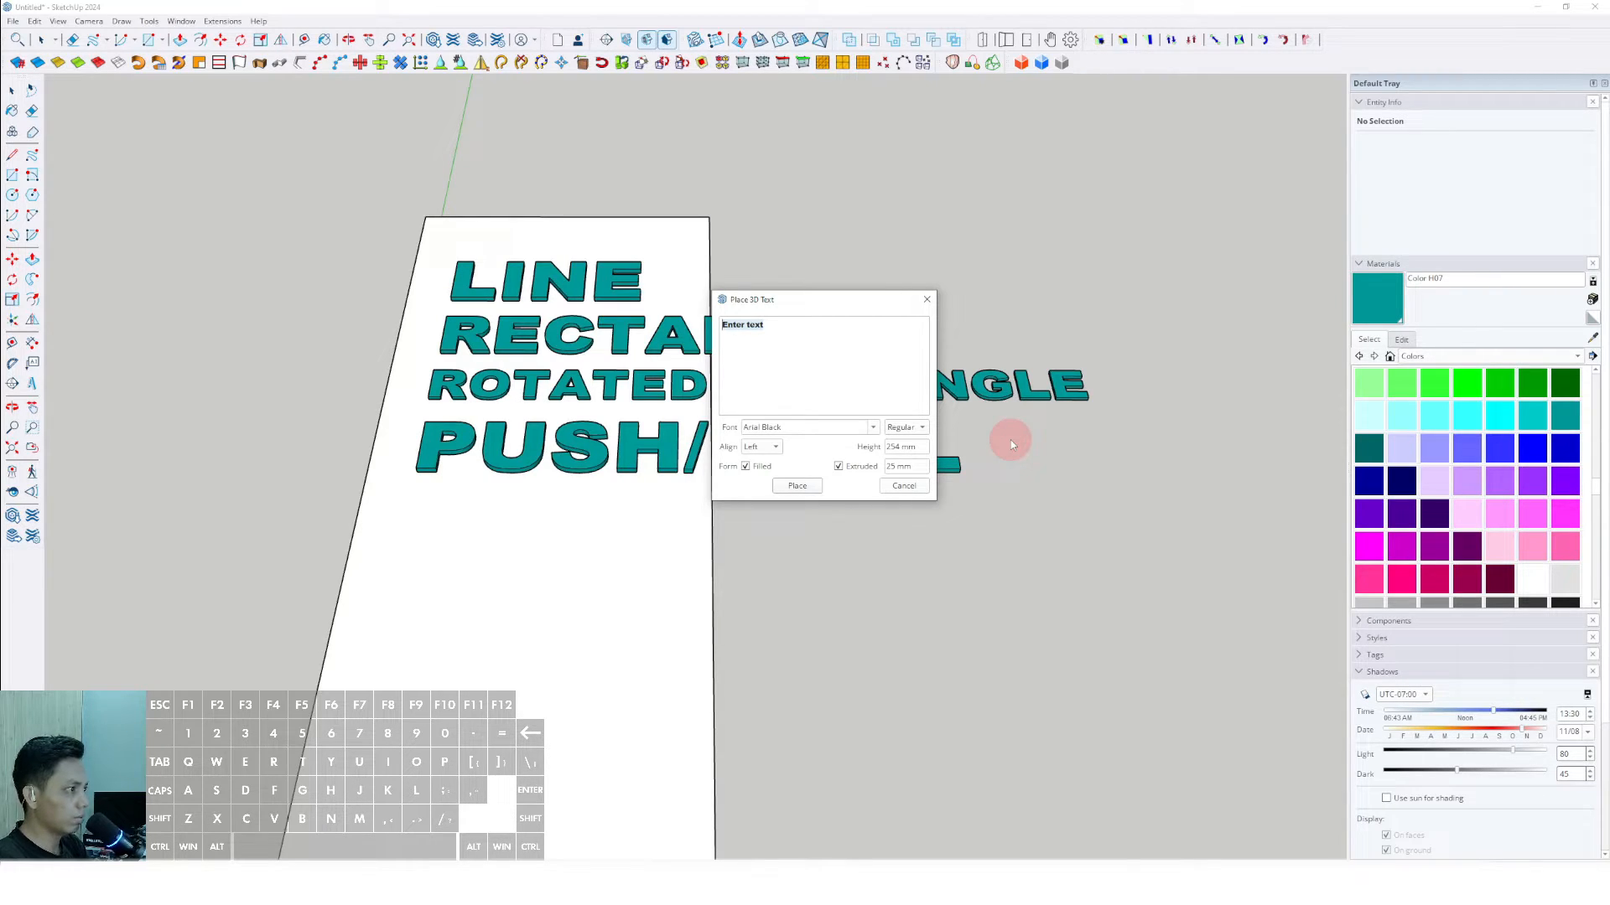
pyautogui.click(800, 486)
pyautogui.click(421, 503)
pyautogui.press('space')
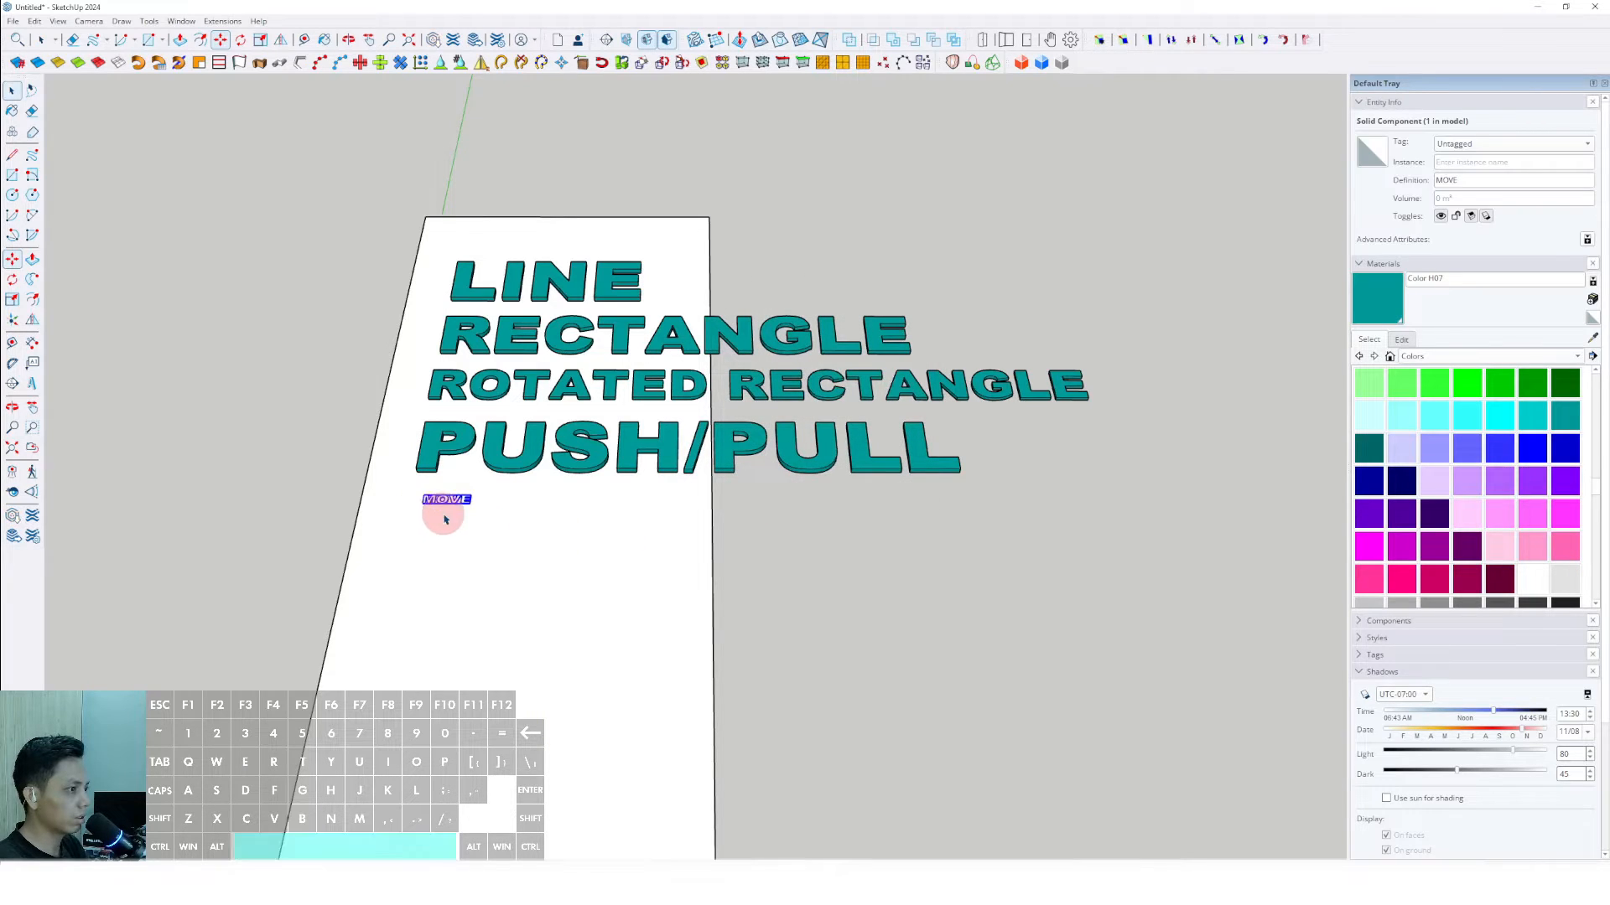
# - Scale the MOVE text up uniformly to about three quarters of the slab's width and paint it teal with Color H07
pyautogui.moveTo(472, 503); pyautogui.dragTo(682, 550)
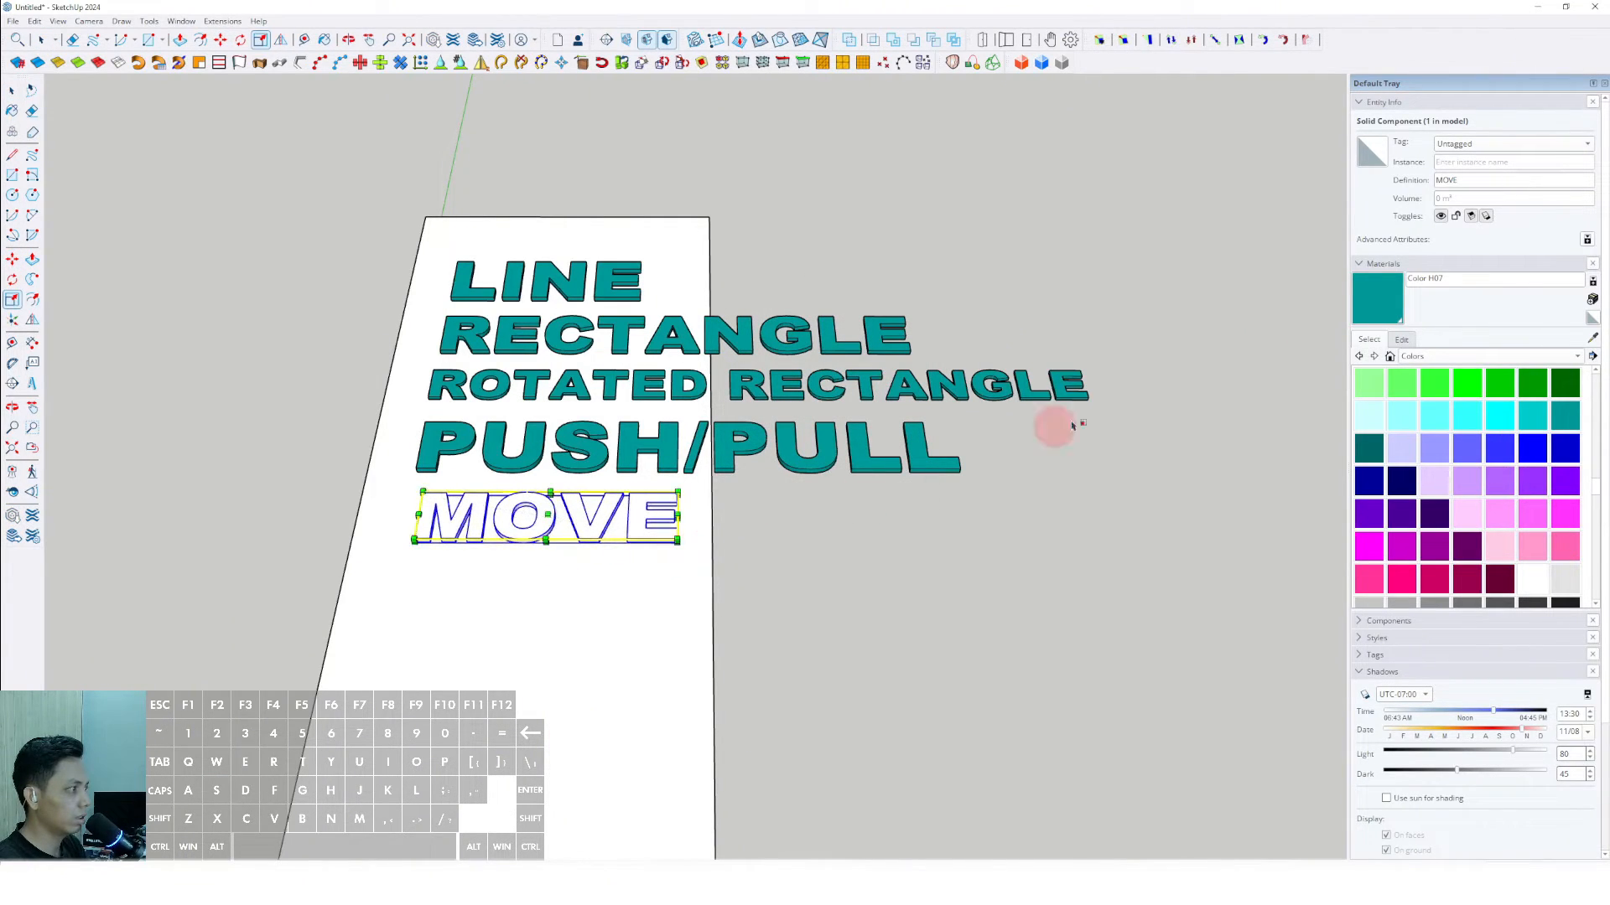
pyautogui.click(646, 511)
pyautogui.scroll(2, 534, 533)
pyautogui.keyDown('shift'); pyautogui.moveTo(525, 532); pyautogui.dragTo(694, 520, button='middle'); pyautogui.keyUp('shift')
# - Move the MOVE text close beneath PUSH/PULL, in line with the labels above, and clear the selection
pyautogui.press('m')
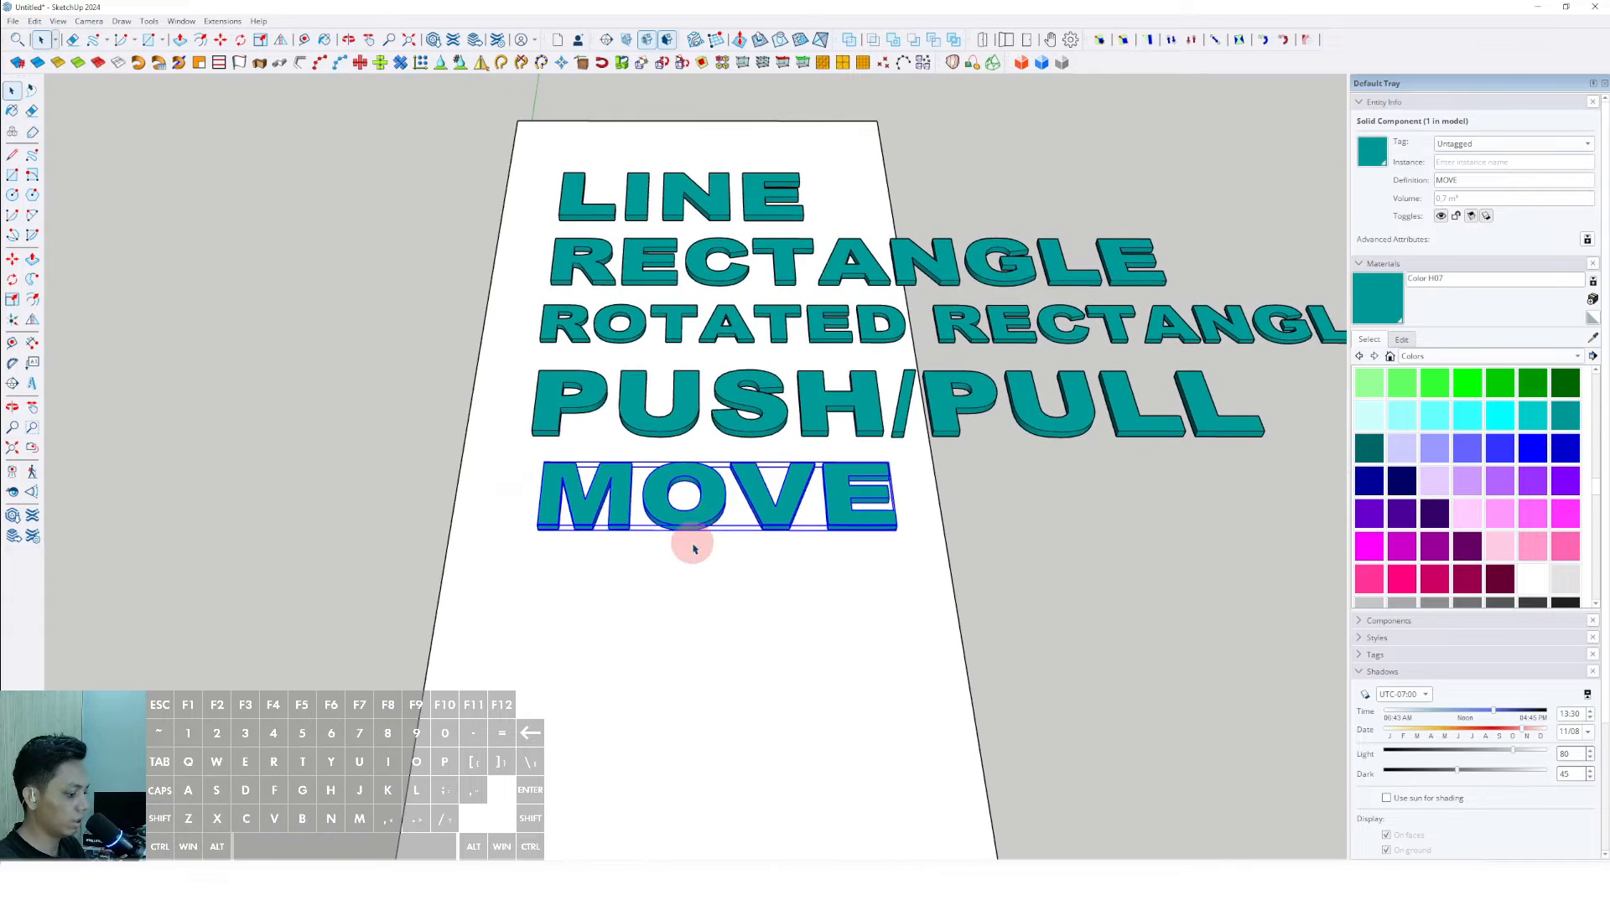
pyautogui.click(707, 559)
pyautogui.click(690, 558)
pyautogui.press('space')
pyautogui.scroll(-3, 679, 536)
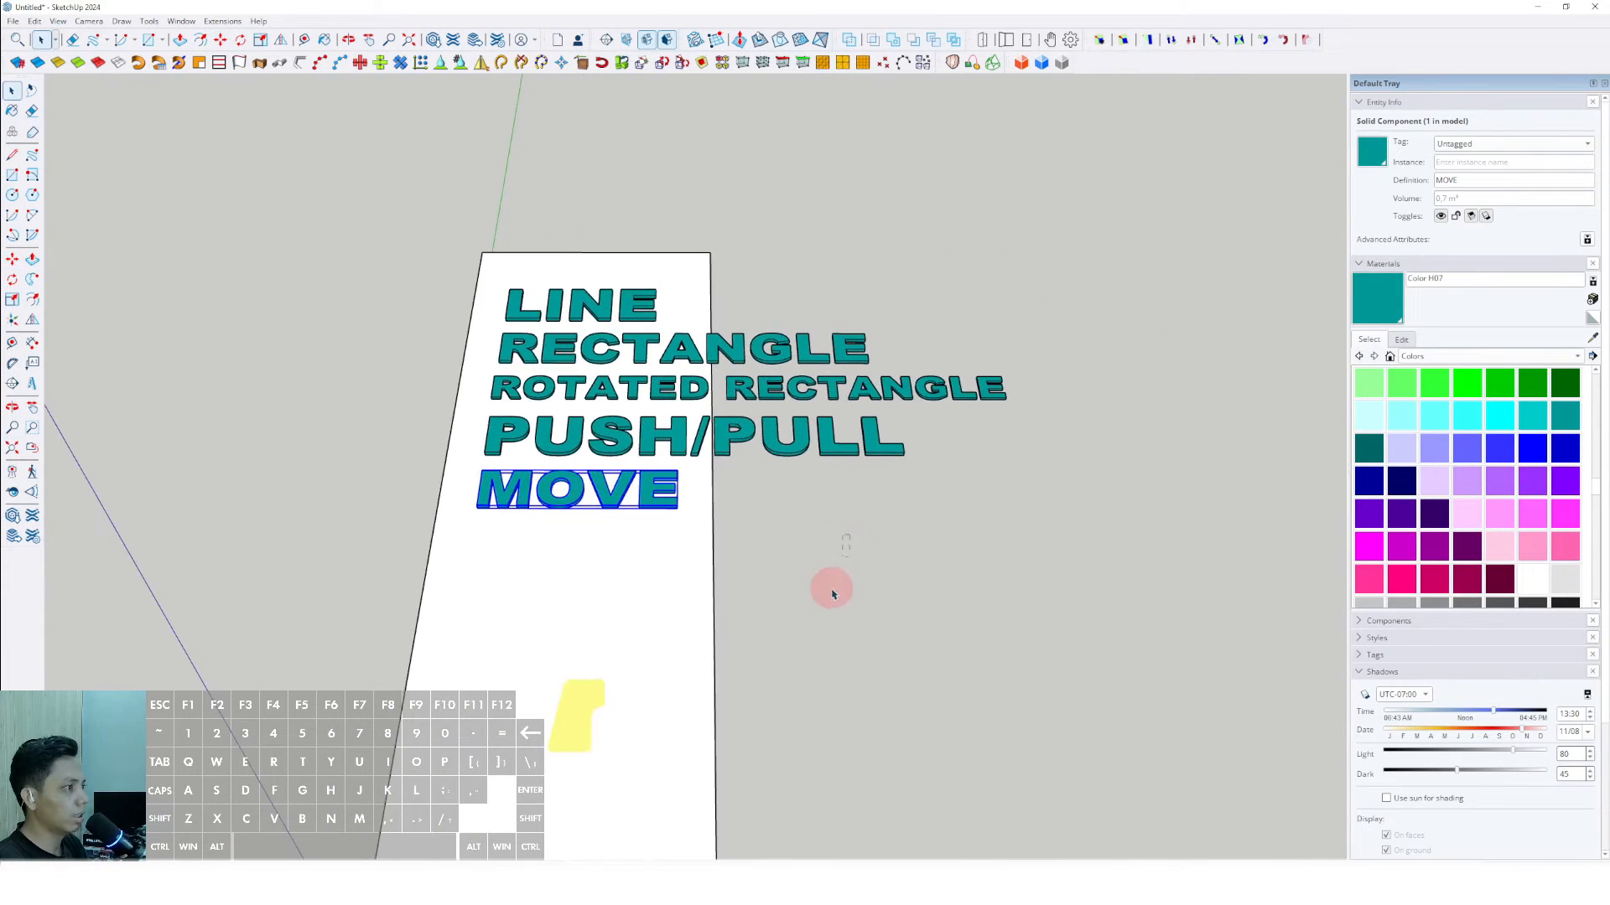
pyautogui.click(813, 571)
# - Place the 3D text "PASTE IN PLACE" in Arial Black, 254 mm high and extruded 25 mm, below MOVE
pyautogui.moveTo(318, 379); pyautogui.dragTo(280, 481)
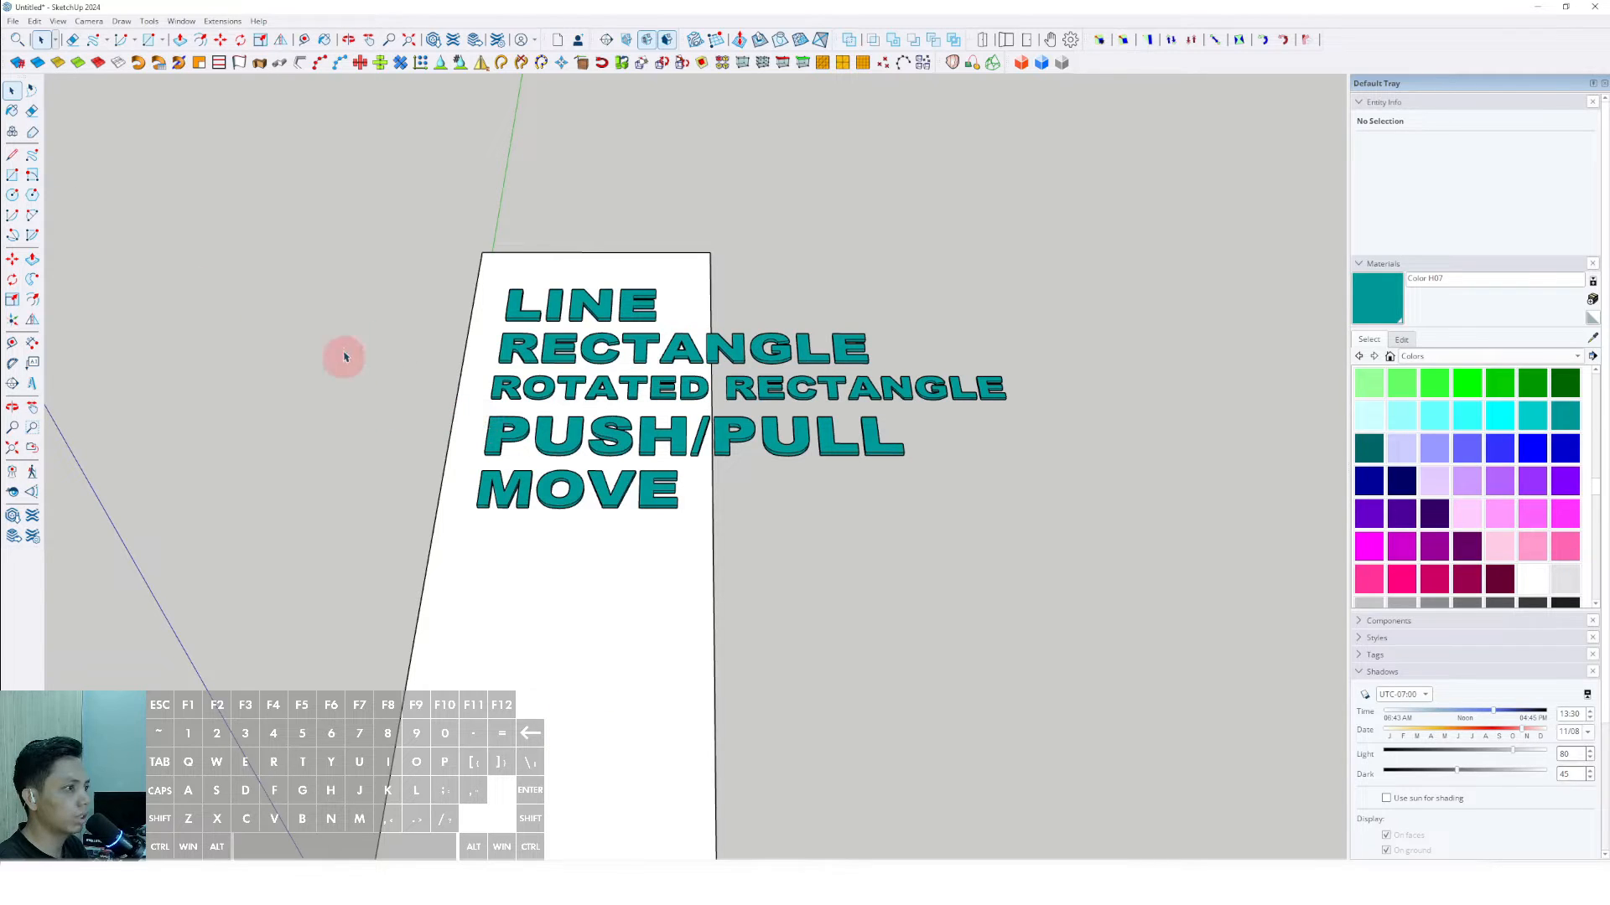
pyautogui.click(35, 22)
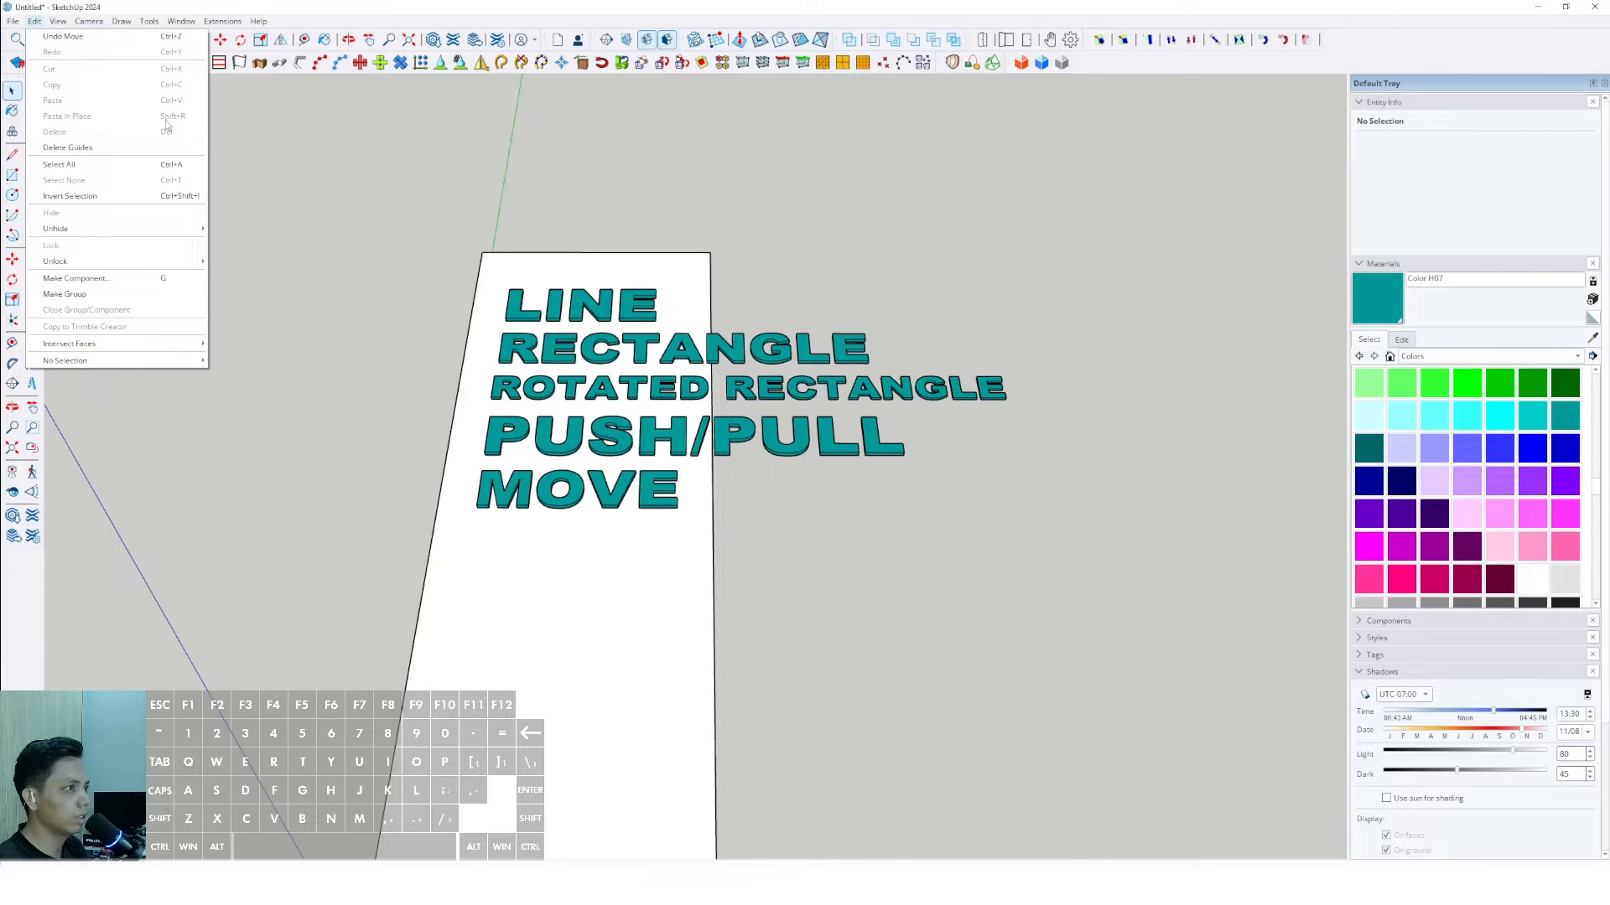
pyautogui.click(311, 289)
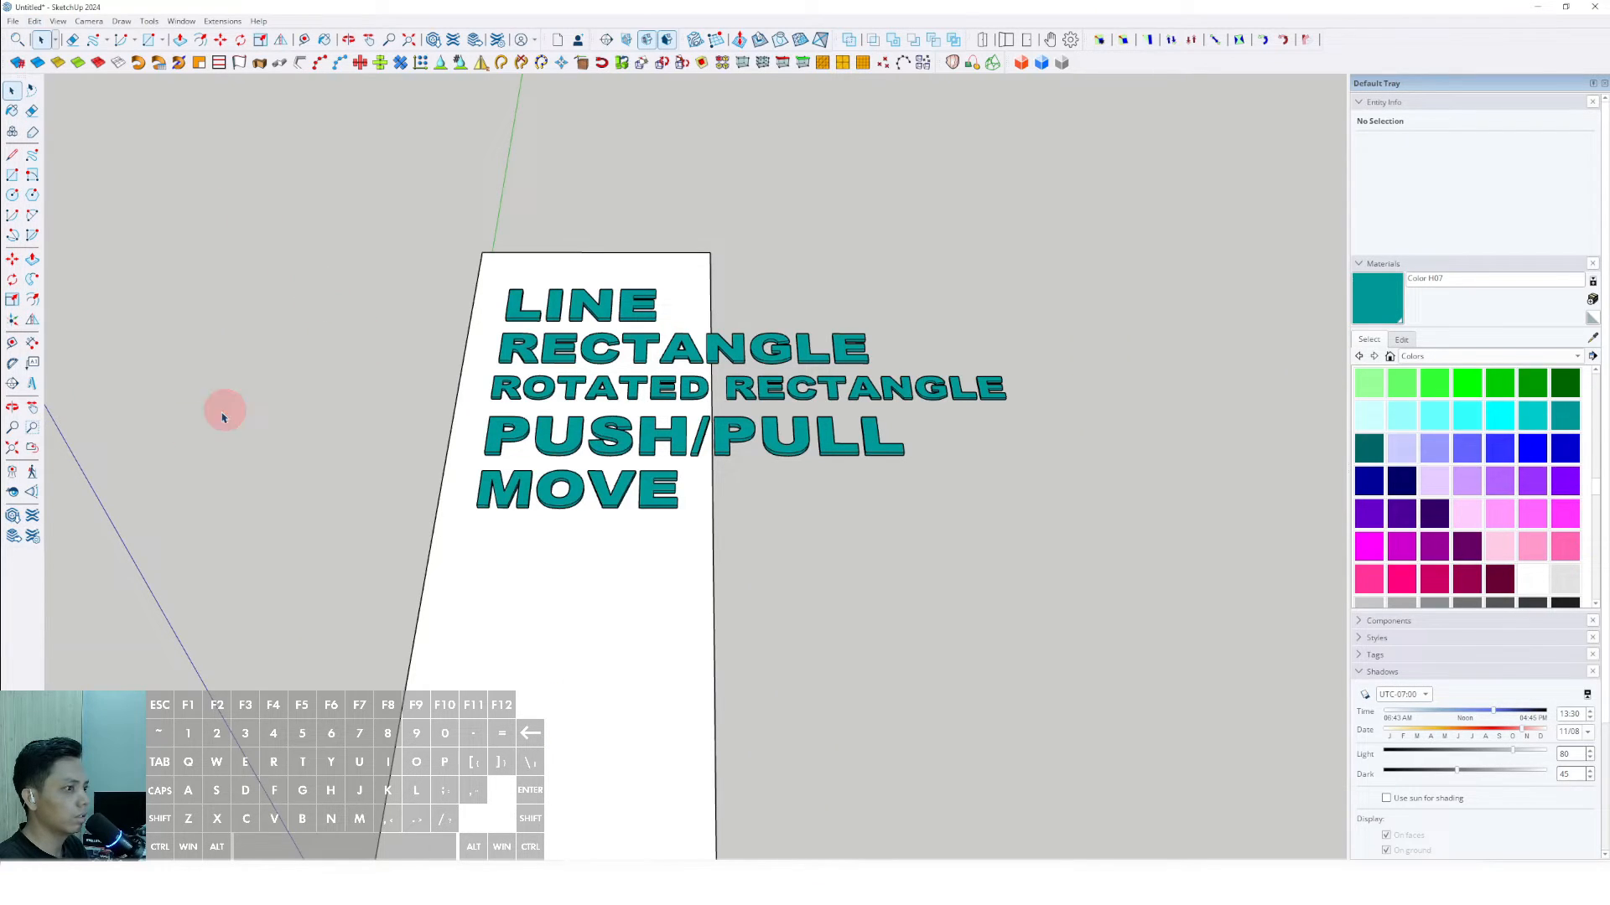
pyautogui.click(32, 386)
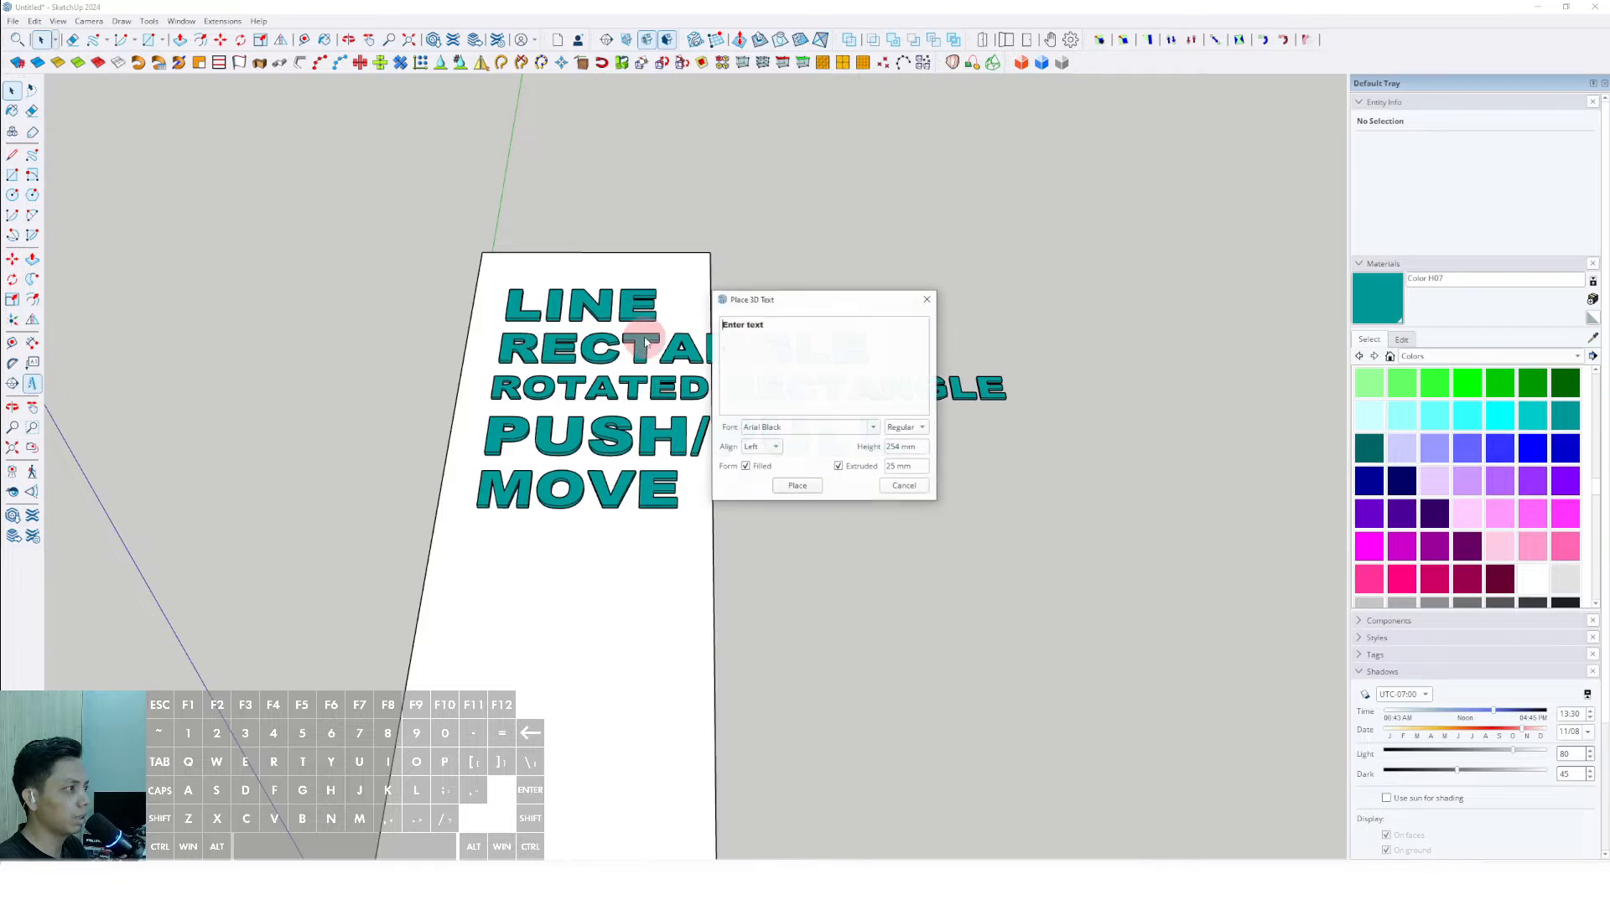
pyautogui.click(778, 328)
pyautogui.click(752, 327)
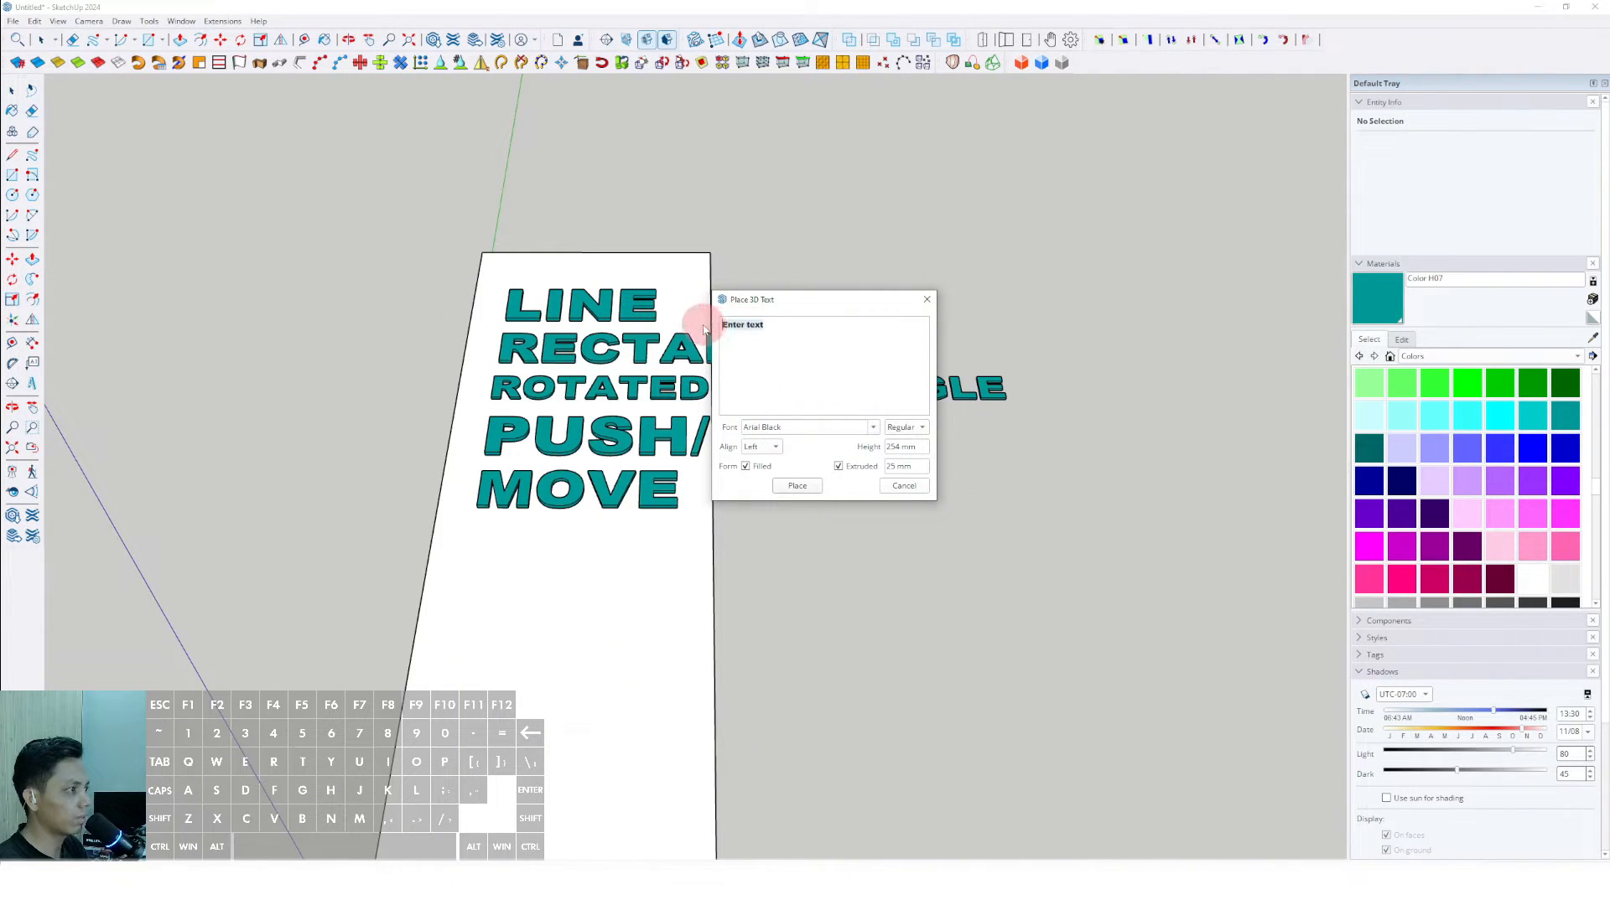
pyautogui.write('PASTE I')
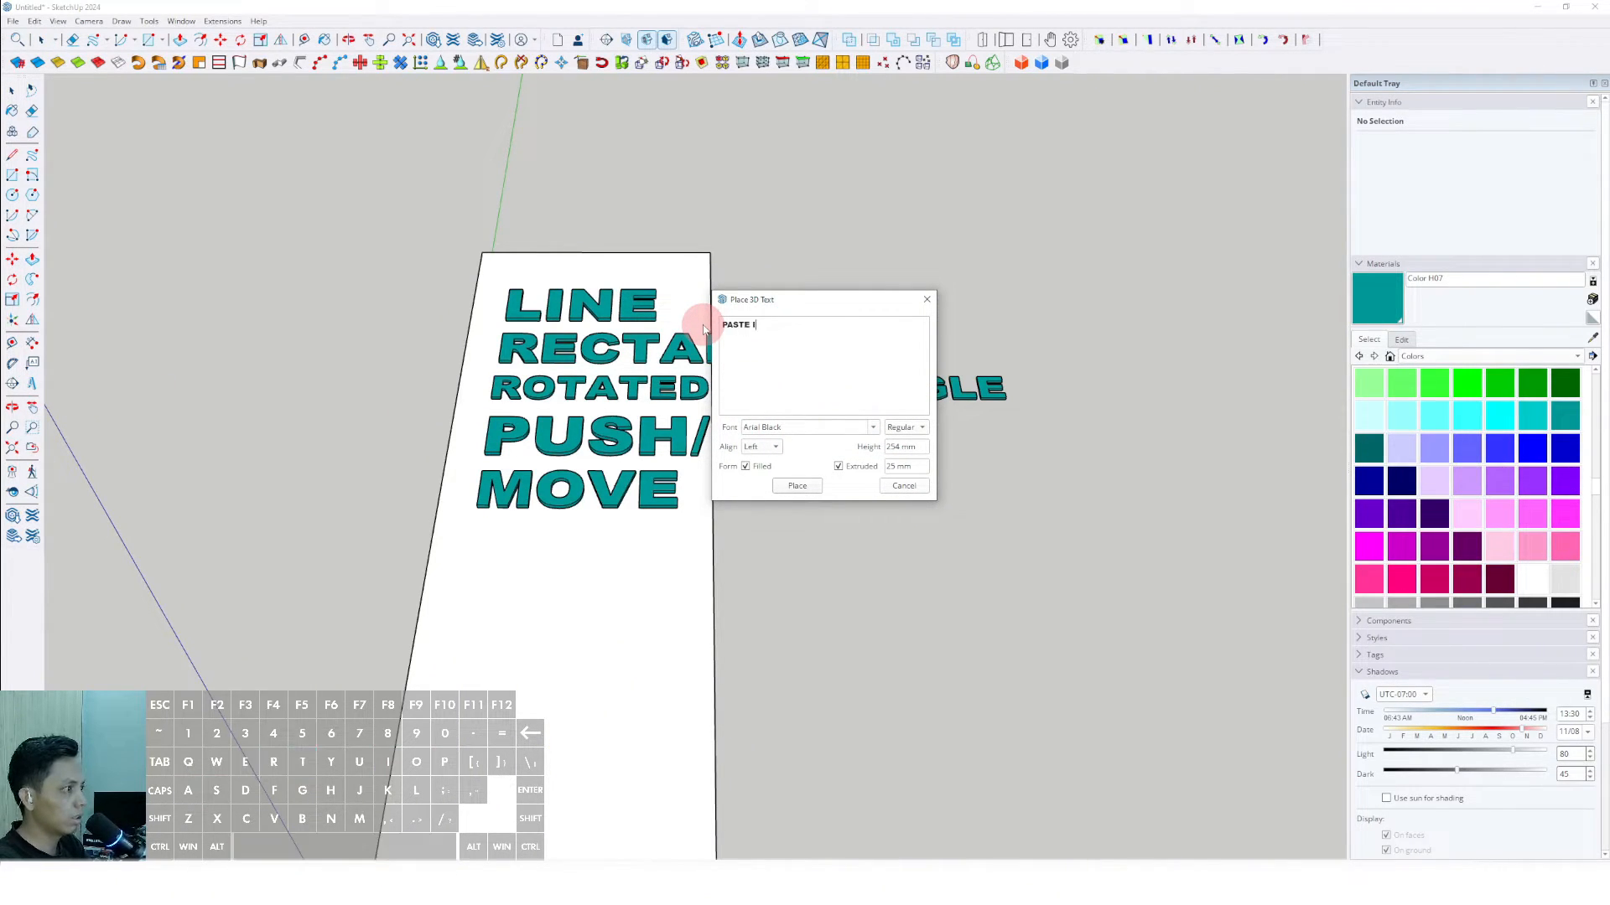
pyautogui.write('N S')
pyautogui.click(797, 485)
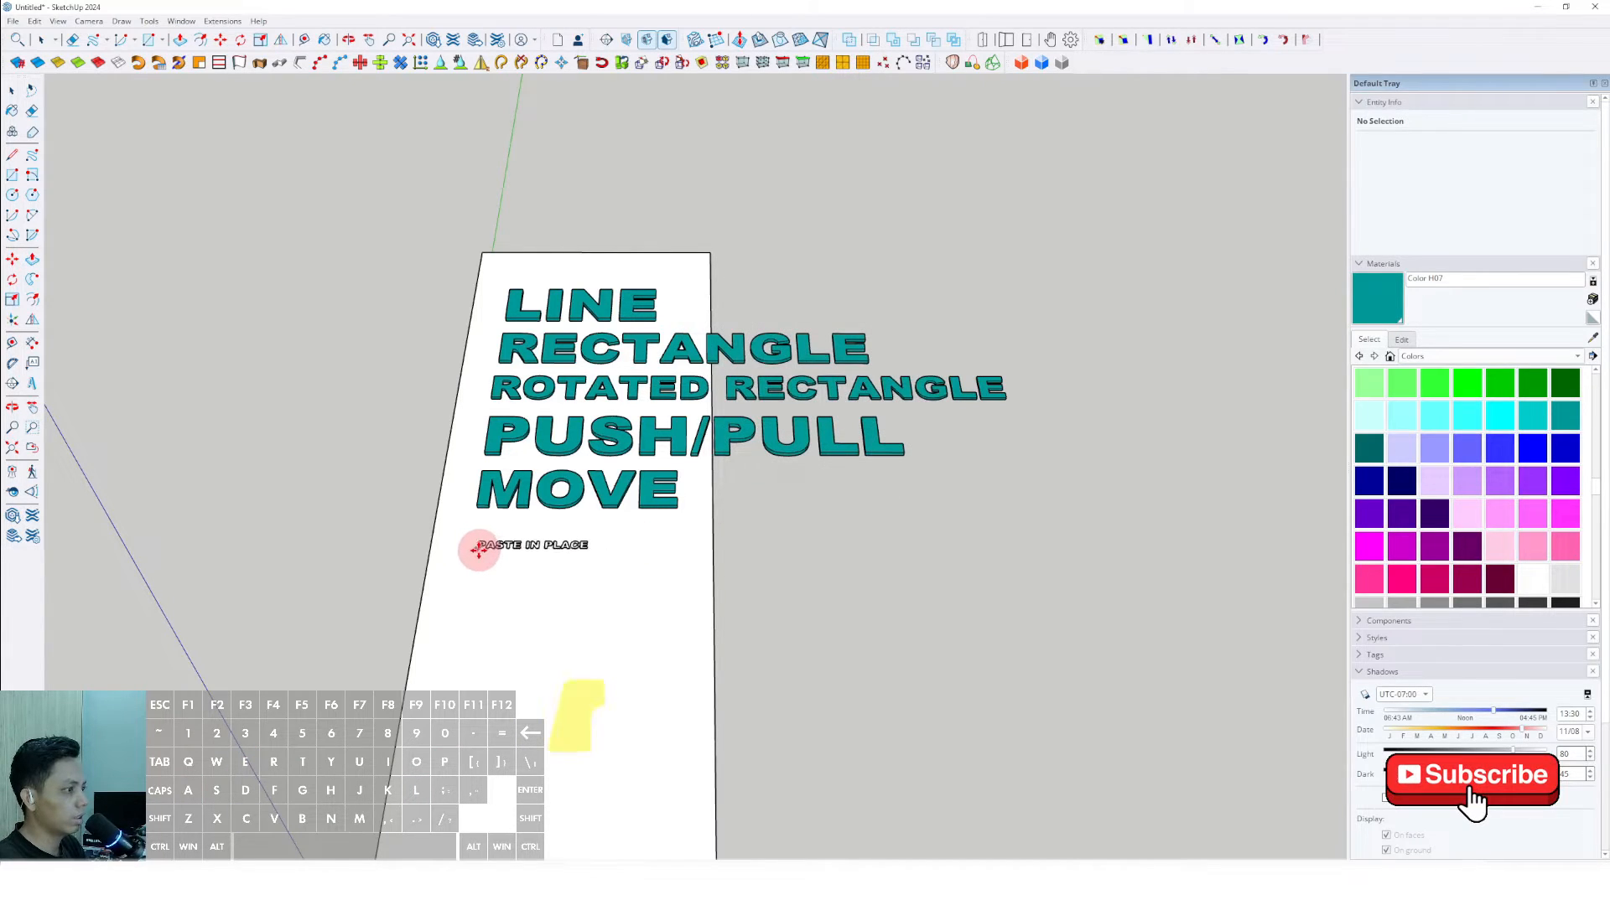
# - Scale the PASTE IN PLACE text up uniformly to about 1.4 times the slab's width and move it close beneath MOVE
pyautogui.press('s')
pyautogui.moveTo(595, 550); pyautogui.dragTo(869, 594)
pyautogui.press('space')
pyautogui.press('m')
pyautogui.click(639, 607)
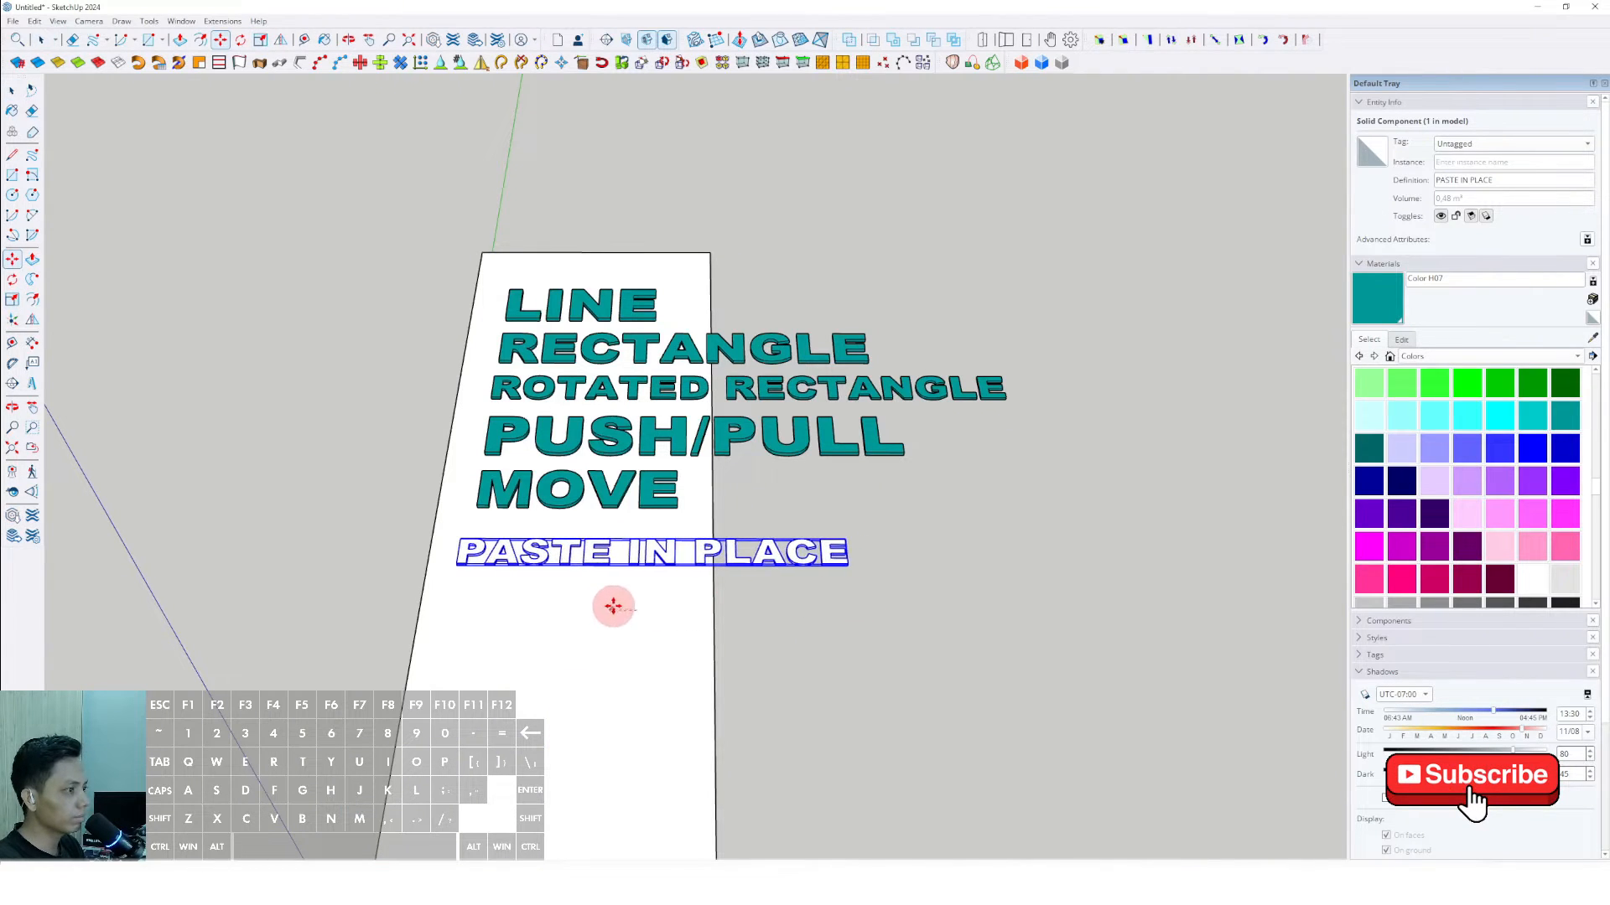
pyautogui.press('space')
# - Paint the PASTE IN PLACE text teal with Color H07 and enlarge it slightly further
pyautogui.press('b')
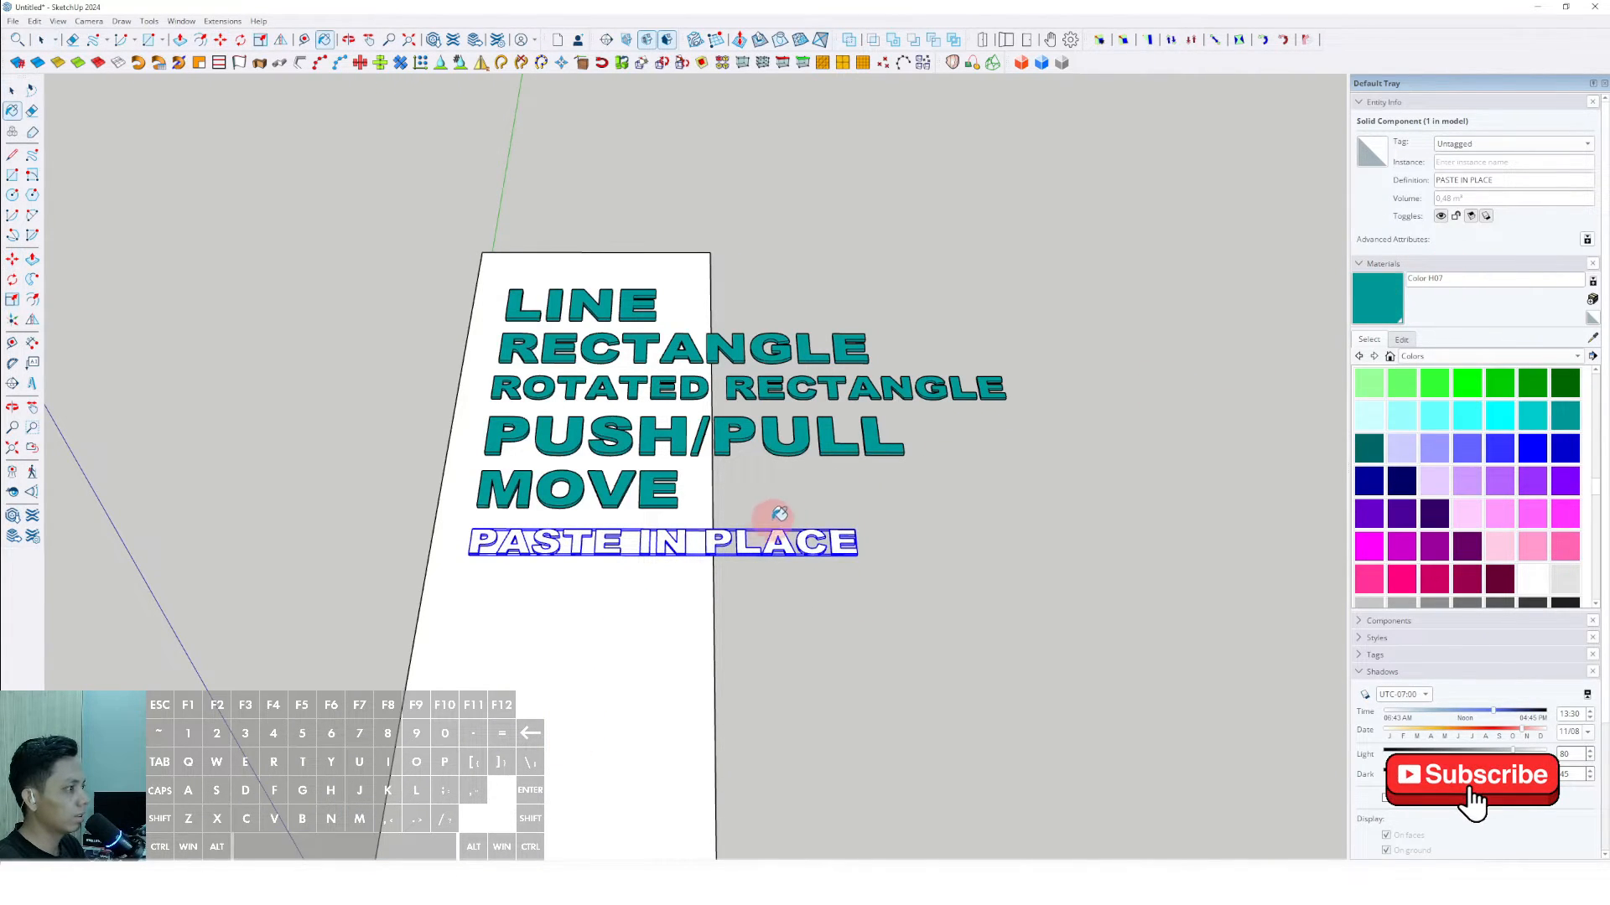
pyautogui.click(621, 530)
pyautogui.moveTo(622, 530)
pyautogui.mouseDown(button='middle')
pyautogui.moveTo(643, 593)
pyautogui.moveTo(776, 586)
pyautogui.mouseUp(button='middle')
pyautogui.press('s')
pyautogui.moveTo(888, 550); pyautogui.dragTo(1019, 573)
pyautogui.press('space')
# - Open the slab for editing and push/pull its long side face outward until the slab is about 2.5 times as wide
pyautogui.scroll(-5, 652, 555)
pyautogui.doubleClick(650, 610)
pyautogui.click(651, 611)
pyautogui.moveTo(637, 280); pyautogui.dragTo(855, 784)
pyautogui.click(673, 589)
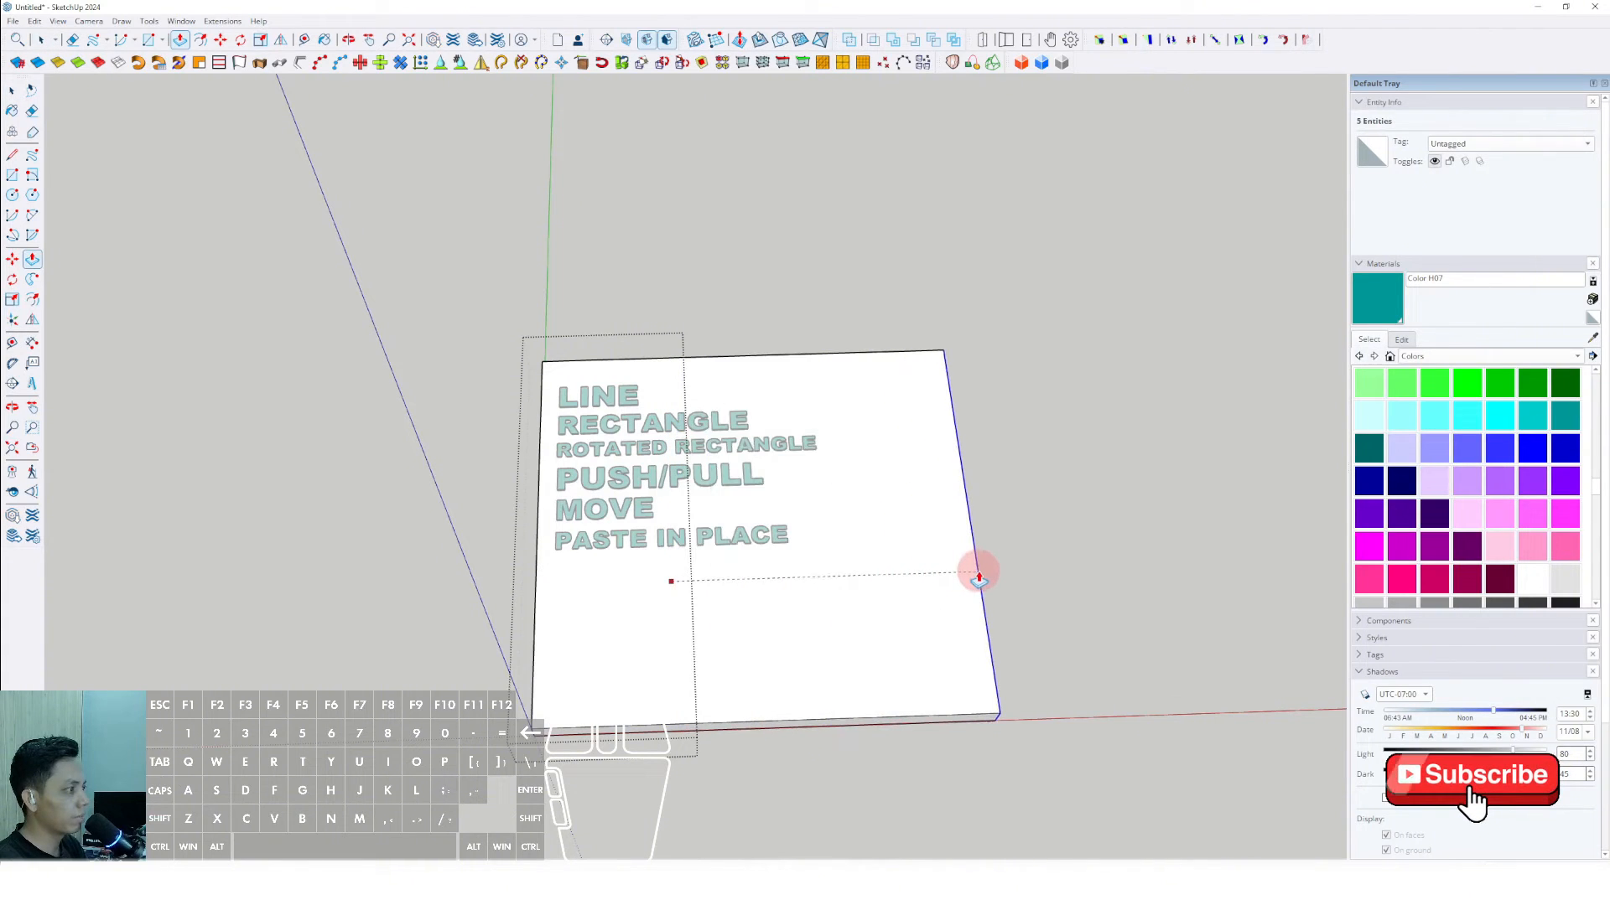
pyautogui.click(989, 564)
pyautogui.press('space')
pyautogui.click(1084, 440)
# - Examine the six teal tool-name labels on the widened slab from several angles and distances
pyautogui.scroll(3, 678, 499)
pyautogui.moveTo(664, 519); pyautogui.dragTo(647, 571, button='middle')
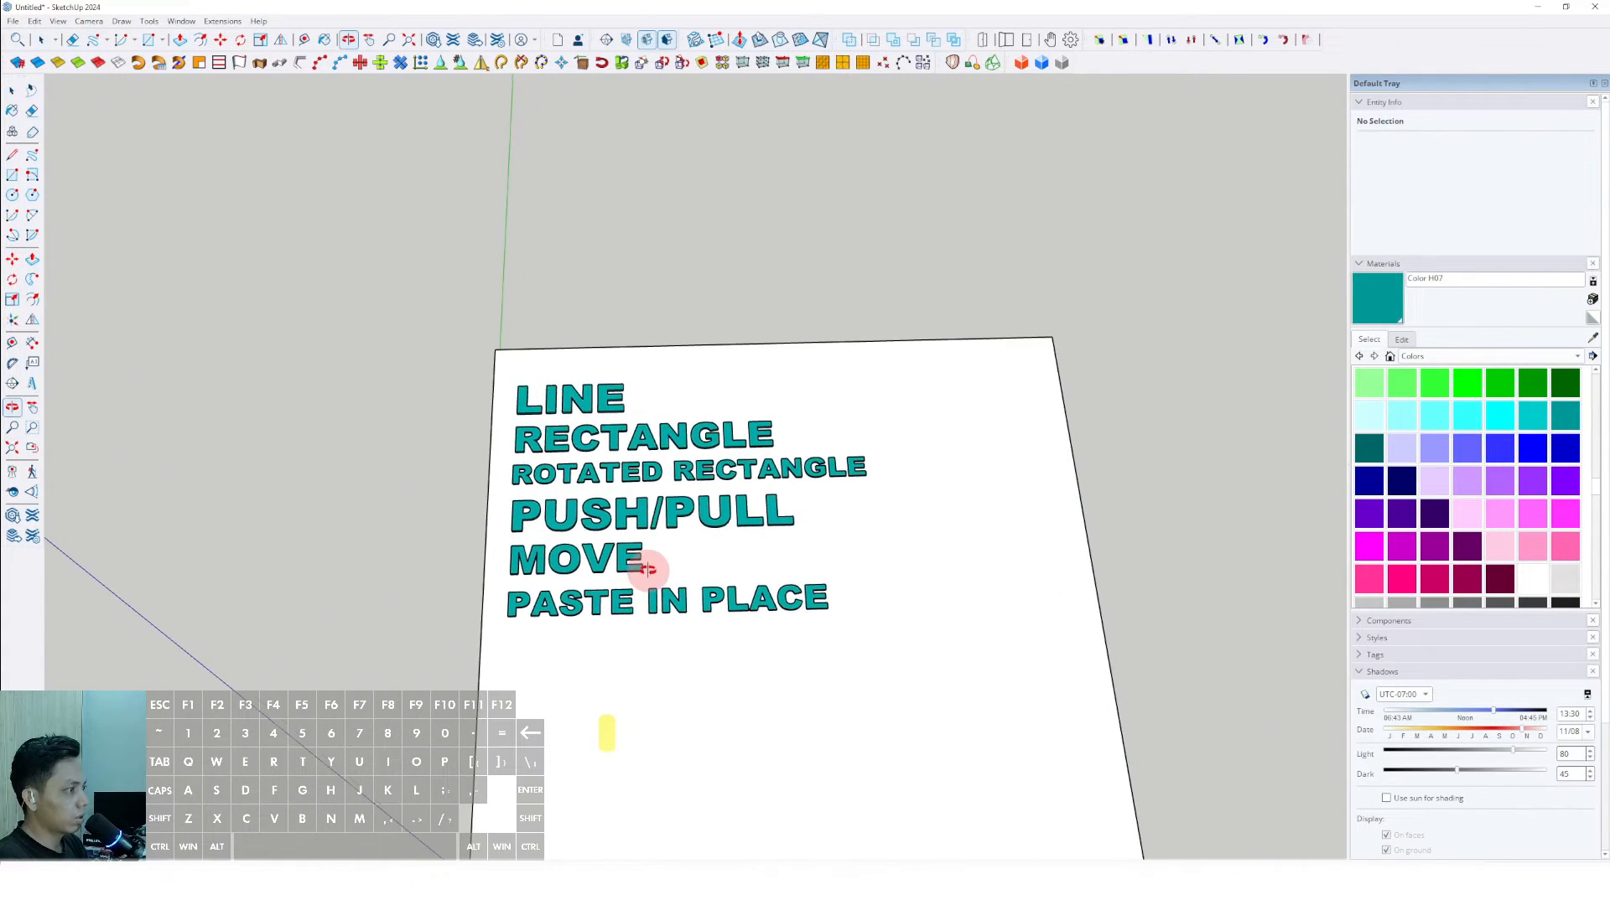
pyautogui.moveTo(846, 488); pyautogui.dragTo(773, 551, button='middle')
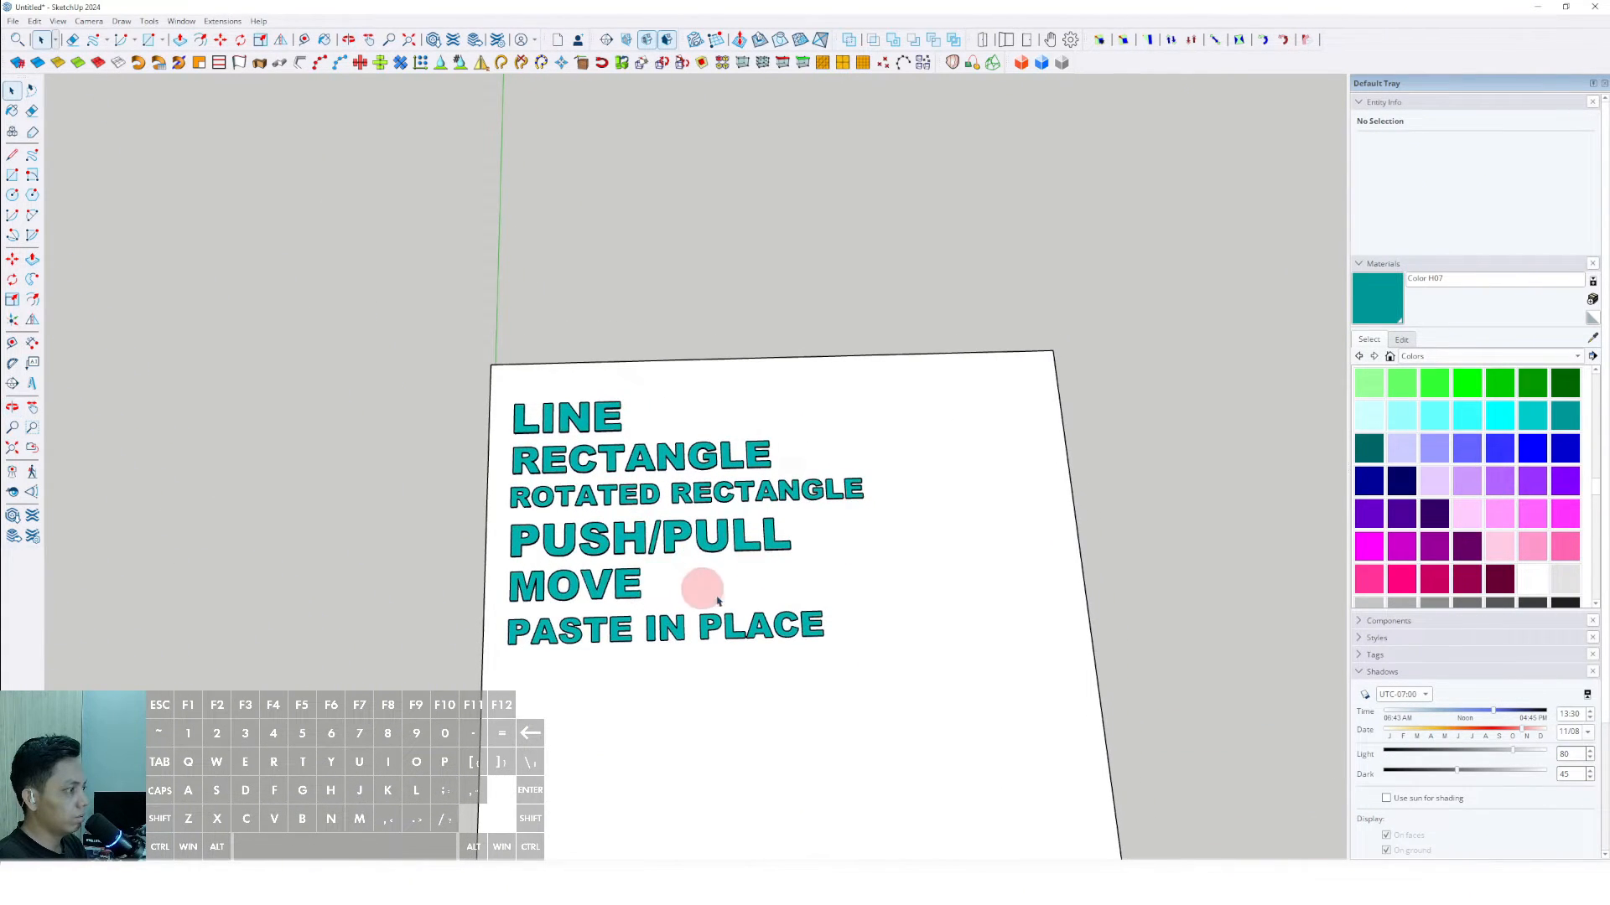
pyautogui.moveTo(718, 601); pyautogui.dragTo(721, 453, button='middle')
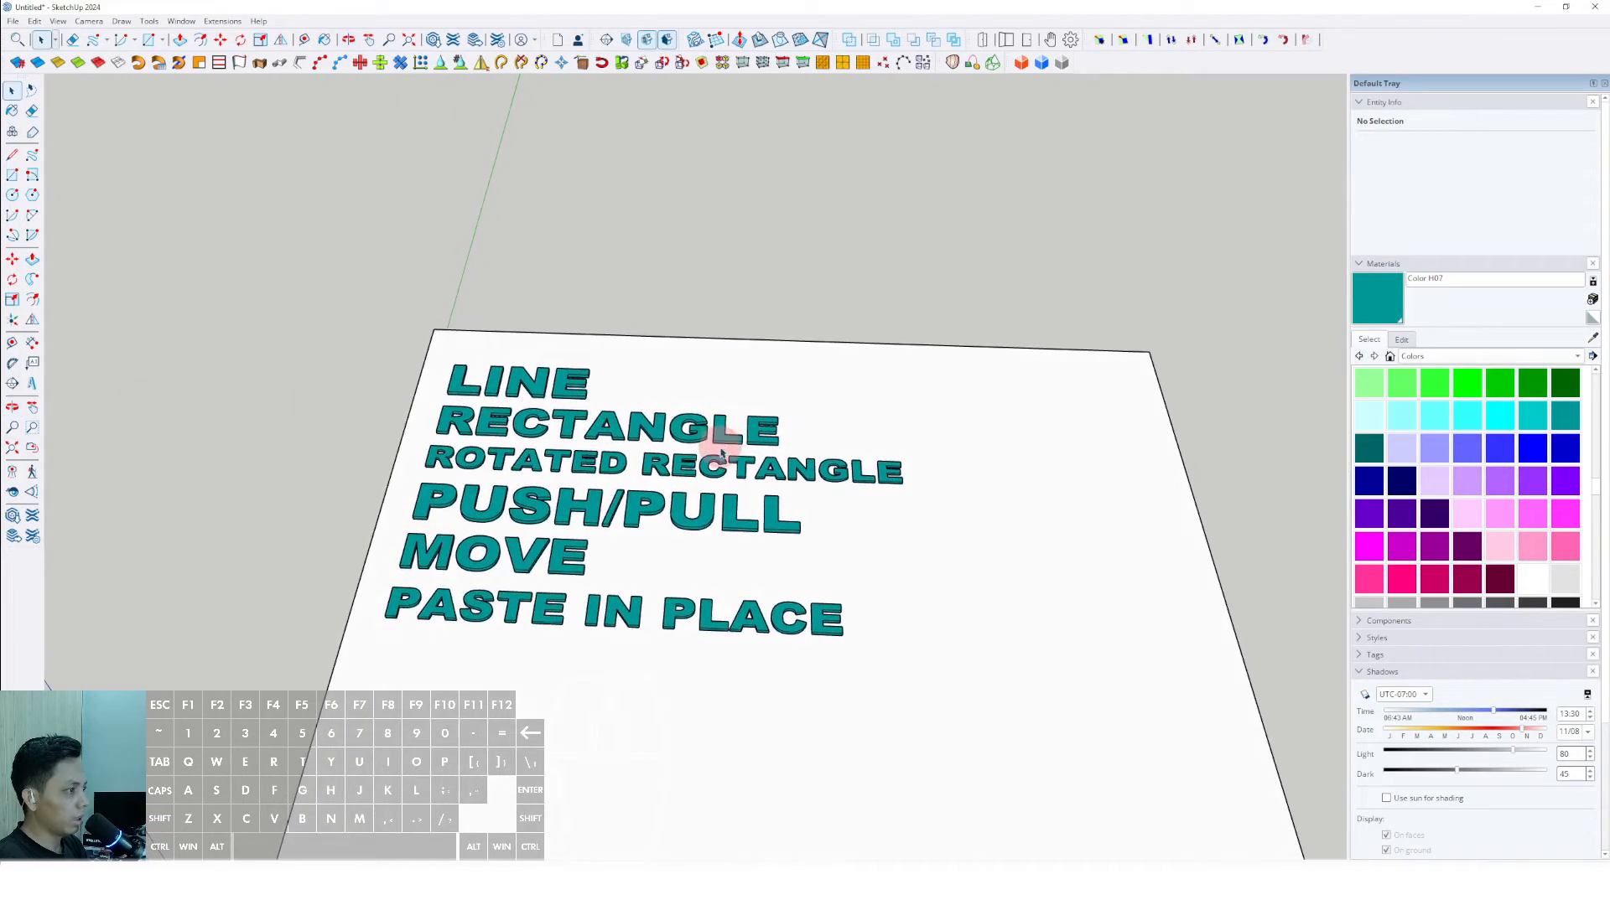
pyautogui.moveTo(650, 541); pyautogui.dragTo(617, 516, button='middle')
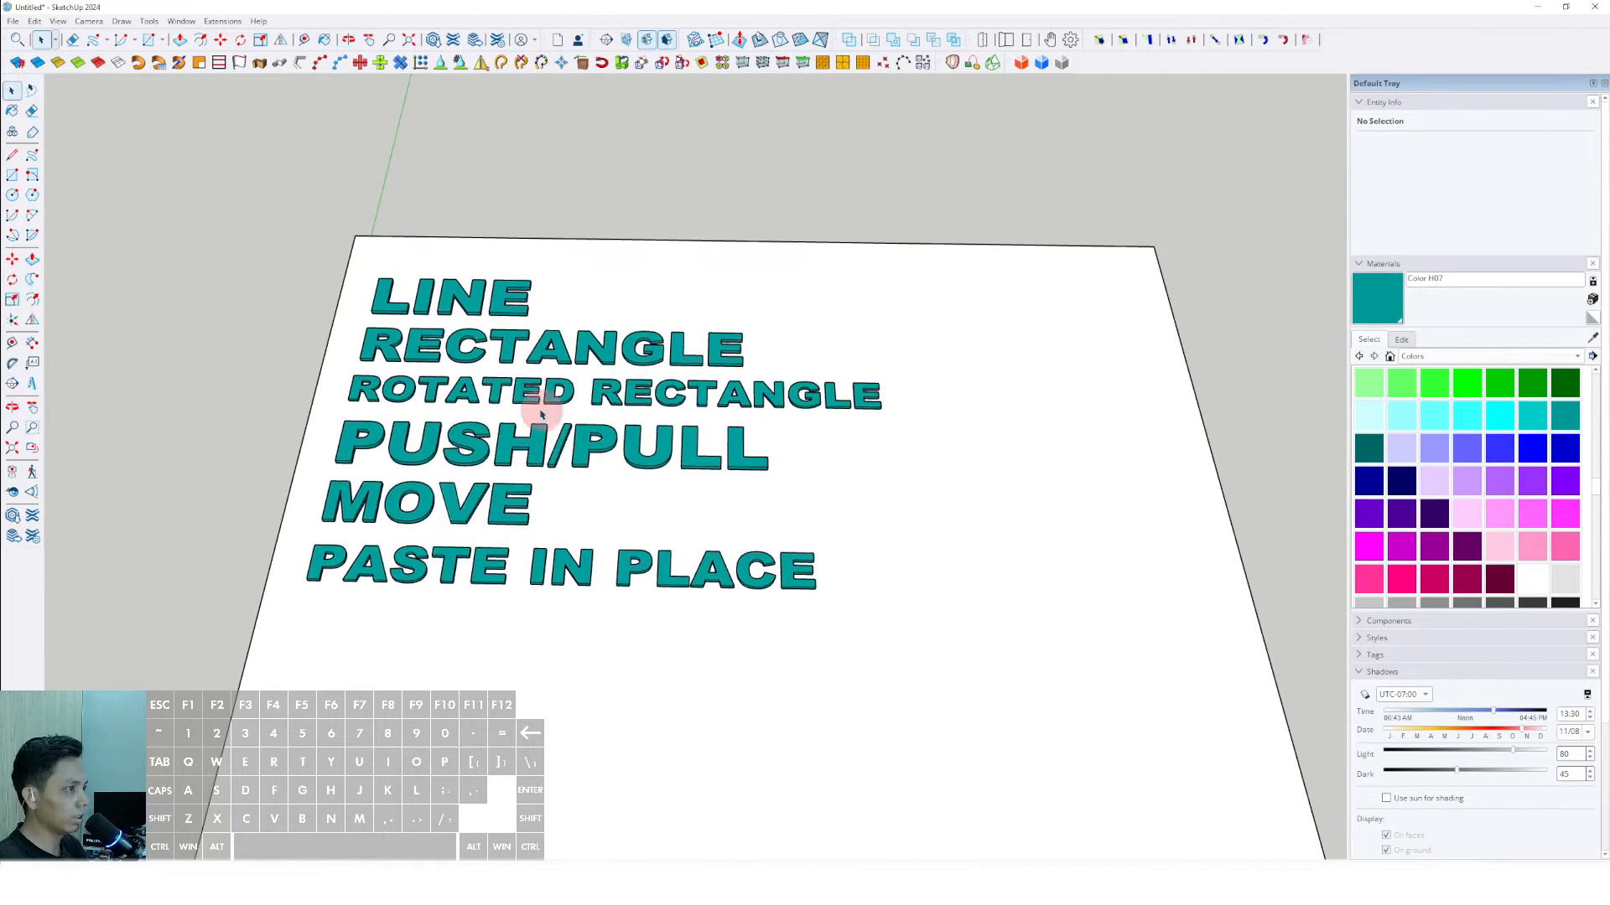
pyautogui.scroll(2, 461, 304)
pyautogui.keyDown('shift'); pyautogui.moveTo(461, 303); pyautogui.dragTo(463, 315, button='middle'); pyautogui.keyUp('shift')
pyautogui.scroll(-4, 463, 315)
# - Move all six tool-name labels together toward the slab's near edge, leaving room for a heading above LINE
pyautogui.moveTo(308, 248); pyautogui.dragTo(927, 539)
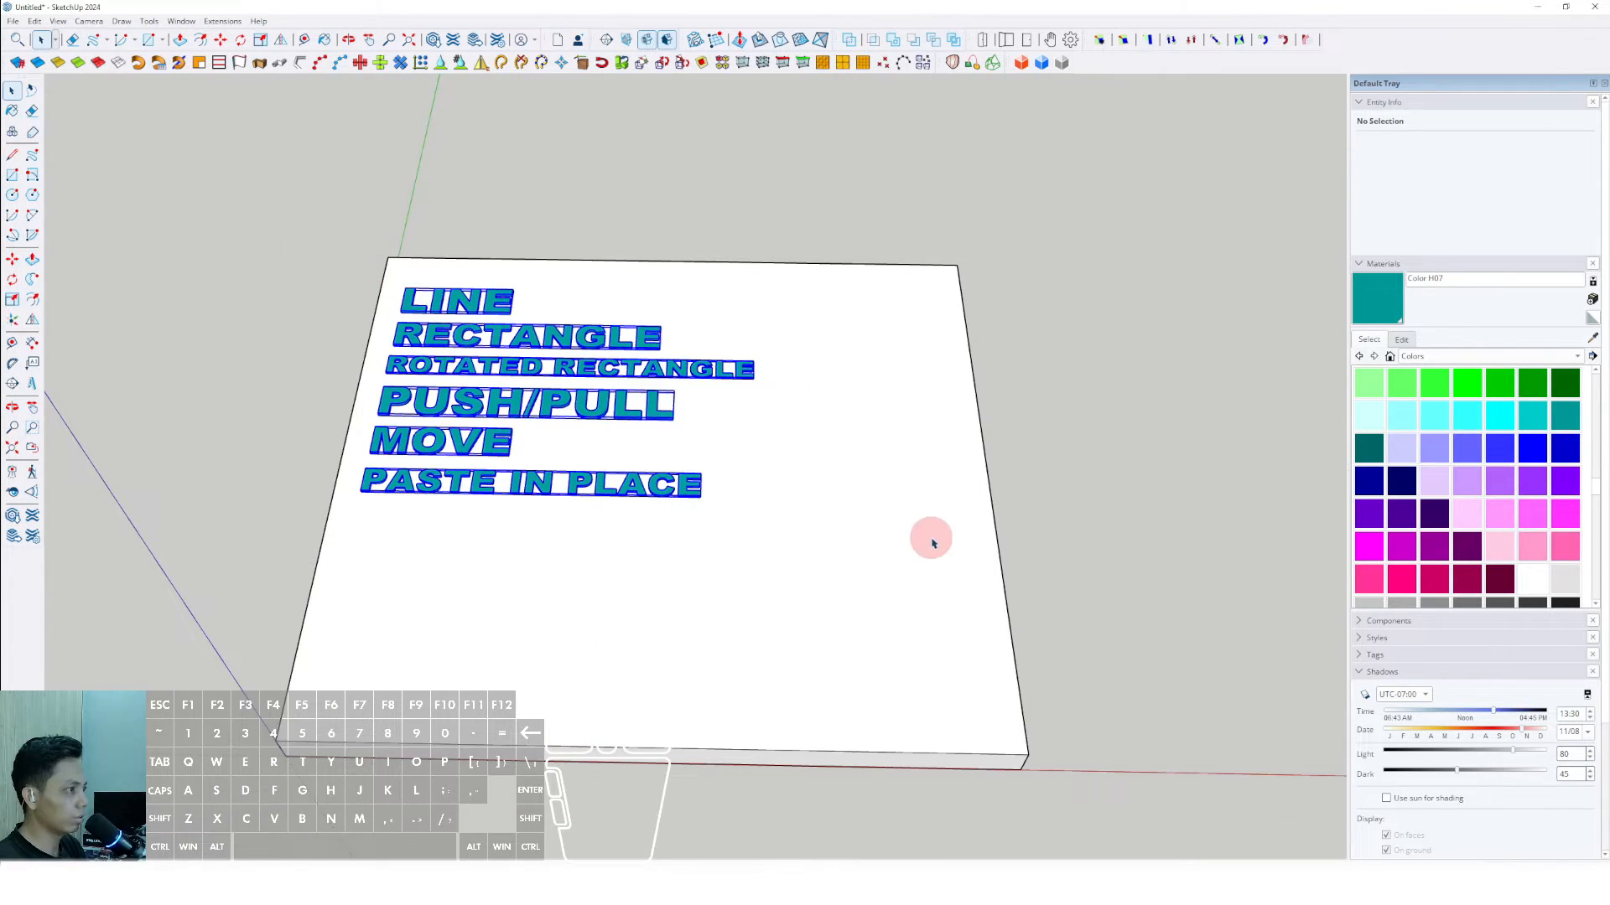
pyautogui.press('m')
pyautogui.click(978, 413)
pyautogui.keyDown('shift'); pyautogui.click(980, 463); pyautogui.keyUp('shift')
pyautogui.press('space')
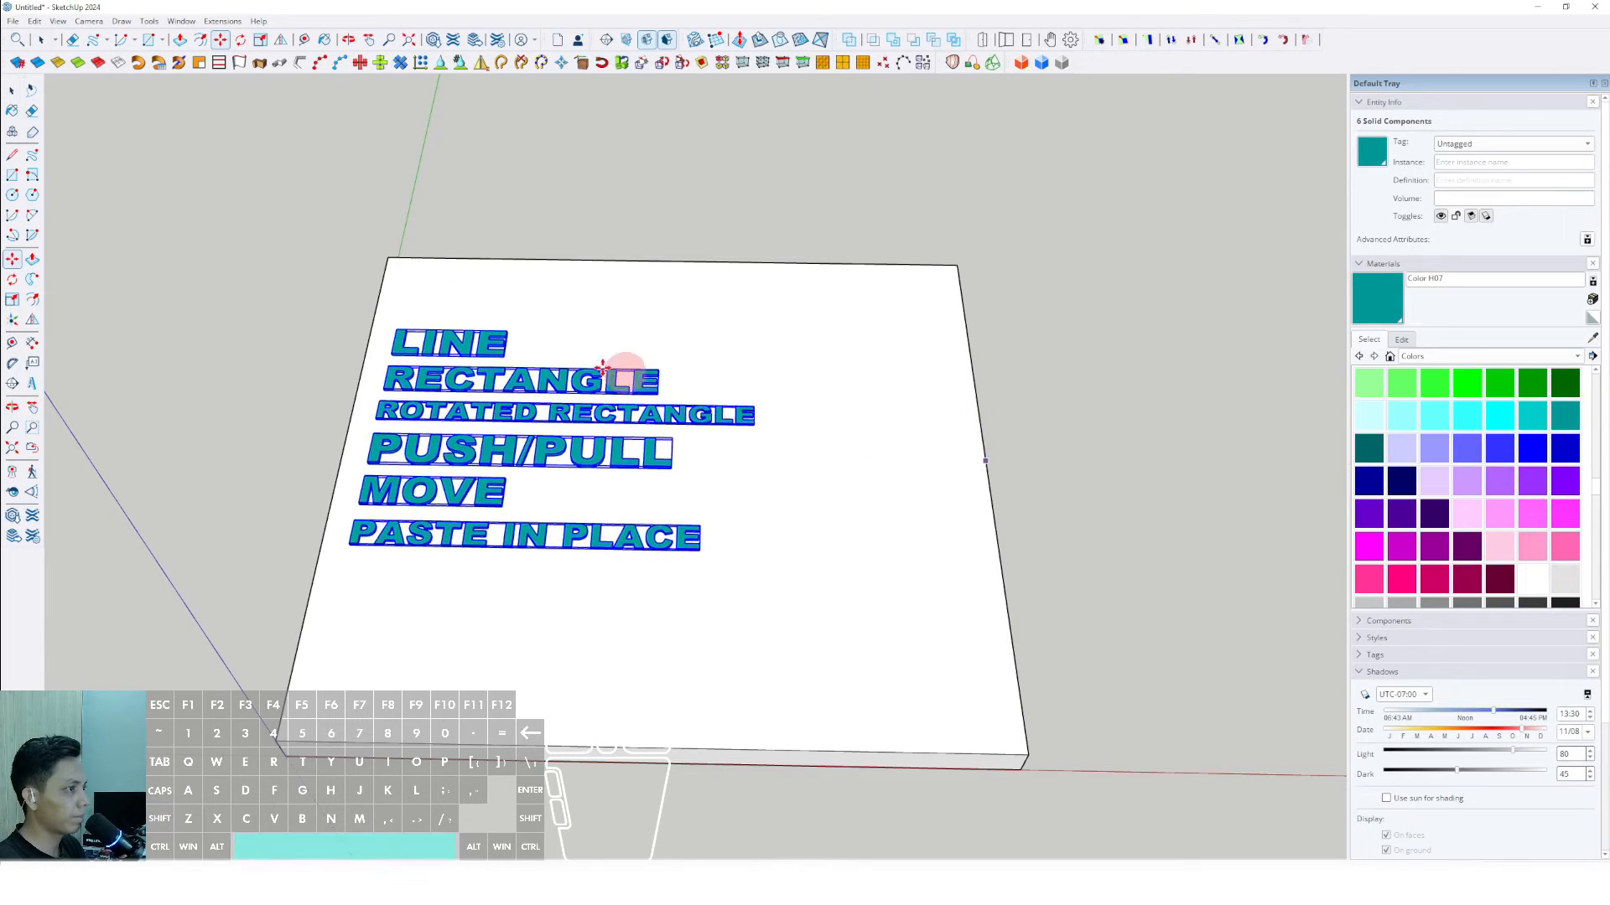
pyautogui.click(561, 235)
# - Place the 3D text "MY SHORTCUT" in Arial Black, 254 mm high and extruded 25 mm, above the tool-name labels
pyautogui.scroll(3, 513, 410)
pyautogui.moveTo(309, 390); pyautogui.dragTo(281, 374, button='middle')
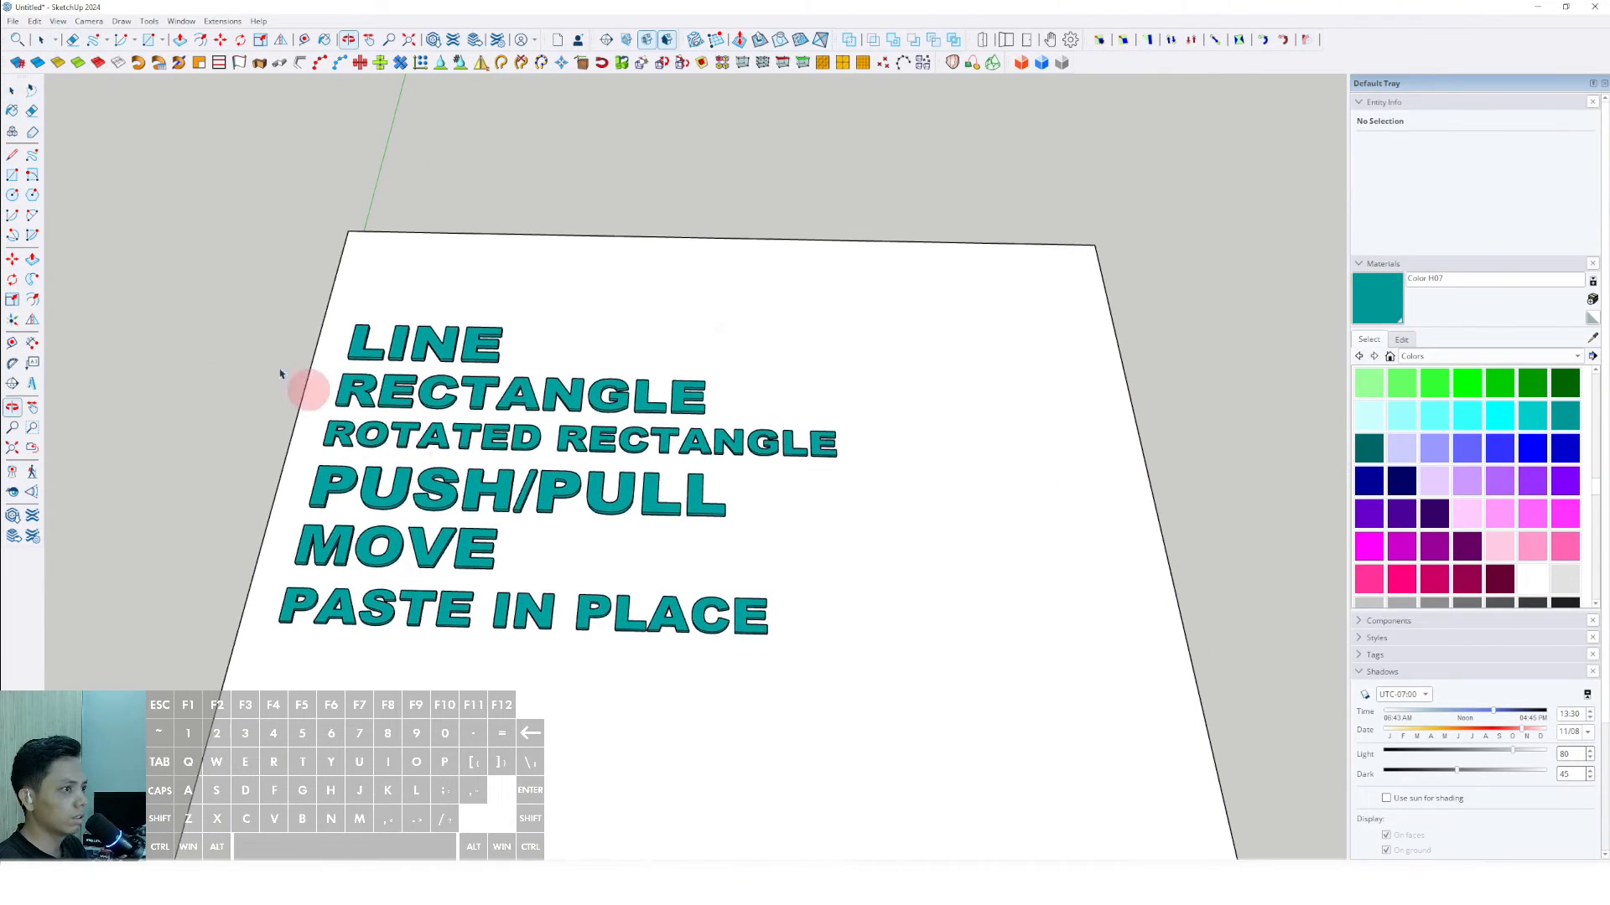
pyautogui.click(32, 384)
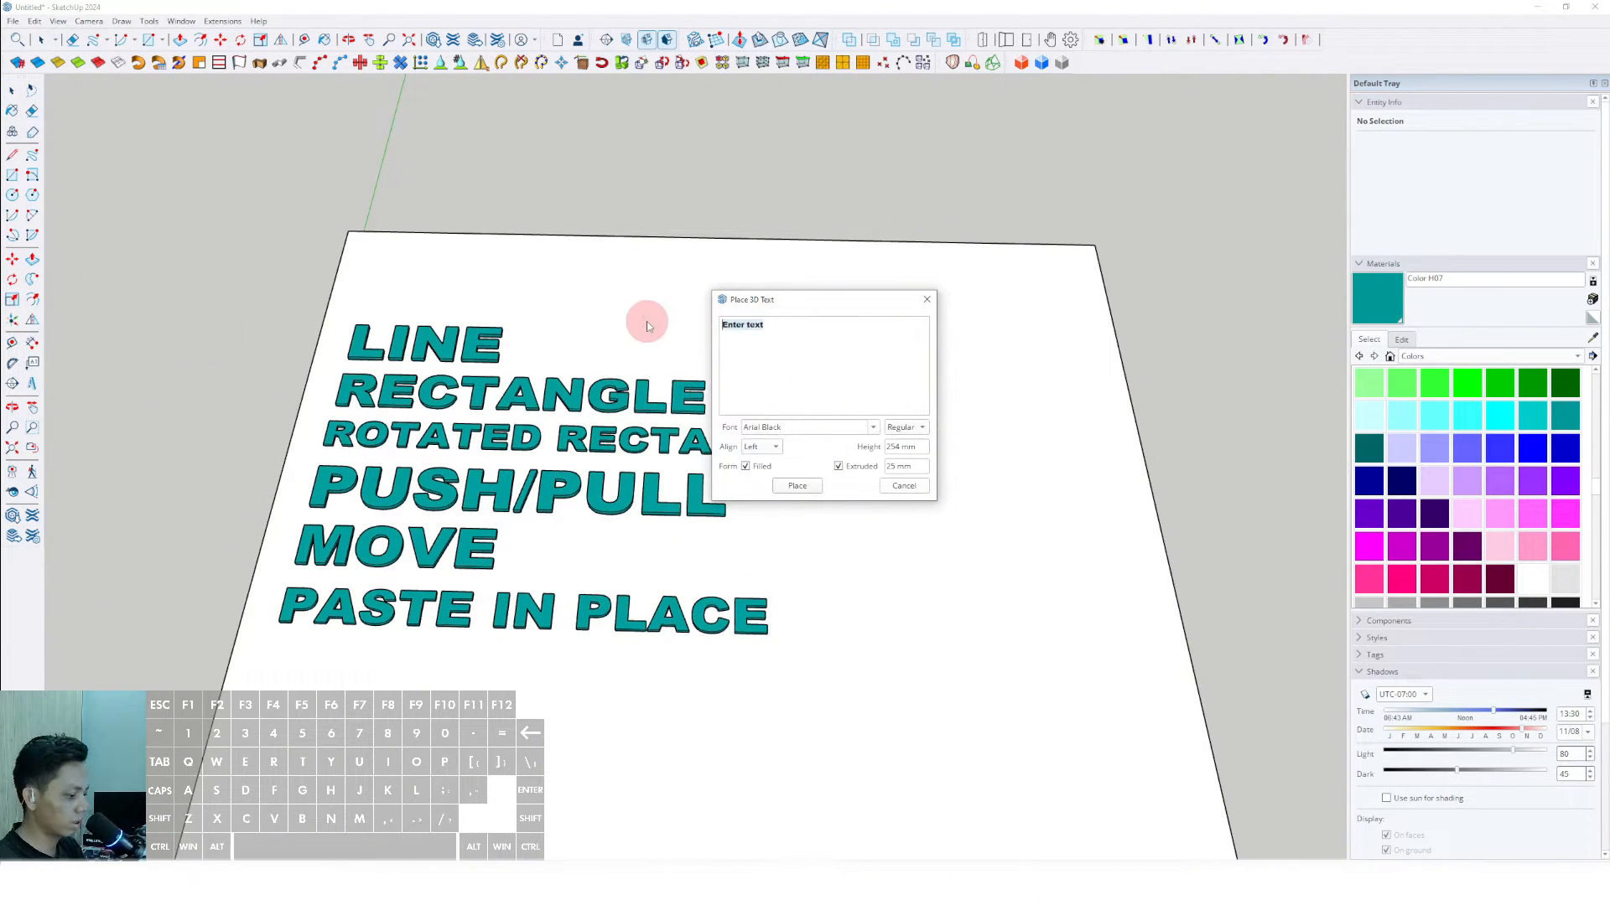
pyautogui.write('MY')
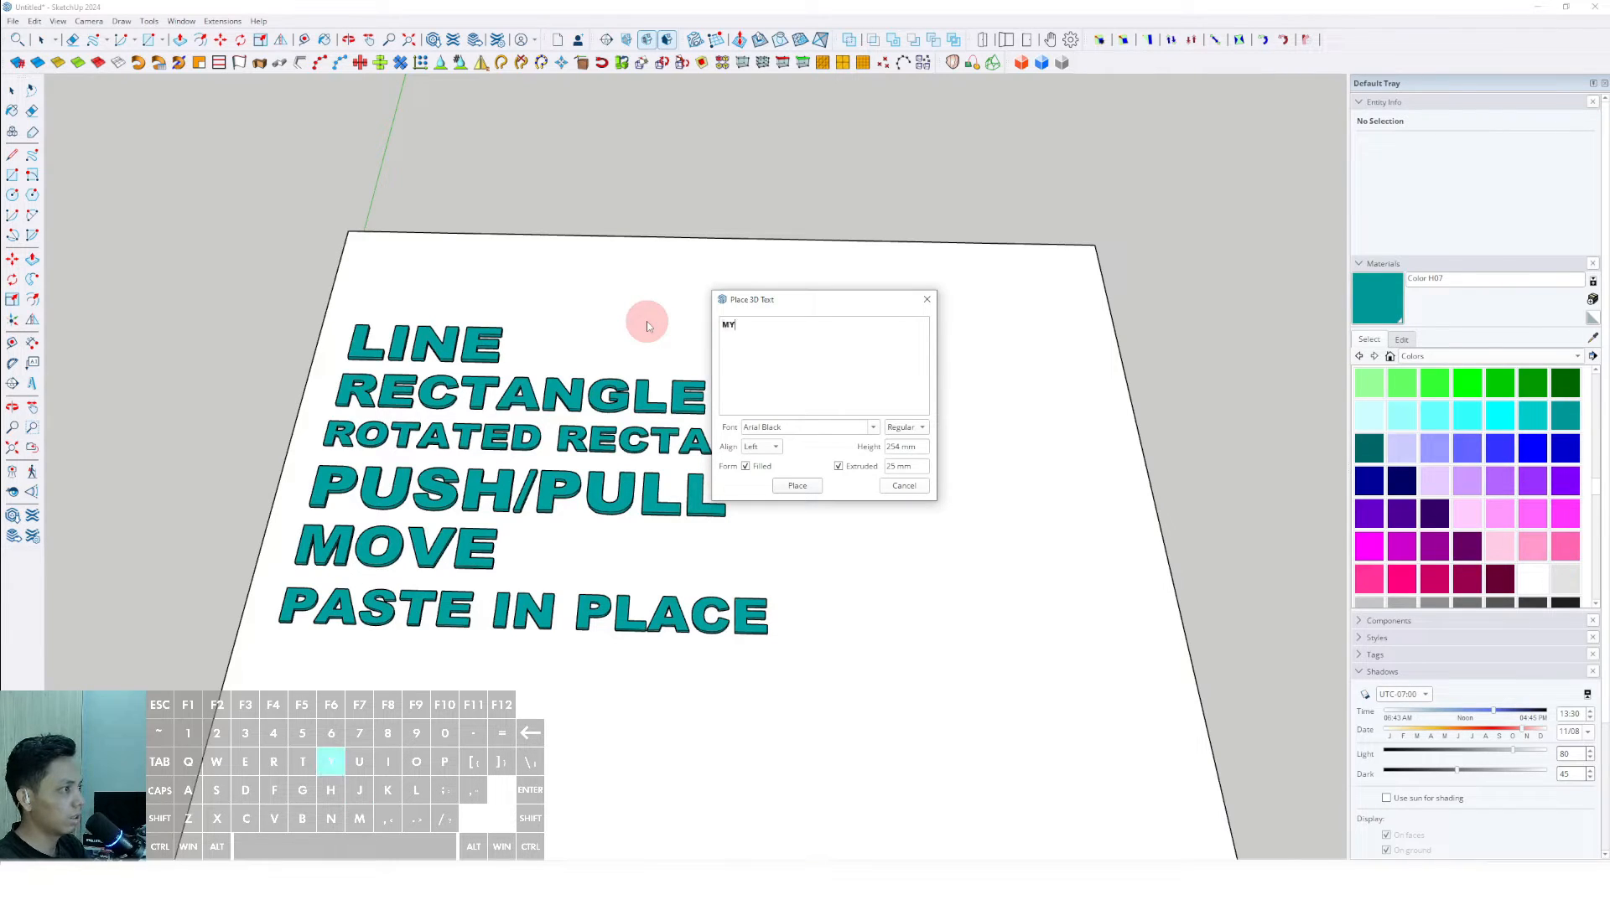
pyautogui.write(' SHORTCUT')
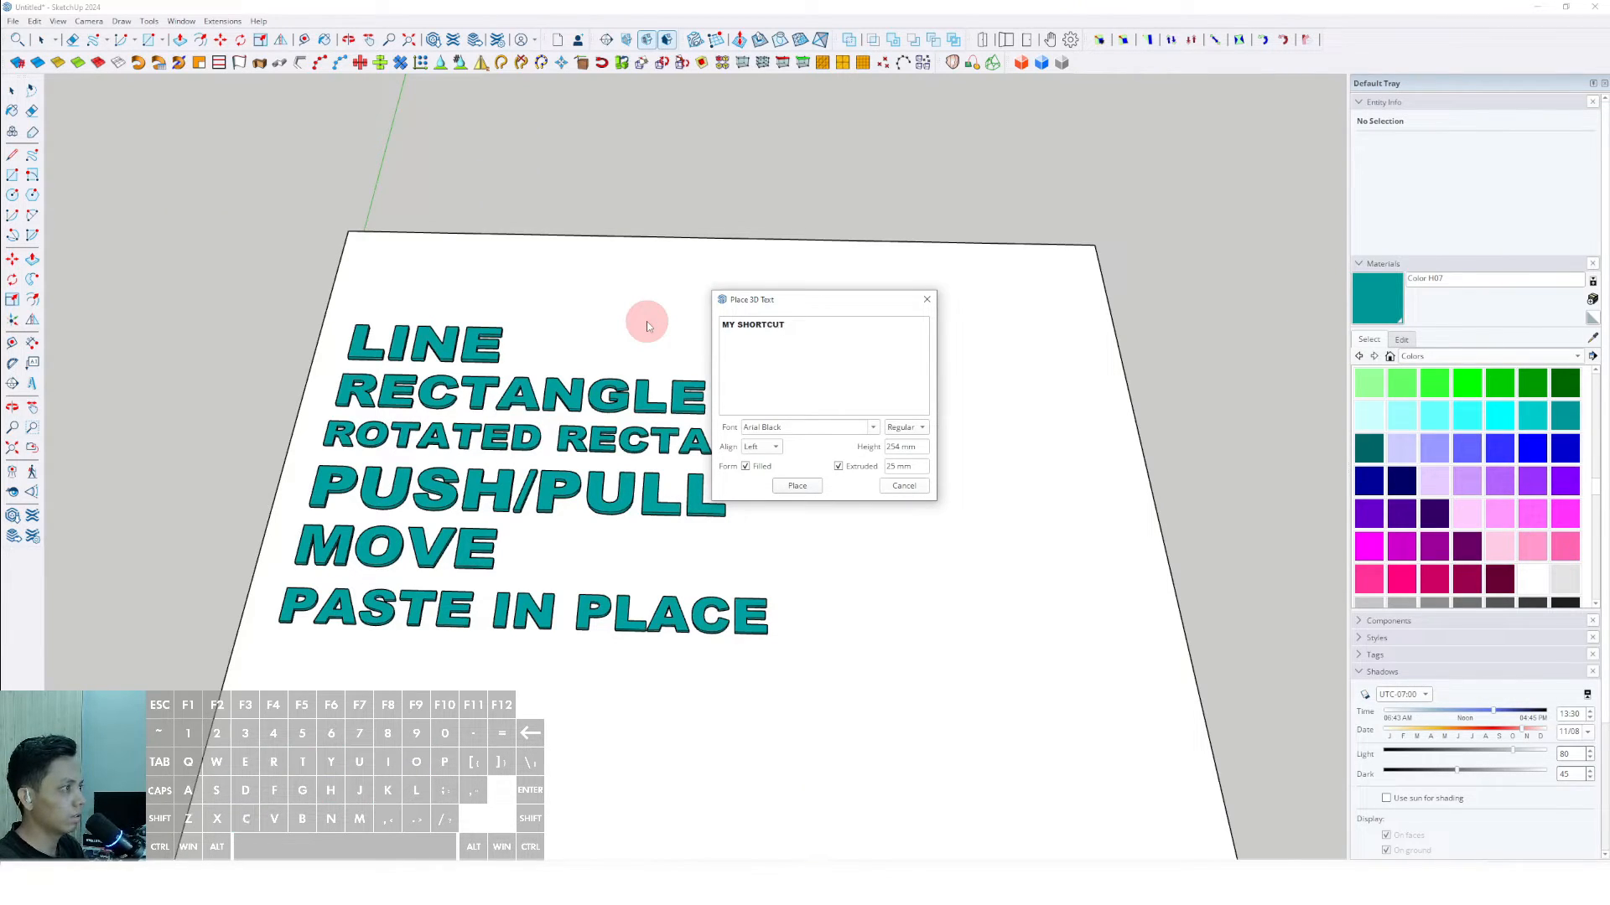
pyautogui.click(797, 486)
pyautogui.click(557, 266)
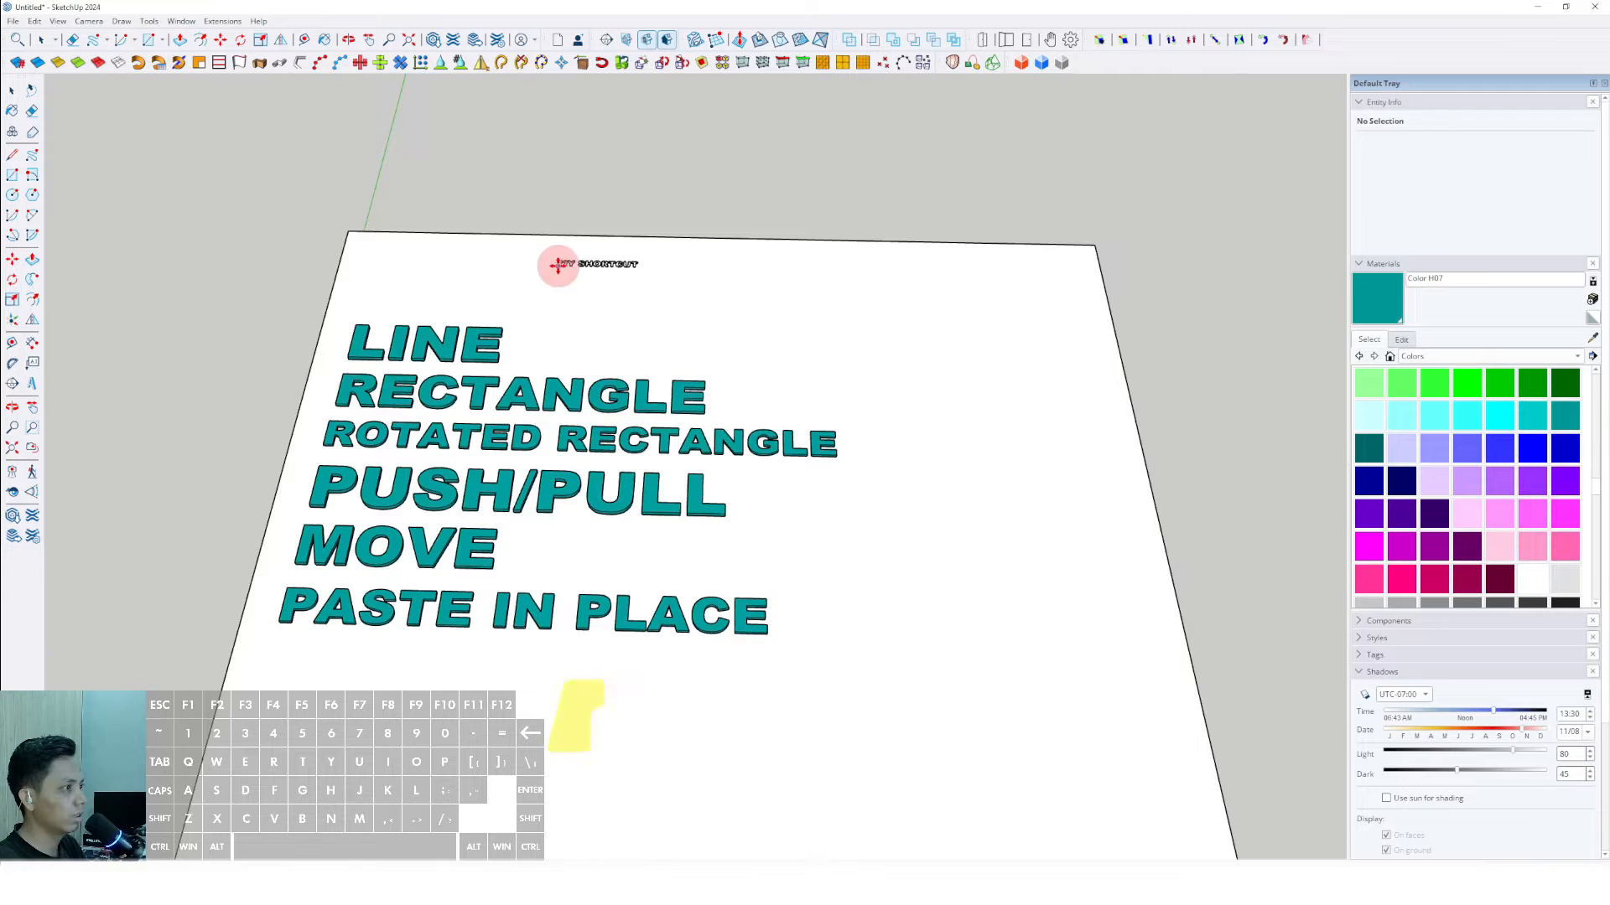
pyautogui.click(654, 298)
# - Scale the MY SHORTCUT heading up uniformly to a bit more than half the slab's width
pyautogui.press('space')
pyautogui.press('s')
pyautogui.moveTo(740, 302); pyautogui.dragTo(1111, 350)
# - Move the MY SHORTCUT heading to the slab's far edge above LINE and paint it teal with Color H07
pyautogui.press('m')
pyautogui.moveTo(1018, 380); pyautogui.dragTo(709, 337)
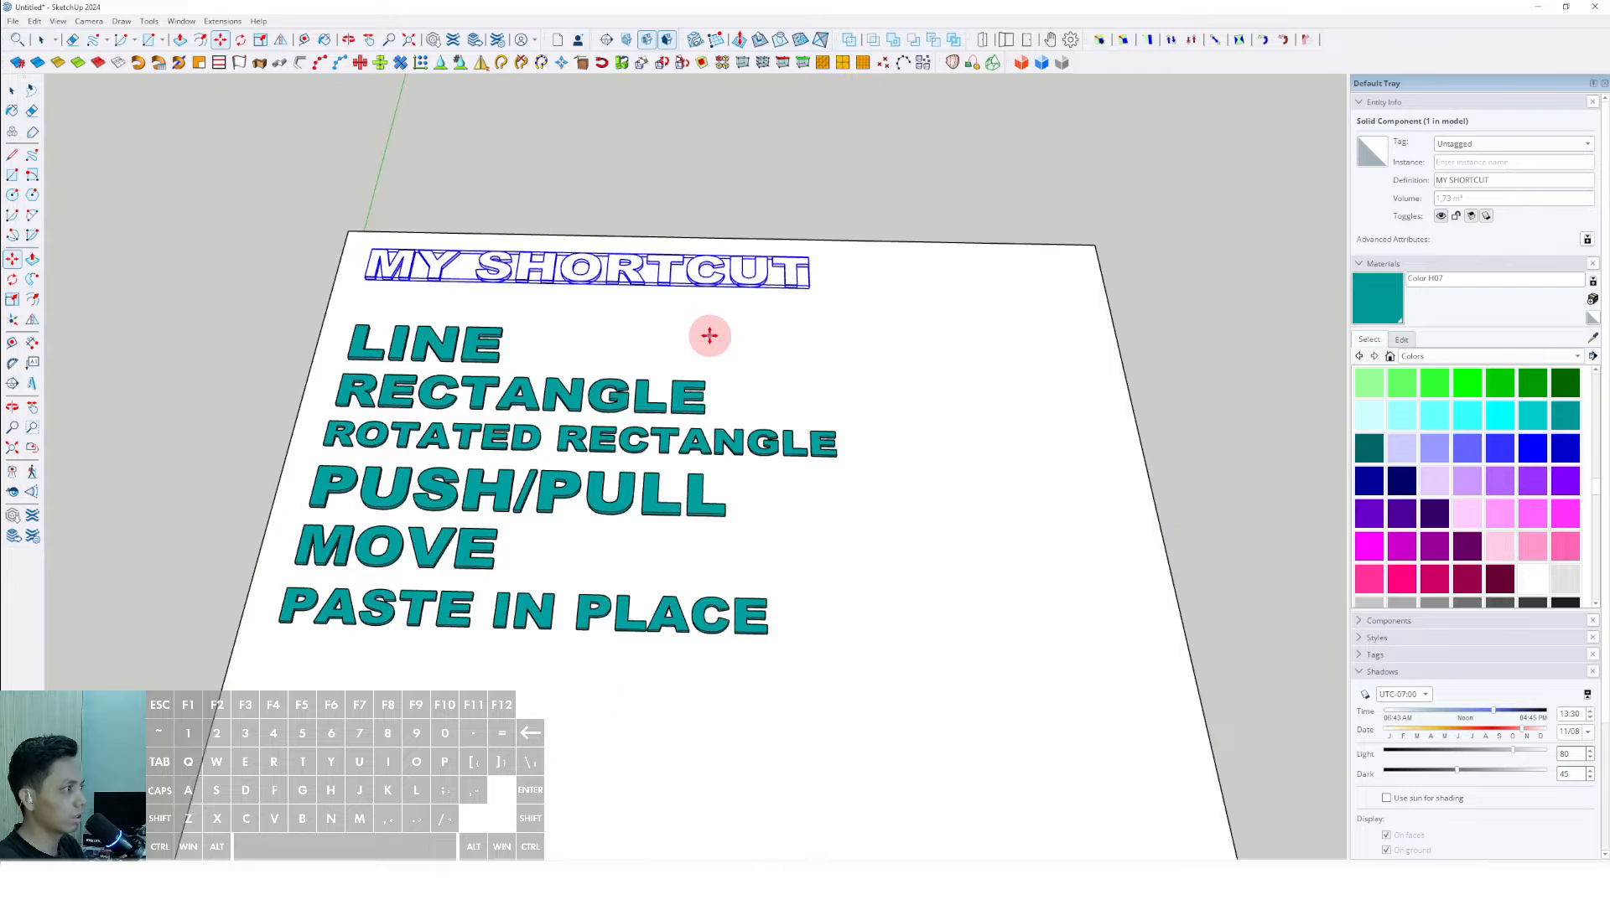
pyautogui.click(669, 280)
pyautogui.scroll(-2, 668, 280)
pyautogui.moveTo(695, 341); pyautogui.dragTo(721, 537, button='middle')
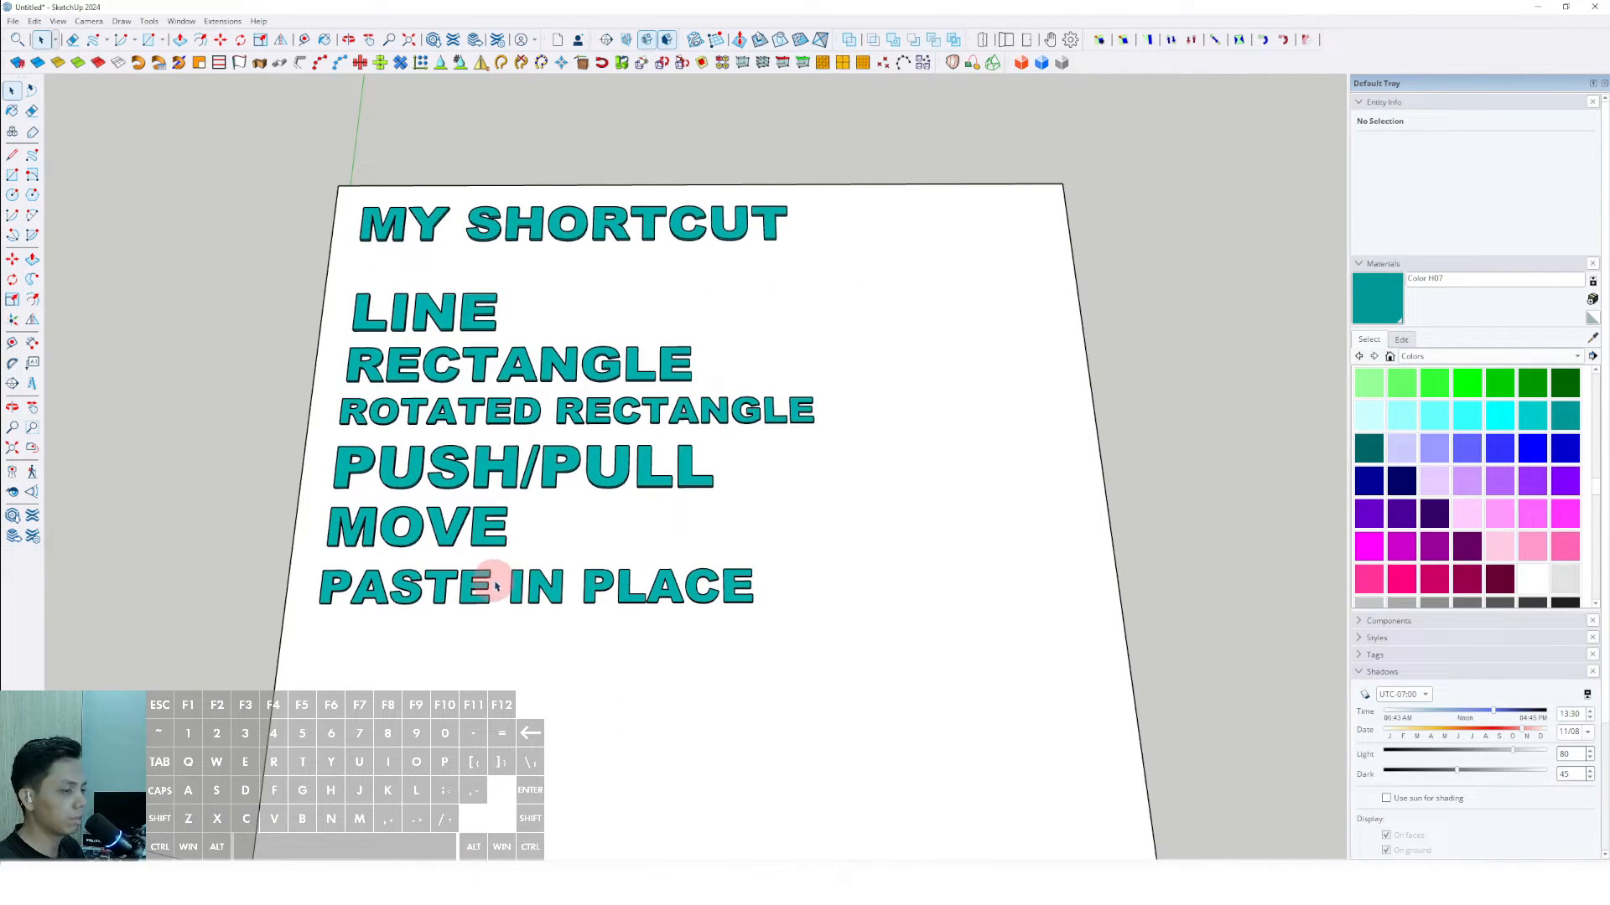
# - Place the 3D text "DELETE" in Arial Black, 254 mm high and extruded 25 mm, below the PASTE IN PLACE label
pyautogui.moveTo(494, 587)
pyautogui.mouseDown(button='middle')
pyautogui.moveTo(514, 575)
pyautogui.moveTo(503, 564)
pyautogui.moveTo(470, 572)
pyautogui.mouseUp(button='middle')
pyautogui.scroll(2, 481, 549)
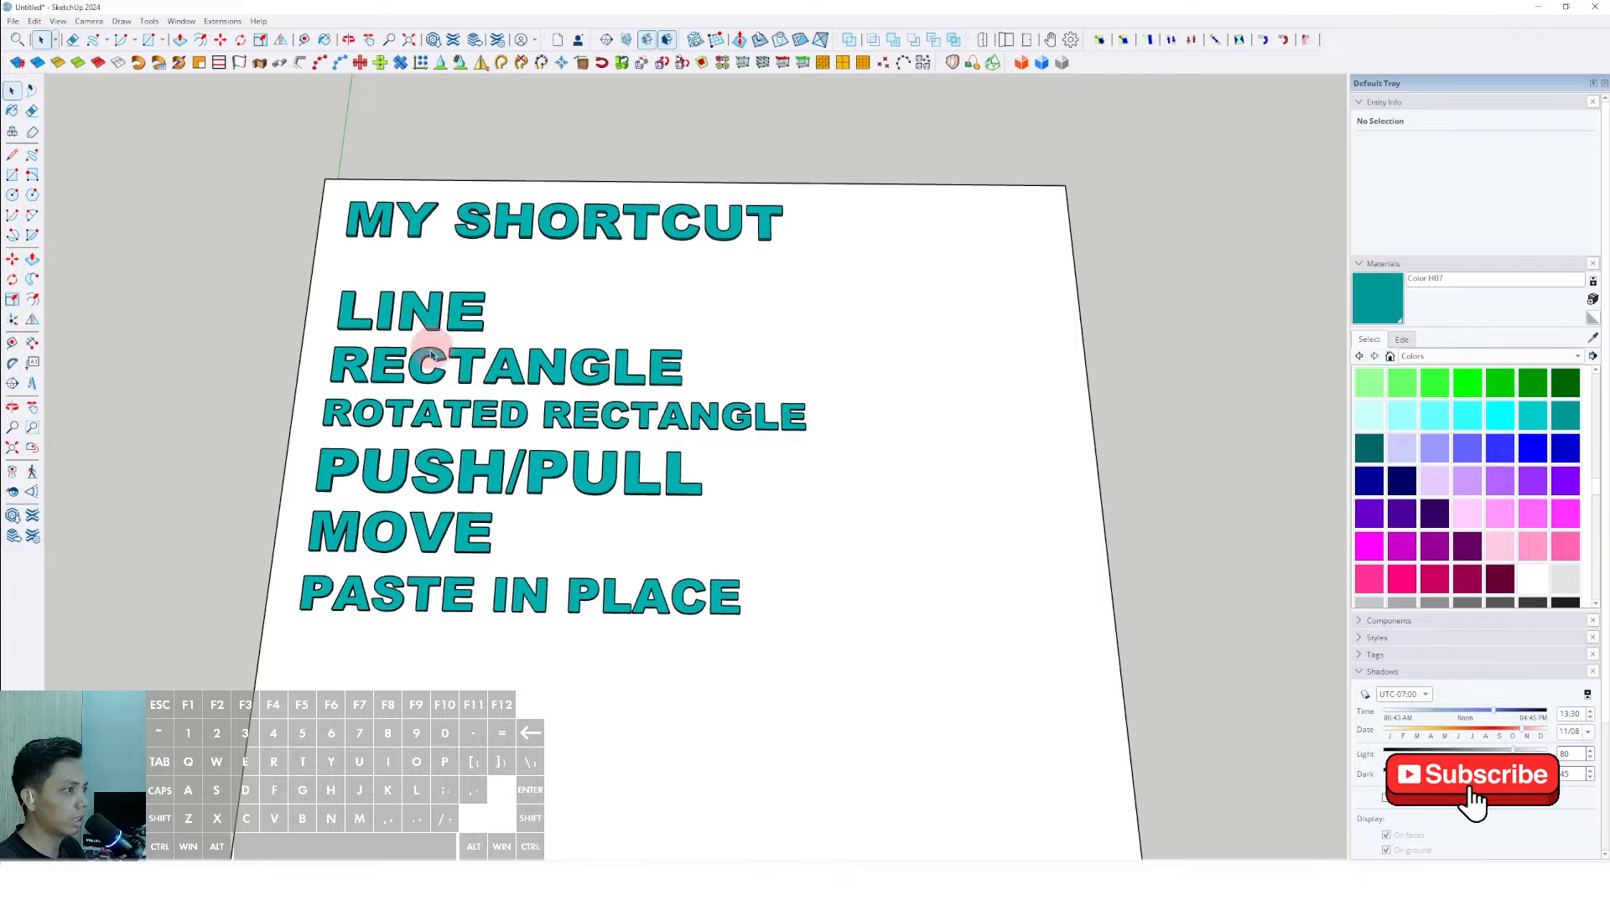
pyautogui.keyDown('shift'); pyautogui.moveTo(419, 593); pyautogui.dragTo(424, 560, button='middle'); pyautogui.keyUp('shift')
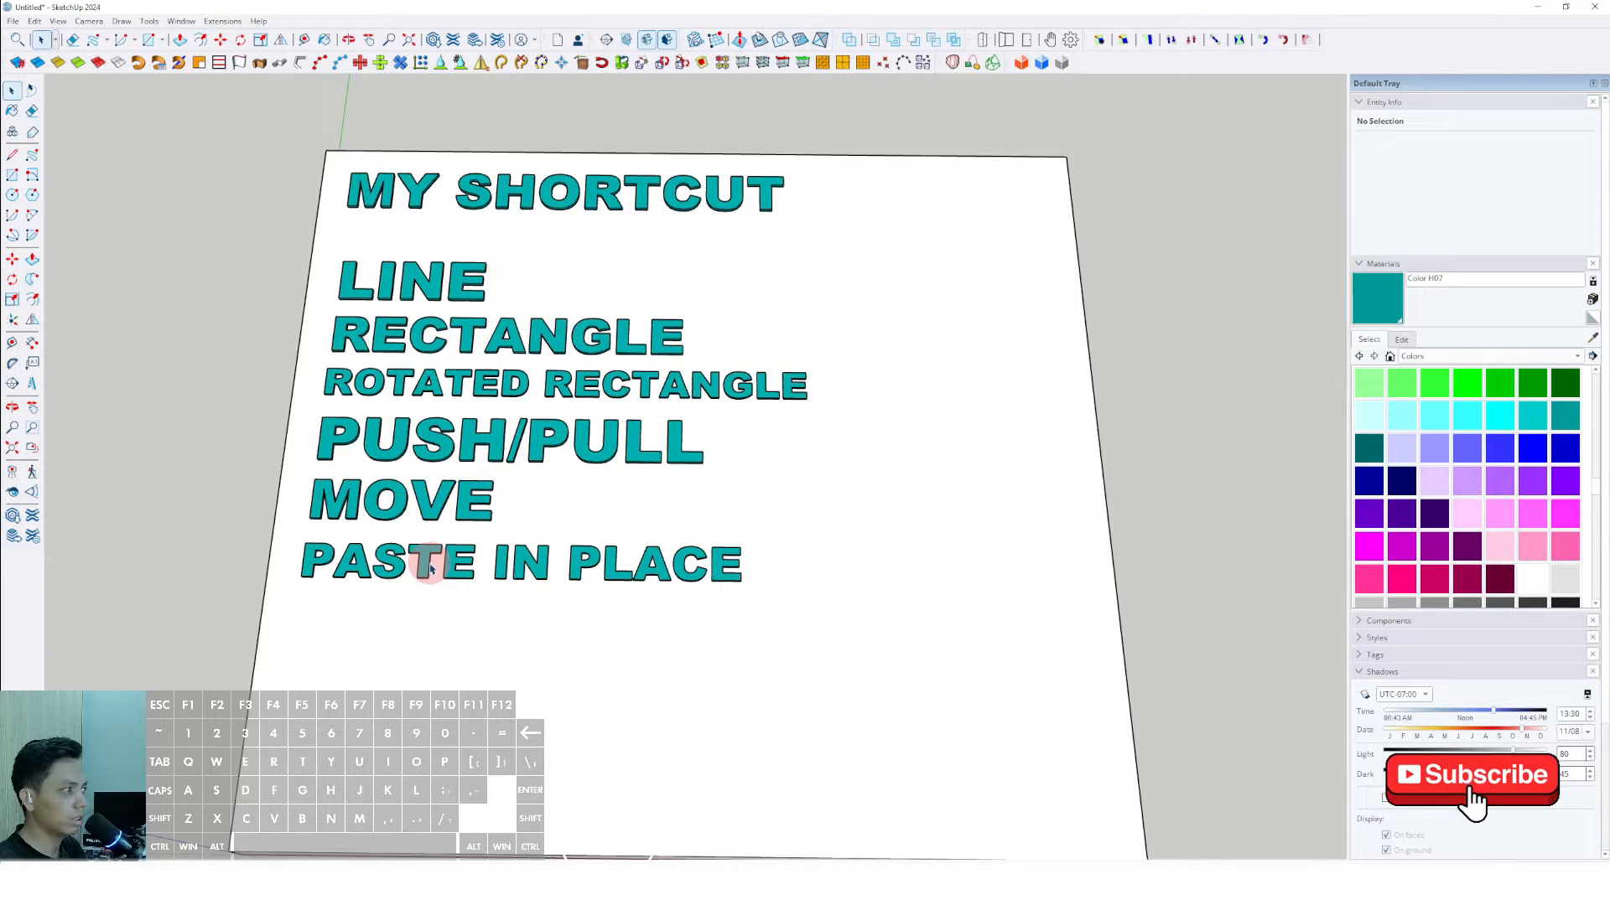
pyautogui.moveTo(431, 570); pyautogui.dragTo(465, 546, button='middle')
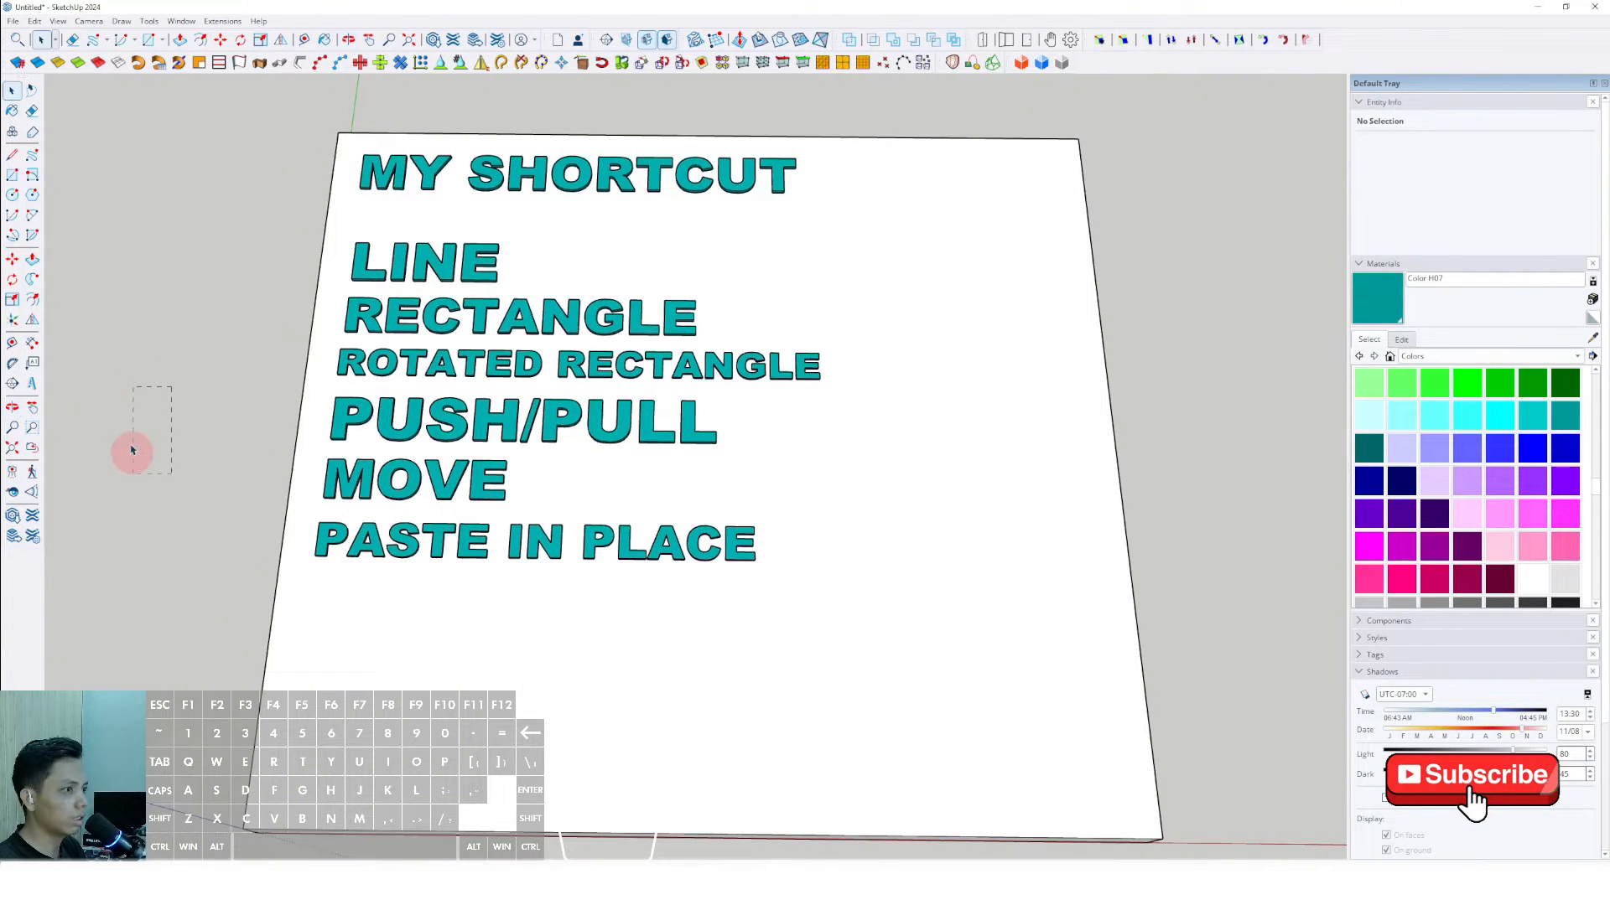
pyautogui.click(32, 383)
pyautogui.click(743, 327)
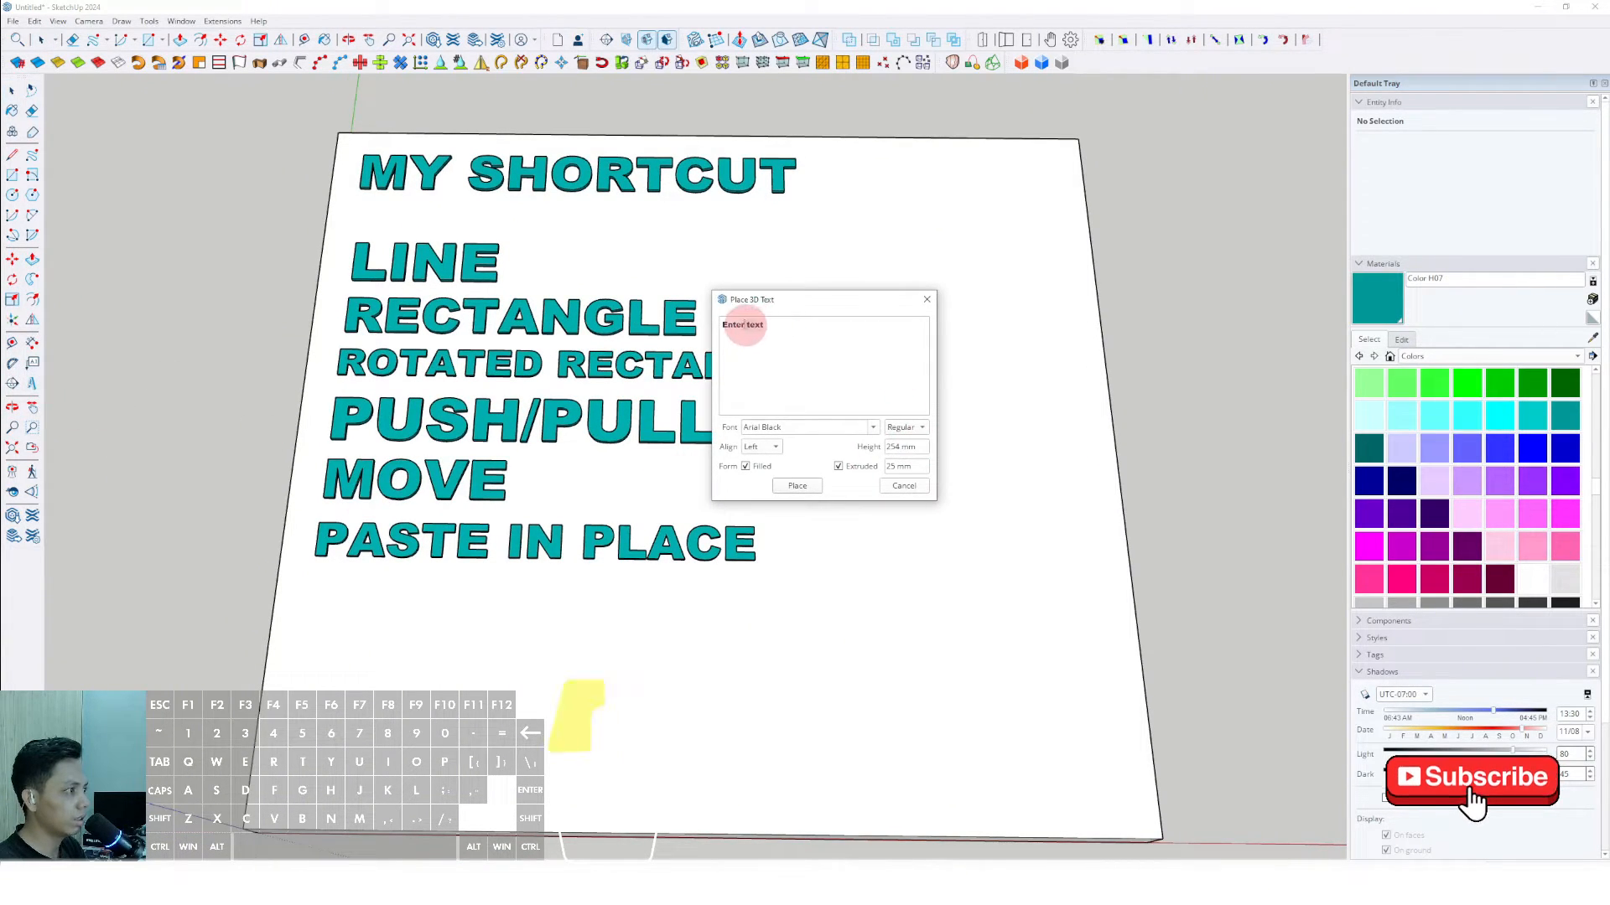
pyautogui.write('E')
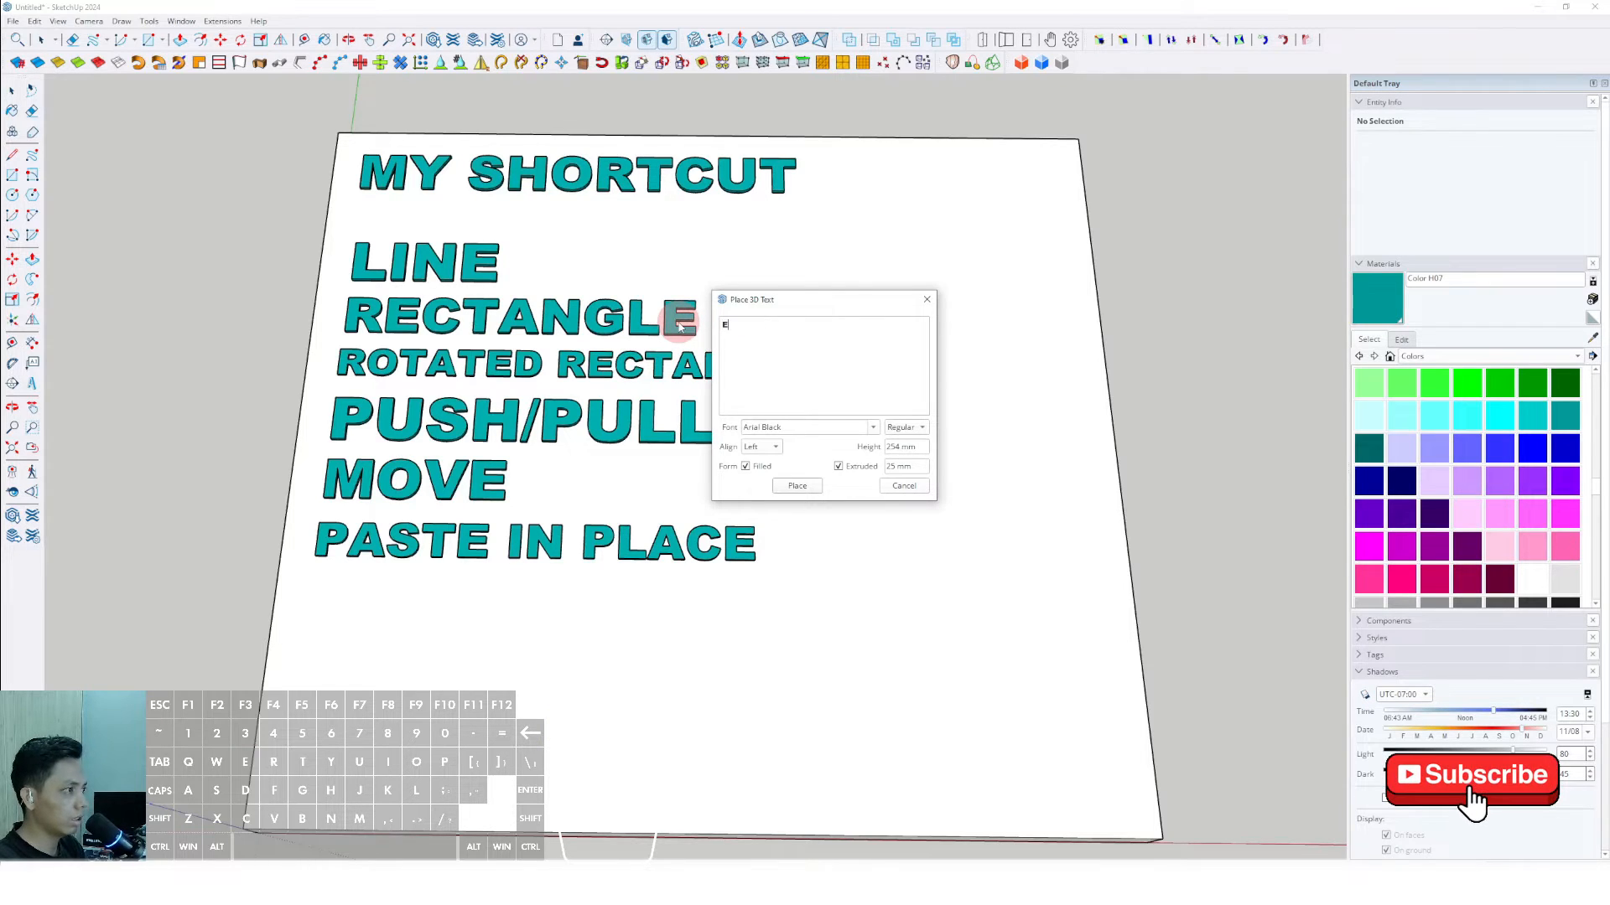
pyautogui.press('BackSpace')
pyautogui.write('DELE')
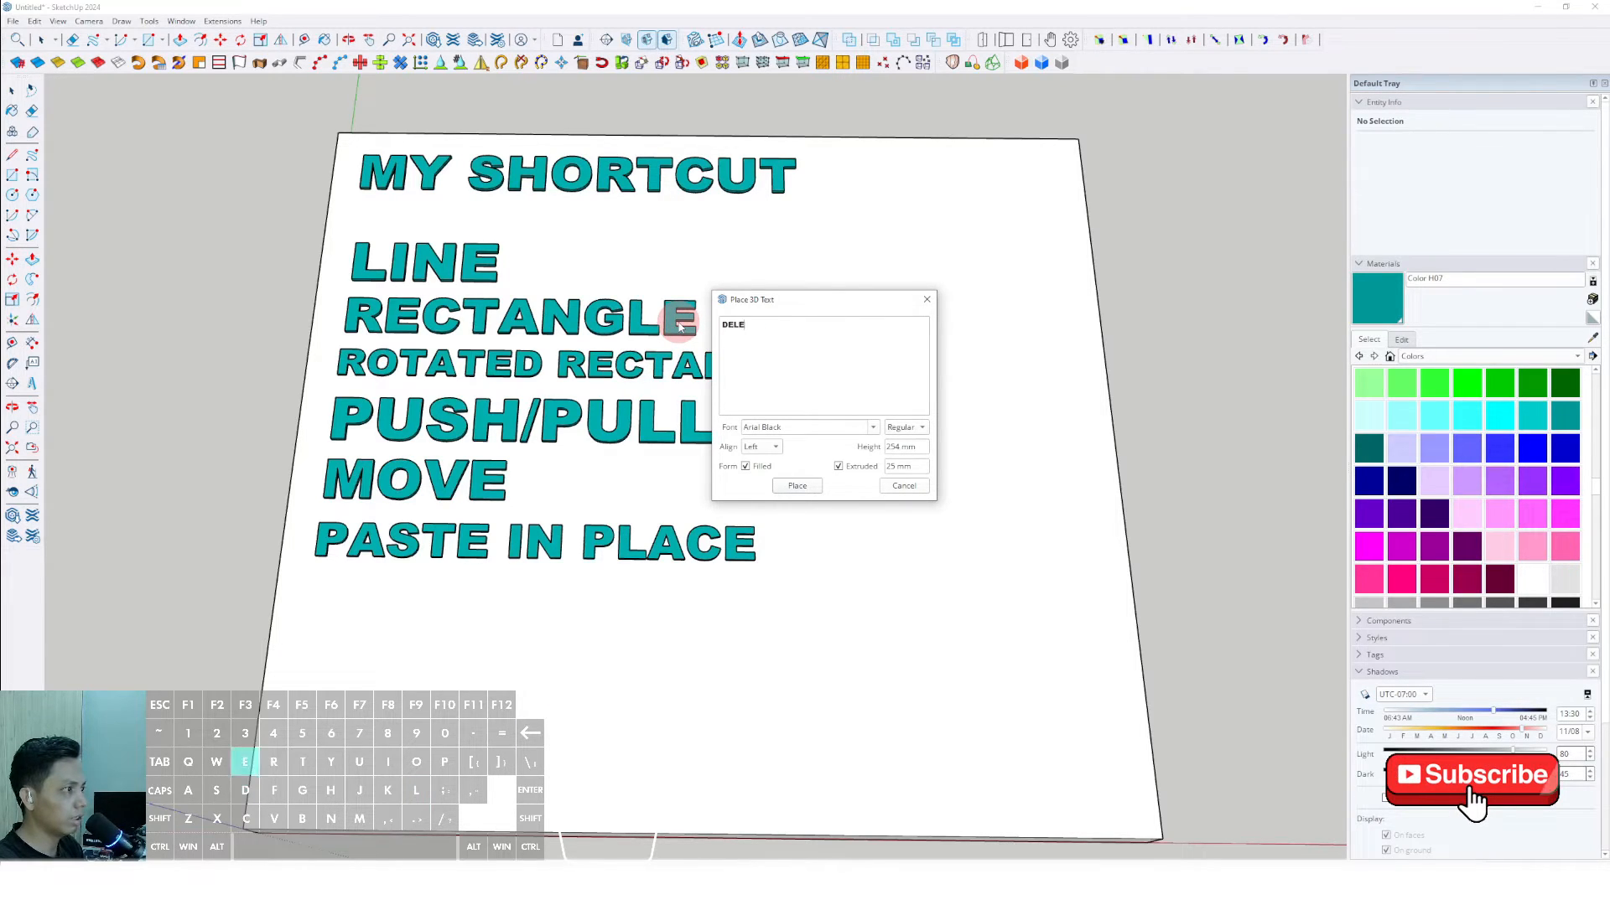
pyautogui.write('TE')
pyautogui.click(795, 486)
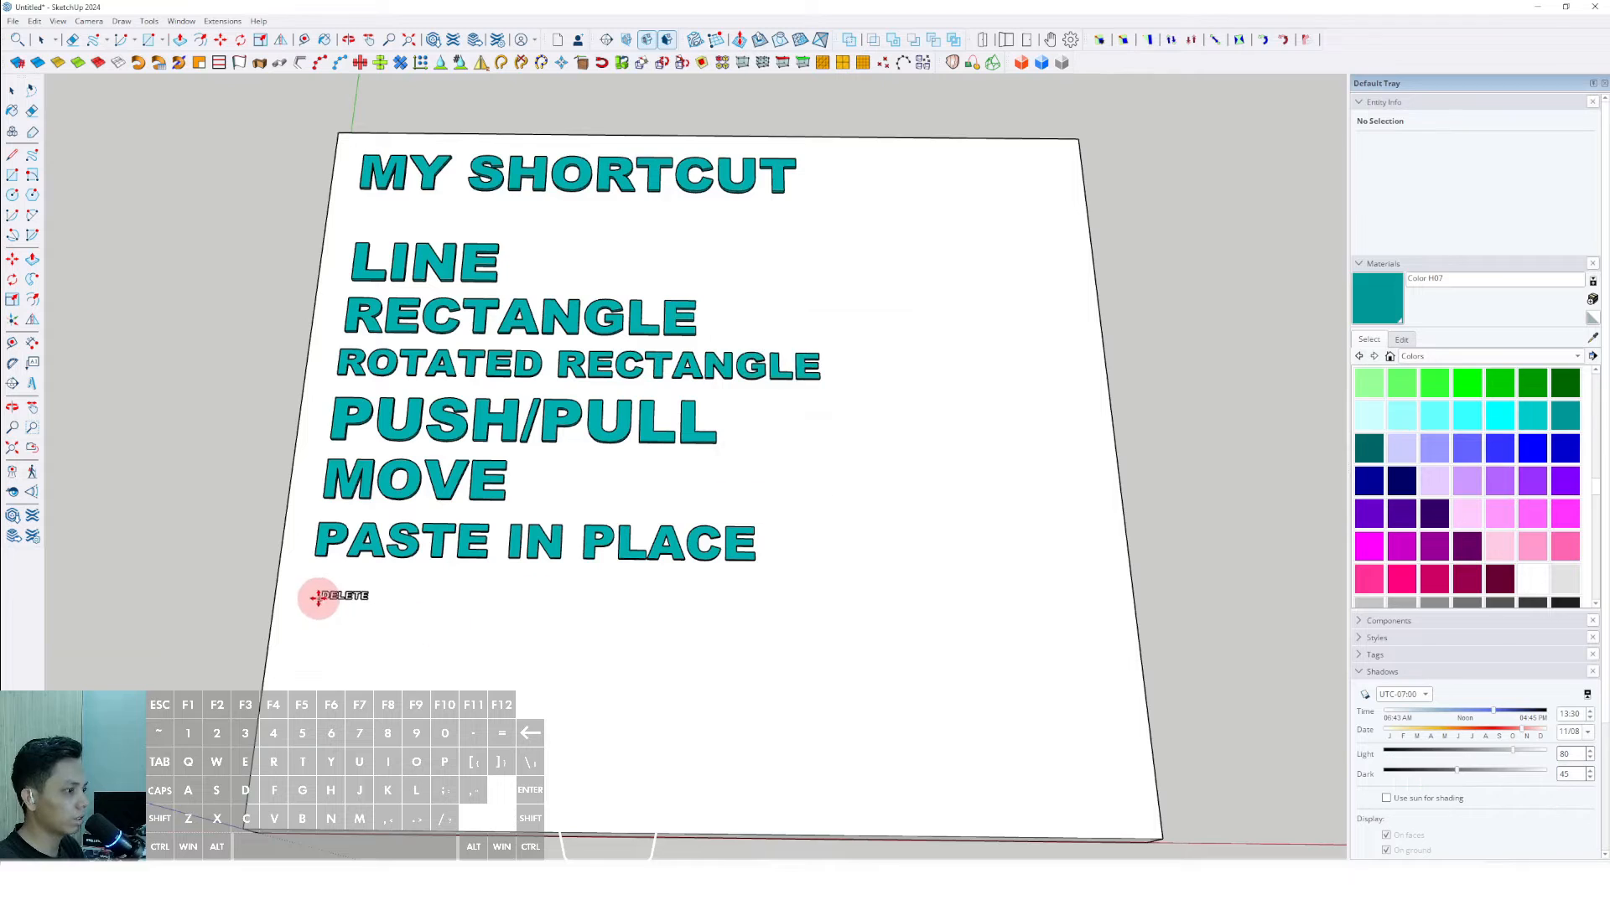
pyautogui.click(348, 597)
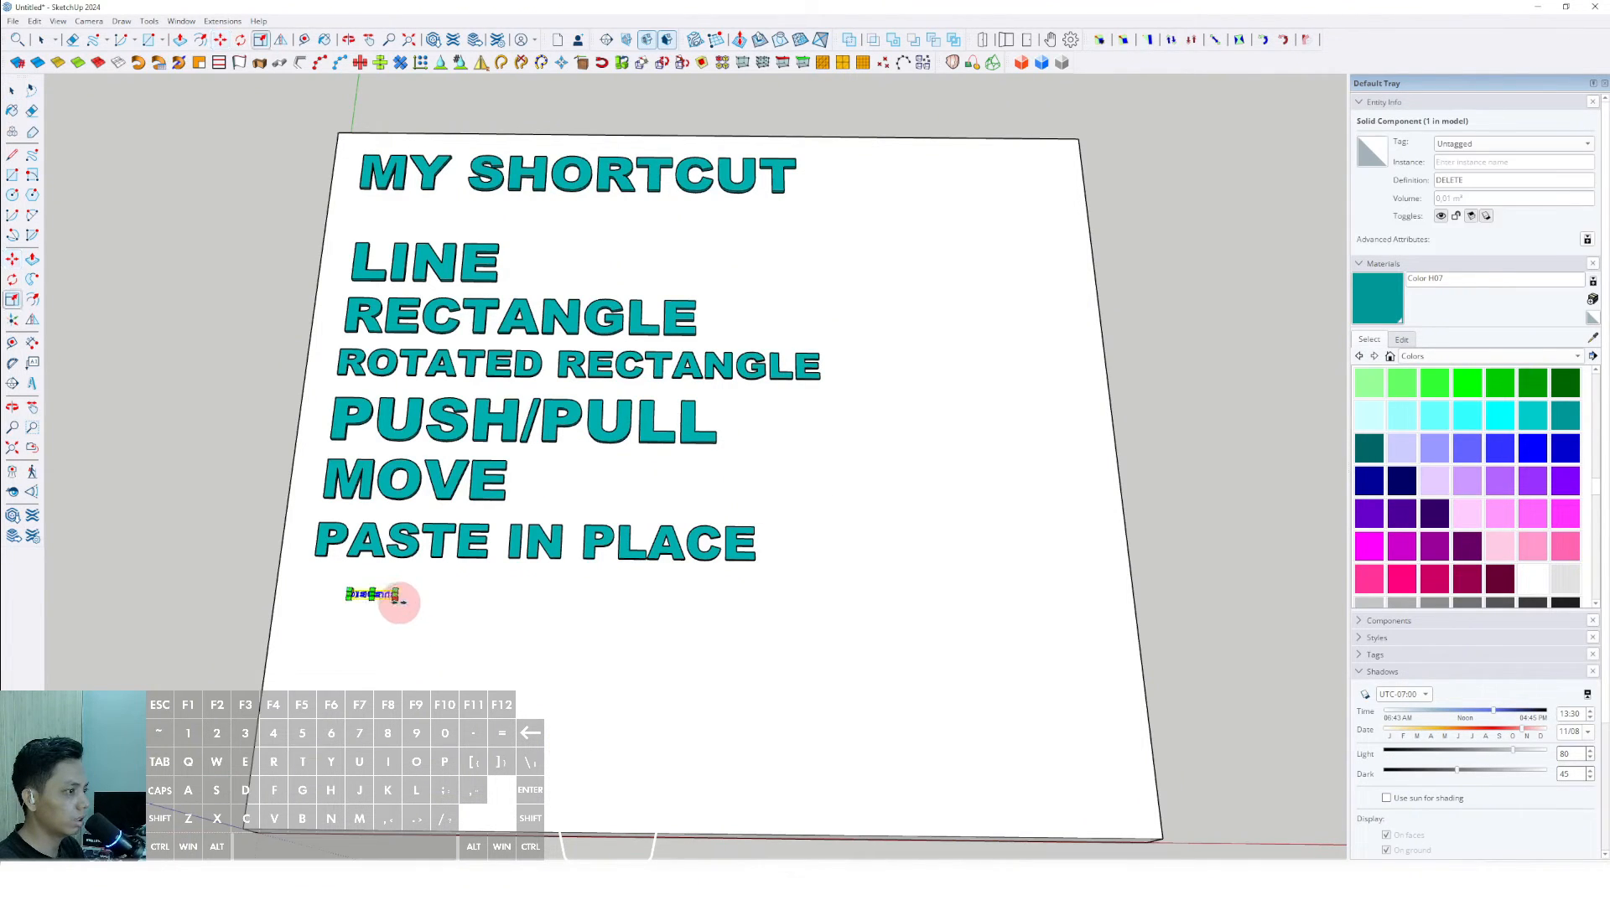
# - Scale the DELETE label up uniformly to match the other tool names and move it close beneath PASTE IN PLACE
pyautogui.moveTo(399, 602); pyautogui.dragTo(780, 658)
pyautogui.press('m')
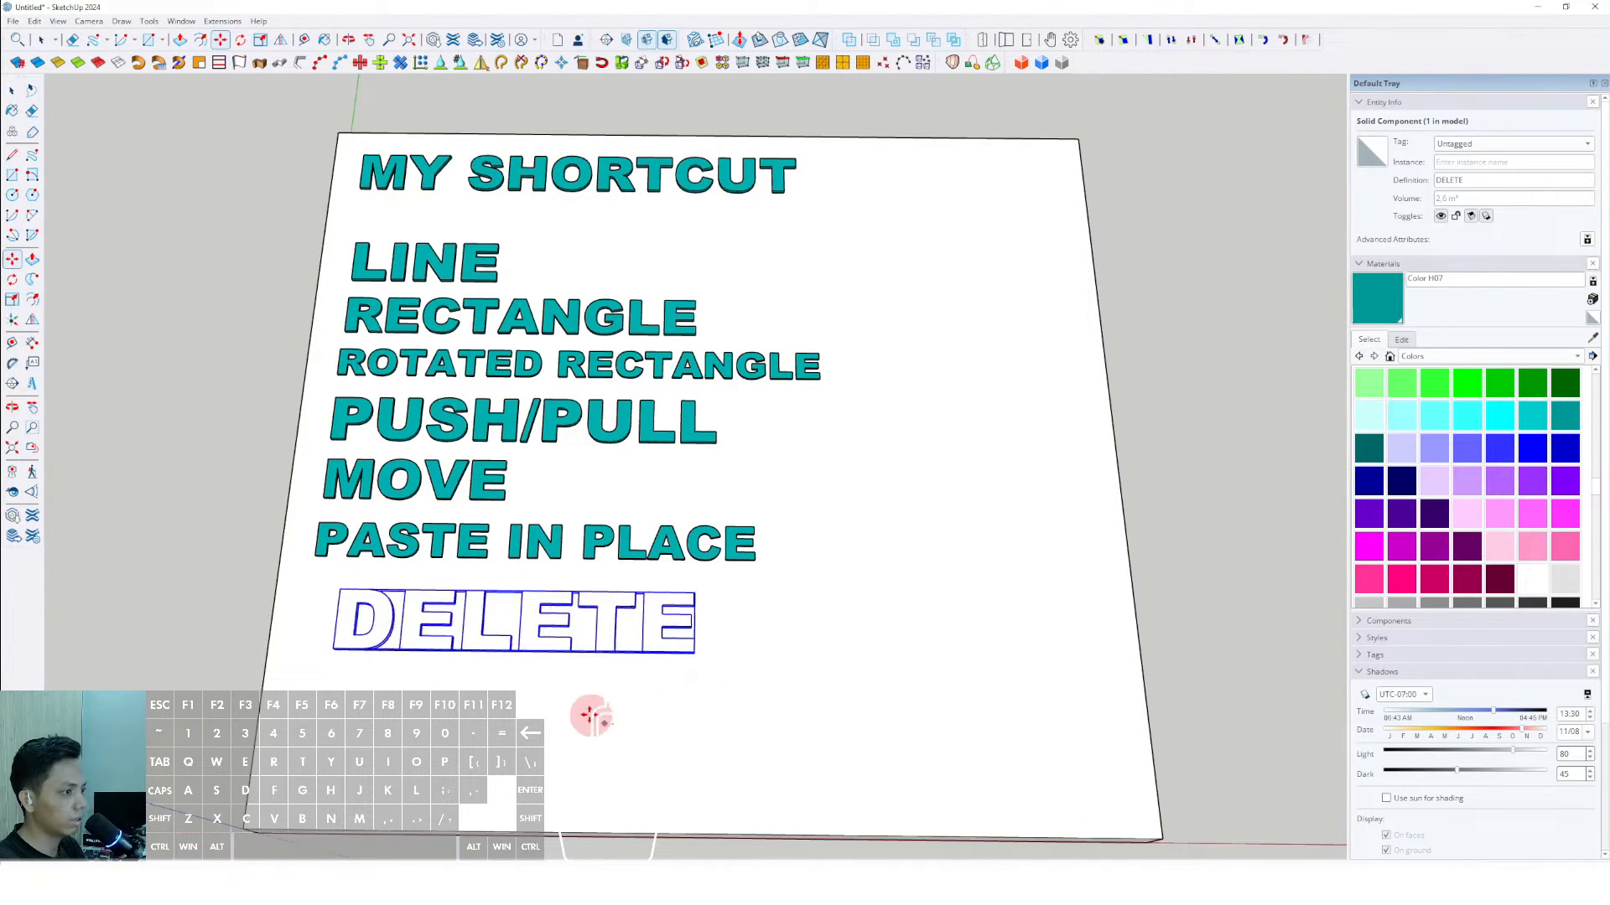
pyautogui.click(575, 711)
# - Paint the DELETE label teal with Color H07 and scale it down slightly
pyautogui.press('b')
pyautogui.click(577, 603)
pyautogui.press('space')
pyautogui.scroll(-3, 583, 597)
pyautogui.keyDown('shift'); pyautogui.moveTo(815, 550); pyautogui.dragTo(825, 508, button='middle'); pyautogui.keyUp('shift')
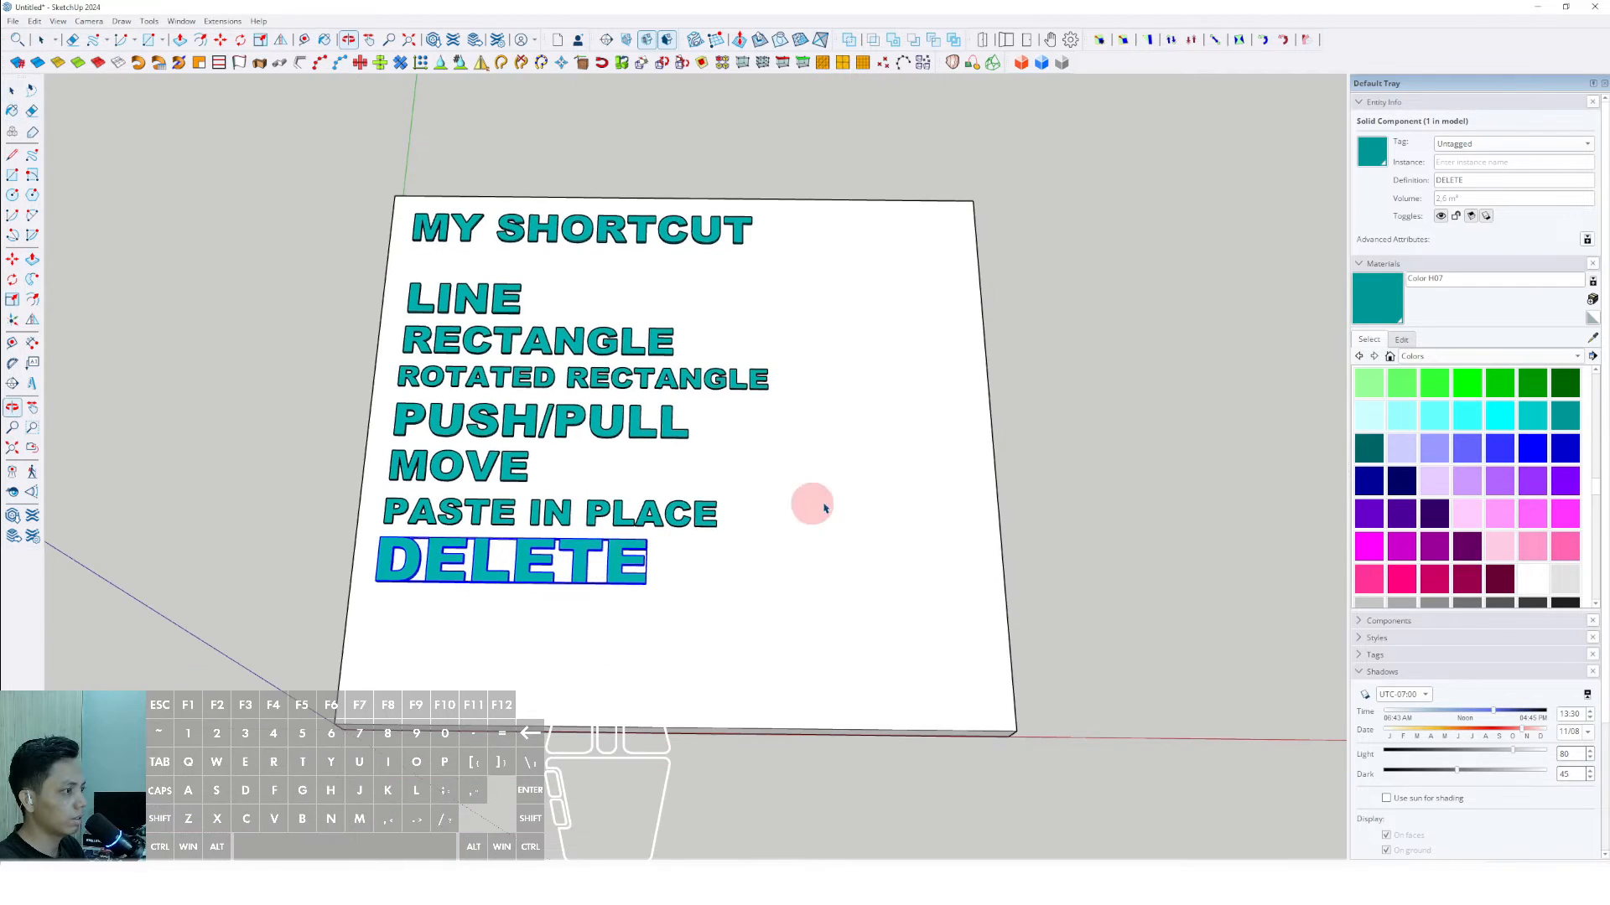
pyautogui.scroll(2, 586, 531)
pyautogui.press('s')
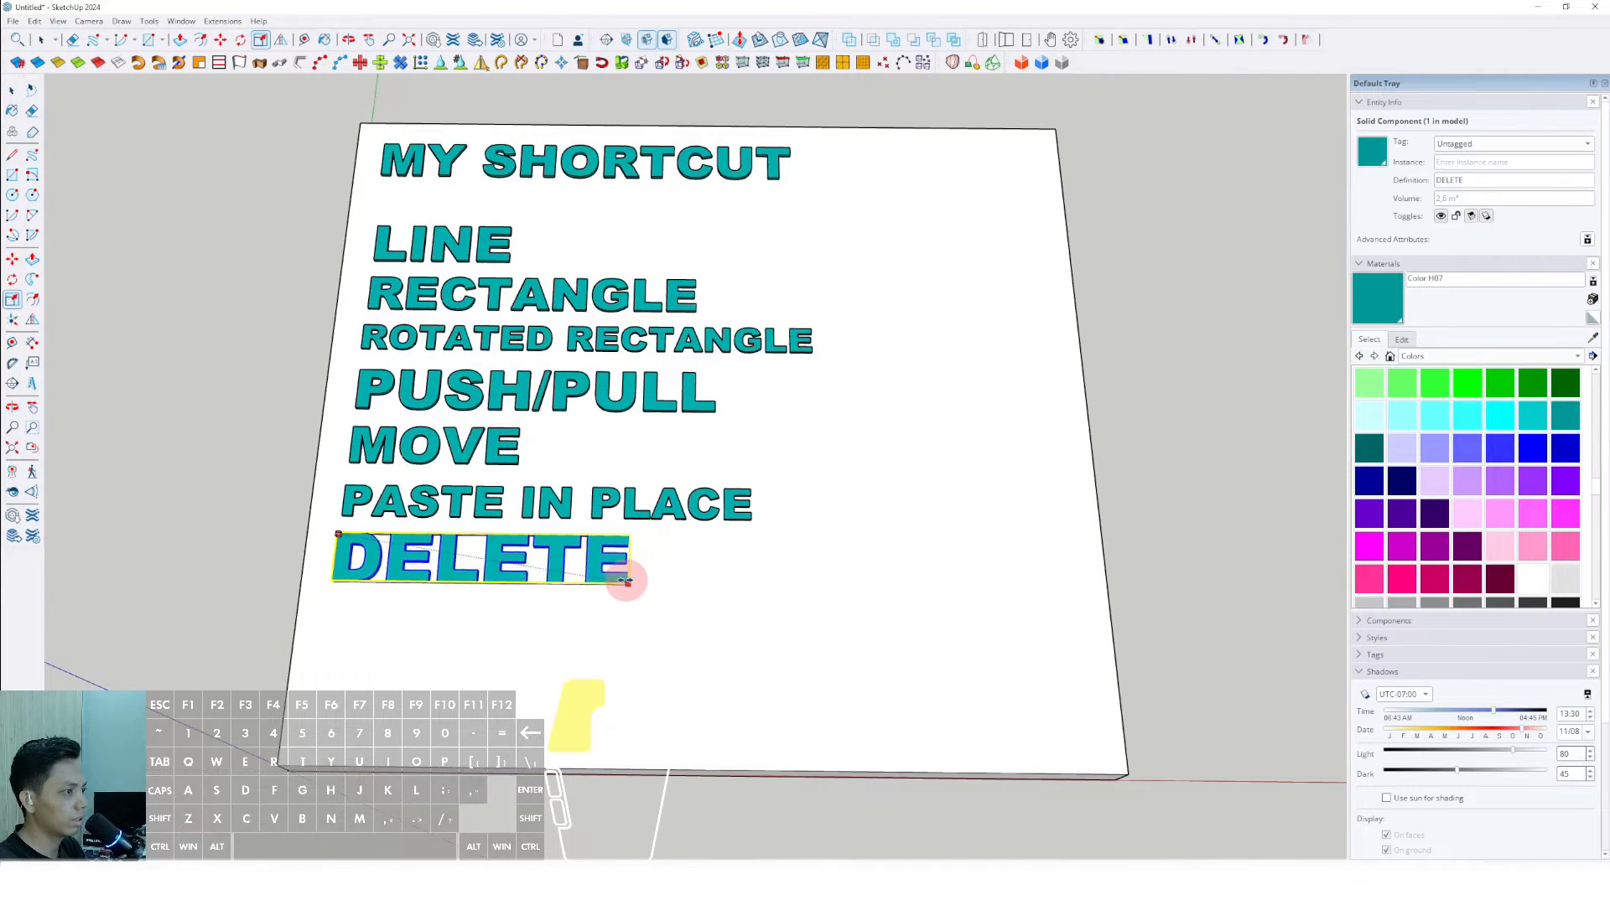
pyautogui.press('space')
pyautogui.click(226, 391)
# - Place the 3D text "HIDE REST OF MODEL" in Arial Black, 254 mm high and extruded 25 mm, below DELETE
pyautogui.moveTo(456, 600); pyautogui.dragTo(451, 580, button='middle')
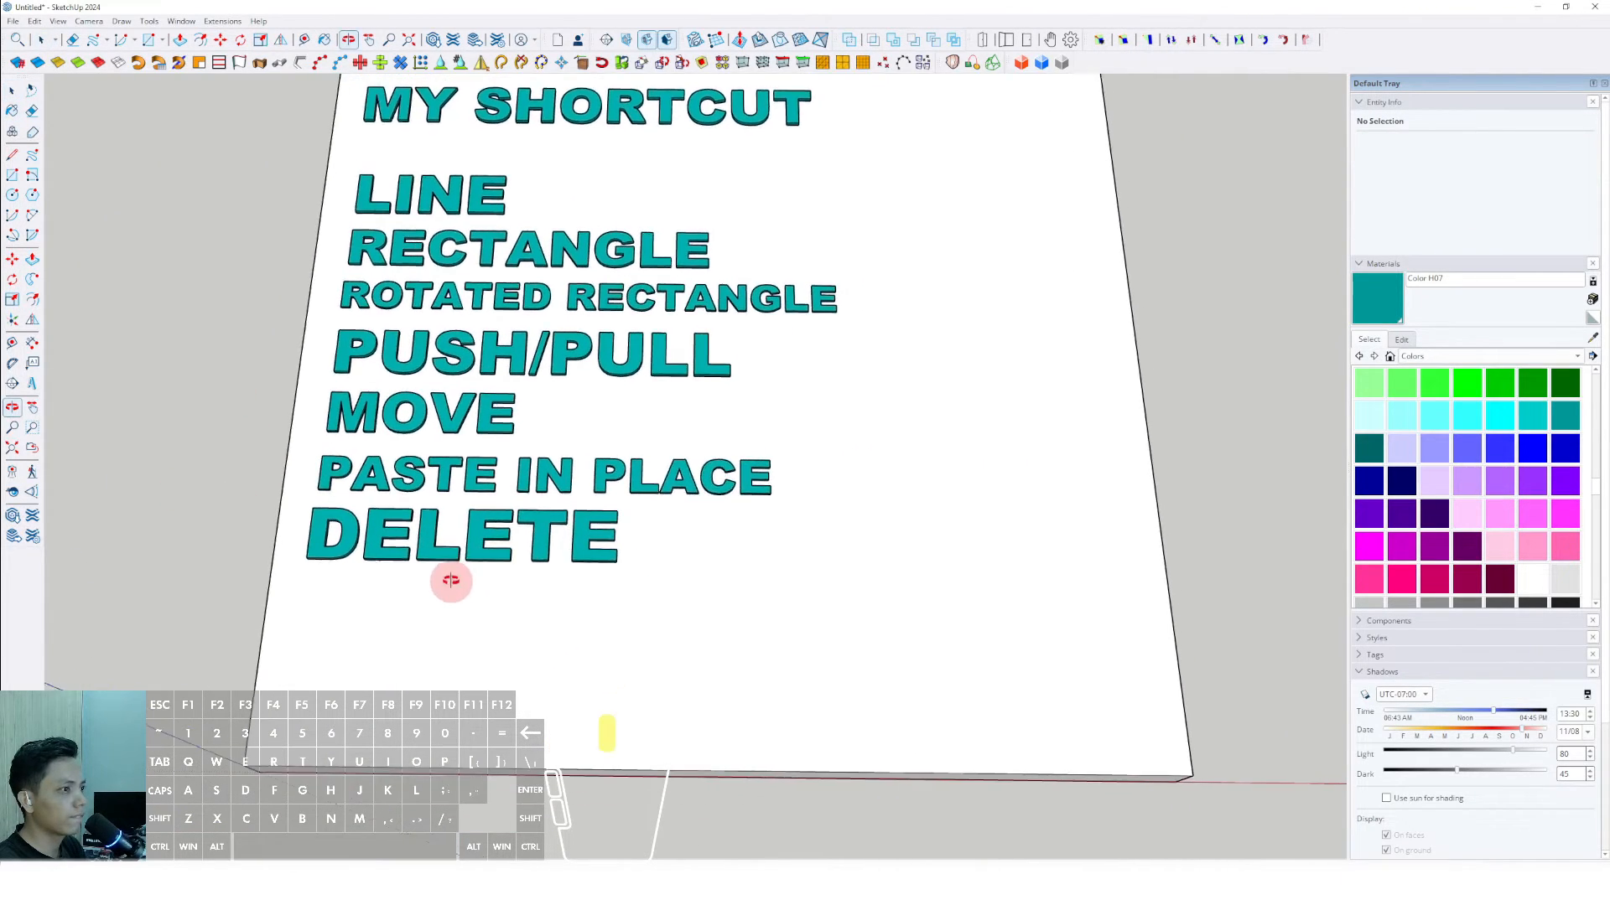
pyautogui.click(33, 383)
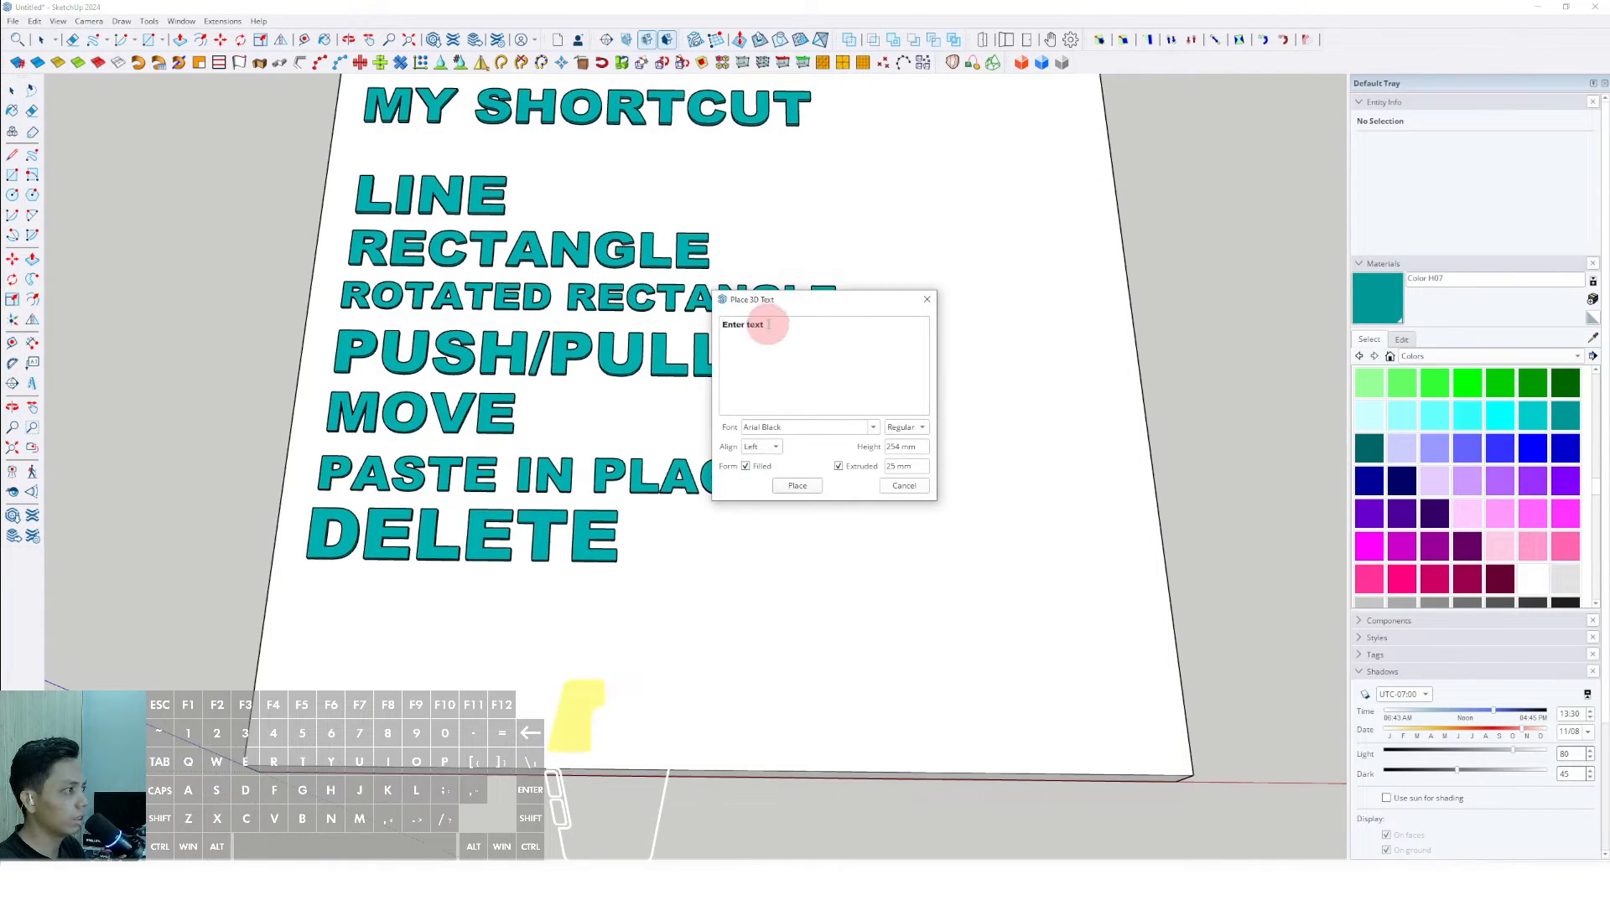
pyautogui.moveTo(768, 326); pyautogui.dragTo(658, 328)
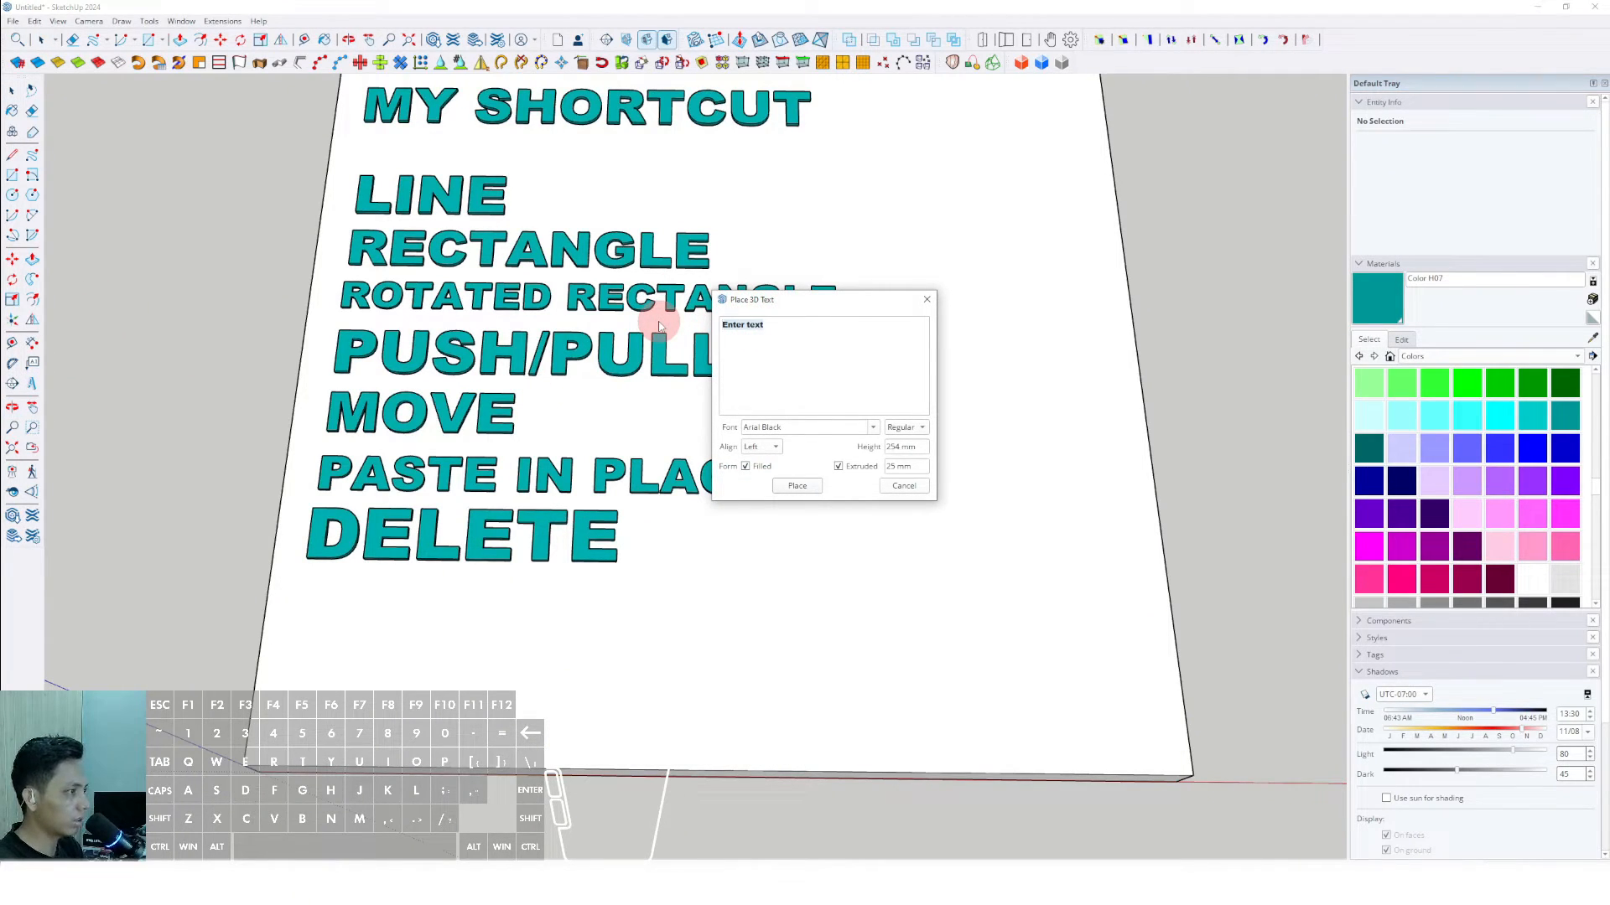
pyautogui.write('HIDE REST OF MODEL')
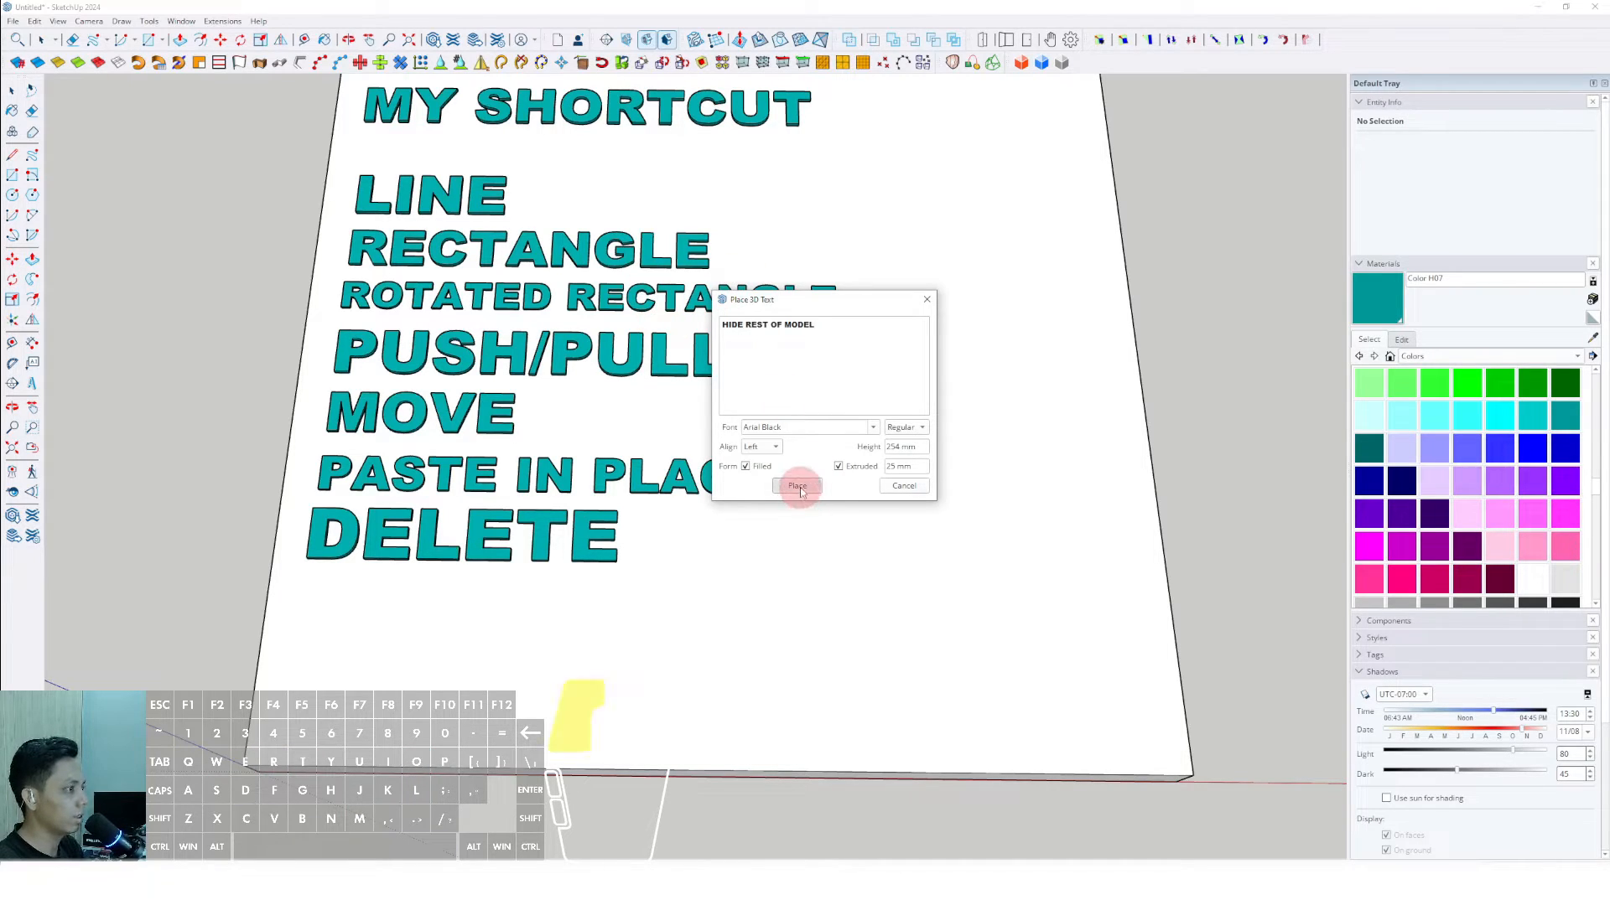
pyautogui.click(797, 487)
pyautogui.click(311, 593)
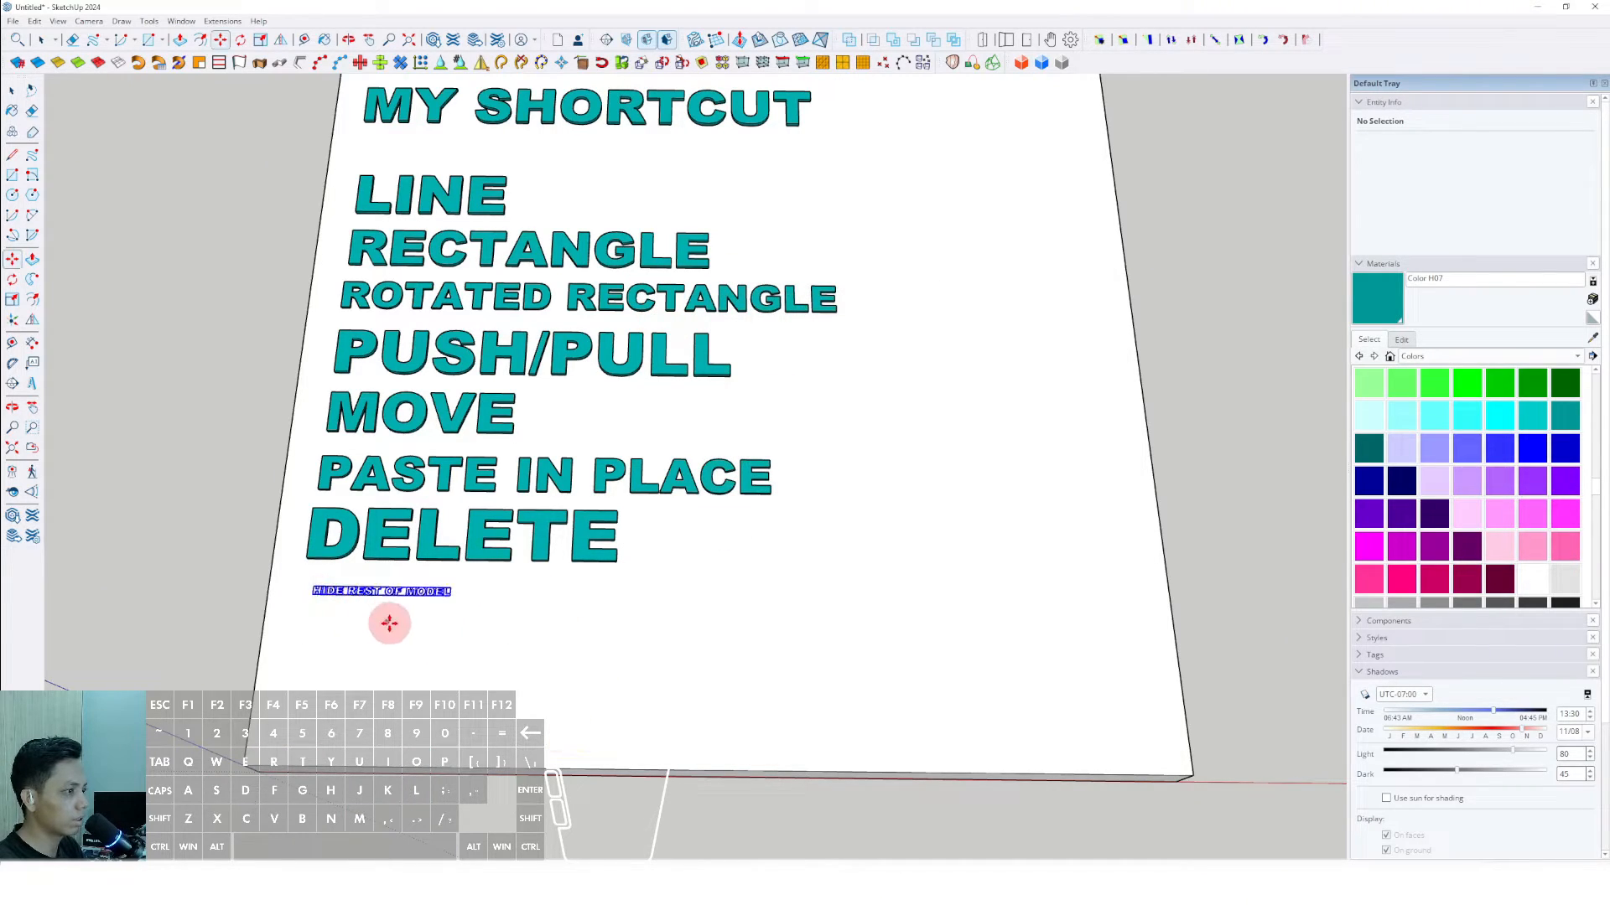
# - Scale the HIDE REST OF MODEL label up uniformly to about two thirds of the slab's width and paint it with Color H07
pyautogui.press('s')
pyautogui.moveTo(451, 596); pyautogui.dragTo(918, 653)
pyautogui.press('m')
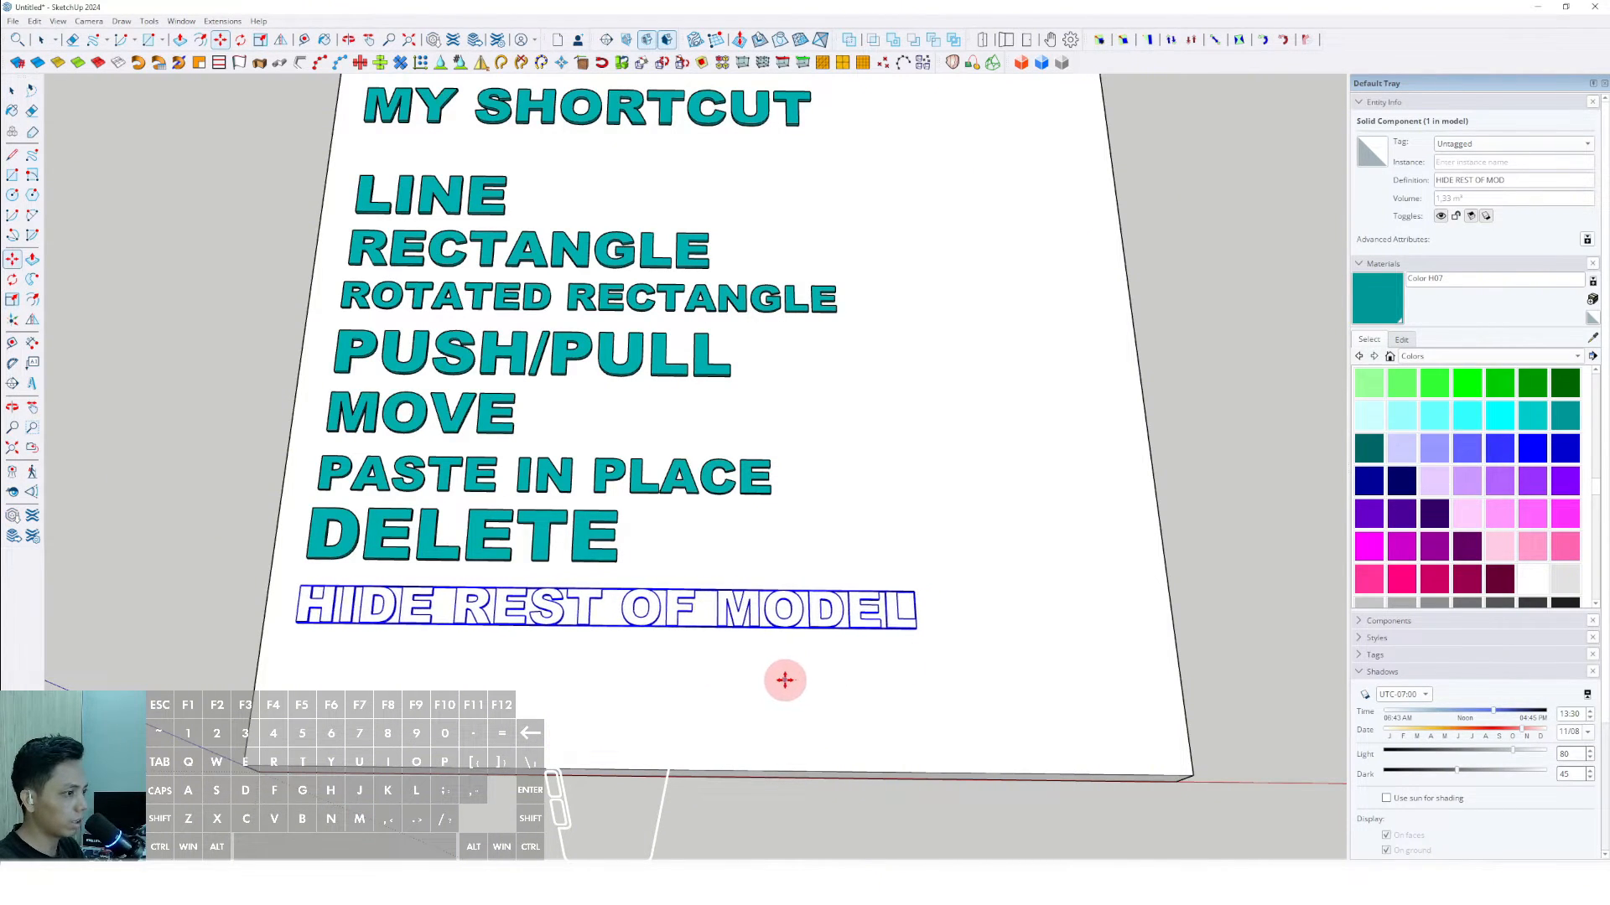
pyautogui.click(1384, 306)
pyautogui.scroll(2, 866, 612)
pyautogui.click(867, 607)
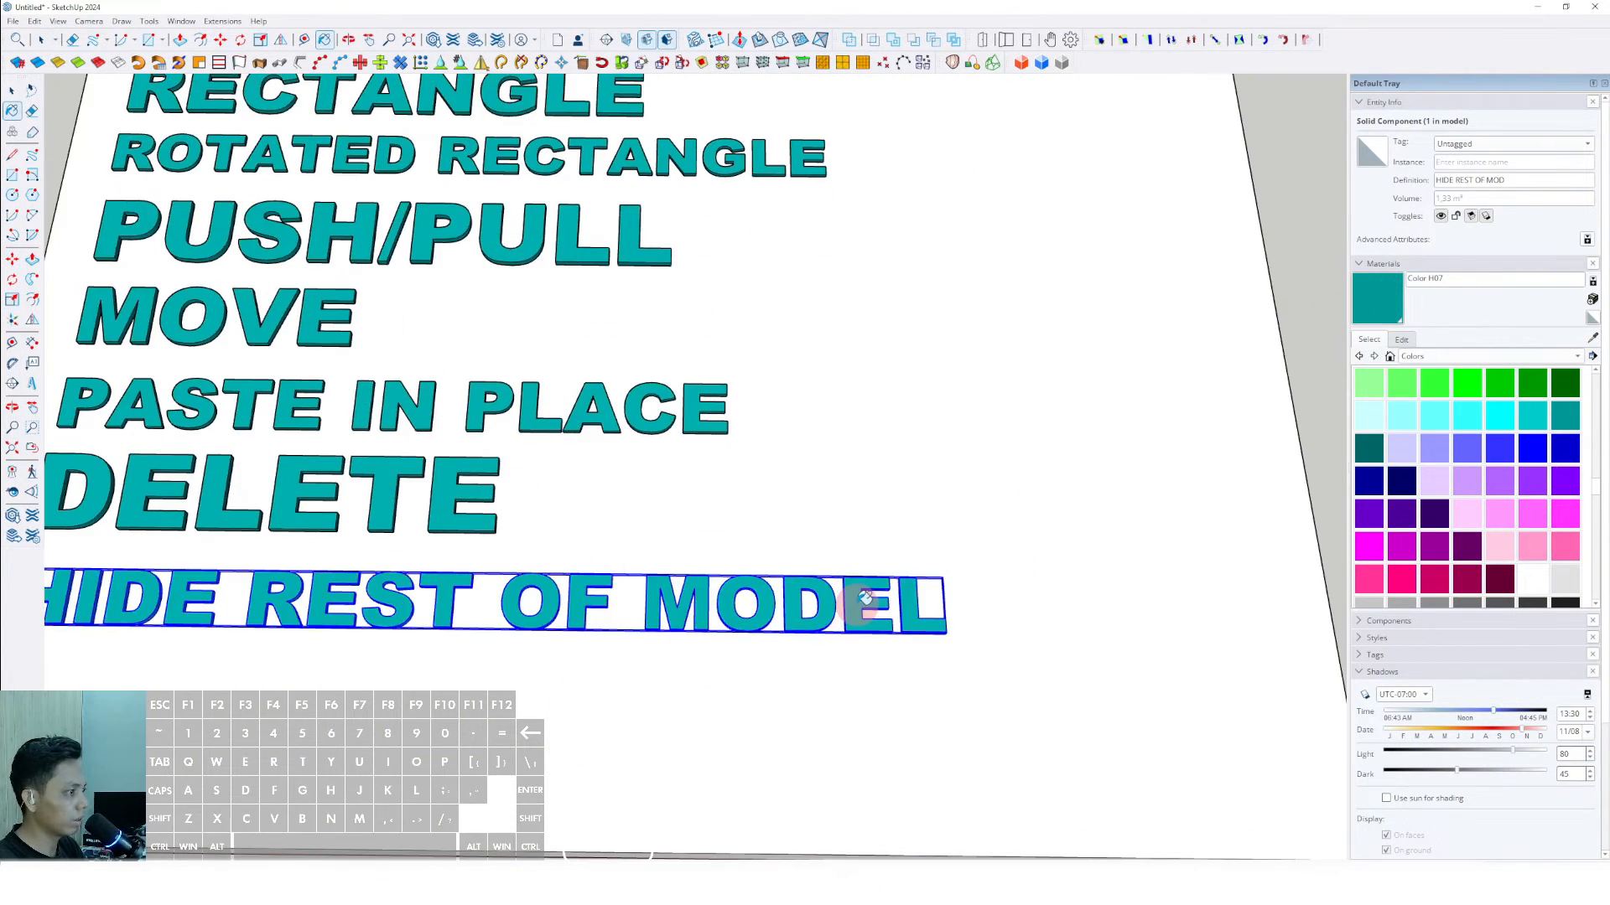
pyautogui.press('space')
pyautogui.scroll(-5, 708, 618)
# - Draw a long, thin rectangle on the slab beside the LINE label and extrude it slightly upward into a bar
pyautogui.moveTo(706, 616)
pyautogui.keyDown('shift'); pyautogui.mouseDown(button='middle')
pyautogui.moveTo(673, 612)
pyautogui.moveTo(712, 615)
pyautogui.moveTo(708, 650)
pyautogui.mouseUp(button='middle'); pyautogui.keyUp('shift')
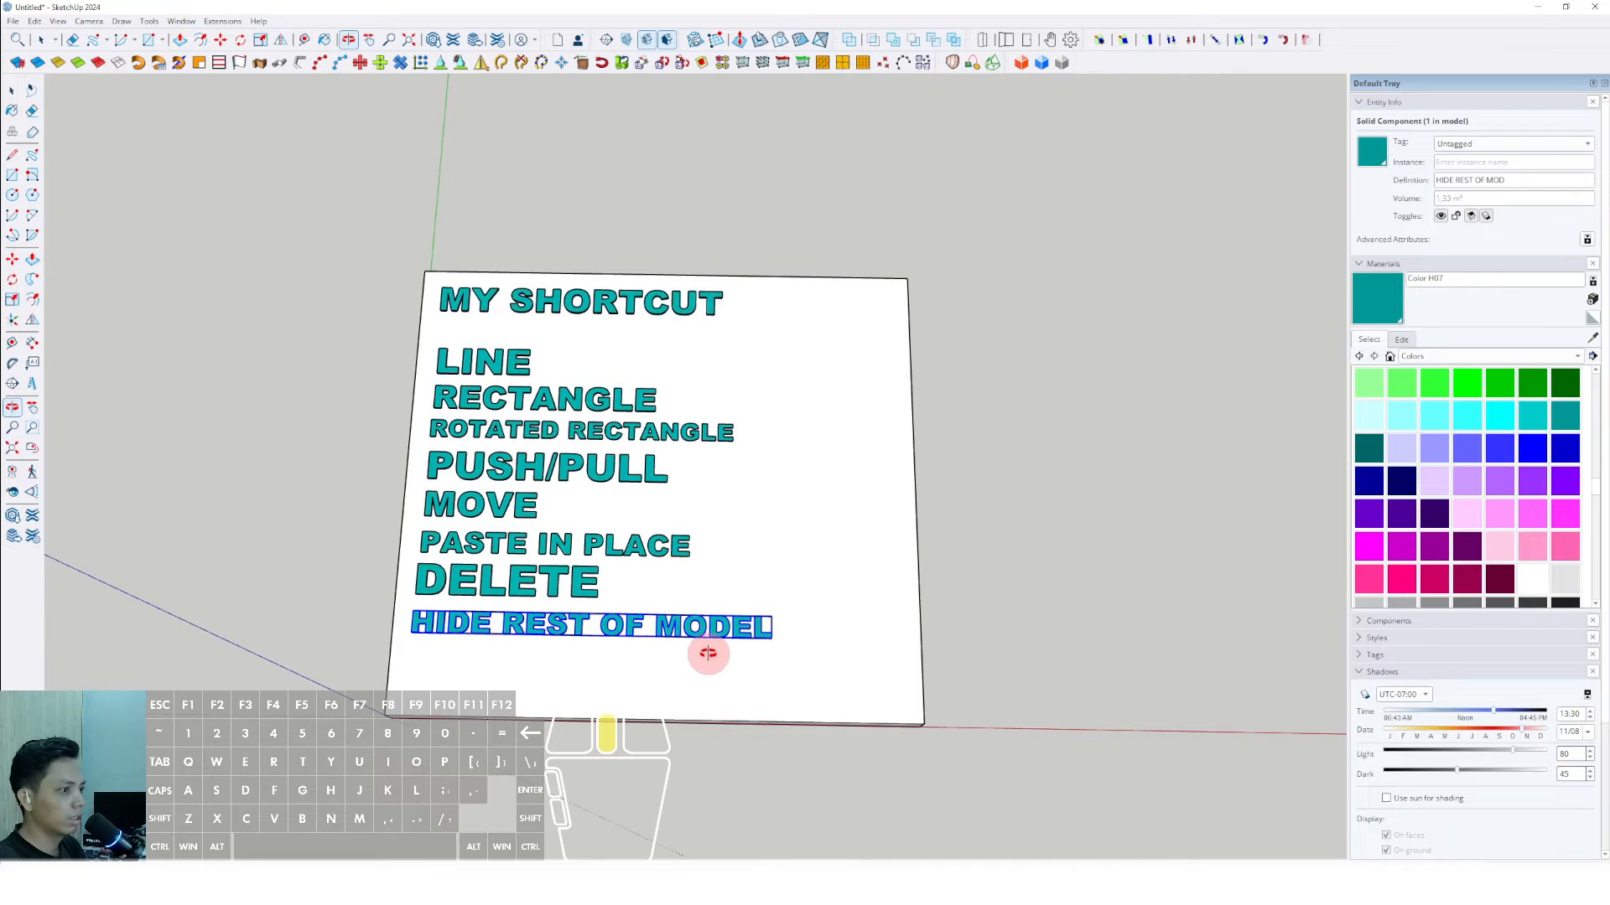
pyautogui.scroll(3, 586, 363)
pyautogui.scroll(2, 507, 370)
pyautogui.press('l')
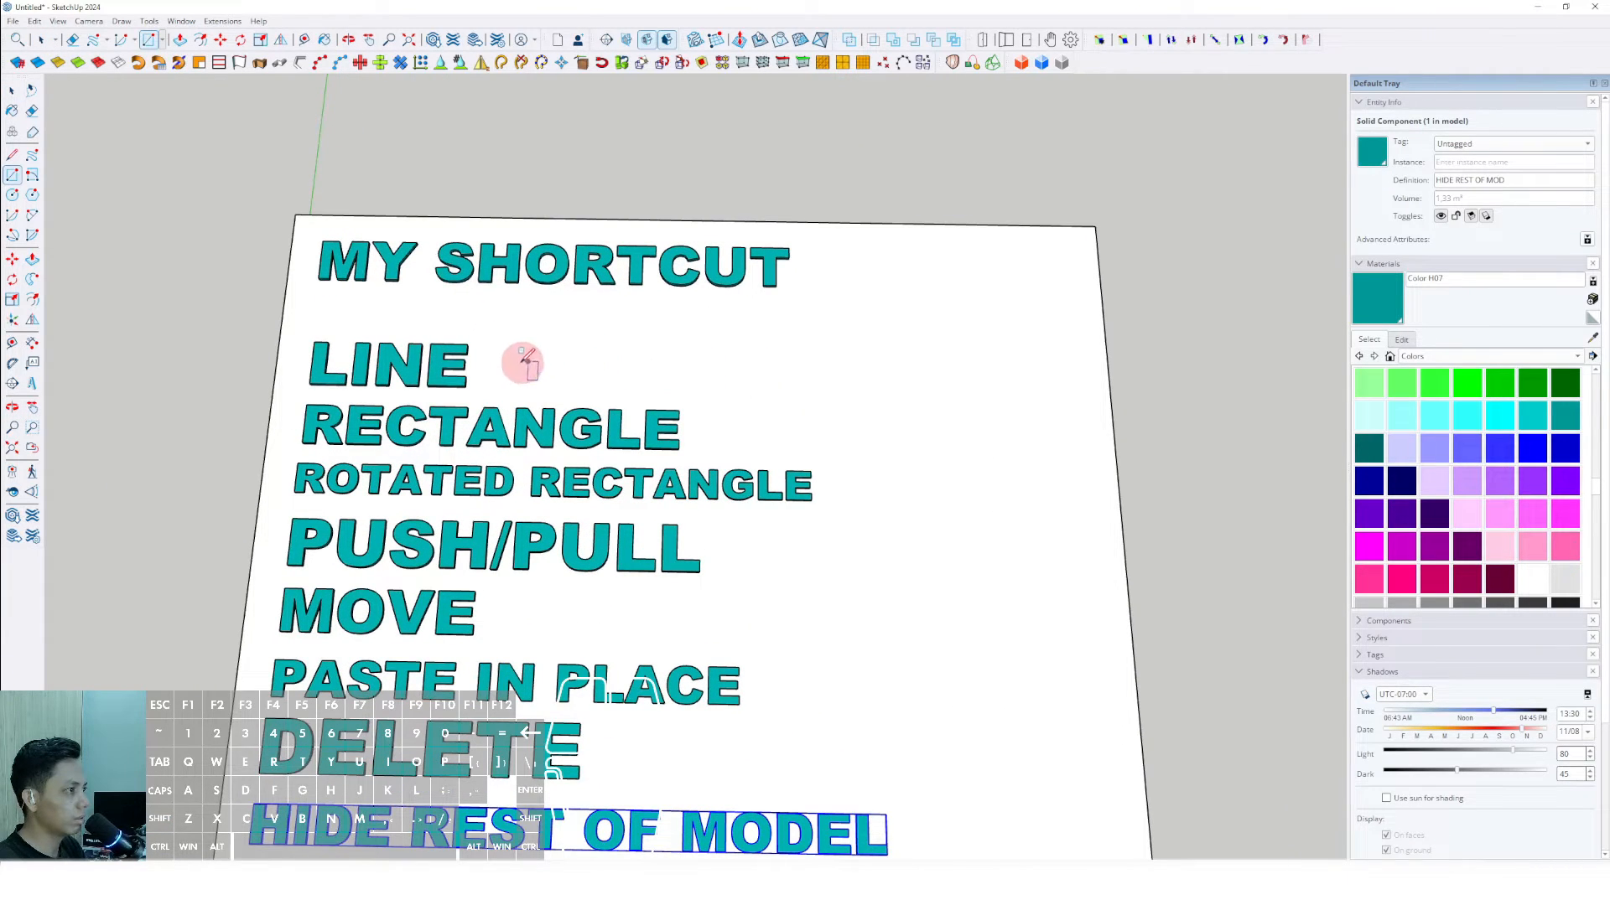
pyautogui.moveTo(653, 369); pyautogui.dragTo(891, 374)
pyautogui.moveTo(891, 374); pyautogui.dragTo(654, 360, button='middle')
pyautogui.press('p')
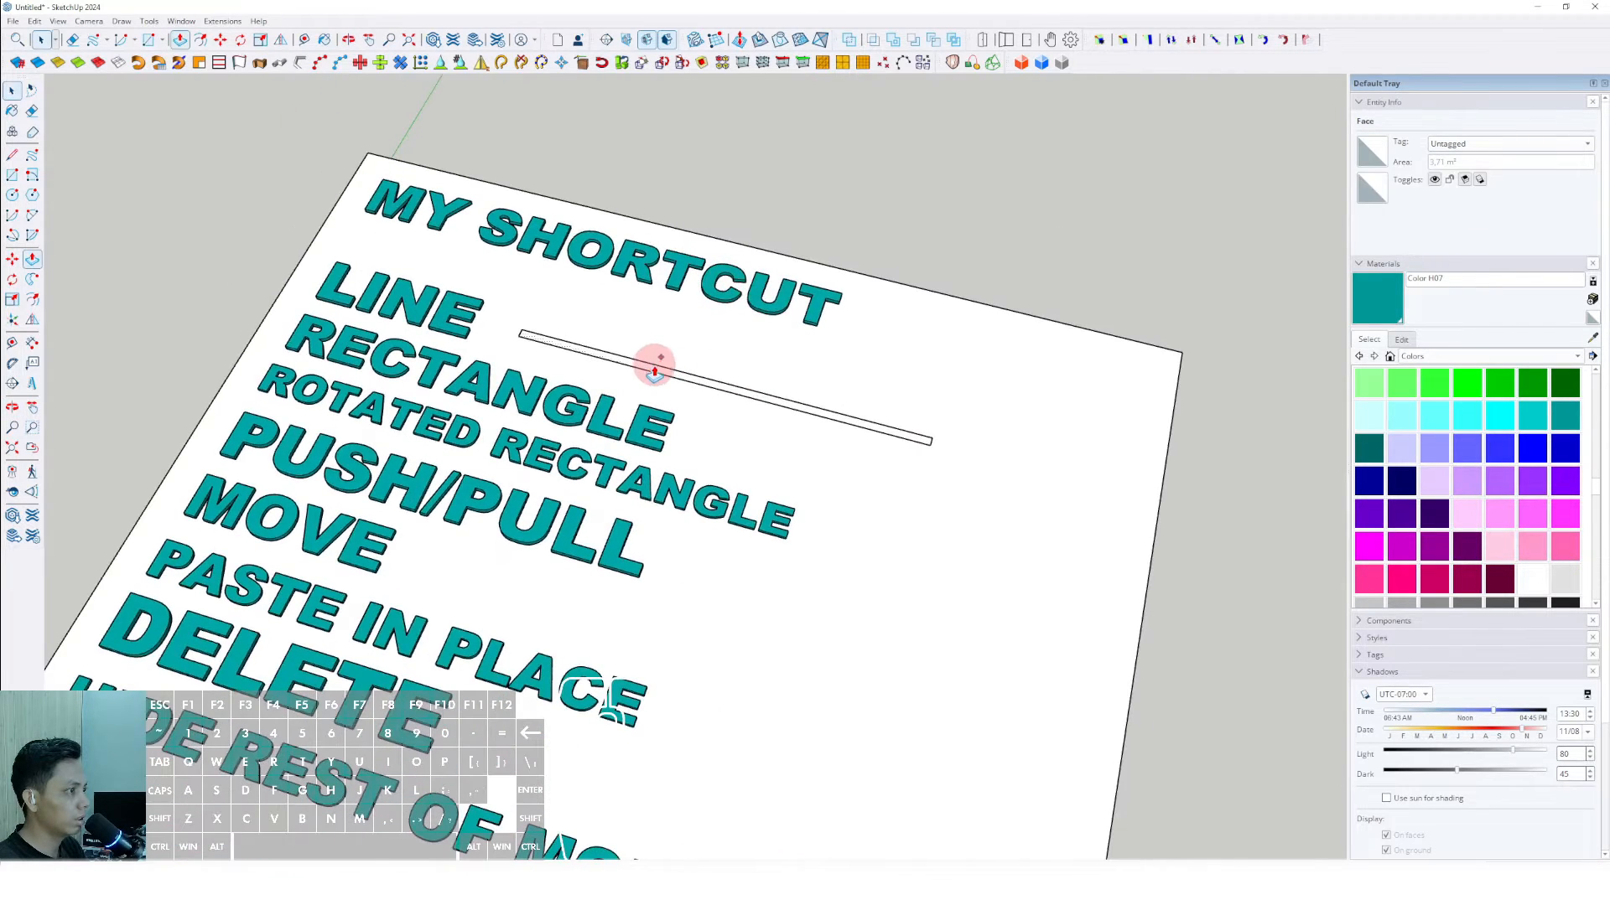
pyautogui.scroll(3, 503, 334)
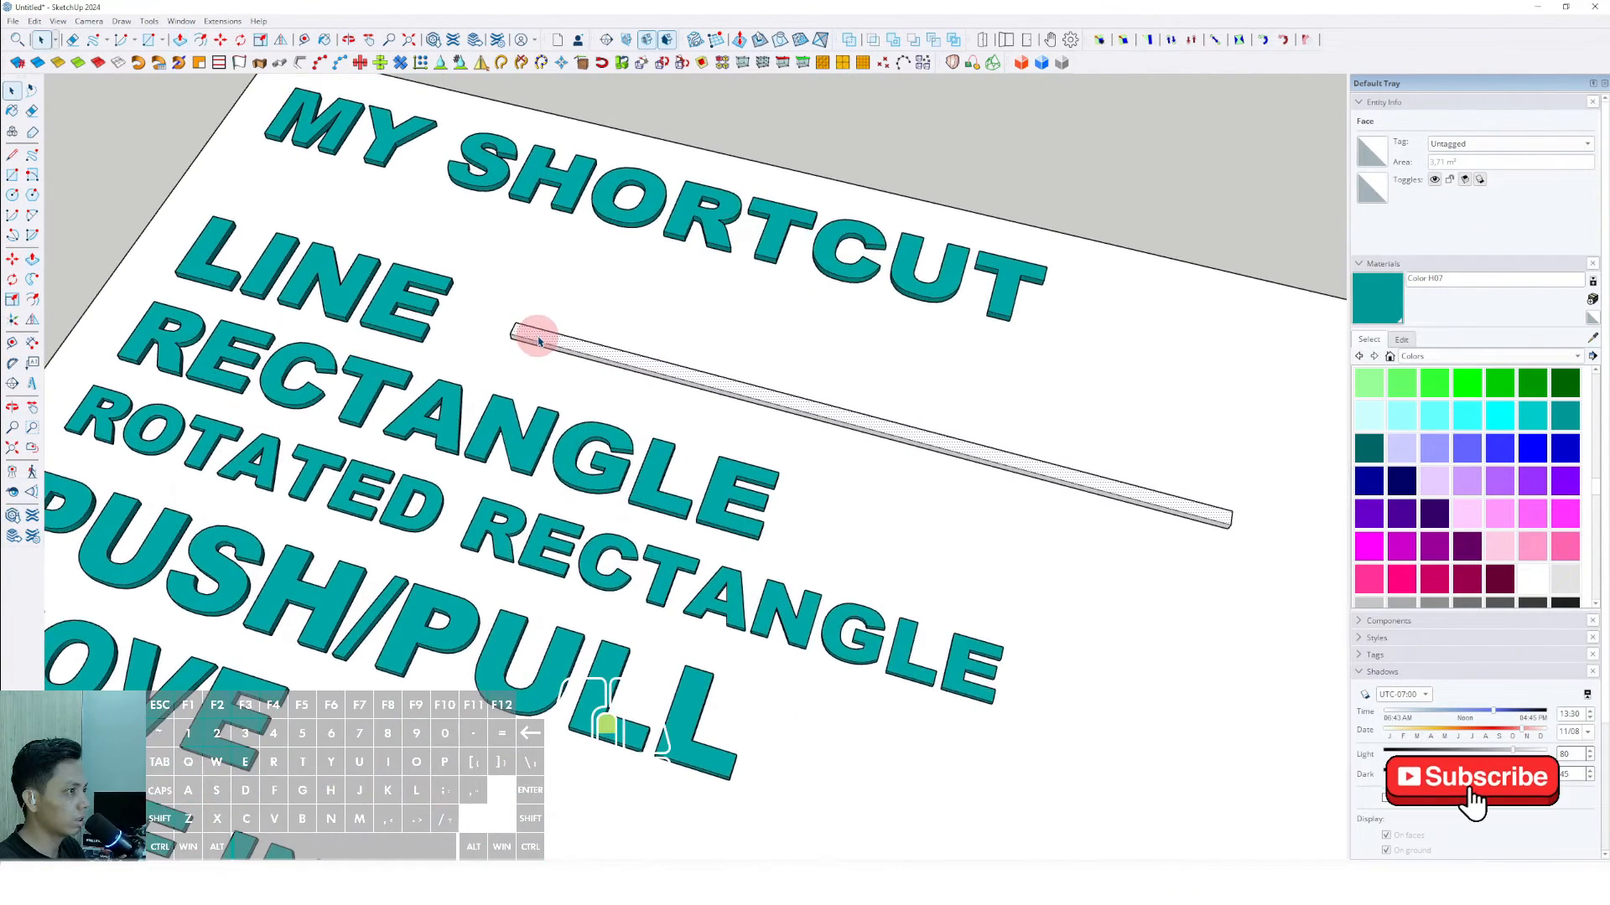
# - Make the bar beside LINE a group and paint it teal with Color H07
pyautogui.rightClick(532, 332)
pyautogui.click(590, 461)
pyautogui.scroll(-5, 602, 426)
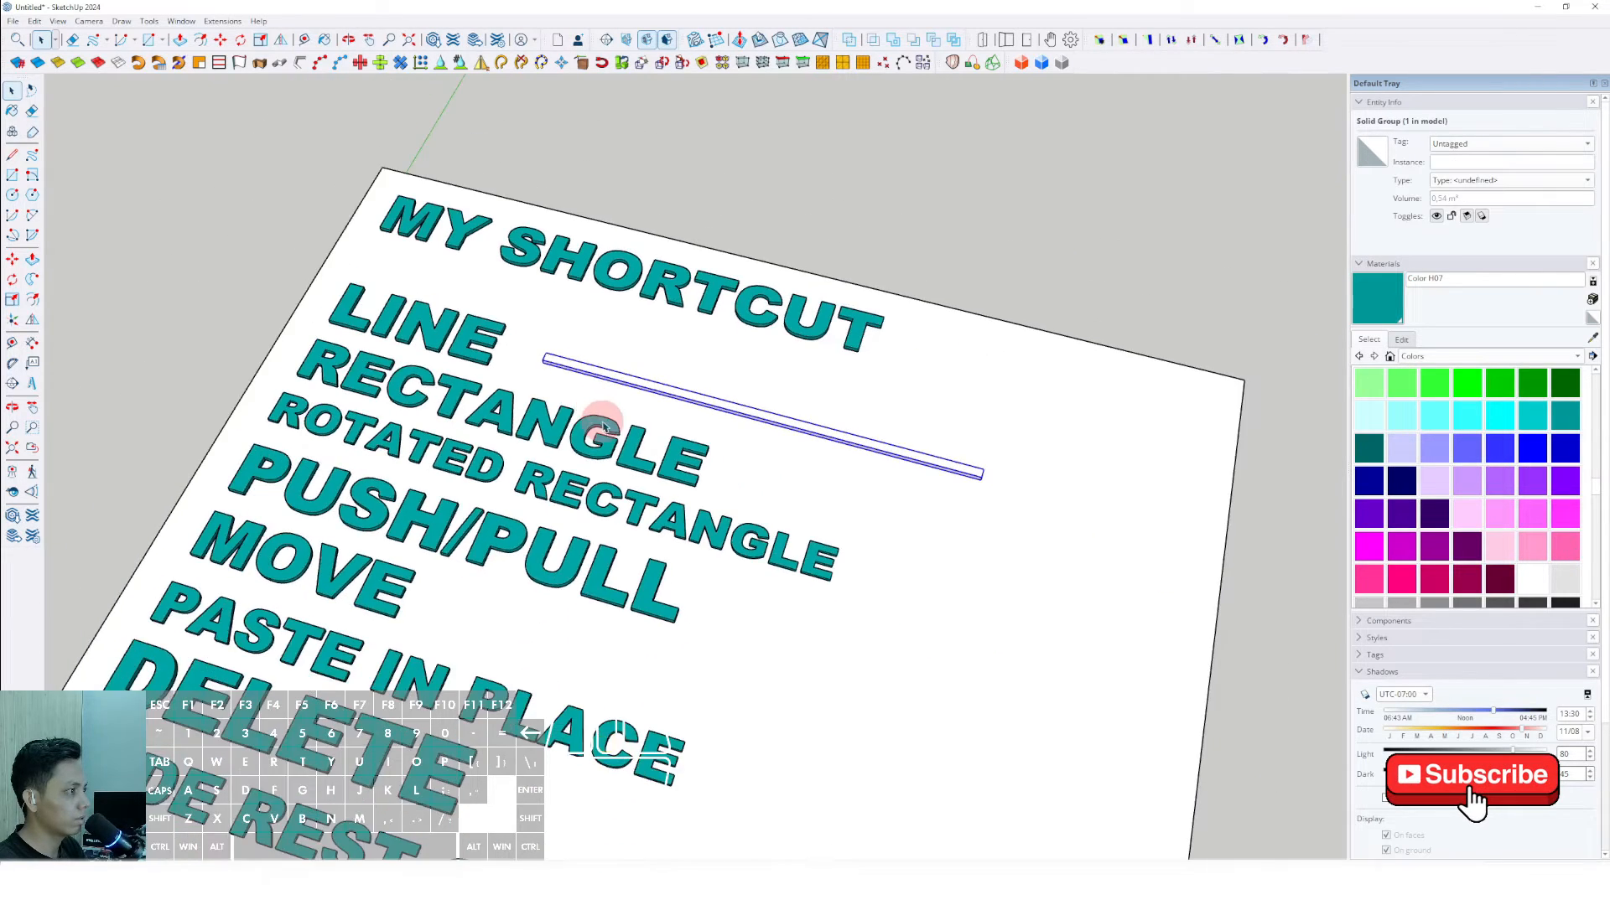
pyautogui.moveTo(603, 424)
pyautogui.keyDown('shift'); pyautogui.mouseDown(button='middle')
pyautogui.moveTo(578, 413)
pyautogui.moveTo(780, 407)
pyautogui.mouseUp(button='middle'); pyautogui.keyUp('shift')
pyautogui.click(1372, 299)
pyautogui.scroll(2, 873, 339)
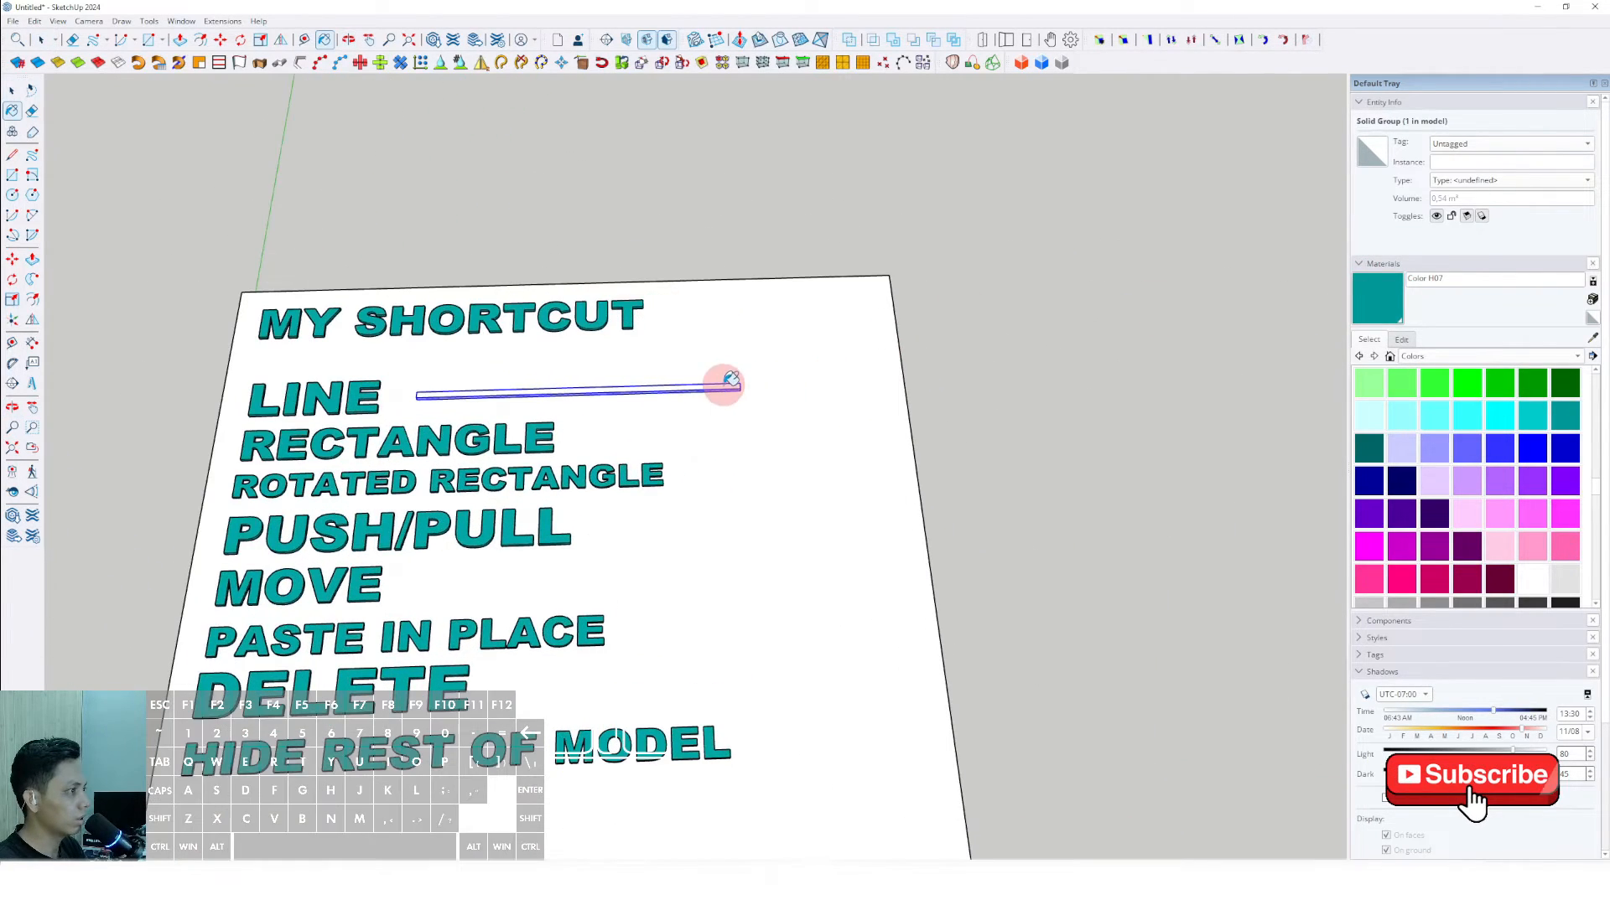
pyautogui.click(721, 385)
pyautogui.scroll(-5, 673, 370)
pyautogui.press('space')
# - Widen the slab by pushing its side face outward, away from the labels, to nearly twice its width
pyautogui.tripleClick(737, 436)
pyautogui.press('p')
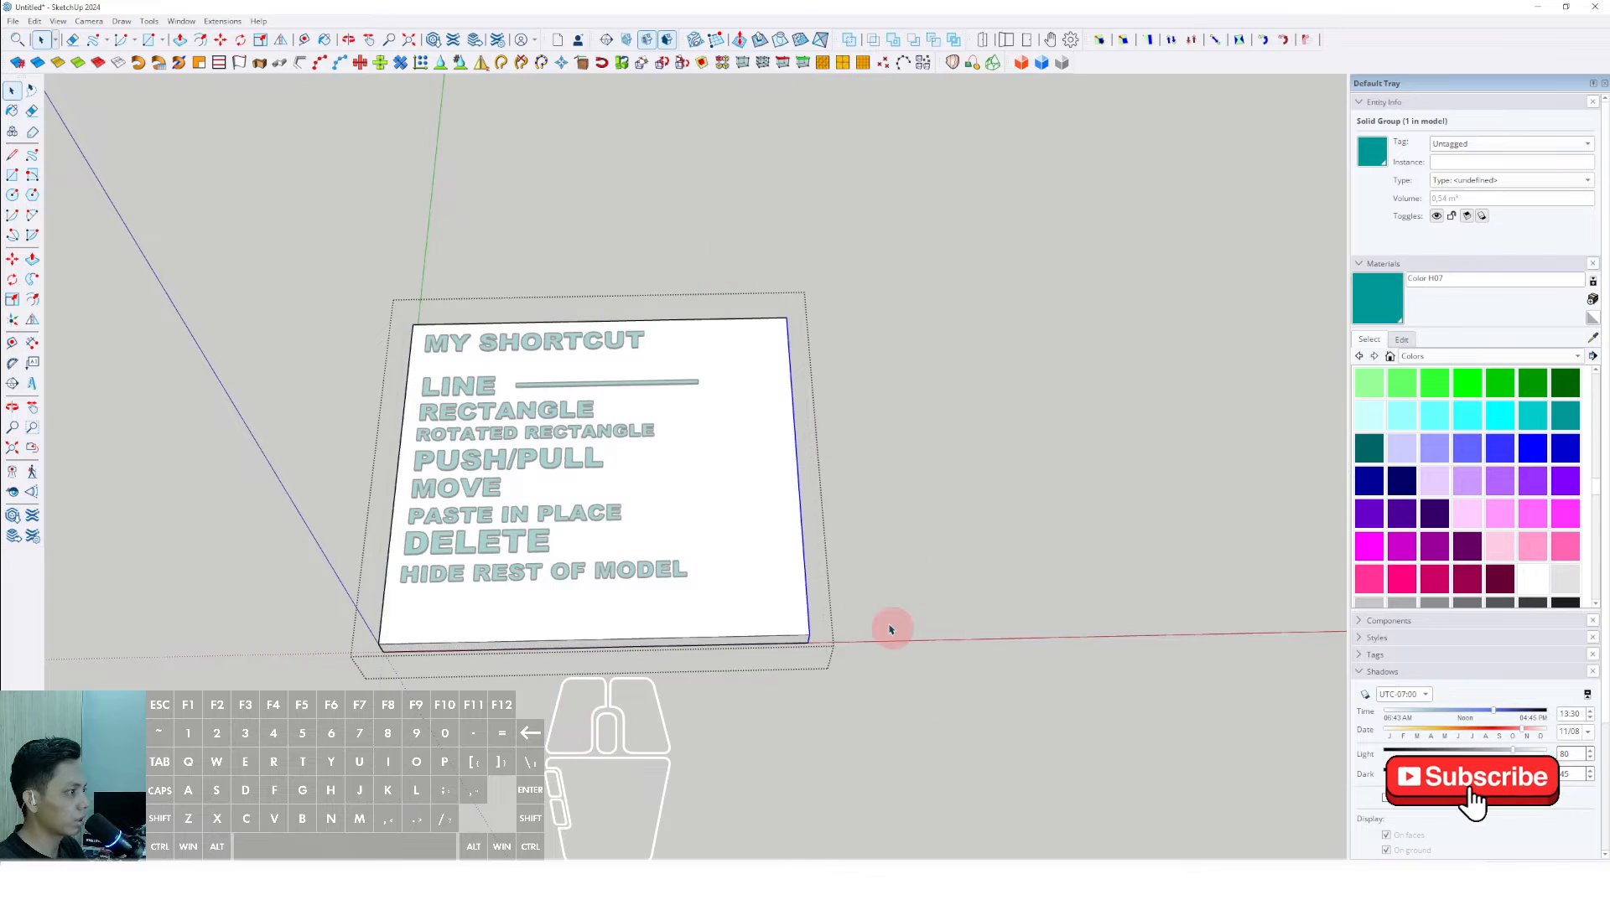
pyautogui.click(801, 521)
pyautogui.click(1093, 512)
pyautogui.press('space')
pyautogui.click(810, 251)
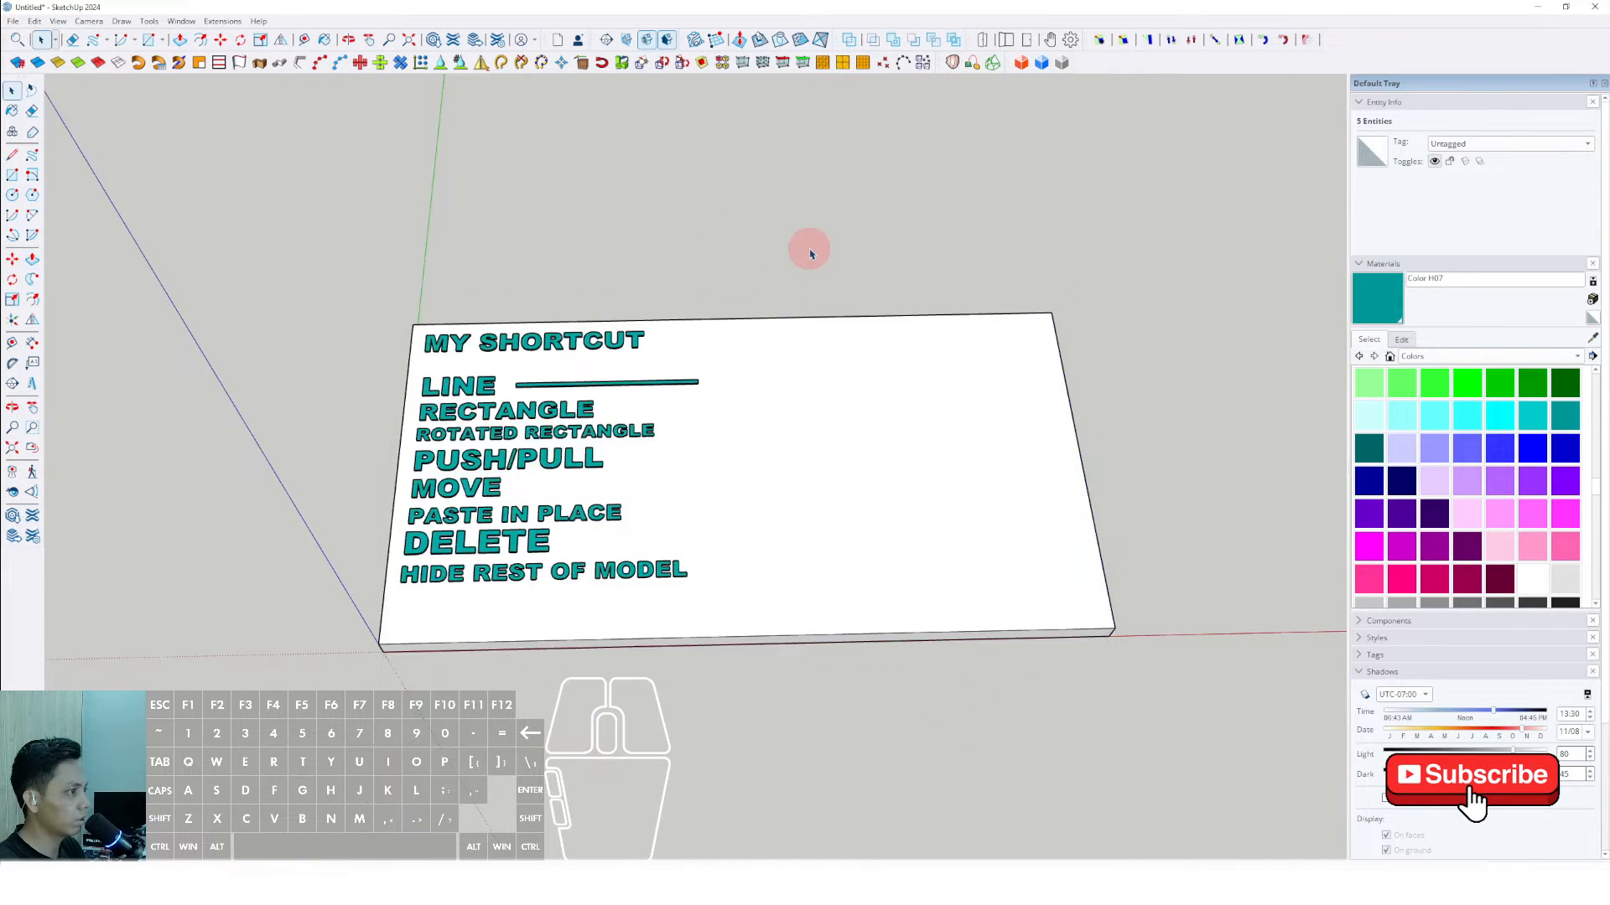
# - Lengthen the teal bar beside LINE by pulling its far end face outward inside the group
pyautogui.scroll(1, 663, 392)
pyautogui.click(664, 383)
pyautogui.doubleClick(664, 382)
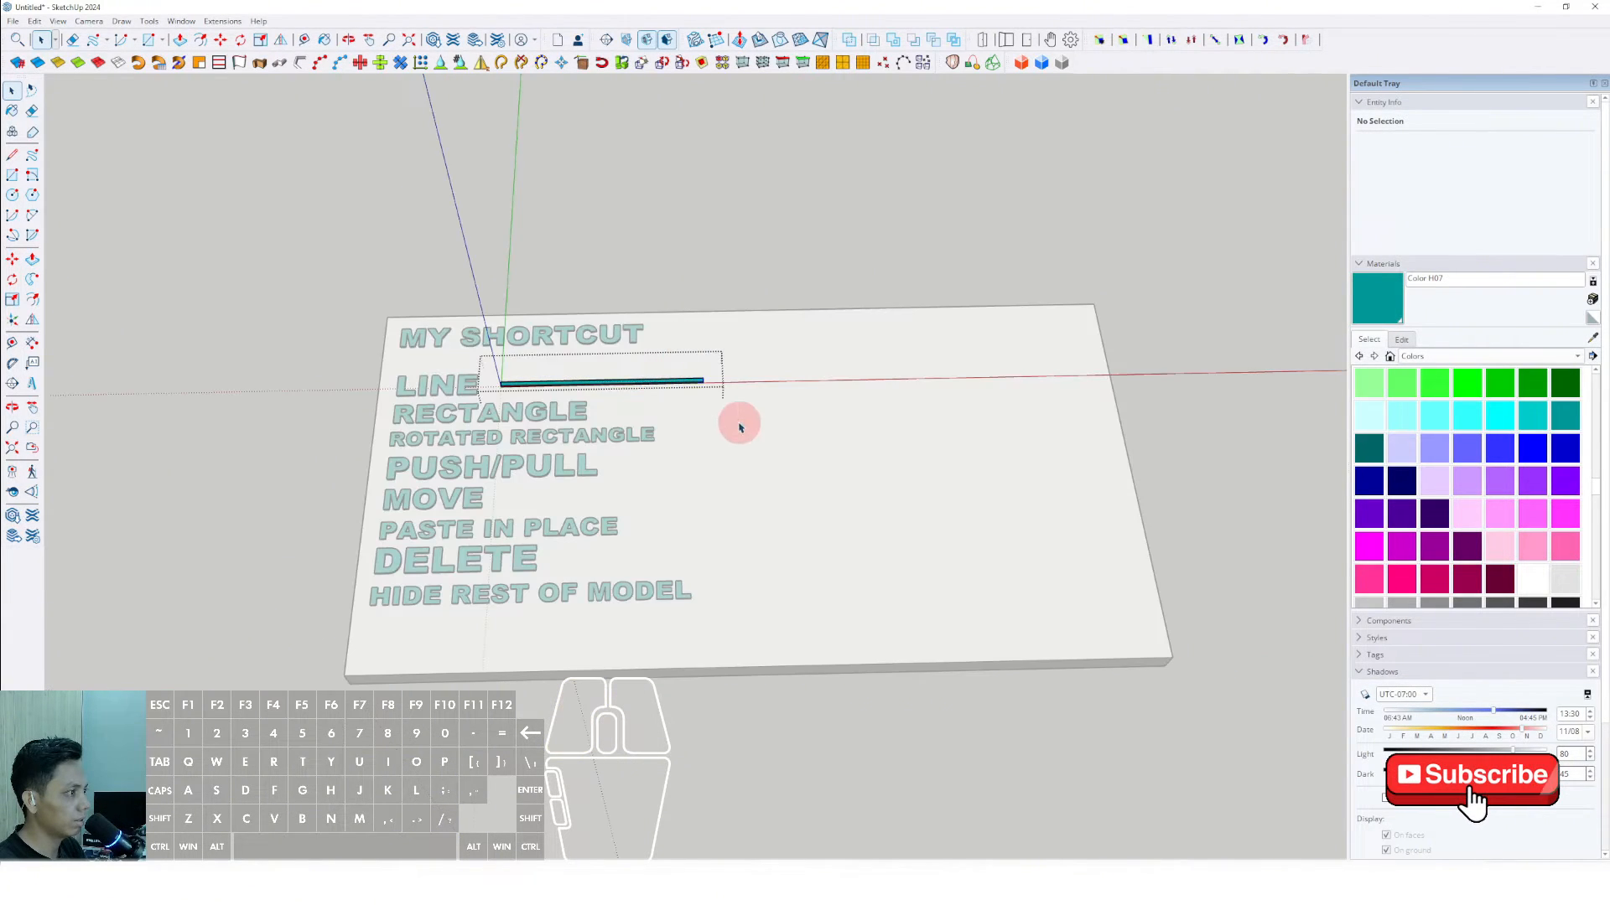
pyautogui.press('p')
pyautogui.click(705, 380)
pyautogui.click(813, 380)
pyautogui.press('space')
pyautogui.click(971, 251)
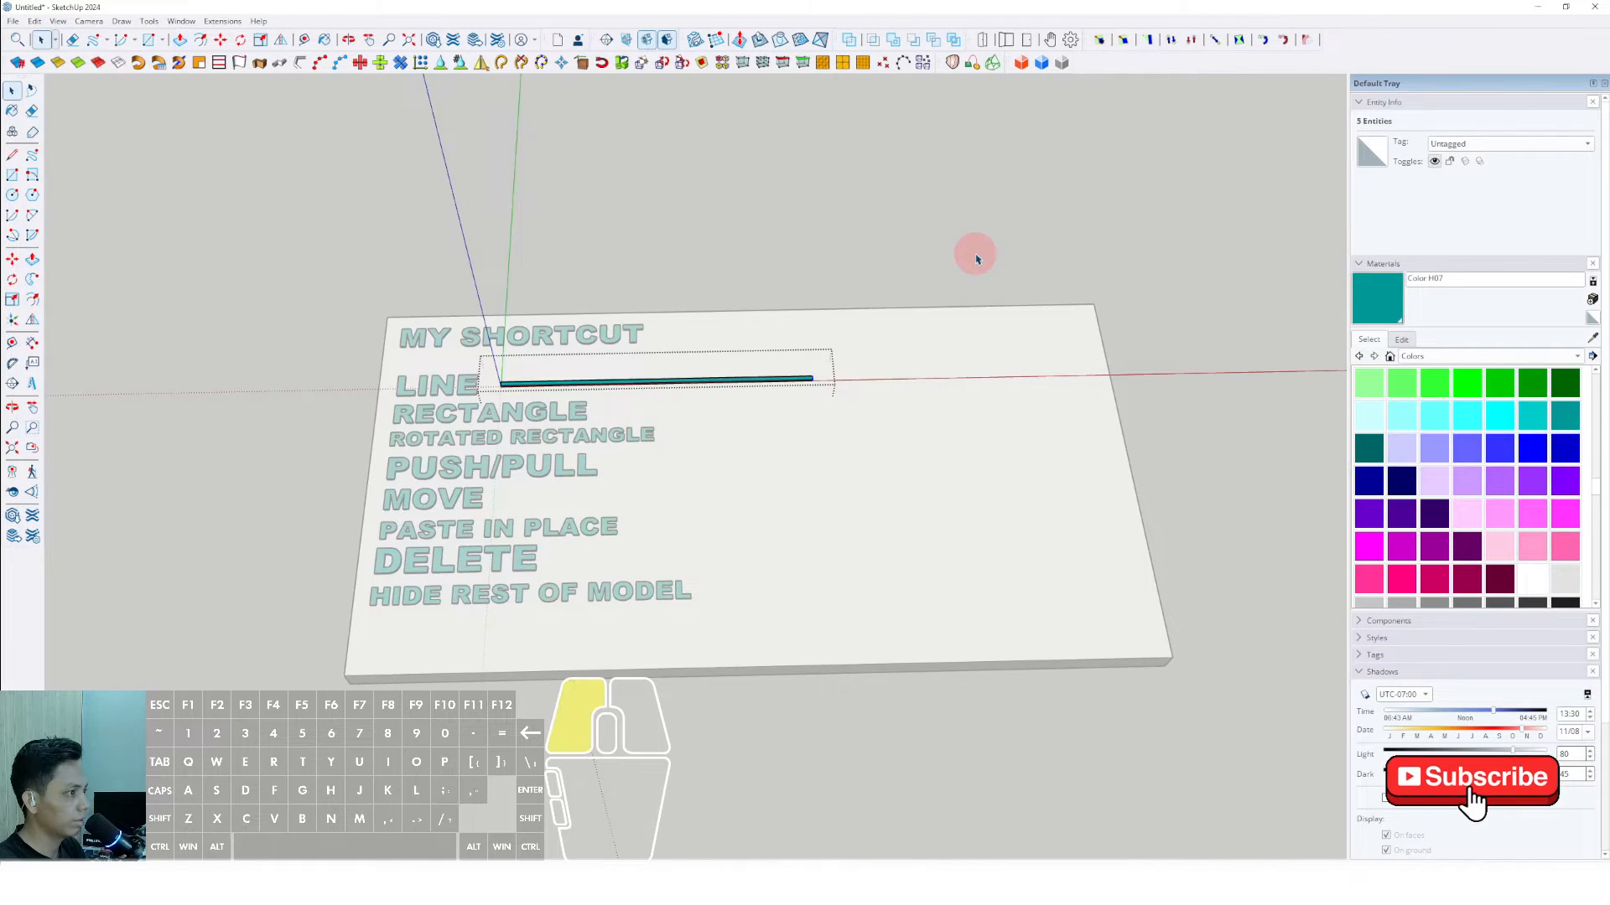
# - Copy the LINE bar down to the RECTANGLE row and shift the copy so it starts just after the label
pyautogui.click(676, 374)
pyautogui.scroll(3, 658, 414)
pyautogui.press('m')
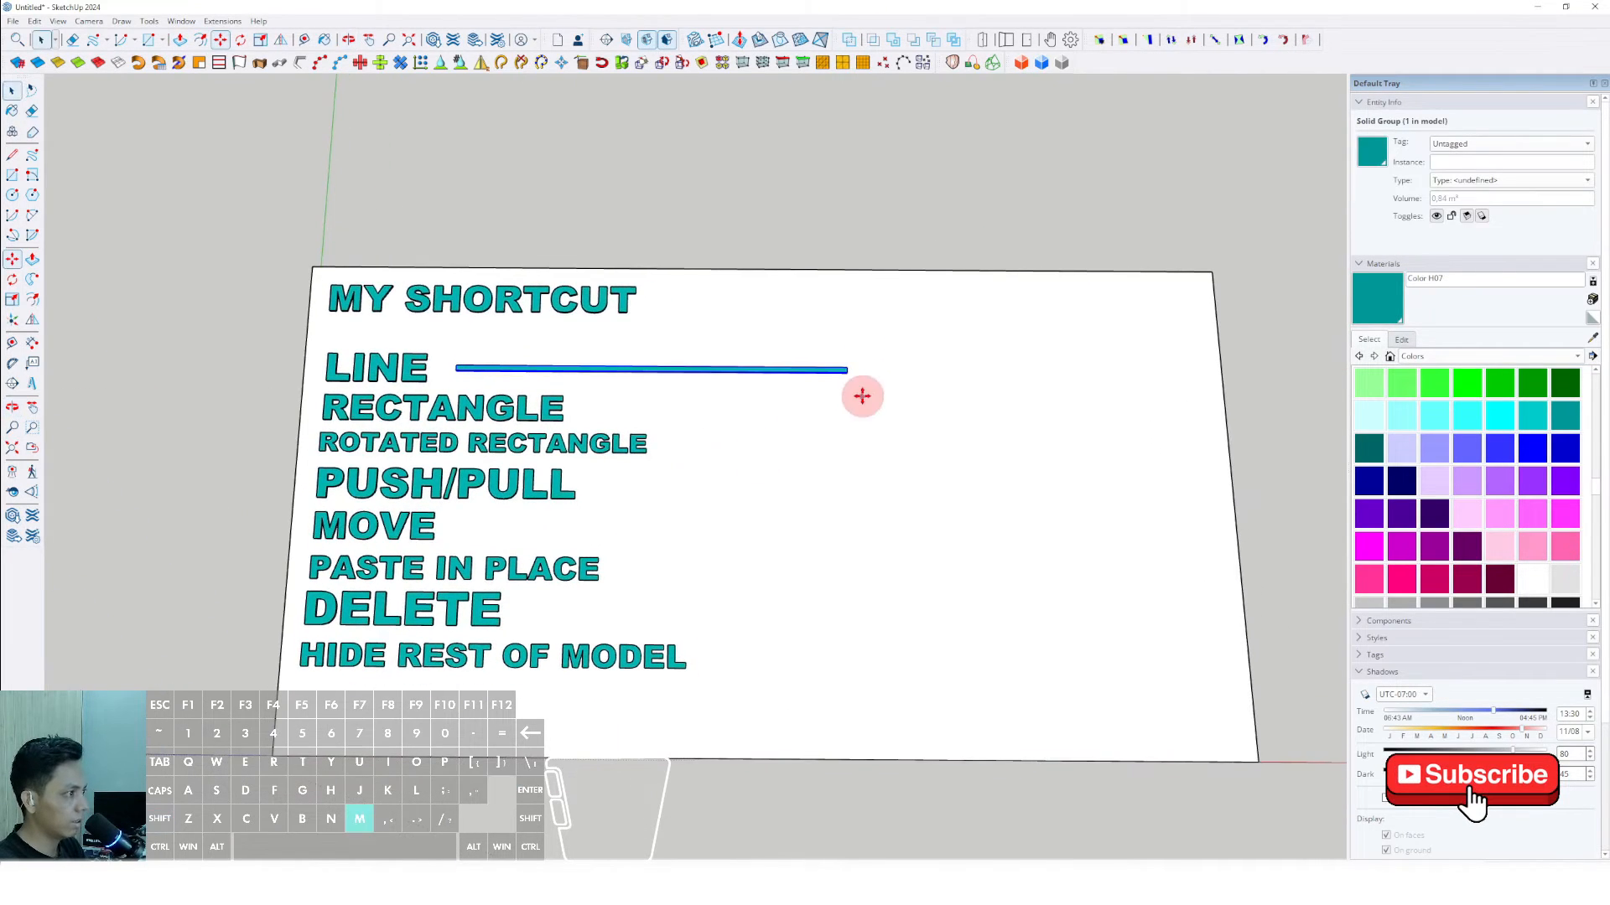
pyautogui.click(875, 373)
pyautogui.press('ctrl')
pyautogui.click(879, 409)
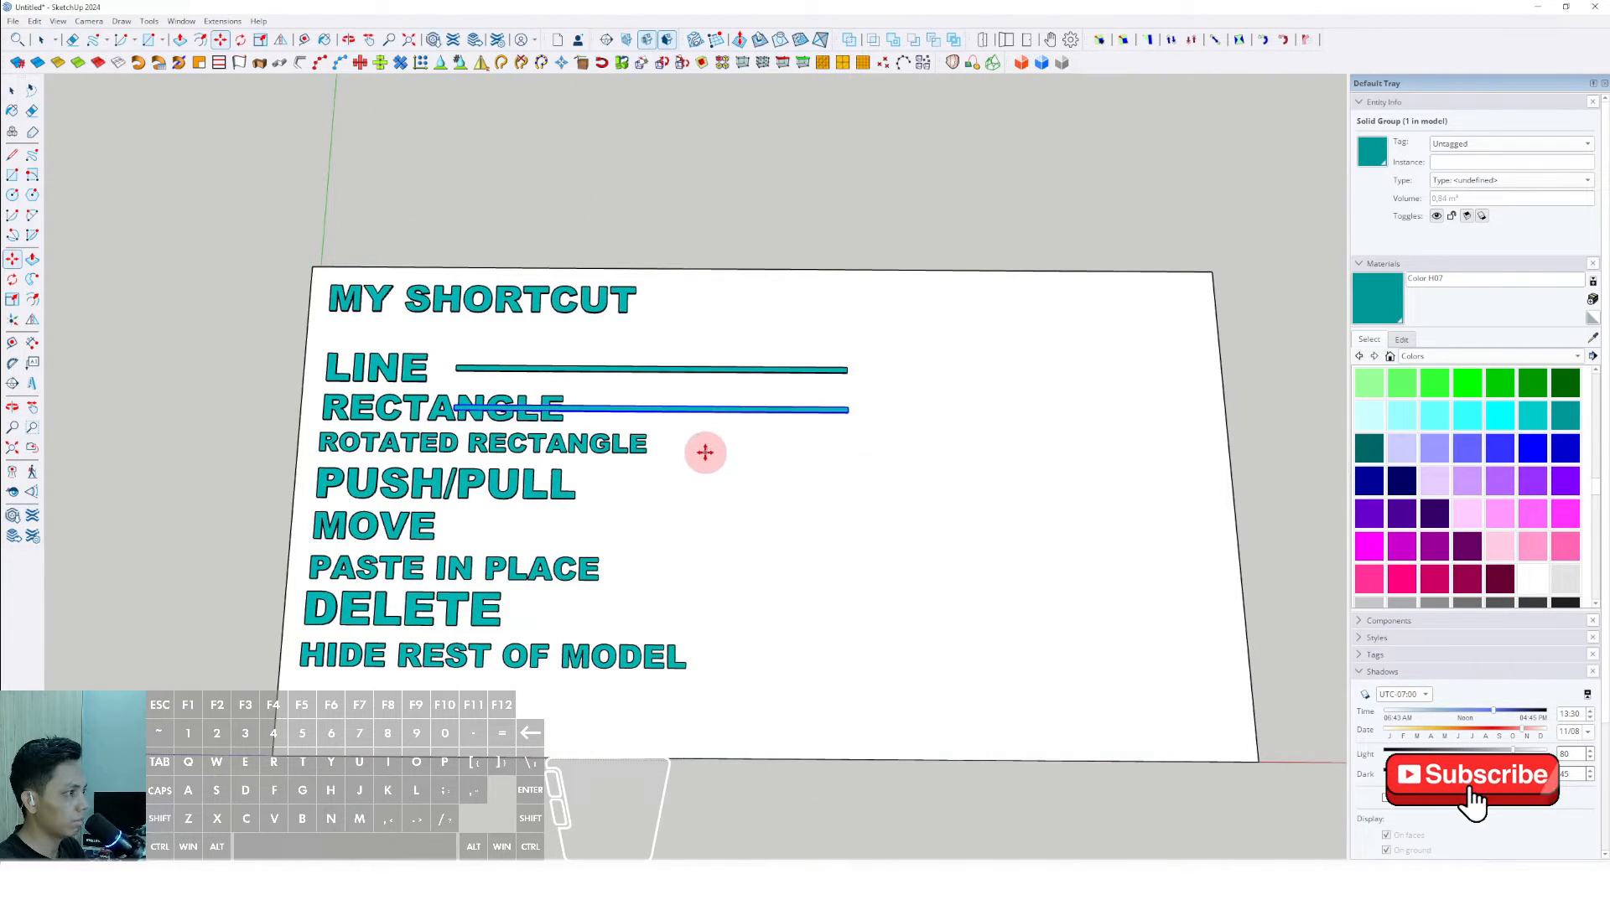
pyautogui.click(705, 452)
pyautogui.keyDown('shift'); pyautogui.click(842, 452); pyautogui.keyUp('shift')
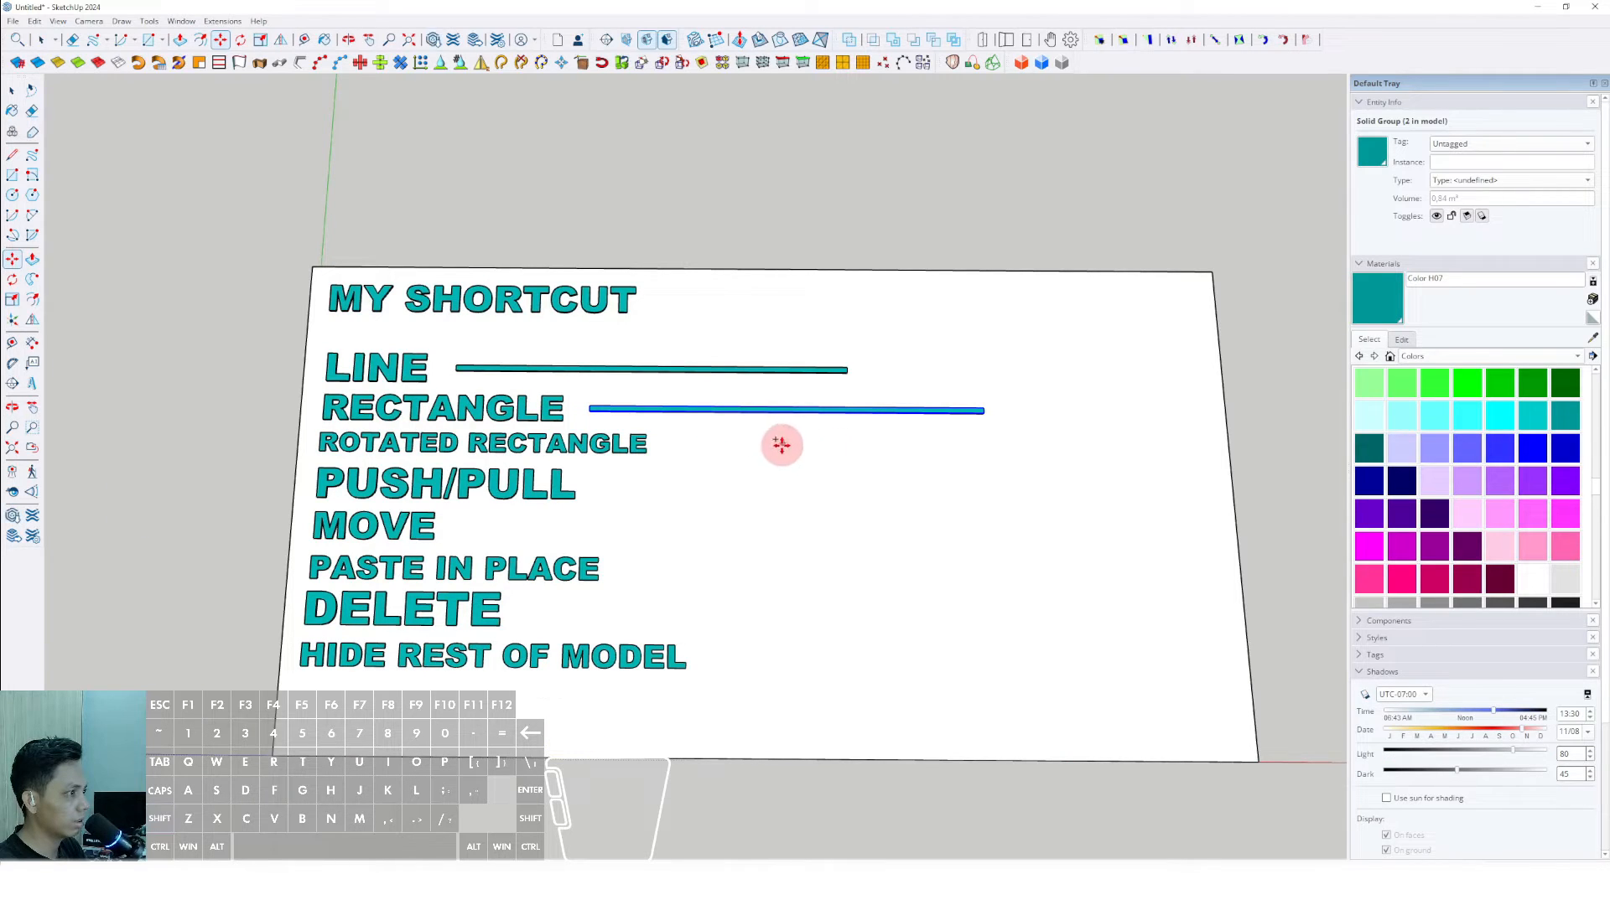
# - Copy the bar to the ROTATED RECTANGLE and PUSH/PULL rows, placing each copy just after its label
pyautogui.click(780, 445)
pyautogui.press('ctrl')
pyautogui.keyDown('shift'); pyautogui.click(777, 478); pyautogui.keyUp('shift')
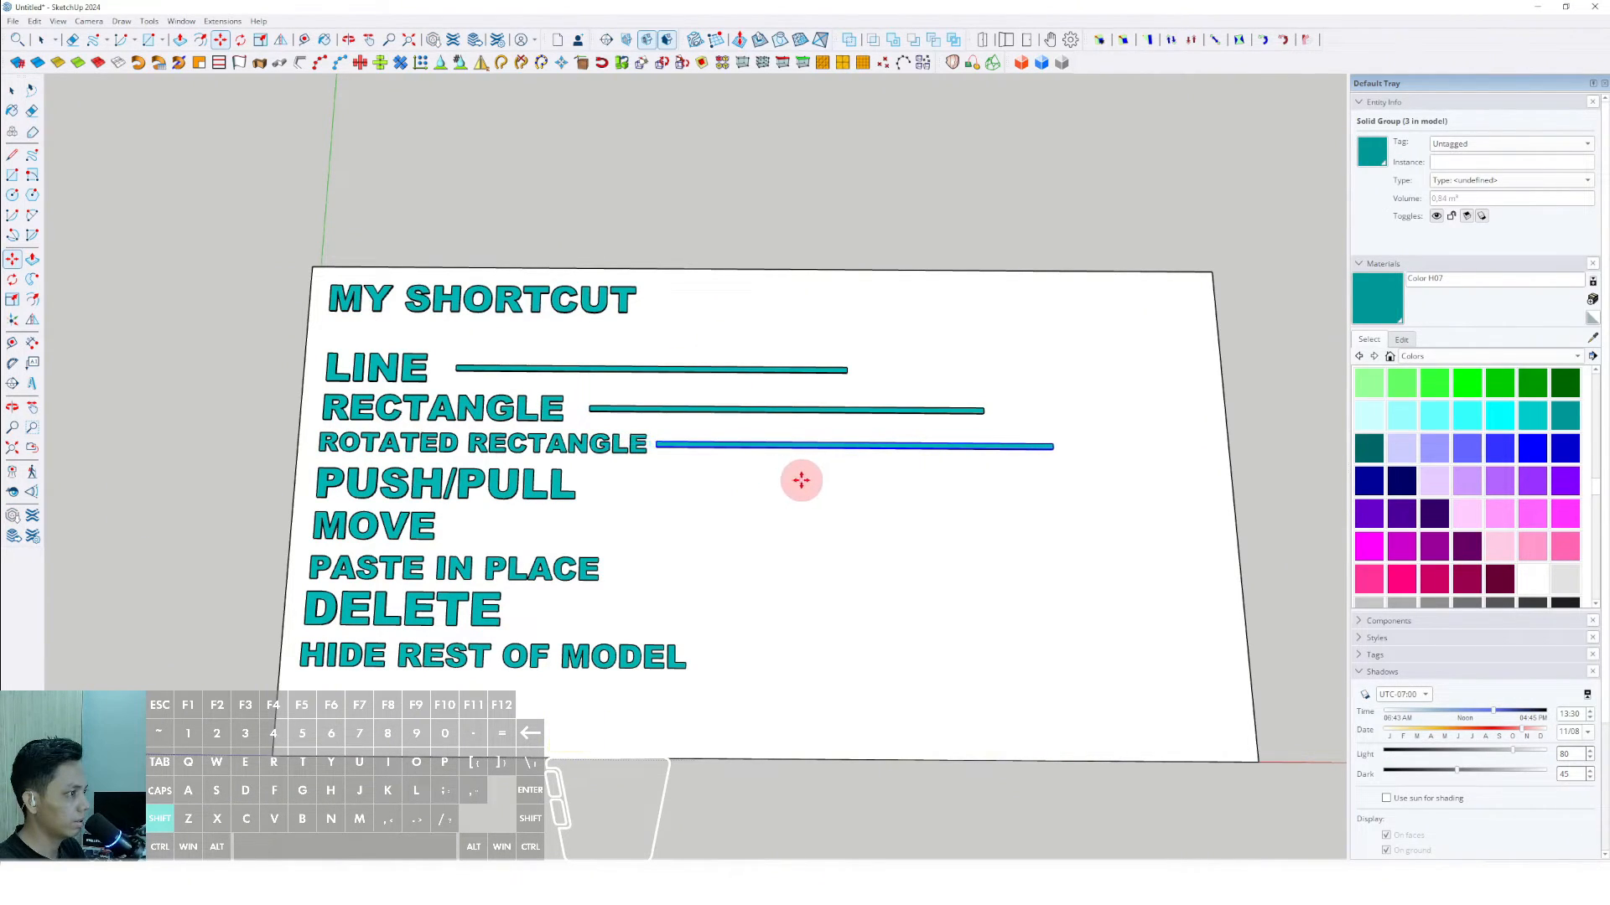
pyautogui.click(802, 481)
pyautogui.press('ctrl')
pyautogui.keyDown('shift'); pyautogui.click(784, 519); pyautogui.keyUp('shift')
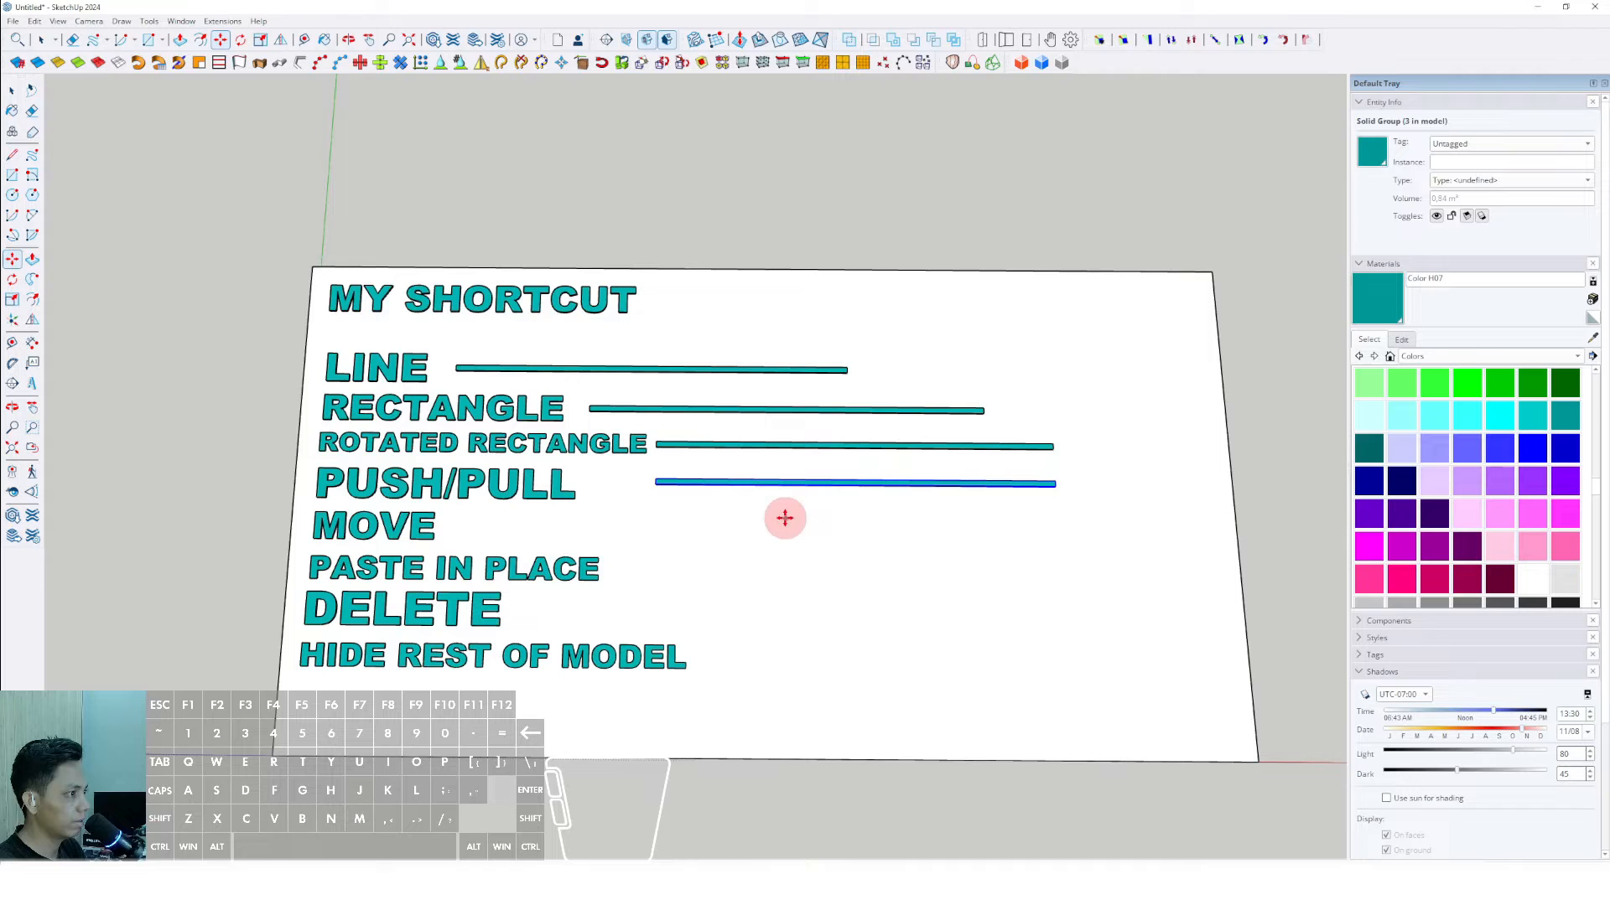
# - Copy the bar down to the MOVE and PASTE IN PLACE rows, starting each copy just after its label
pyautogui.click(706, 516)
pyautogui.press('ctrl')
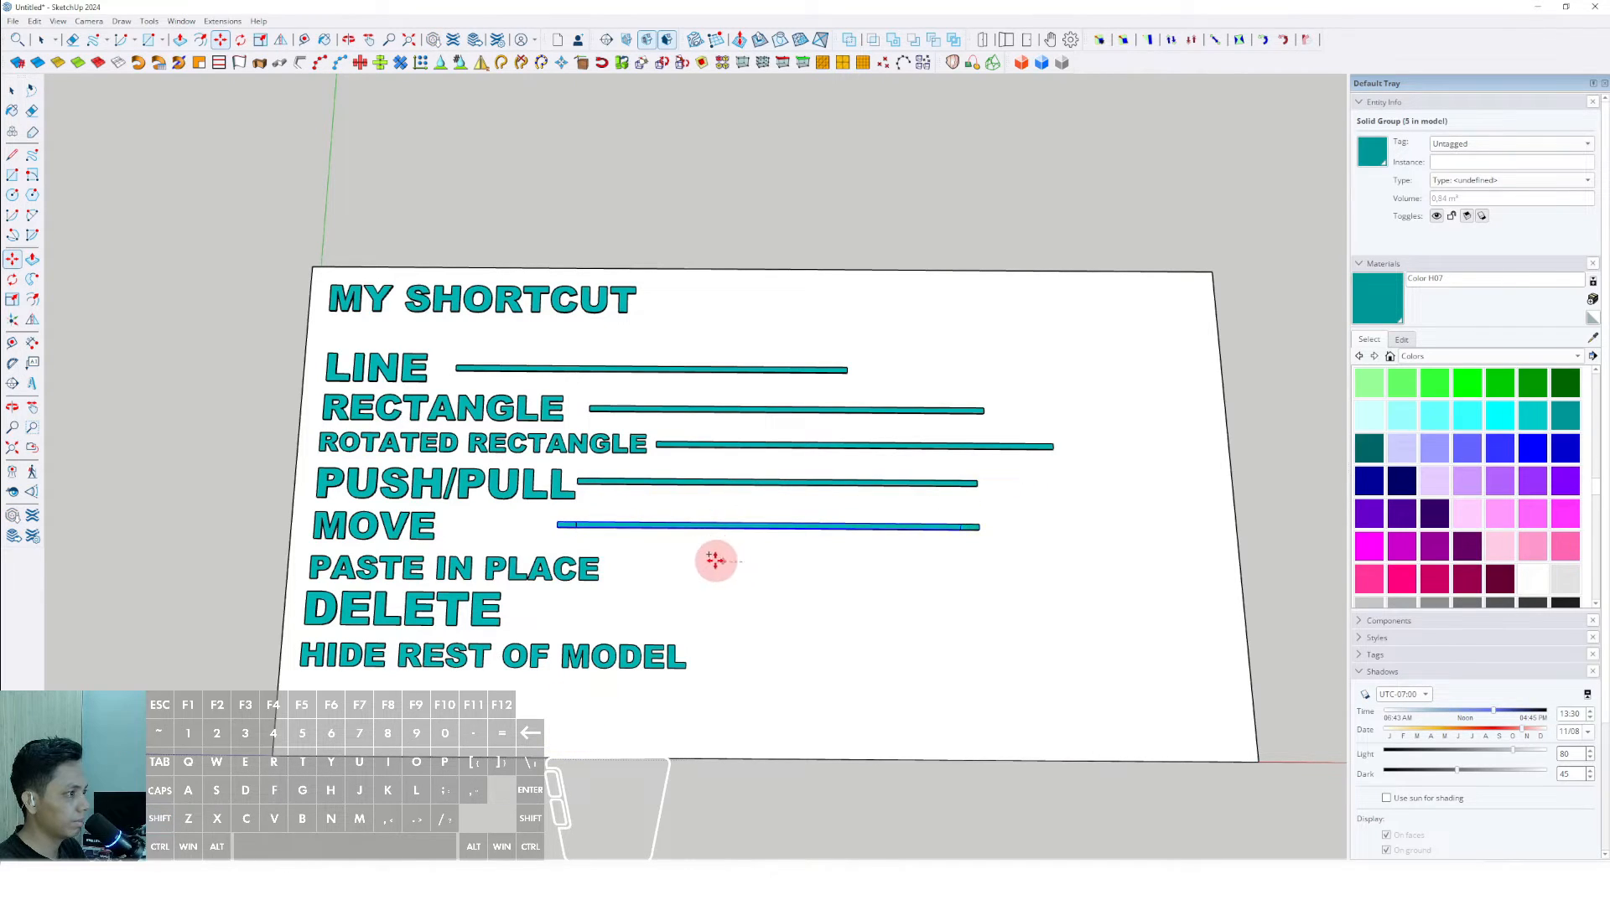
pyautogui.keyDown('shift'); pyautogui.click(619, 563); pyautogui.keyUp('shift')
pyautogui.click(748, 547)
pyautogui.press('ctrl')
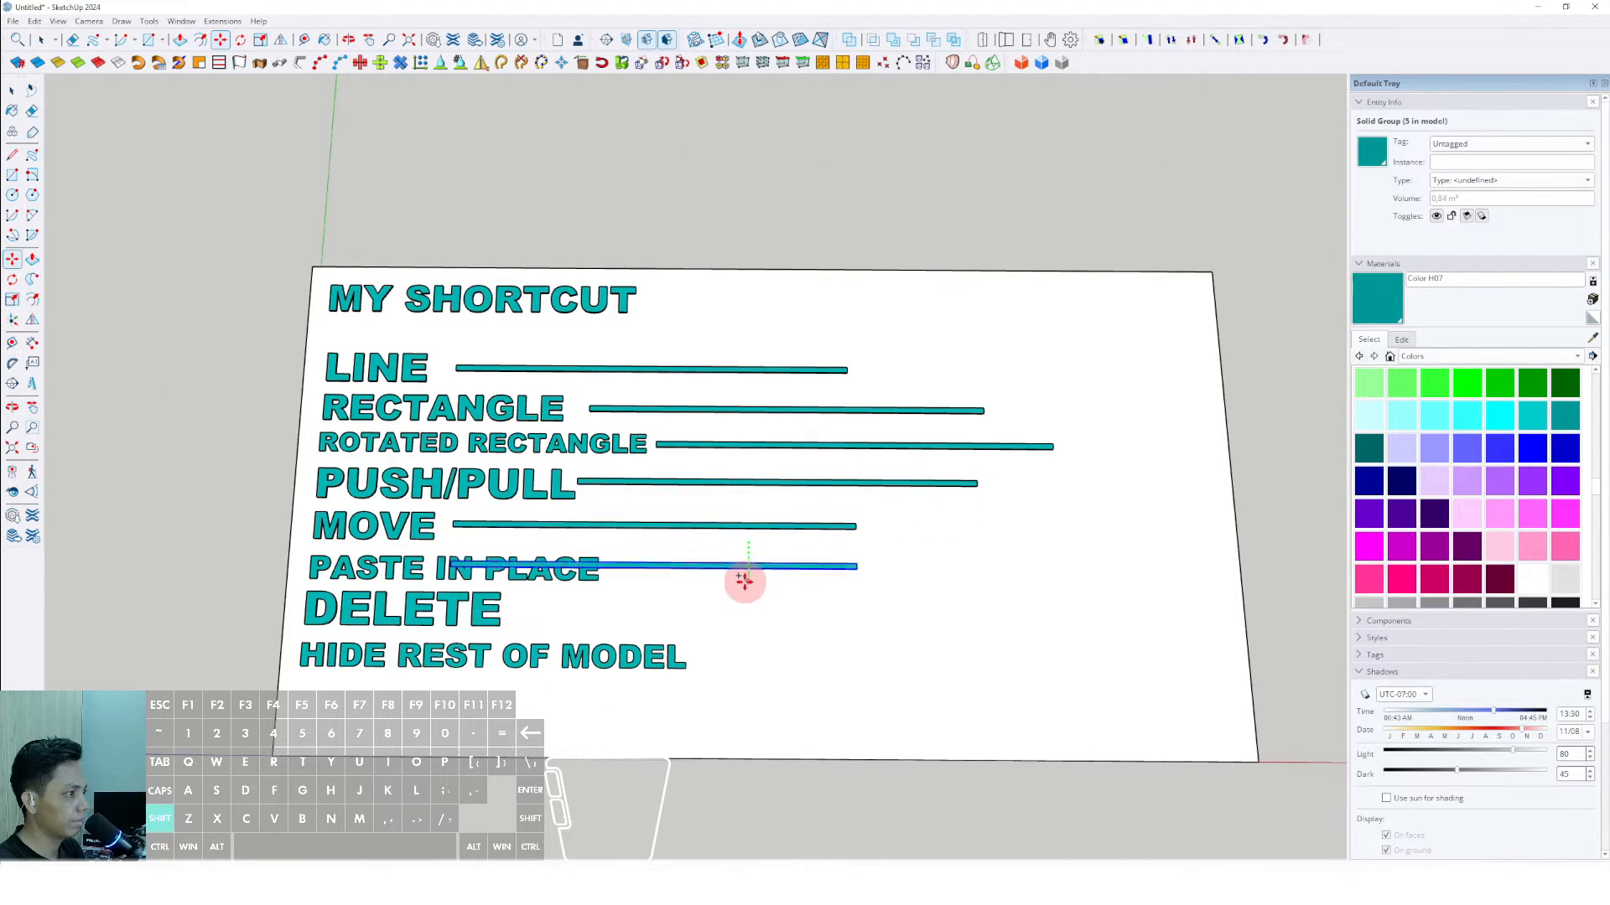
pyautogui.keyDown('shift'); pyautogui.click(743, 587); pyautogui.keyUp('shift')
pyautogui.click(695, 598)
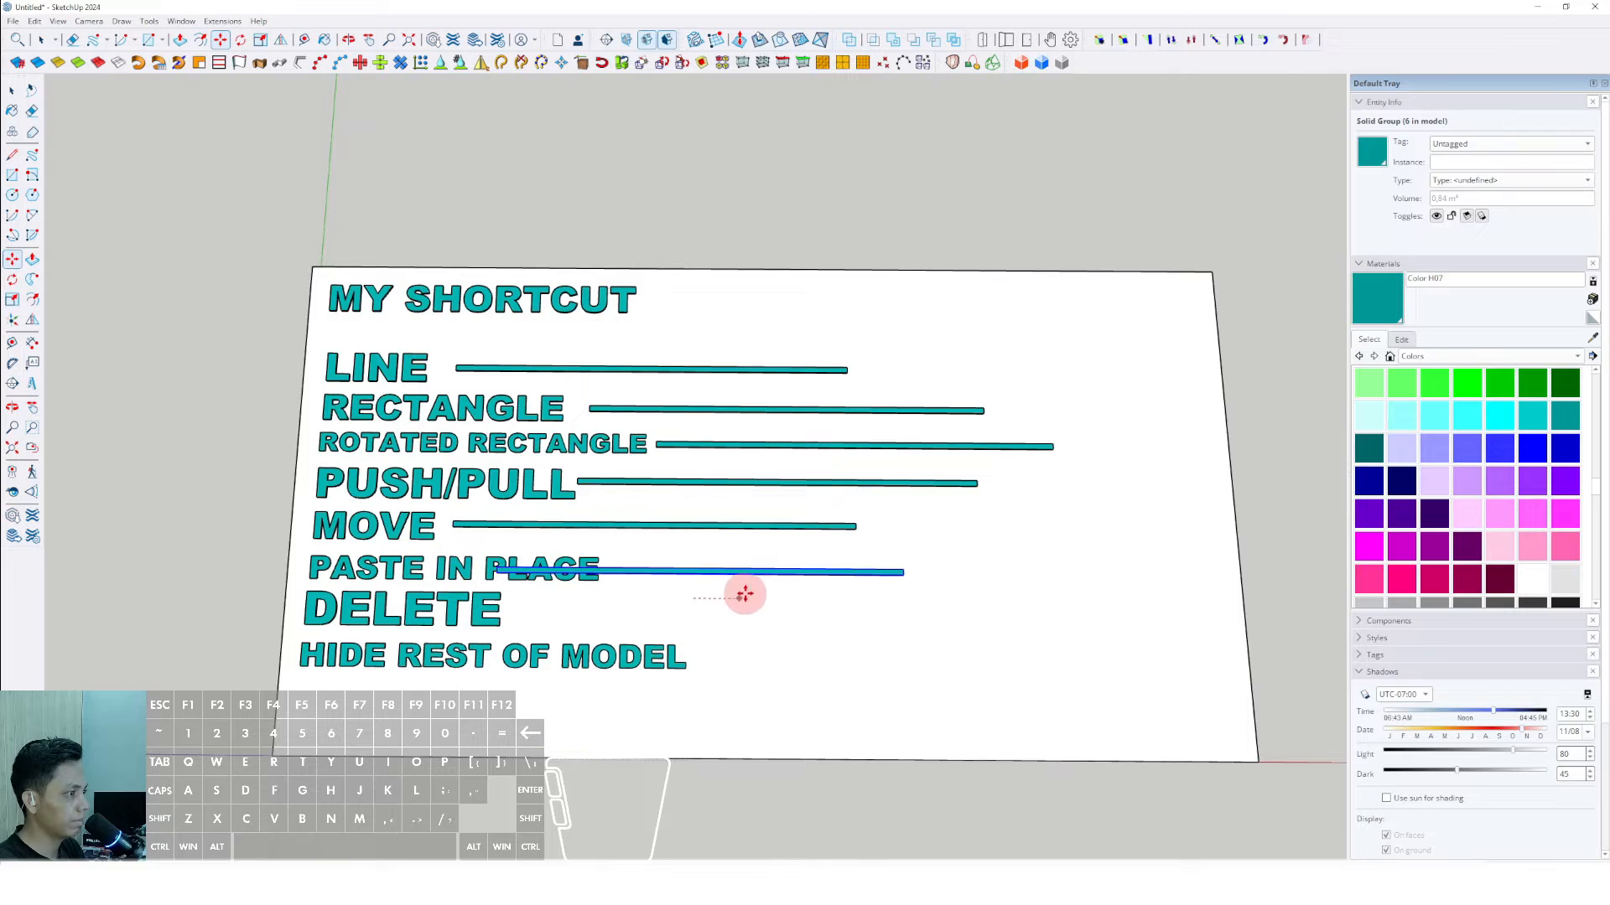
pyautogui.keyDown('shift'); pyautogui.click(850, 598); pyautogui.keyUp('shift')
# - Copy the bar to the DELETE and HIDE REST OF MODEL rows, placing each copy just after its label
pyautogui.click(797, 602)
pyautogui.press('ctrl')
pyautogui.click(886, 670)
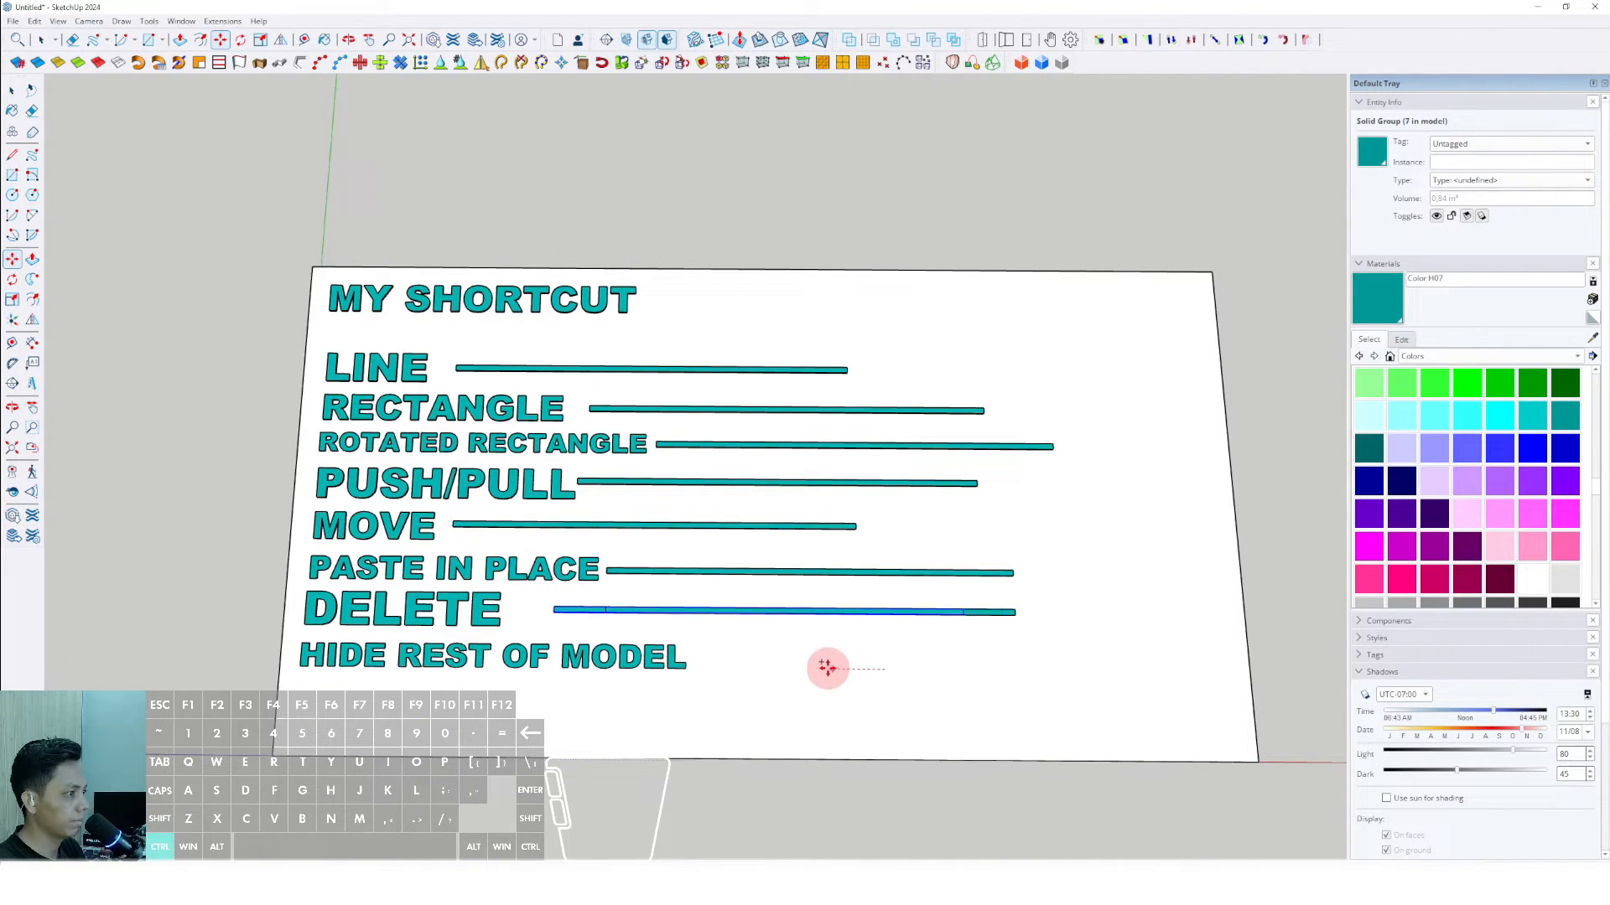
pyautogui.click(778, 634)
pyautogui.keyDown('shift'); pyautogui.click(780, 676); pyautogui.keyUp('shift')
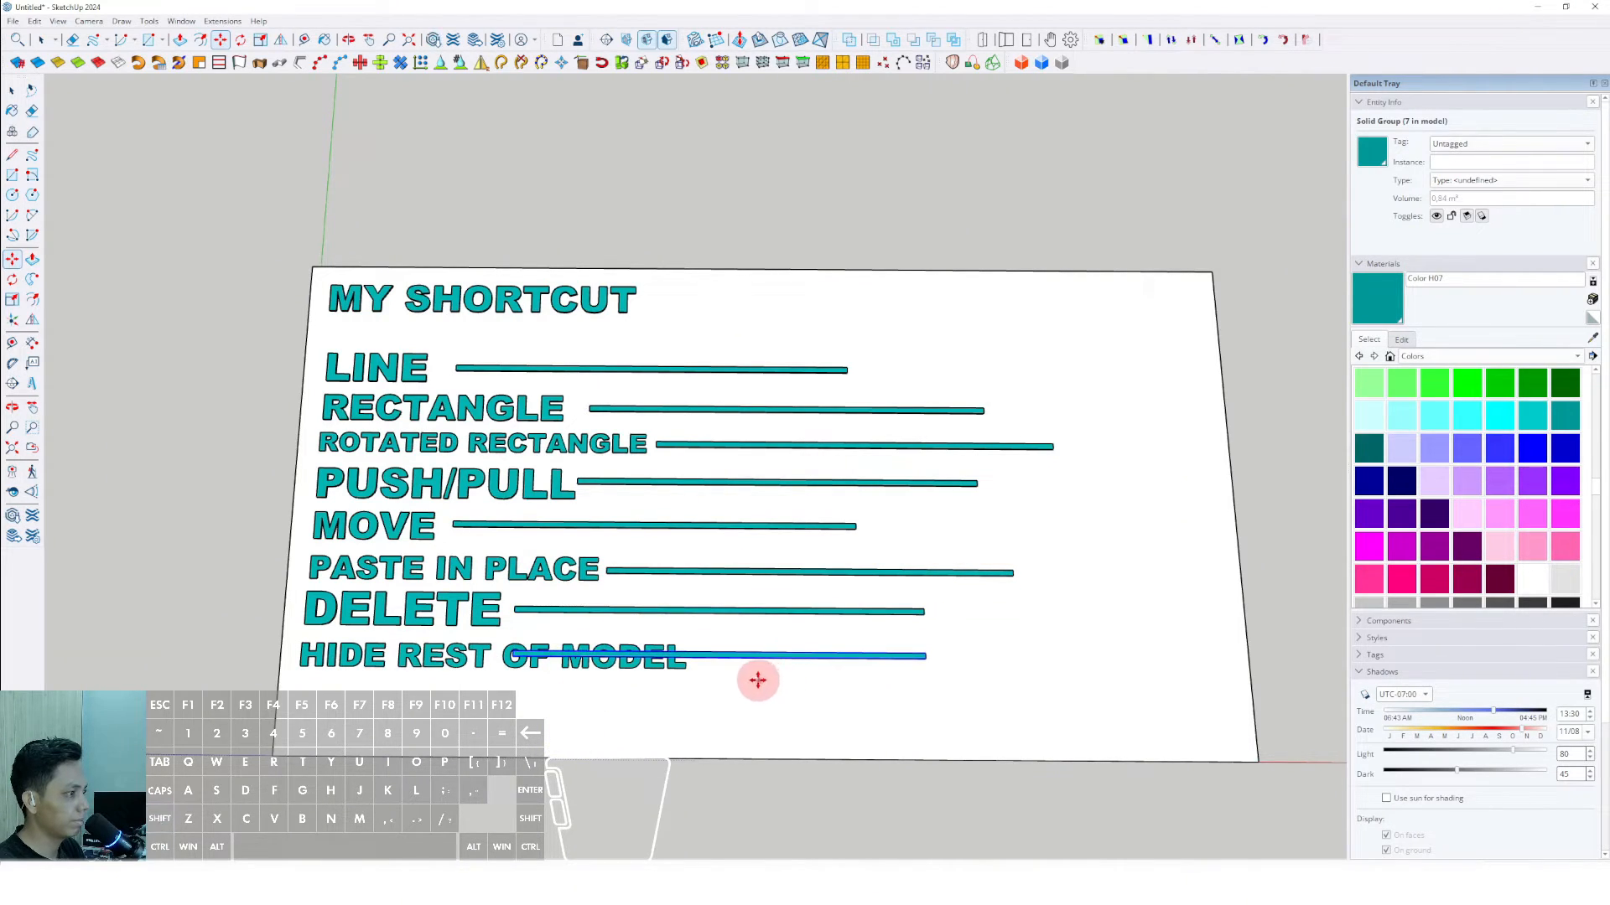
pyautogui.click(758, 679)
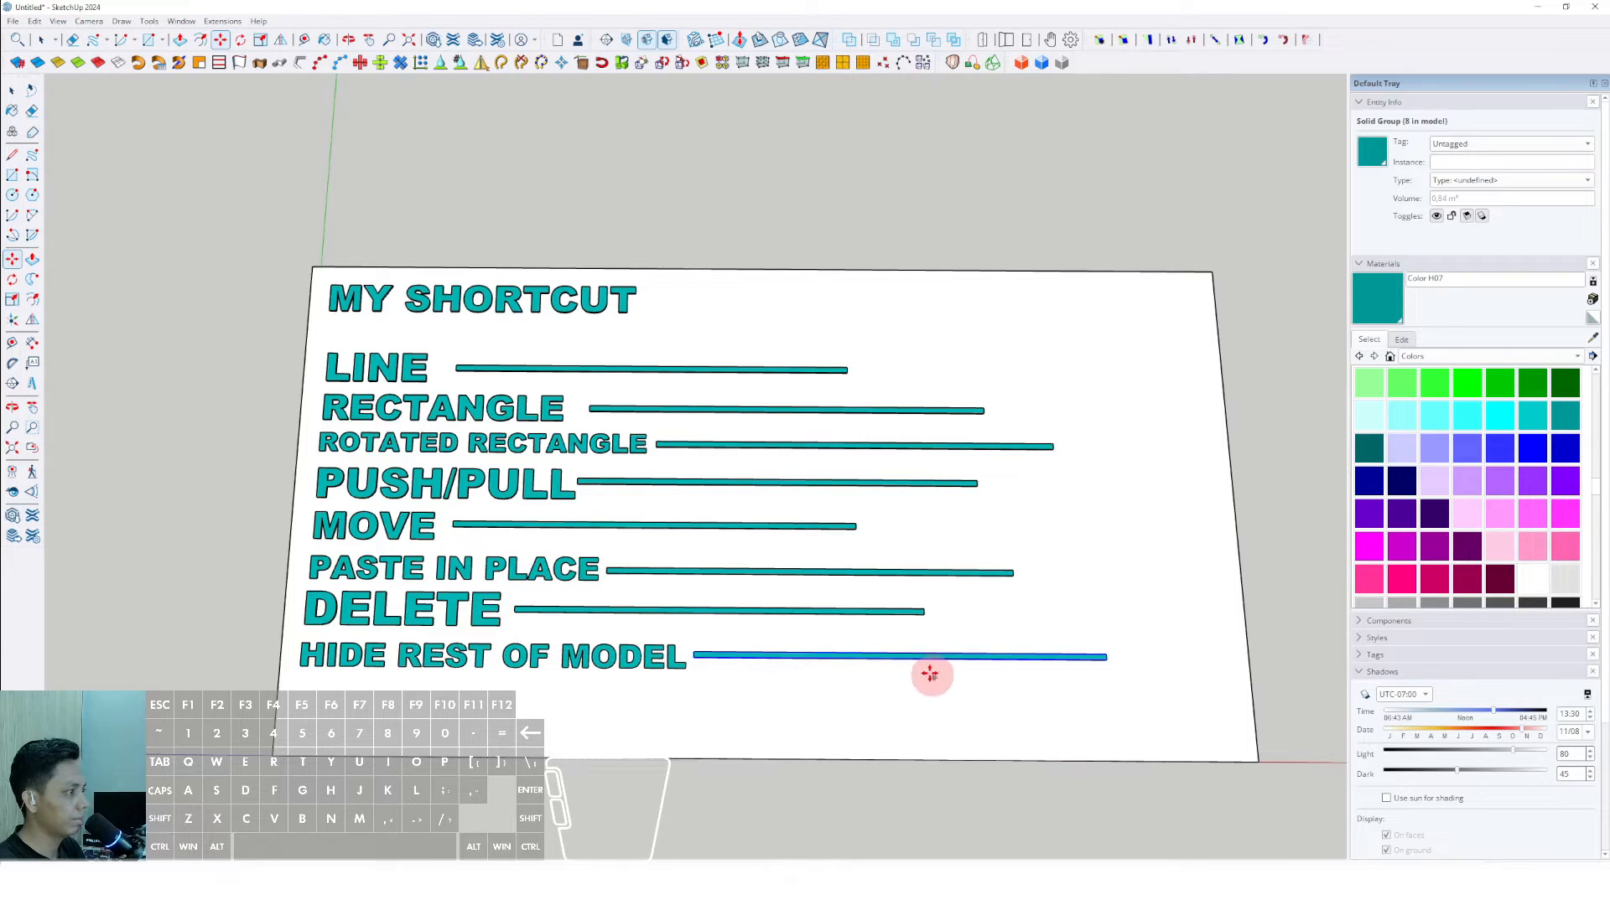
pyautogui.press('space')
# - Draw a straight guide line on the slab along the green axis, from above the LINE row to below the HIDE REST OF MODEL row
pyautogui.scroll(-1, 931, 675)
pyautogui.keyDown('shift'); pyautogui.moveTo(847, 587); pyautogui.dragTo(780, 565, button='middle'); pyautogui.keyUp('shift')
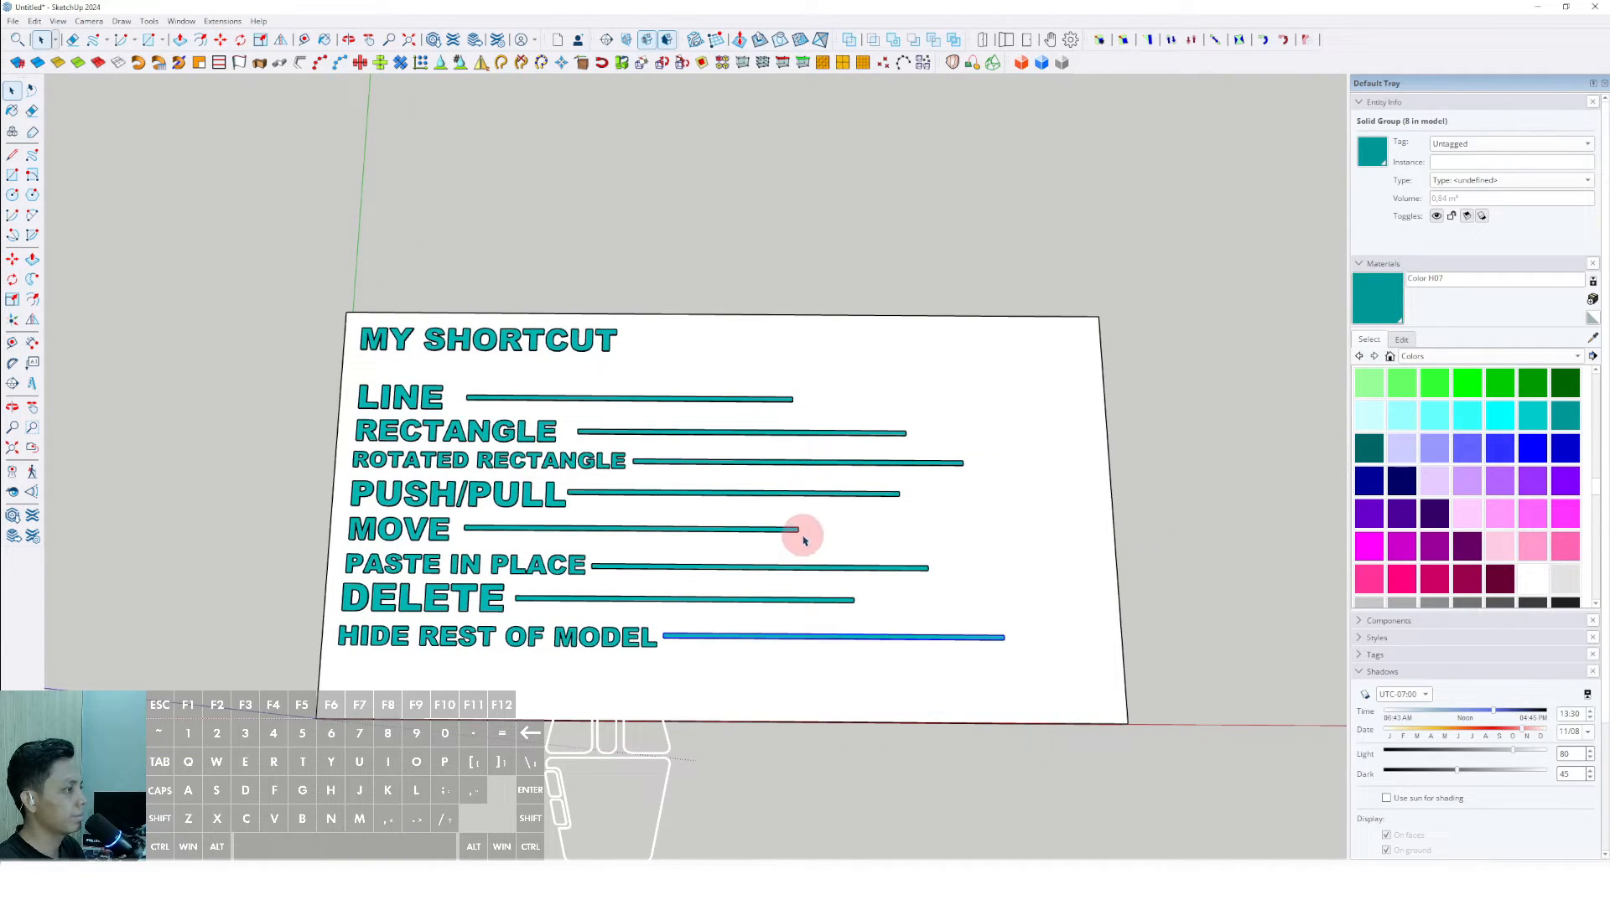
pyautogui.press('l')
pyautogui.click(846, 364)
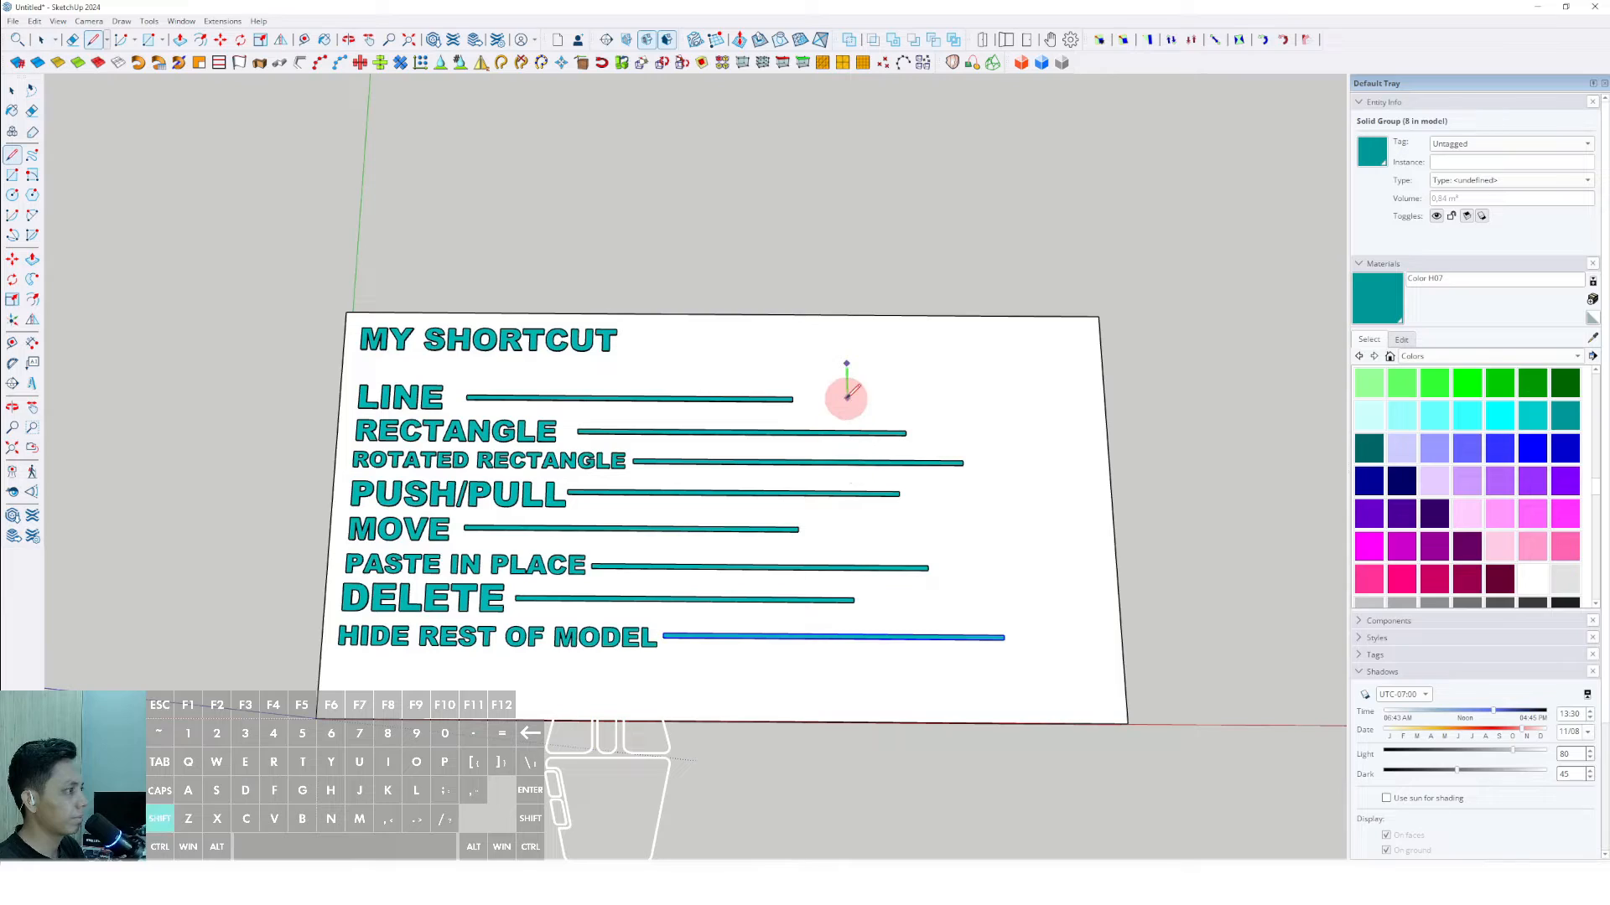
pyautogui.click(848, 701)
pyautogui.press('space')
# - Scale the HIDE REST OF MODEL and DELETE bars lengthwise so both end at the guide line
pyautogui.scroll(1, 1014, 639)
pyautogui.press('s')
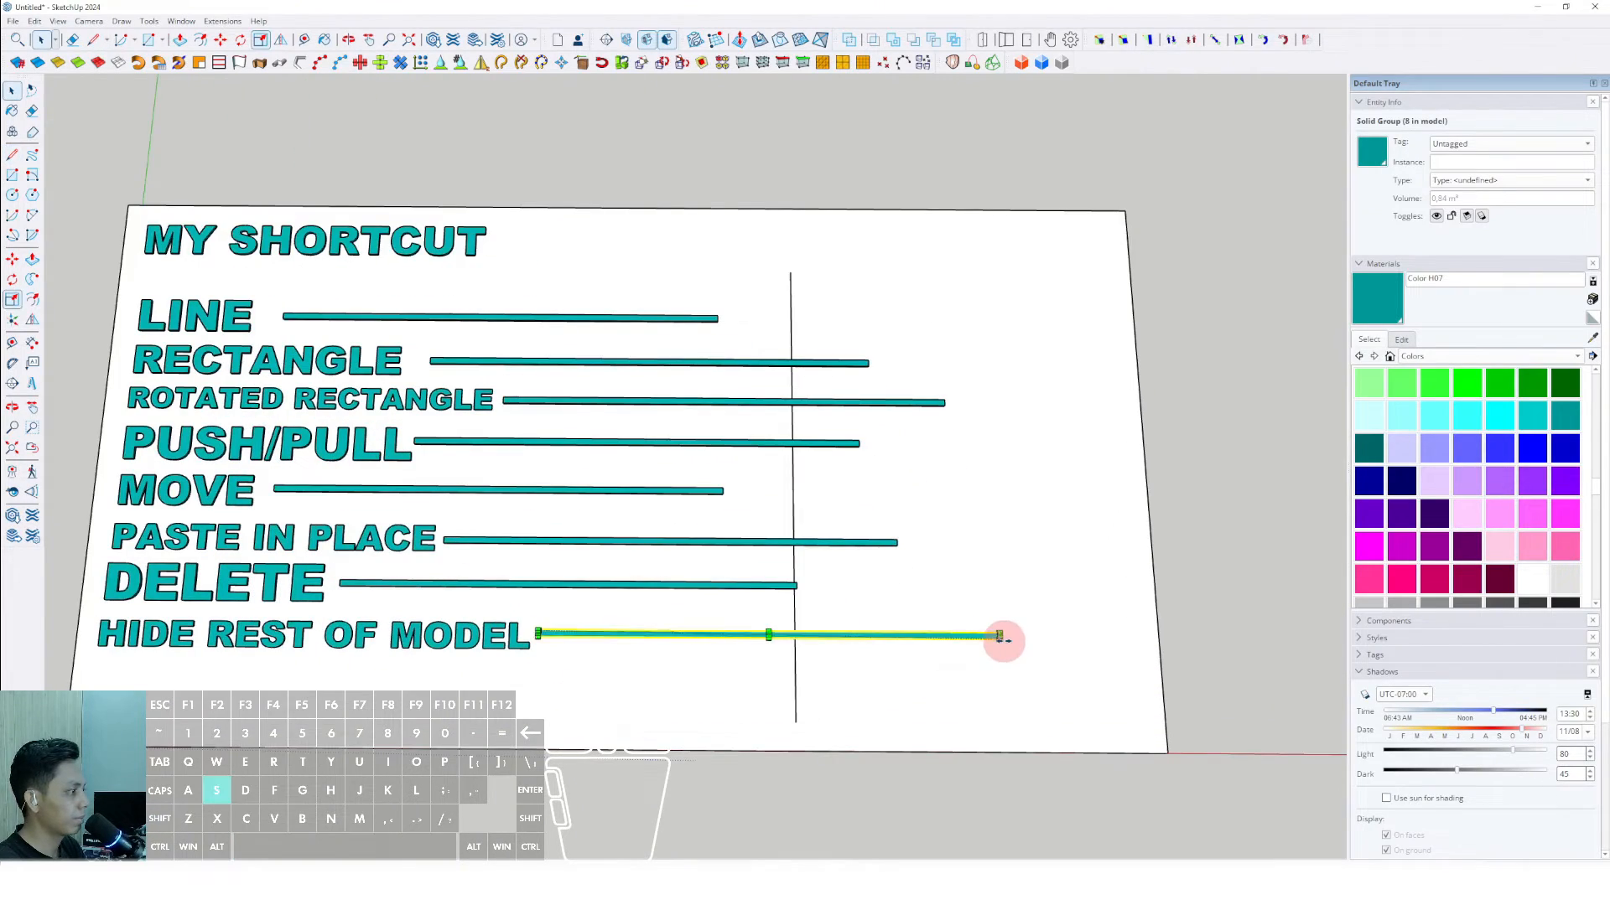
pyautogui.scroll(2, 999, 638)
pyautogui.moveTo(996, 647); pyautogui.dragTo(794, 560, button='middle')
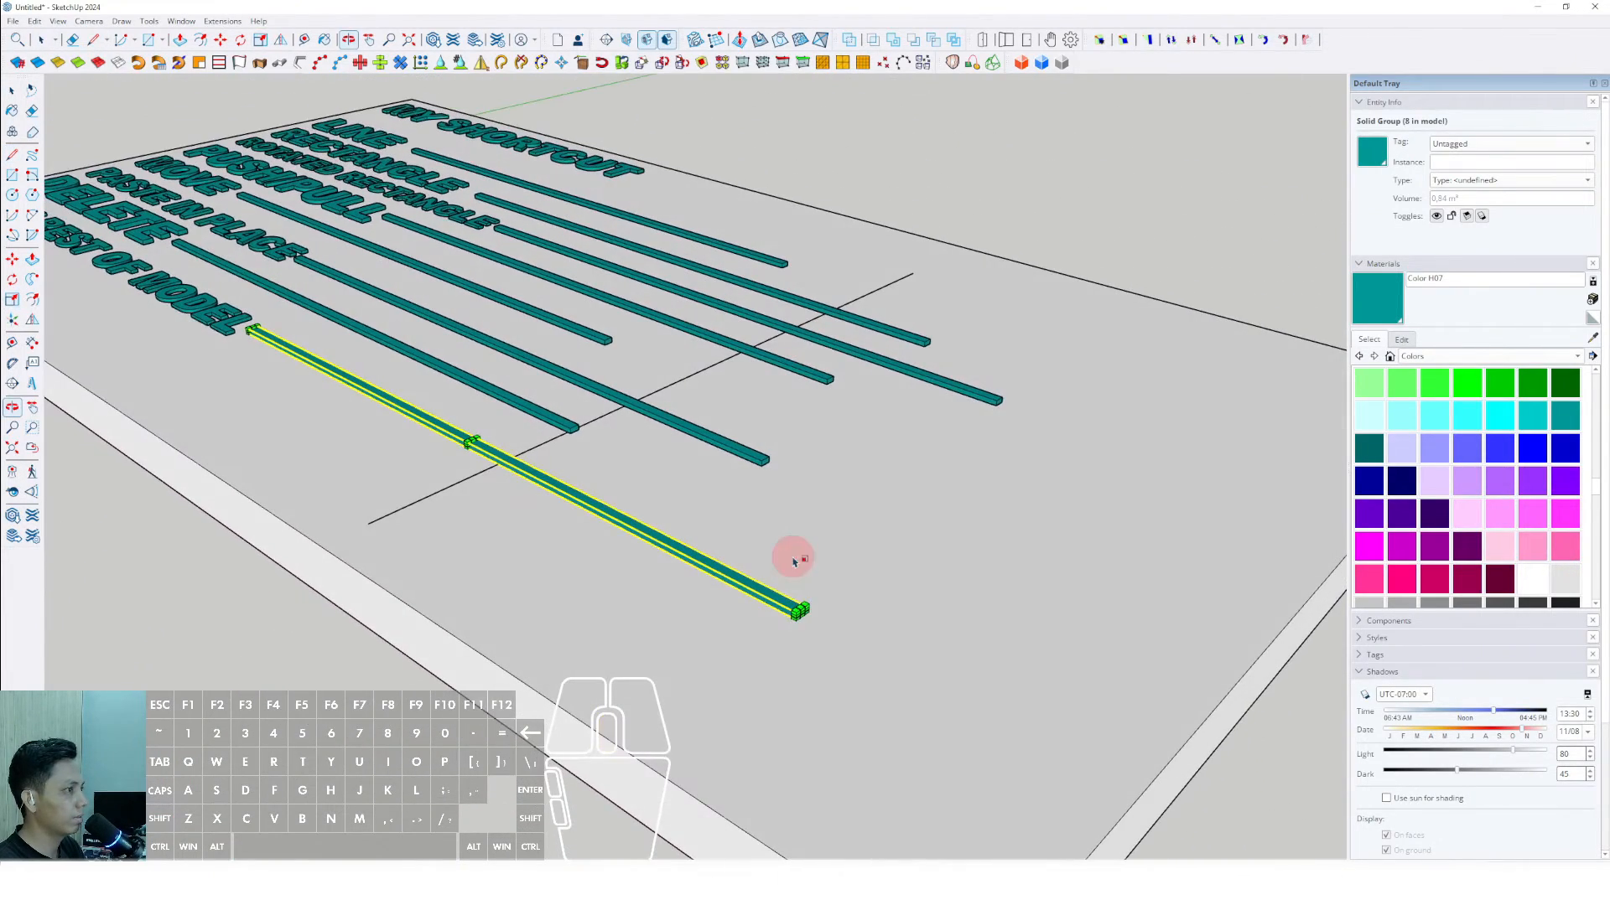
pyautogui.scroll(3, 801, 621)
pyautogui.moveTo(796, 597); pyautogui.dragTo(334, 330)
pyautogui.moveTo(334, 330); pyautogui.dragTo(577, 585, button='middle')
pyautogui.scroll(6, 586, 586)
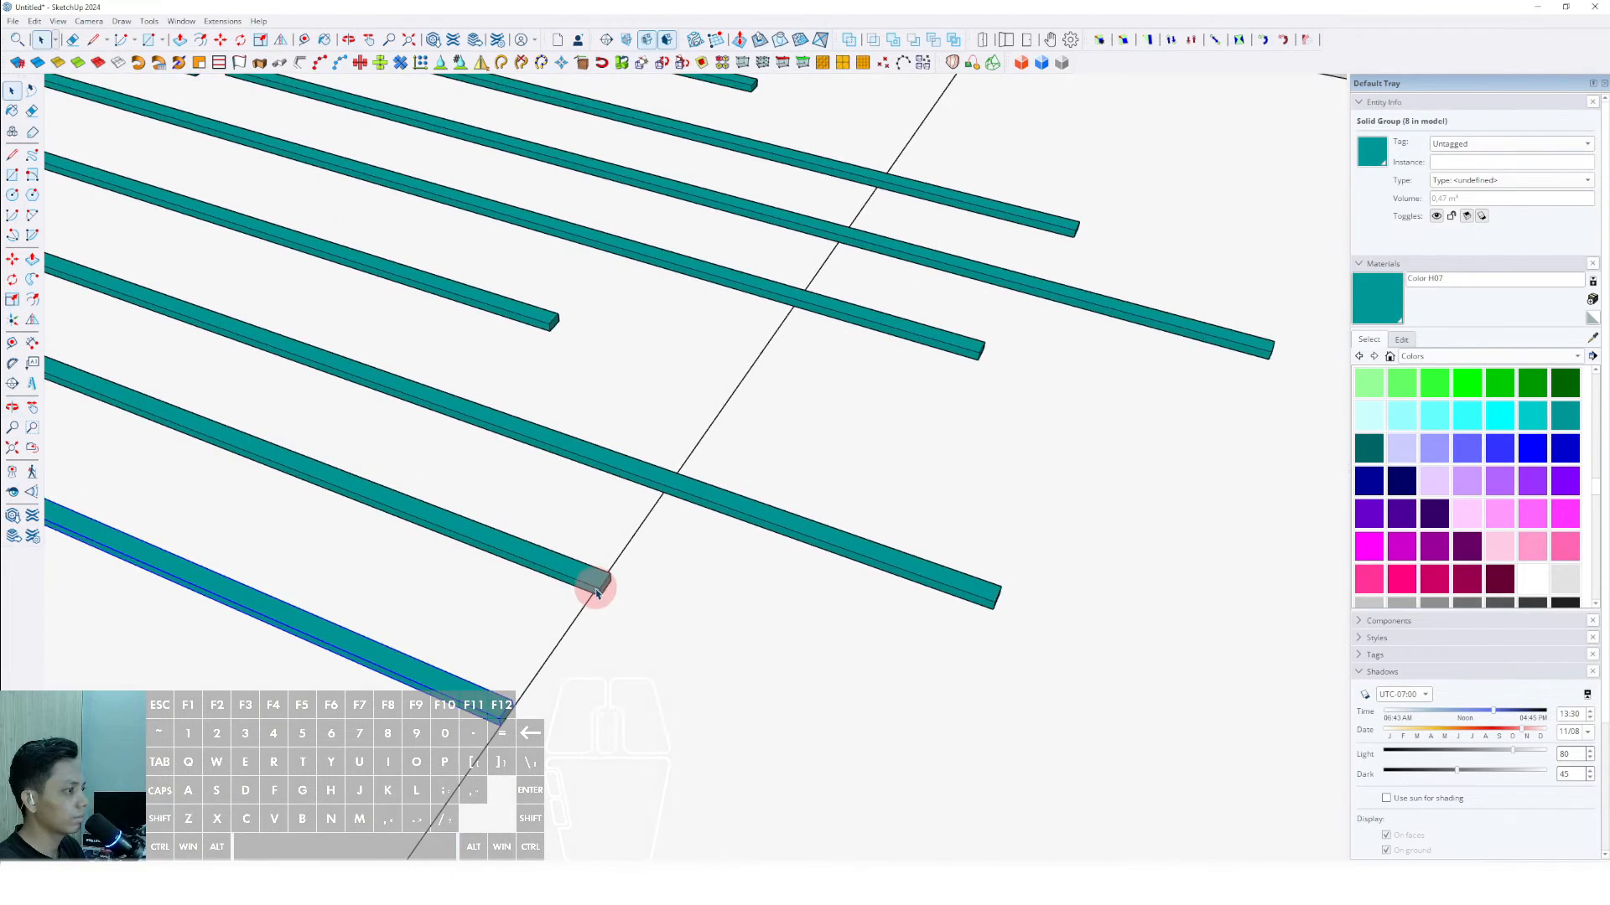
pyautogui.press('space')
pyautogui.scroll(-5, 574, 621)
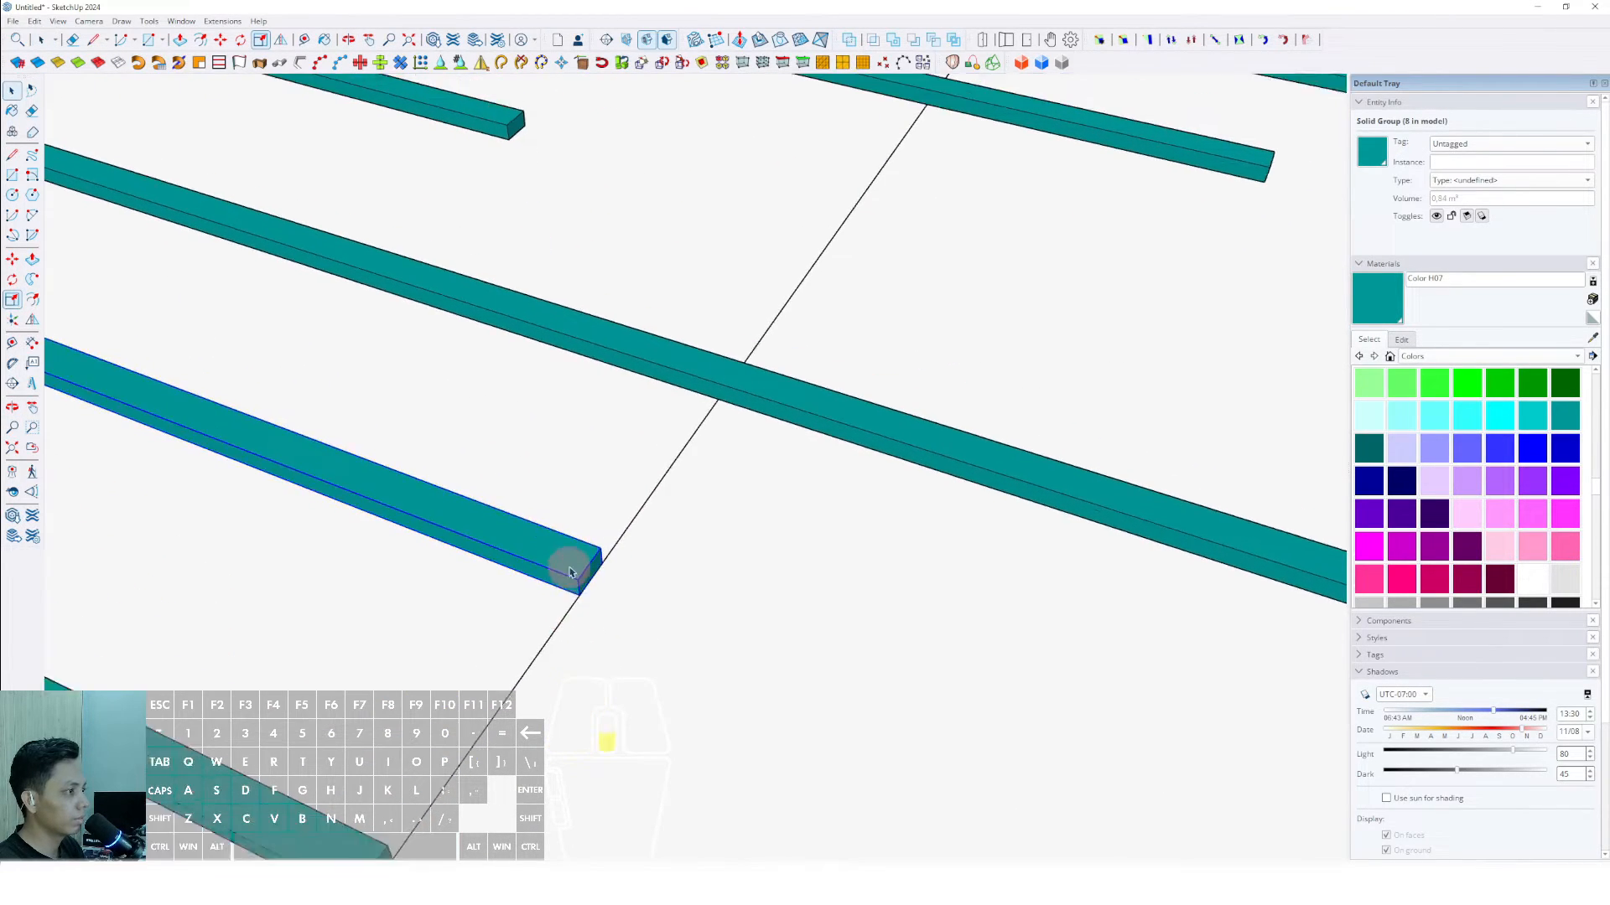
# - Scale the PASTE IN PLACE bar back and the MOVE bar out so both end at the guide line
pyautogui.moveTo(856, 596); pyautogui.dragTo(828, 595, button='middle')
pyautogui.press('s')
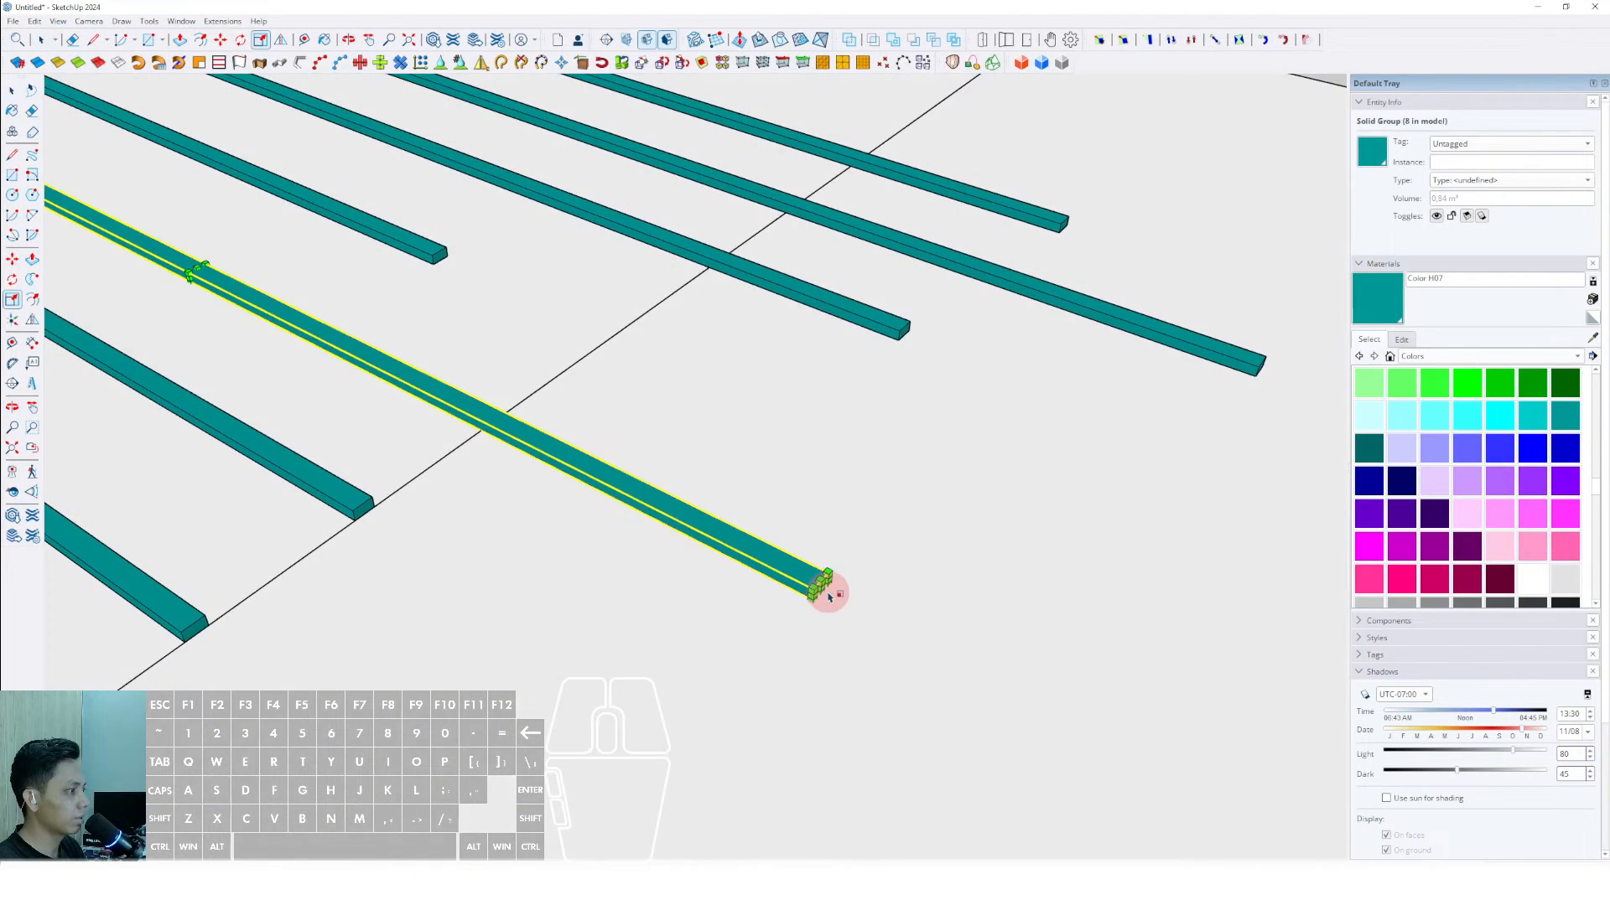
pyautogui.moveTo(822, 586); pyautogui.dragTo(435, 424)
pyautogui.press('space')
pyautogui.scroll(3, 431, 352)
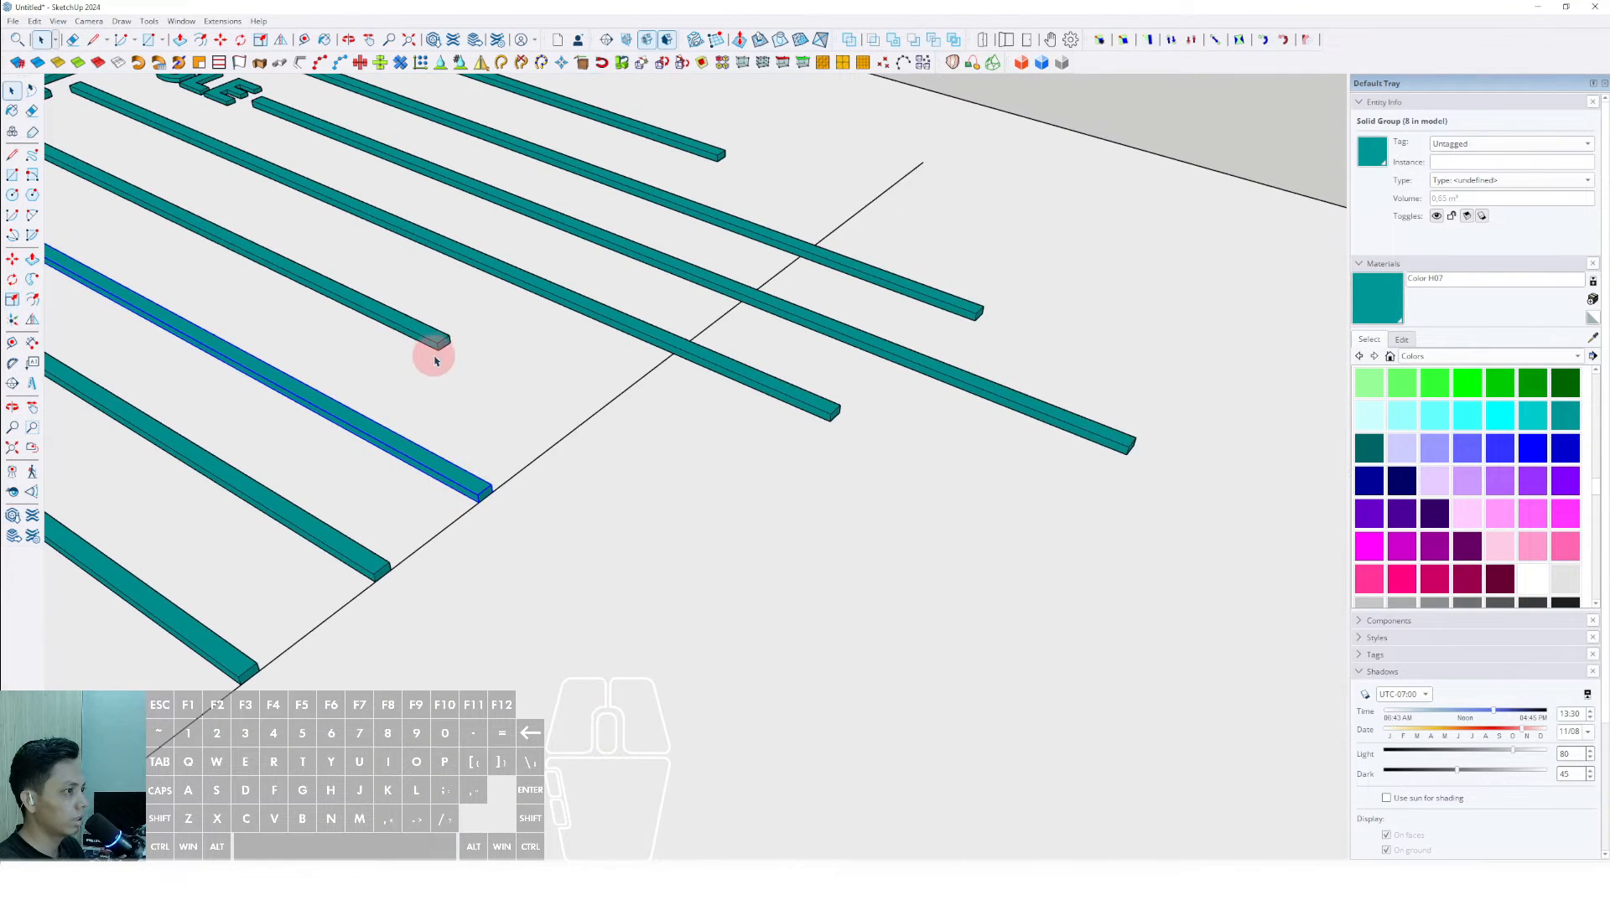
pyautogui.press('s')
pyautogui.scroll(1, 445, 352)
pyautogui.moveTo(445, 351); pyautogui.dragTo(590, 496)
pyautogui.press('space')
# - Shorten the PUSH/PULL bar with Scale so its far end meets the guide line
pyautogui.scroll(-2, 719, 489)
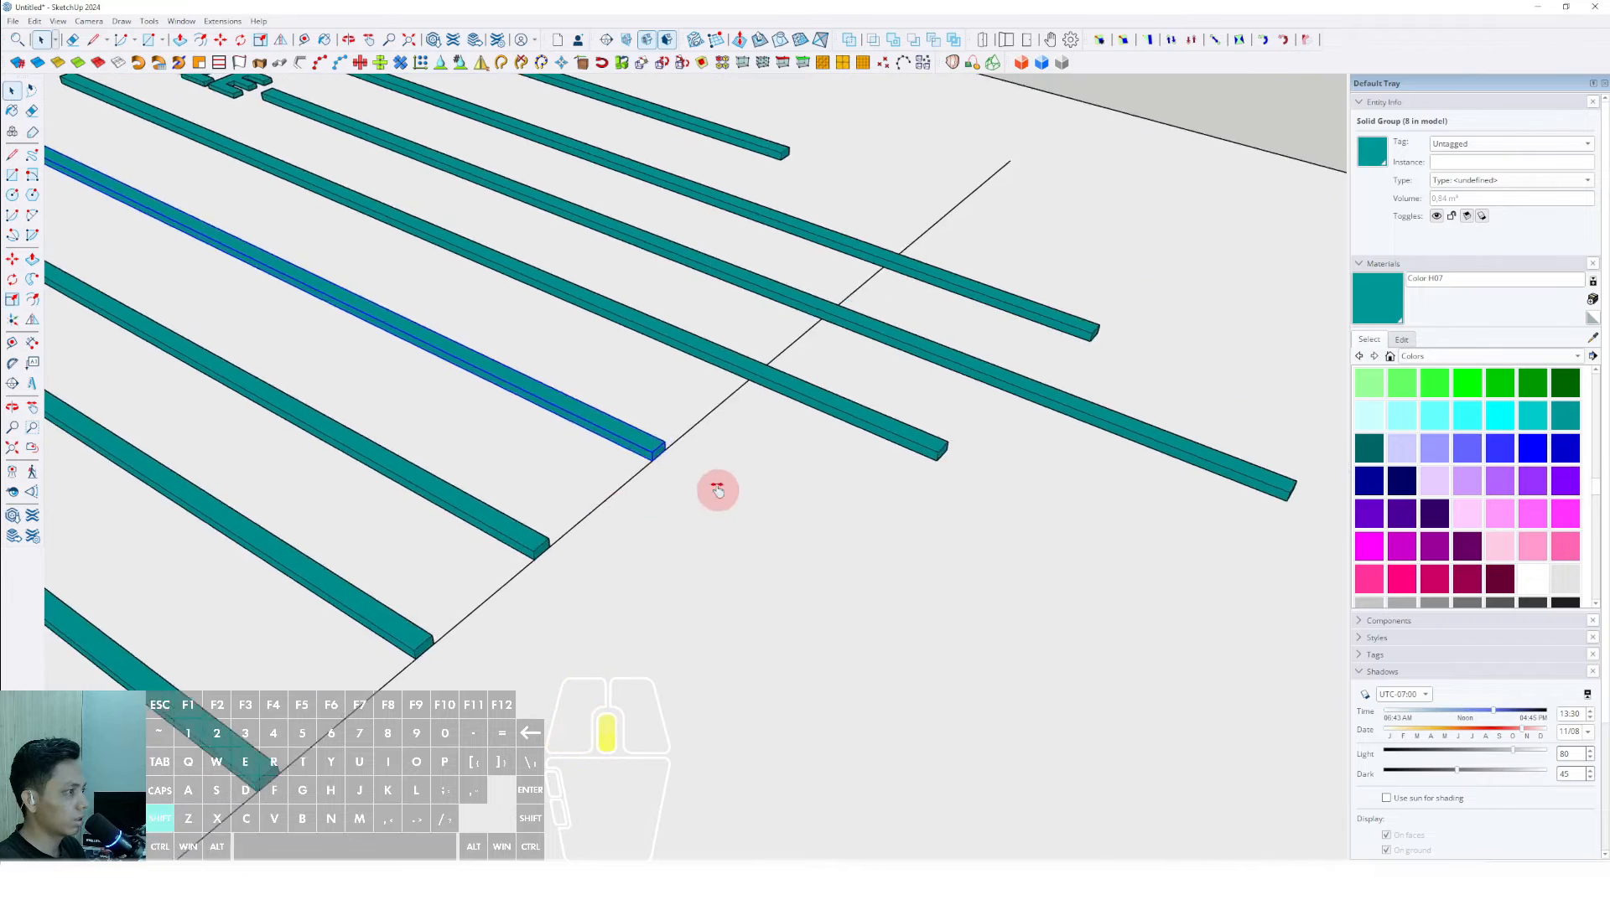
pyautogui.keyDown('shift'); pyautogui.moveTo(719, 489); pyautogui.dragTo(666, 542, button='middle'); pyautogui.keyUp('shift')
pyautogui.scroll(2, 849, 500)
pyautogui.click(850, 497)
pyautogui.scroll(1, 894, 529)
pyautogui.press('s')
pyautogui.moveTo(888, 505); pyautogui.dragTo(582, 414)
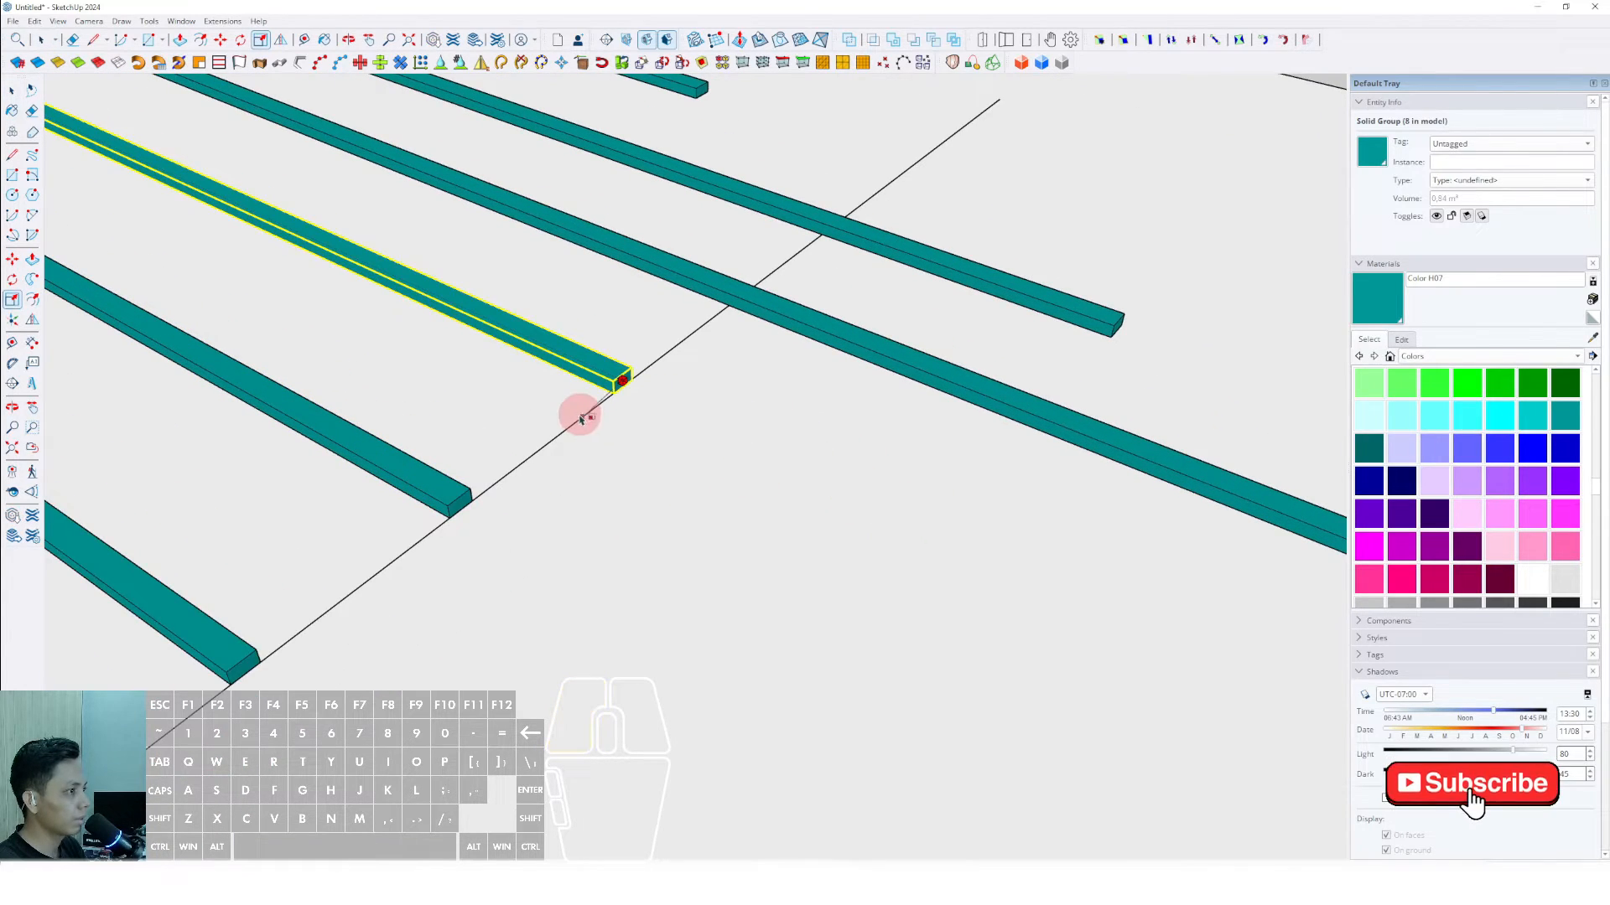
pyautogui.press('space')
# - Shorten the ROTATED RECTANGLE bar with Scale so it ends at the guide line
pyautogui.scroll(-1, 830, 427)
pyautogui.keyDown('shift'); pyautogui.moveTo(843, 426); pyautogui.dragTo(754, 457, button='middle'); pyautogui.keyUp('shift')
pyautogui.click(910, 466)
pyautogui.press('s')
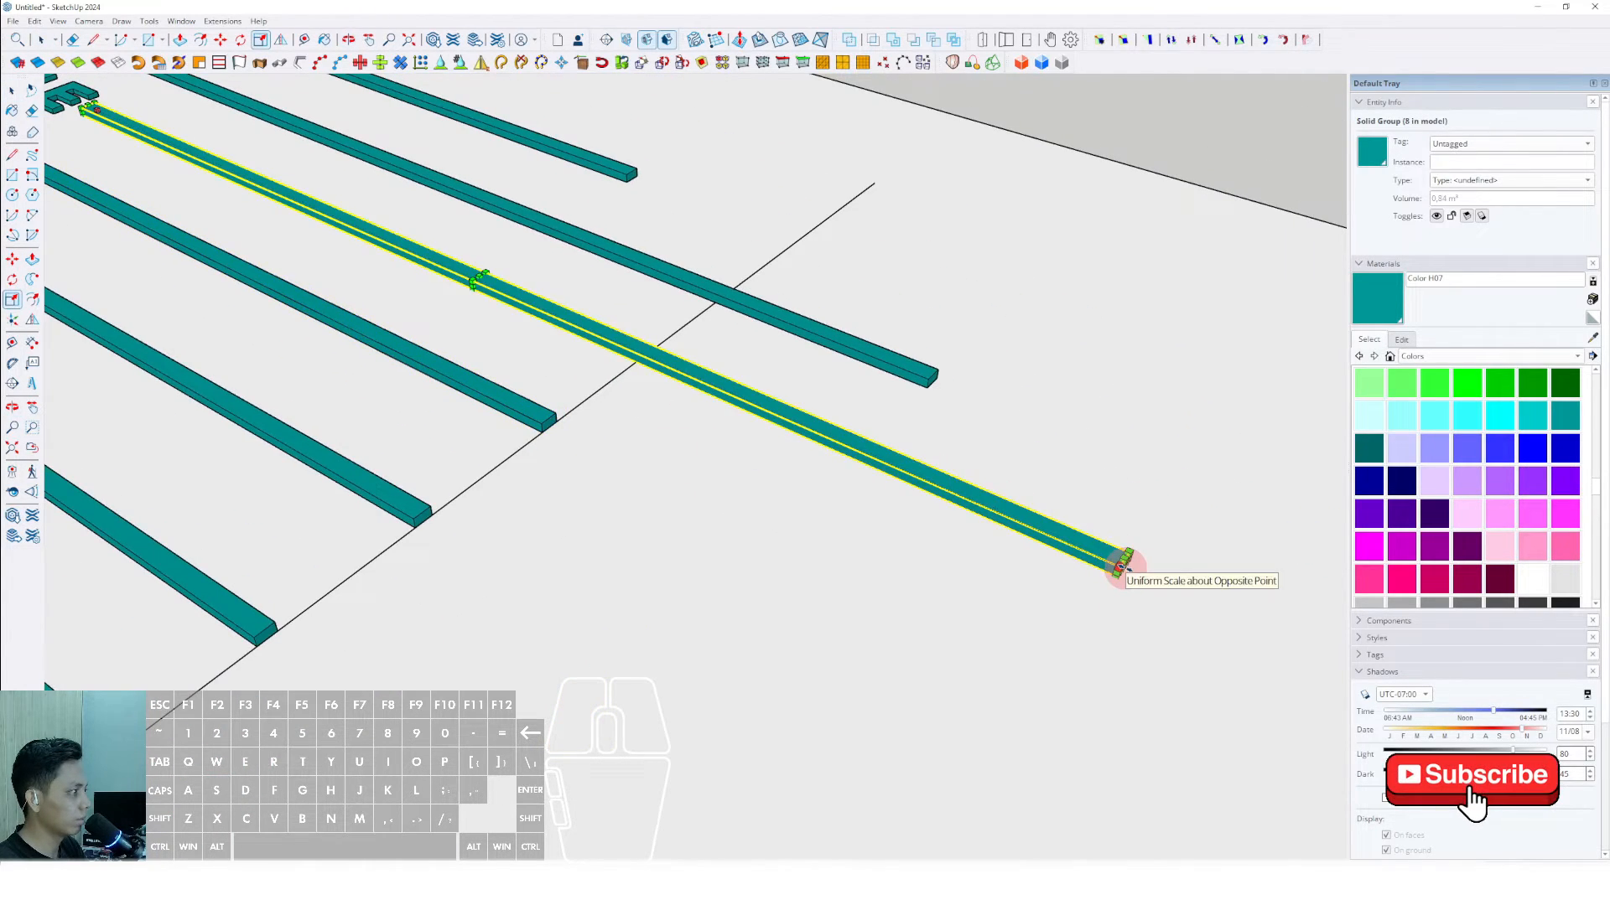
pyautogui.moveTo(1125, 565); pyautogui.dragTo(618, 374)
pyautogui.press('space')
# - Scale the RECTANGLE bar back lengthwise until its far end reaches the guide line
pyautogui.scroll(-1, 624, 436)
pyautogui.keyDown('shift'); pyautogui.moveTo(625, 445); pyautogui.dragTo(589, 489, button='middle'); pyautogui.keyUp('shift')
pyautogui.click(816, 453)
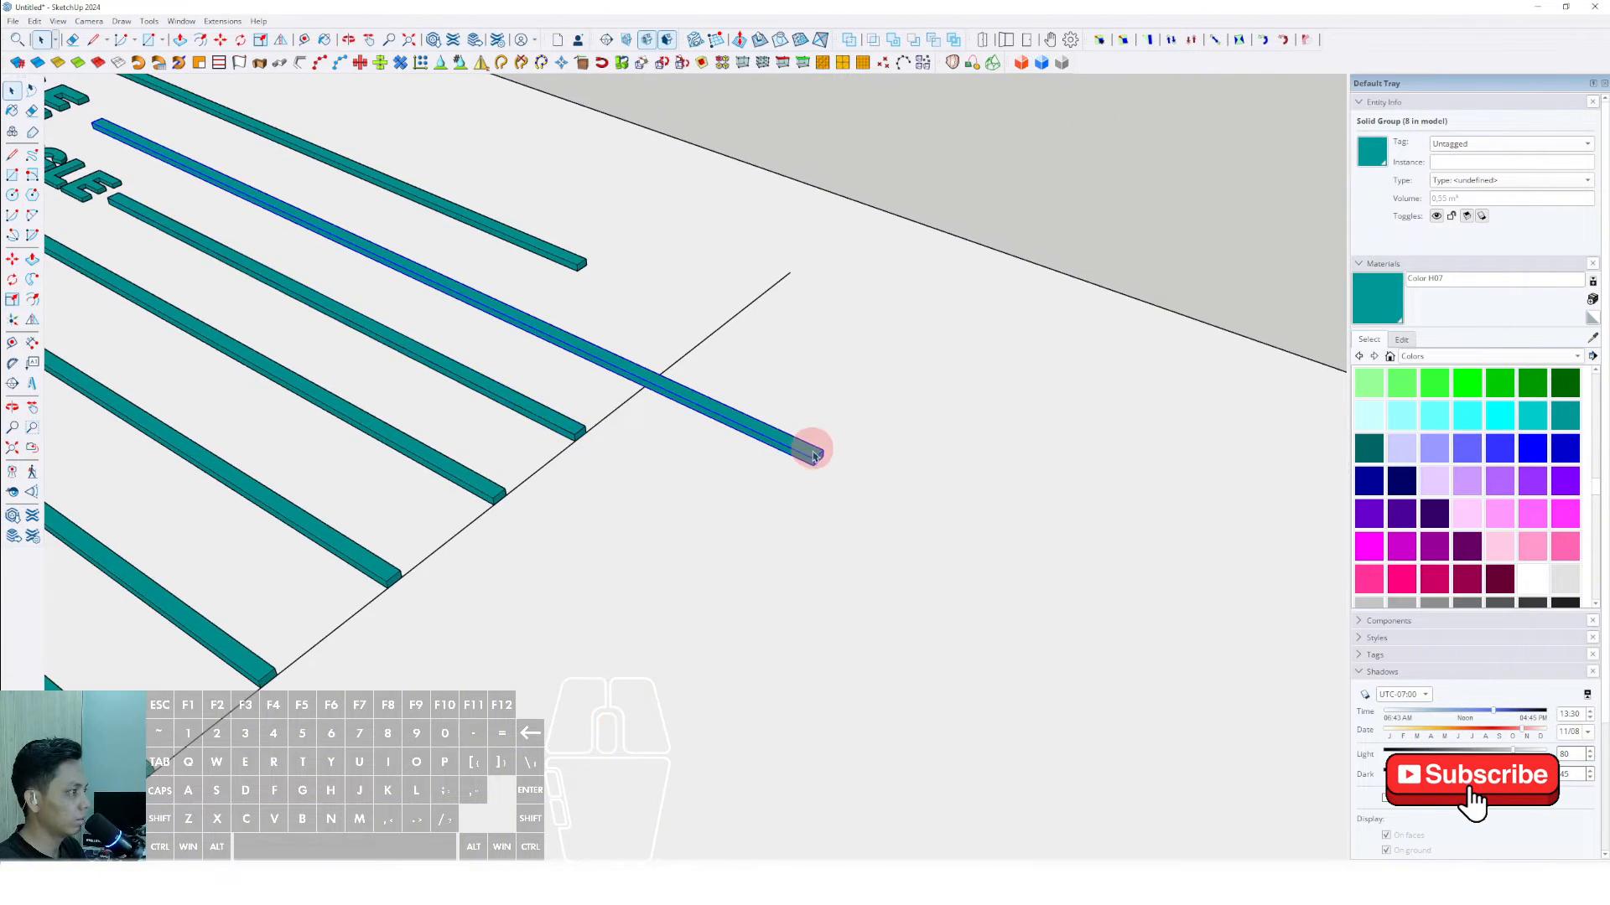
pyautogui.scroll(2, 817, 454)
pyautogui.press('s')
pyautogui.moveTo(817, 456); pyautogui.dragTo(529, 348)
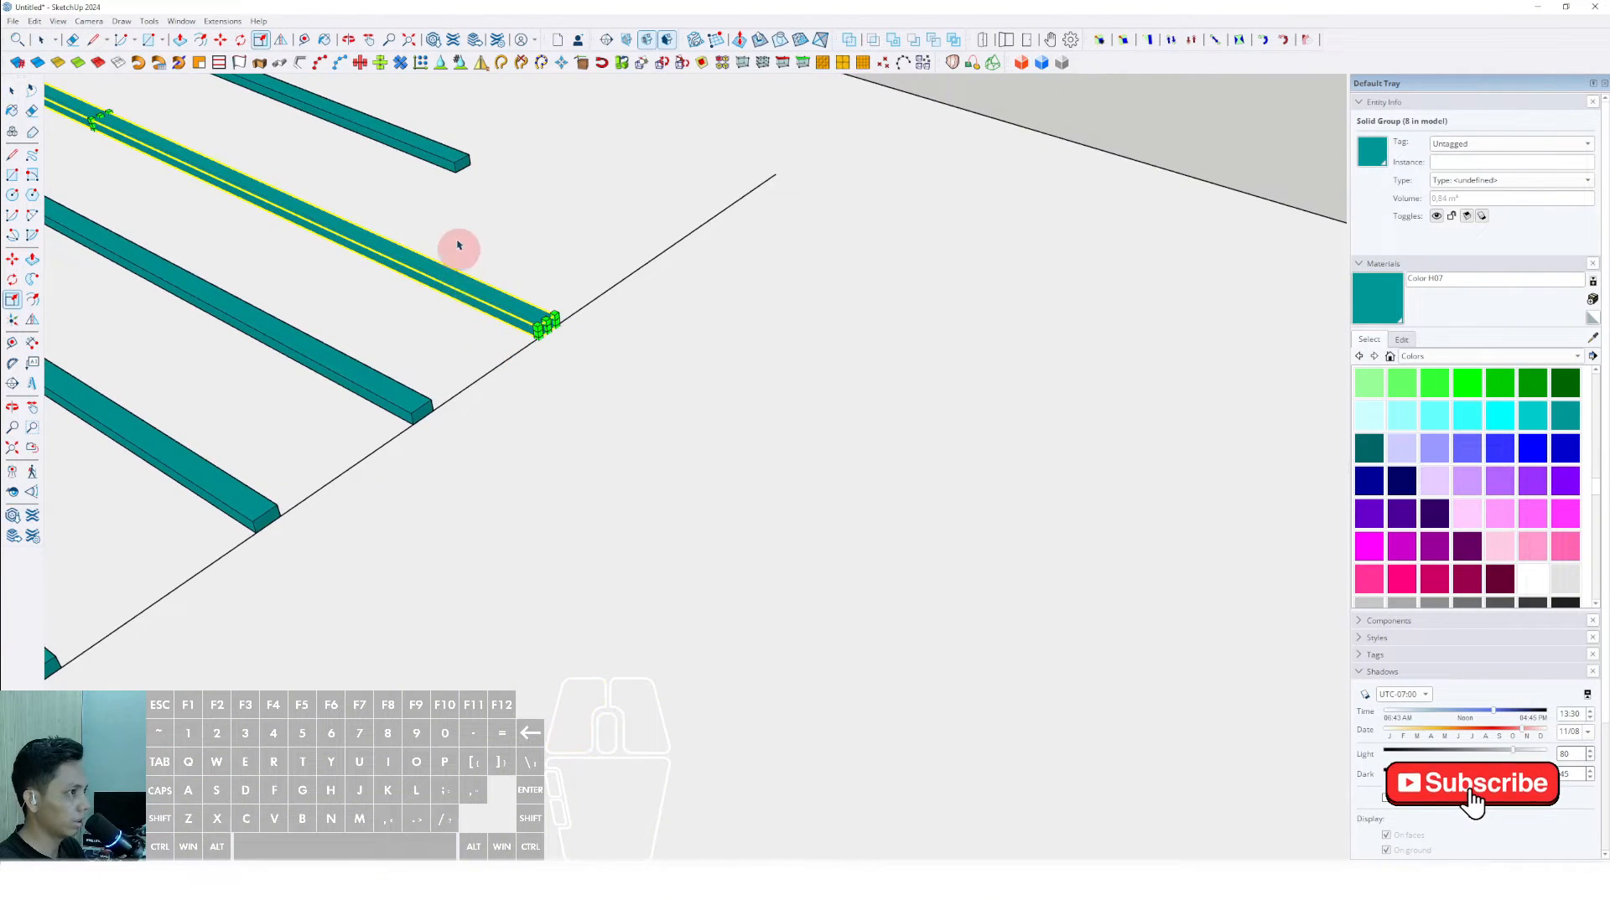
pyautogui.press('space')
# - Stretch the LINE bar lengthwise with Scale until it reaches the guide line
pyautogui.click(456, 167)
pyautogui.press('s')
pyautogui.moveTo(460, 164); pyautogui.dragTo(620, 281)
pyautogui.press('space')
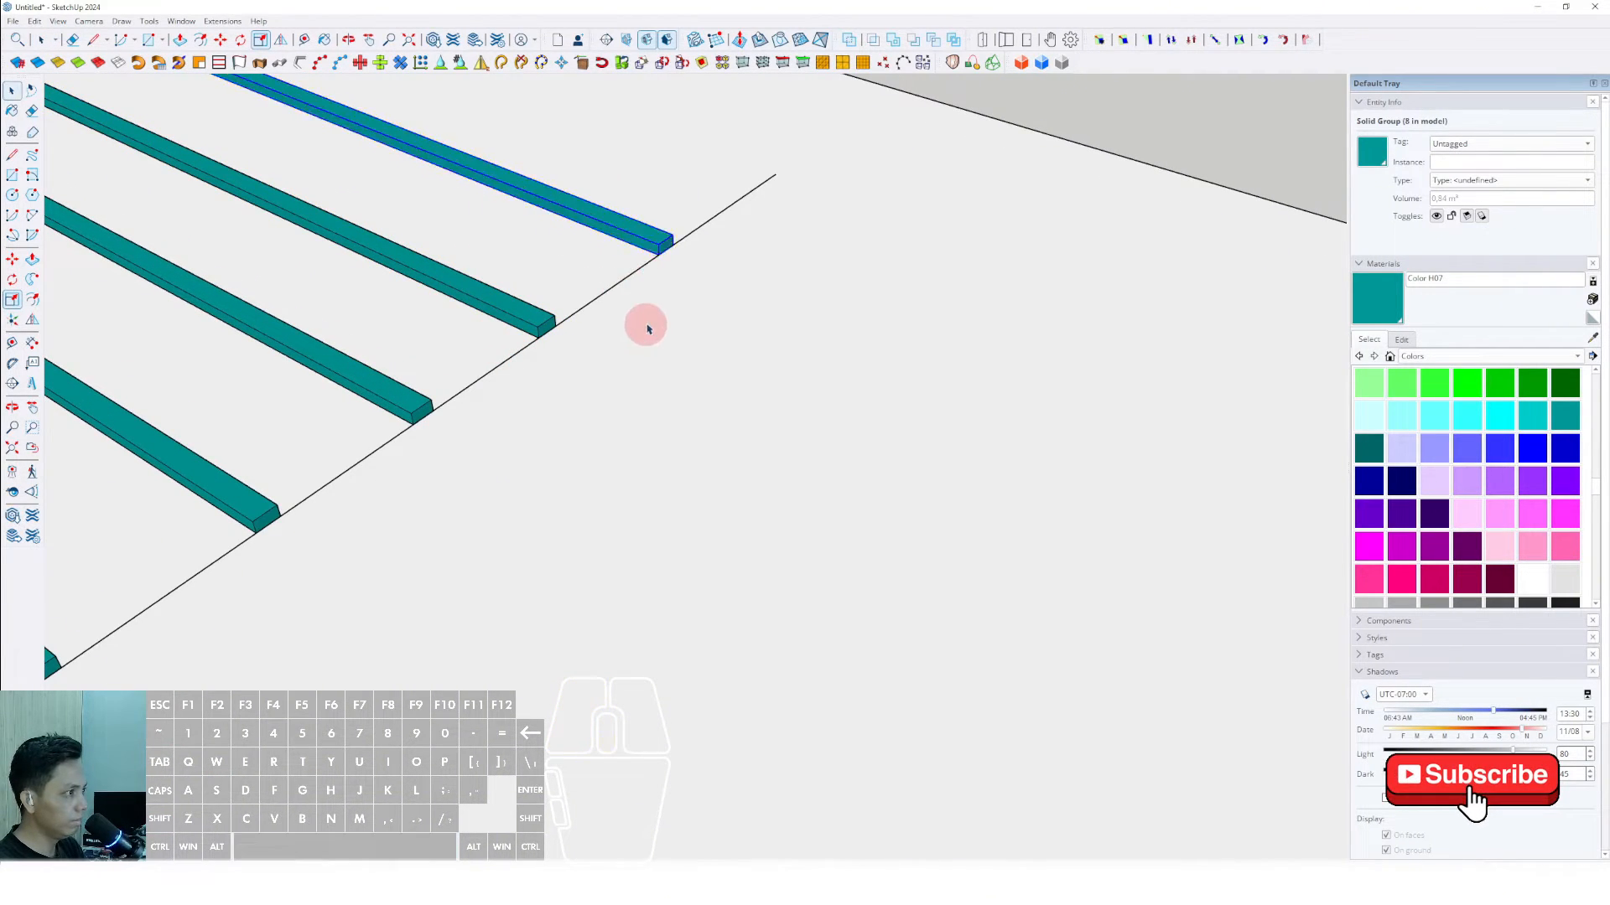
# - Erase the guide line that crosses the ends of the bars
pyautogui.scroll(-3, 437, 398)
pyautogui.moveTo(436, 397)
pyautogui.mouseDown(button='middle')
pyautogui.moveTo(546, 517)
pyautogui.moveTo(522, 510)
pyautogui.mouseUp(button='middle')
pyautogui.keyDown('shift'); pyautogui.moveTo(522, 510); pyautogui.dragTo(704, 349, button='middle'); pyautogui.keyUp('shift')
pyautogui.scroll(1, 742, 252)
pyautogui.press('e')
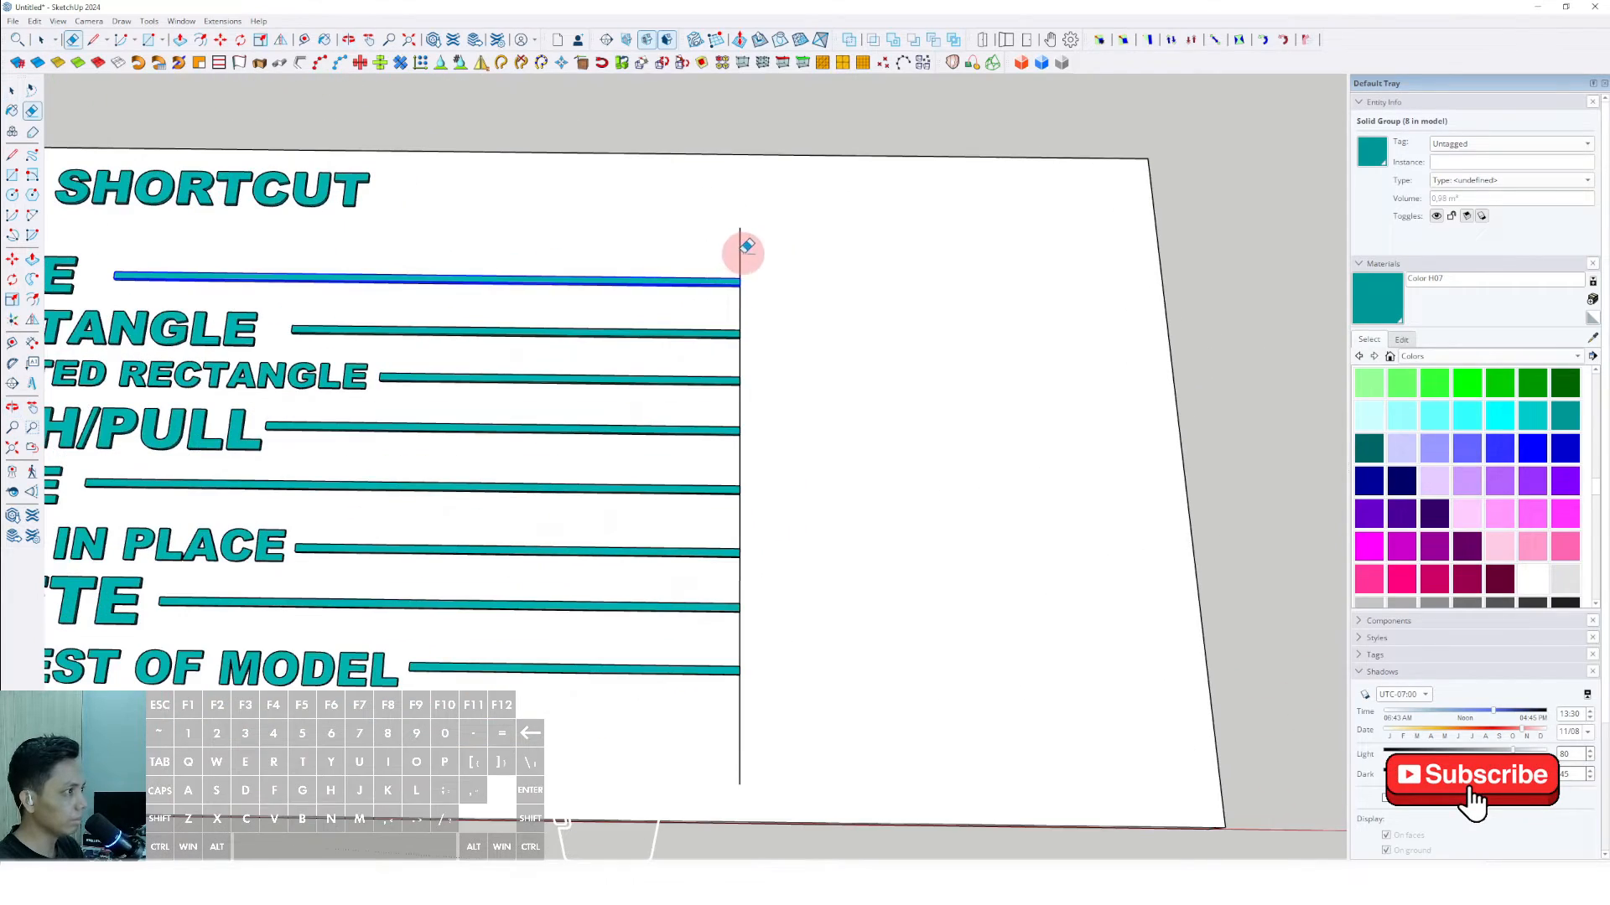
pyautogui.moveTo(744, 252); pyautogui.dragTo(718, 253)
pyautogui.scroll(-3, 641, 344)
pyautogui.scroll(2, 646, 424)
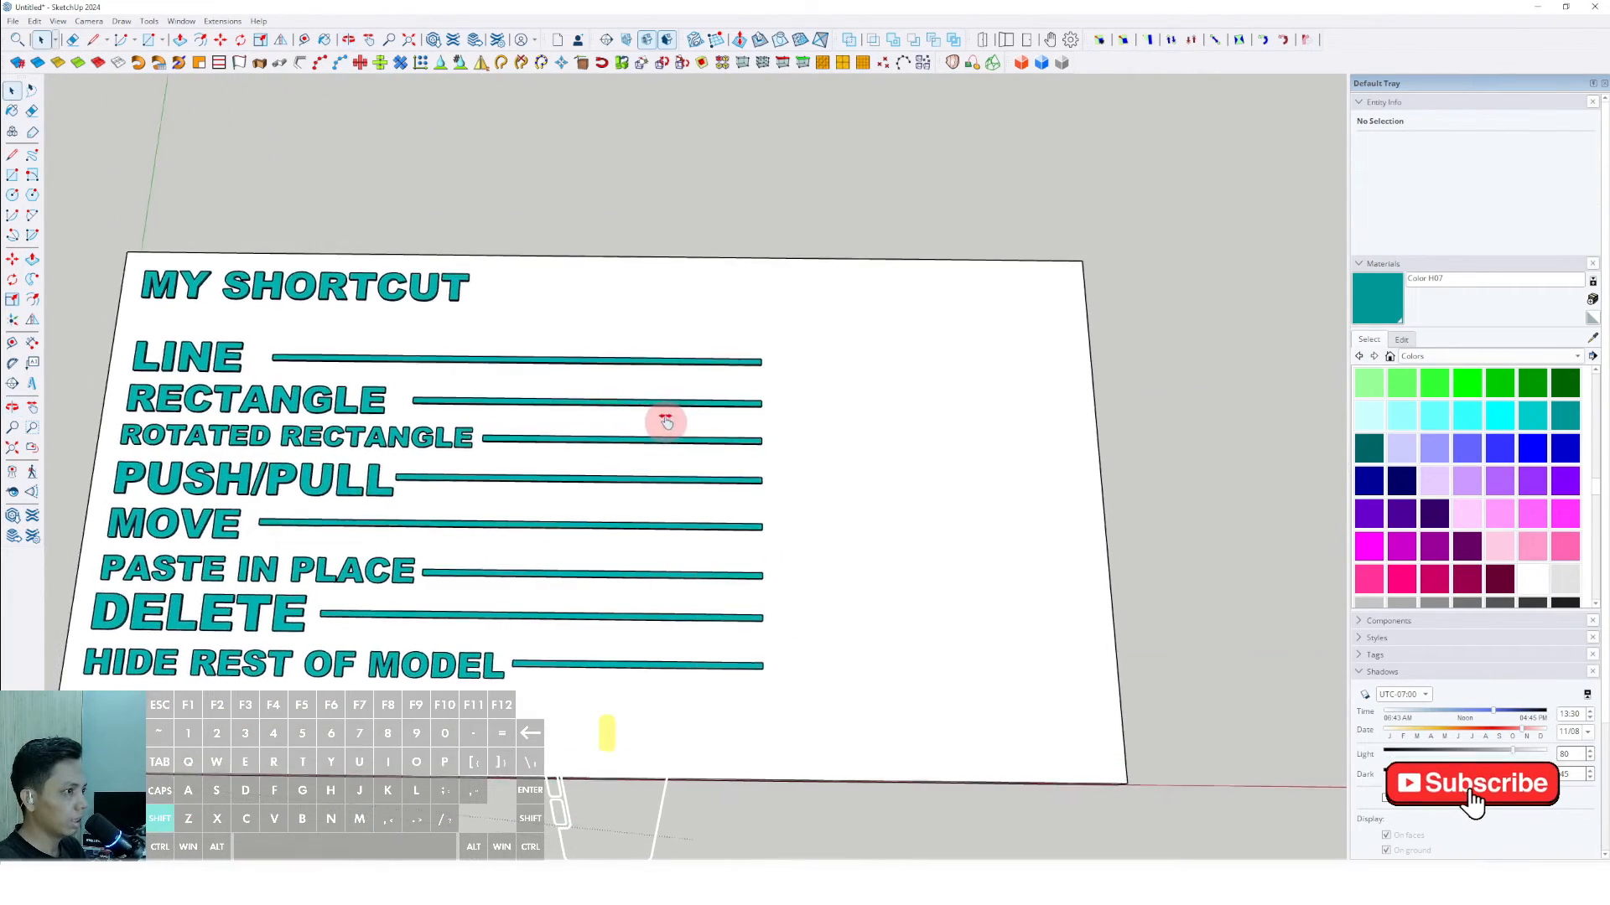
pyautogui.press('space')
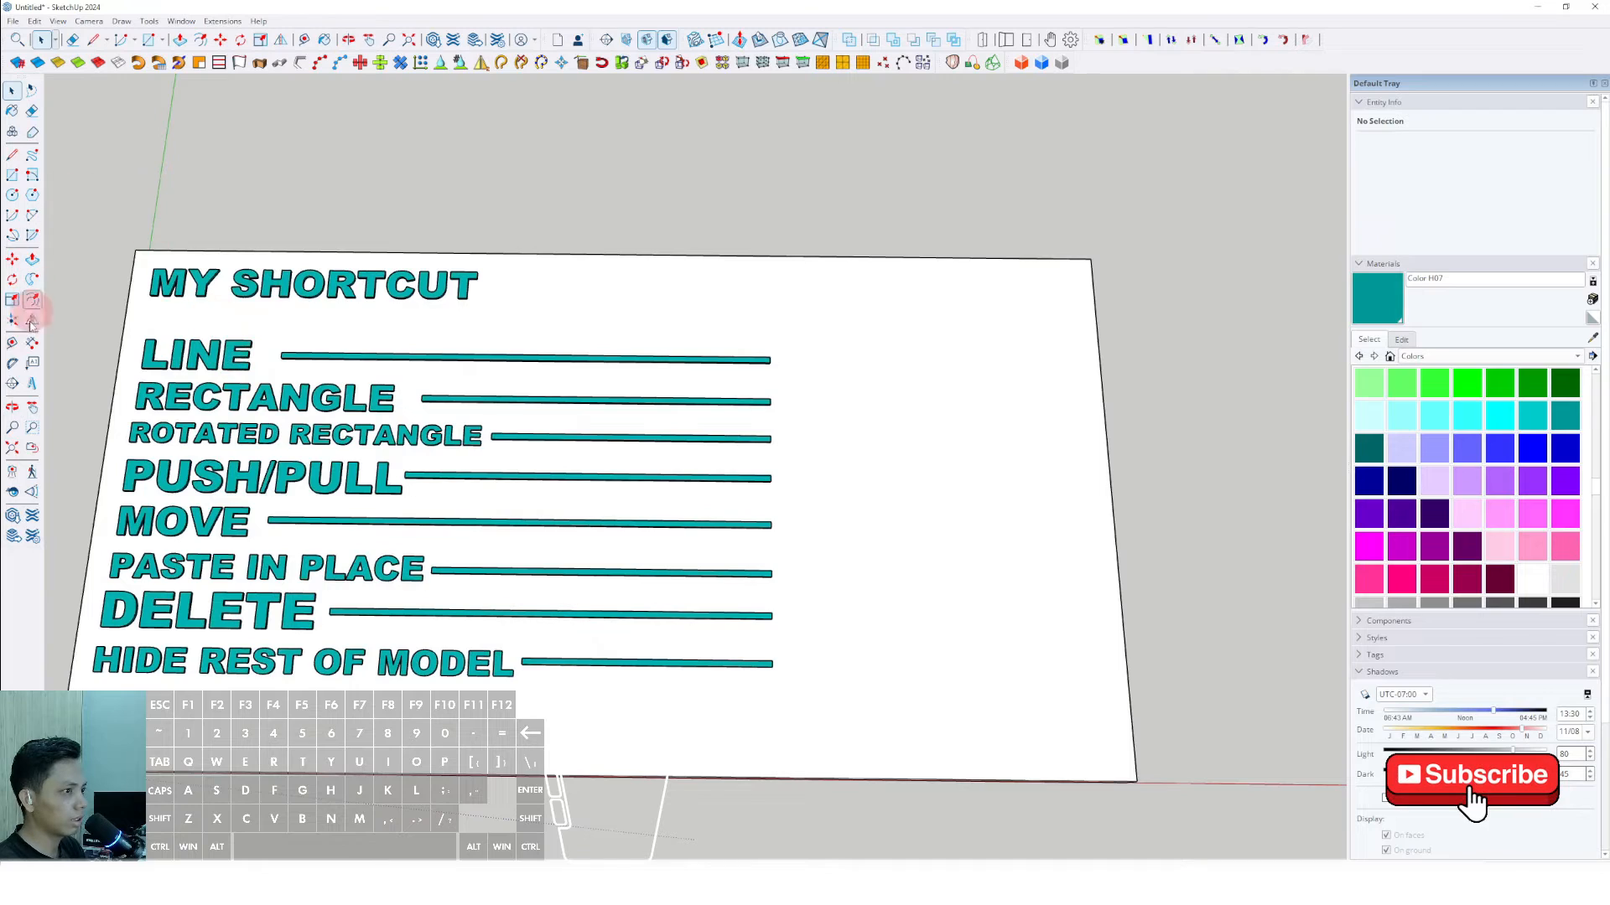
# - Place 3D text of an L in quotation marks, Arial Black, 254 mm high, beyond the LINE bar's end, and paint it Color H07
pyautogui.click(37, 406)
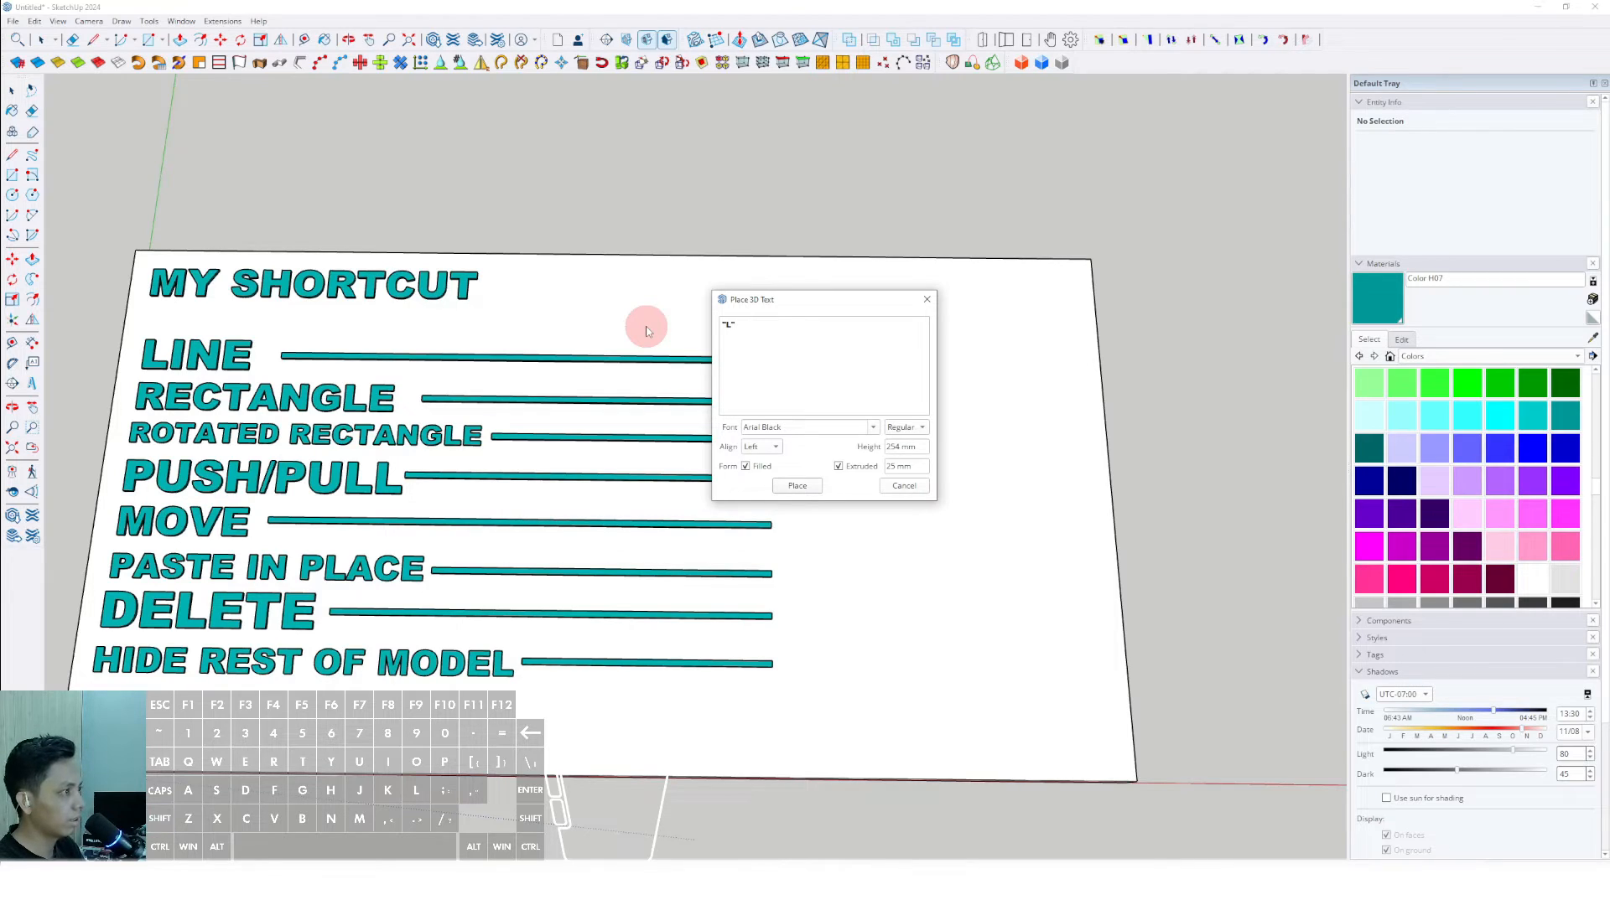
pyautogui.click(801, 485)
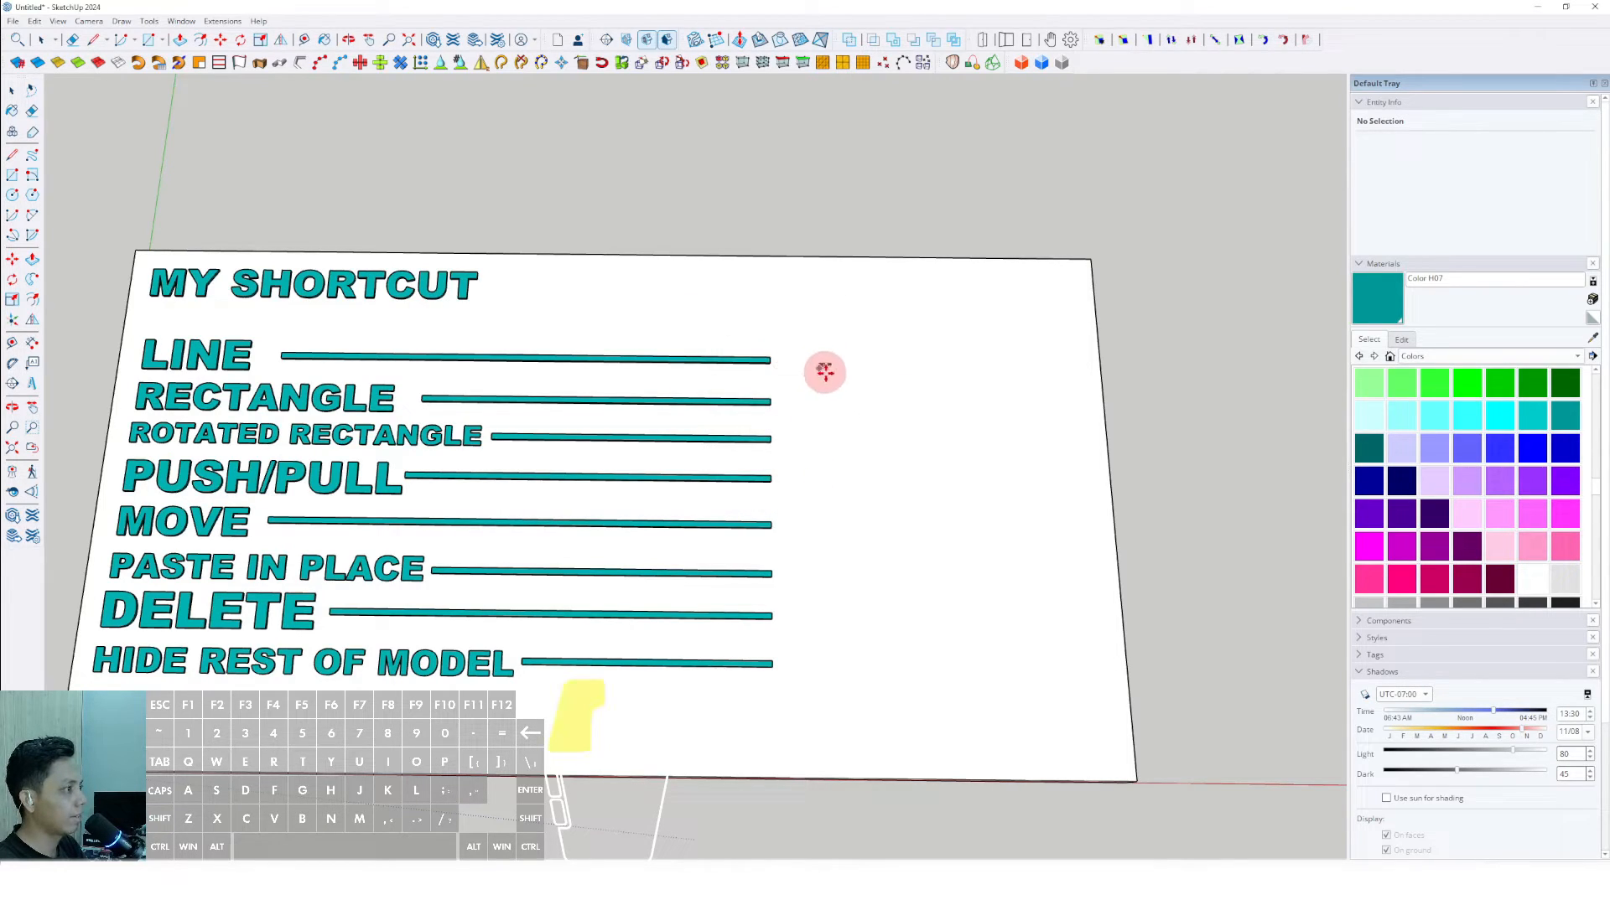
pyautogui.click(849, 386)
pyautogui.moveTo(860, 387); pyautogui.dragTo(946, 421)
pyautogui.press('space')
pyautogui.click(1376, 305)
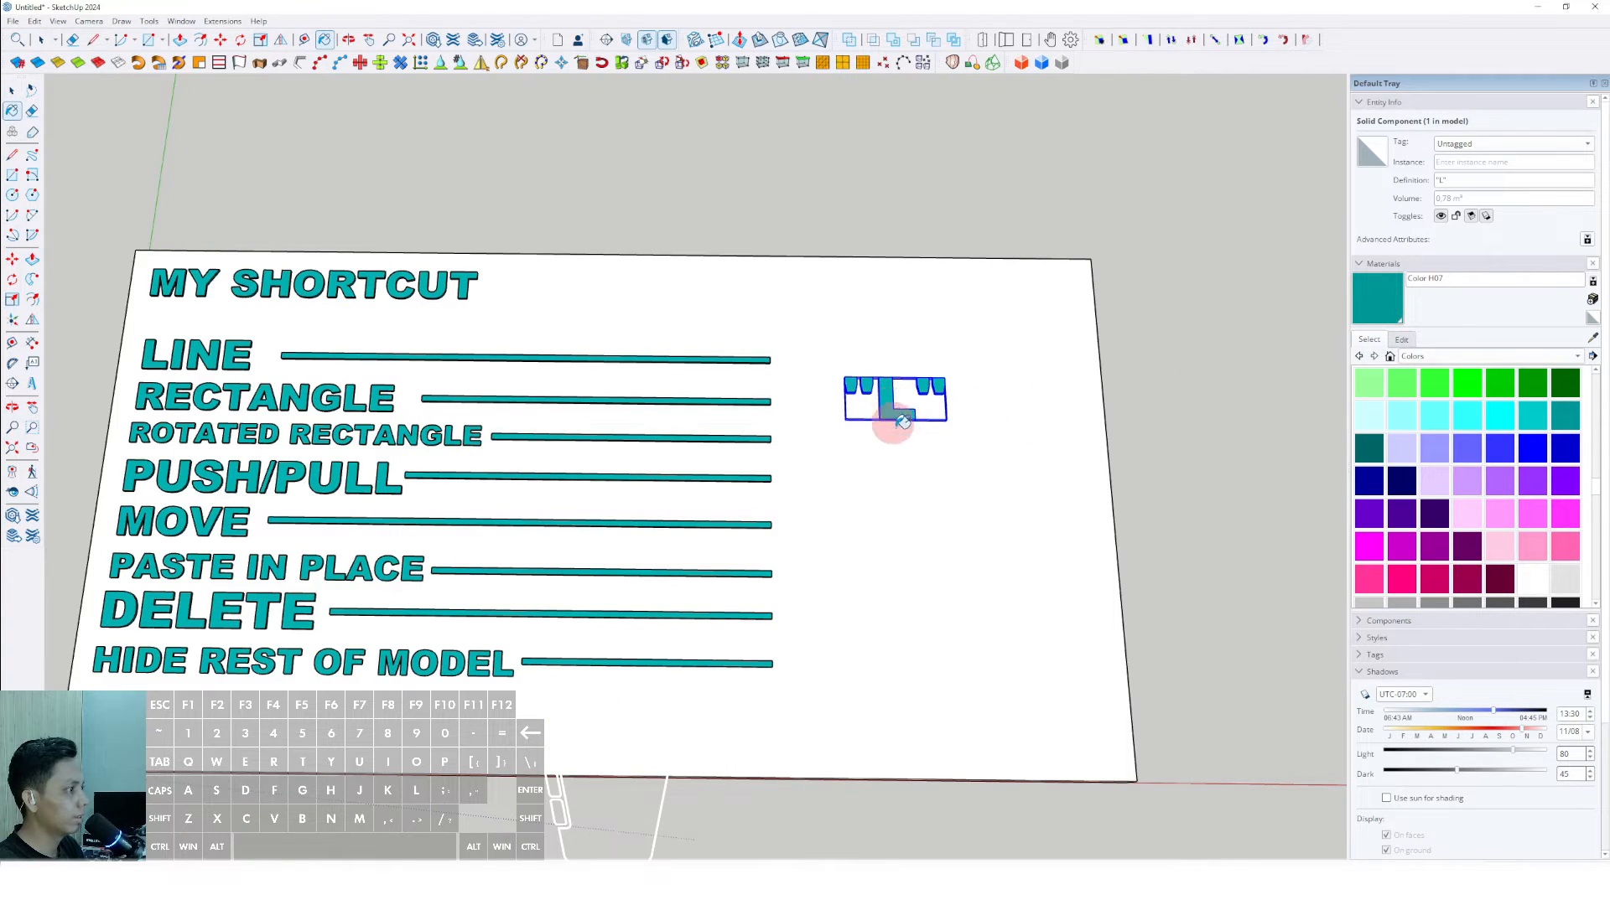
pyautogui.click(902, 420)
# - Delete both pairs of quotation marks inside the L text component, keeping only the letter
pyautogui.keyDown('shift'); pyautogui.moveTo(898, 424); pyautogui.dragTo(862, 450, button='middle'); pyautogui.keyUp('shift')
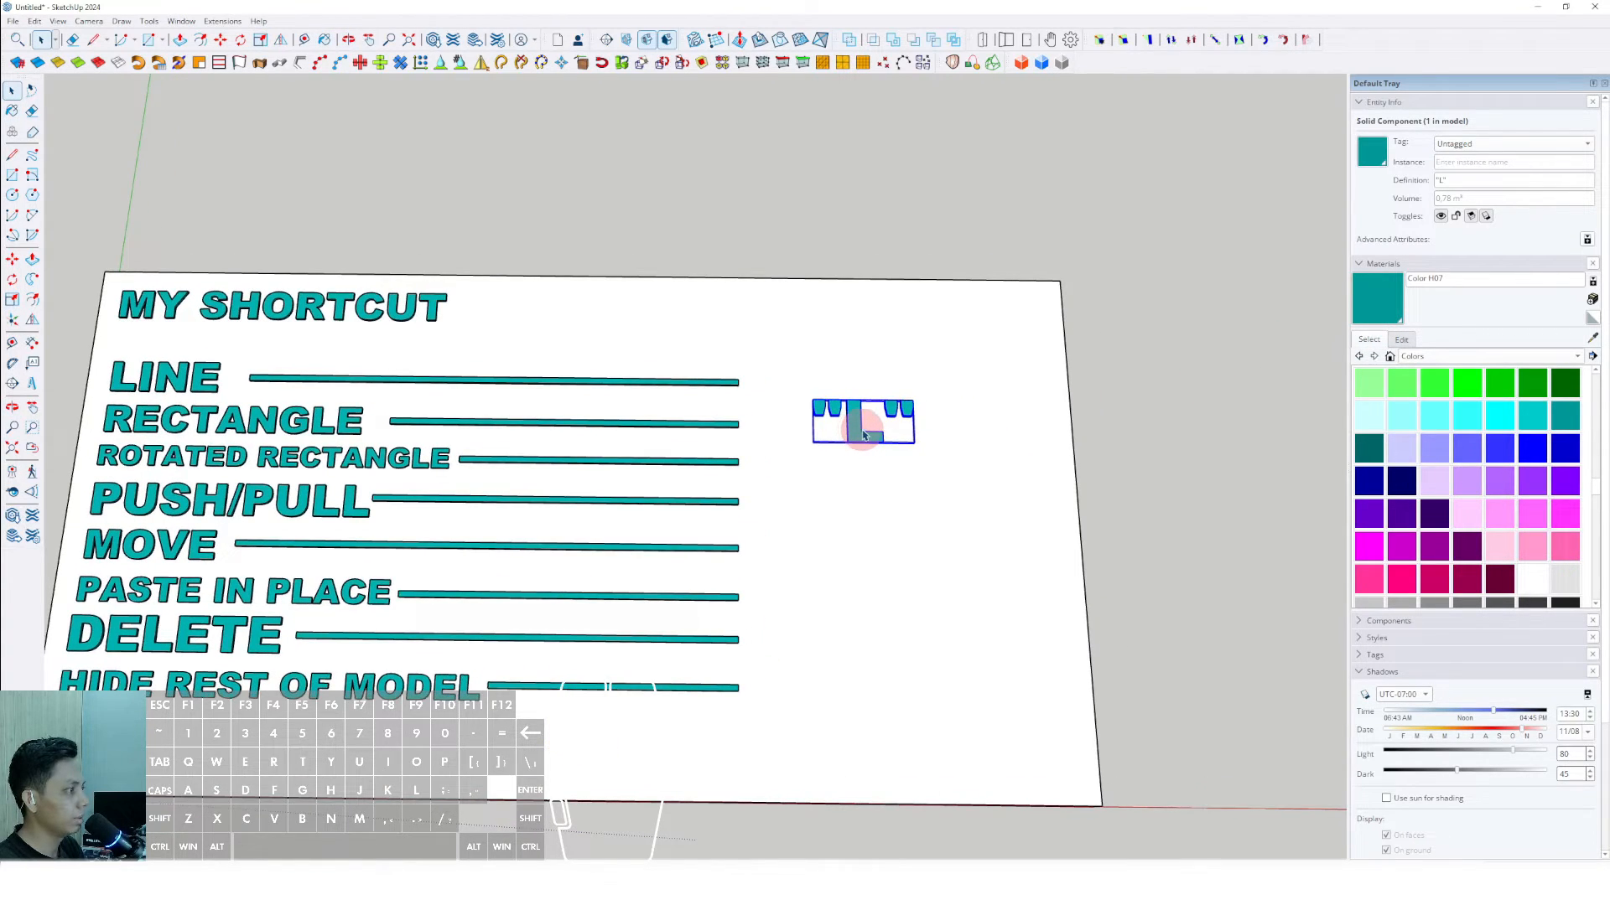
pyautogui.doubleClick(879, 428)
pyautogui.tripleClick(905, 411)
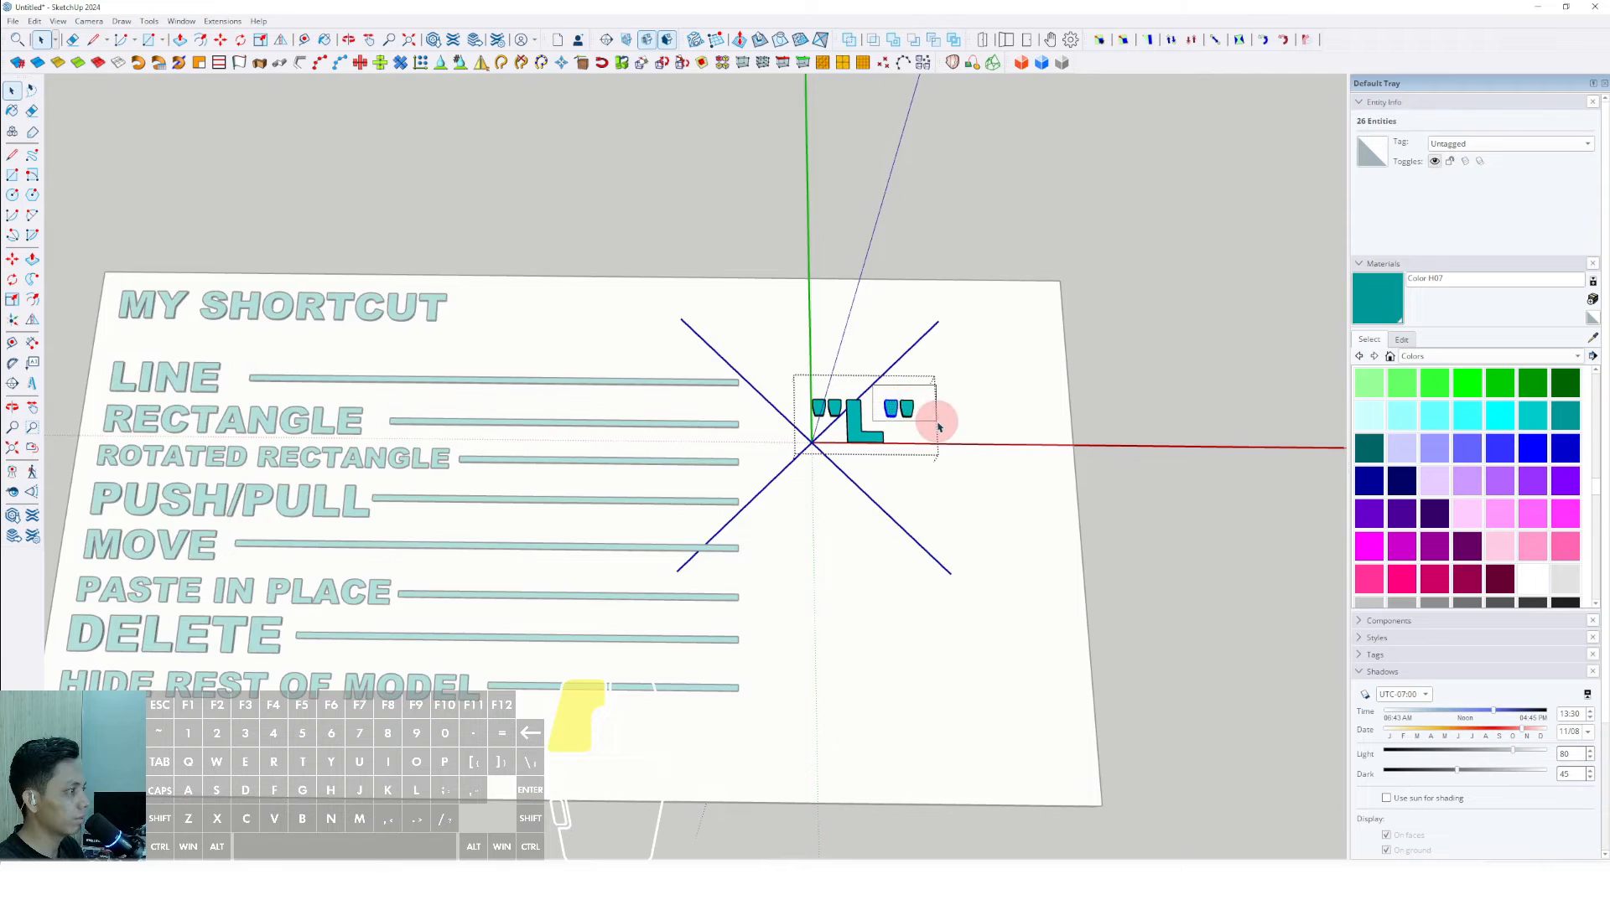
pyautogui.scroll(3, 831, 414)
pyautogui.click(762, 354)
pyautogui.moveTo(863, 430); pyautogui.dragTo(862, 428)
pyautogui.press('Delete')
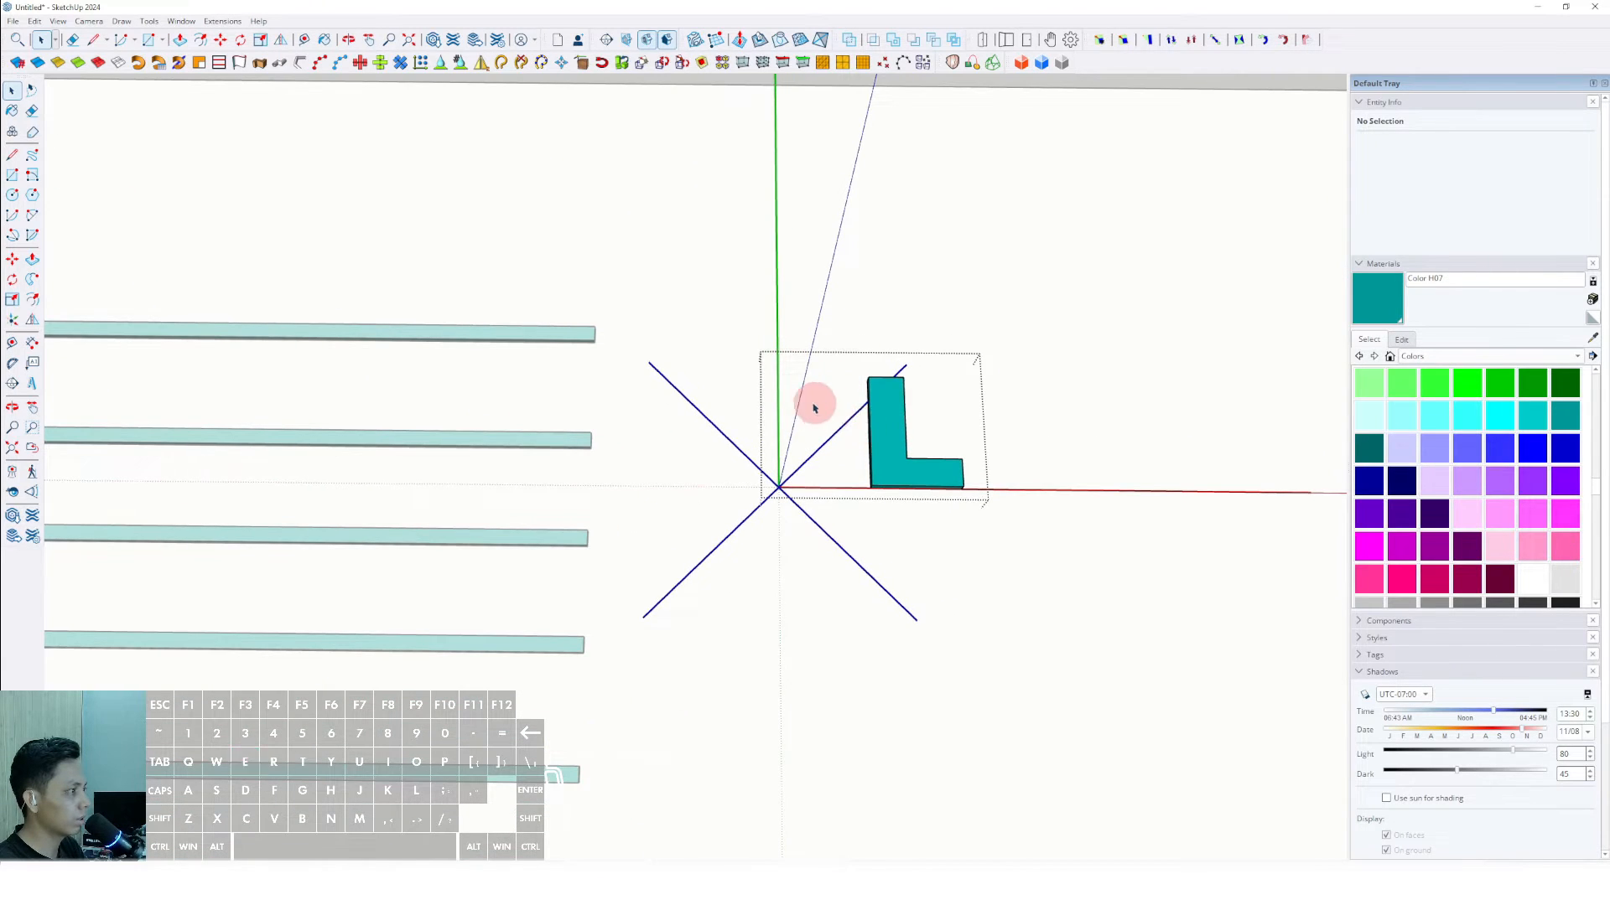
pyautogui.scroll(-4, 815, 406)
pyautogui.click(894, 374)
# - Move the letter L to just past the end of the LINE bar, level with its row
pyautogui.scroll(3, 854, 426)
pyautogui.click(855, 432)
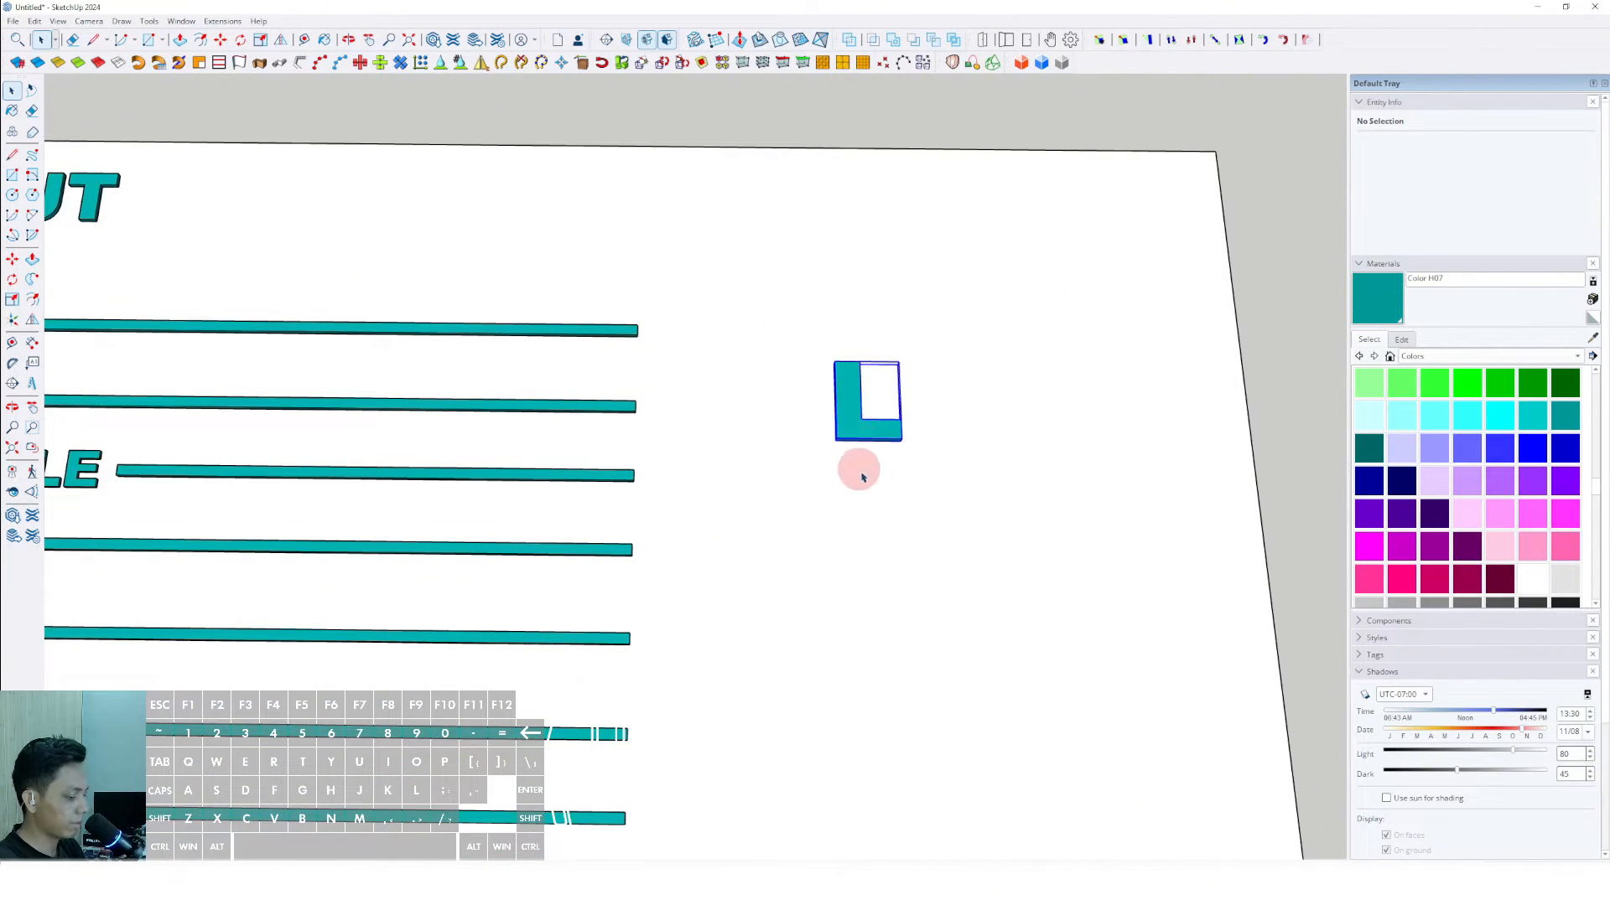
pyautogui.press('m')
pyautogui.click(874, 497)
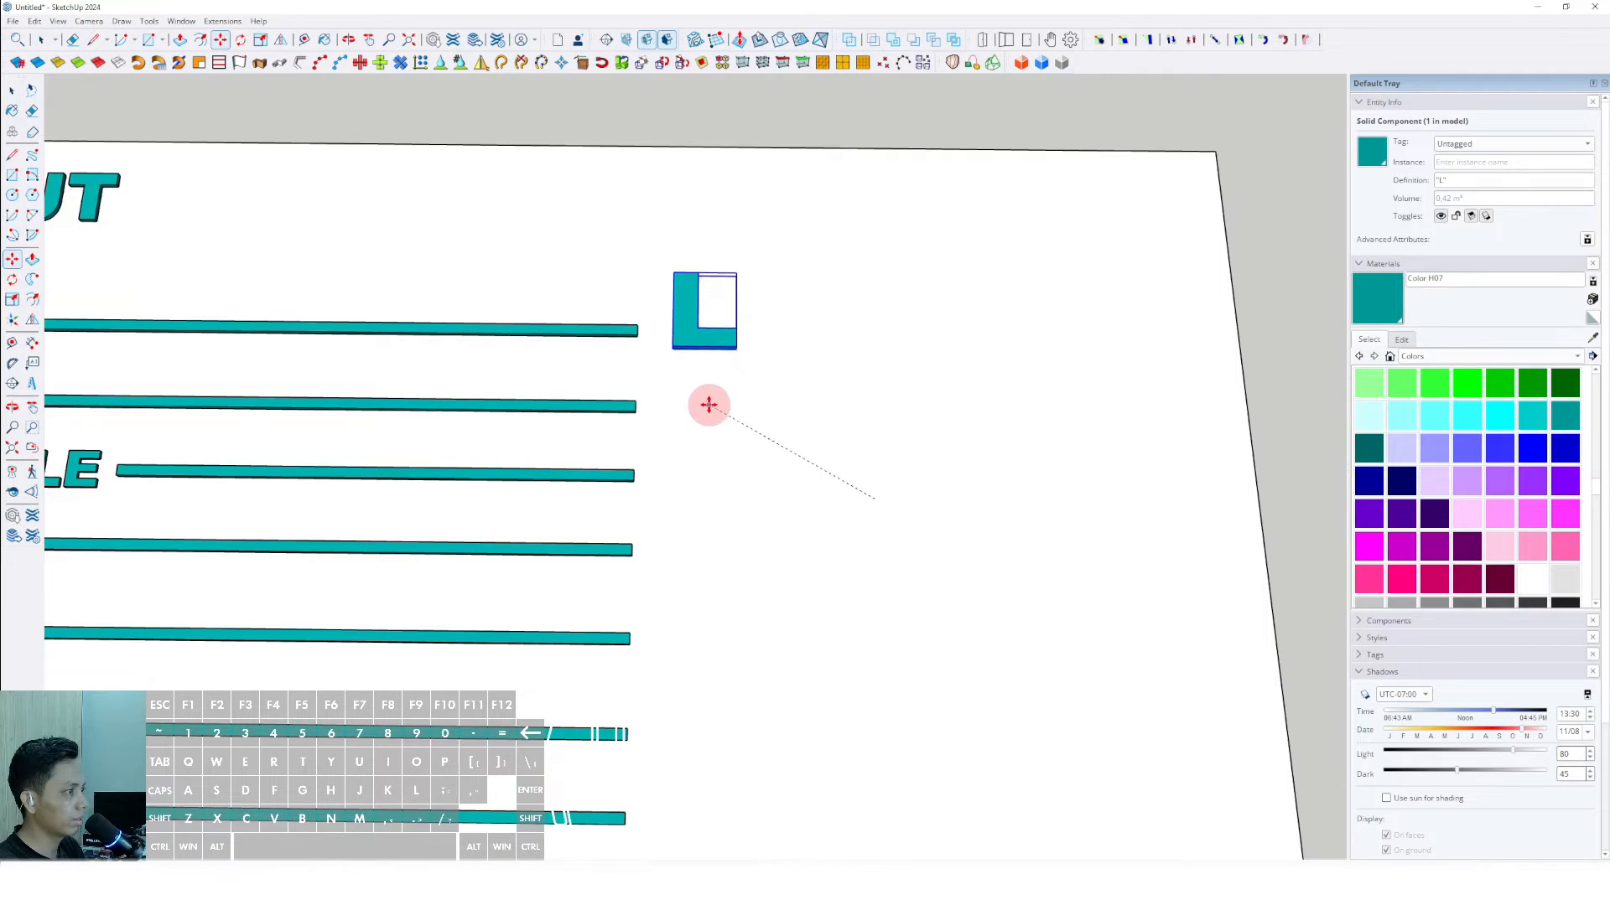
pyautogui.click(707, 408)
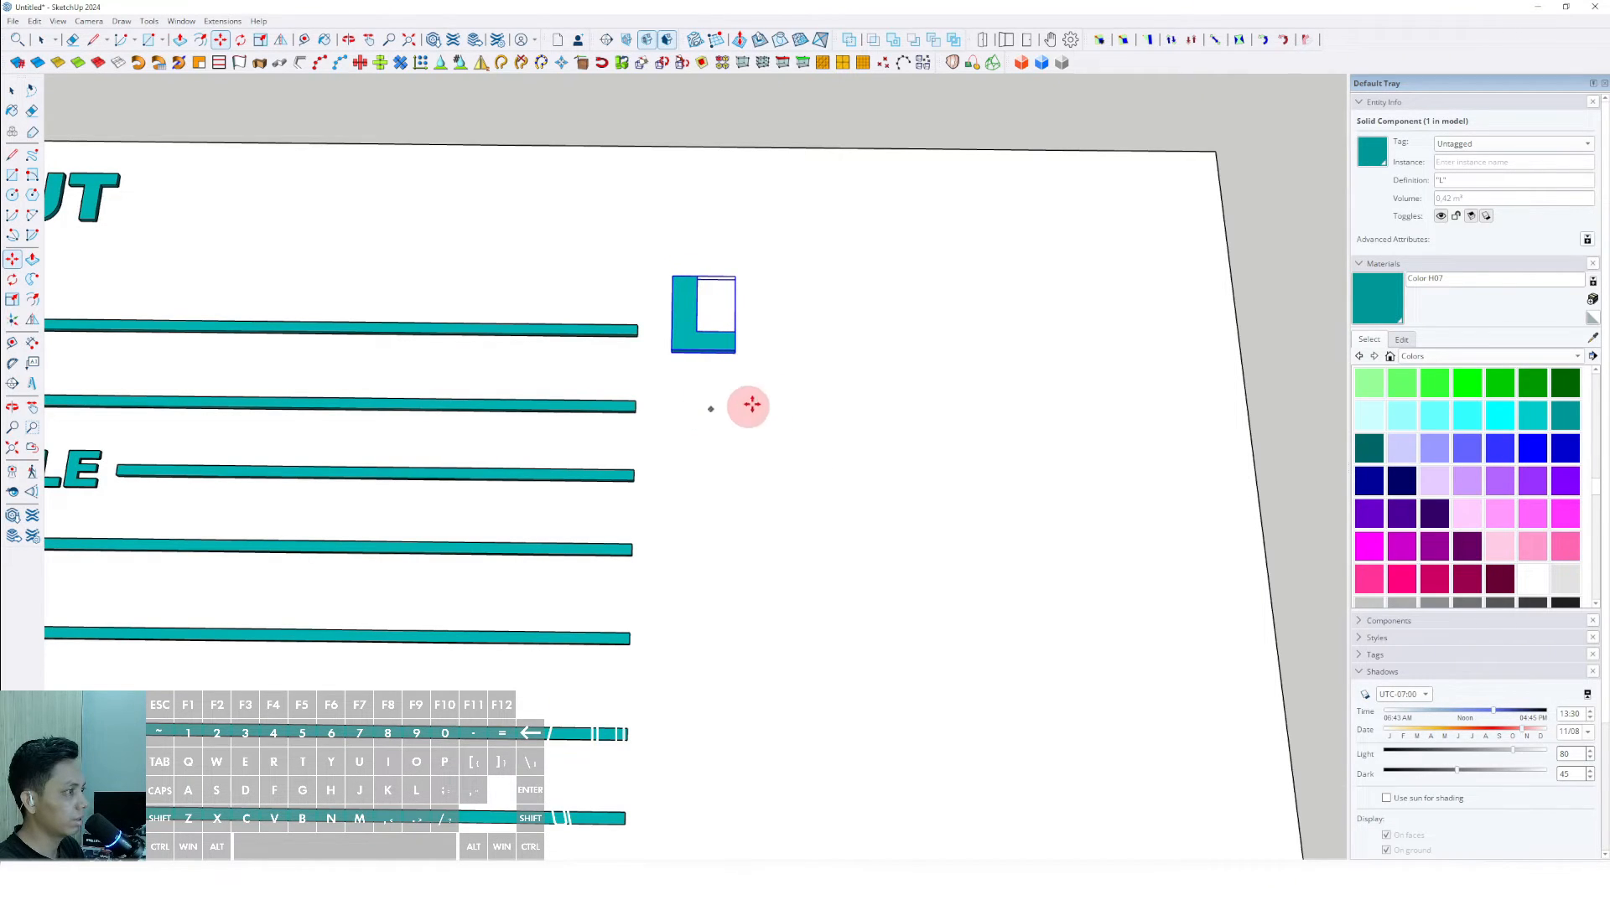
pyautogui.scroll(-3, 754, 402)
pyautogui.press('space')
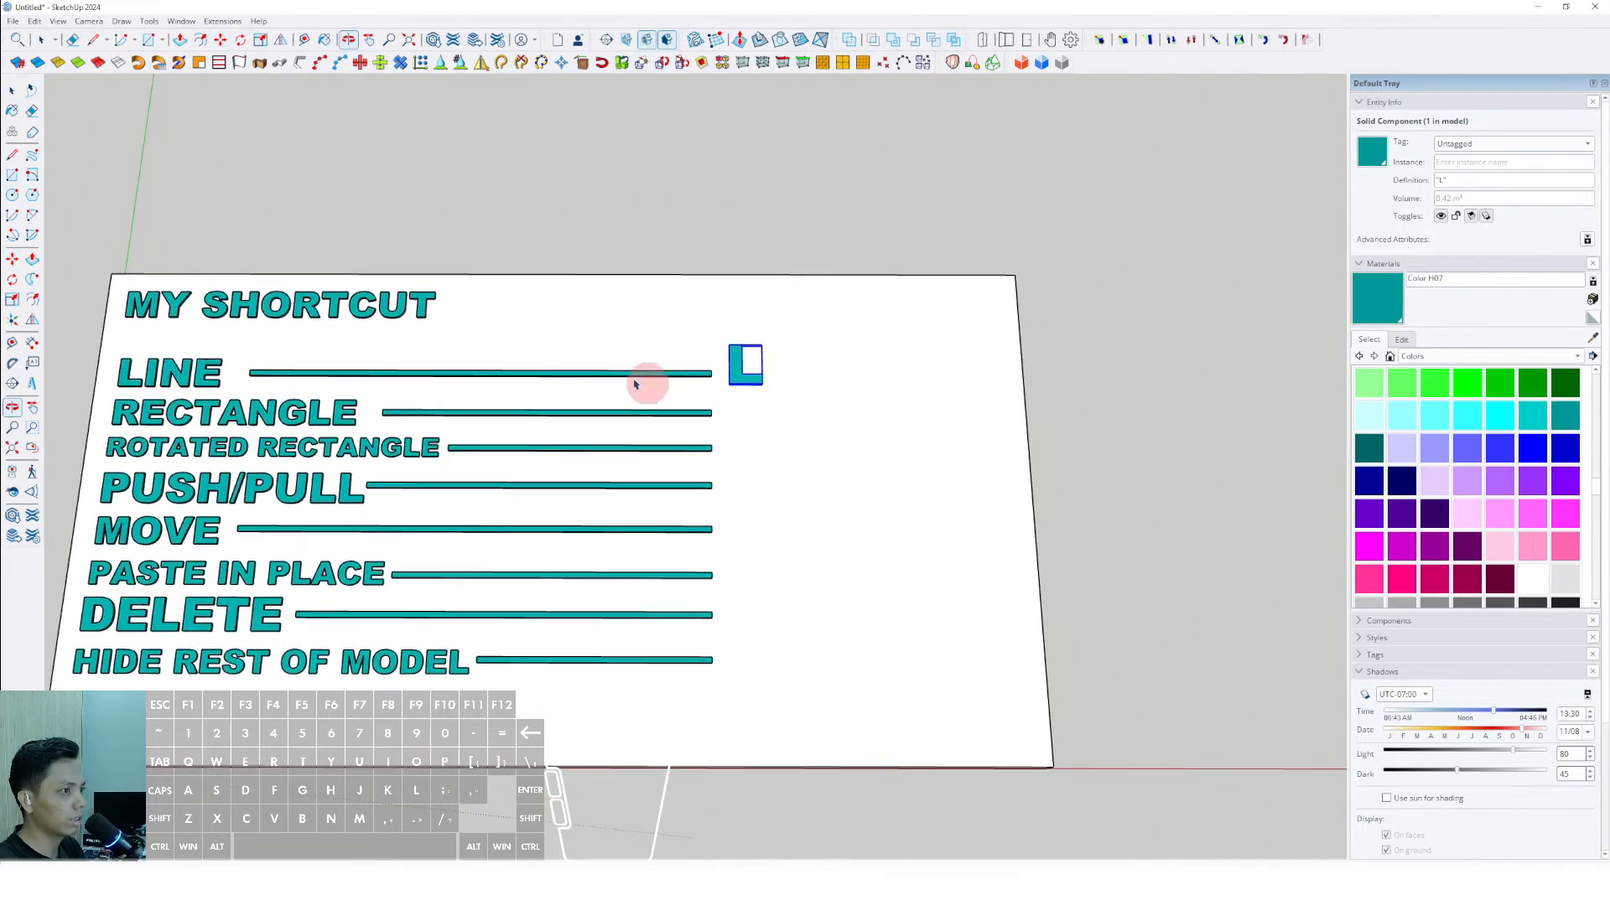
pyautogui.click(356, 178)
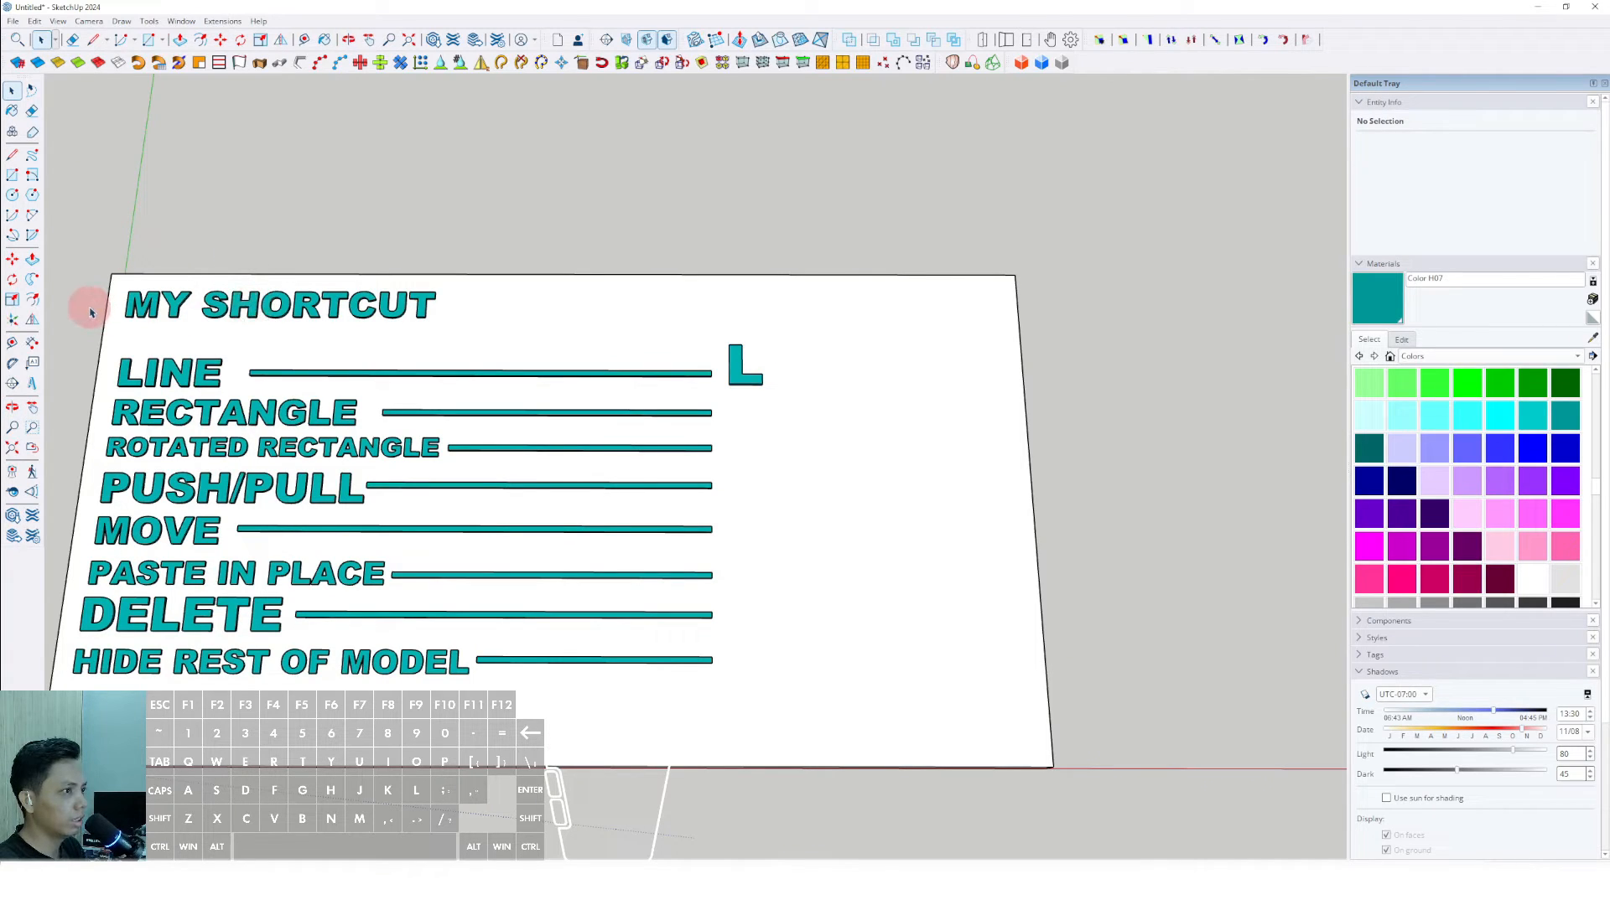
# - Place 3D text of the letter R just past the end of the RECTANGLE bar, below the L
pyautogui.click(28, 390)
pyautogui.moveTo(768, 332); pyautogui.dragTo(647, 326)
pyautogui.write('L')
pyautogui.click(799, 485)
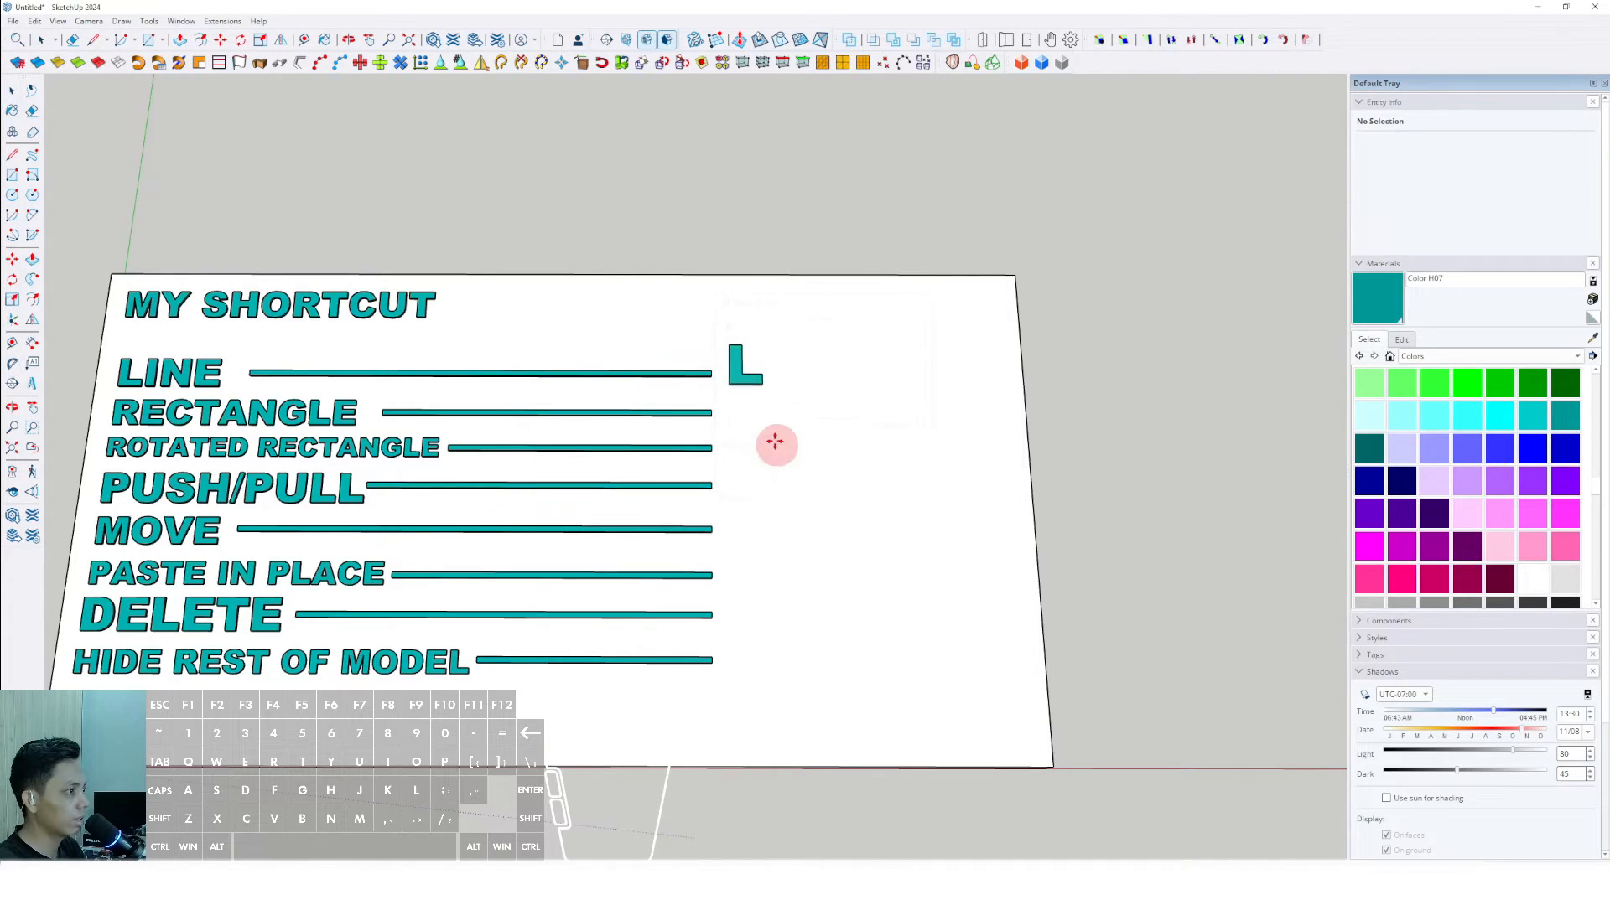
pyautogui.click(731, 404)
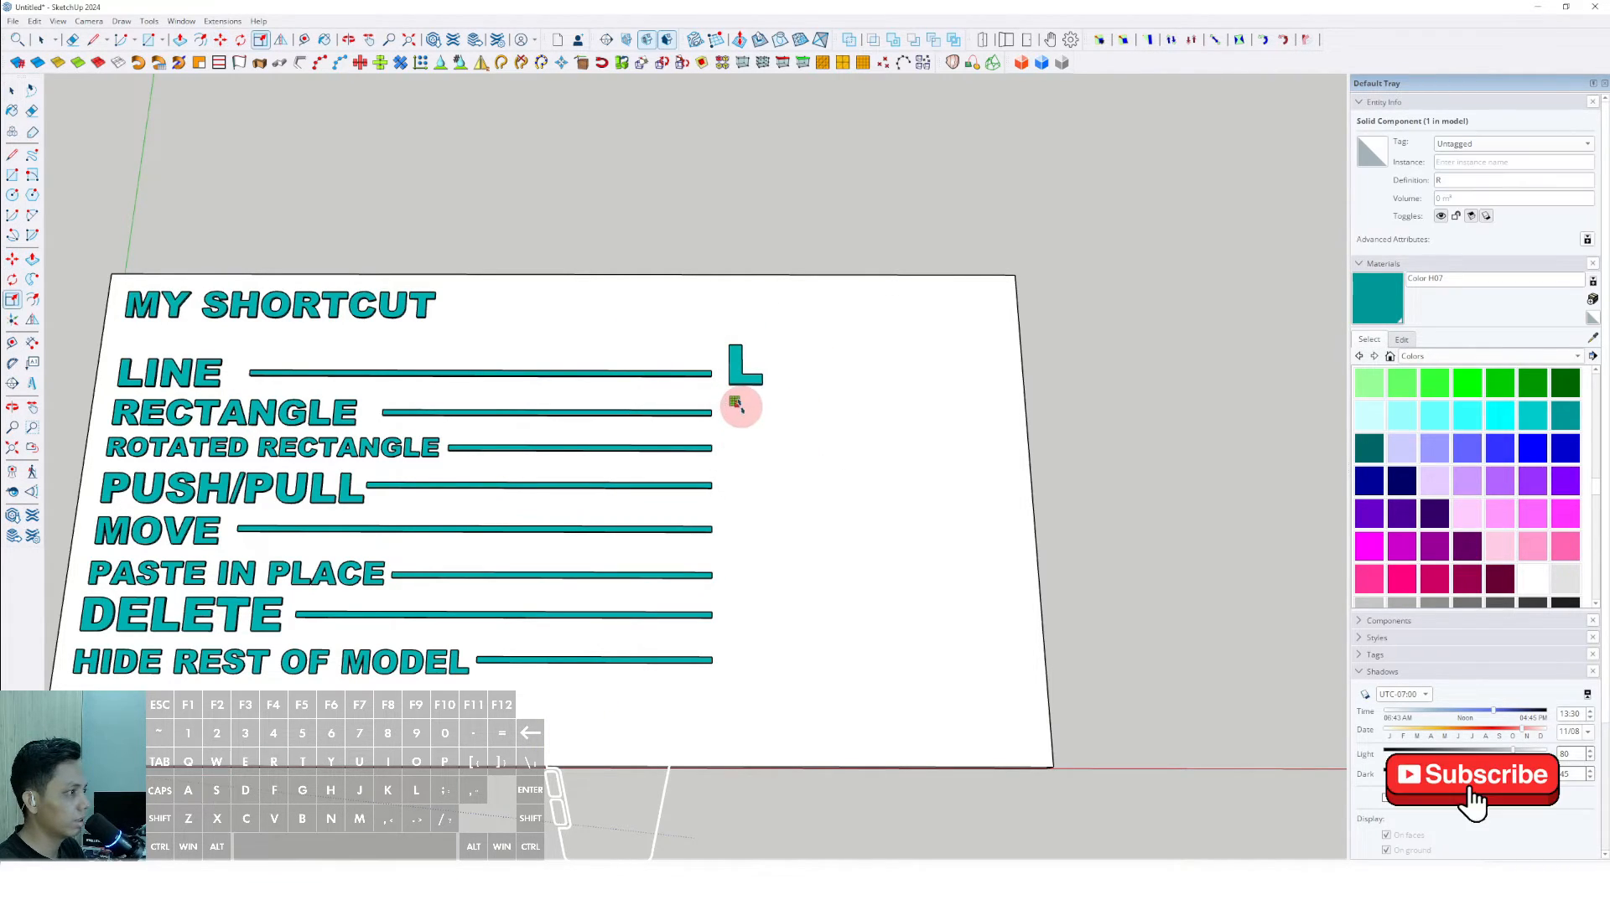
# - Scale the letter R up to about the size of the L and paint it Color H07
pyautogui.press('space')
pyautogui.scroll(4, 745, 420)
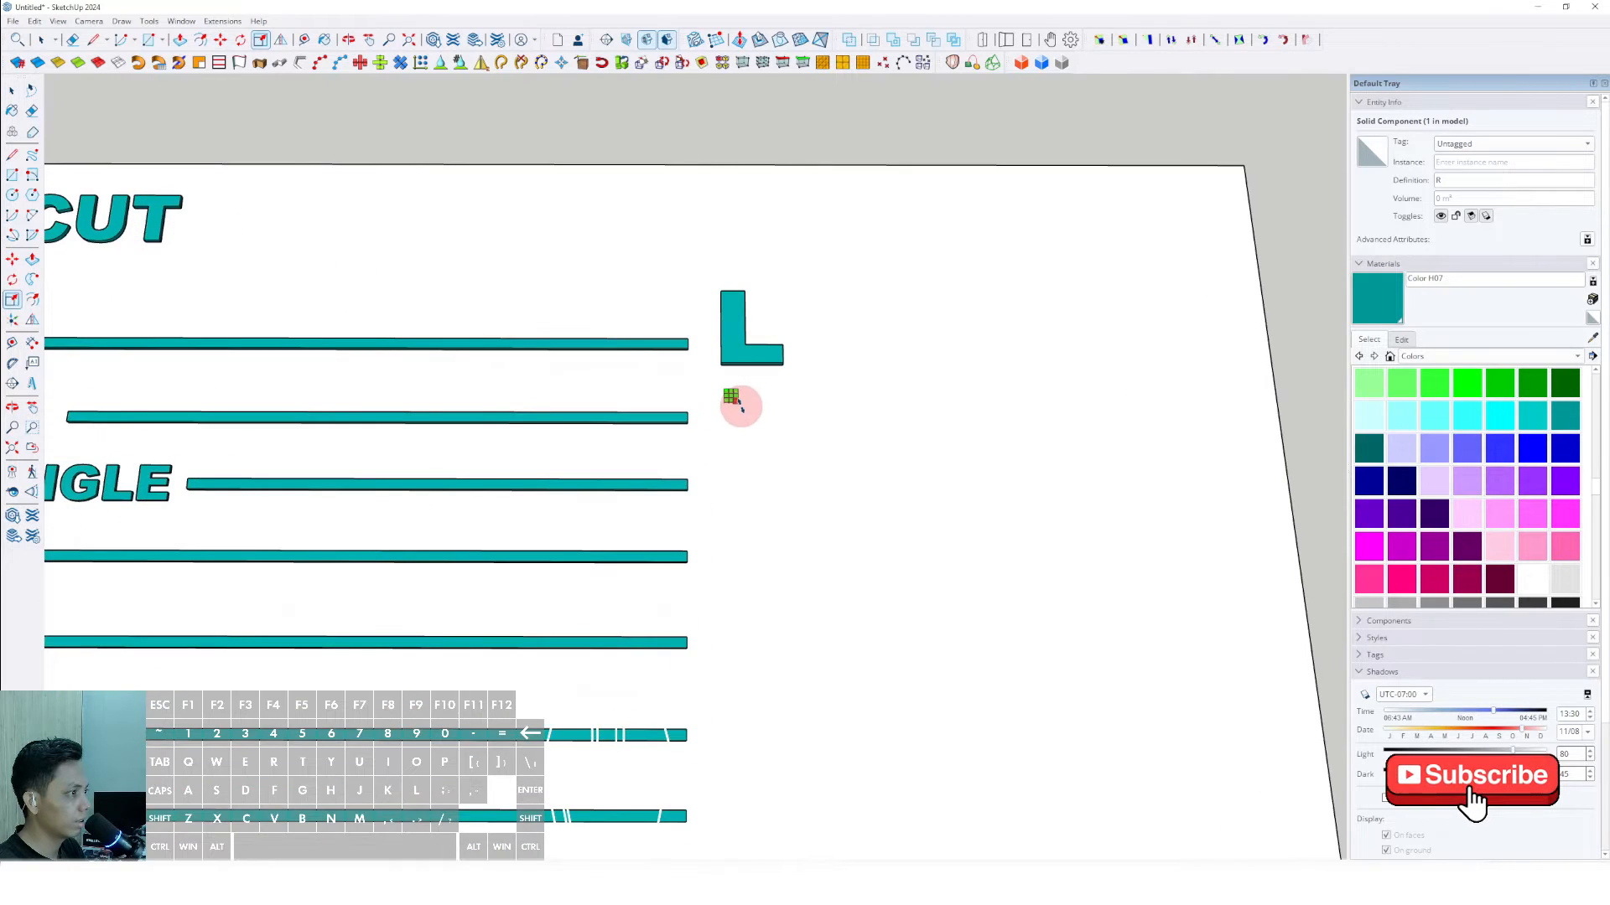
pyautogui.moveTo(737, 404); pyautogui.dragTo(765, 424)
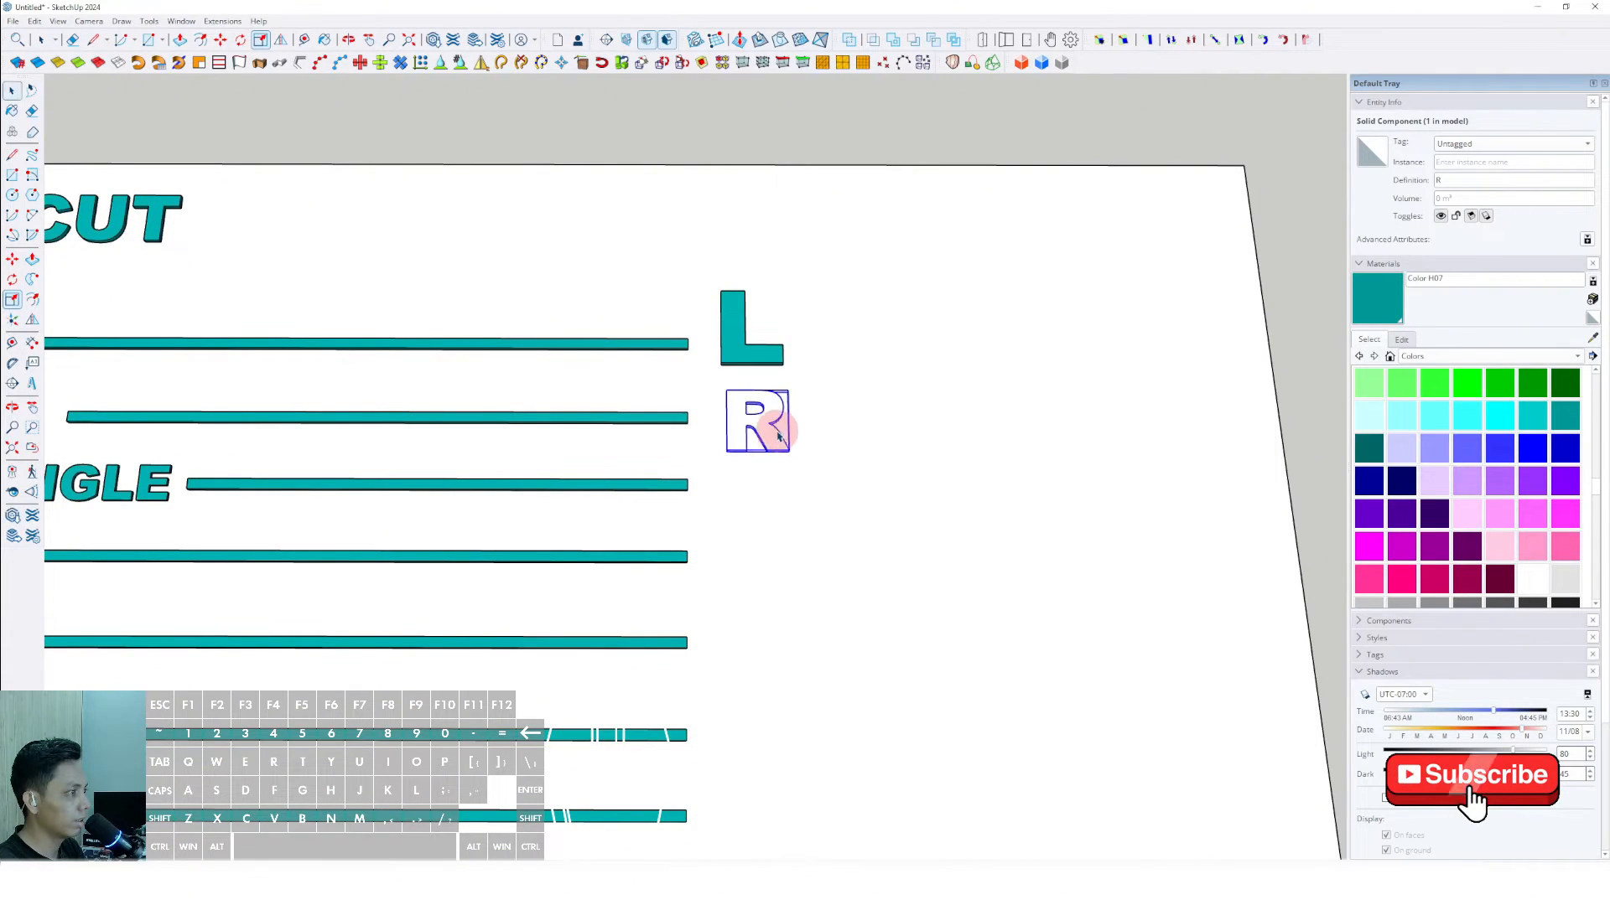
pyautogui.press('space')
pyautogui.scroll(-4, 765, 425)
pyautogui.scroll(2, 747, 428)
pyautogui.click(395, 248)
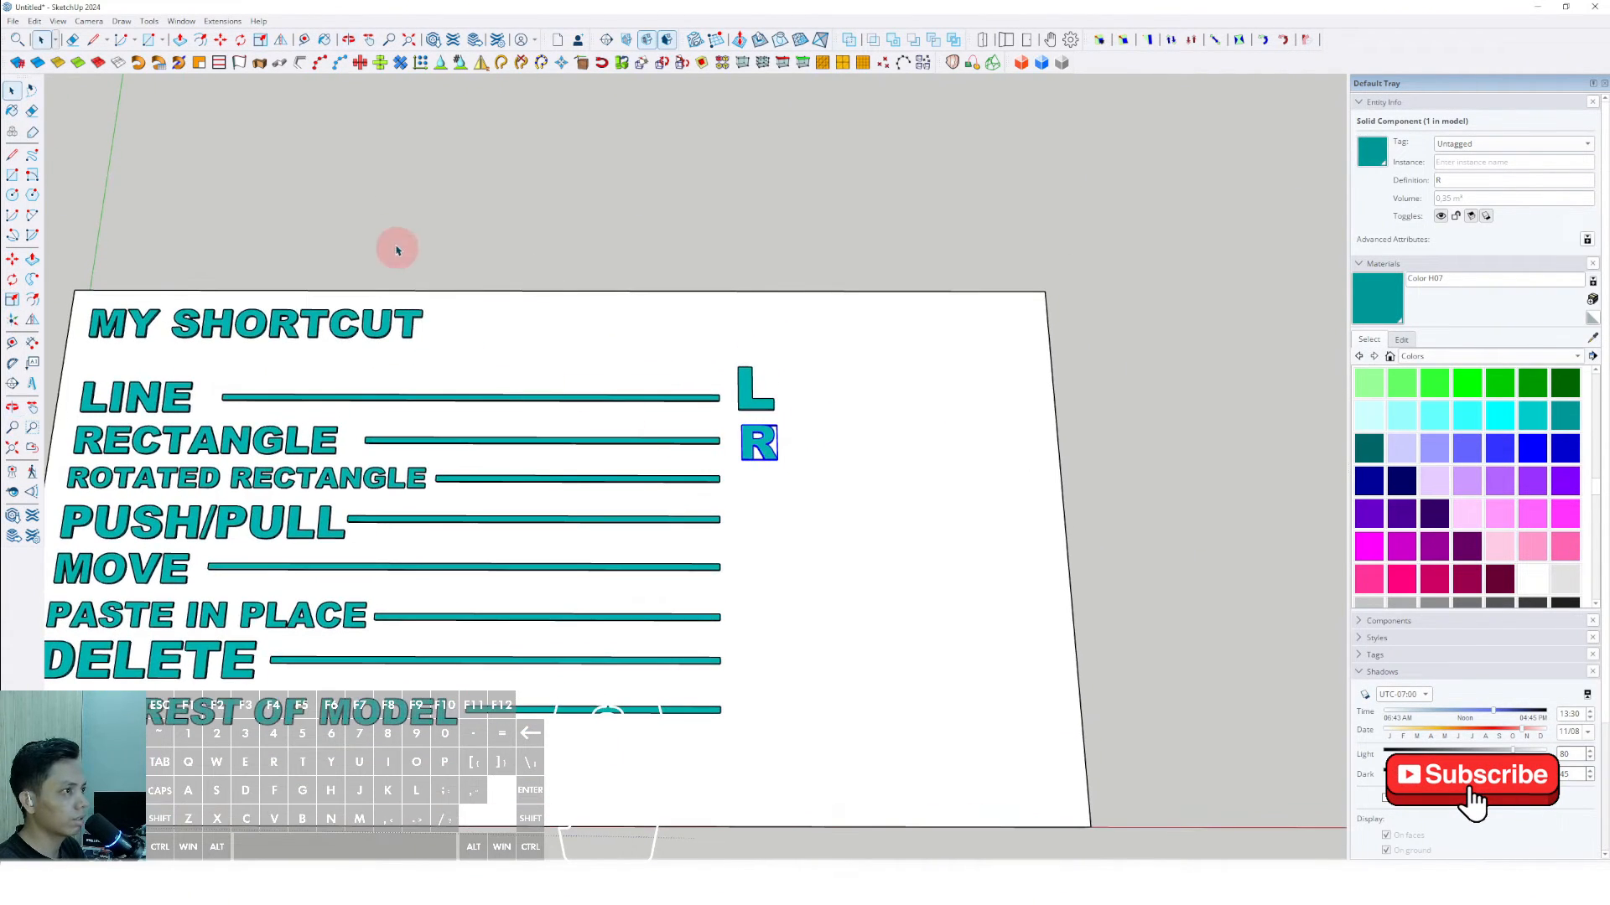
# - Assign the shortcut Shift+X to Draw/Shapes/Rotated Rectangle in the preferences
pyautogui.click(184, 22)
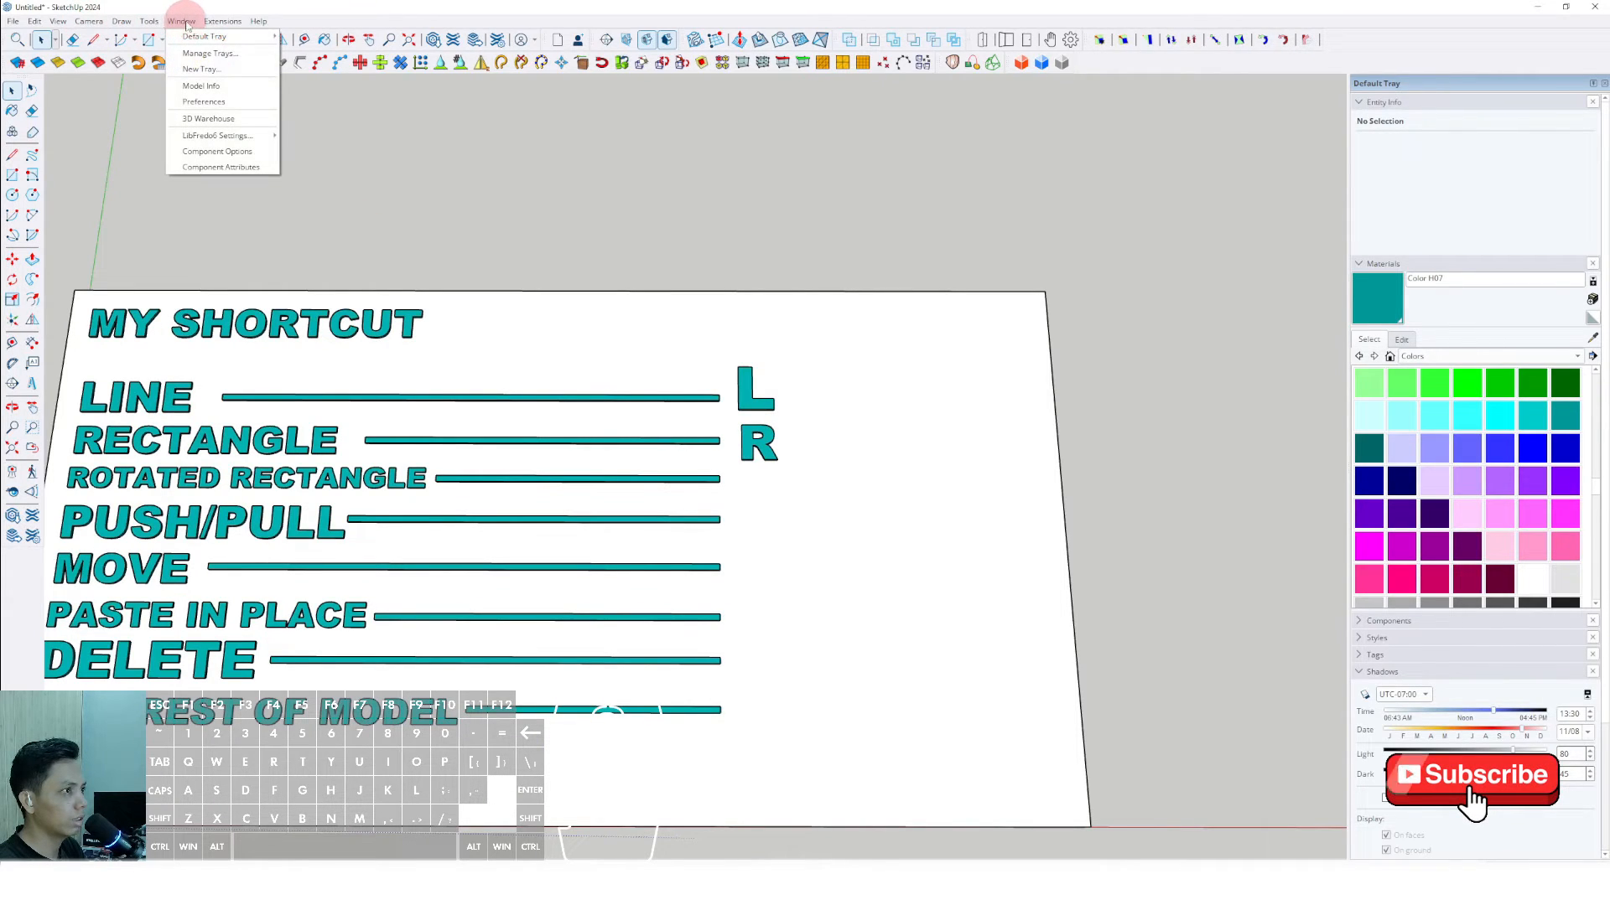
pyautogui.click(204, 102)
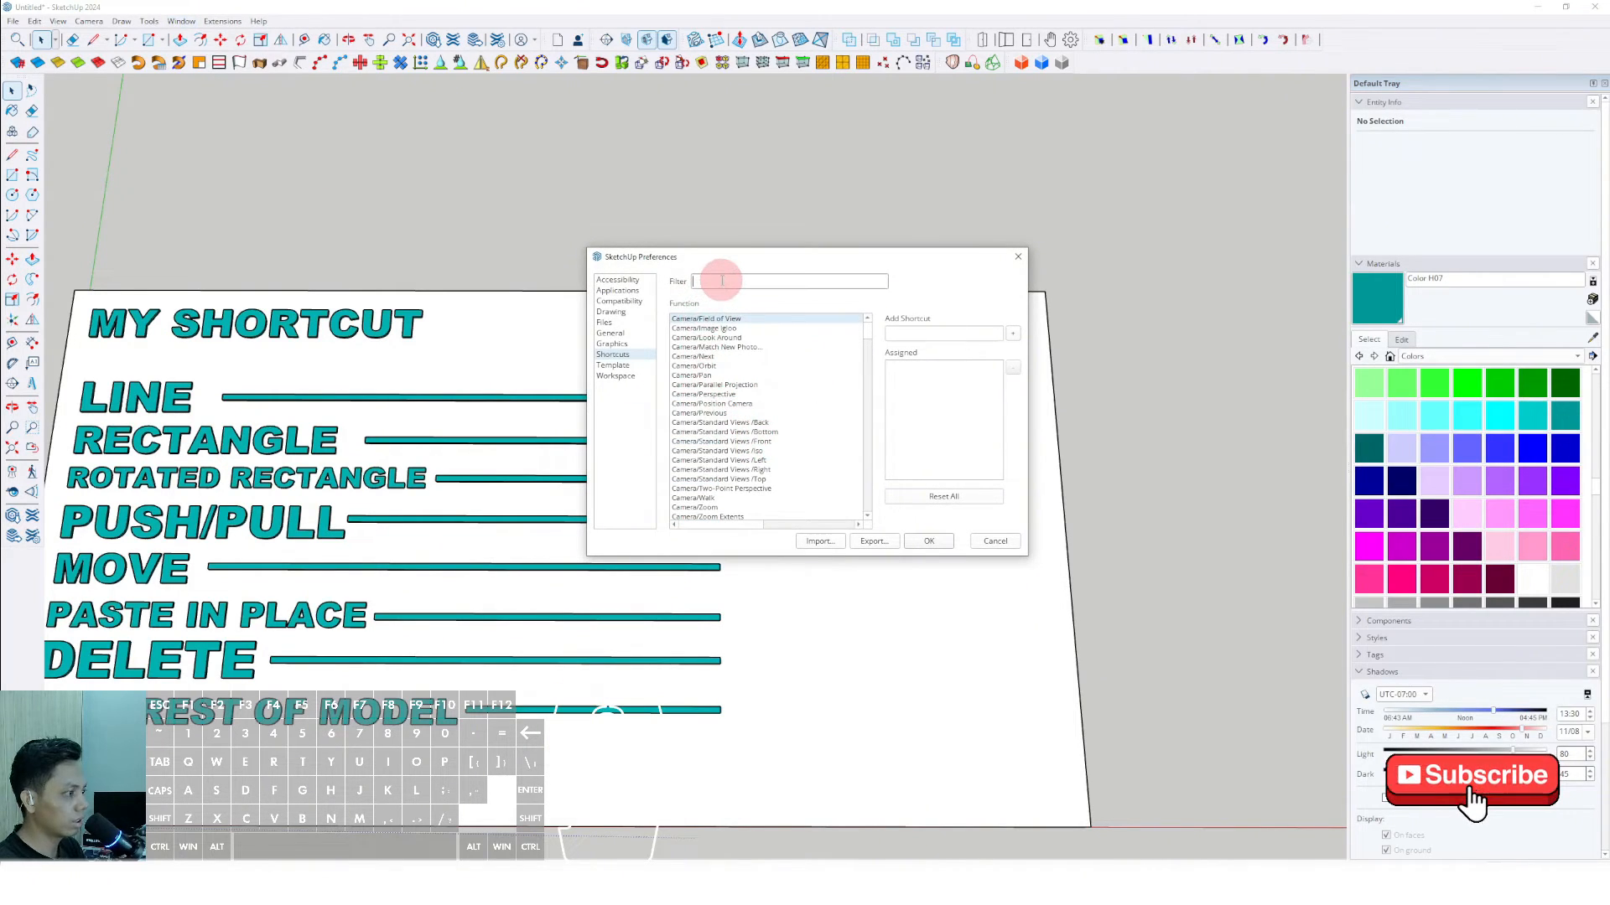
pyautogui.write('ROTA')
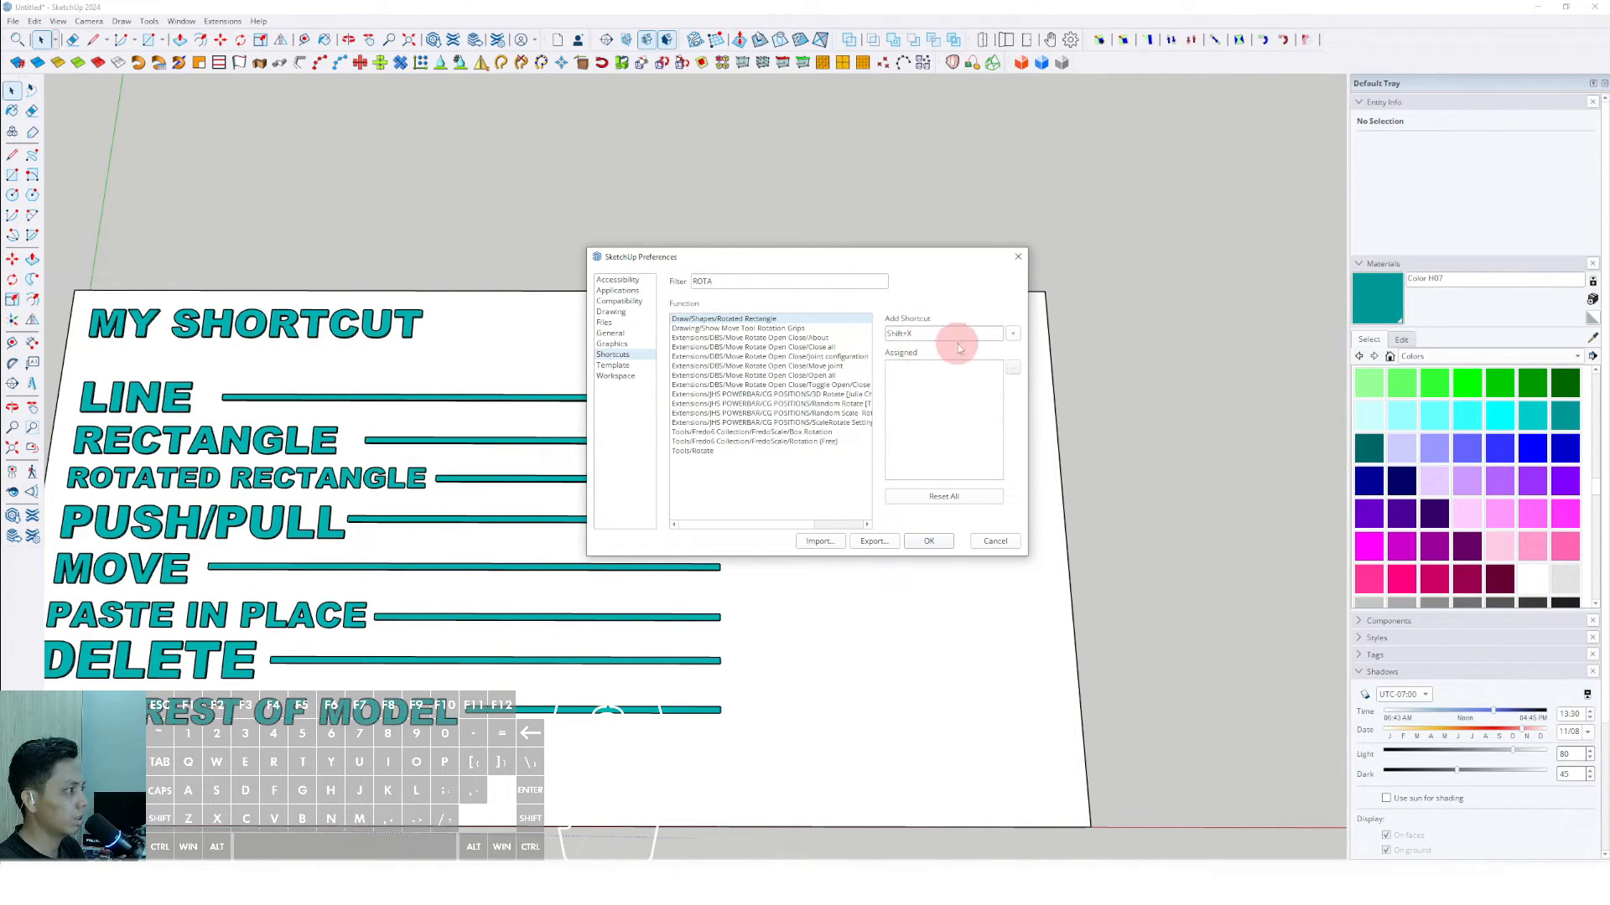
pyautogui.click(1014, 334)
pyautogui.click(922, 544)
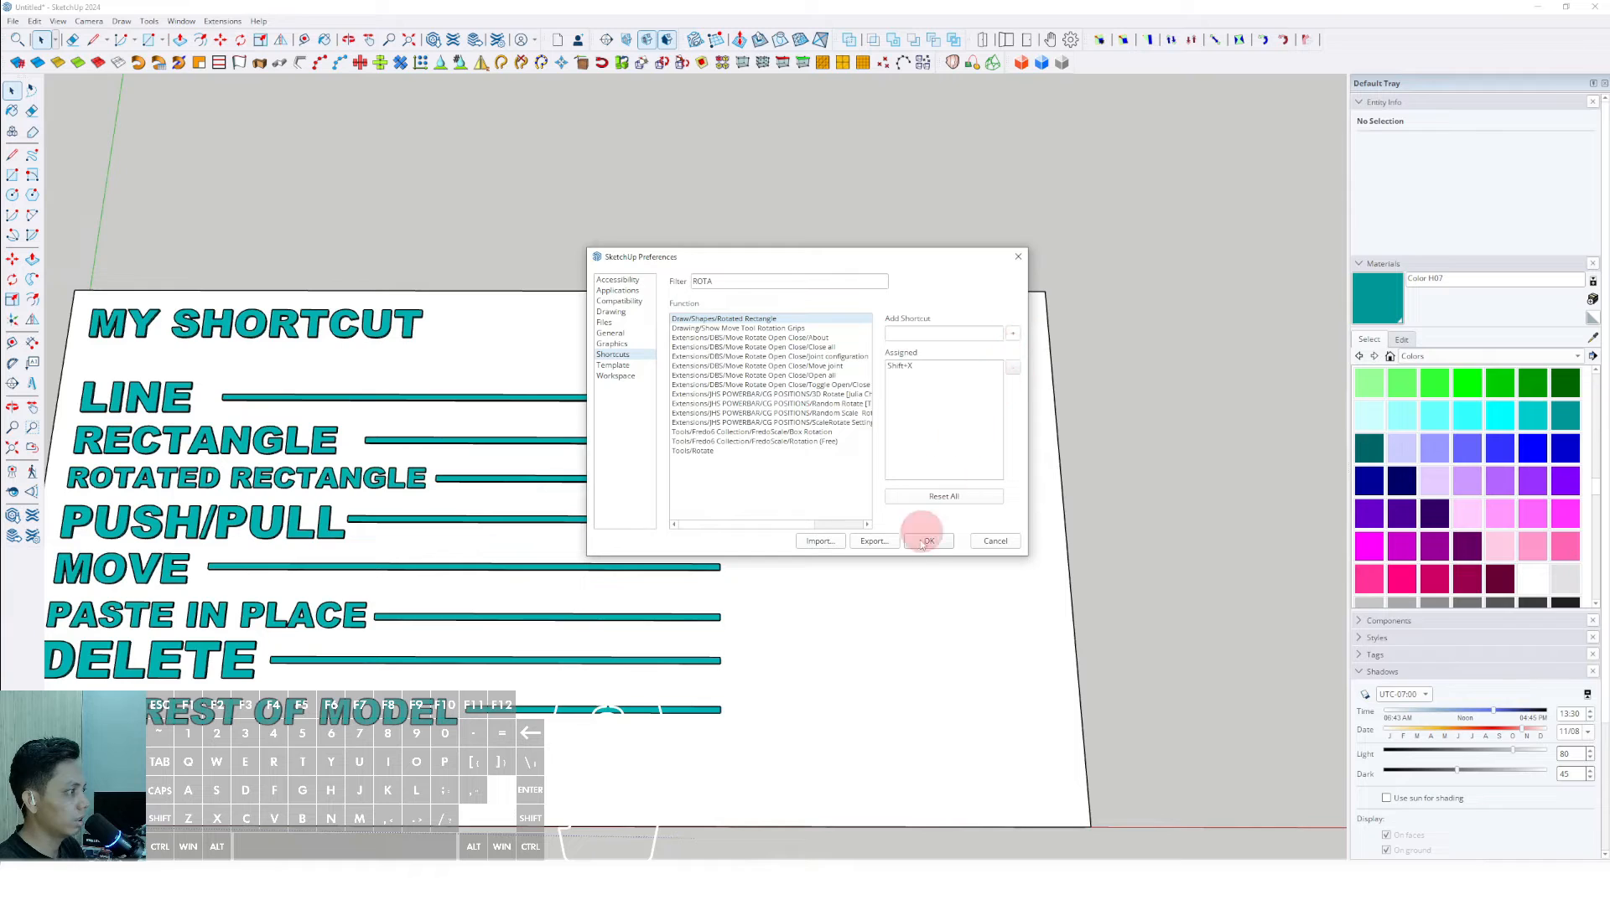
pyautogui.click(934, 541)
pyautogui.click(787, 483)
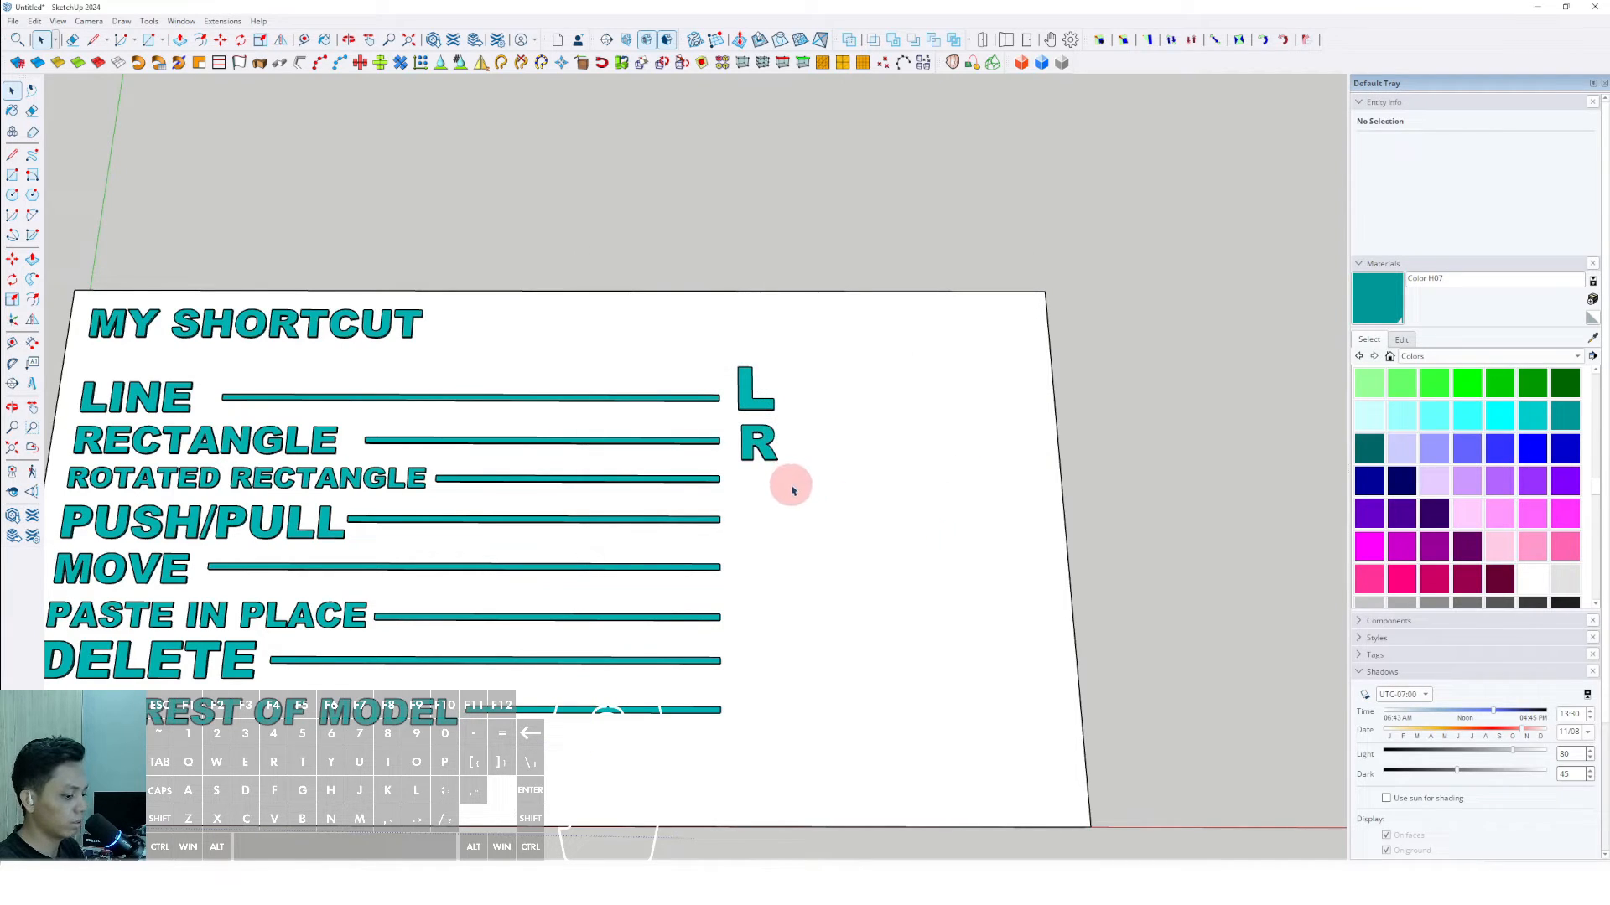
# - Draw a test rectangle with the Rotated Rectangle tool on the slab's empty area beside the letters, and delete it
pyautogui.hotkey('shift', 'x')
pyautogui.click(857, 480)
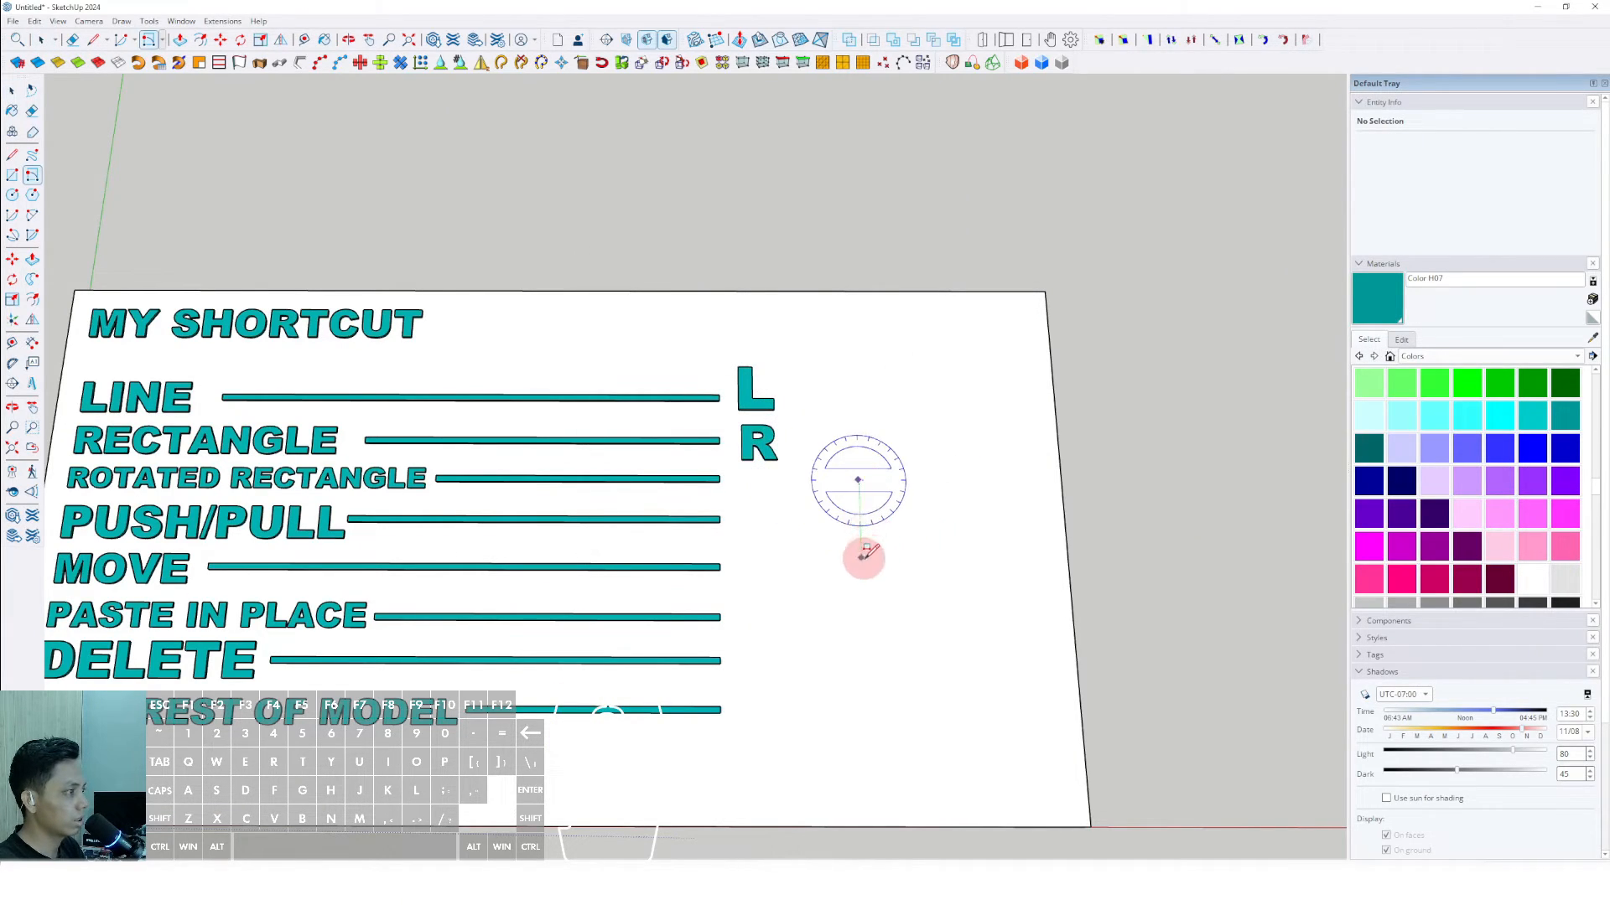
pyautogui.click(861, 560)
pyautogui.click(1033, 564)
pyautogui.press('space')
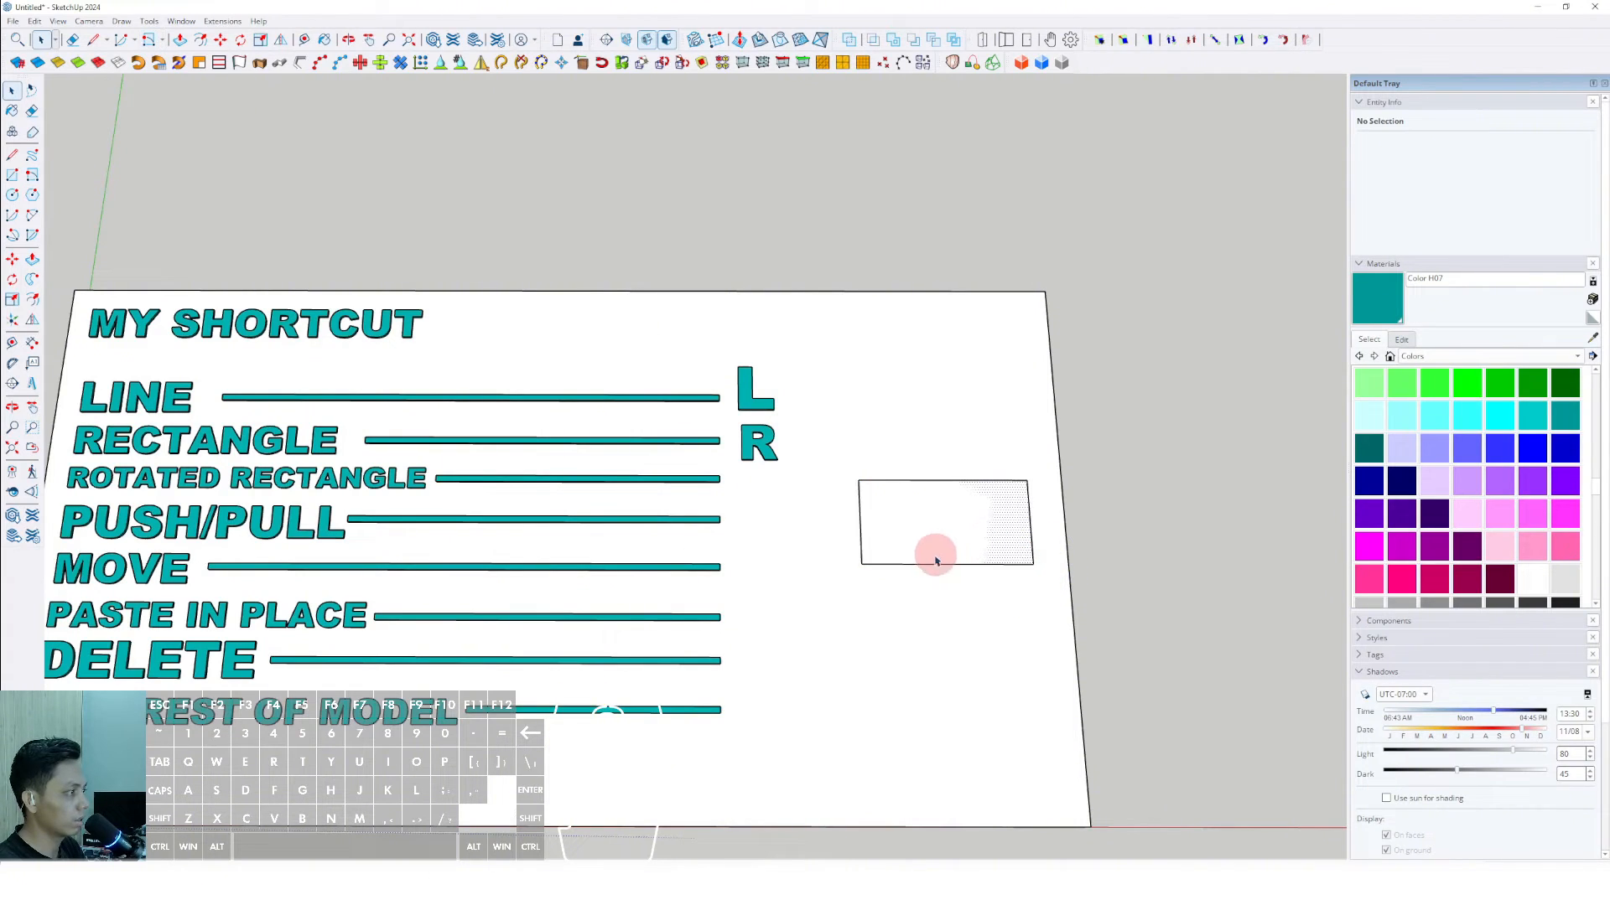
pyautogui.doubleClick(929, 534)
pyautogui.press('Delete')
pyautogui.hotkey('shift', 'x')
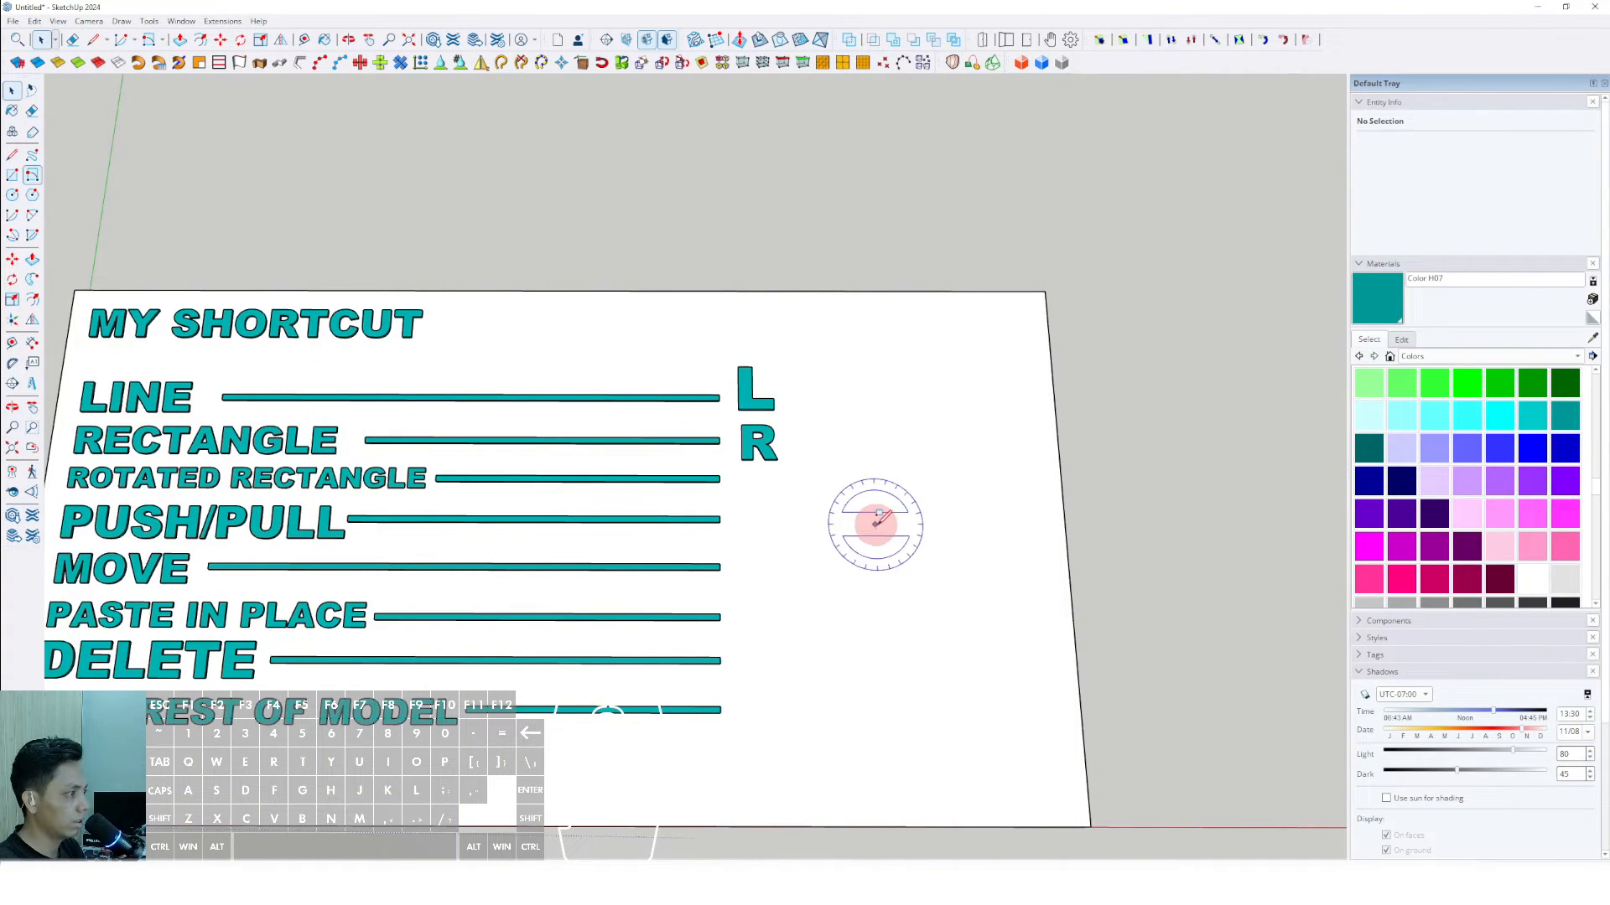
pyautogui.click(871, 533)
pyautogui.click(940, 415)
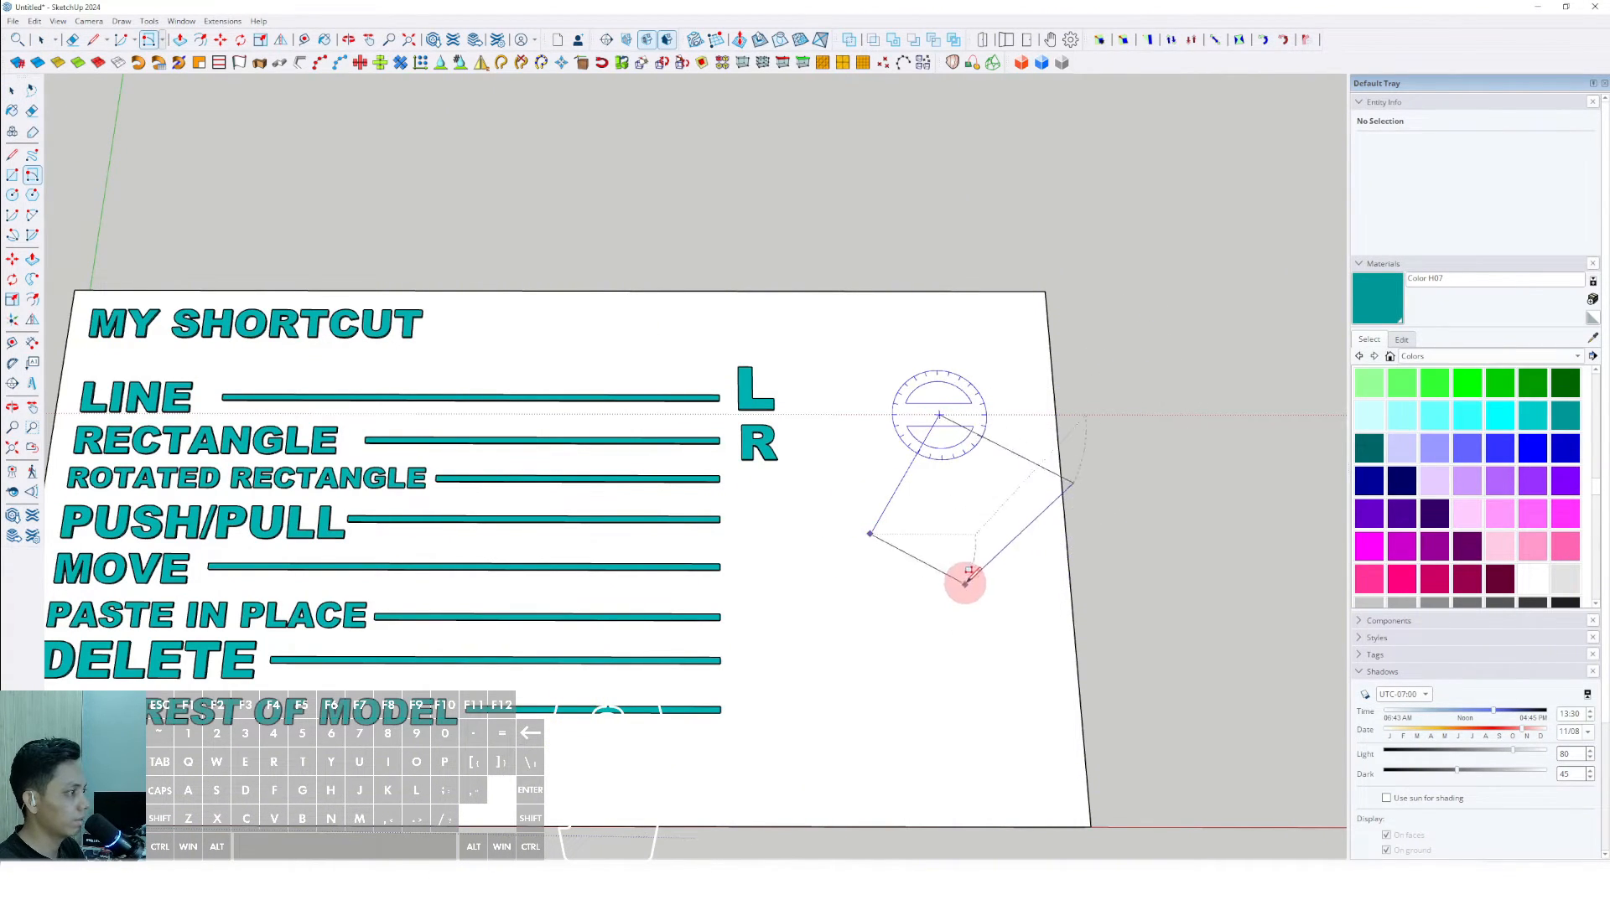
pyautogui.moveTo(963, 575); pyautogui.dragTo(918, 251, button='middle')
pyautogui.press('space')
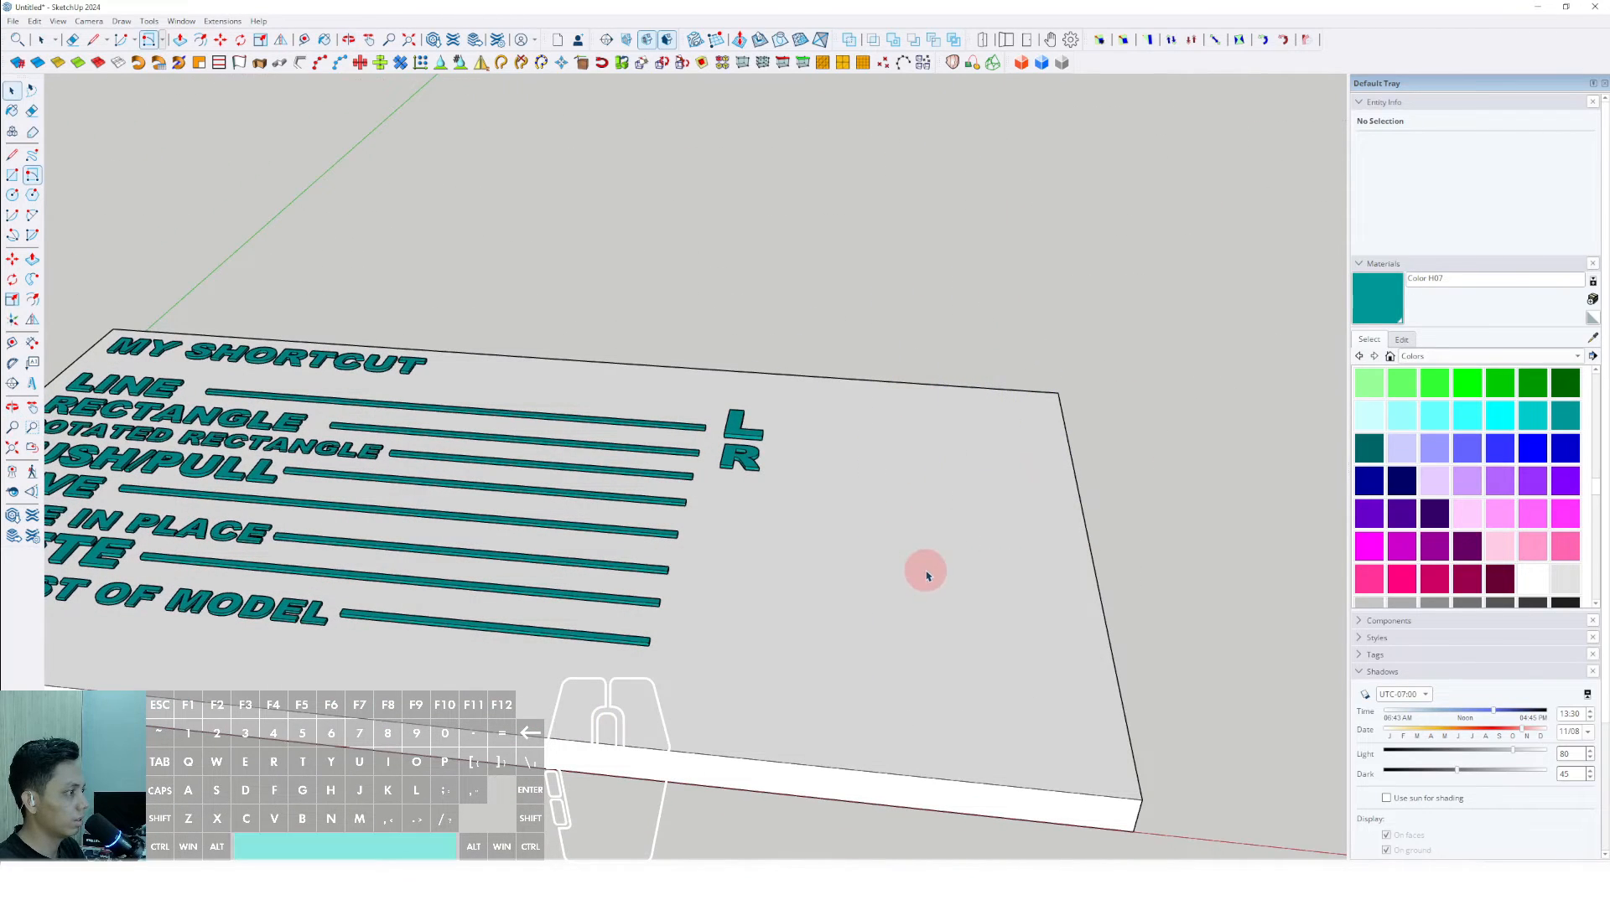
# - Draw an angled rectangle with the Rotated Rectangle tool on the slab's empty area beside the letters
pyautogui.hotkey('shift', 'x')
pyautogui.click(885, 467)
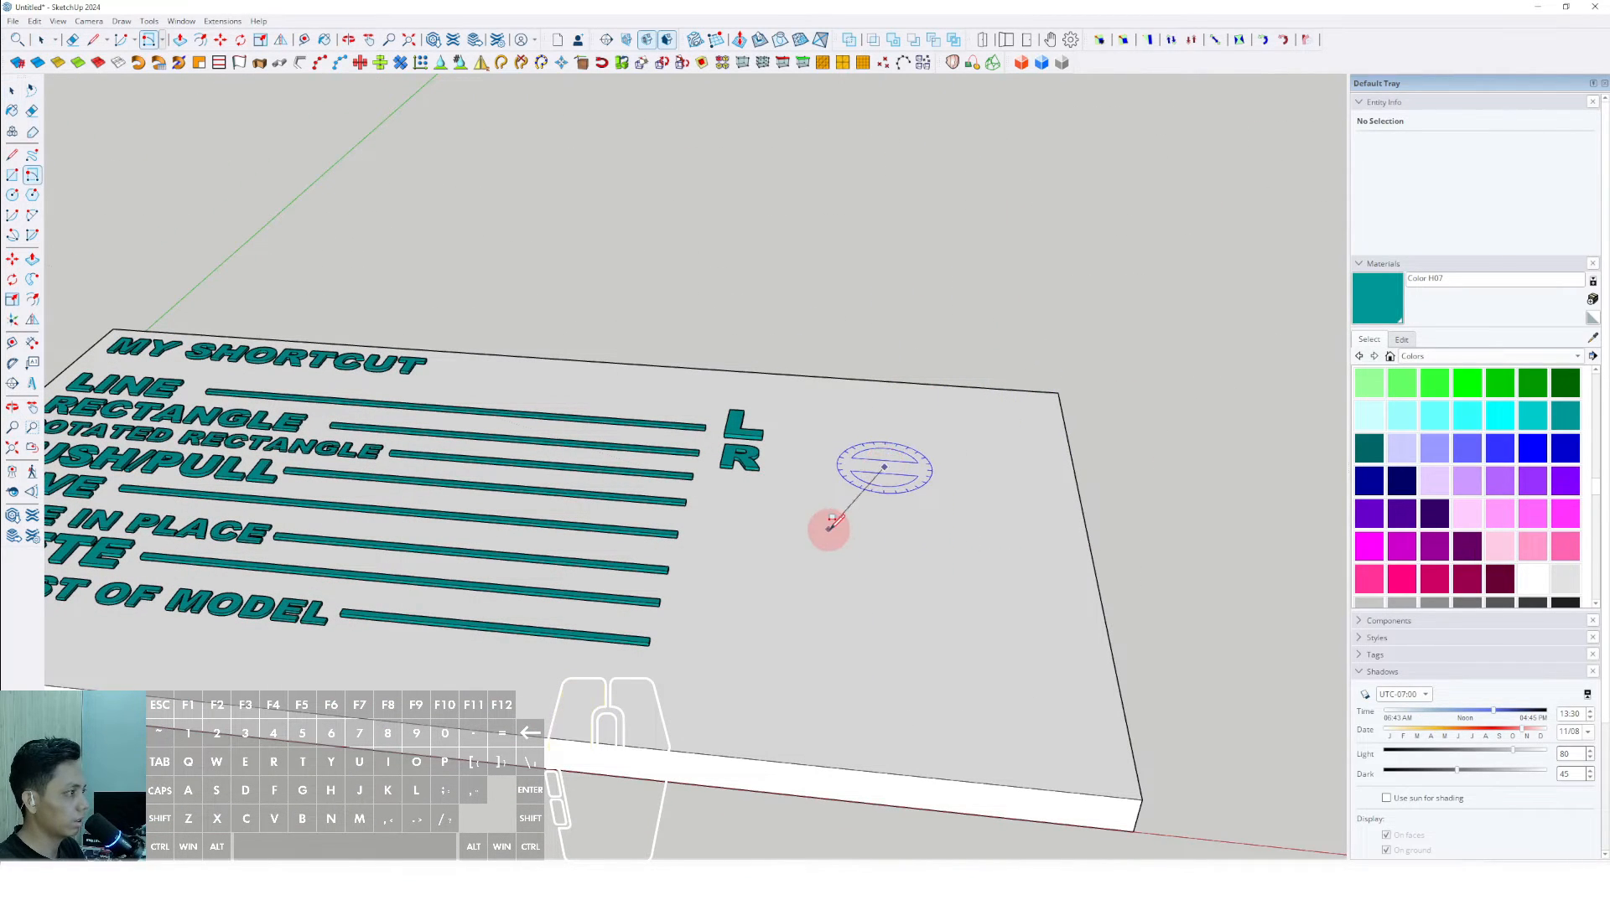
pyautogui.click(829, 530)
pyautogui.press('space')
pyautogui.click(950, 587)
pyautogui.scroll(3, 923, 582)
# - Extrude the angled rectangle into a box with Push/Pull and delete the grouped box
pyautogui.press('p')
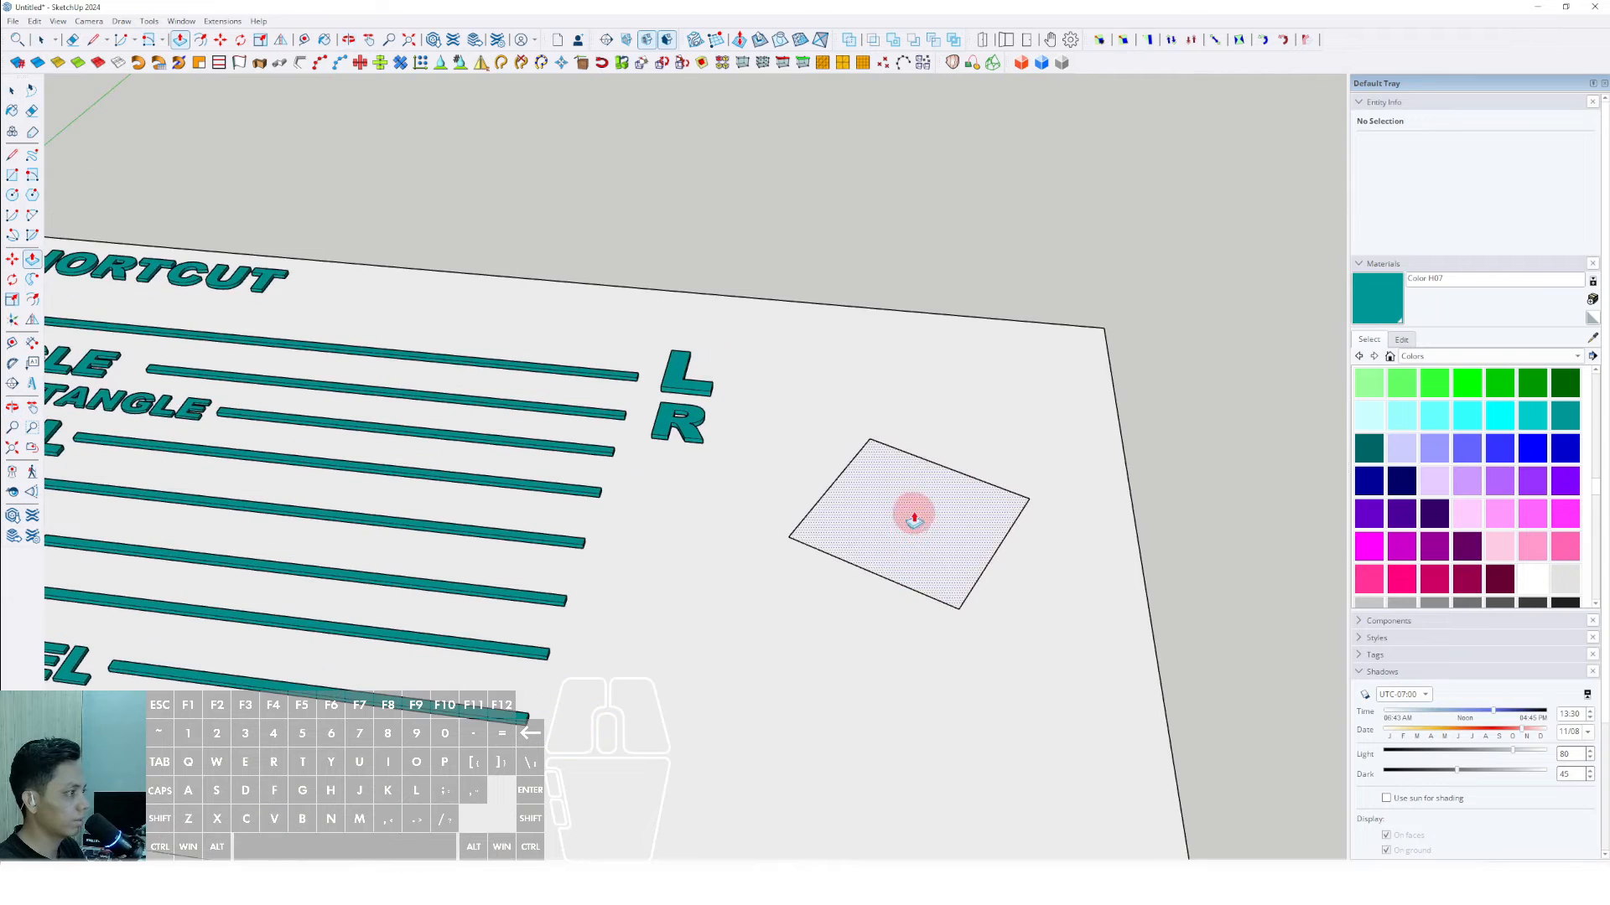
pyautogui.click(909, 514)
pyautogui.rightClick(918, 475)
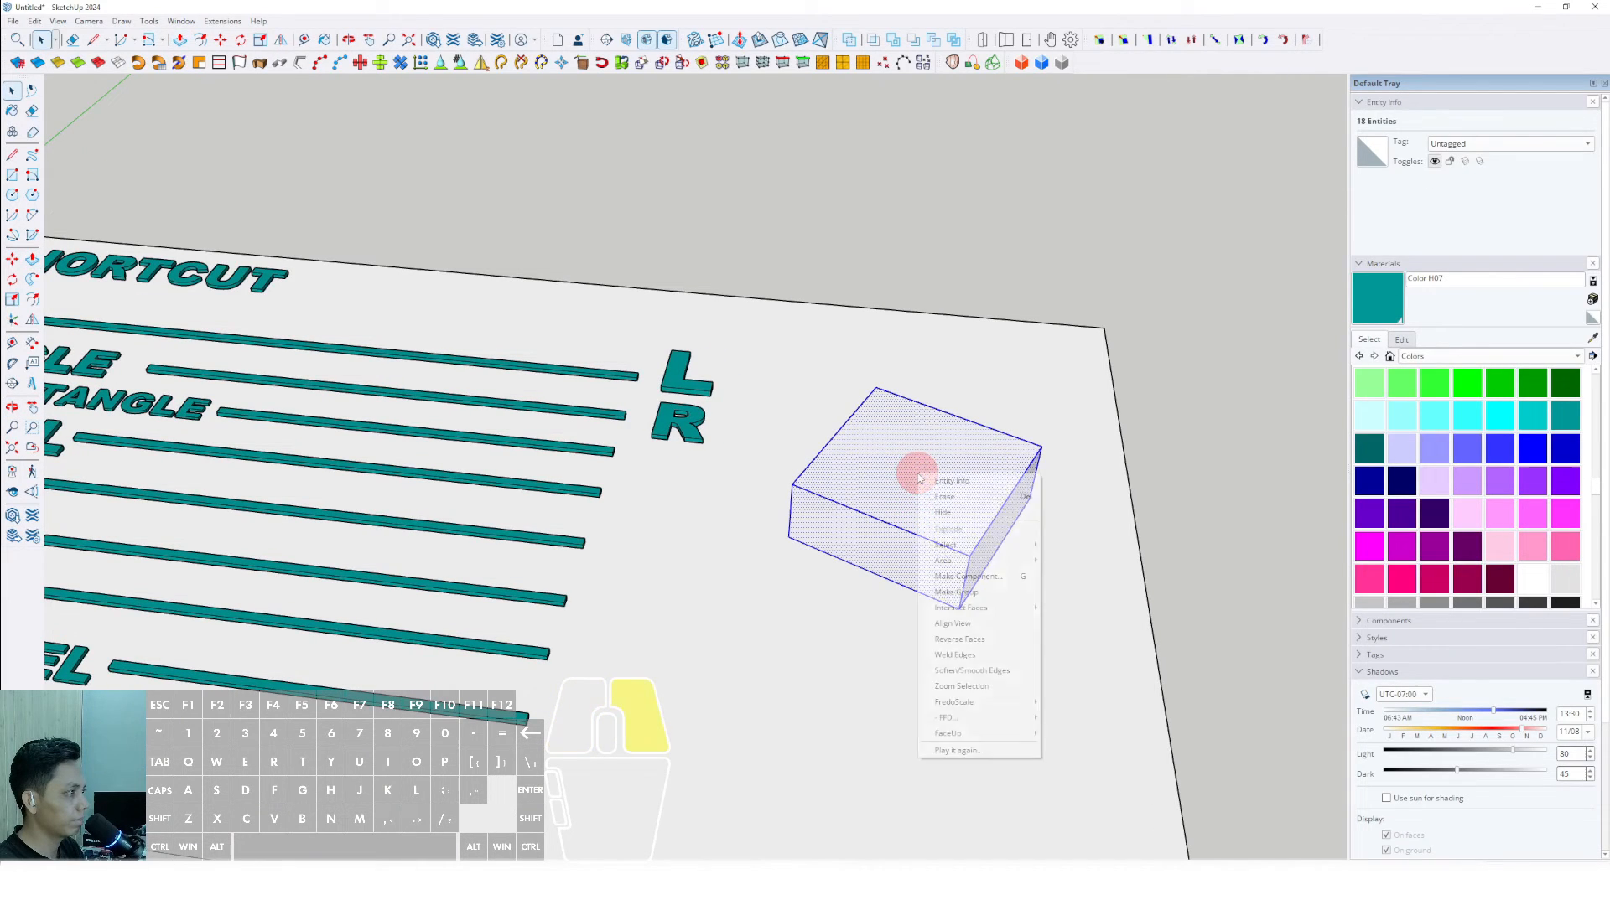
pyautogui.click(959, 590)
pyautogui.press('Delete')
# - Place 3D text SHIFT+X, Arial Black, 254 mm high, extruded 25 mm, just past the end of the ROTATED RECTANGLE bar
pyautogui.scroll(-1, 820, 477)
pyautogui.moveTo(820, 480); pyautogui.dragTo(769, 564, button='middle')
pyautogui.scroll(-3, 770, 536)
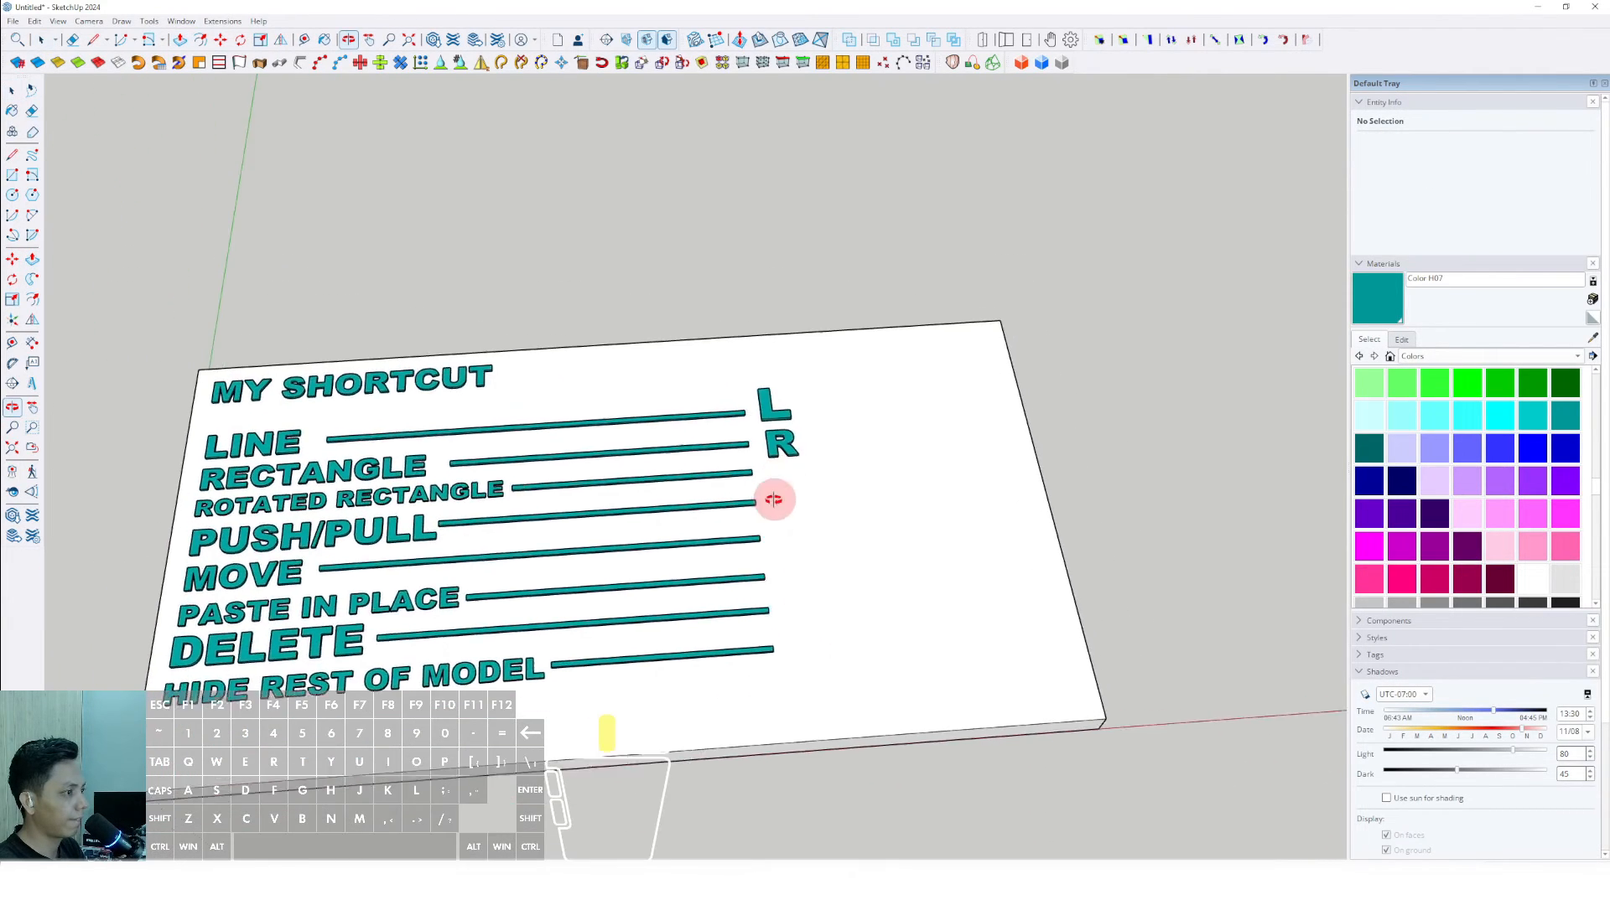
pyautogui.scroll(2, 766, 497)
pyautogui.moveTo(773, 499)
pyautogui.mouseDown(button='middle')
pyautogui.moveTo(744, 528)
pyautogui.moveTo(787, 510)
pyautogui.moveTo(783, 470)
pyautogui.moveTo(785, 492)
pyautogui.mouseUp(button='middle')
pyautogui.scroll(2, 794, 461)
pyautogui.scroll(-2, 793, 461)
pyautogui.click(36, 386)
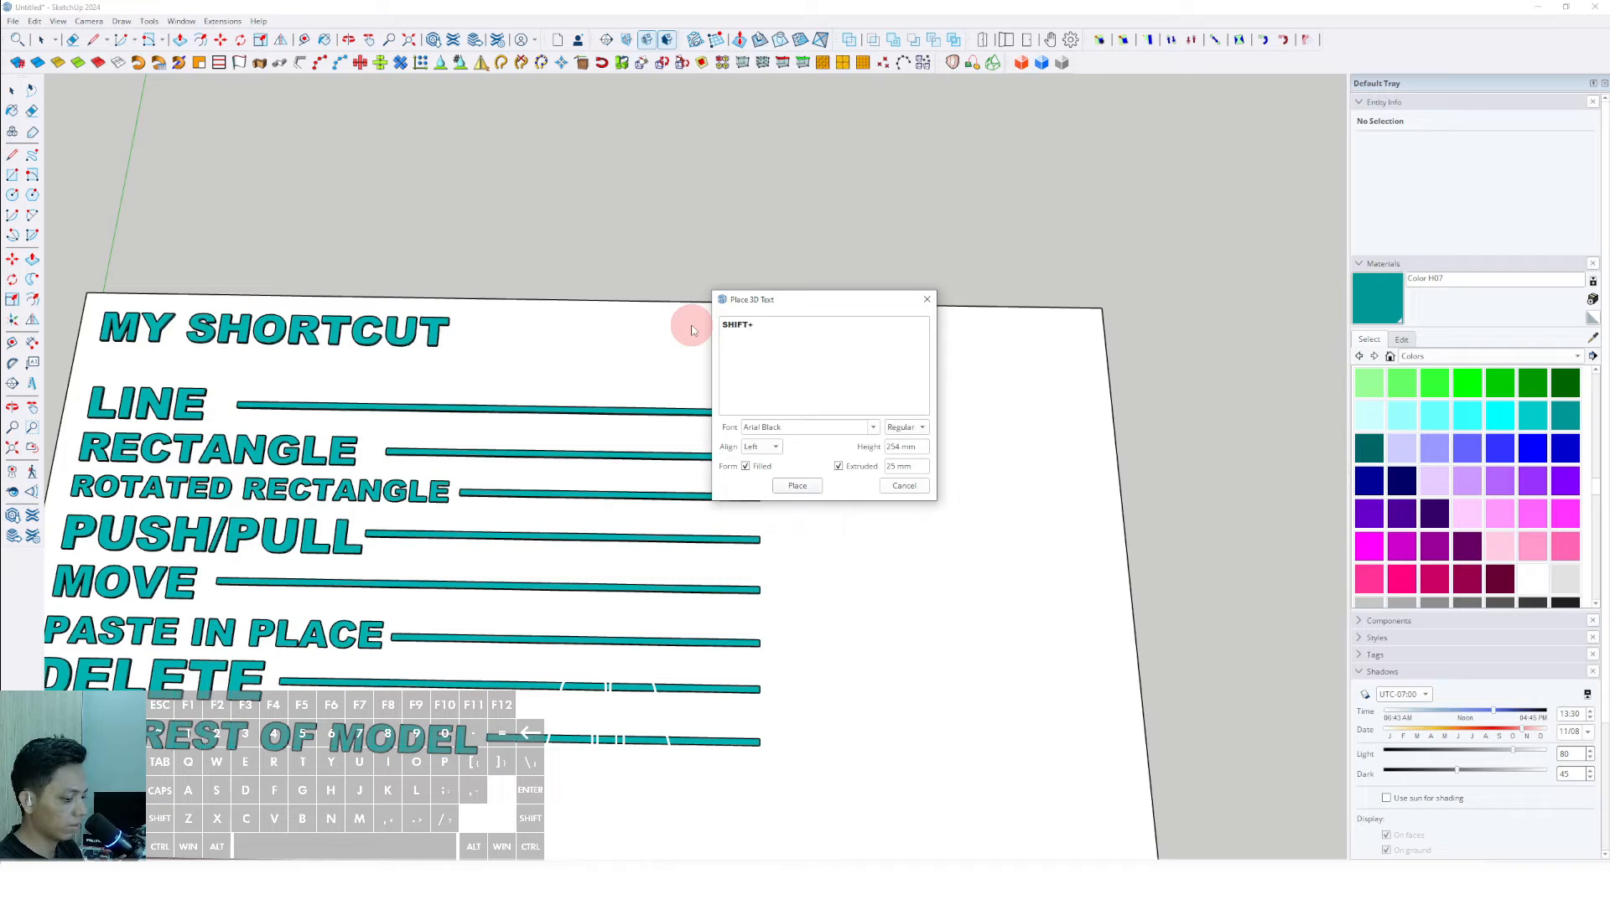
pyautogui.click(798, 487)
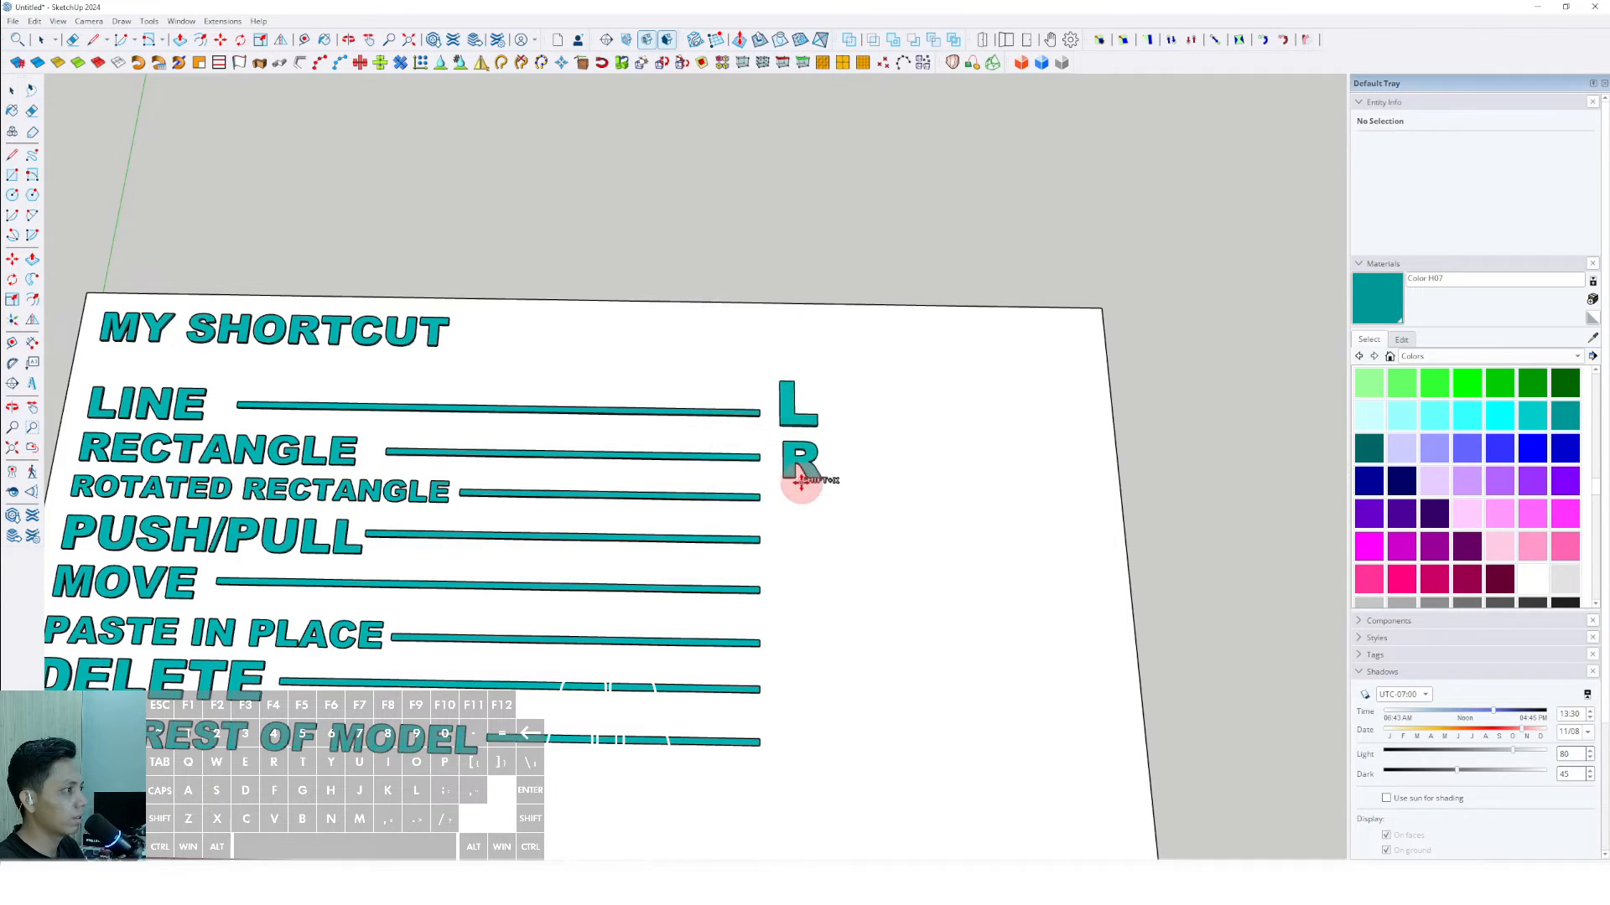
pyautogui.click(781, 497)
# - Scale the SHIFT+X text up to fit its row and paint it Color H07
pyautogui.press('space')
pyautogui.press('s')
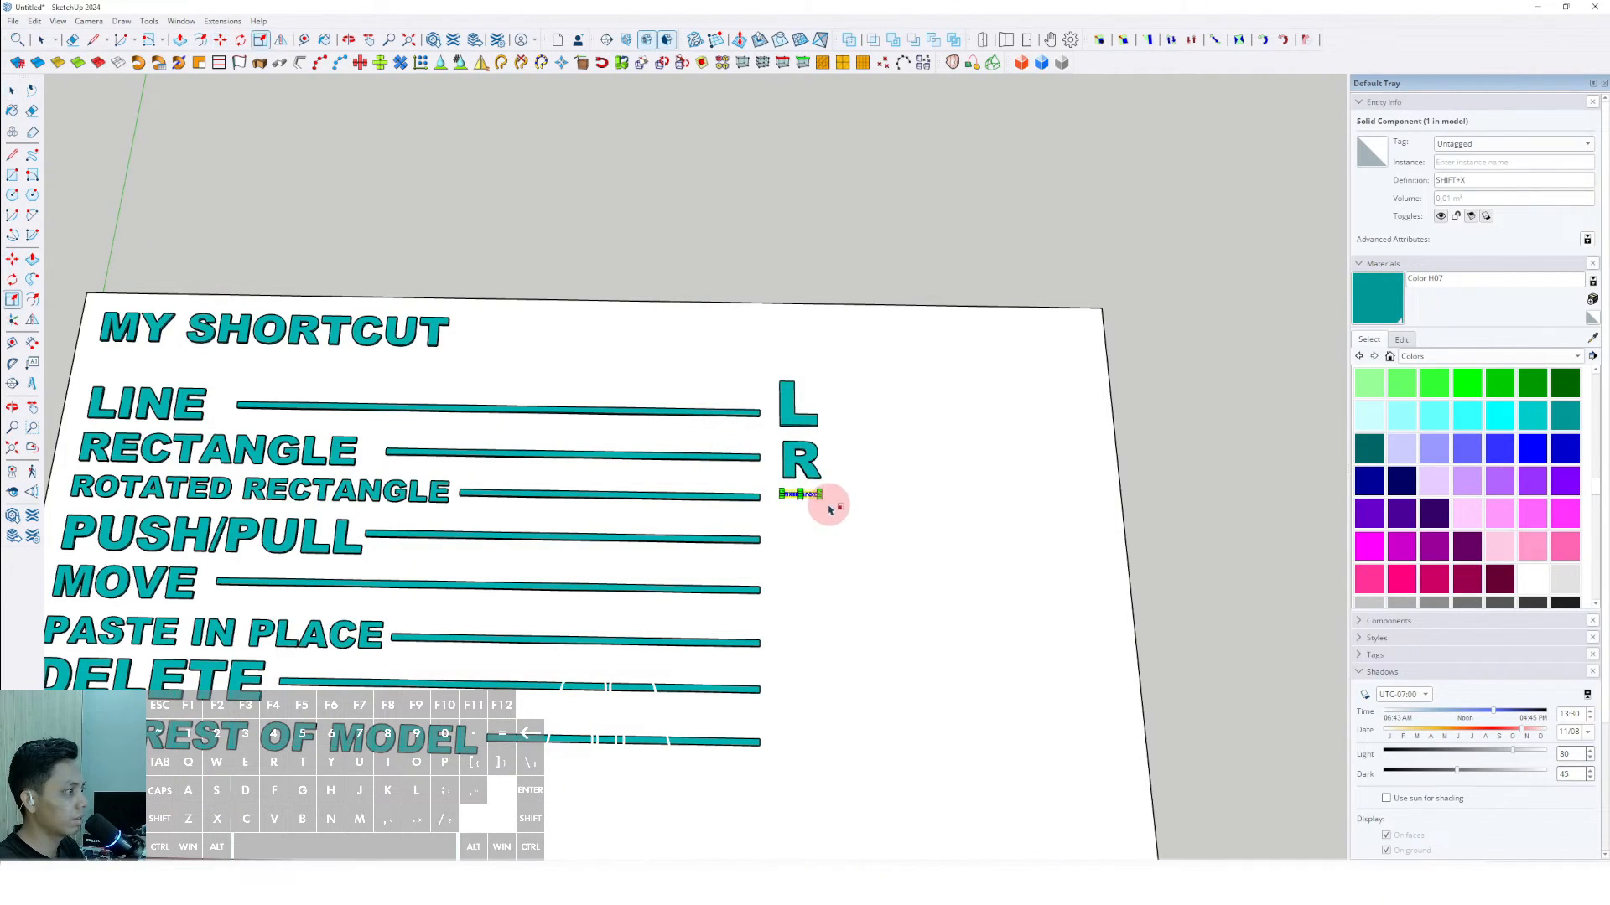
pyautogui.moveTo(869, 512); pyautogui.dragTo(909, 520)
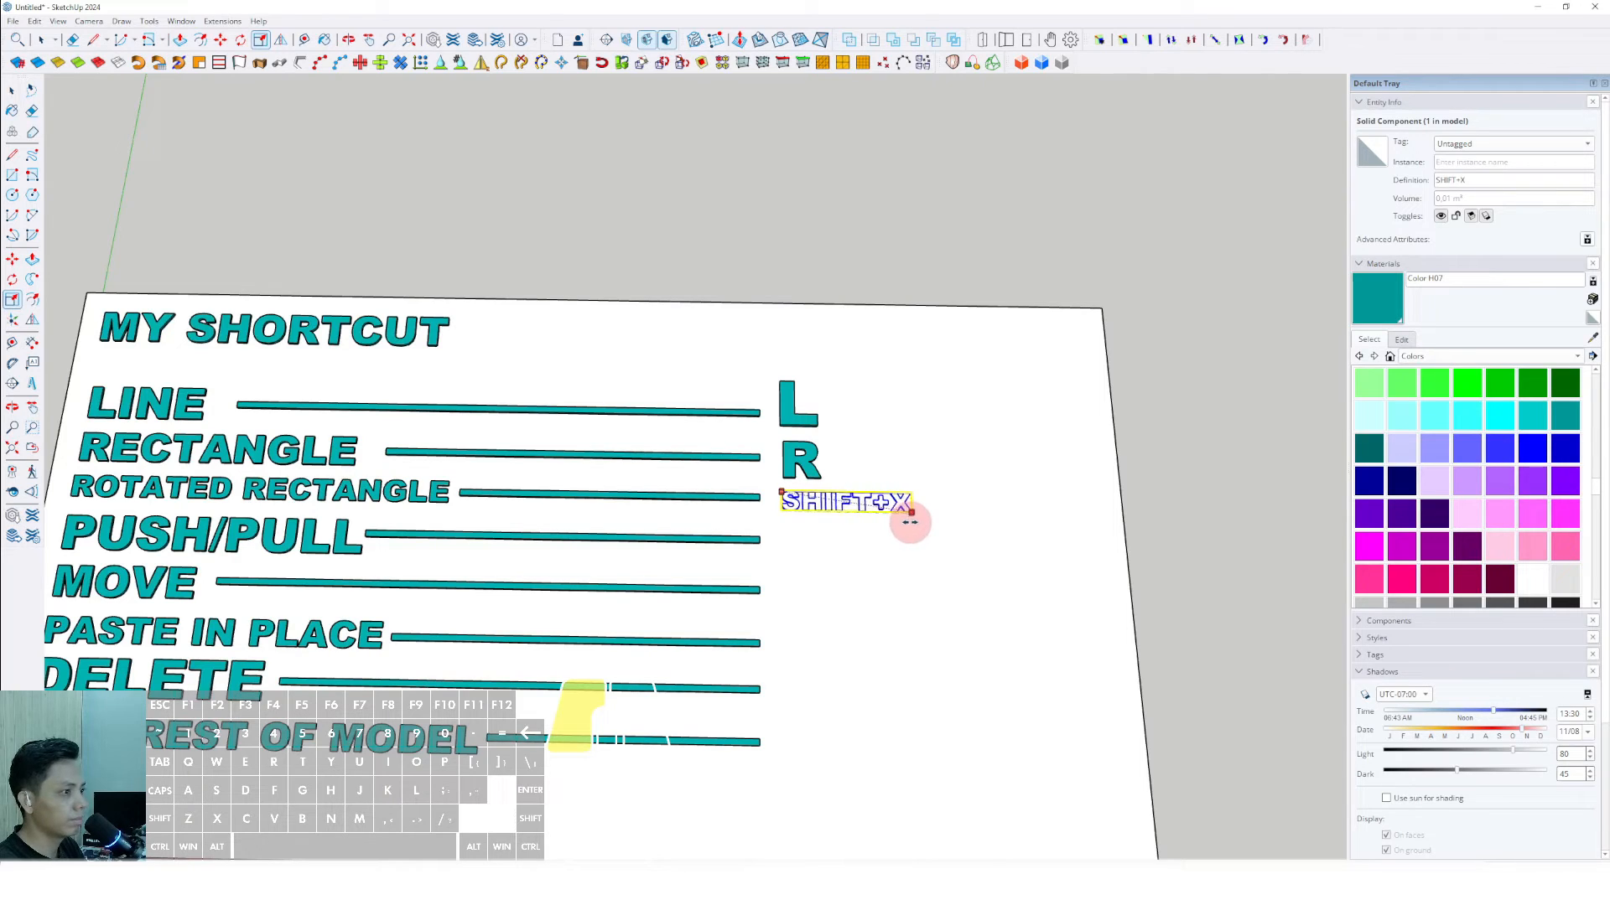
pyautogui.press('b')
pyautogui.scroll(3, 903, 501)
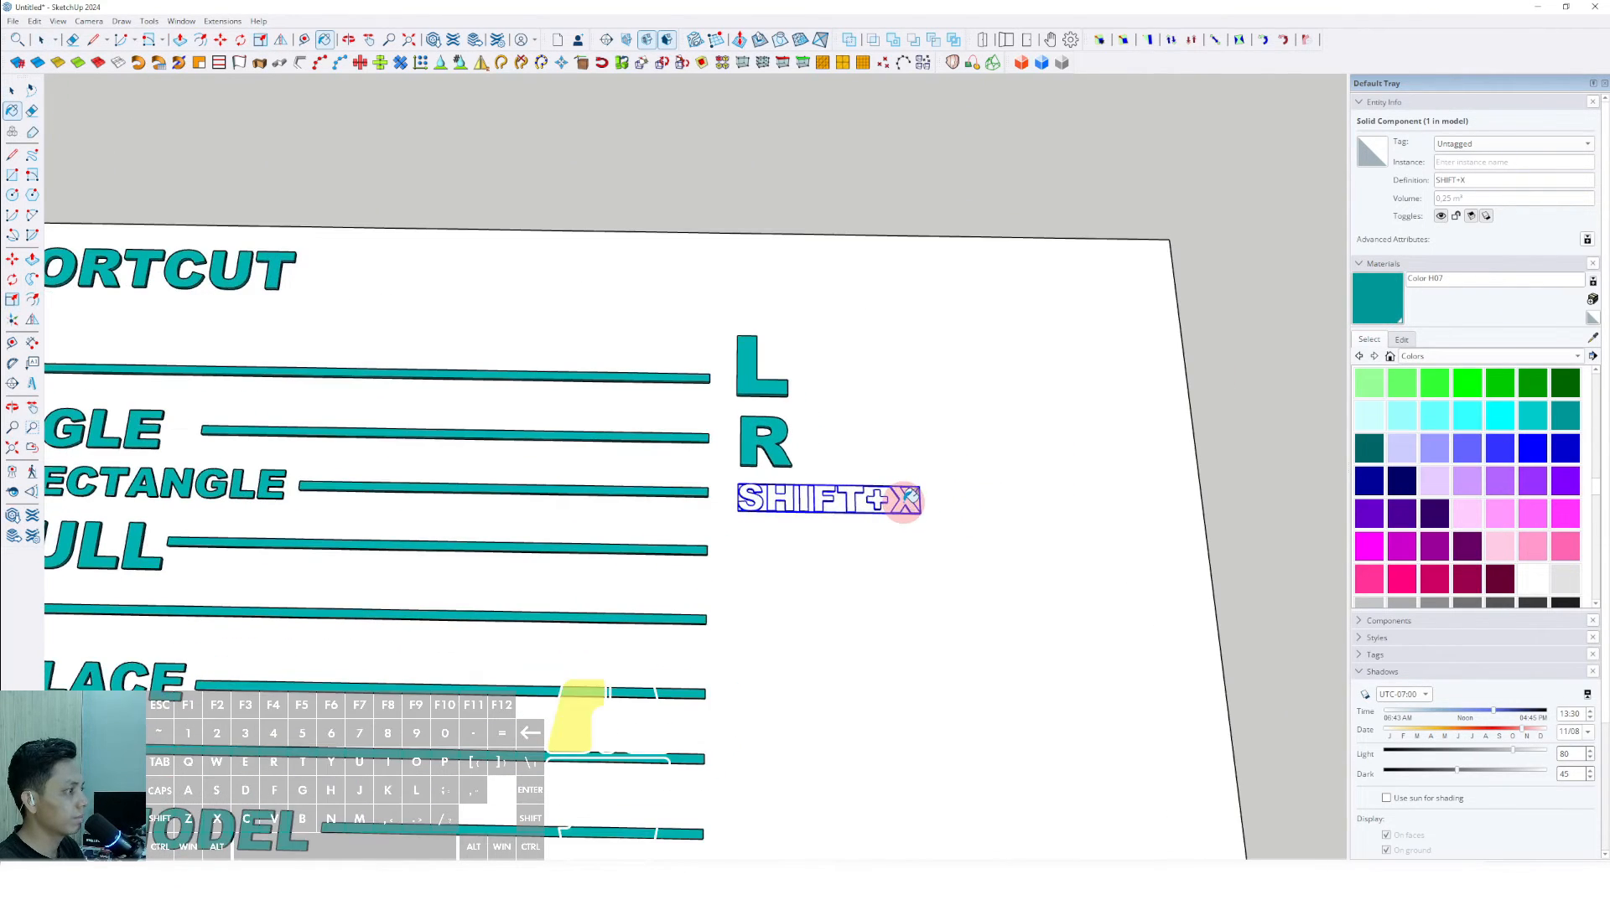
pyautogui.click(908, 496)
pyautogui.scroll(-4, 838, 499)
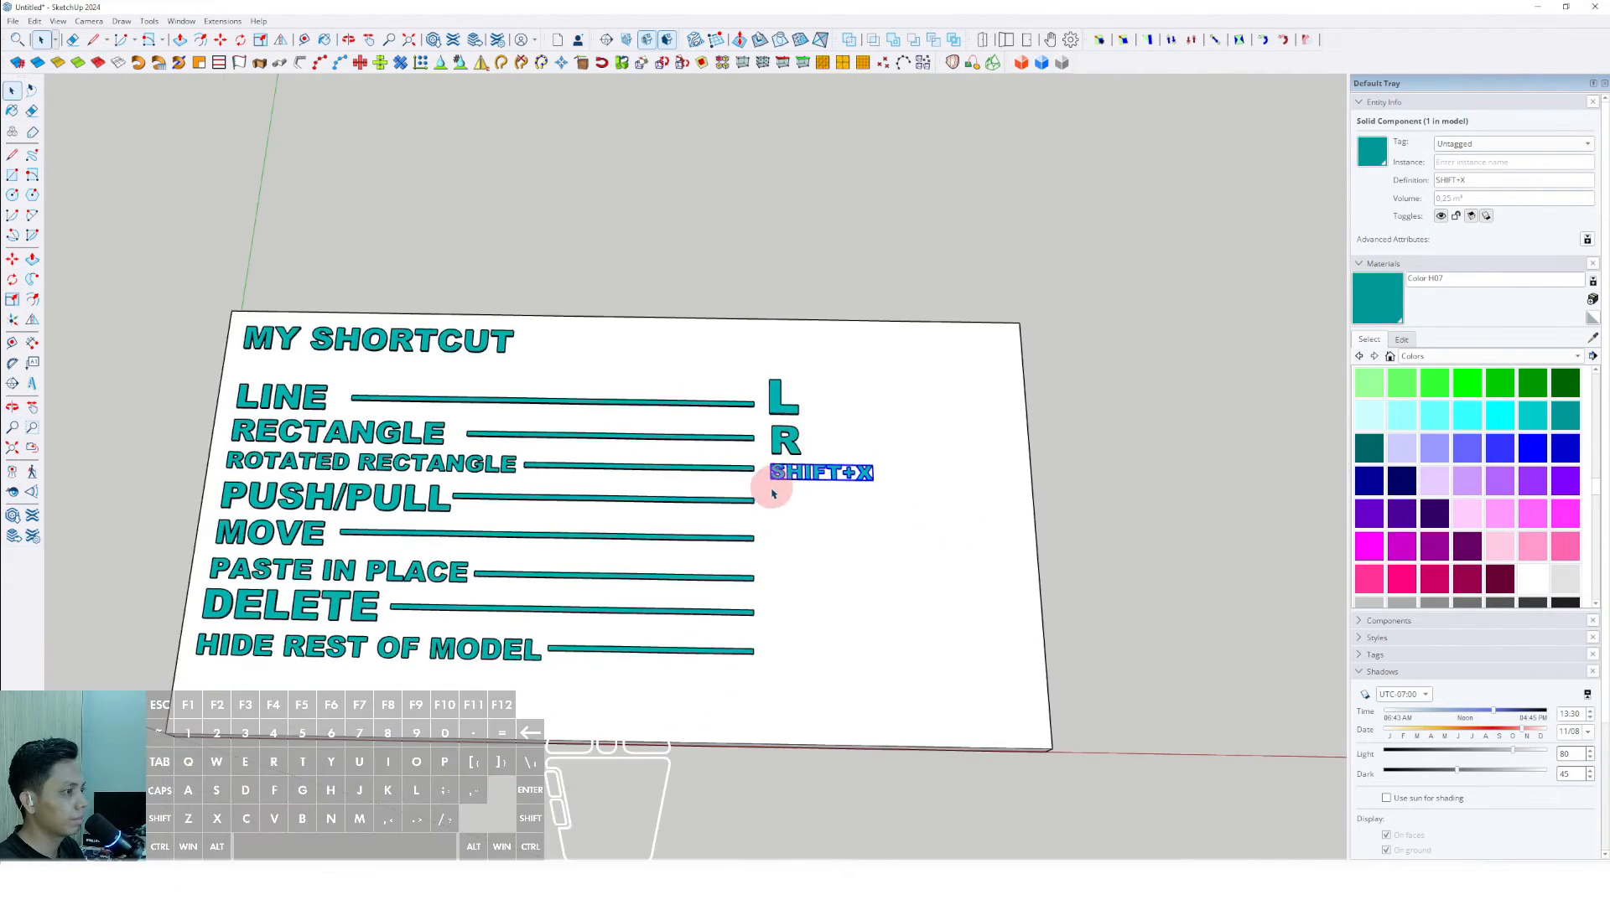
# - Place 3D text of the letter V, Arial Black, 254 mm high, extruded 25 mm, past the end of the PUSH/PULL bar
pyautogui.scroll(2, 765, 486)
pyautogui.press('p')
pyautogui.press('space')
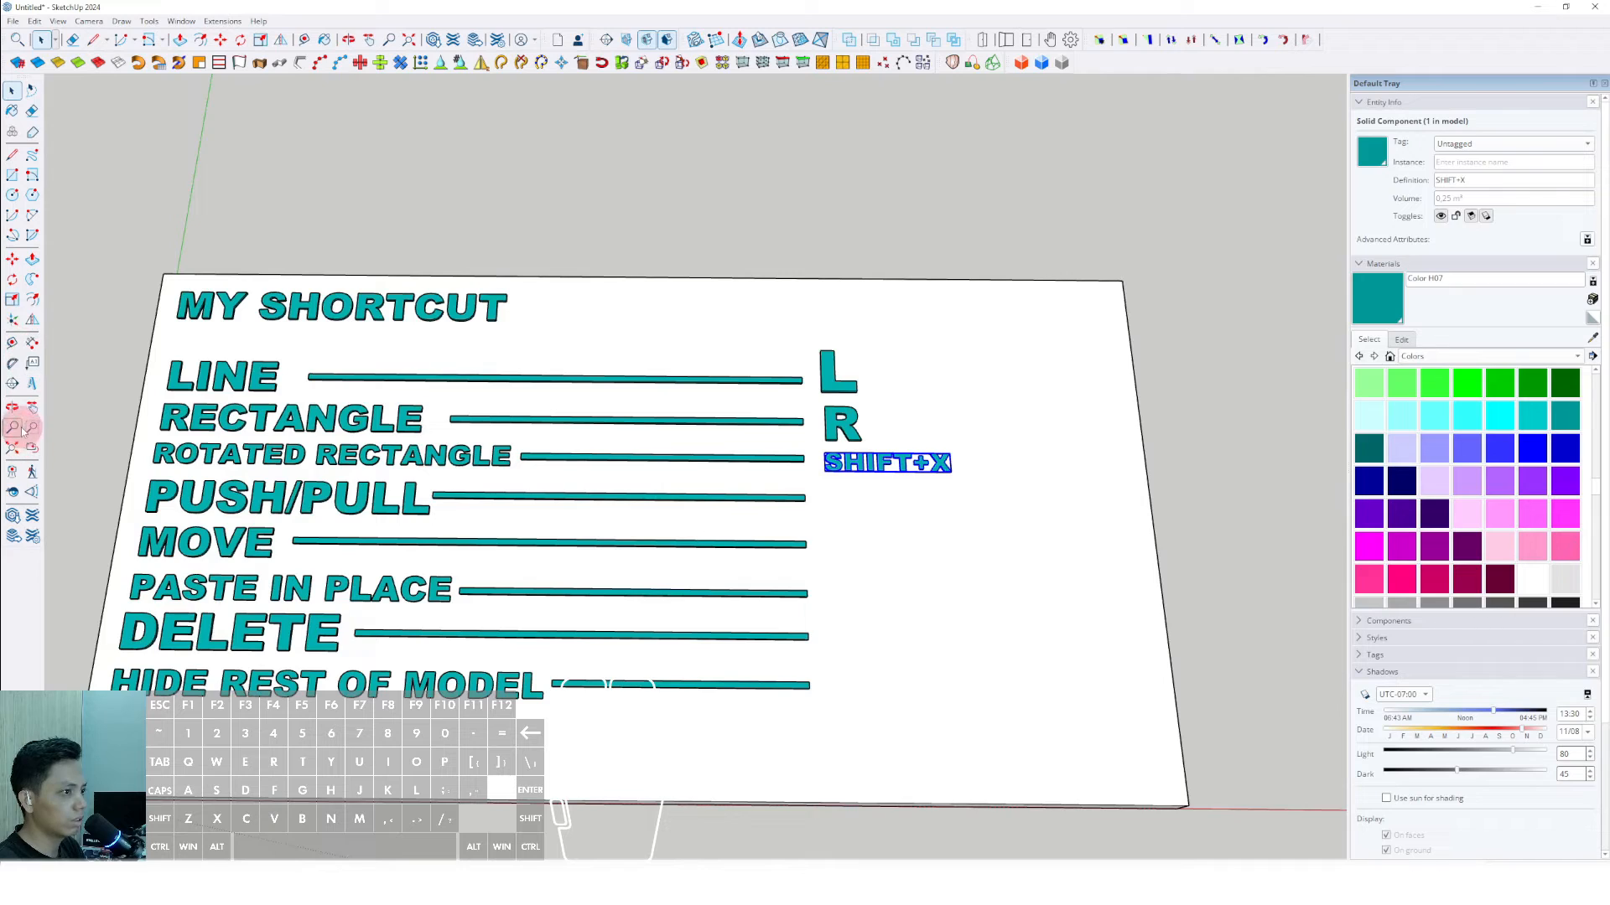
pyautogui.click(32, 384)
pyautogui.click(773, 327)
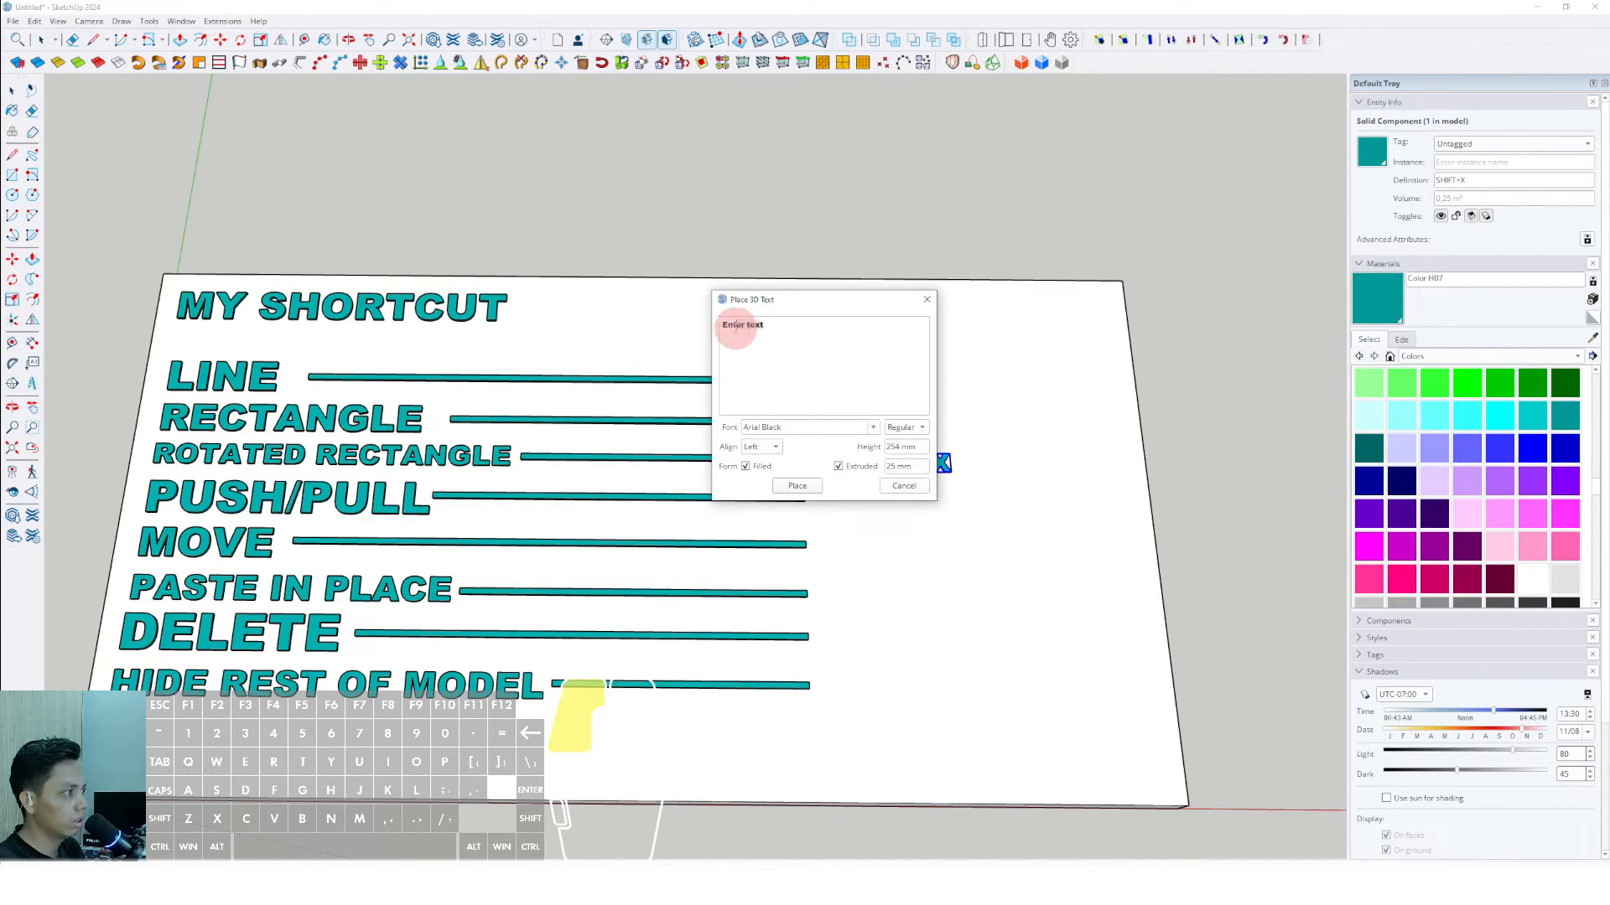
pyautogui.moveTo(737, 327); pyautogui.dragTo(693, 331)
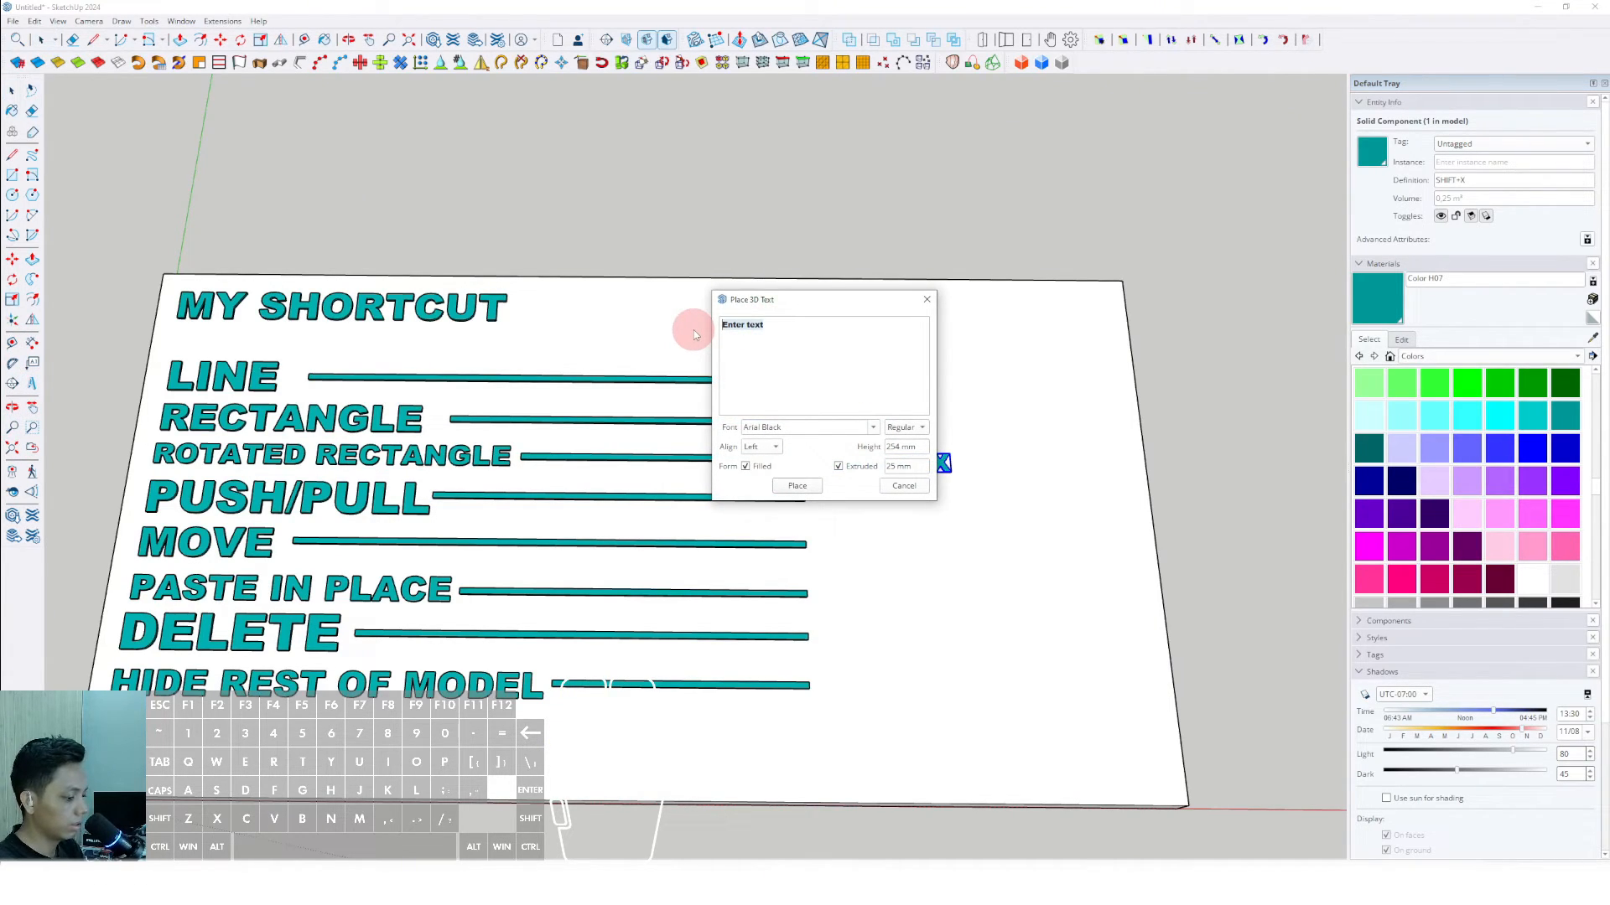
pyautogui.click(801, 485)
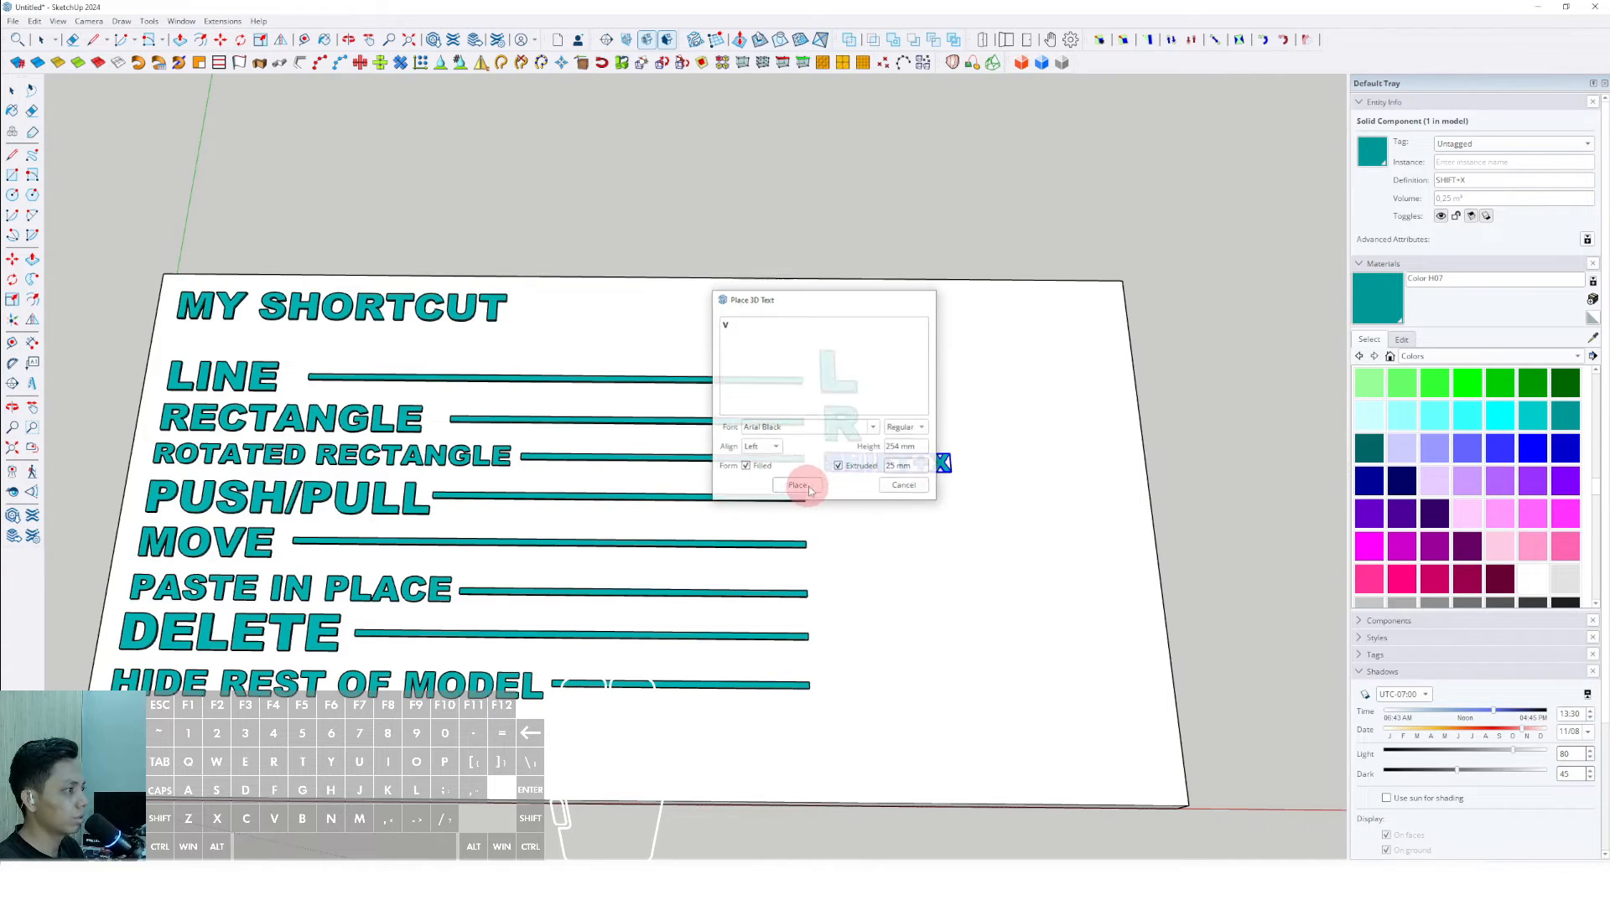
# - Scale the letter V up to match the other letters and paint it Color H07
pyautogui.scroll(3, 851, 510)
pyautogui.press('s')
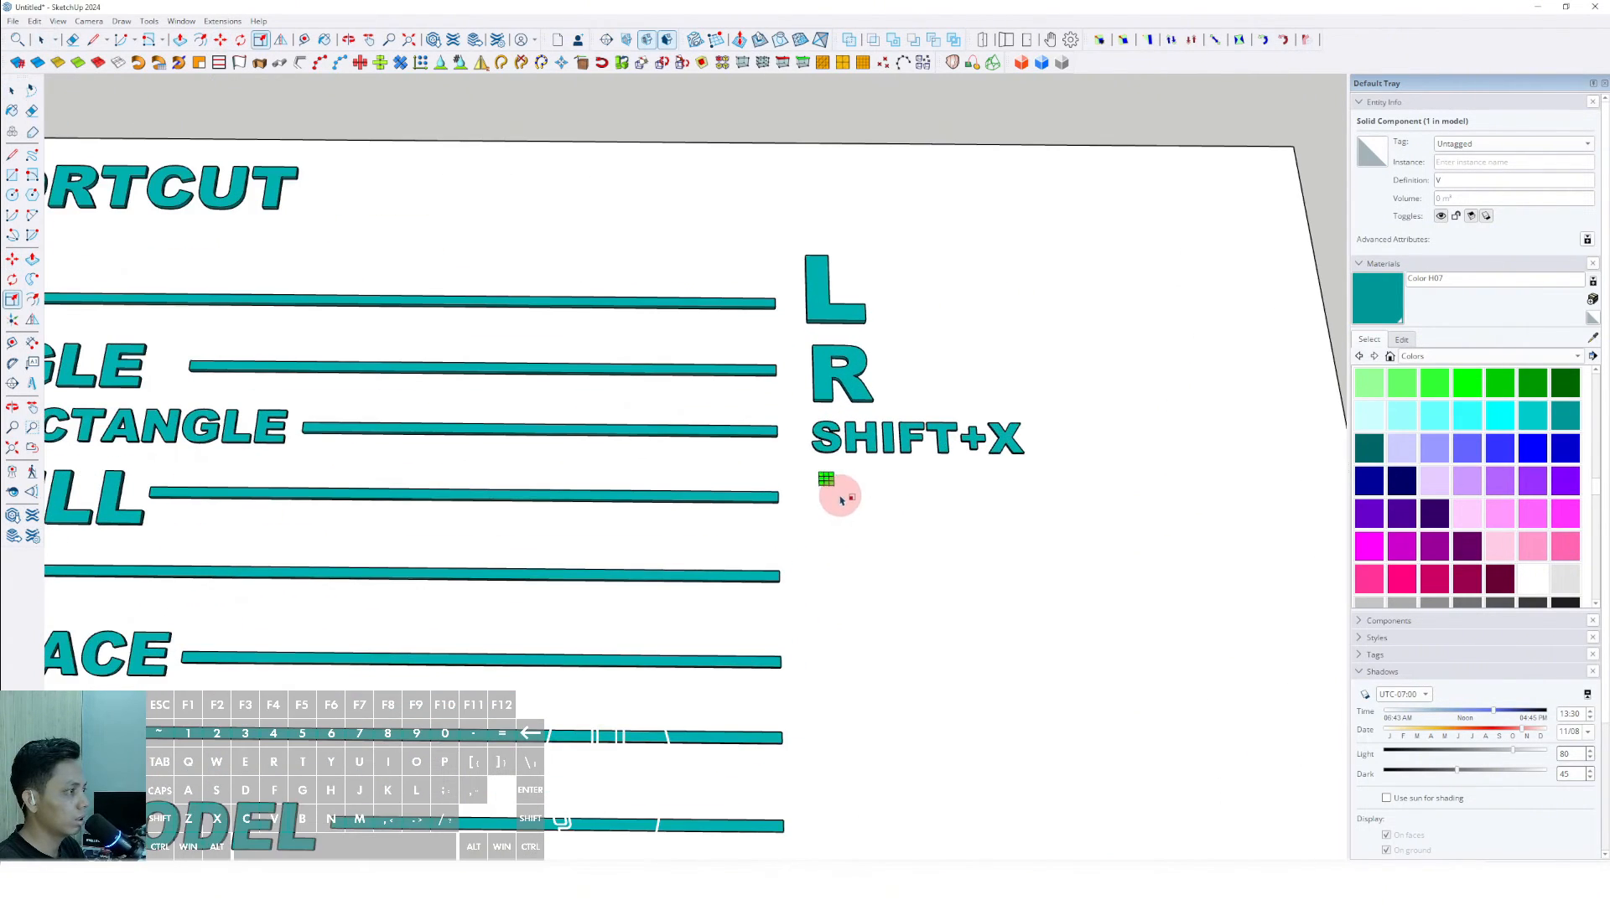
pyautogui.moveTo(826, 480)
pyautogui.mouseDown()
pyautogui.moveTo(938, 532)
pyautogui.moveTo(917, 503)
pyautogui.moveTo(887, 516)
pyautogui.mouseUp()
pyautogui.press('b')
pyautogui.click(882, 481)
pyautogui.scroll(-3, 882, 482)
pyautogui.scroll(3, 905, 503)
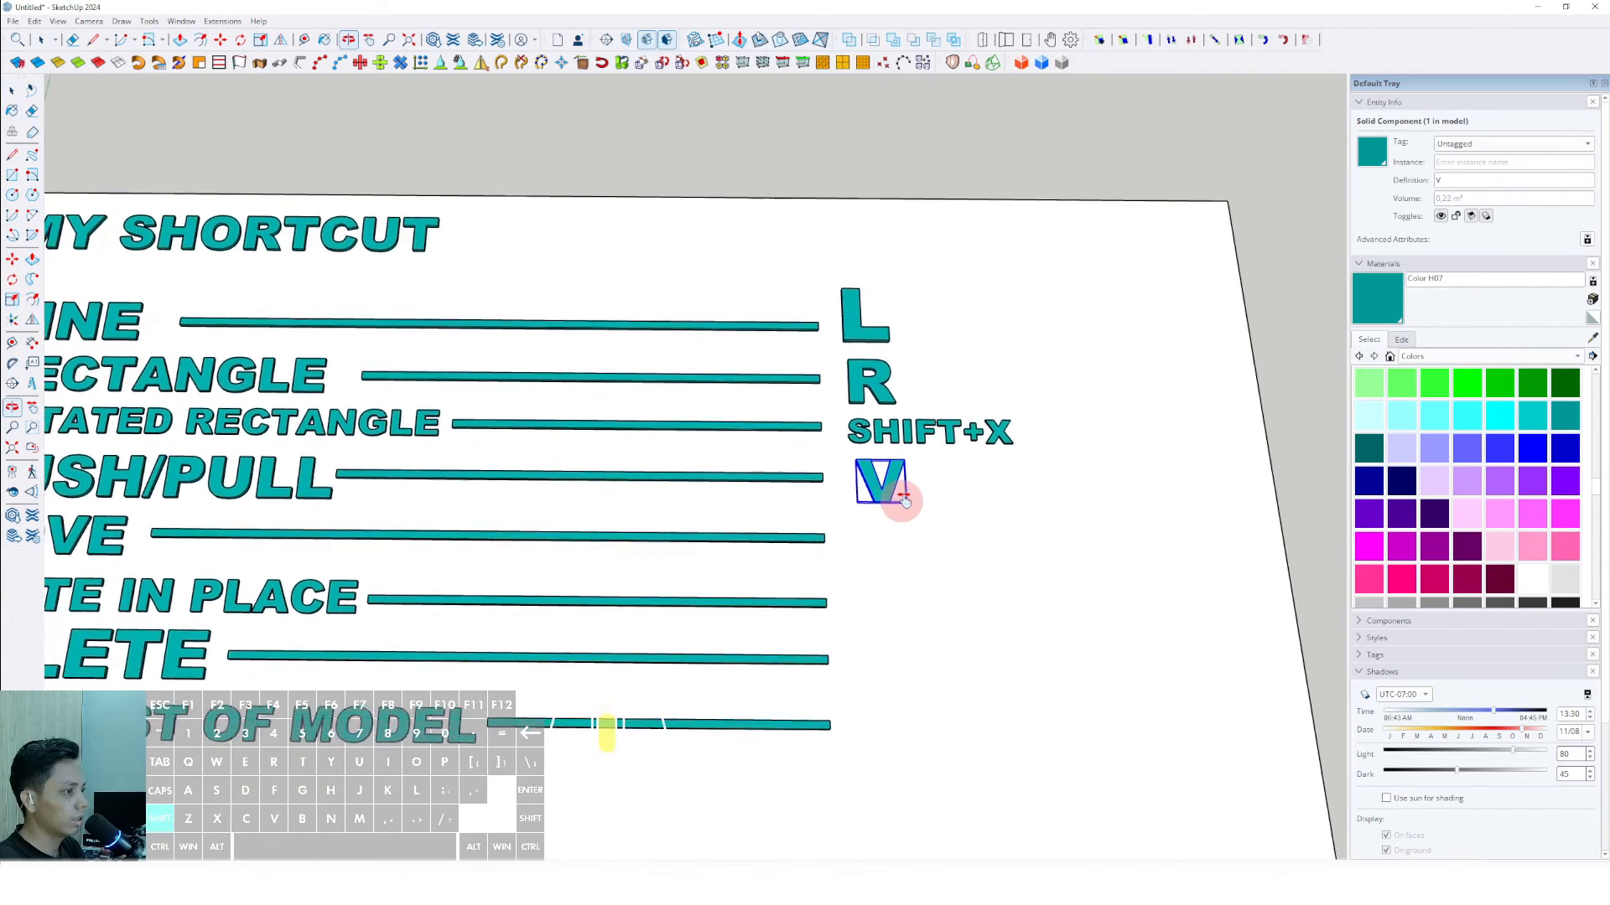
pyautogui.keyDown('shift'); pyautogui.moveTo(907, 497); pyautogui.dragTo(846, 501, button='middle'); pyautogui.keyUp('shift')
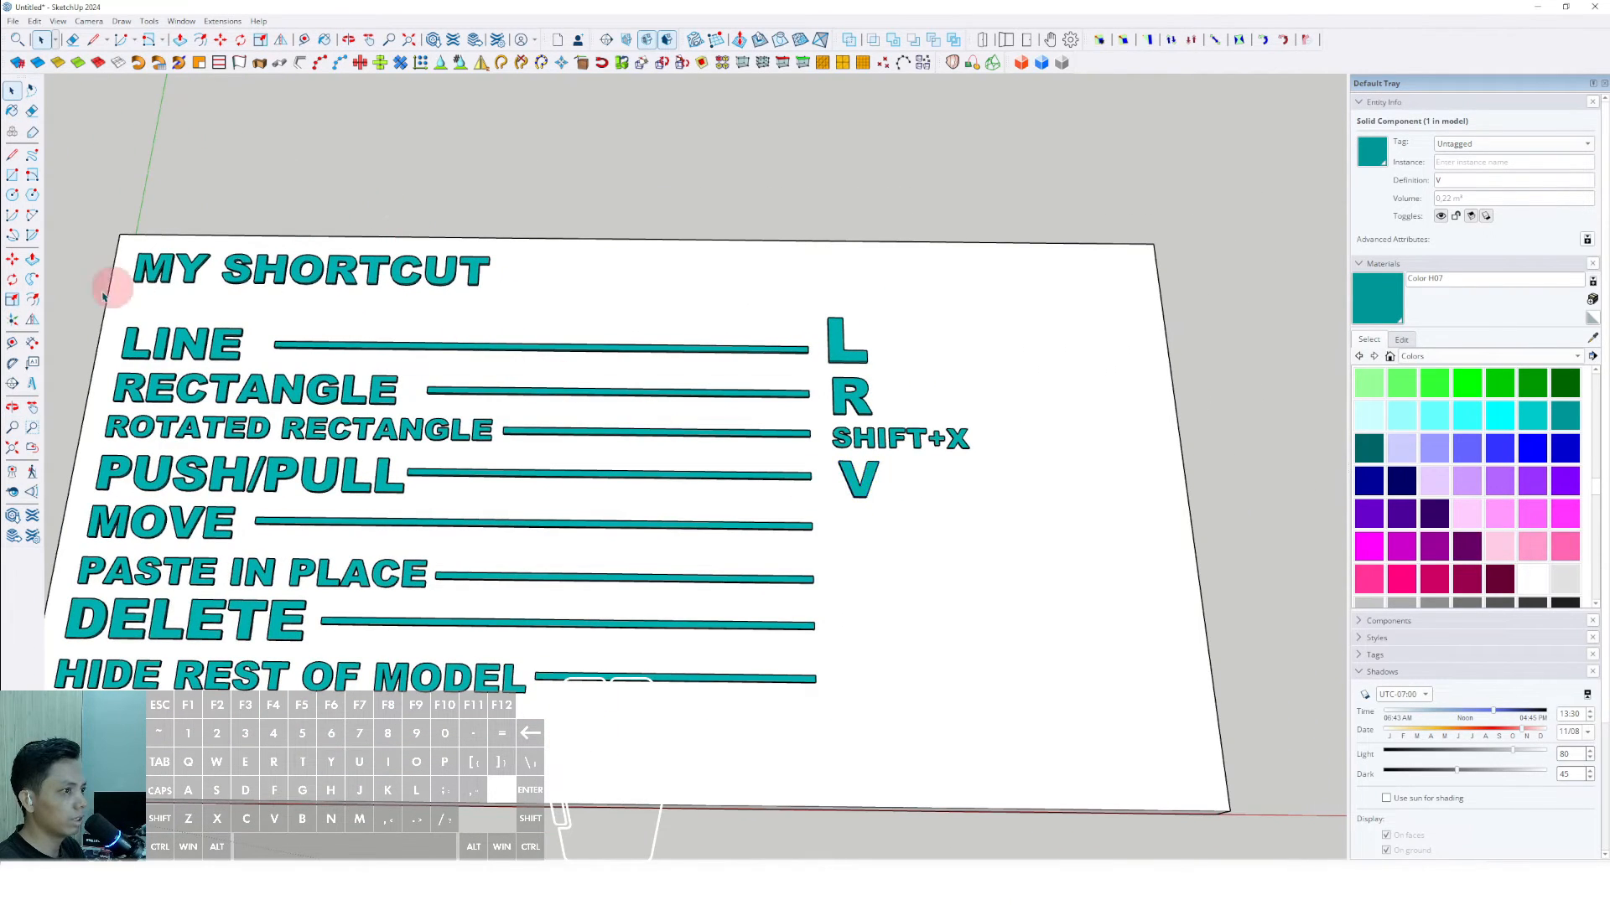
# - Place 3D text of the letter M, Arial Black, 254 mm high, extruded 25 mm, just past the end of the MOVE bar
pyautogui.click(32, 383)
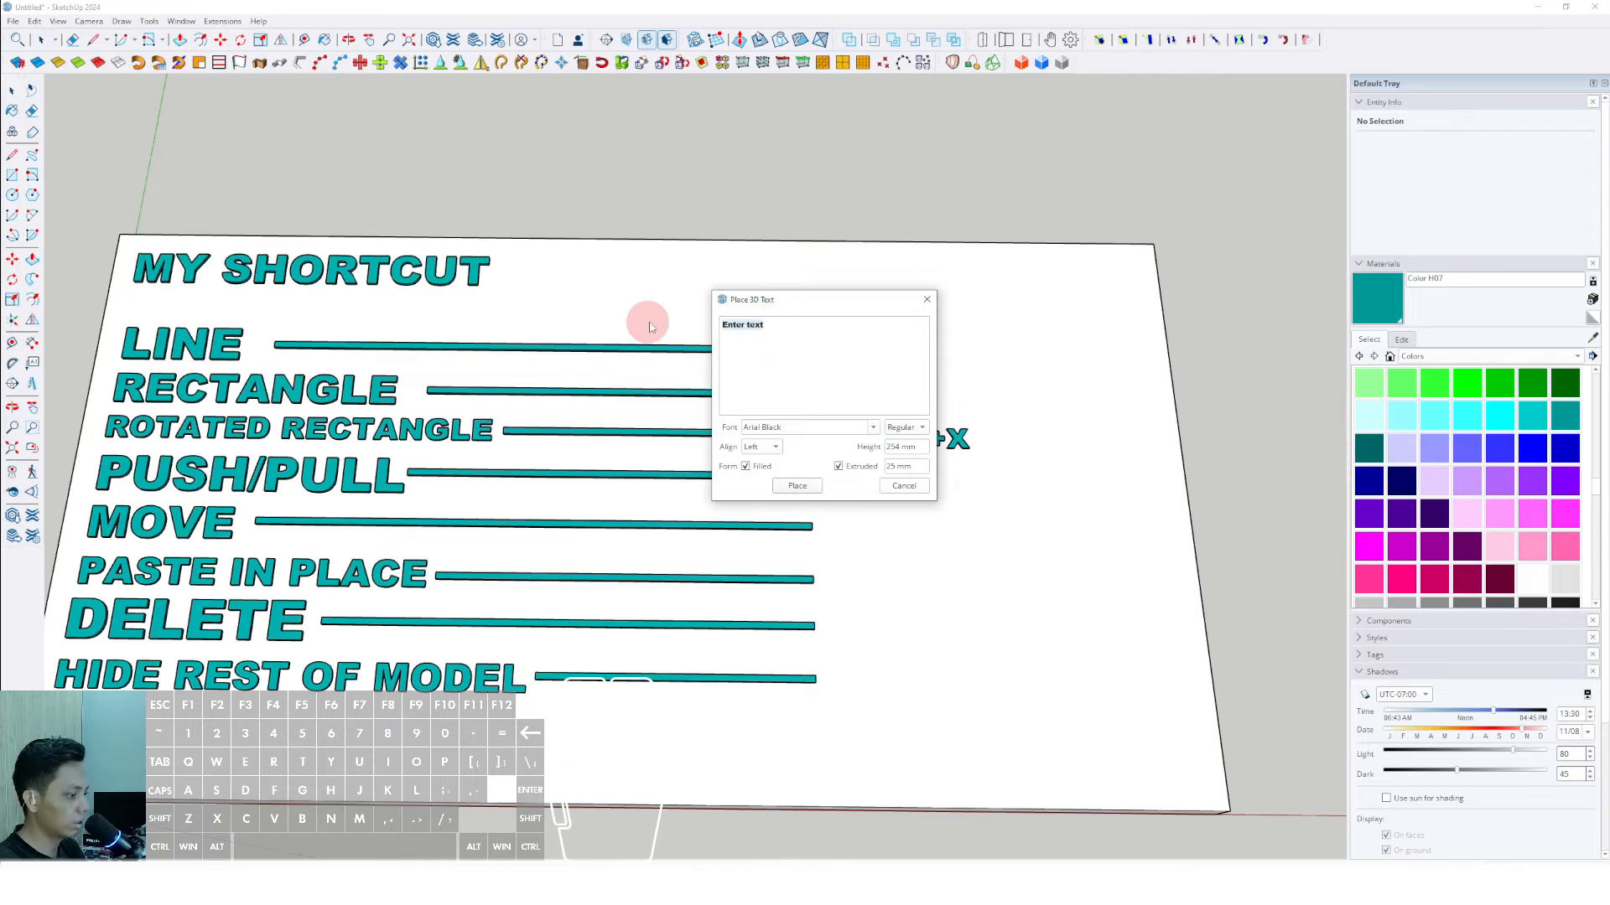
pyautogui.write('M')
pyautogui.click(797, 485)
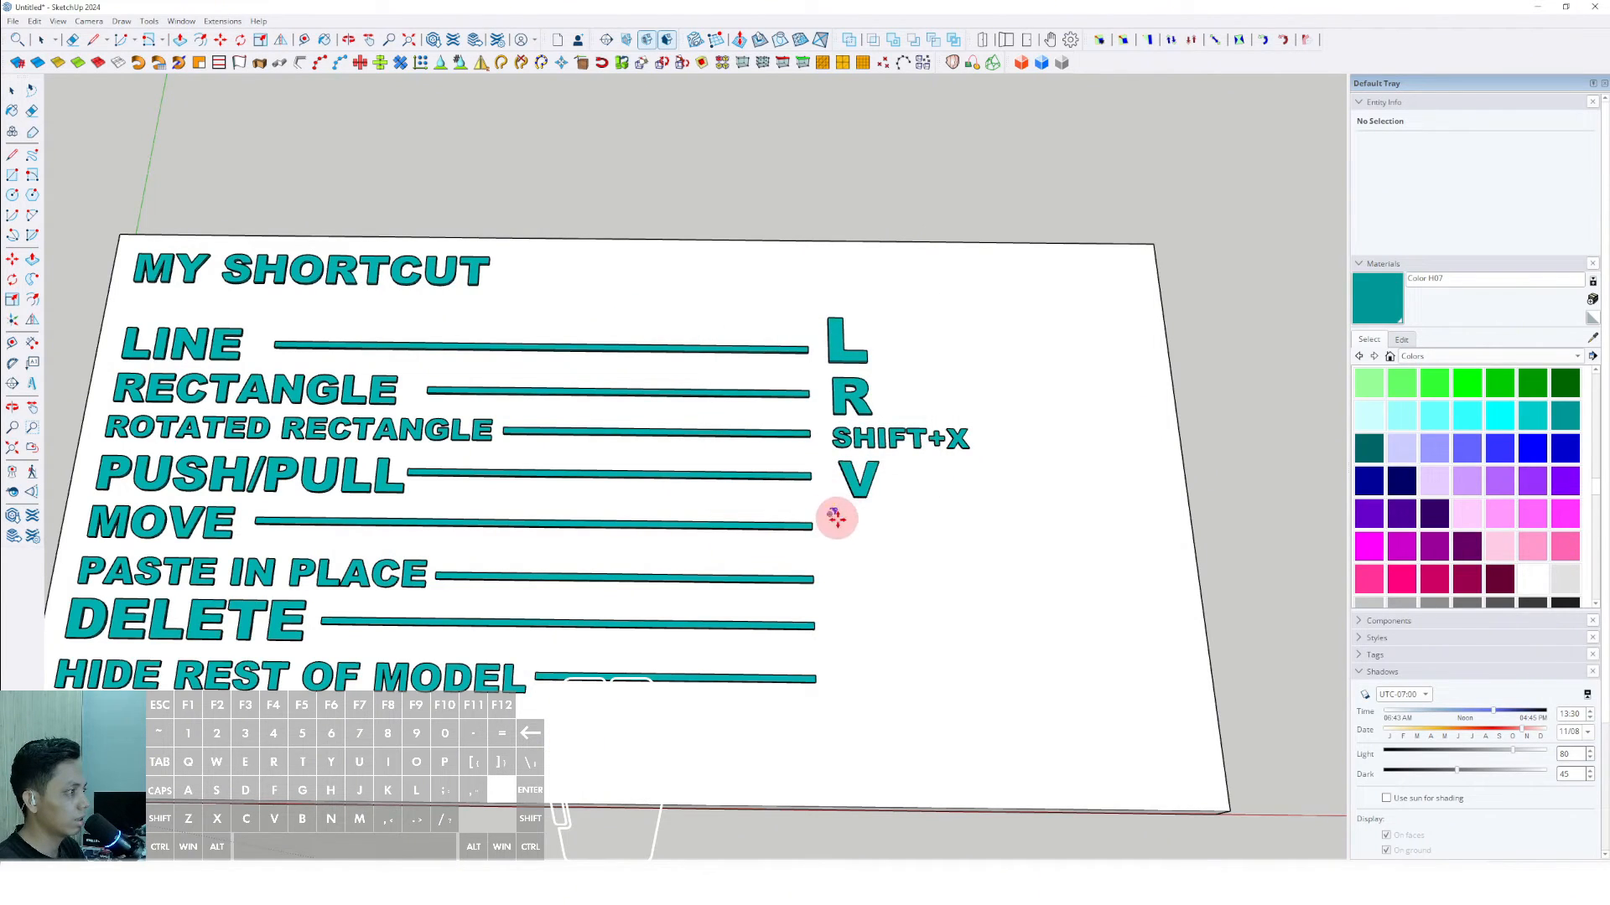
pyautogui.click(836, 517)
# - Scale the letter M up to match the other letters and paint it Color H07
pyautogui.scroll(3, 843, 522)
pyautogui.moveTo(835, 508); pyautogui.dragTo(923, 558)
pyautogui.press('space')
pyautogui.press('b')
pyautogui.click(894, 522)
pyautogui.press('space')
pyautogui.scroll(-3, 888, 534)
pyautogui.scroll(-2, 887, 533)
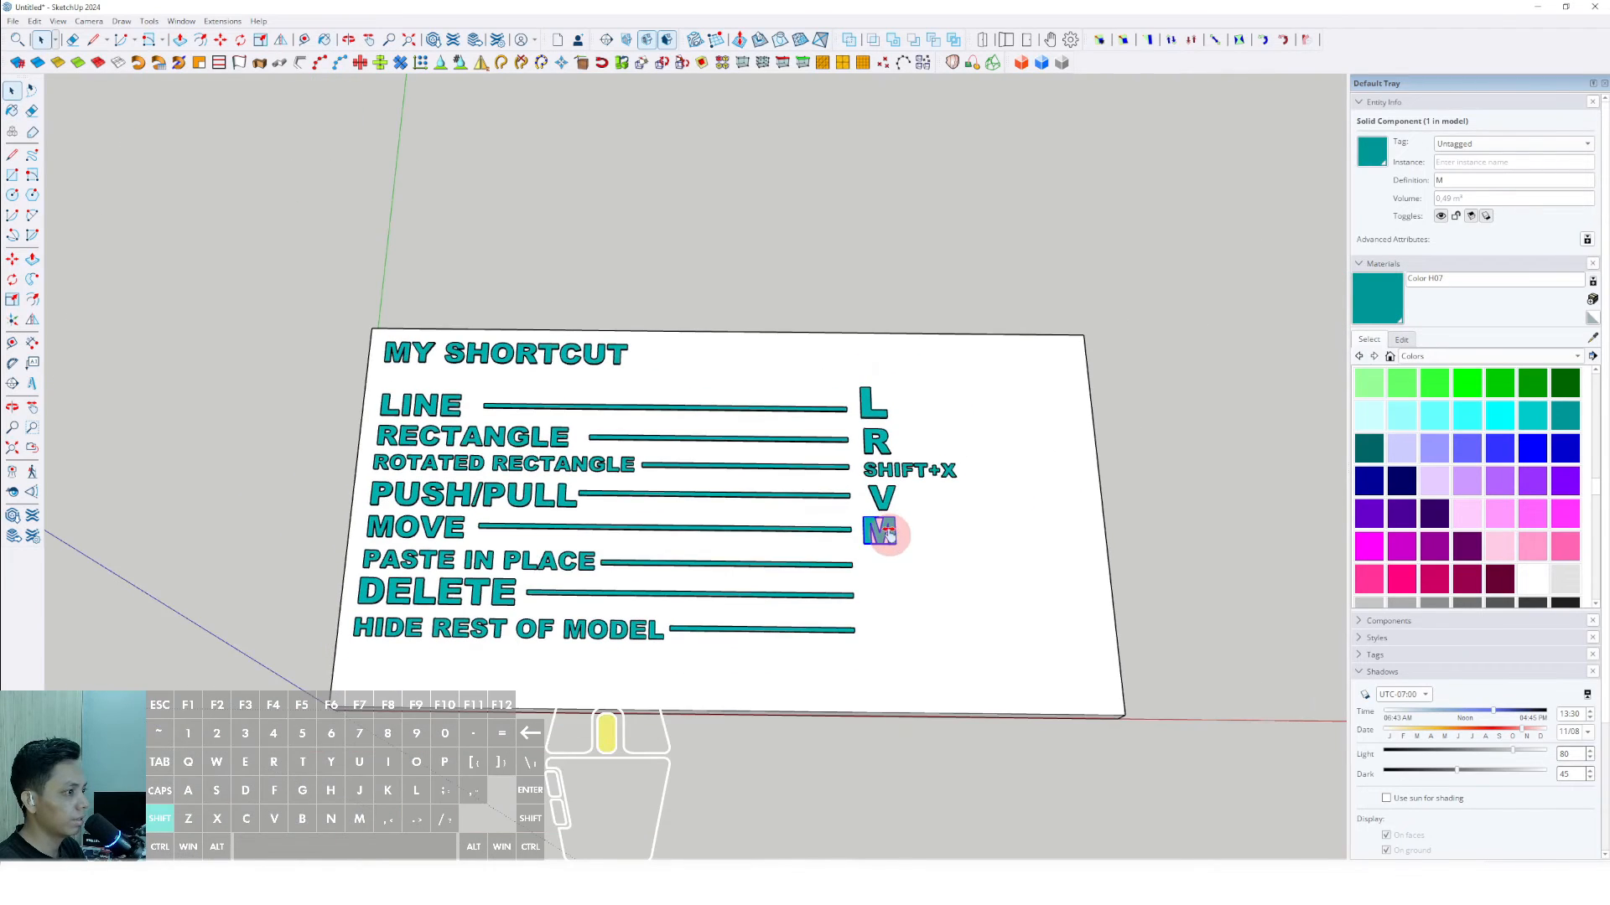
# - Place 3D text reading SHIFT+R, Arial Black, 254 mm high, extruded 25 mm, just past the end of the PASTE IN PLACE bar
pyautogui.scroll(2, 898, 539)
pyautogui.click(32, 383)
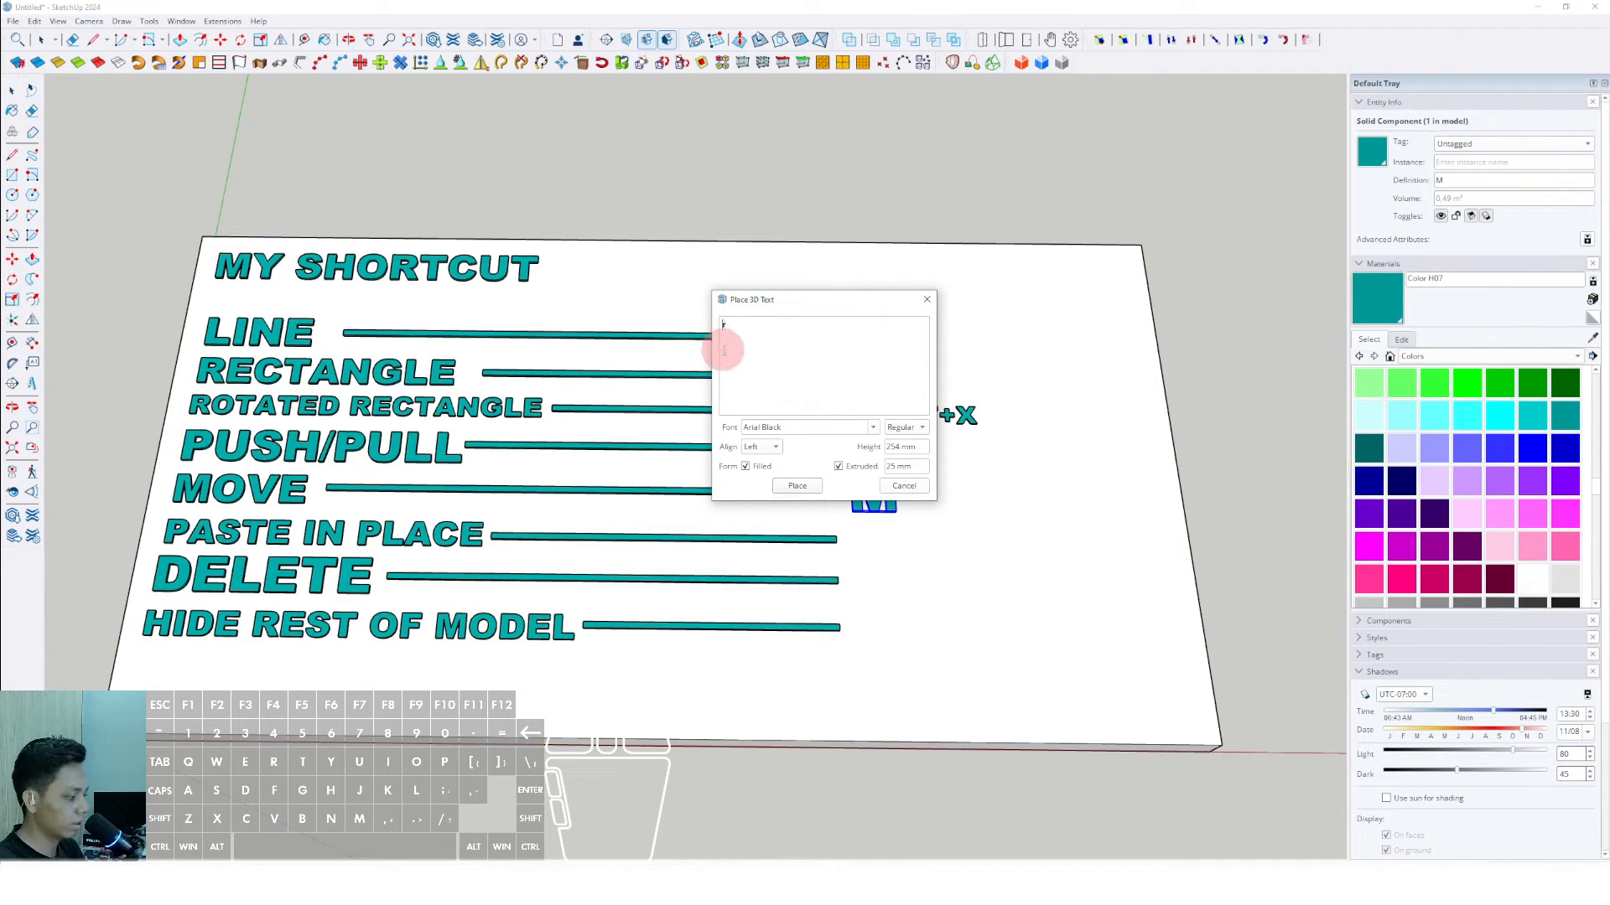
pyautogui.write('SHIFT')
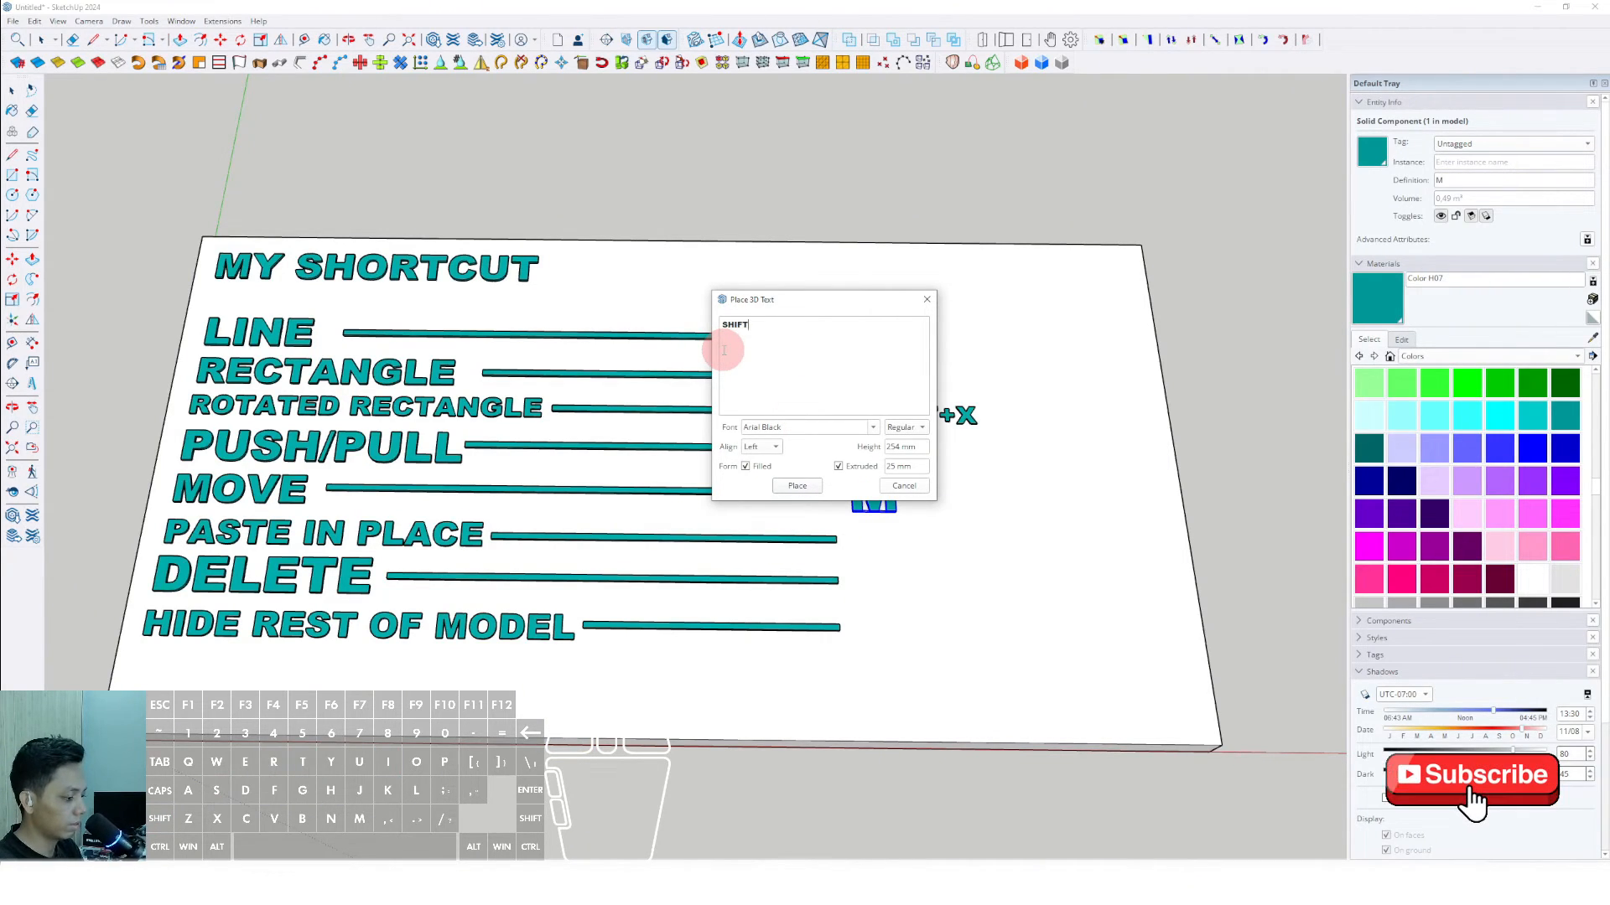
pyautogui.write('+R')
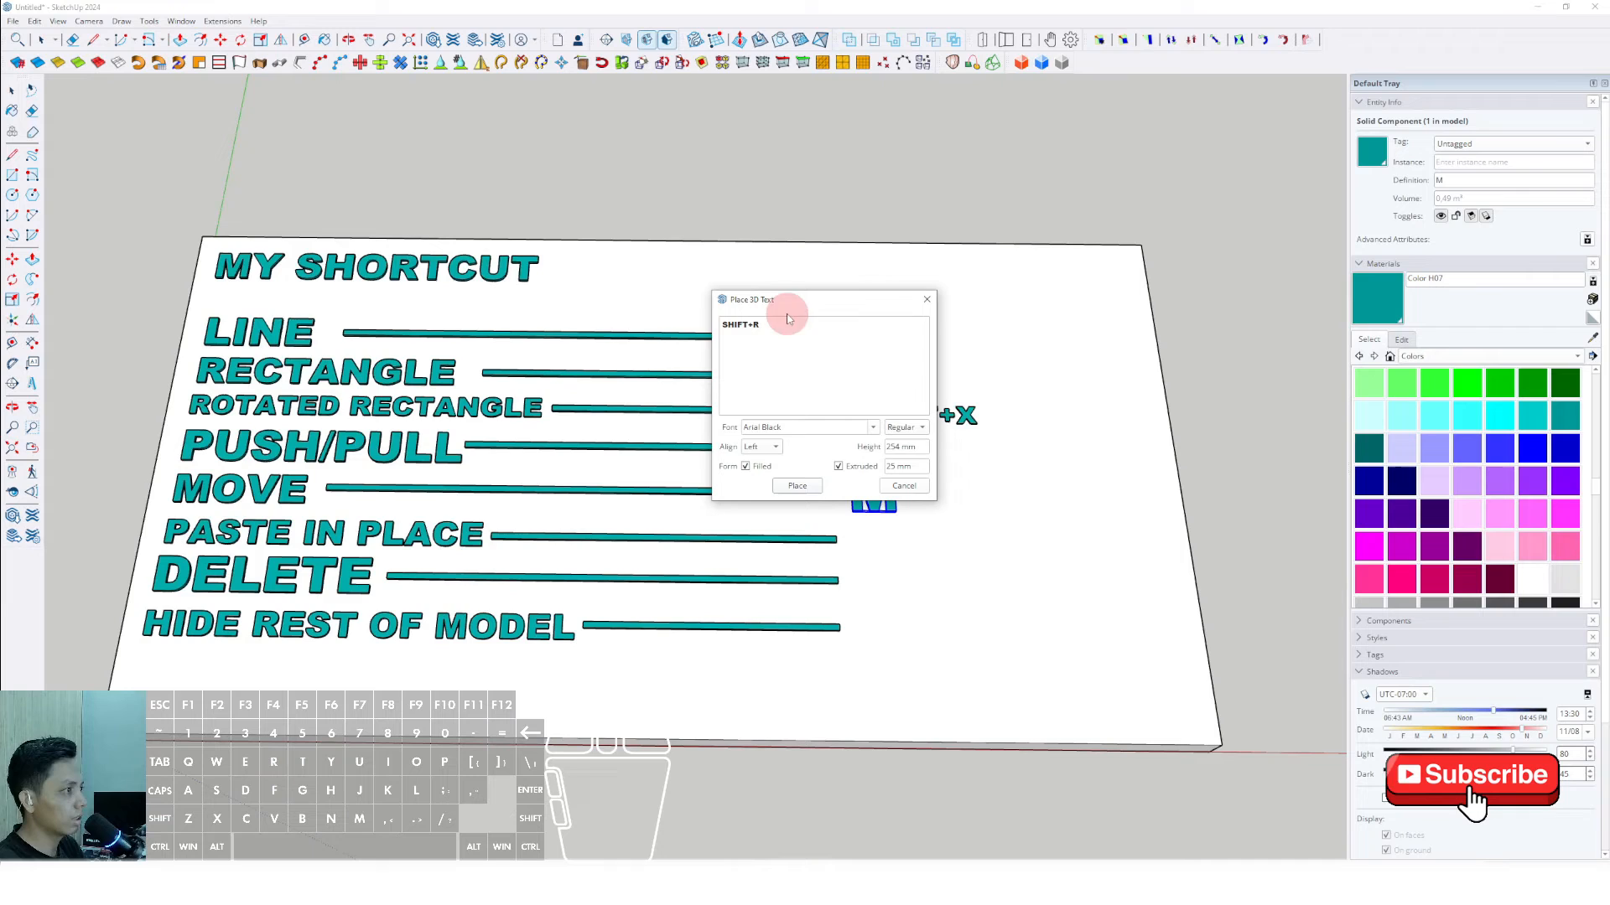
pyautogui.click(797, 486)
pyautogui.click(855, 538)
# - Scale the SHIFT+R text up to match the SHIFT+X label and paint it Color H07
pyautogui.press('space')
pyautogui.press('s')
pyautogui.scroll(1, 899, 538)
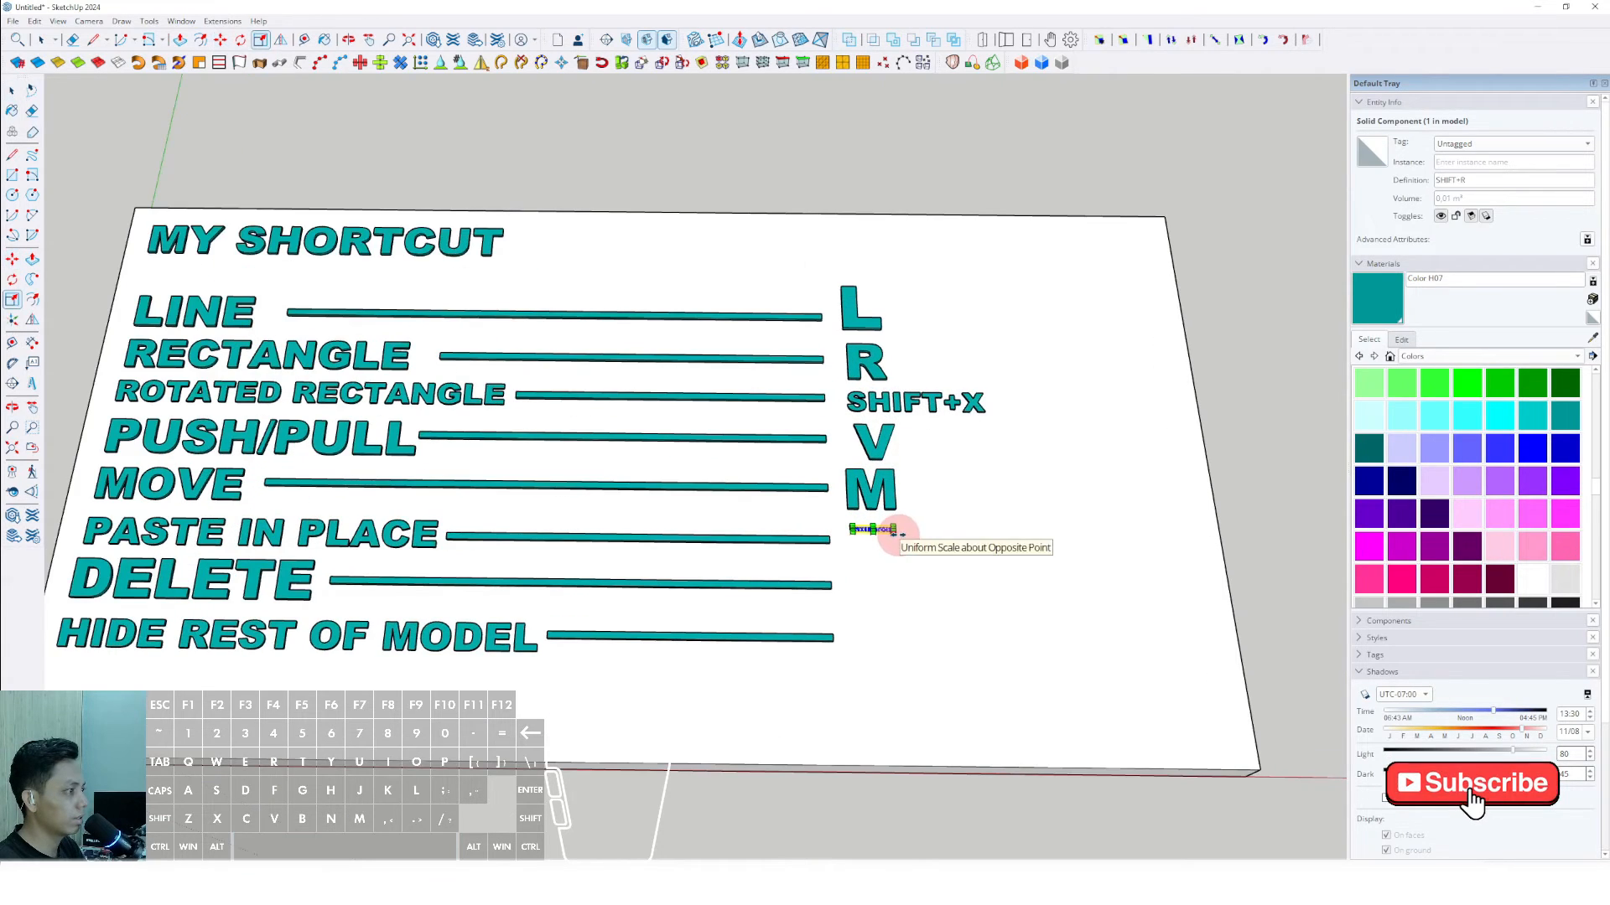
pyautogui.moveTo(898, 536); pyautogui.dragTo(977, 567)
pyautogui.press('b')
pyautogui.scroll(3, 925, 529)
pyautogui.click(923, 528)
pyautogui.scroll(-4, 923, 528)
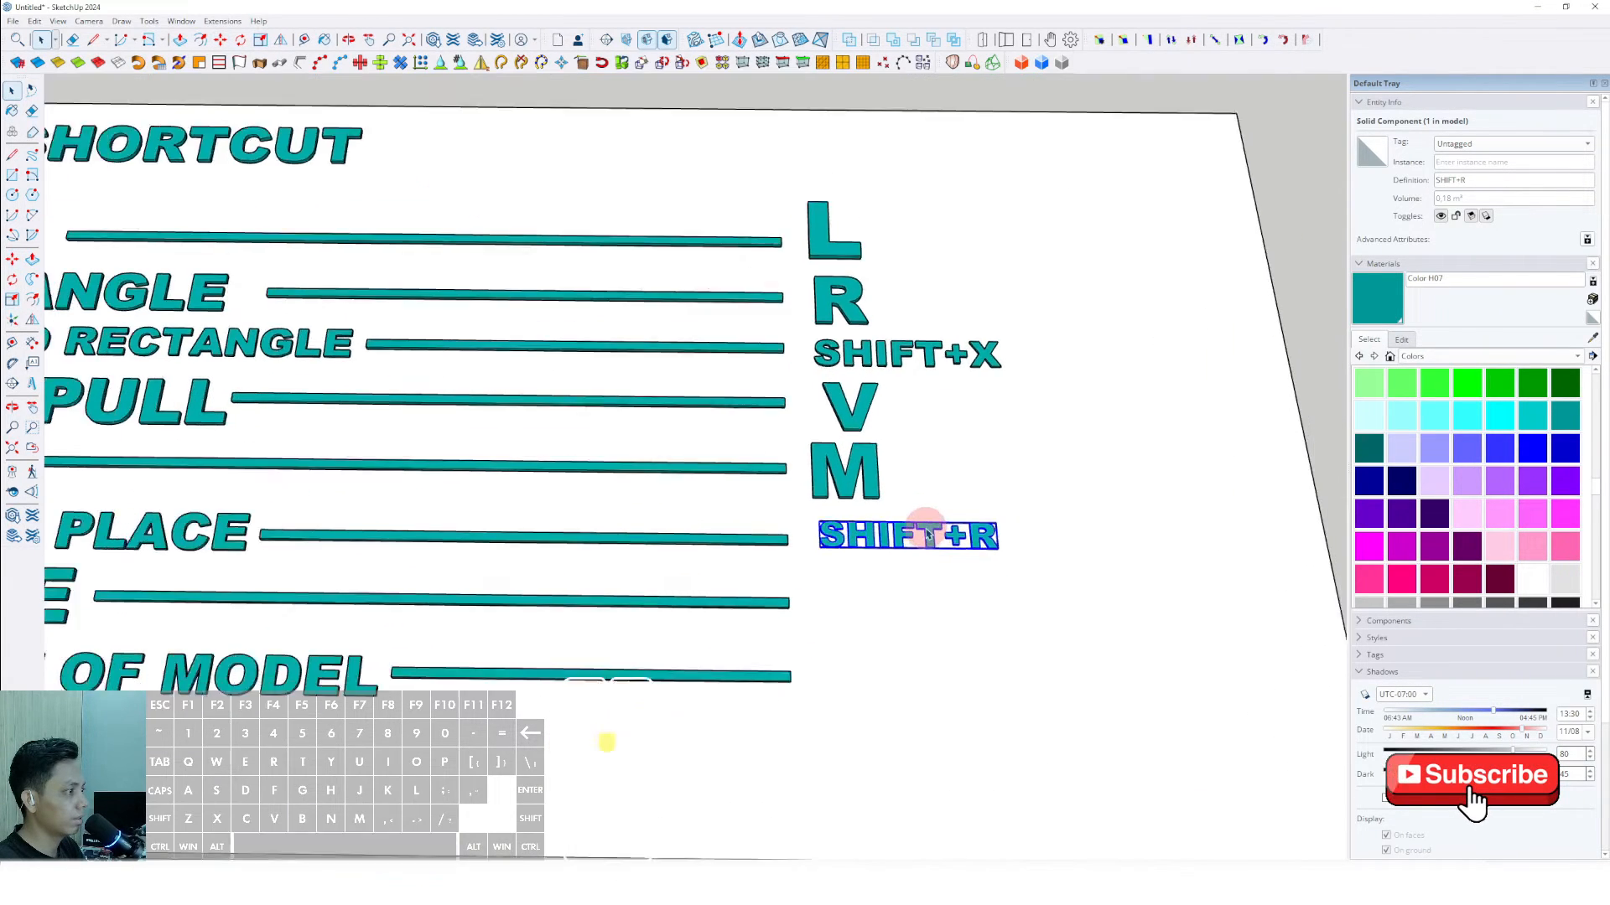
pyautogui.press('space')
pyautogui.click(1035, 197)
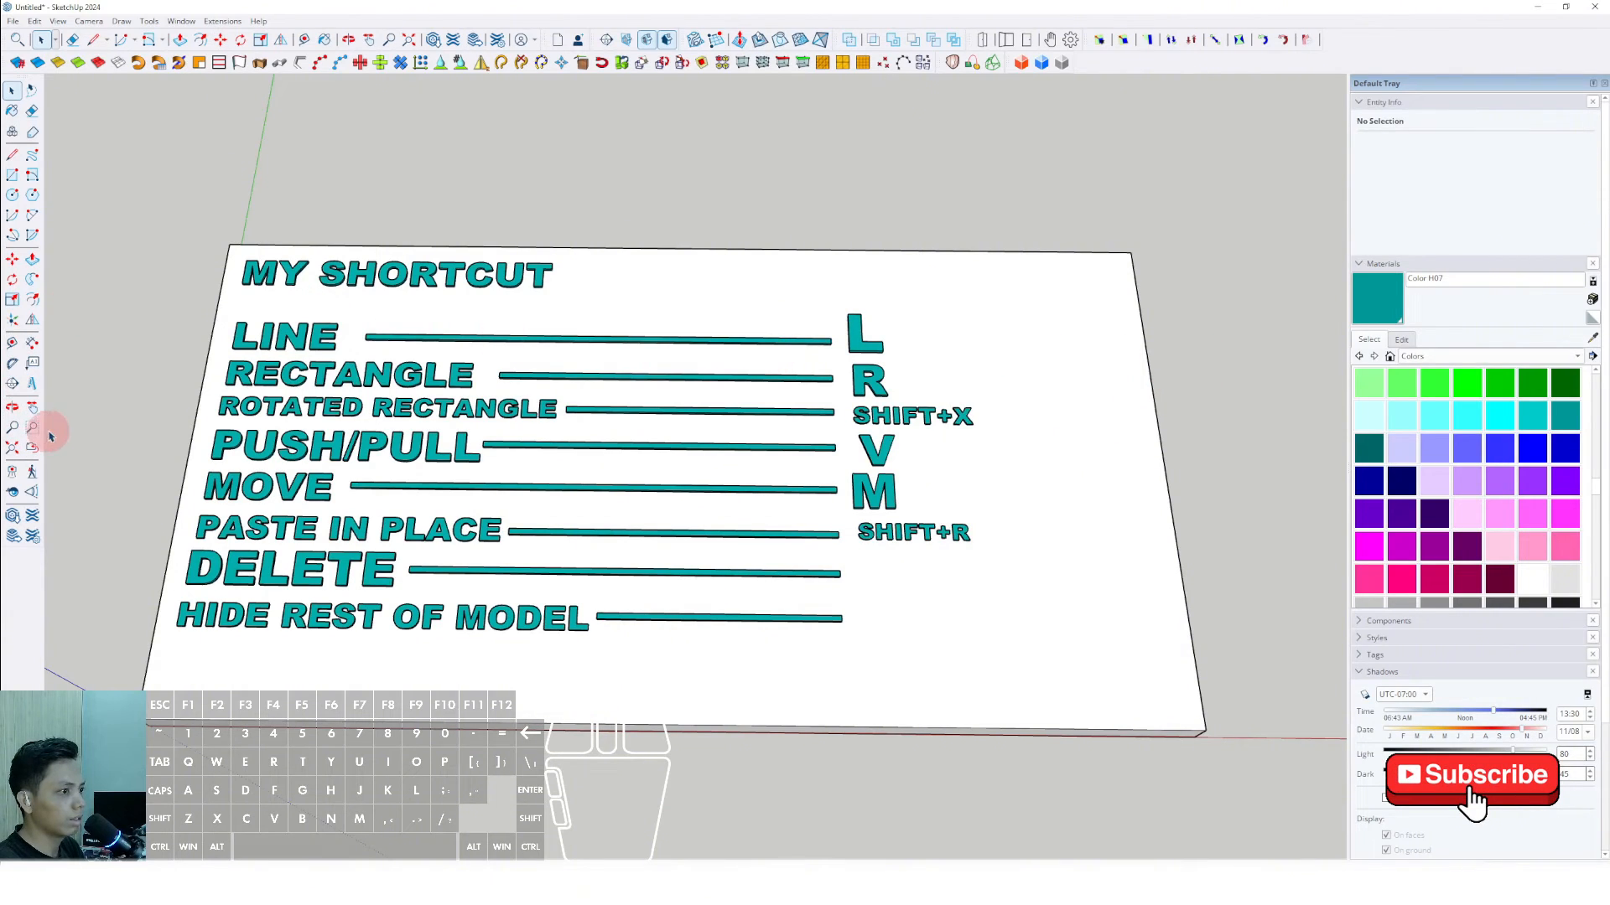
# - Place 3D text reading SHIFT+E, Arial Black, 254 mm high, extruded 25 mm, just past the end of the DELETE bar
pyautogui.click(32, 384)
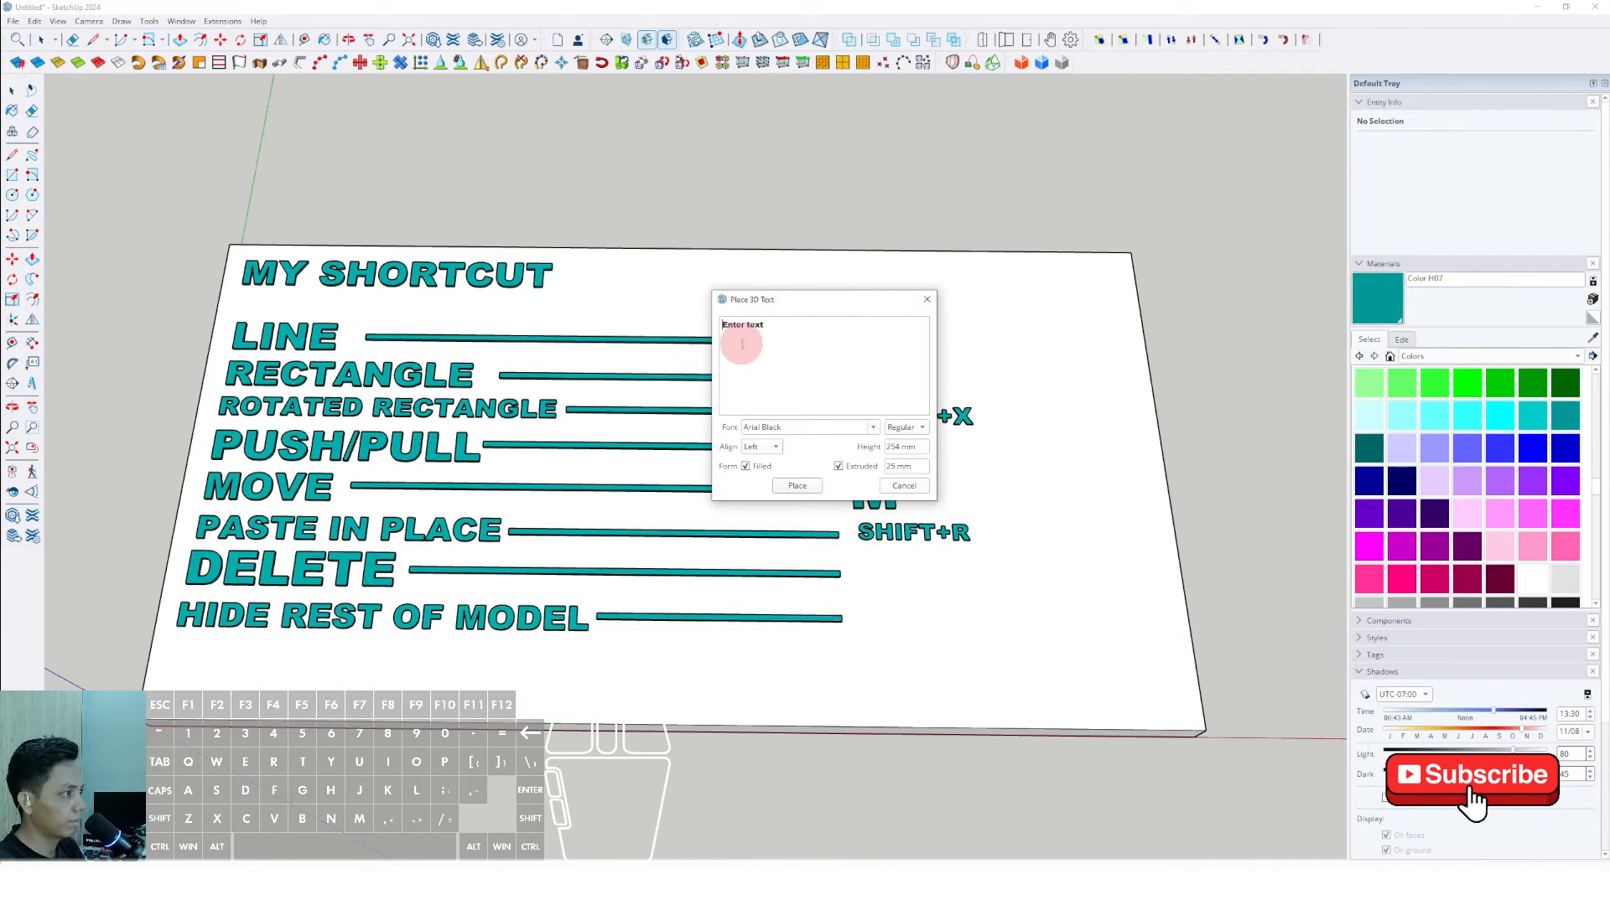
pyautogui.write('s')
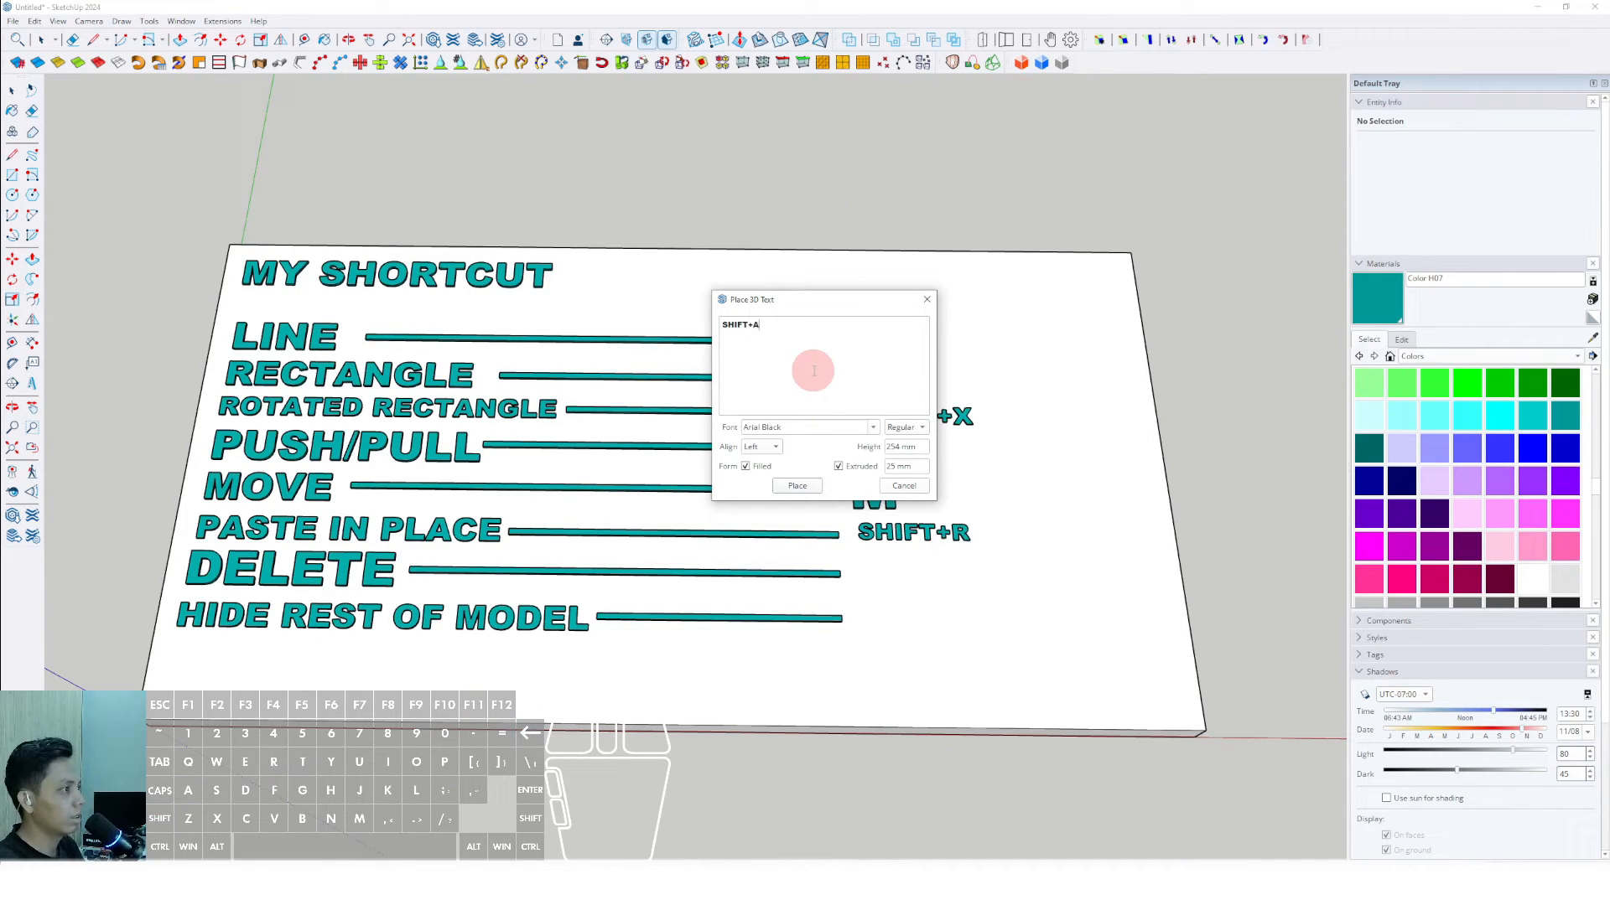
pyautogui.write('E')
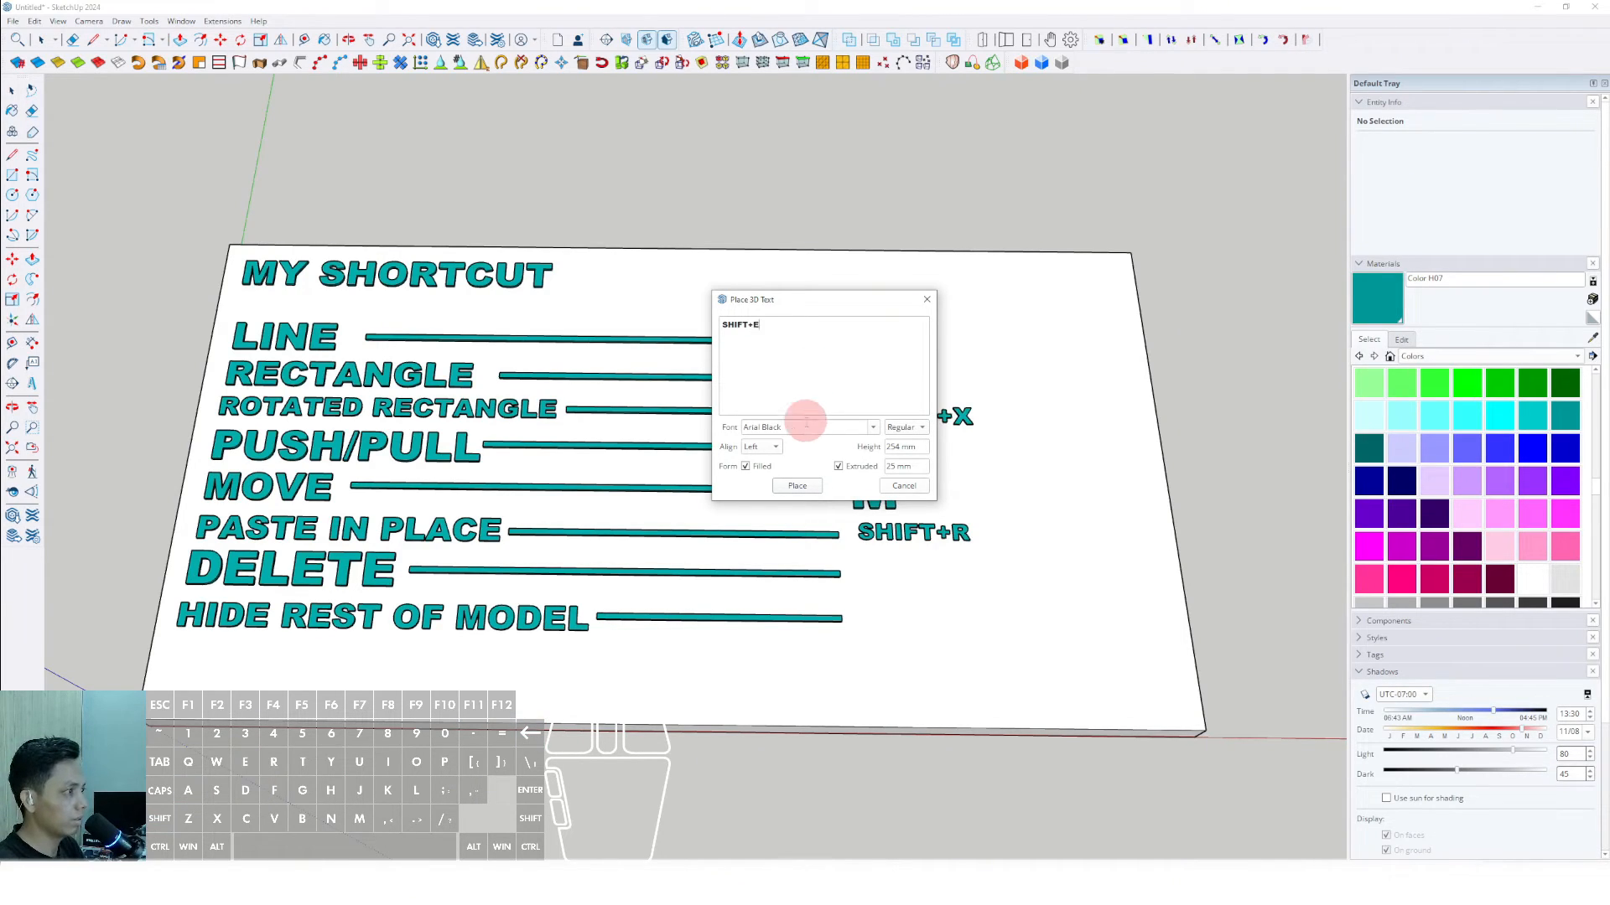
pyautogui.click(799, 488)
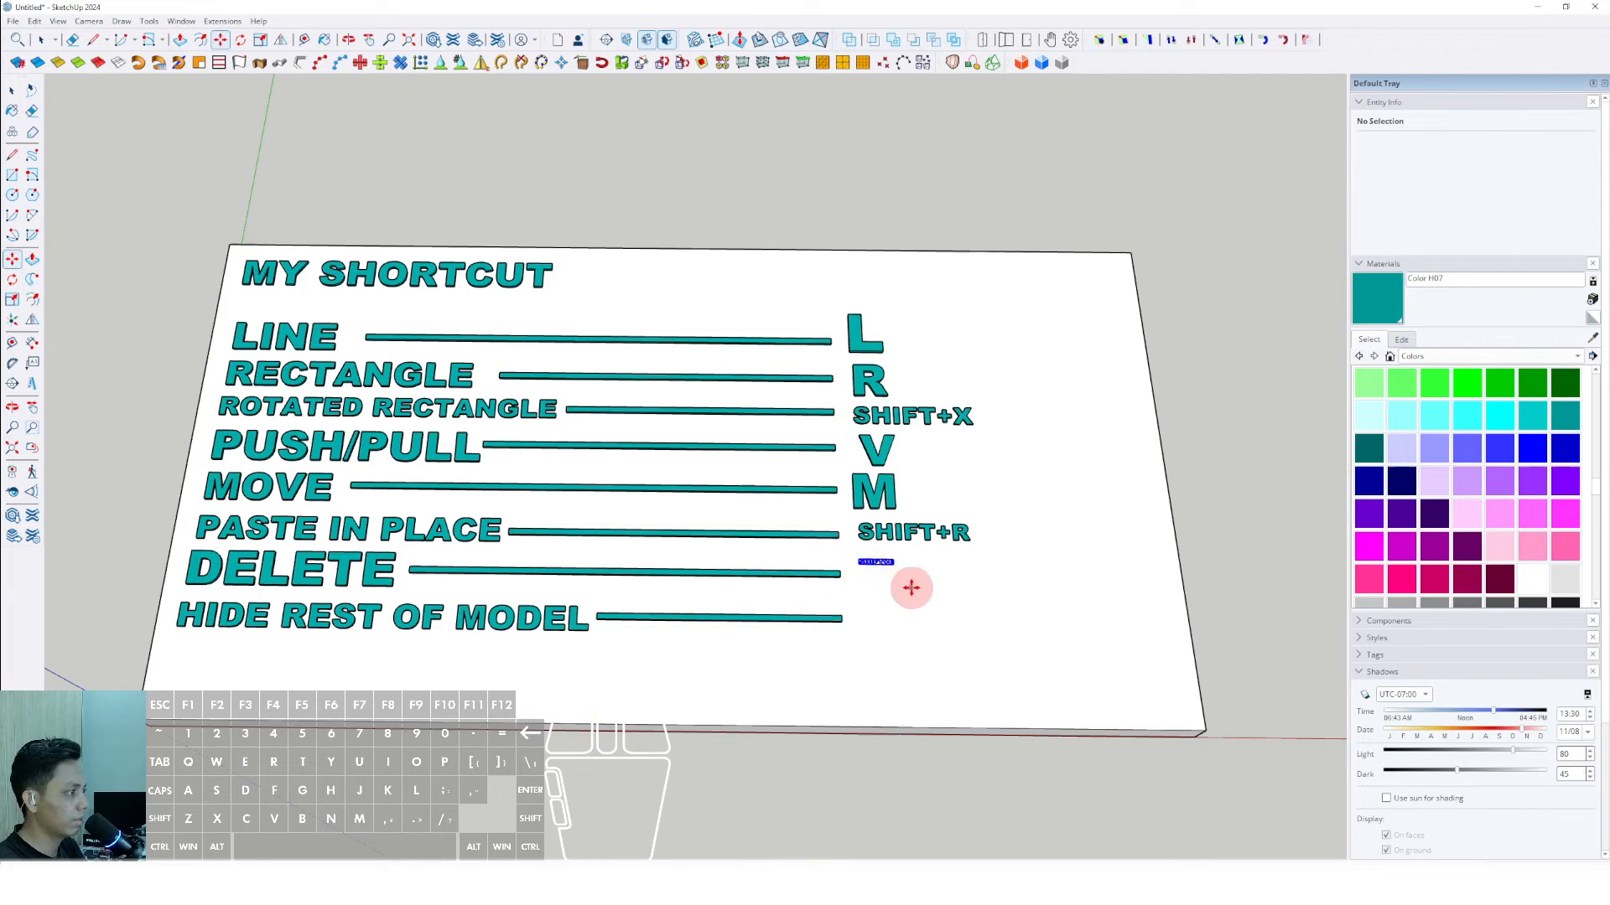
pyautogui.click(911, 588)
# - Scale the SHIFT+E text up to match the other shortcut labels and paint it Color H07
pyautogui.scroll(3, 901, 581)
pyautogui.moveTo(896, 560); pyautogui.dragTo(1053, 604)
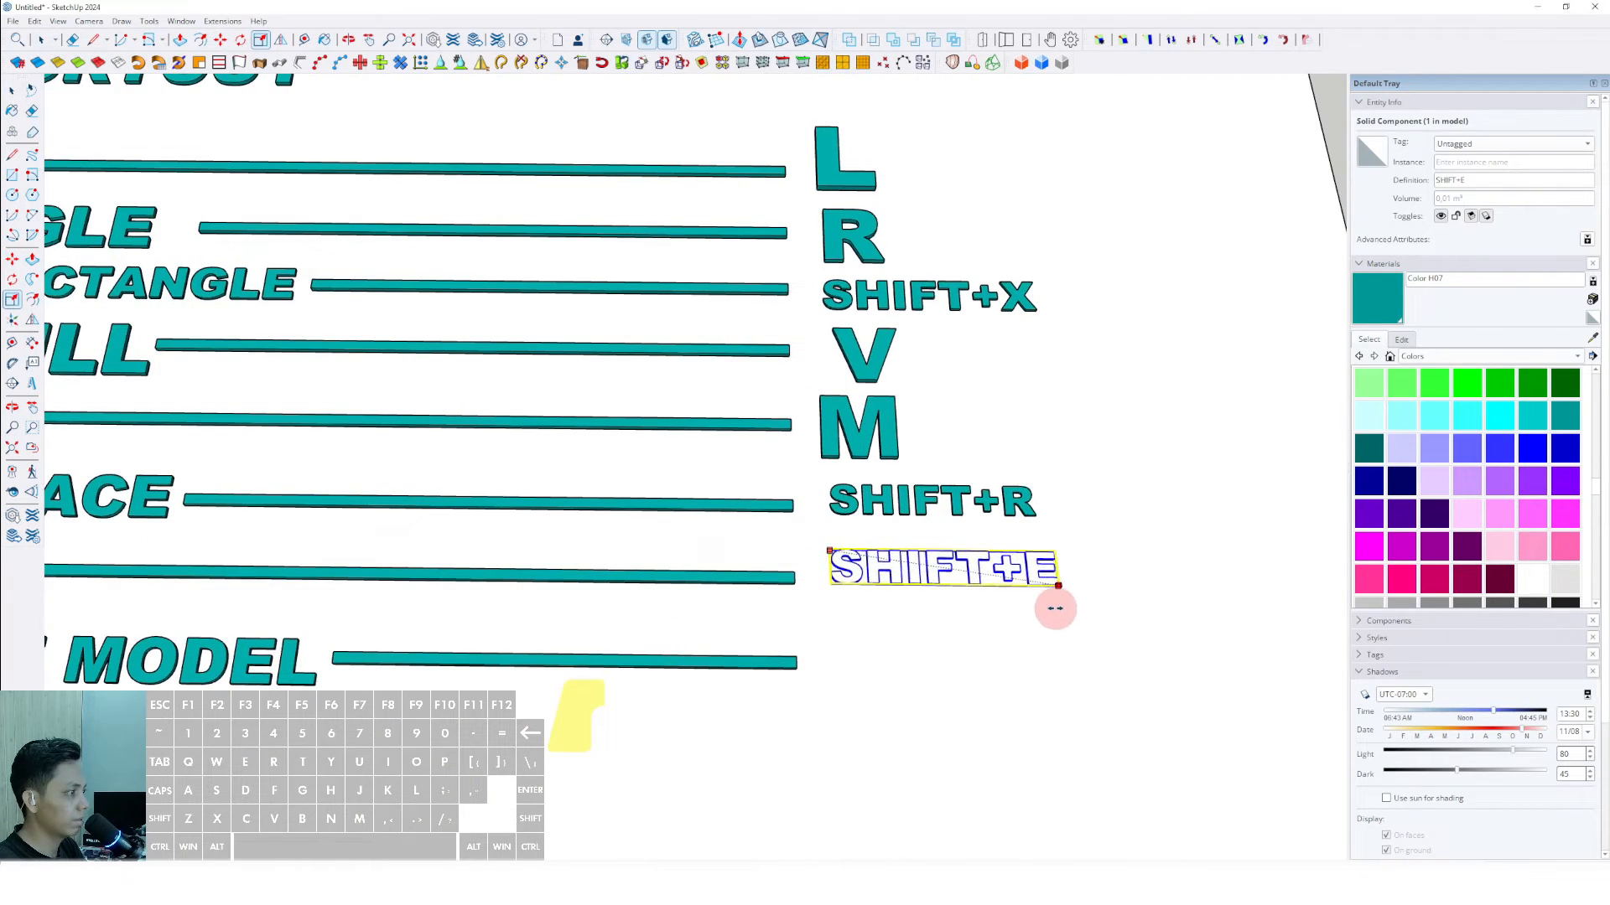
pyautogui.press('space')
pyautogui.scroll(2, 906, 563)
pyautogui.scroll(-4, 905, 564)
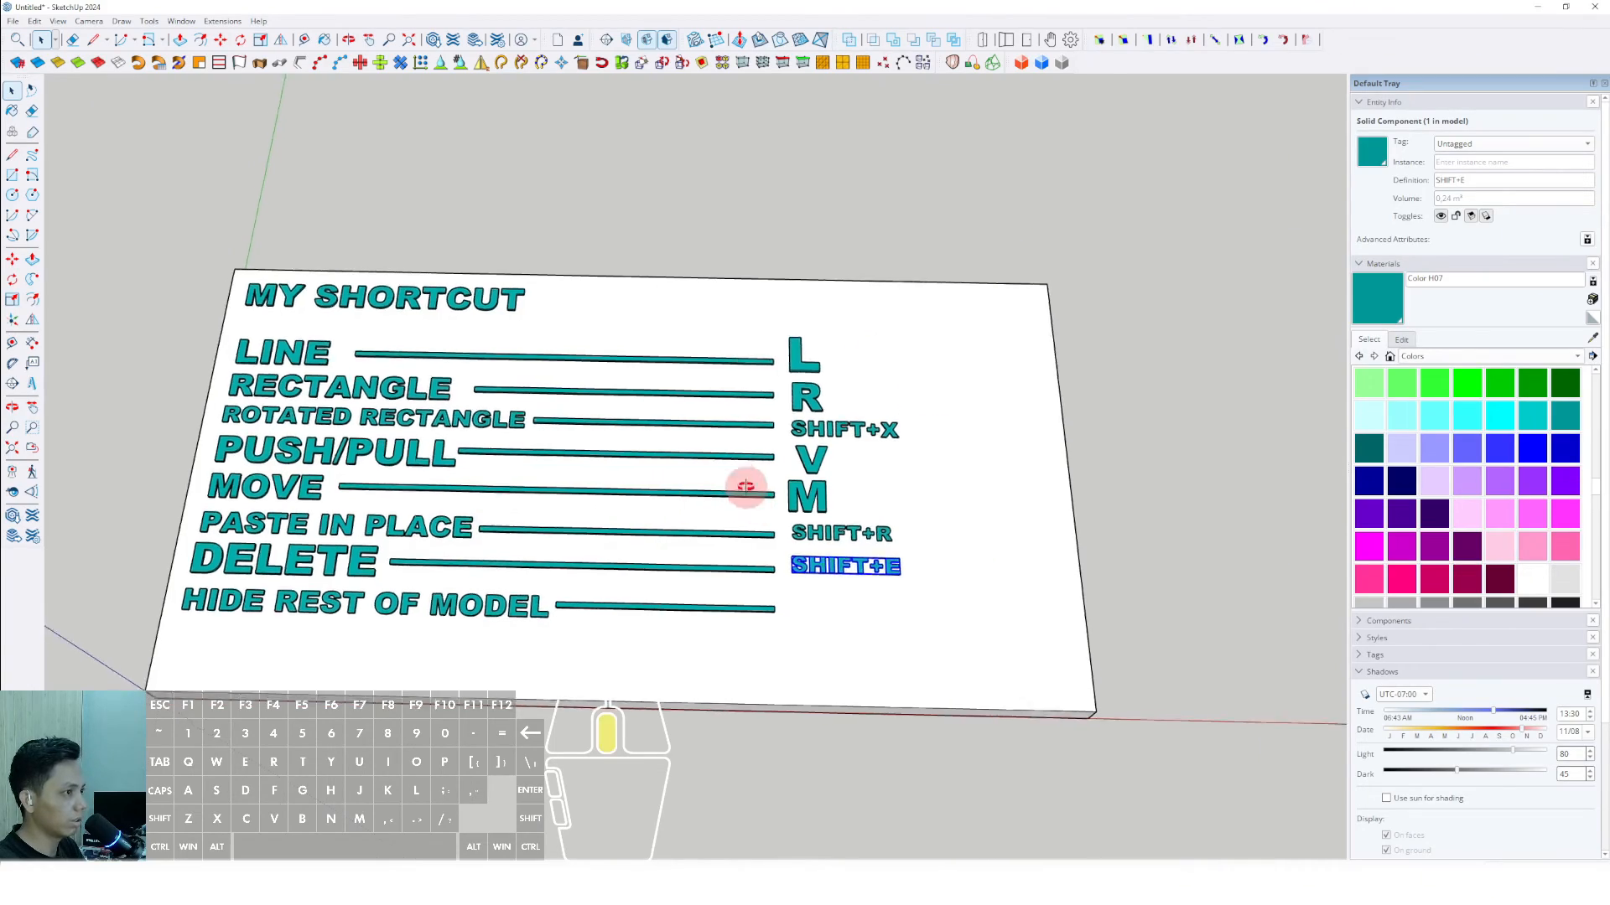
# - Open the slab for editing, select all its geometry, toggle Hide Rest of Model, and exit the slab
pyautogui.moveTo(745, 482)
pyautogui.mouseDown(button='middle')
pyautogui.moveTo(919, 488)
pyautogui.moveTo(927, 510)
pyautogui.moveTo(888, 477)
pyautogui.moveTo(648, 510)
pyautogui.moveTo(797, 550)
pyautogui.mouseUp(button='middle')
pyautogui.tripleClick(953, 472)
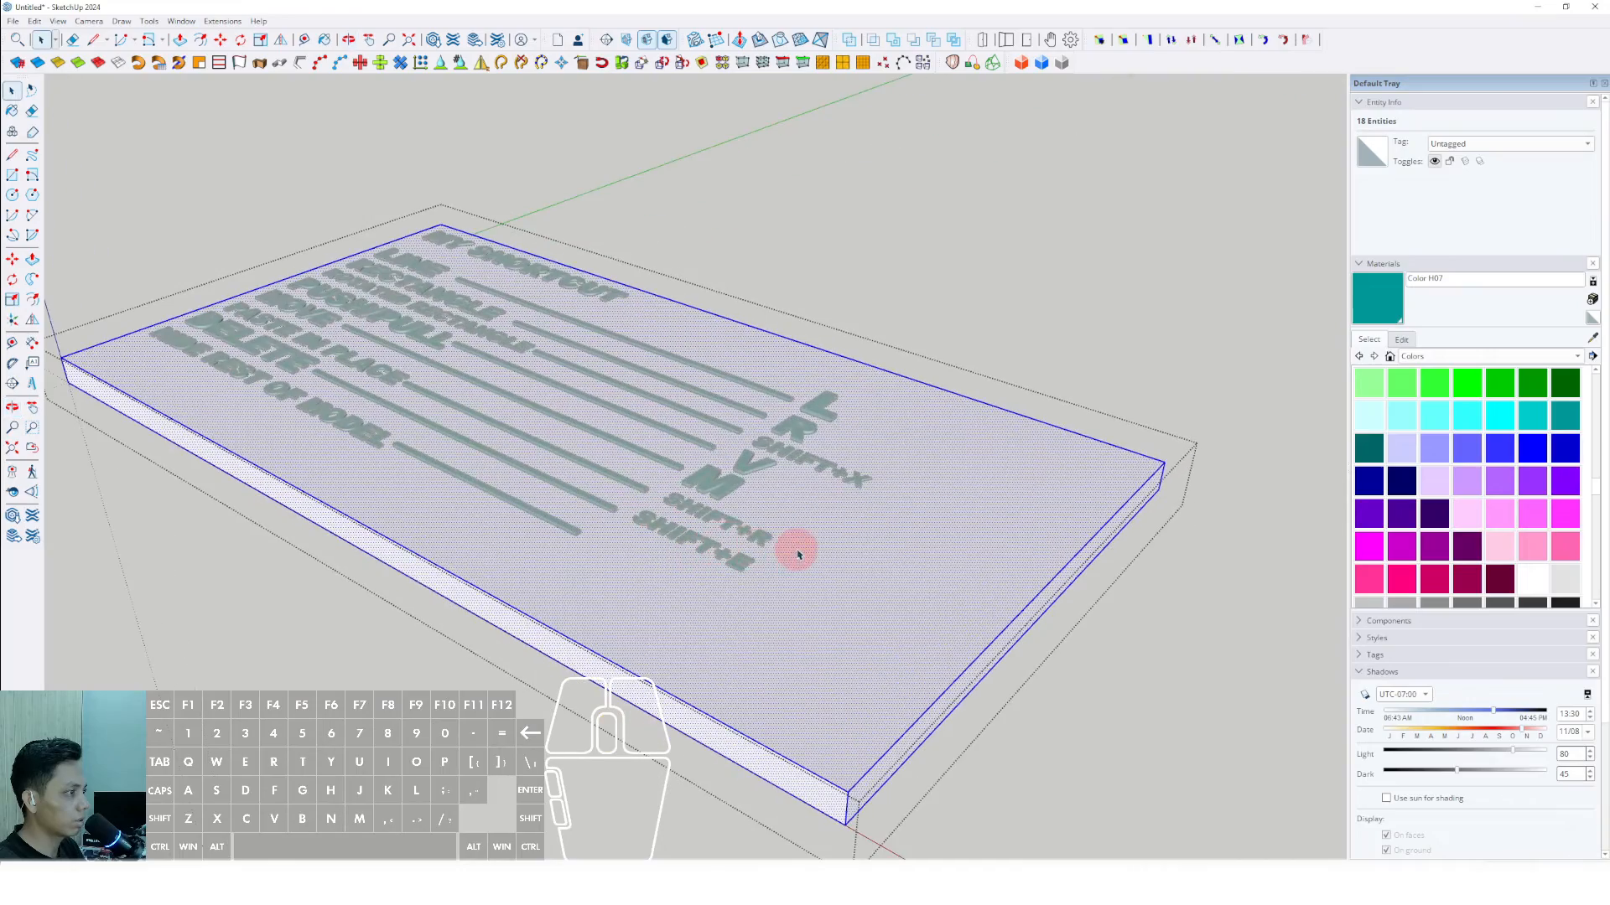
pyautogui.moveTo(734, 591)
pyautogui.mouseDown(button='middle')
pyautogui.moveTo(722, 478)
pyautogui.moveTo(679, 453)
pyautogui.moveTo(719, 567)
pyautogui.moveTo(606, 495)
pyautogui.moveTo(729, 503)
pyautogui.moveTo(682, 514)
pyautogui.moveTo(521, 646)
pyautogui.moveTo(868, 648)
pyautogui.mouseUp(button='middle')
pyautogui.scroll(-4, 867, 648)
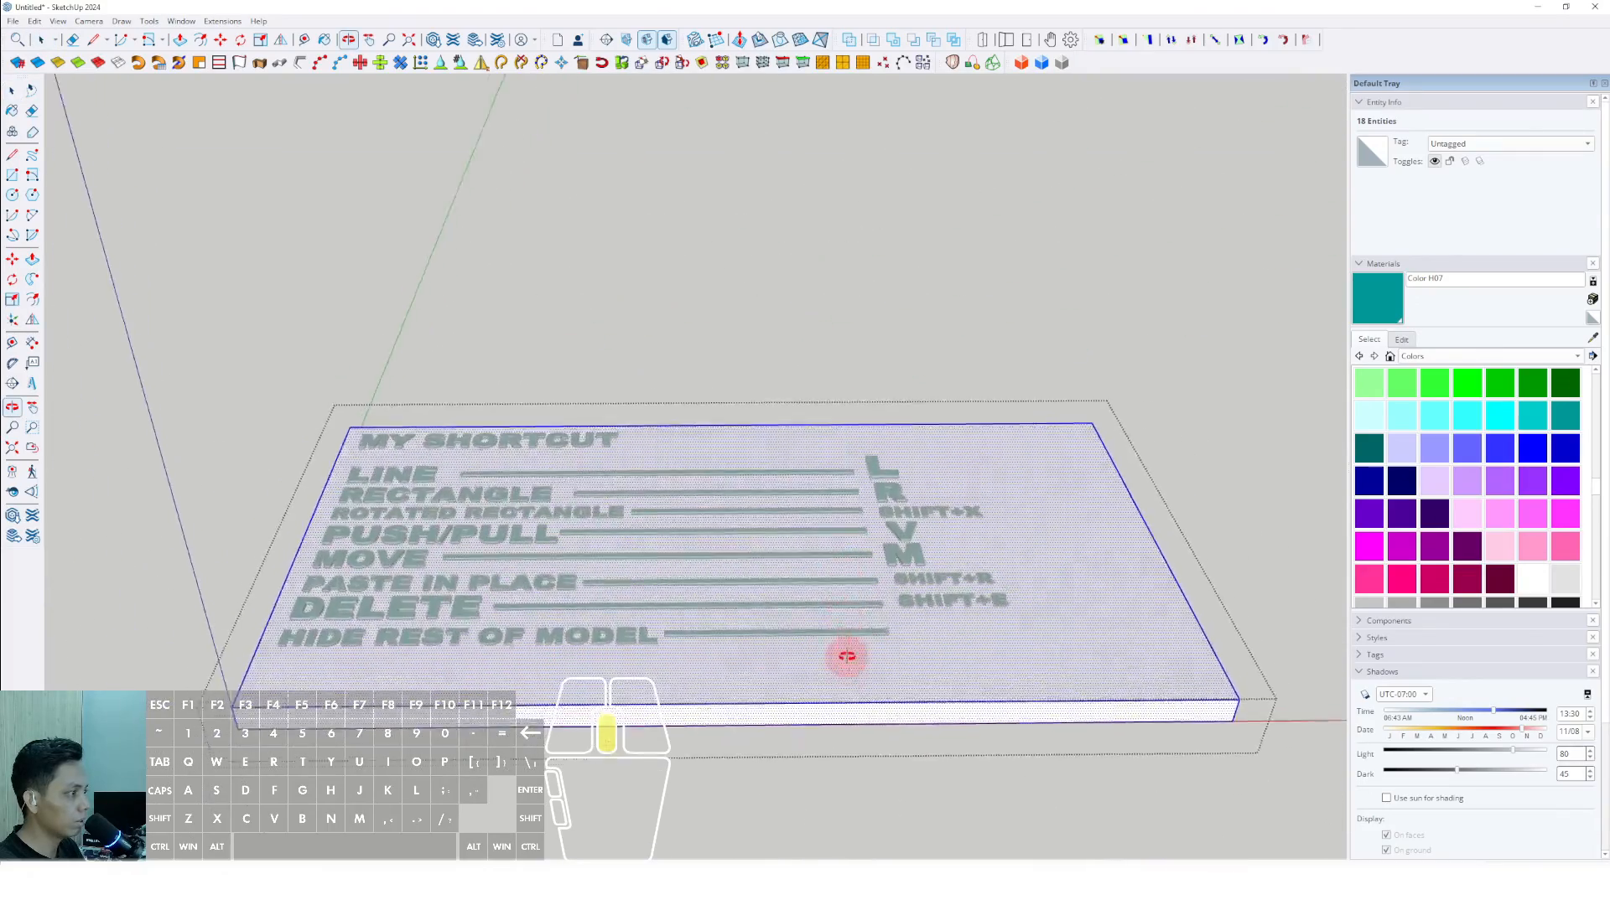
pyautogui.moveTo(950, 617)
pyautogui.mouseDown(button='middle')
pyautogui.moveTo(948, 726)
pyautogui.moveTo(593, 427)
pyautogui.moveTo(919, 575)
pyautogui.moveTo(730, 568)
pyautogui.moveTo(958, 551)
pyautogui.moveTo(812, 592)
pyautogui.moveTo(847, 541)
pyautogui.mouseUp(button='middle')
pyautogui.hotkey('shift', 'h')
pyautogui.click(1250, 470)
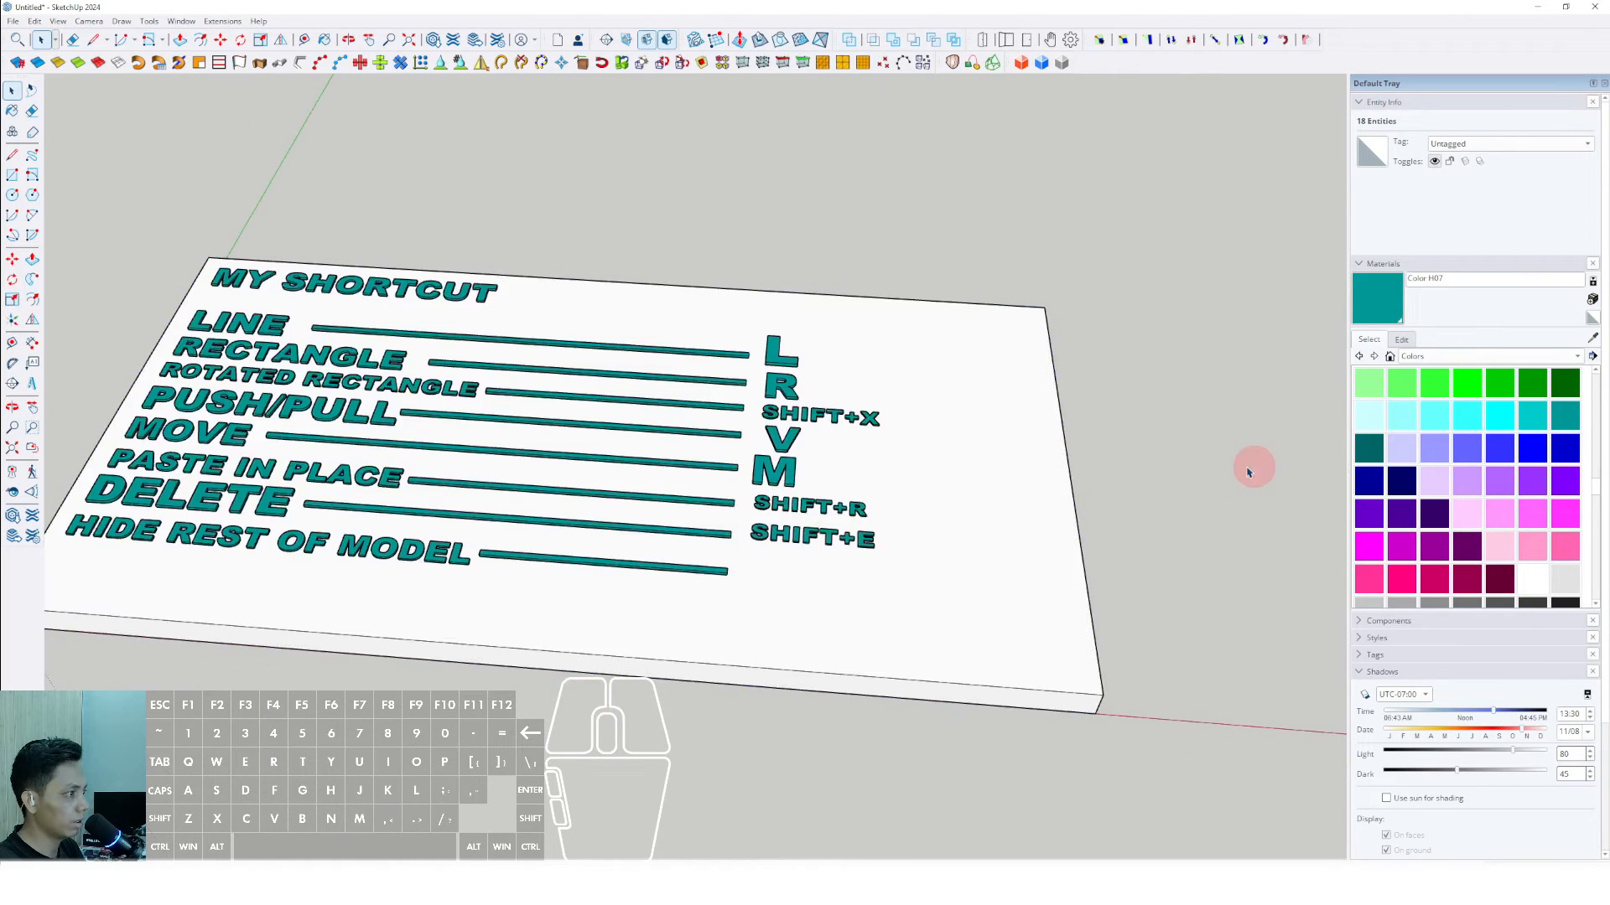
# - Open the letter M for editing with the rest of the model hidden, show the rest again, and exit the letter
pyautogui.scroll(8, 772, 459)
pyautogui.tripleClick(752, 411)
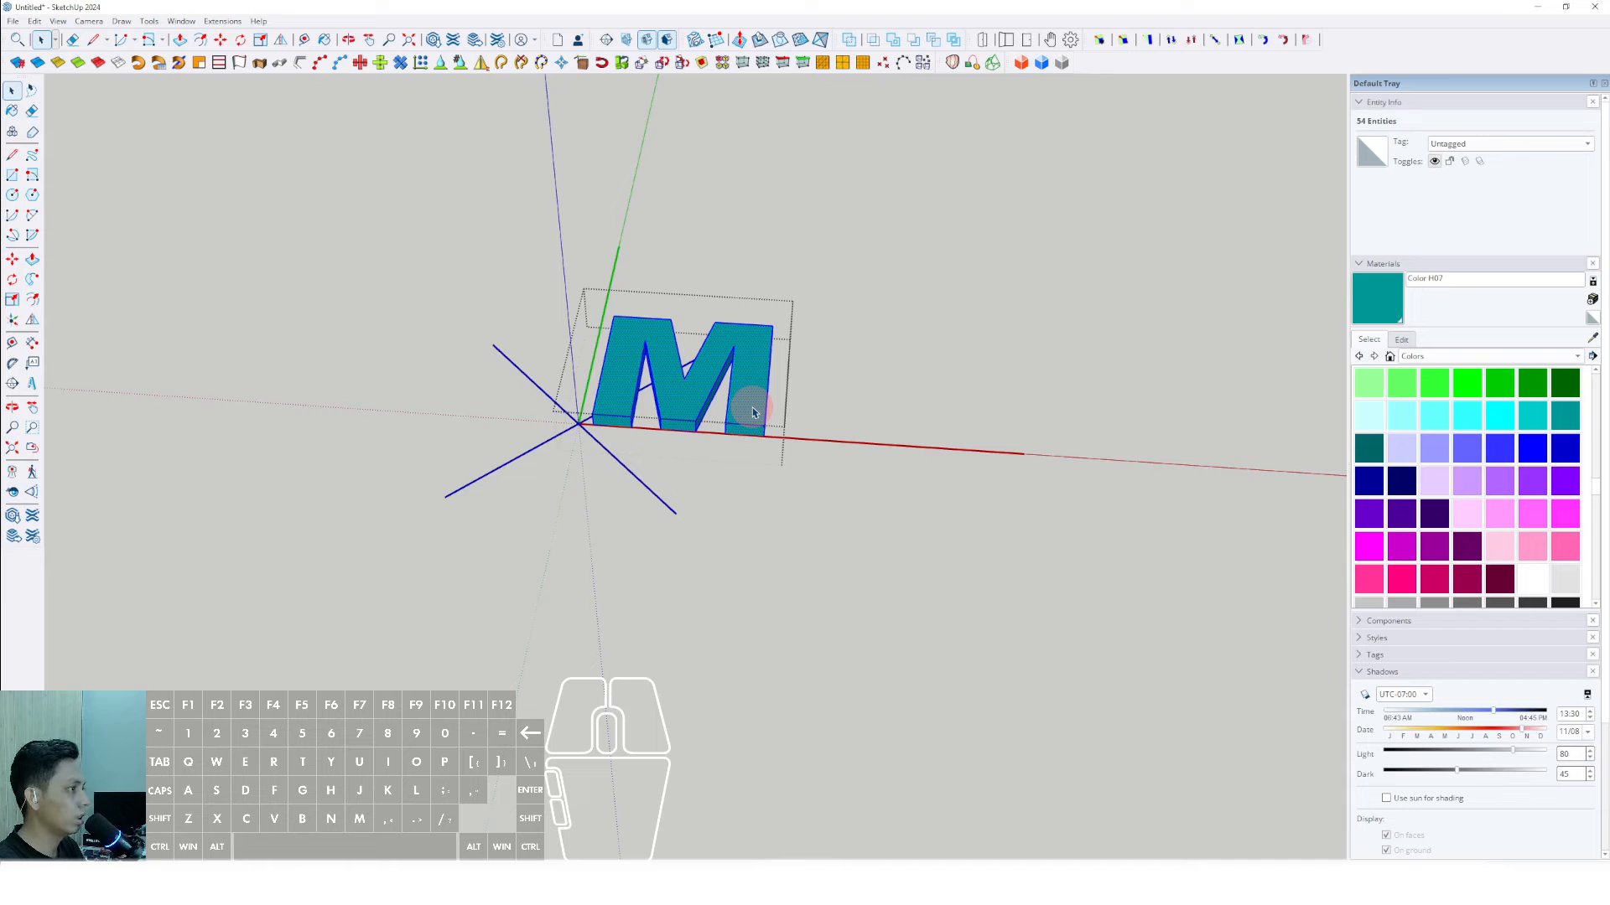
pyautogui.hotkey('shift', 'h')
pyautogui.scroll(-6, 752, 411)
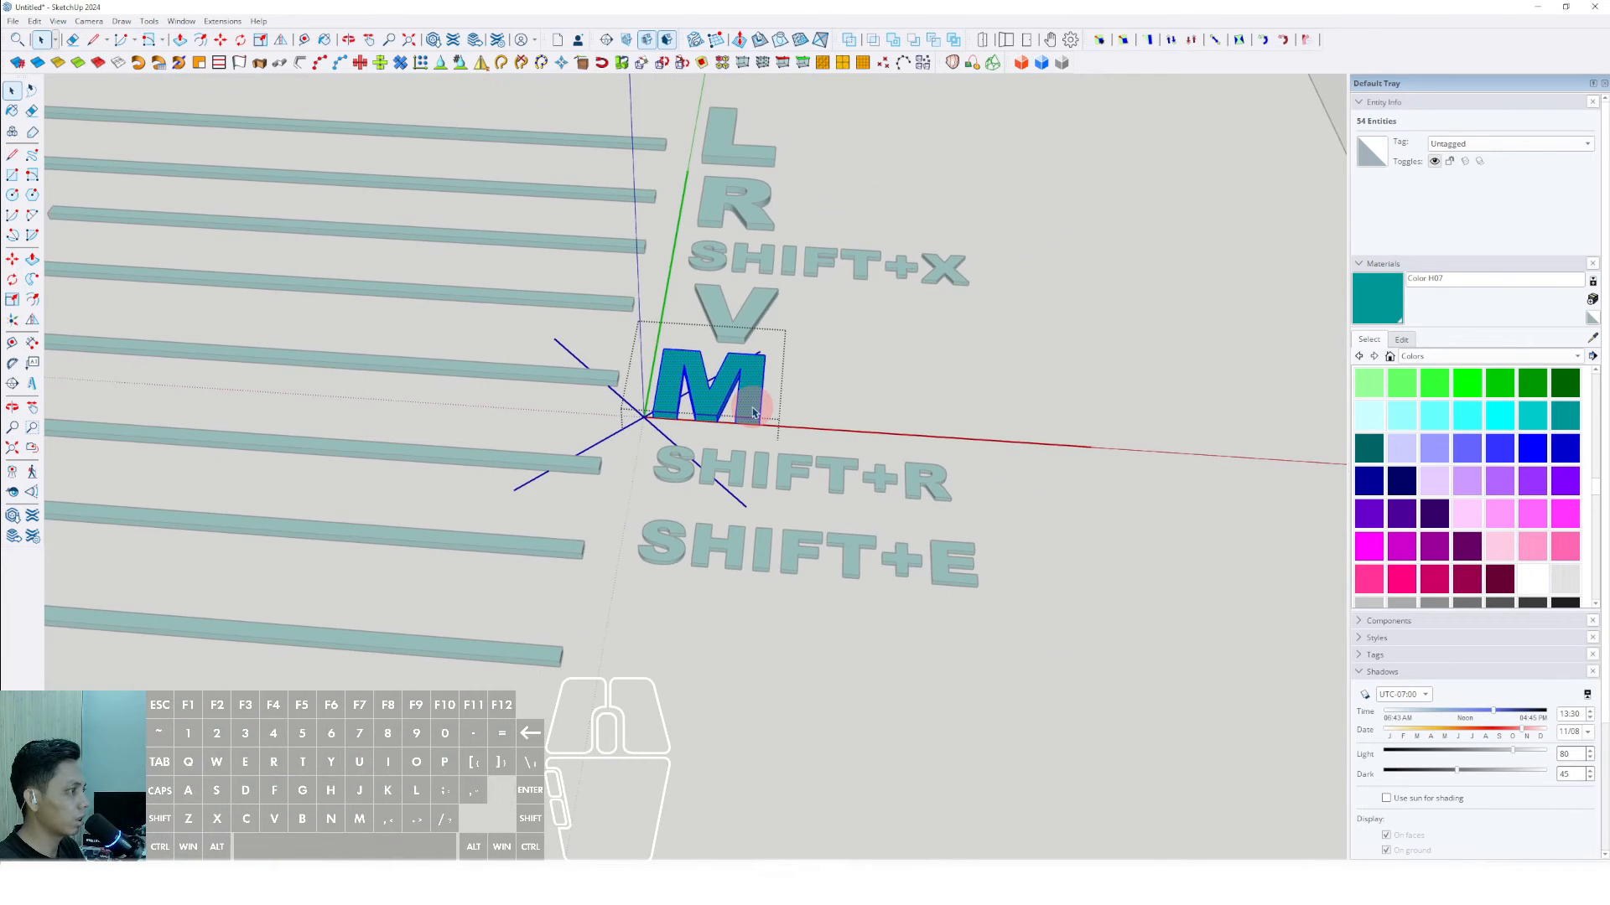
pyautogui.moveTo(755, 410); pyautogui.dragTo(860, 338, button='middle')
pyautogui.click(1092, 243)
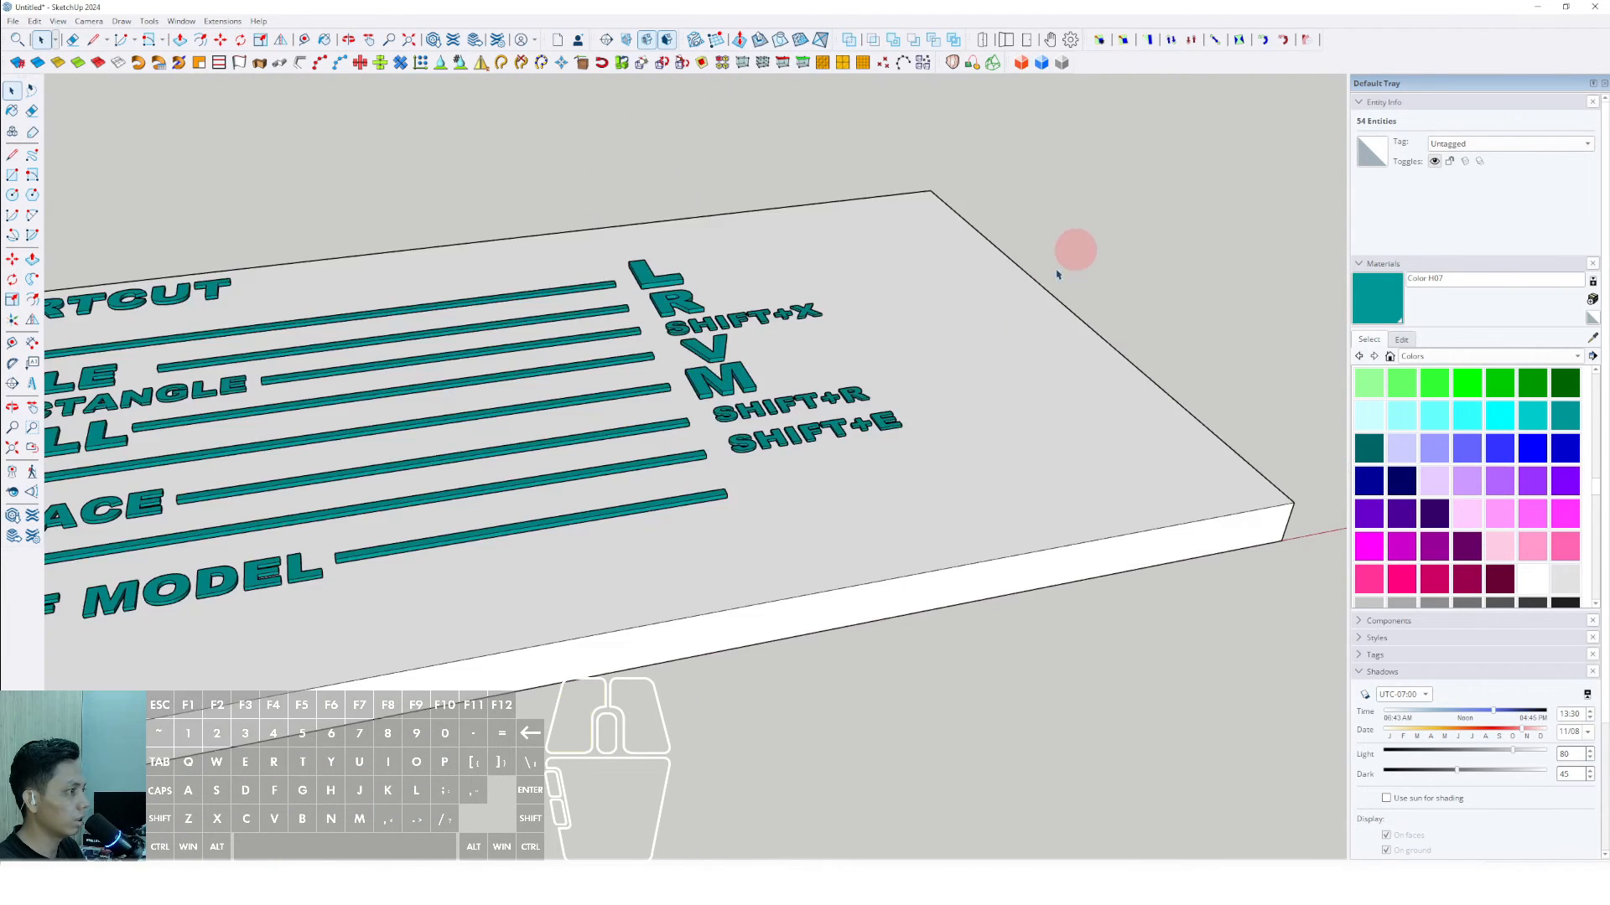
# - Place 3D text reading ", (COMMA)", Arial Black, 254 mm high, extruded 25 mm, past the end of the HIDE REST OF MODEL bar
pyautogui.moveTo(1058, 272); pyautogui.dragTo(401, 579, button='middle')
pyautogui.keyDown('shift'); pyautogui.moveTo(401, 578); pyautogui.dragTo(432, 565, button='middle'); pyautogui.keyUp('shift')
pyautogui.scroll(-1, 432, 565)
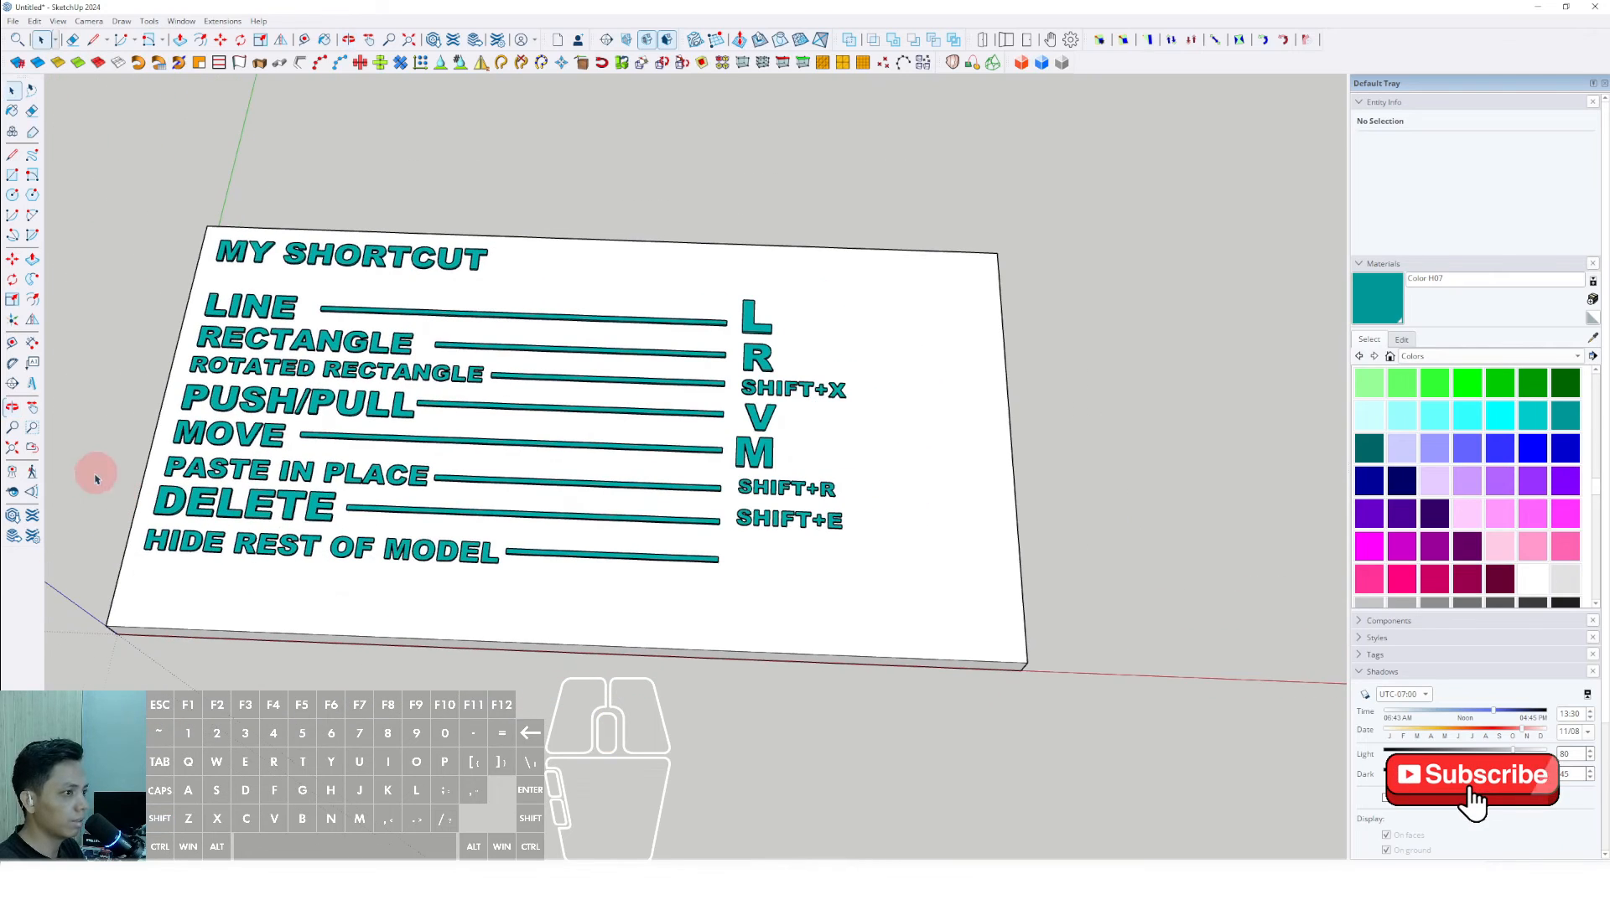
pyautogui.click(32, 384)
pyautogui.moveTo(767, 325); pyautogui.dragTo(639, 324)
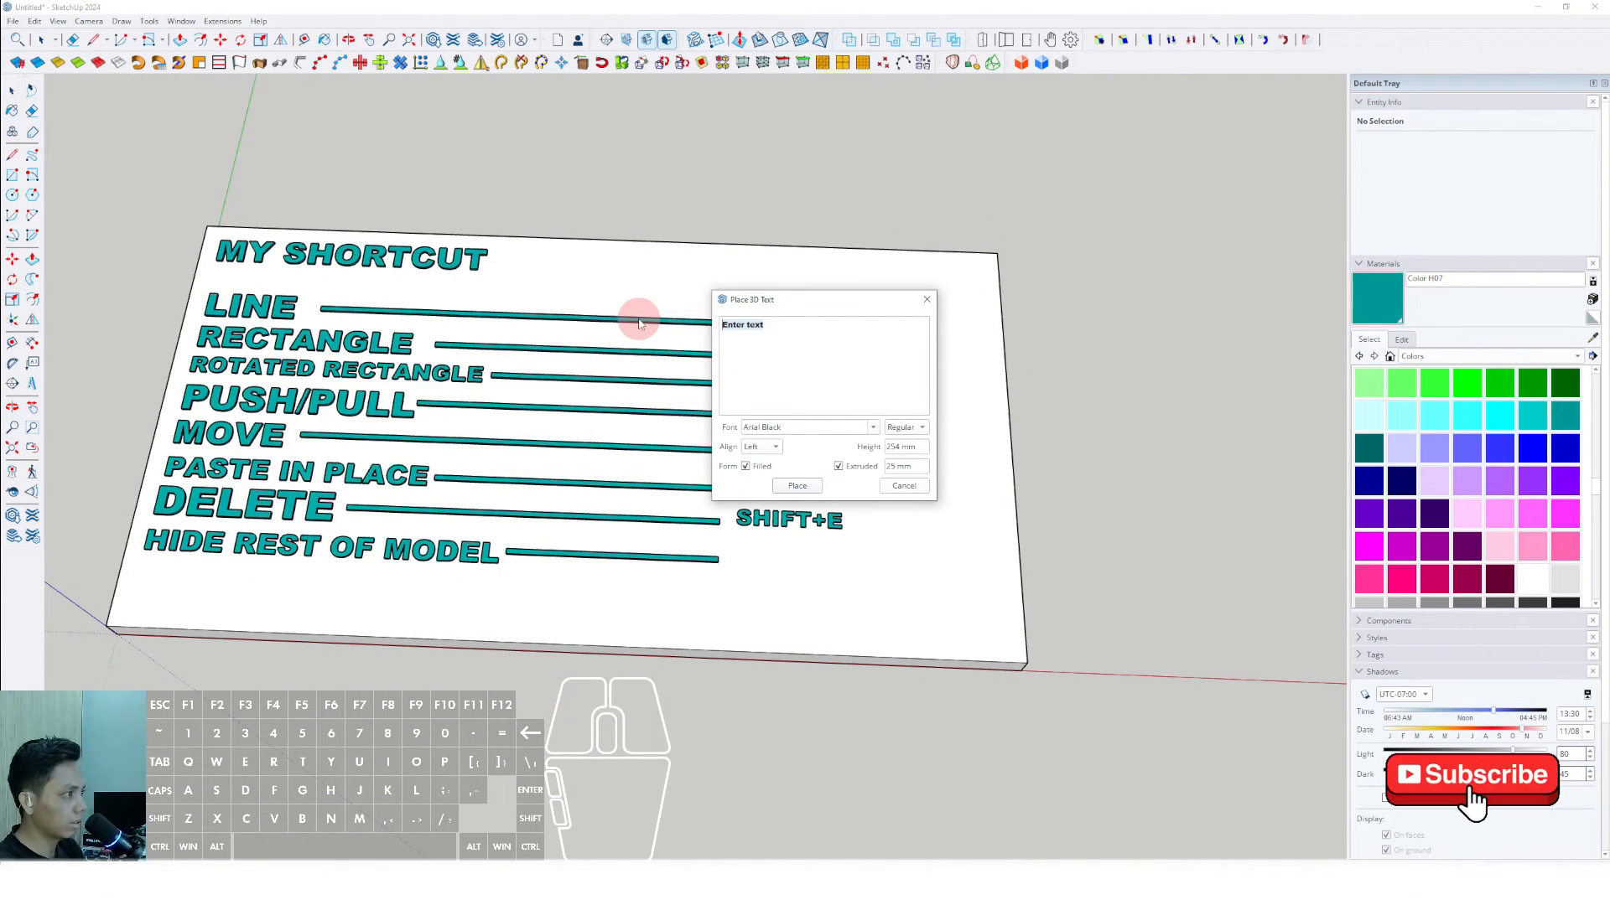
pyautogui.write(',')
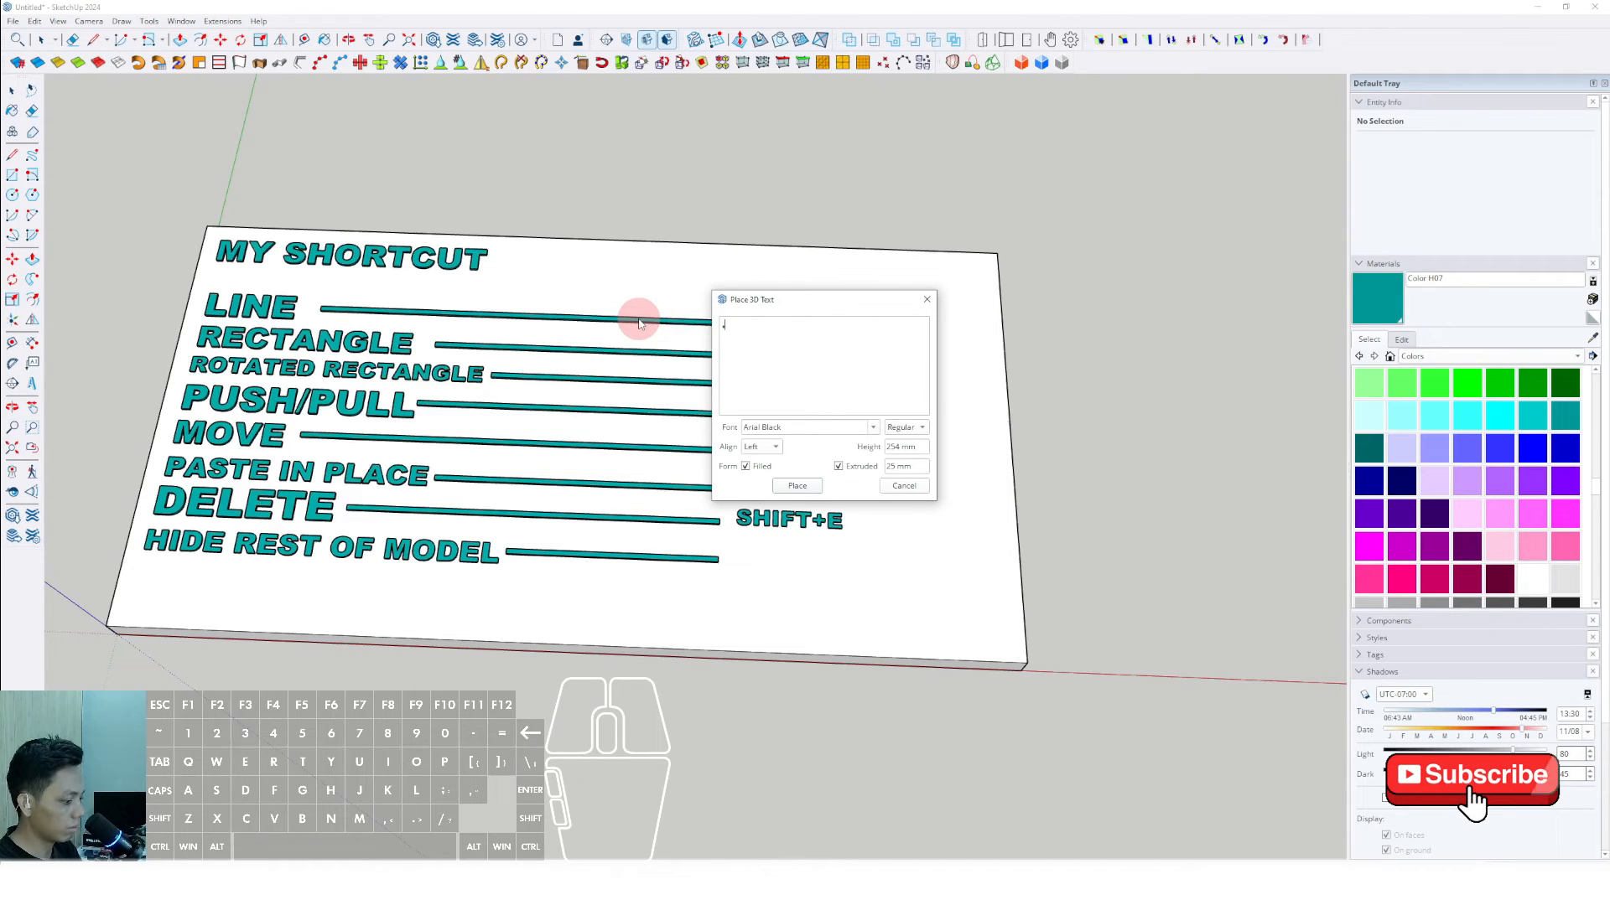
pyautogui.write(' (COMMA')
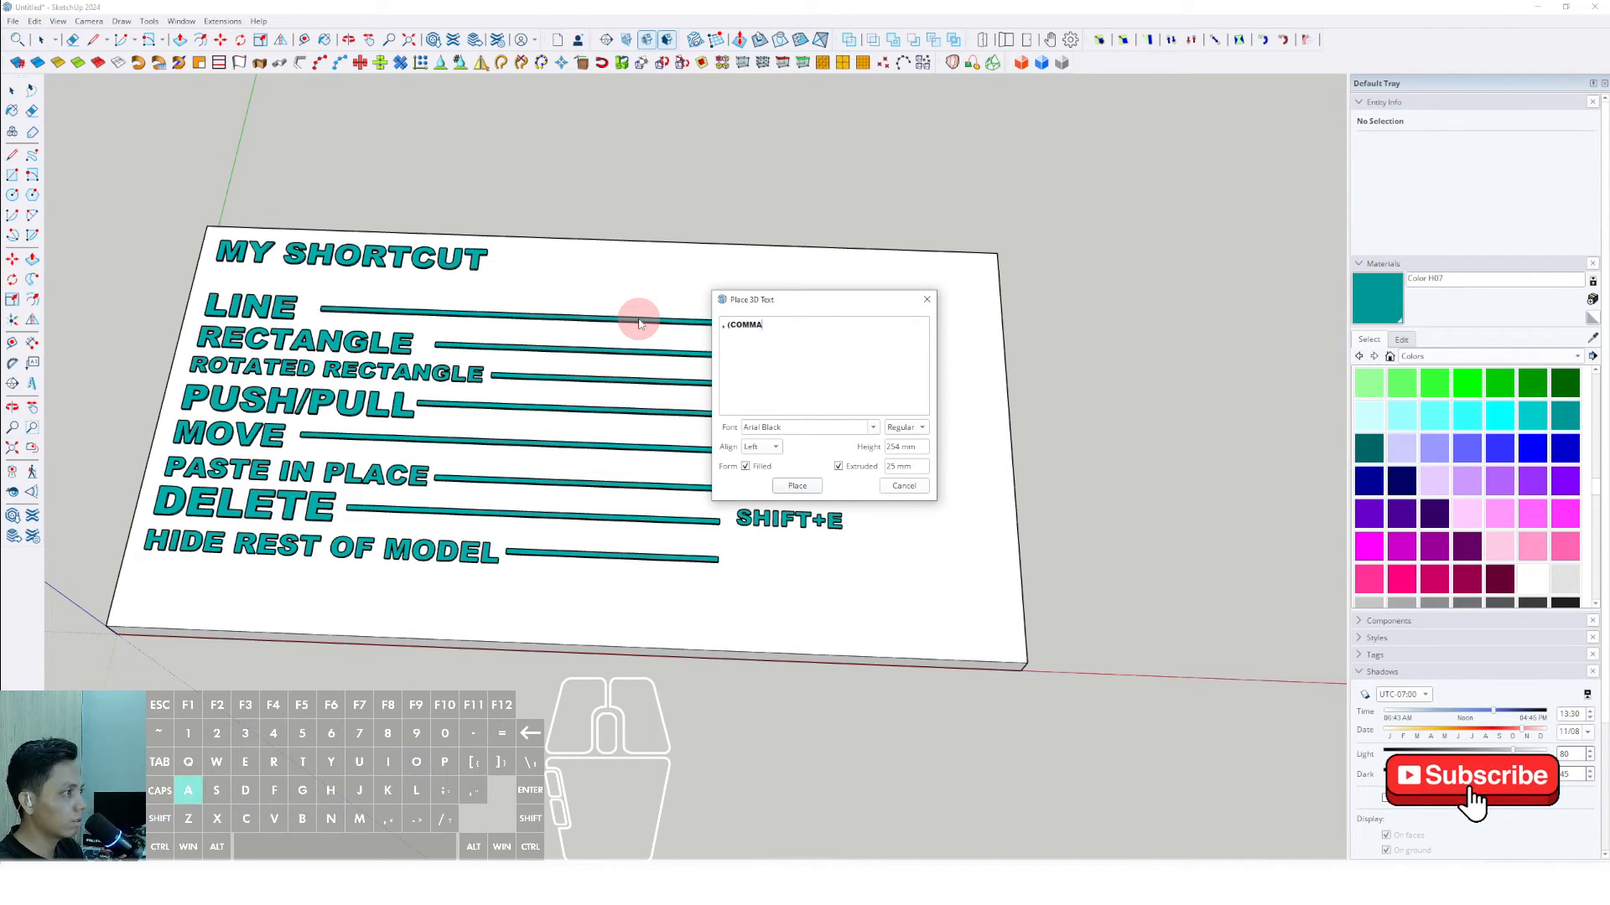
pyautogui.click(818, 493)
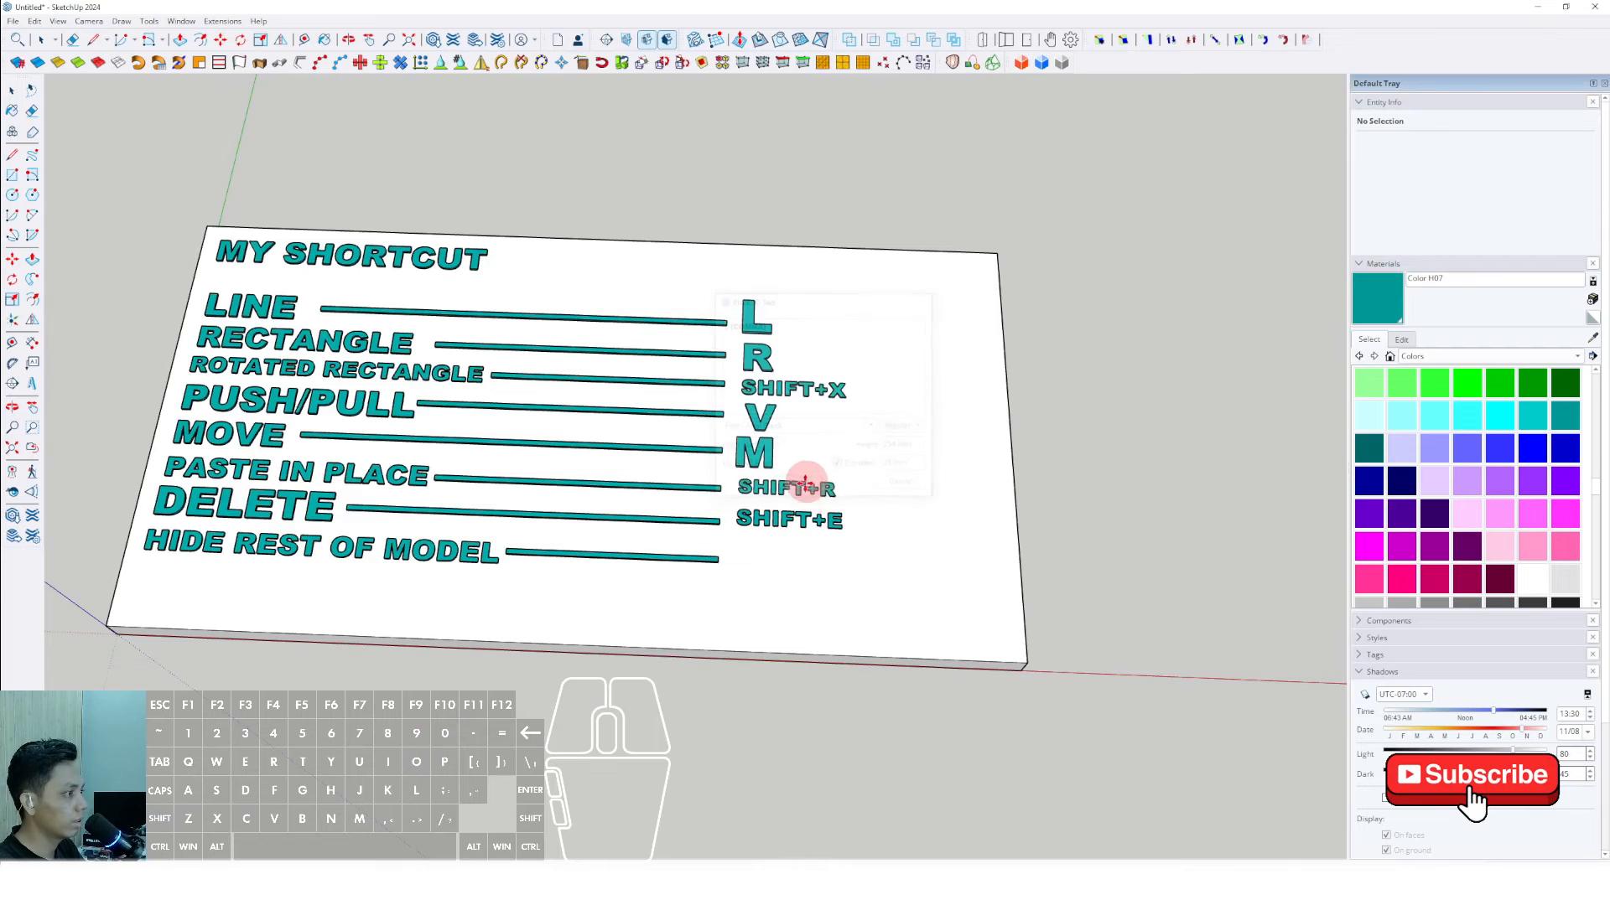
pyautogui.click(746, 555)
# - Scale the ", (COMMA)" text up to match the HIDE REST OF MODEL lettering and paint it Color H07
pyautogui.scroll(2, 765, 568)
pyautogui.scroll(1, 779, 571)
pyautogui.press('s')
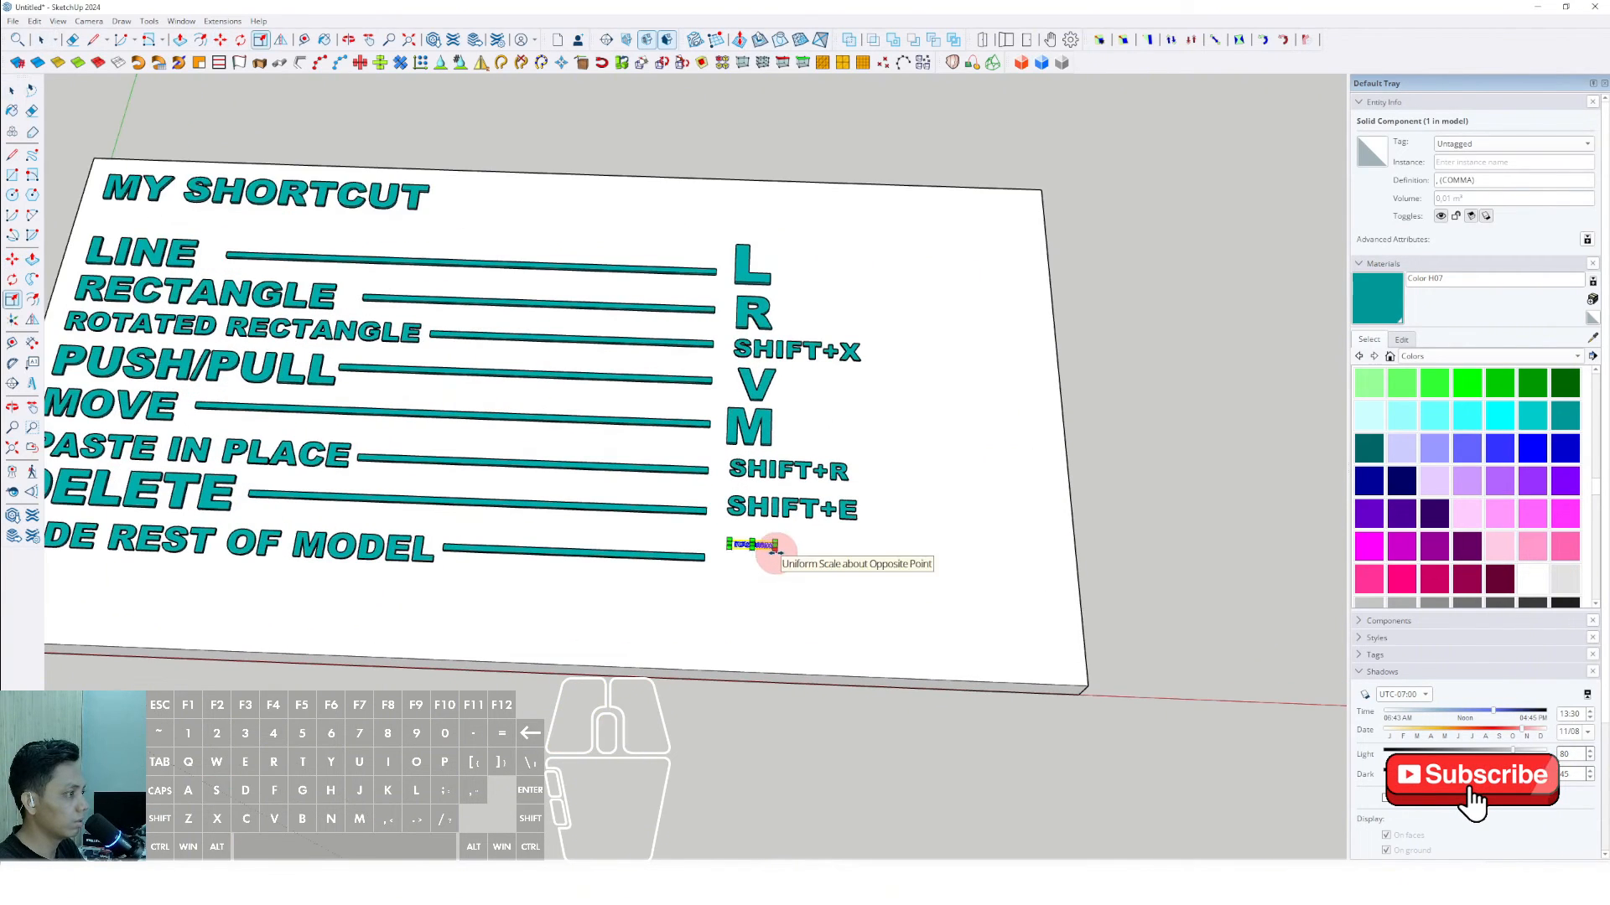
pyautogui.moveTo(774, 551); pyautogui.dragTo(947, 600)
pyautogui.press('space')
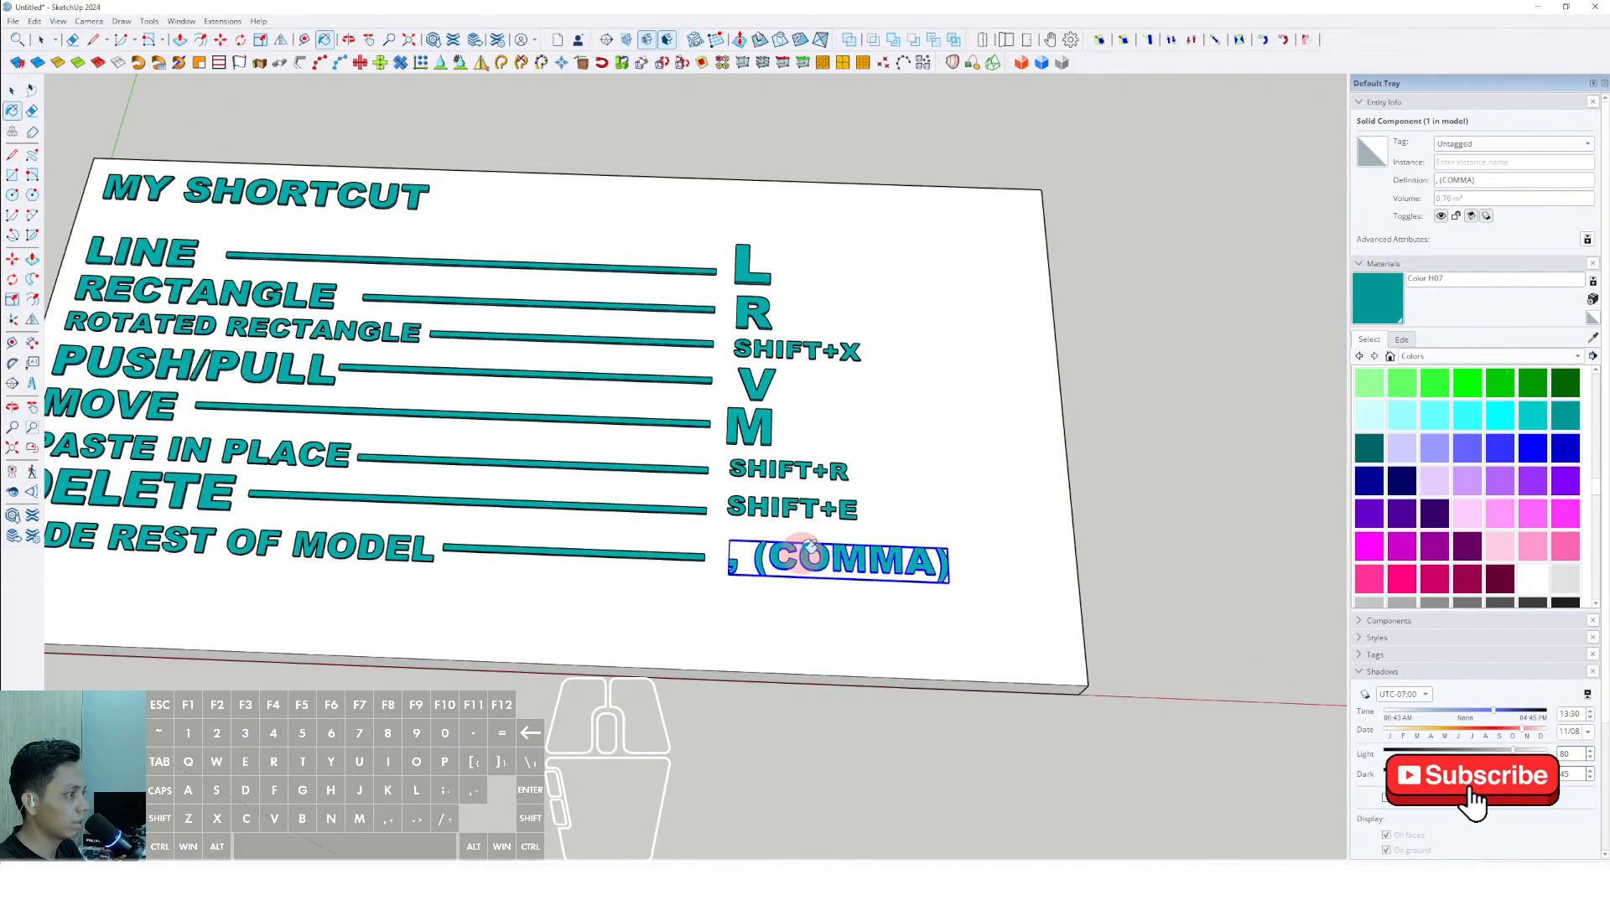
pyautogui.scroll(-3, 818, 566)
pyautogui.moveTo(903, 551); pyautogui.dragTo(775, 594, button='middle')
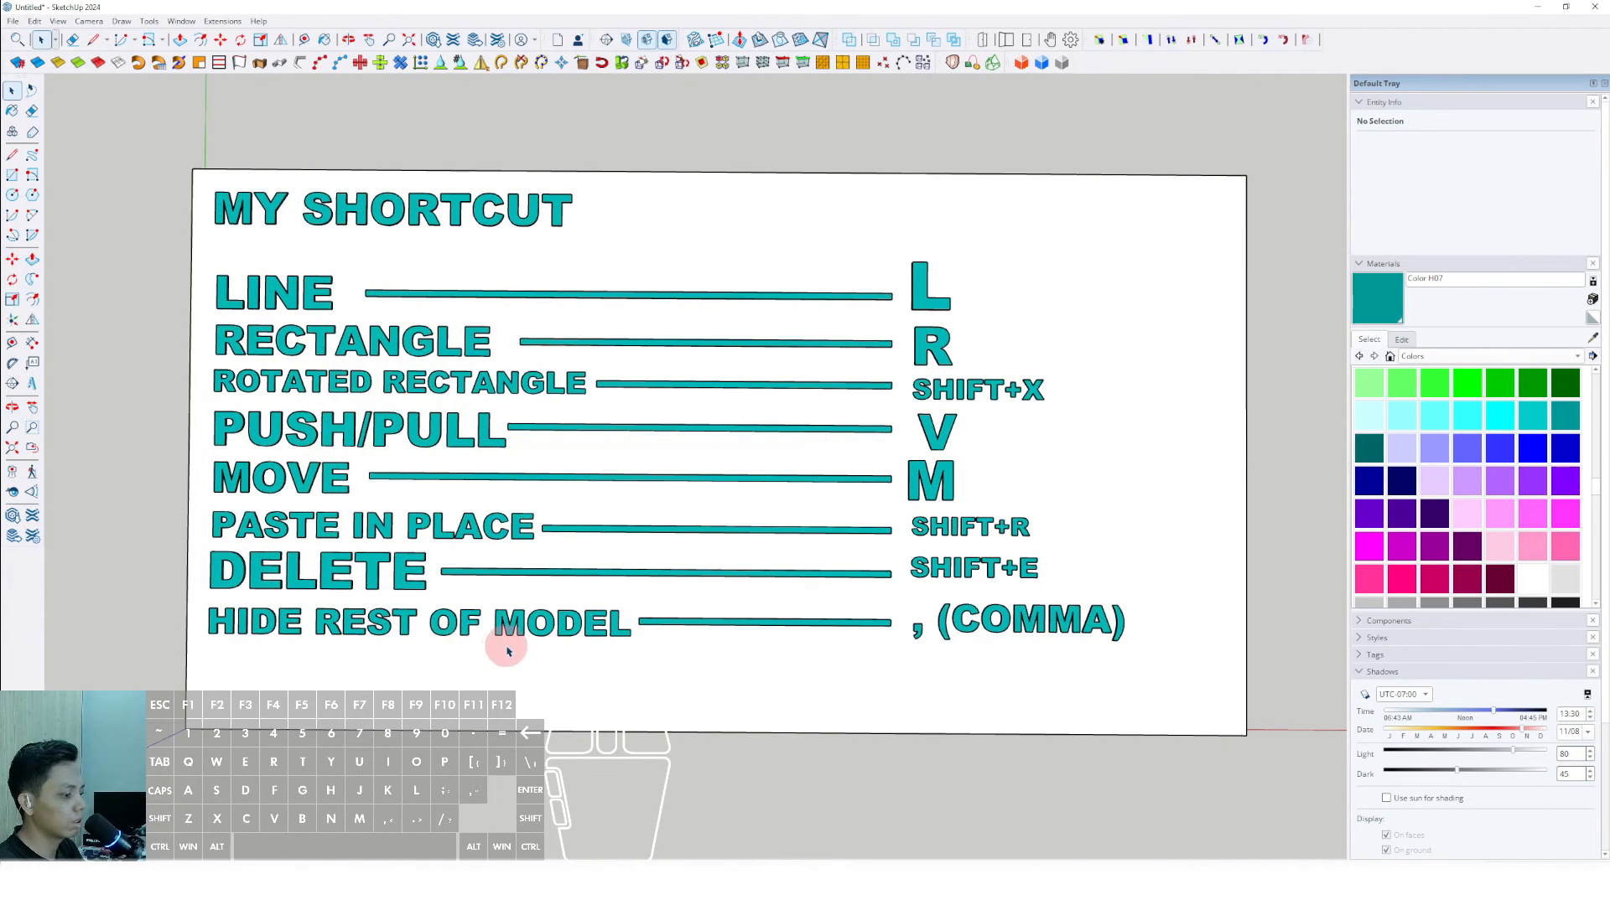
# - Open the keyboard shortcut preferences and filter the functions by "make g"
pyautogui.moveTo(533, 638); pyautogui.dragTo(444, 490, button='middle')
pyautogui.click(186, 21)
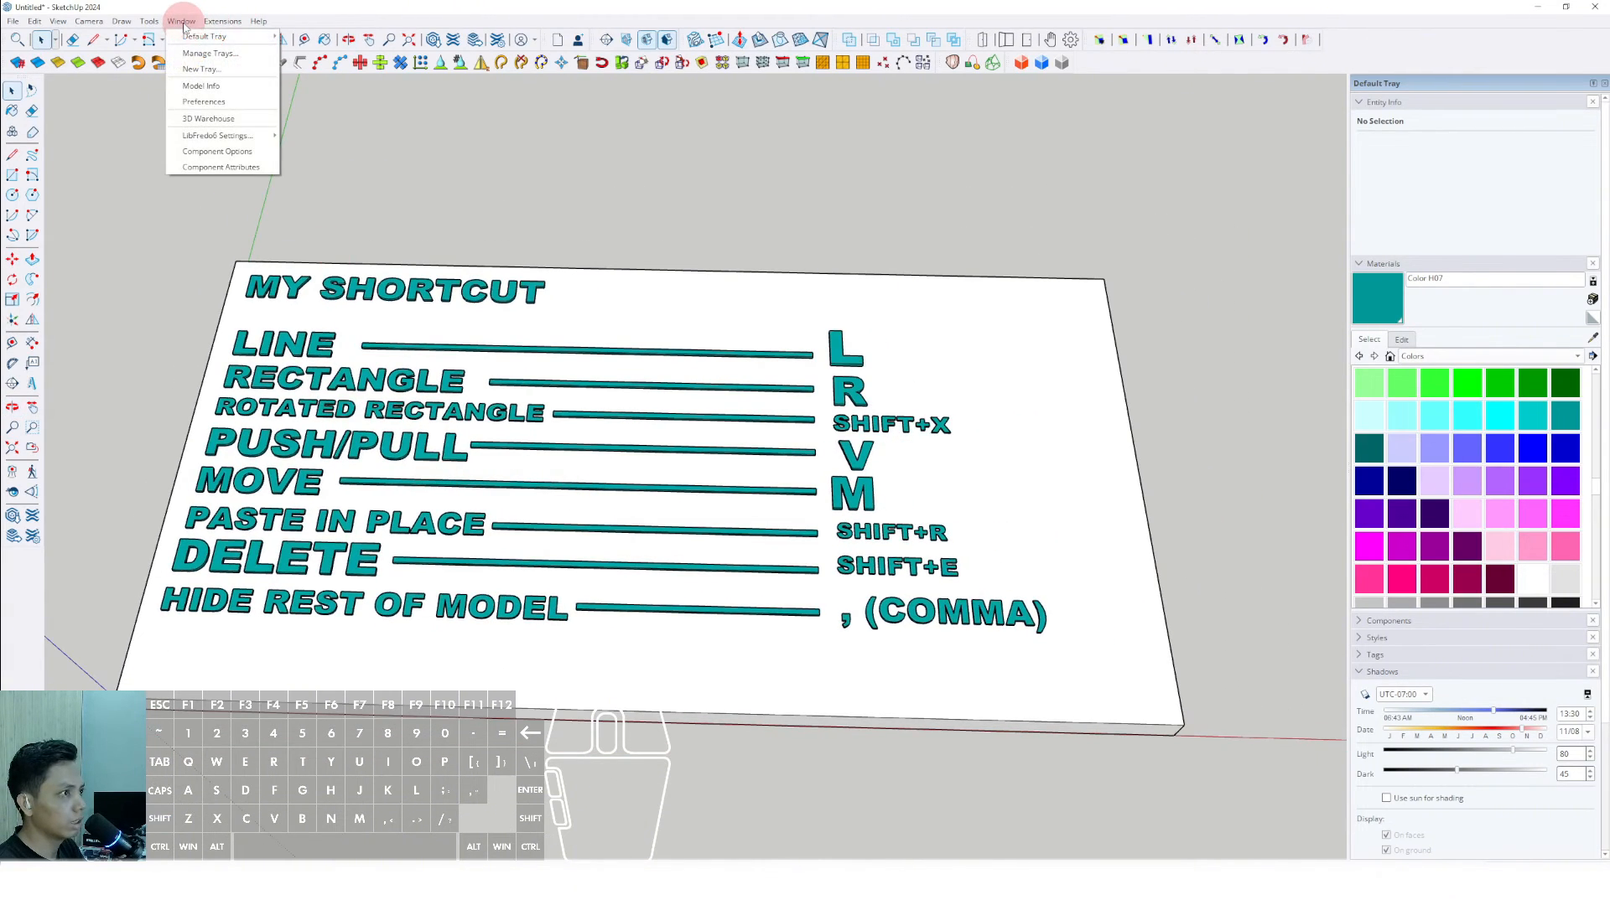
pyautogui.click(210, 102)
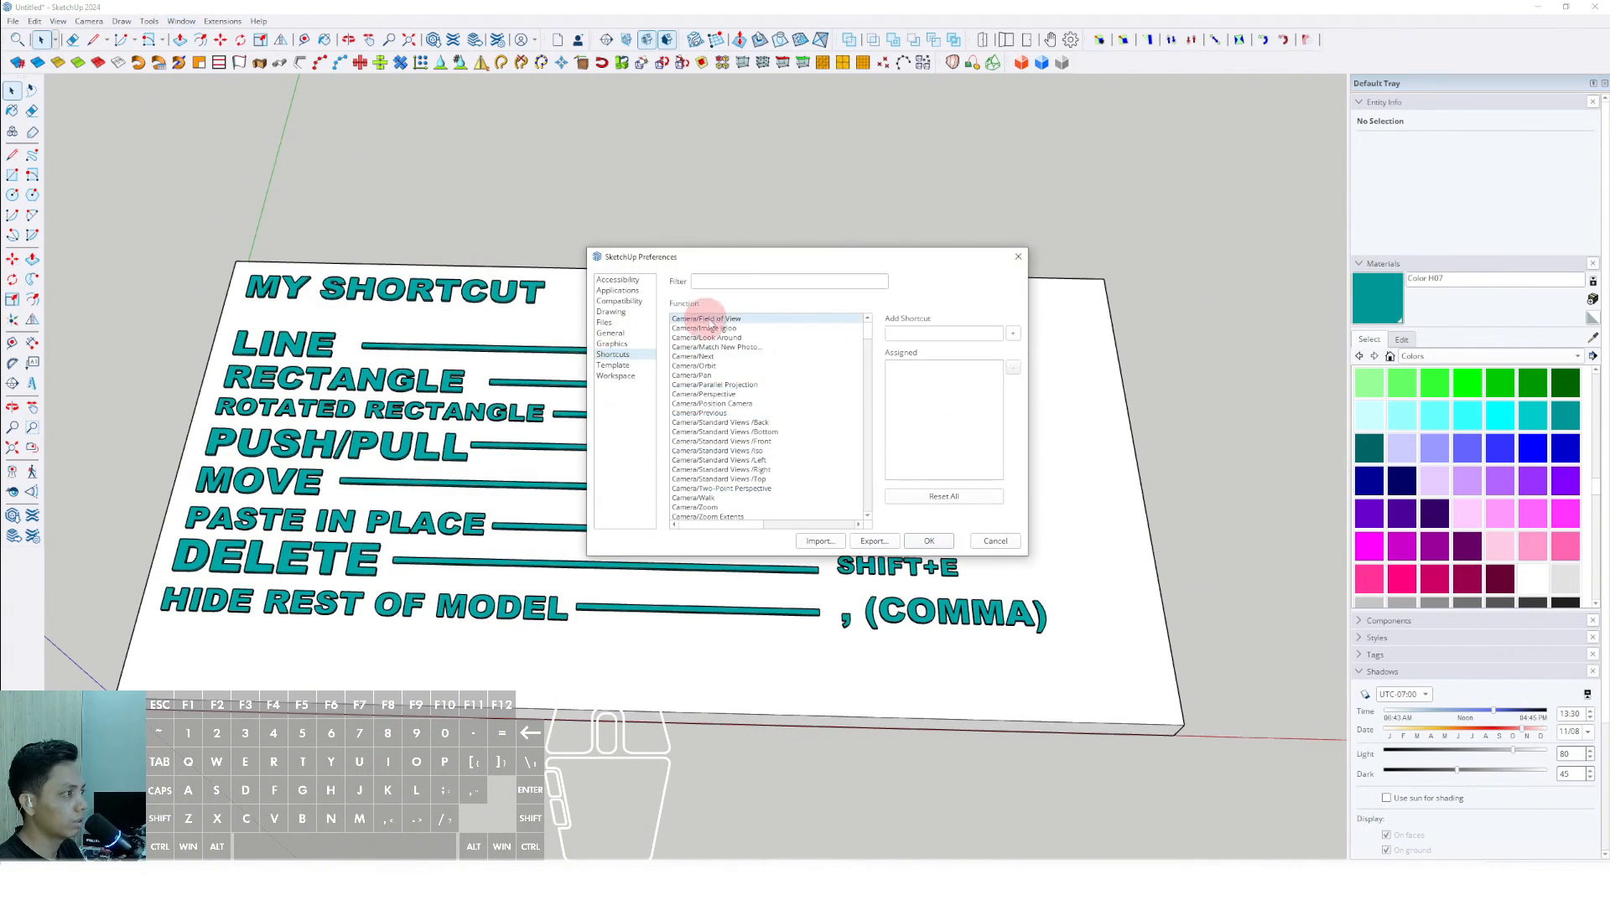
pyautogui.click(726, 287)
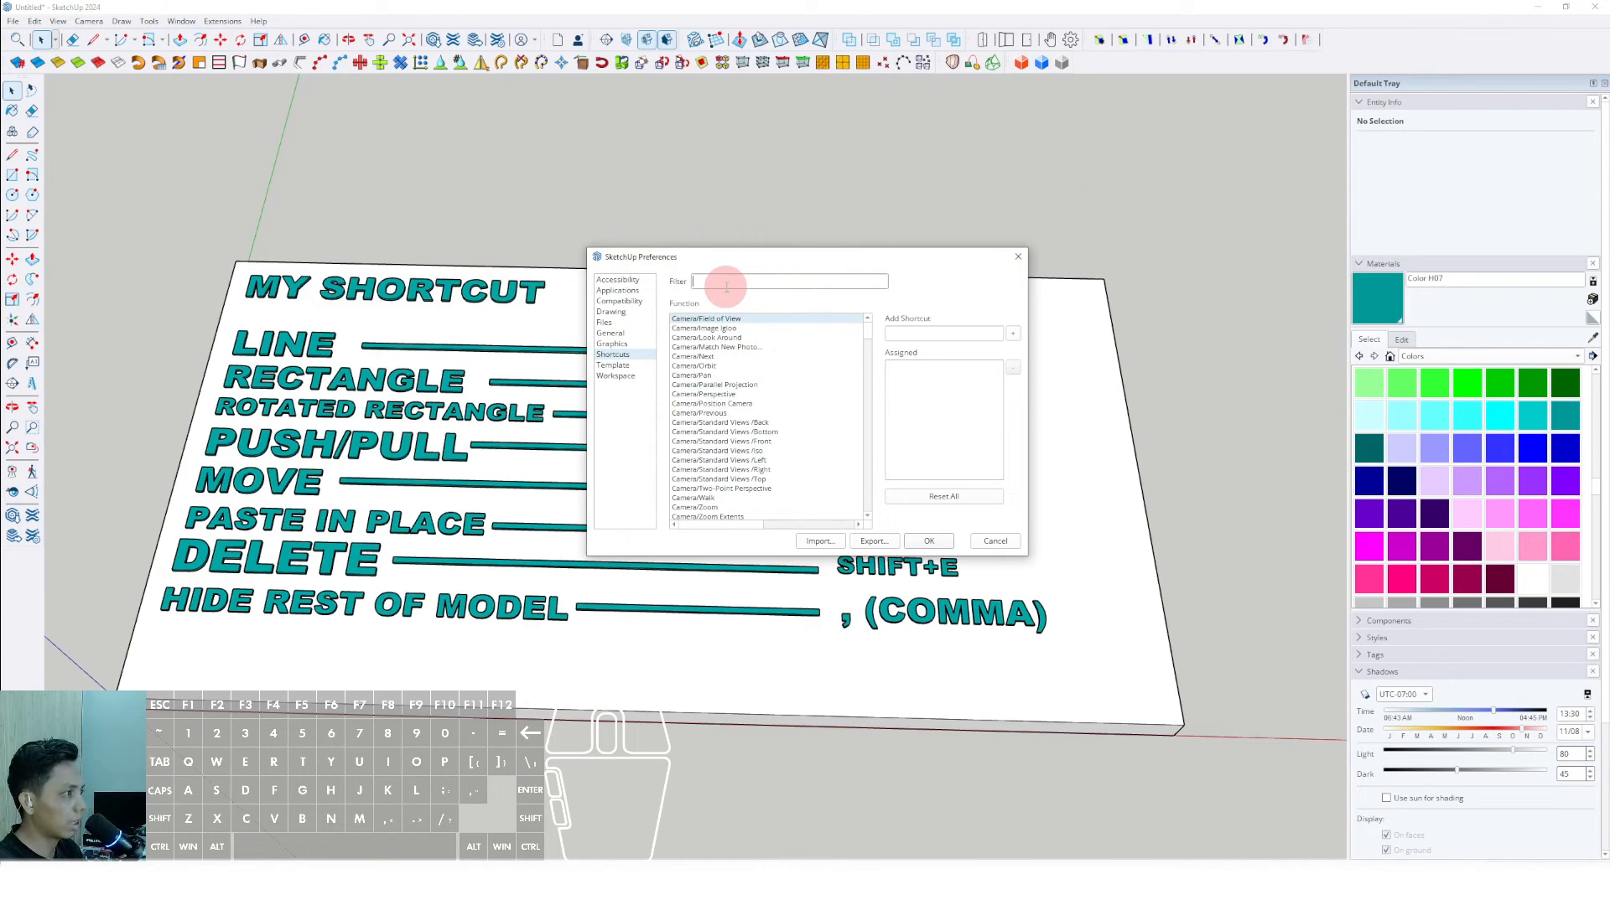
pyautogui.write('make g')
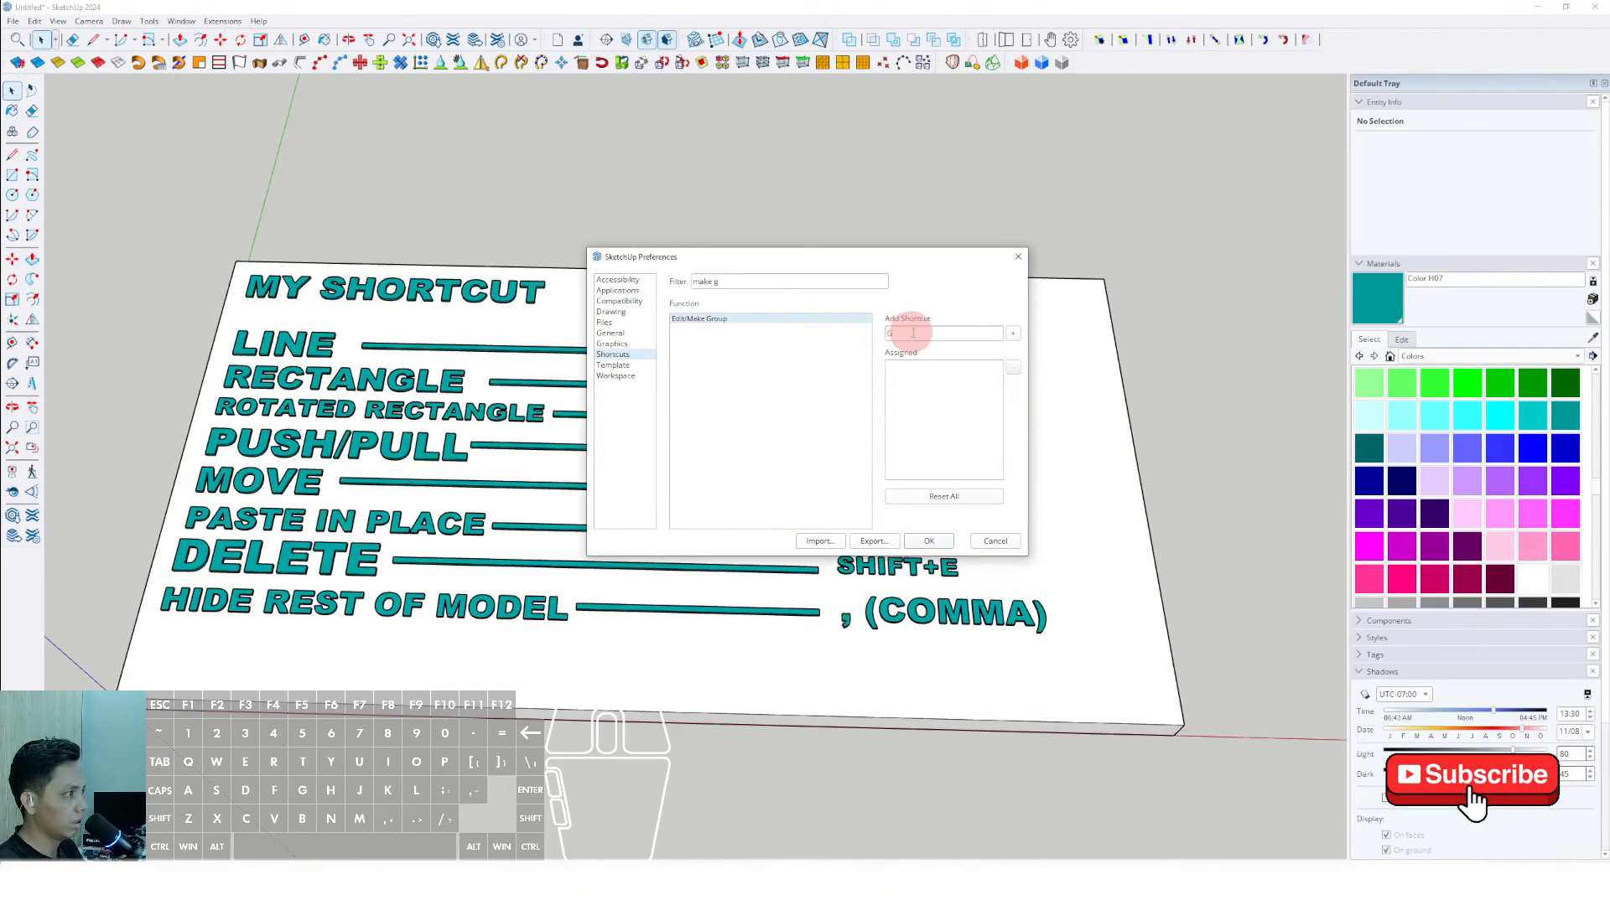
# - Decline reassigning G, assign Shift+G to Edit/Make Group instead, and save the preferences
pyautogui.click(1013, 333)
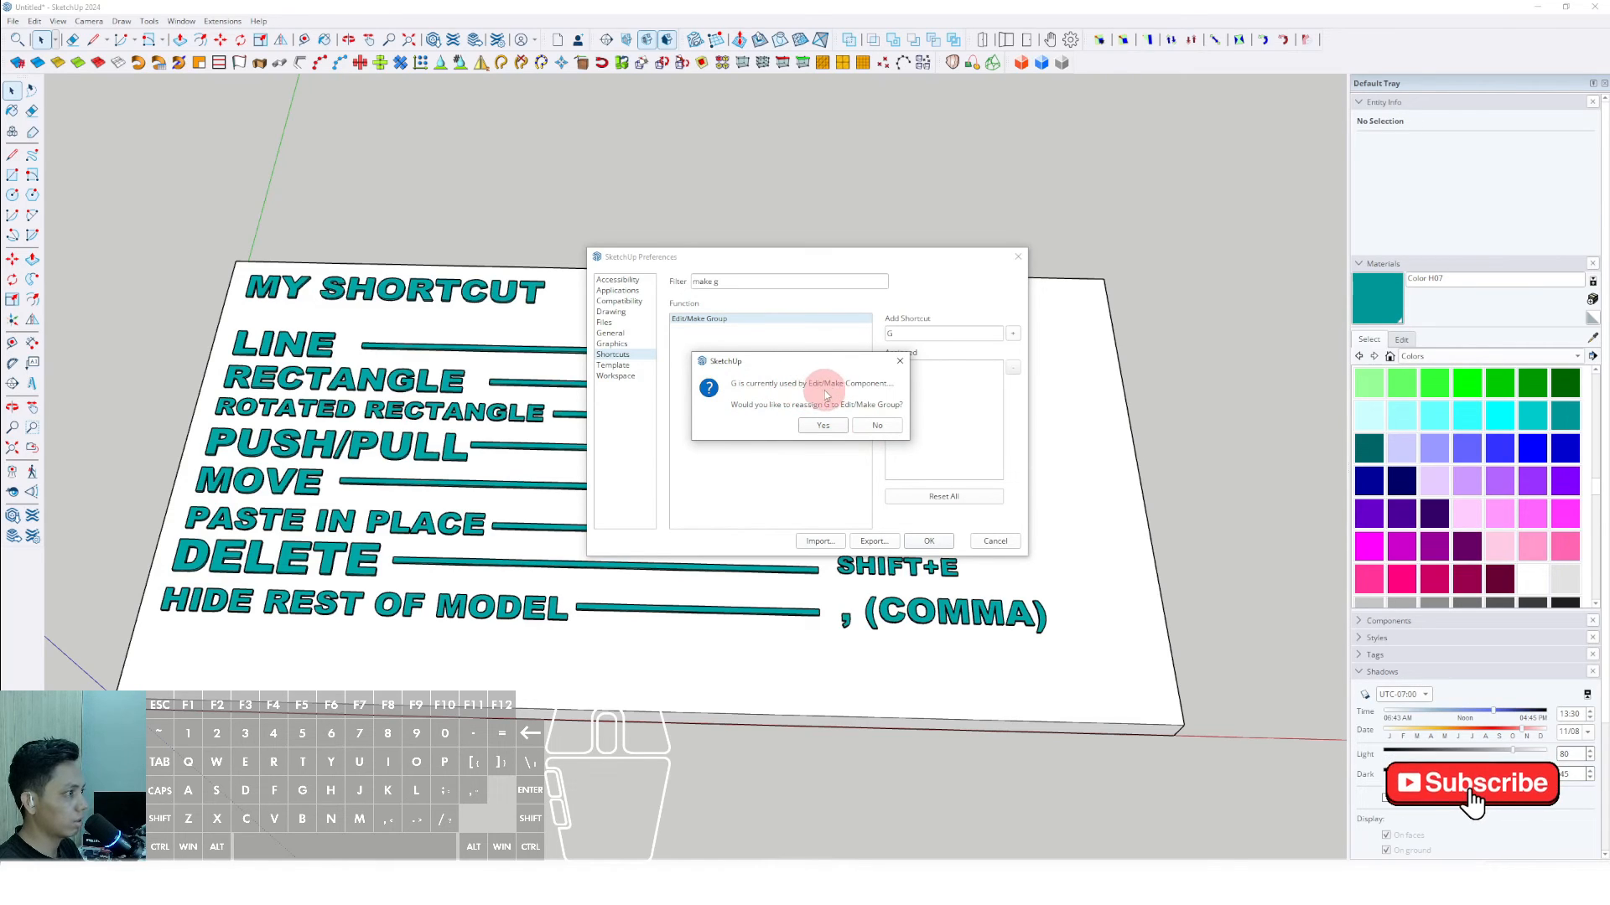
pyautogui.click(875, 425)
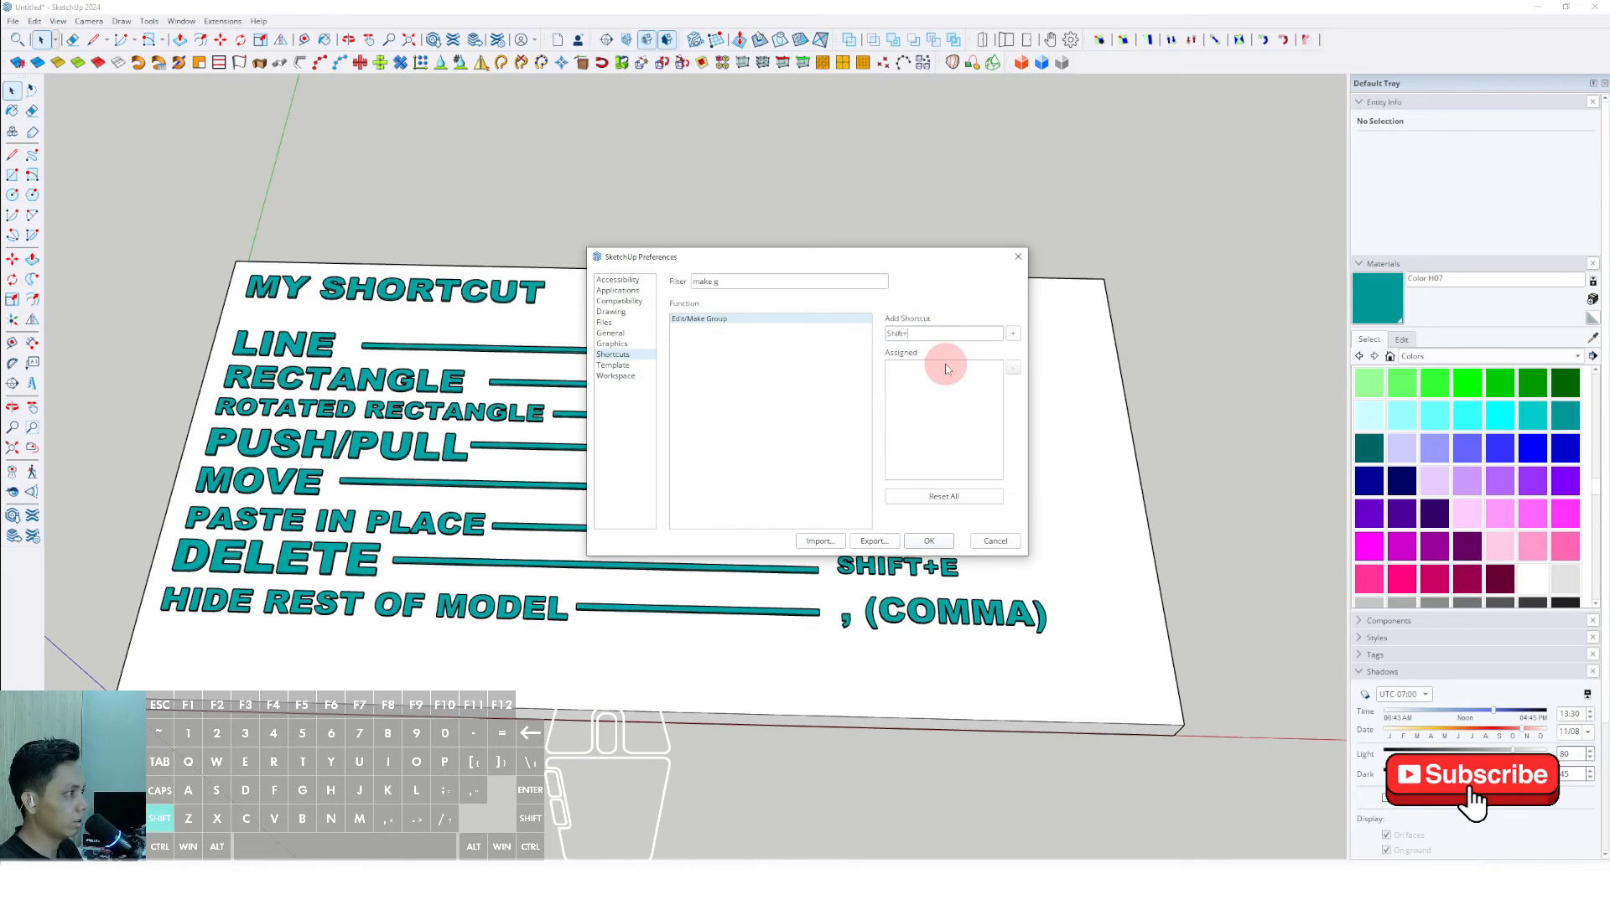
pyautogui.hotkey('shift', 'g')
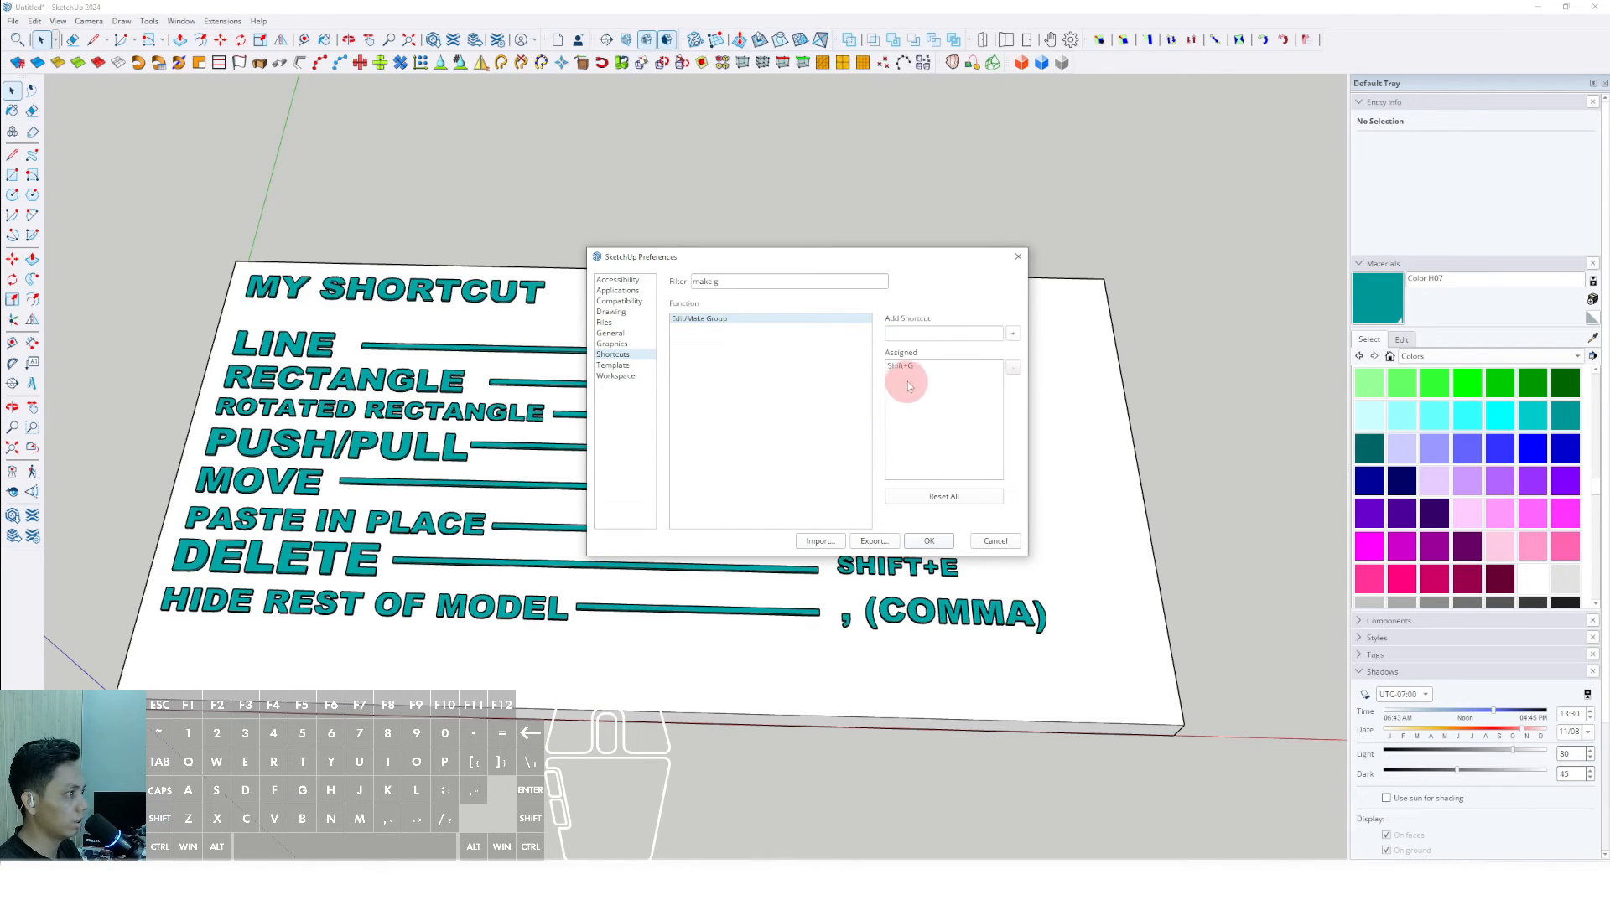
pyautogui.click(929, 541)
# - Place 3D text reading "MAKE GROUP", Arial Black, 254 mm high, extruded 25 mm, below the HIDE REST OF MODEL text
pyautogui.scroll(-2, 302, 575)
pyautogui.moveTo(159, 426); pyautogui.dragTo(69, 362)
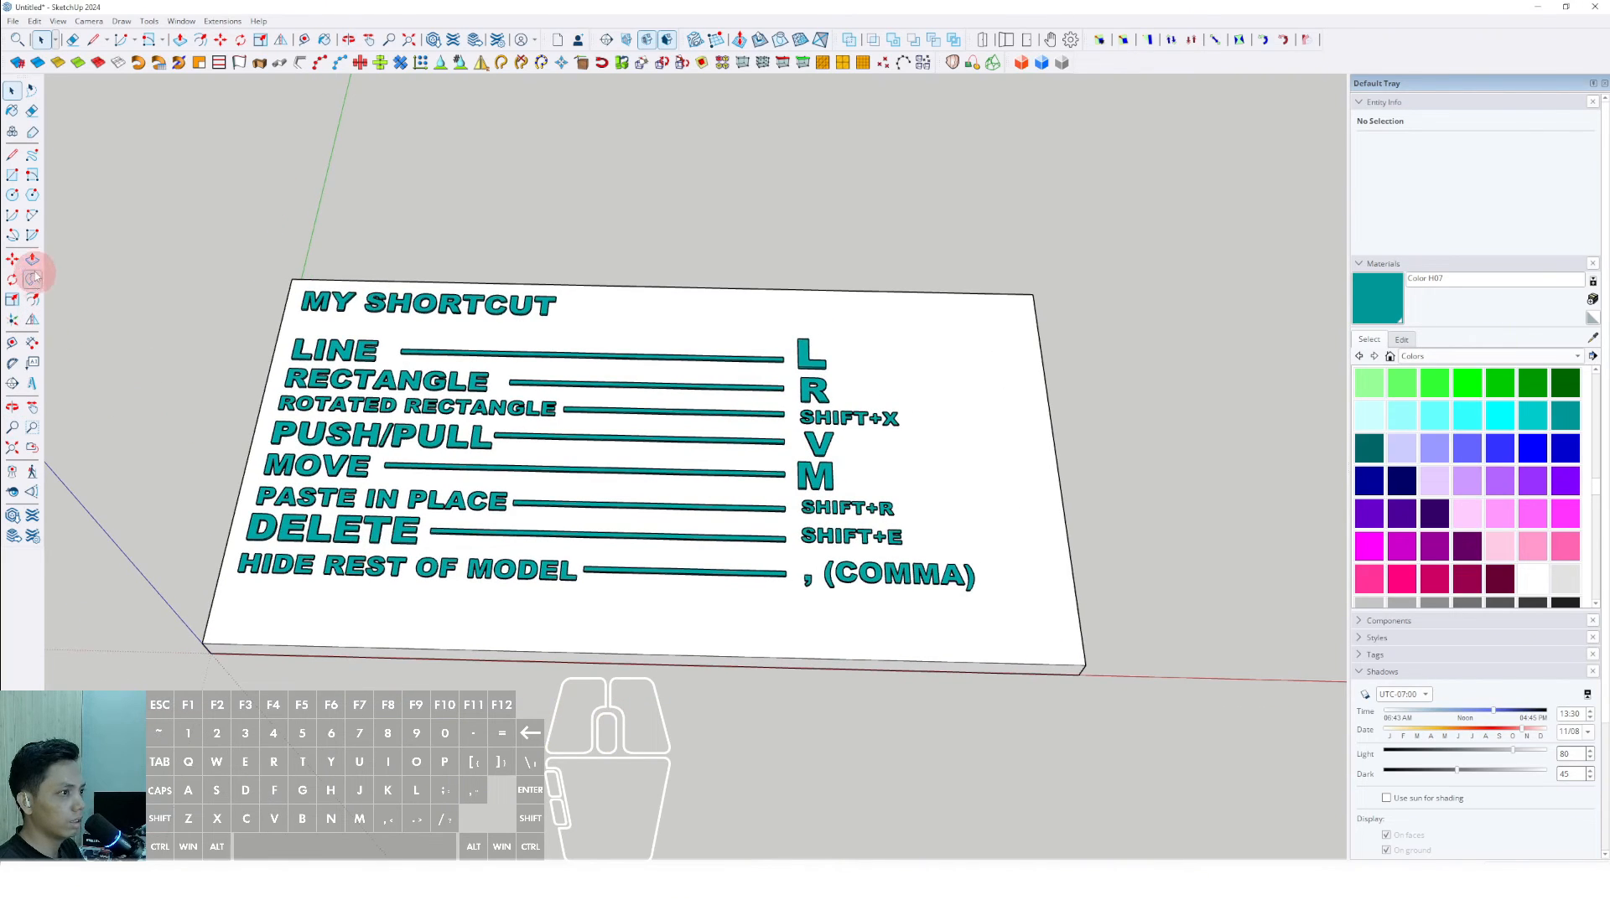
pyautogui.click(33, 384)
pyautogui.click(772, 327)
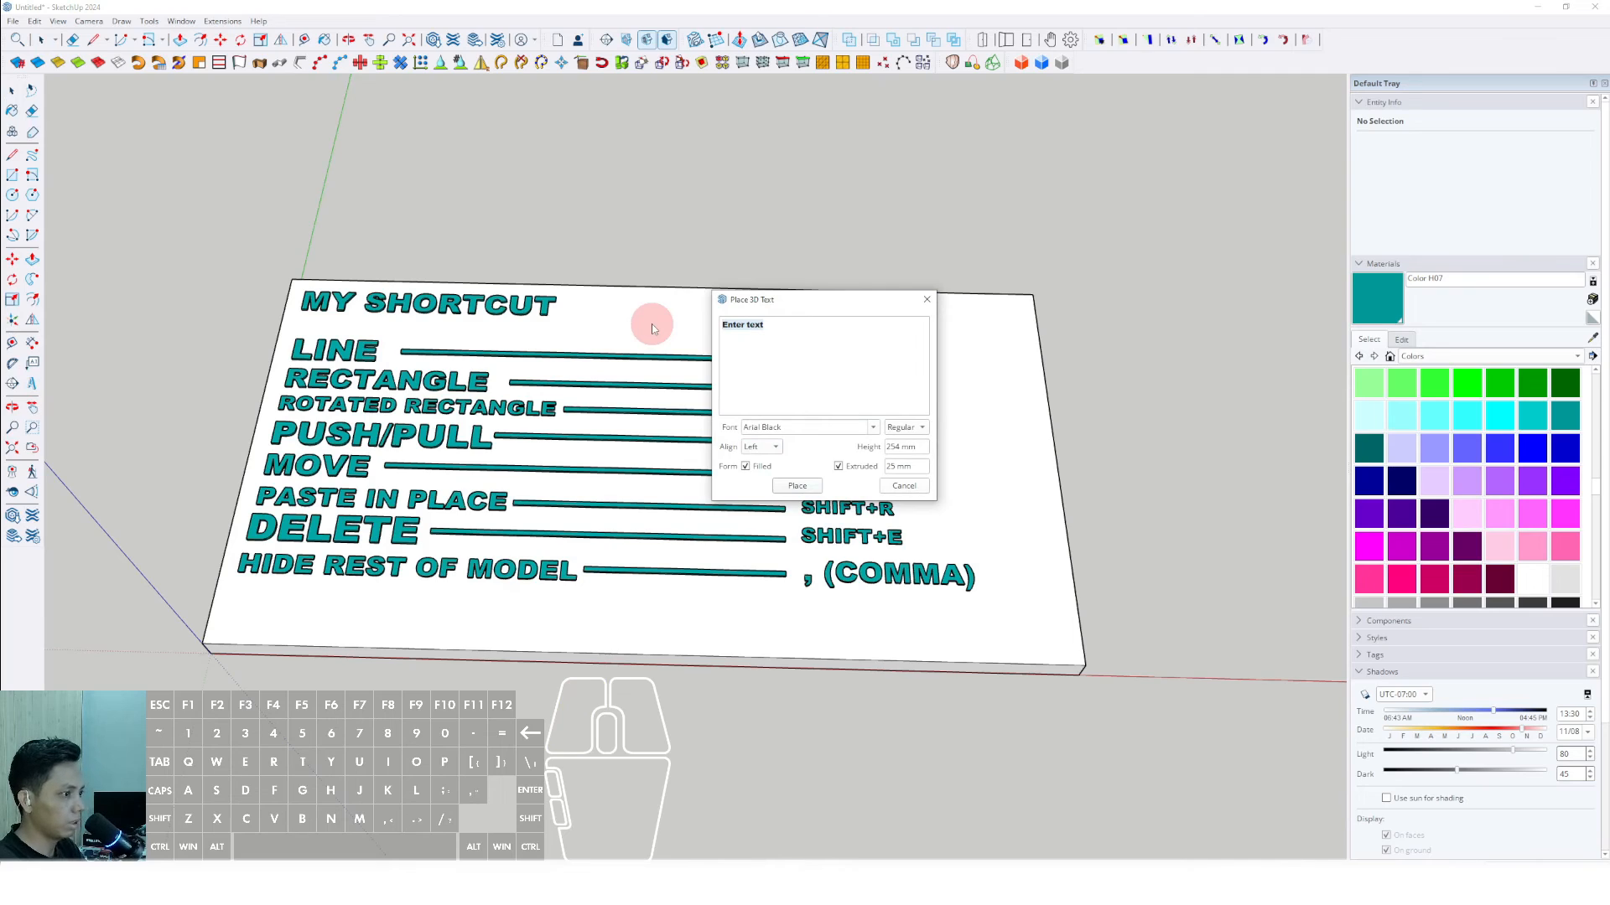
pyautogui.press('capslock')
pyautogui.write('MAKE GROU')
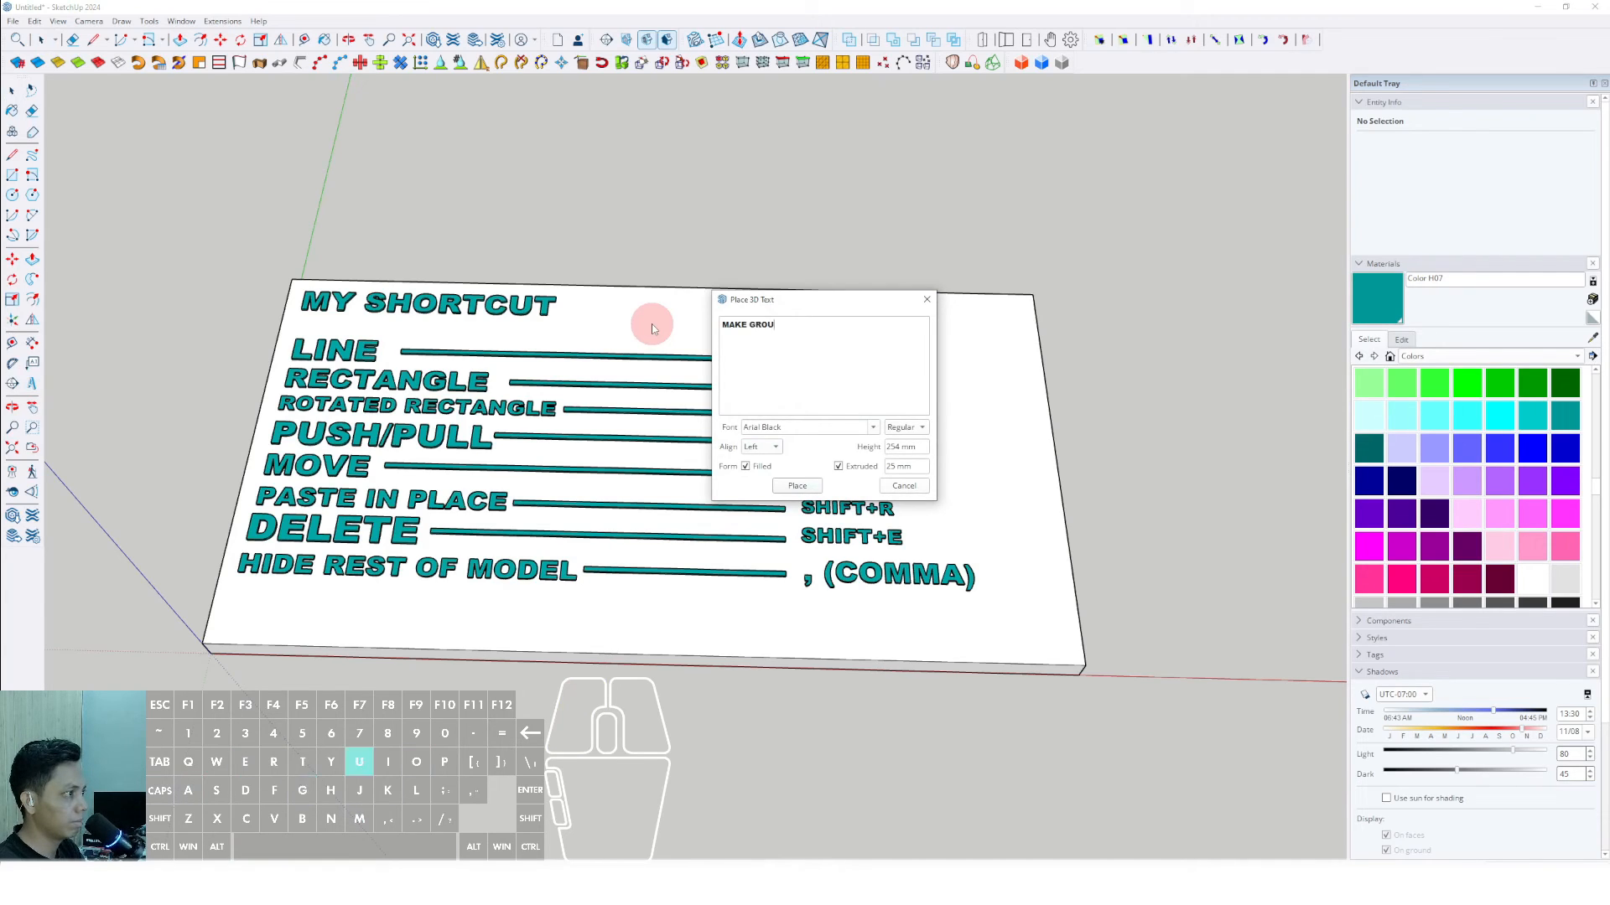
pyautogui.write('P')
pyautogui.click(797, 486)
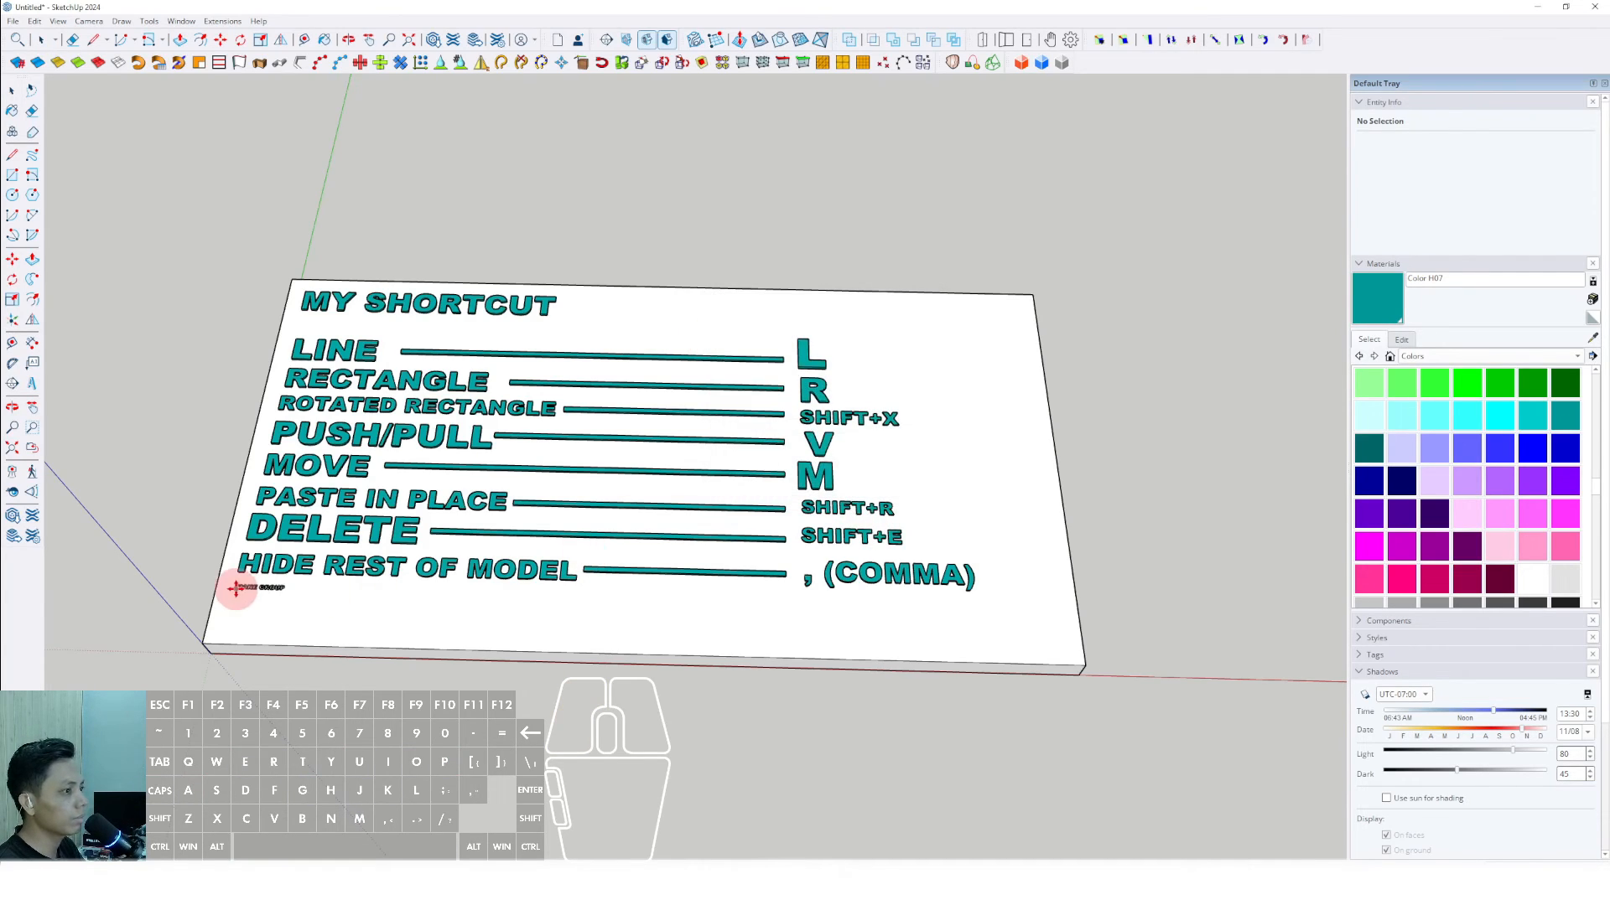
pyautogui.click(270, 602)
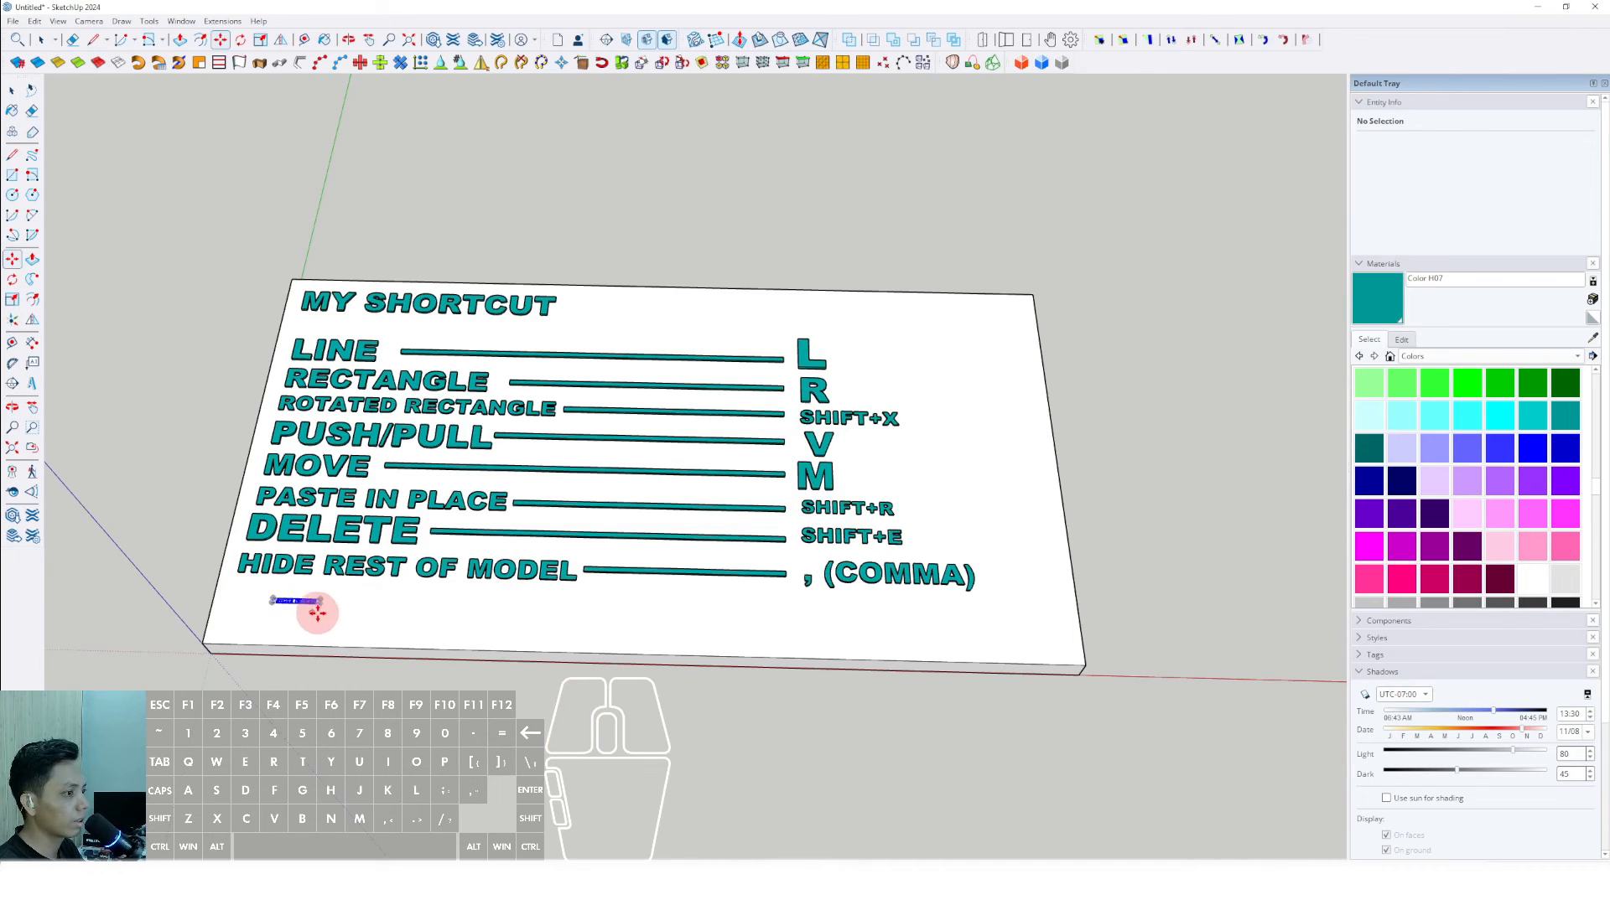
# - Scale the MAKE GROUP text up to match the row lettering above and paint it Color H07
pyautogui.press('s')
pyautogui.moveTo(325, 608); pyautogui.dragTo(509, 600)
pyautogui.press('space')
pyautogui.scroll(4, 553, 625)
pyautogui.press('m')
pyautogui.press('space')
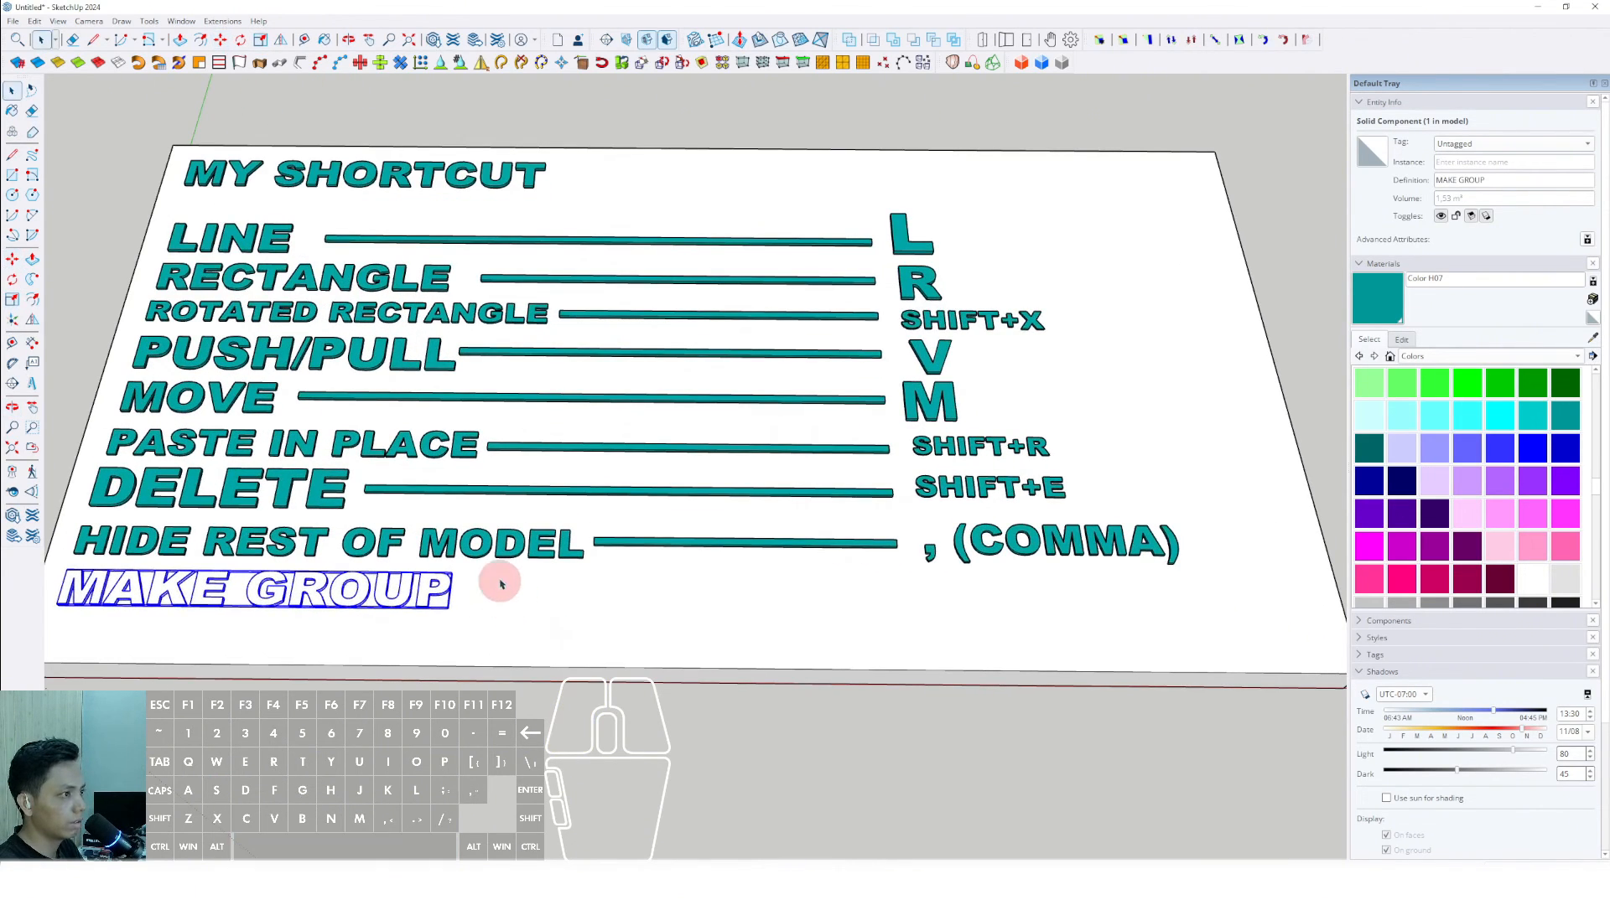
pyautogui.click(434, 581)
pyautogui.press('space')
# - Extend the slab's front face outward with Push/Pull to make room for more rows below MAKE GROUP
pyautogui.scroll(-2, 545, 570)
pyautogui.tripleClick(586, 625)
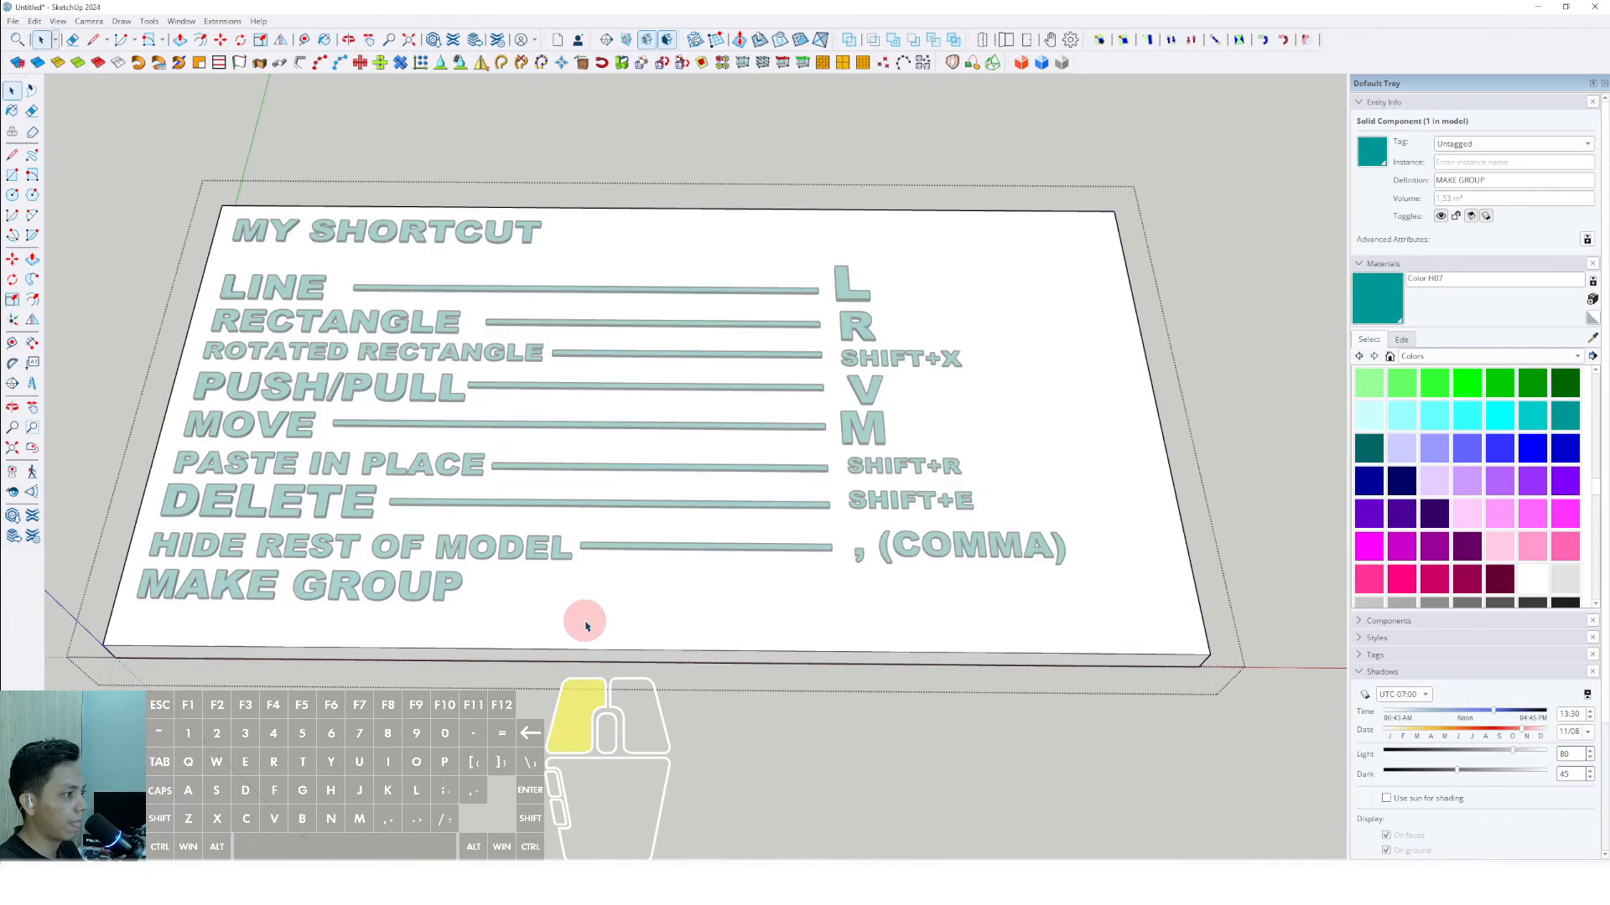
pyautogui.scroll(1, 592, 654)
pyautogui.click(593, 658)
pyautogui.scroll(-3, 593, 650)
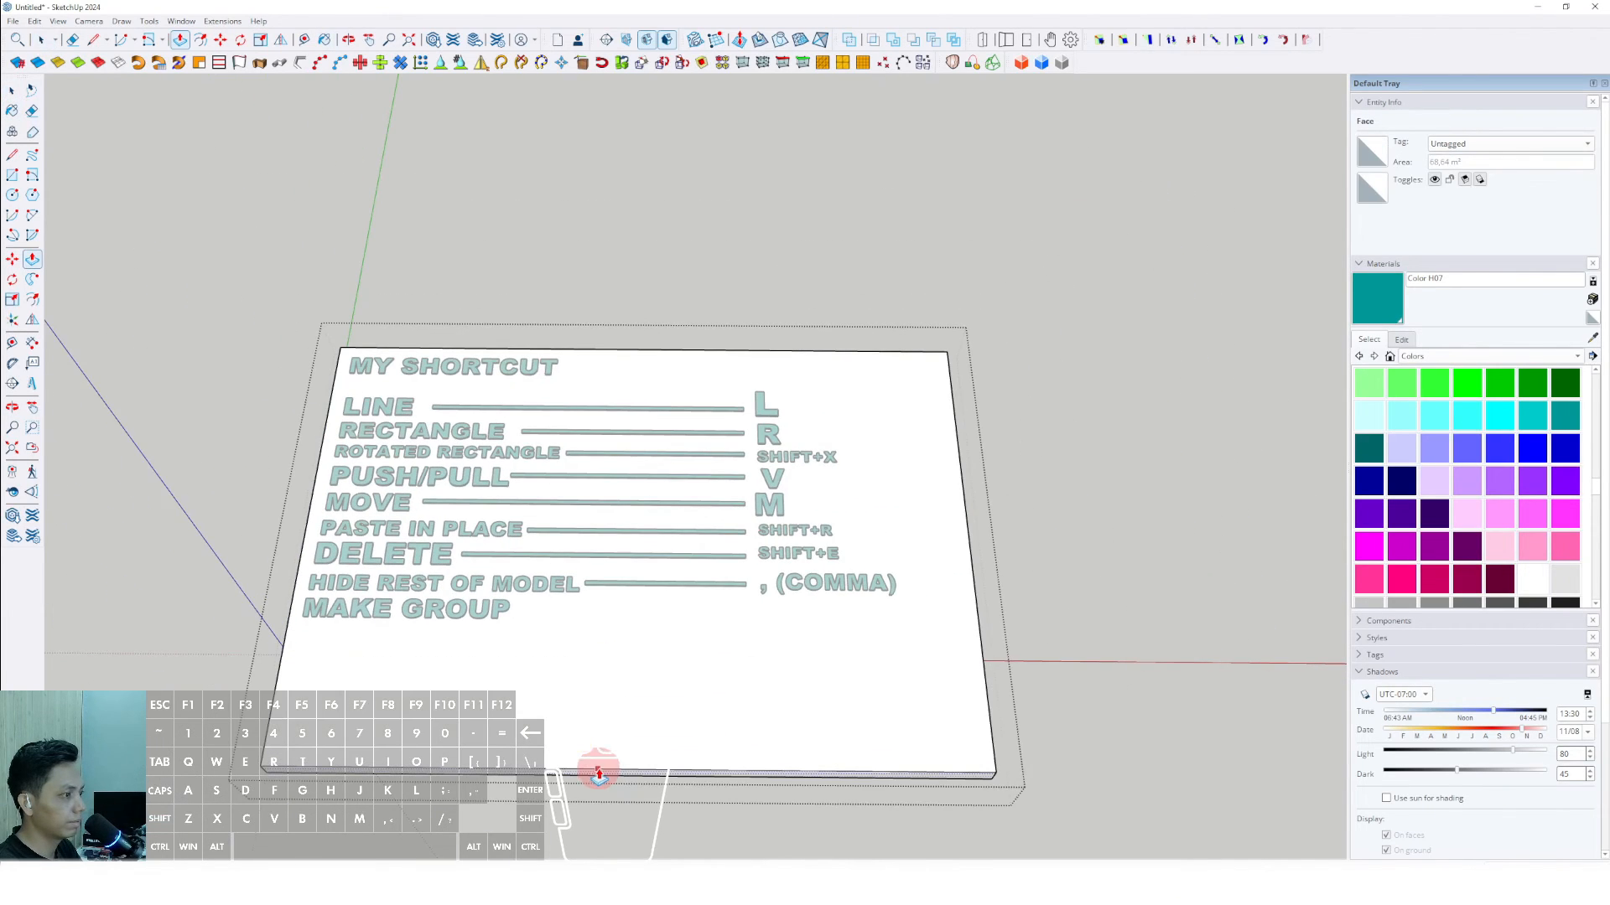
pyautogui.scroll(3, 603, 586)
# - Copy the HIDE REST OF MODEL bar down and position the copy just after the MAKE GROUP text
pyautogui.press('m')
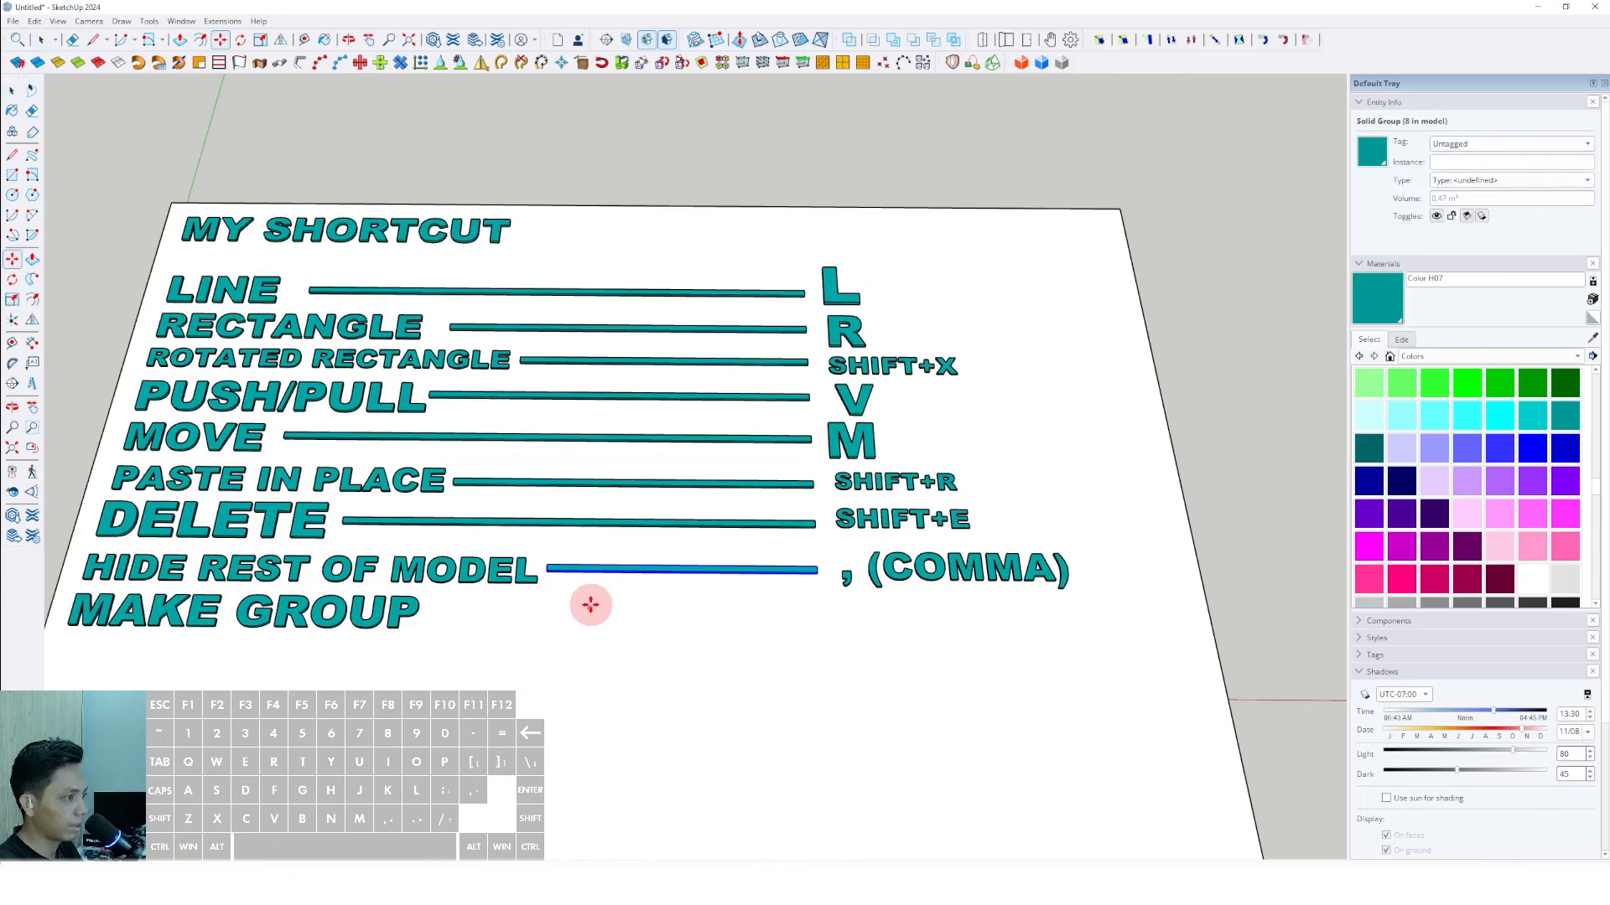
pyautogui.press('ctrl')
pyautogui.click(579, 590)
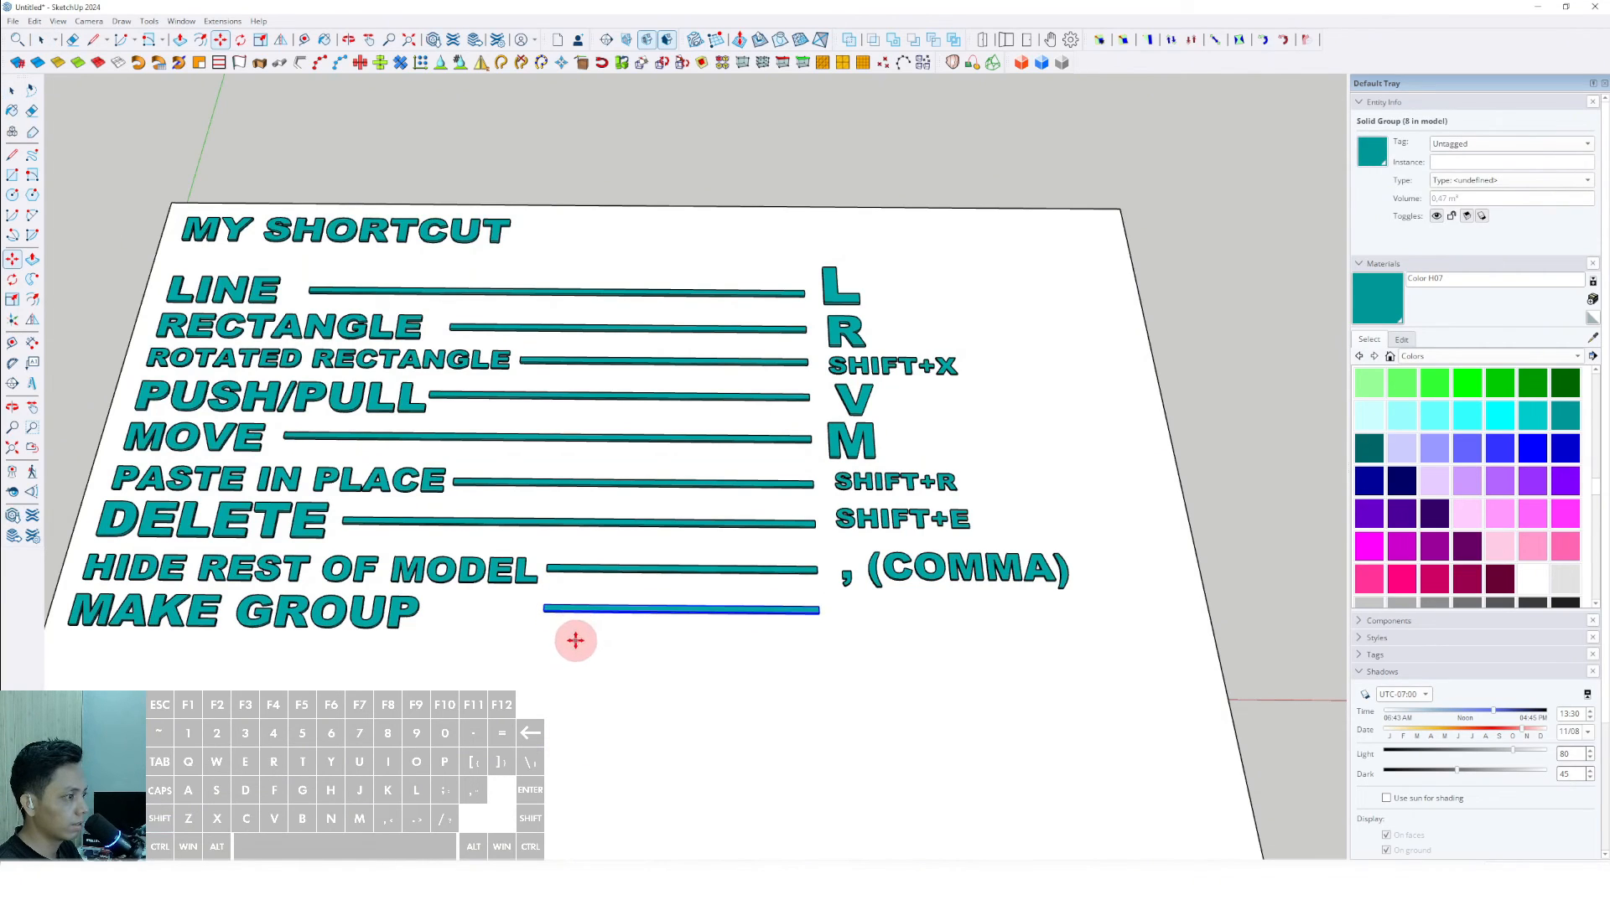
pyautogui.click(576, 640)
pyautogui.press('shift')
pyautogui.press('space')
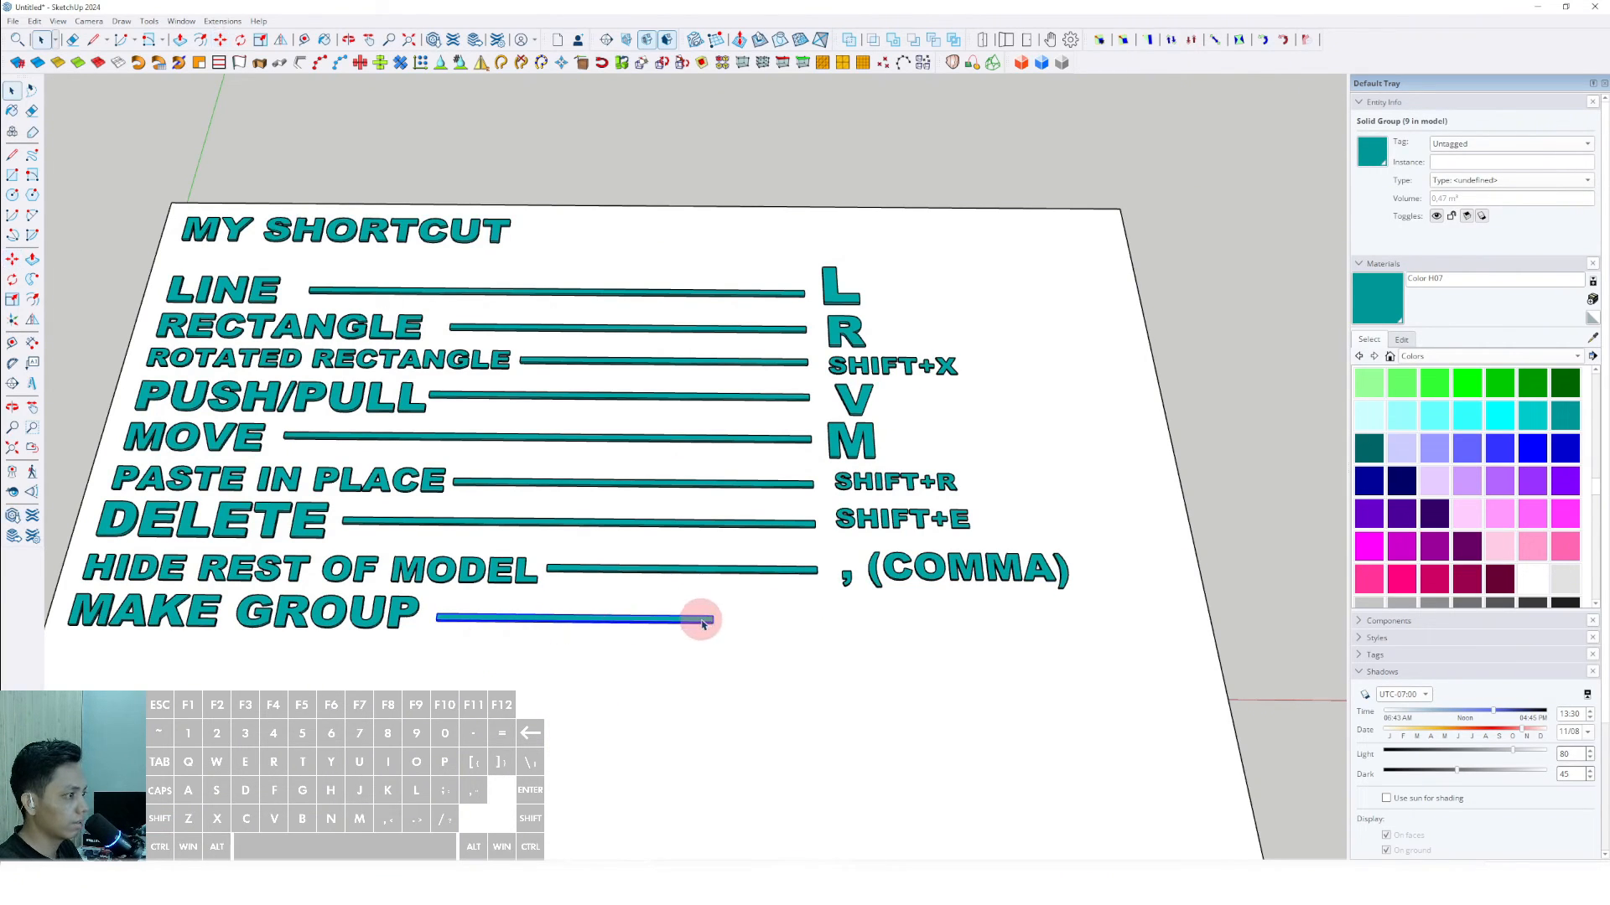
# - Lengthen the MAKE GROUP bar with Push/Pull so its end lines up with the bars above
pyautogui.doubleClick(702, 620)
pyautogui.press('v')
pyautogui.click(712, 621)
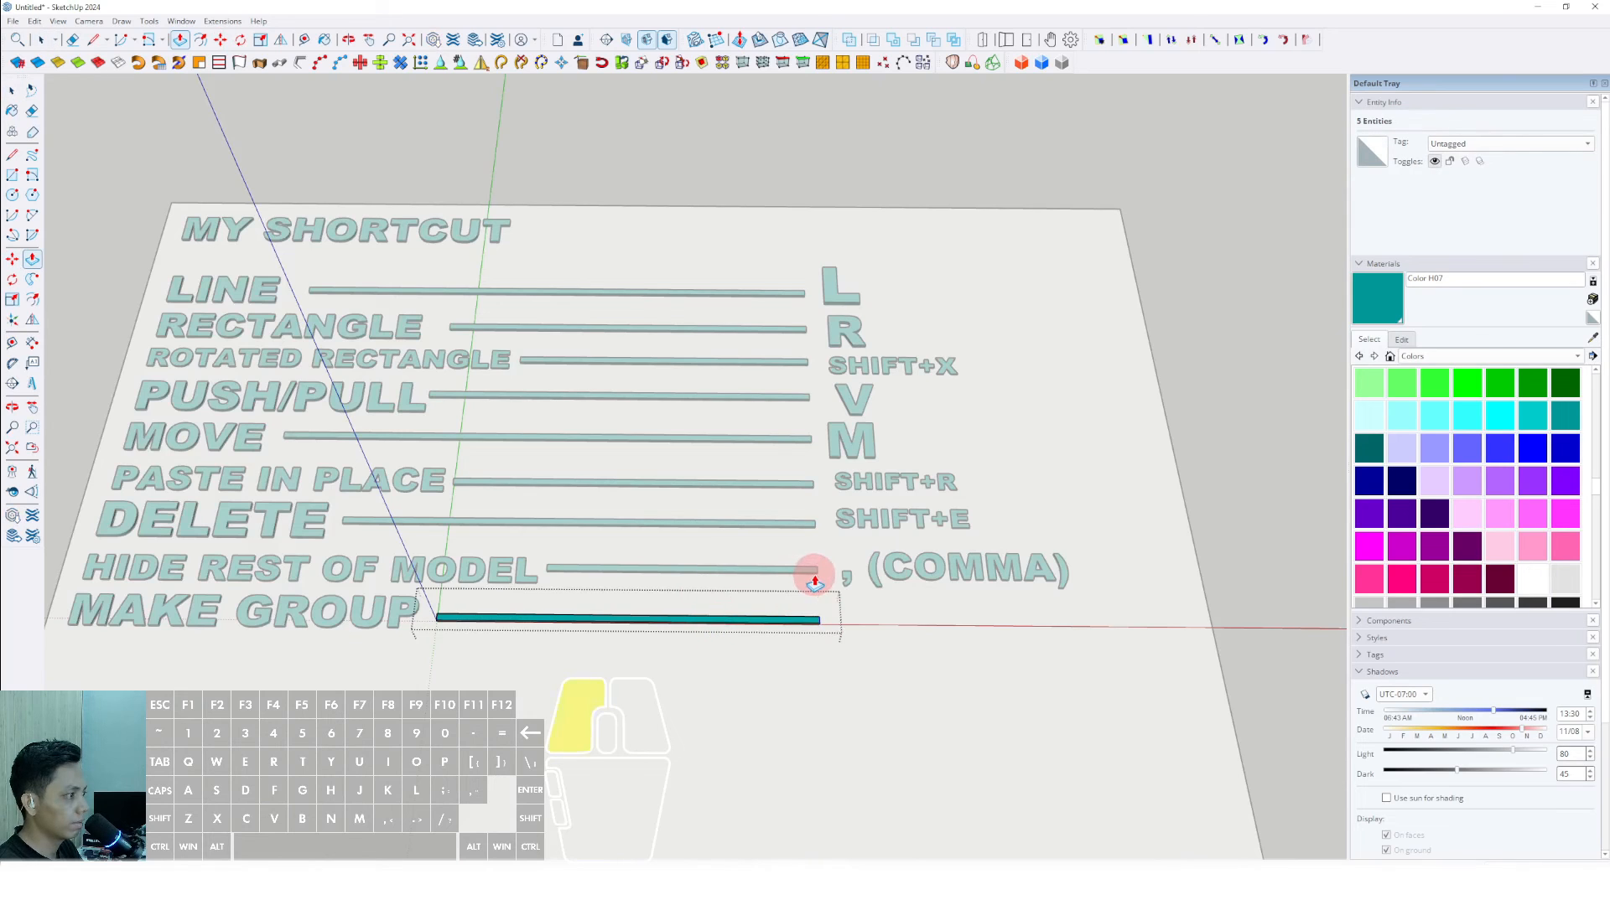
pyautogui.press('space')
pyautogui.click(1240, 419)
pyautogui.moveTo(804, 595)
pyautogui.mouseDown(button='middle')
pyautogui.moveTo(772, 595)
pyautogui.moveTo(787, 619)
pyautogui.mouseUp(button='middle')
pyautogui.scroll(-2, 780, 599)
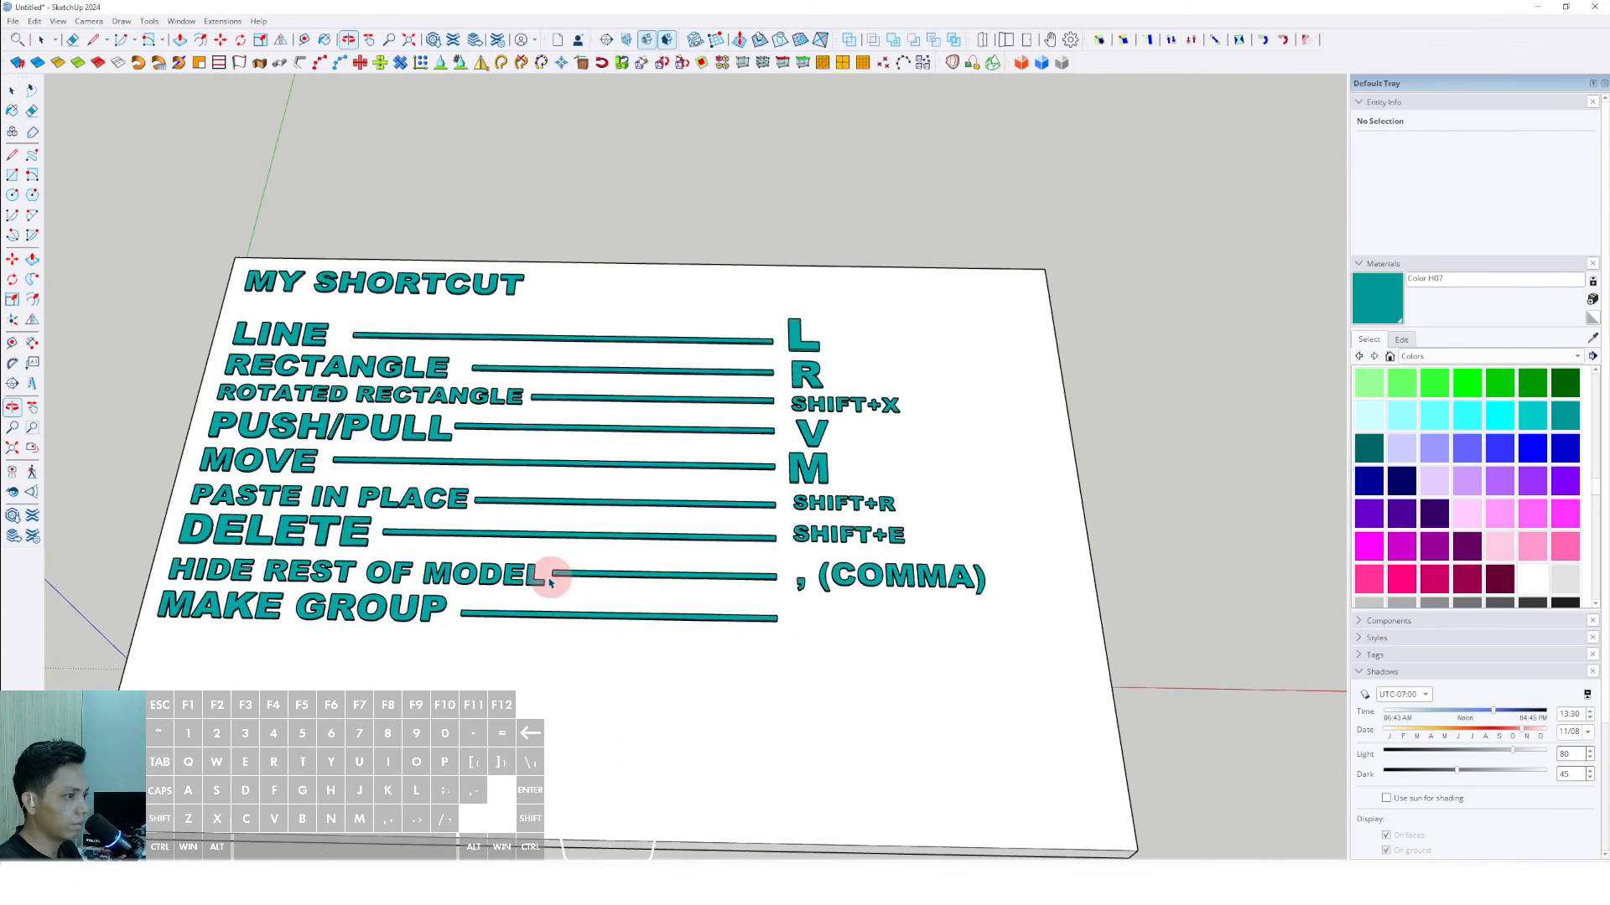
# - Place 3D text reading "SHIFT+G", Arial Black, 254 mm high, extruded 25 mm, past the end of the MAKE GROUP bar
pyautogui.click(38, 385)
pyautogui.click(849, 355)
pyautogui.moveTo(766, 327); pyautogui.dragTo(653, 329)
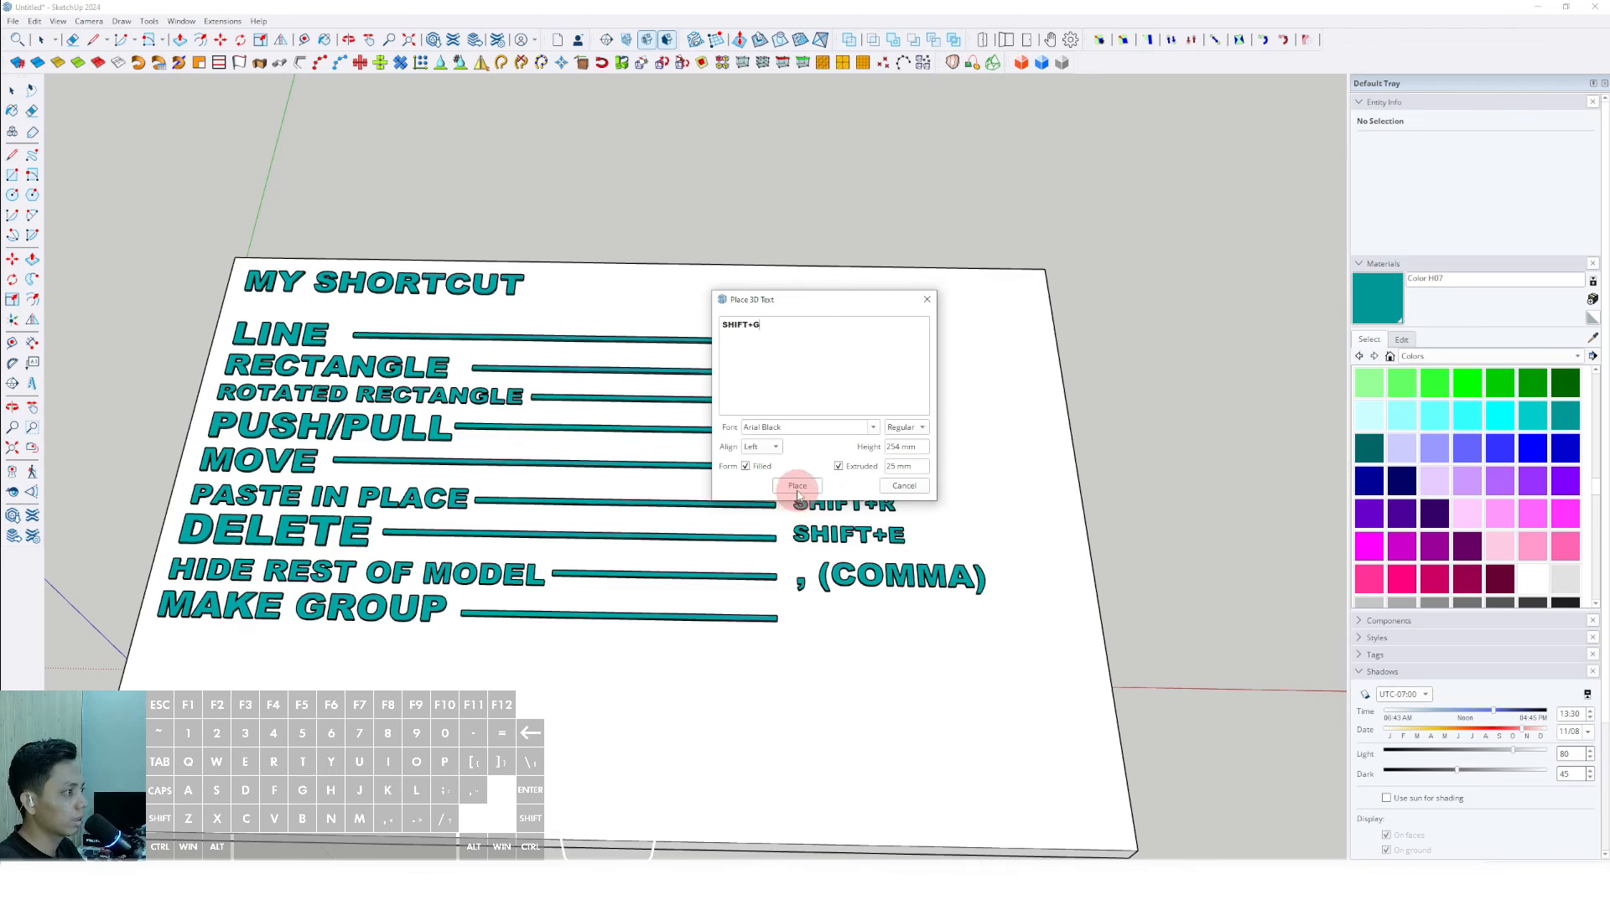
pyautogui.click(797, 488)
pyautogui.click(800, 609)
# - Scale the SHIFT+G text up to match the other shortcut labels and paint it Color H07
pyautogui.scroll(1, 843, 622)
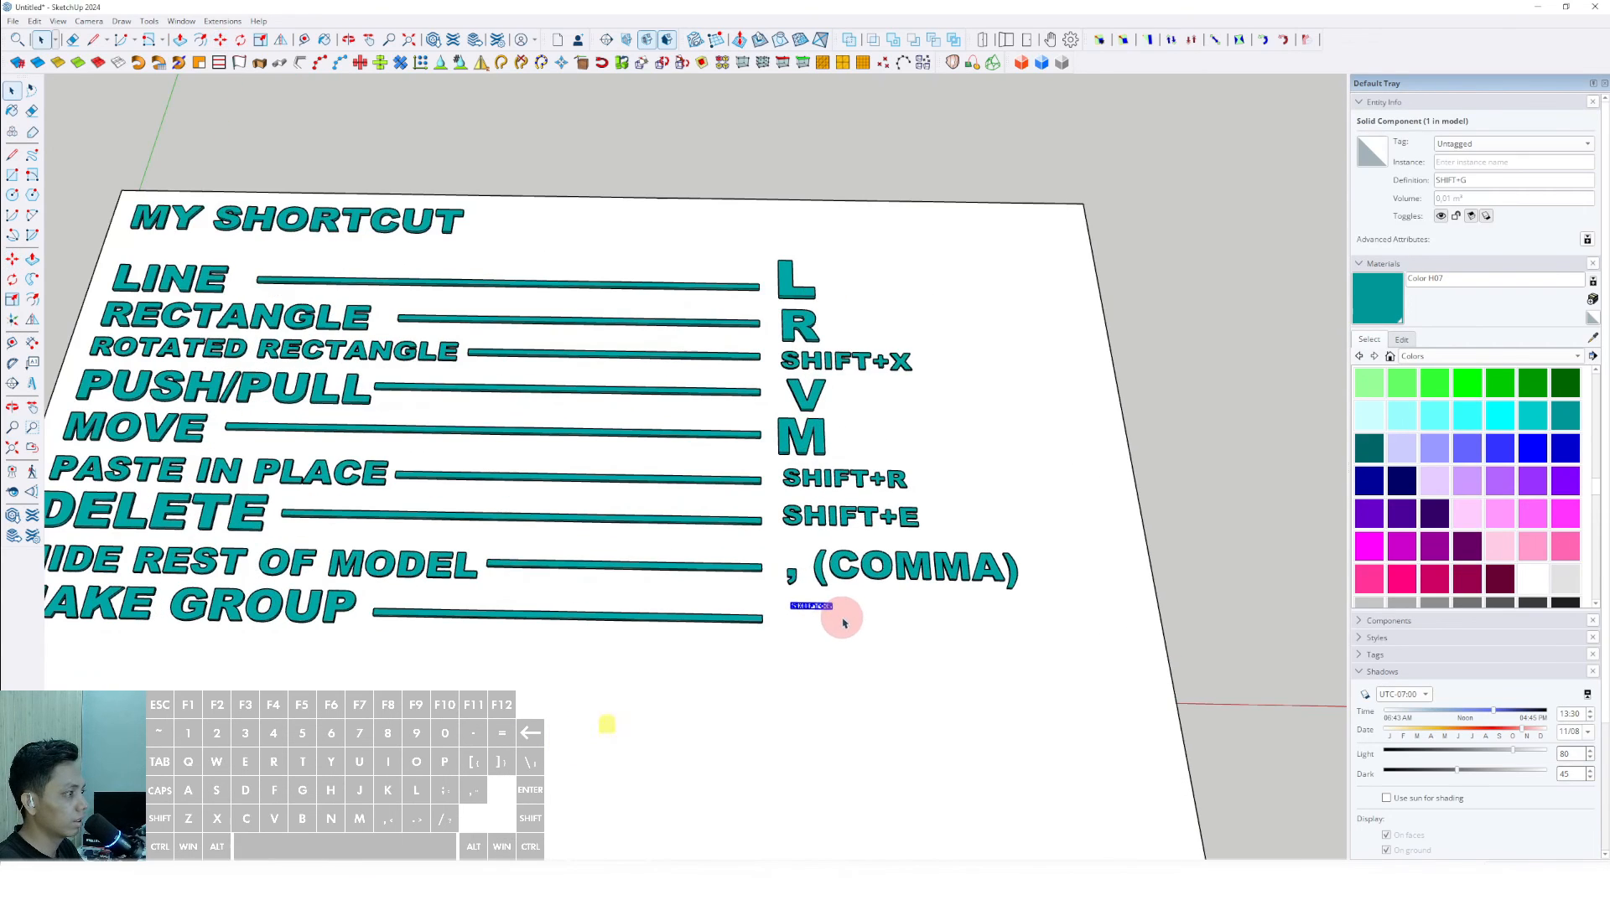
pyautogui.moveTo(834, 614); pyautogui.dragTo(951, 639)
pyautogui.press('space')
pyautogui.scroll(1, 889, 614)
pyautogui.press('b')
pyautogui.click(889, 609)
pyautogui.press('space')
pyautogui.scroll(-4, 889, 605)
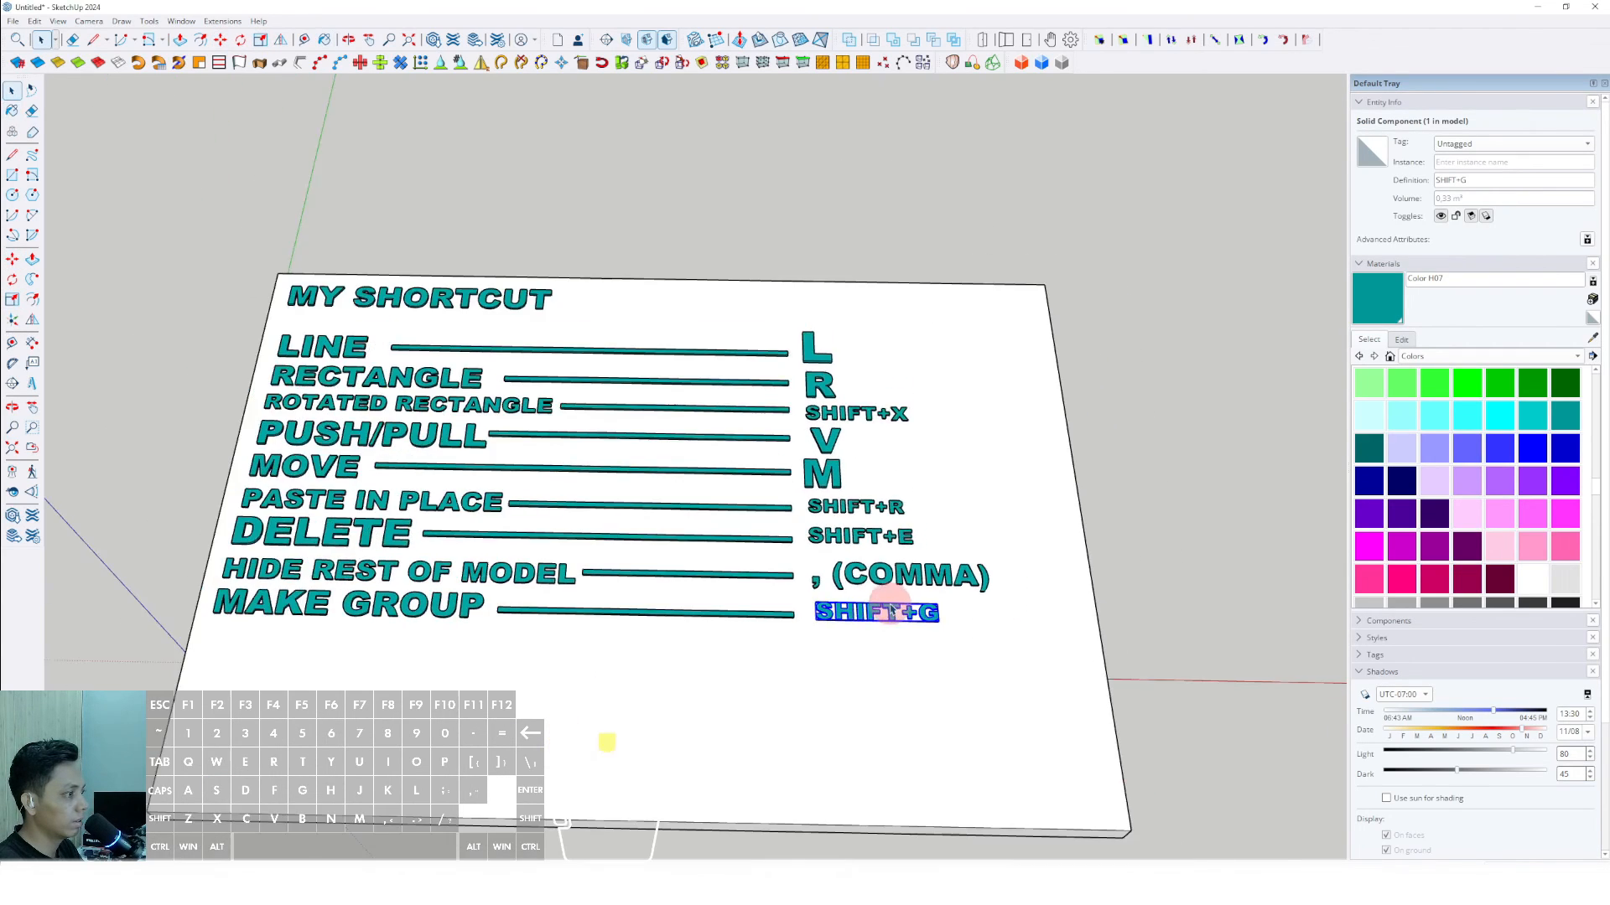
pyautogui.scroll(3, 497, 595)
# - Place 3D text reading "MAKE COMPONENT", Arial Black, 254 mm high, extruded 25 mm, below the MAKE GROUP text
pyautogui.click(137, 348)
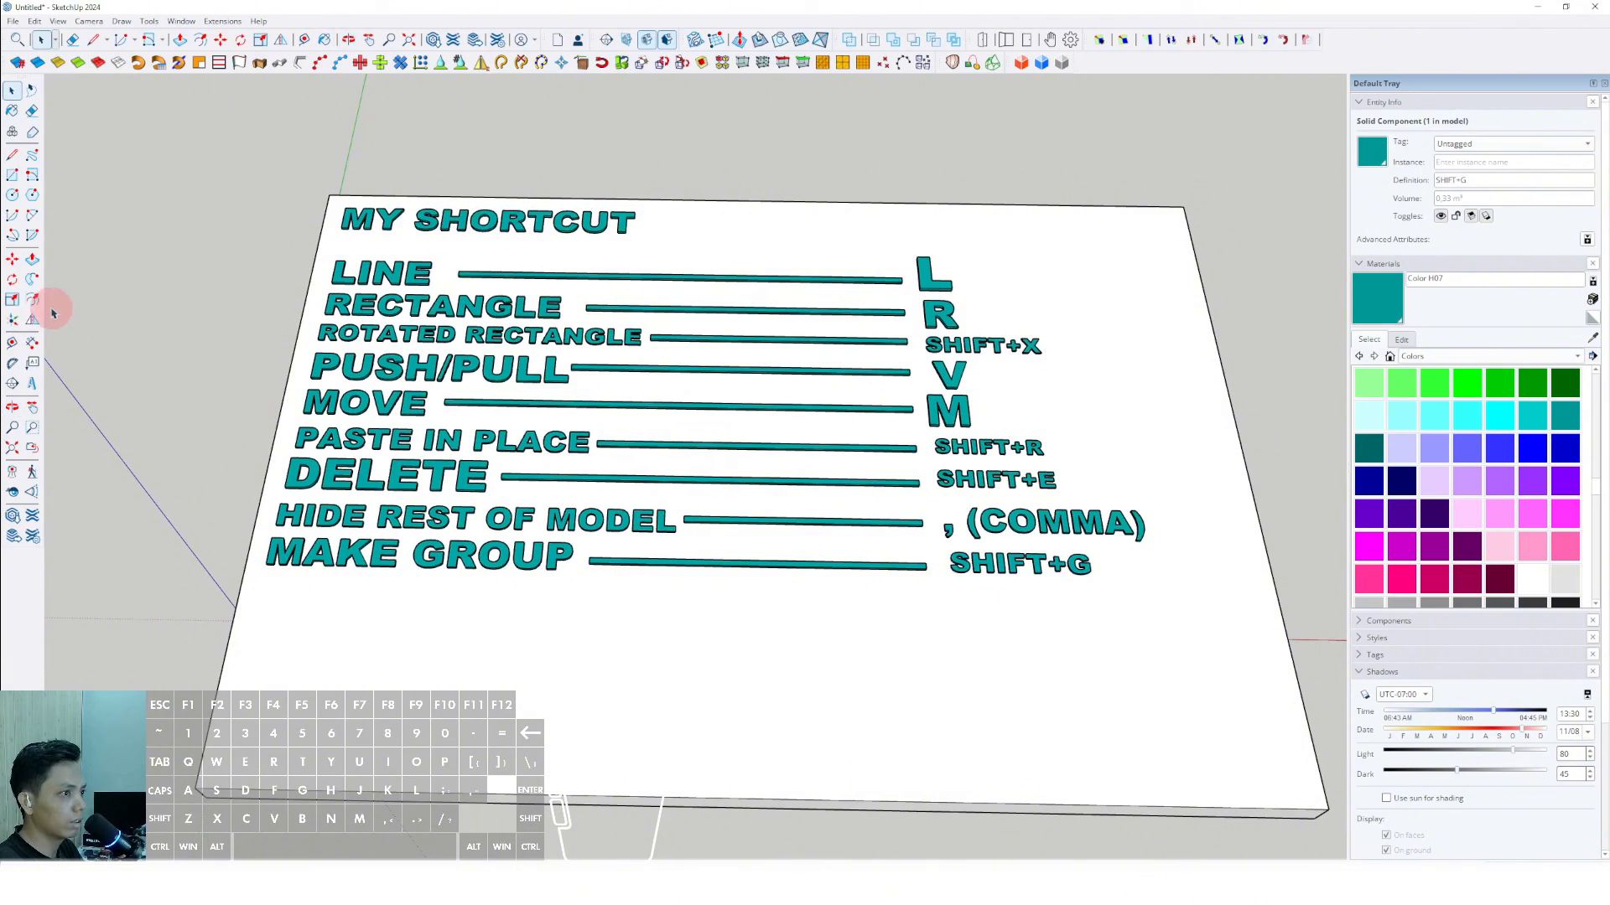
pyautogui.click(32, 383)
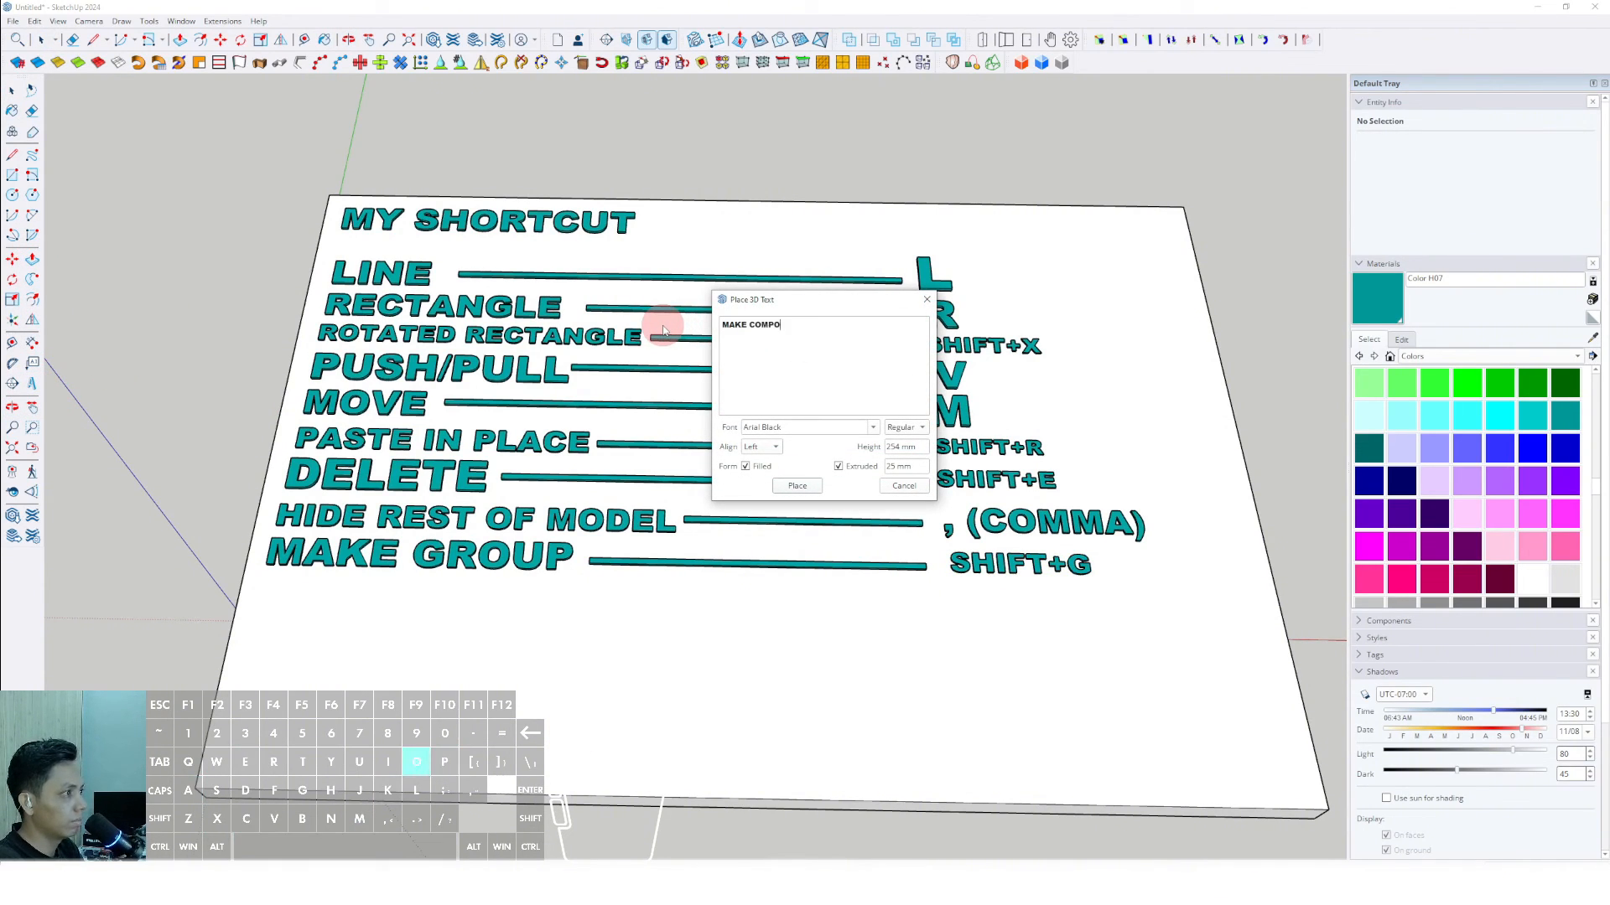
pyautogui.click(799, 486)
pyautogui.click(347, 593)
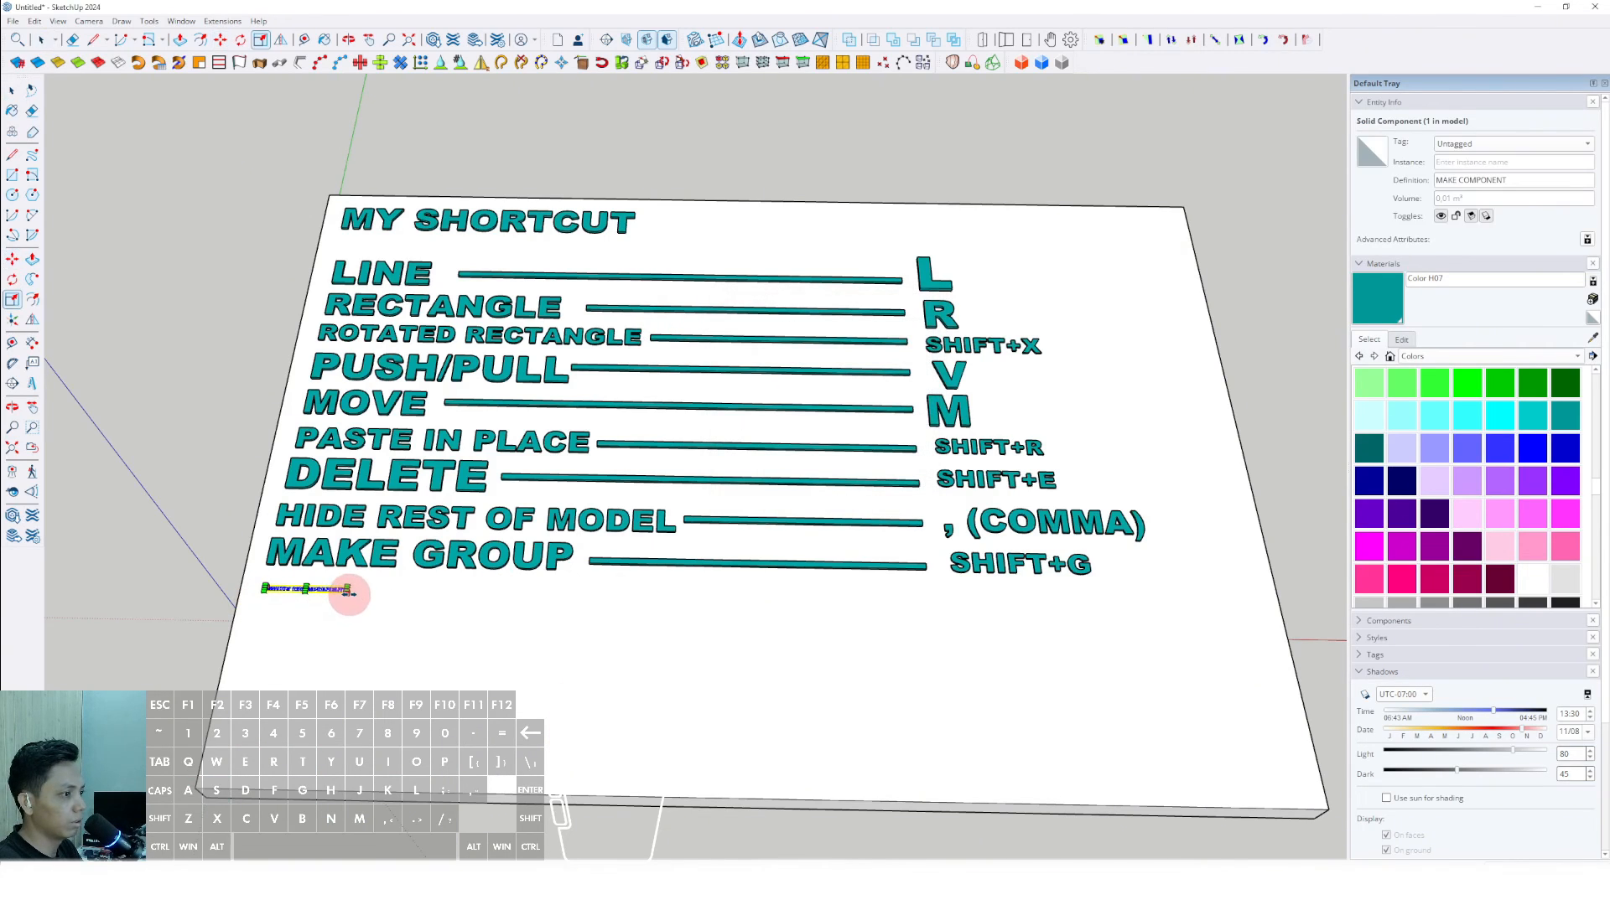
# - Scale the MAKE COMPONENT text up to row size and paint it Color H07
pyautogui.moveTo(349, 594); pyautogui.dragTo(586, 645)
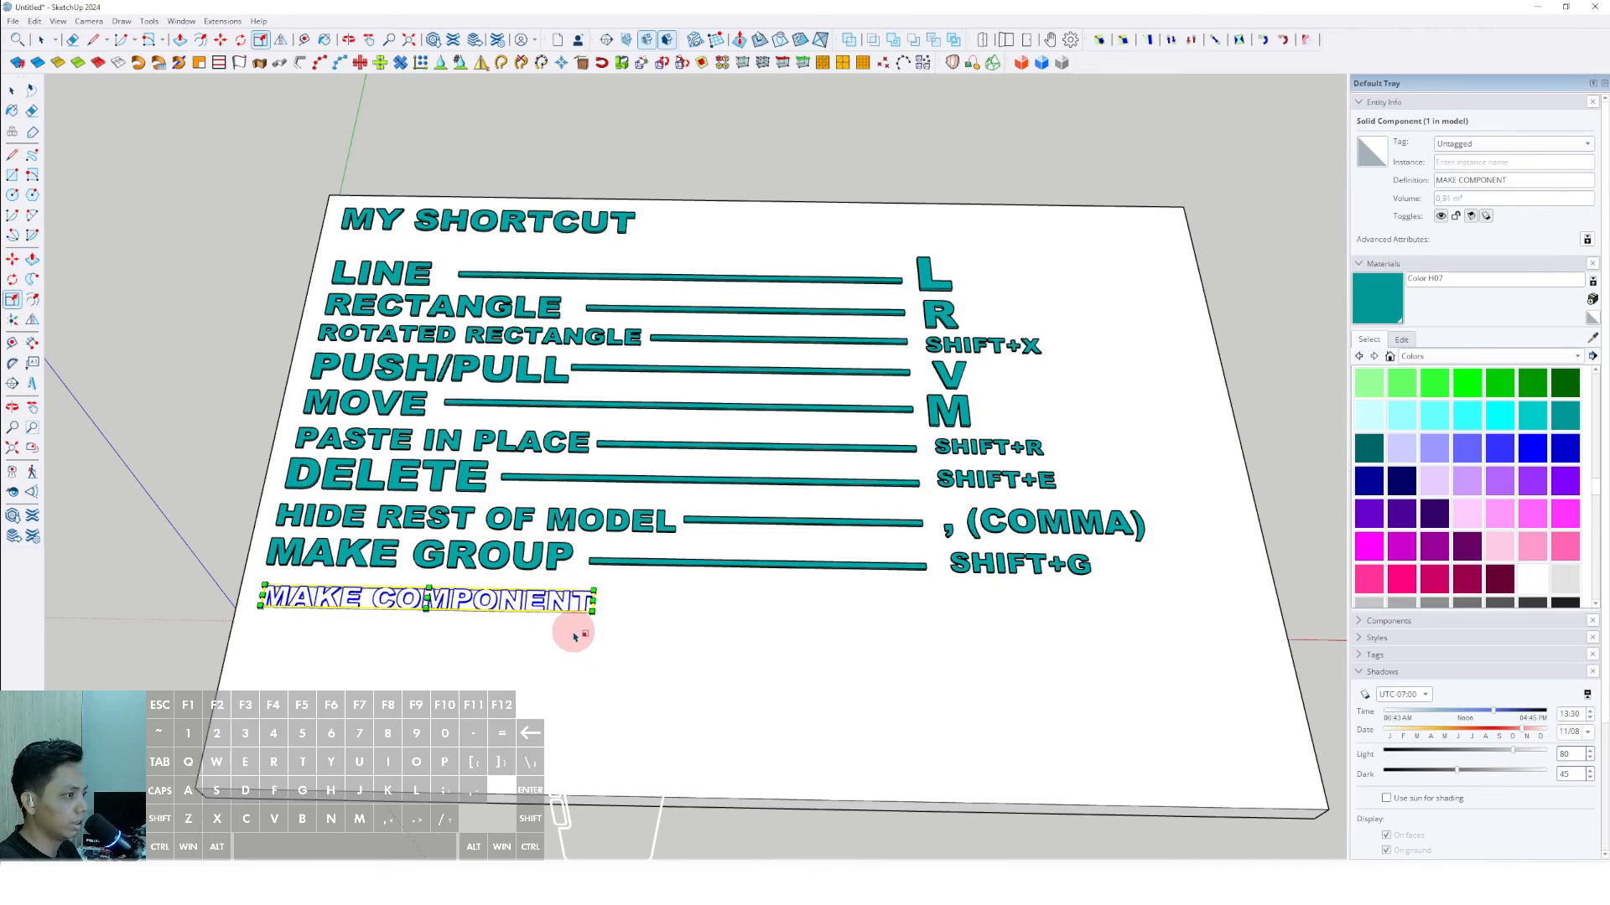
pyautogui.press('space')
pyautogui.press('b')
pyautogui.click(513, 599)
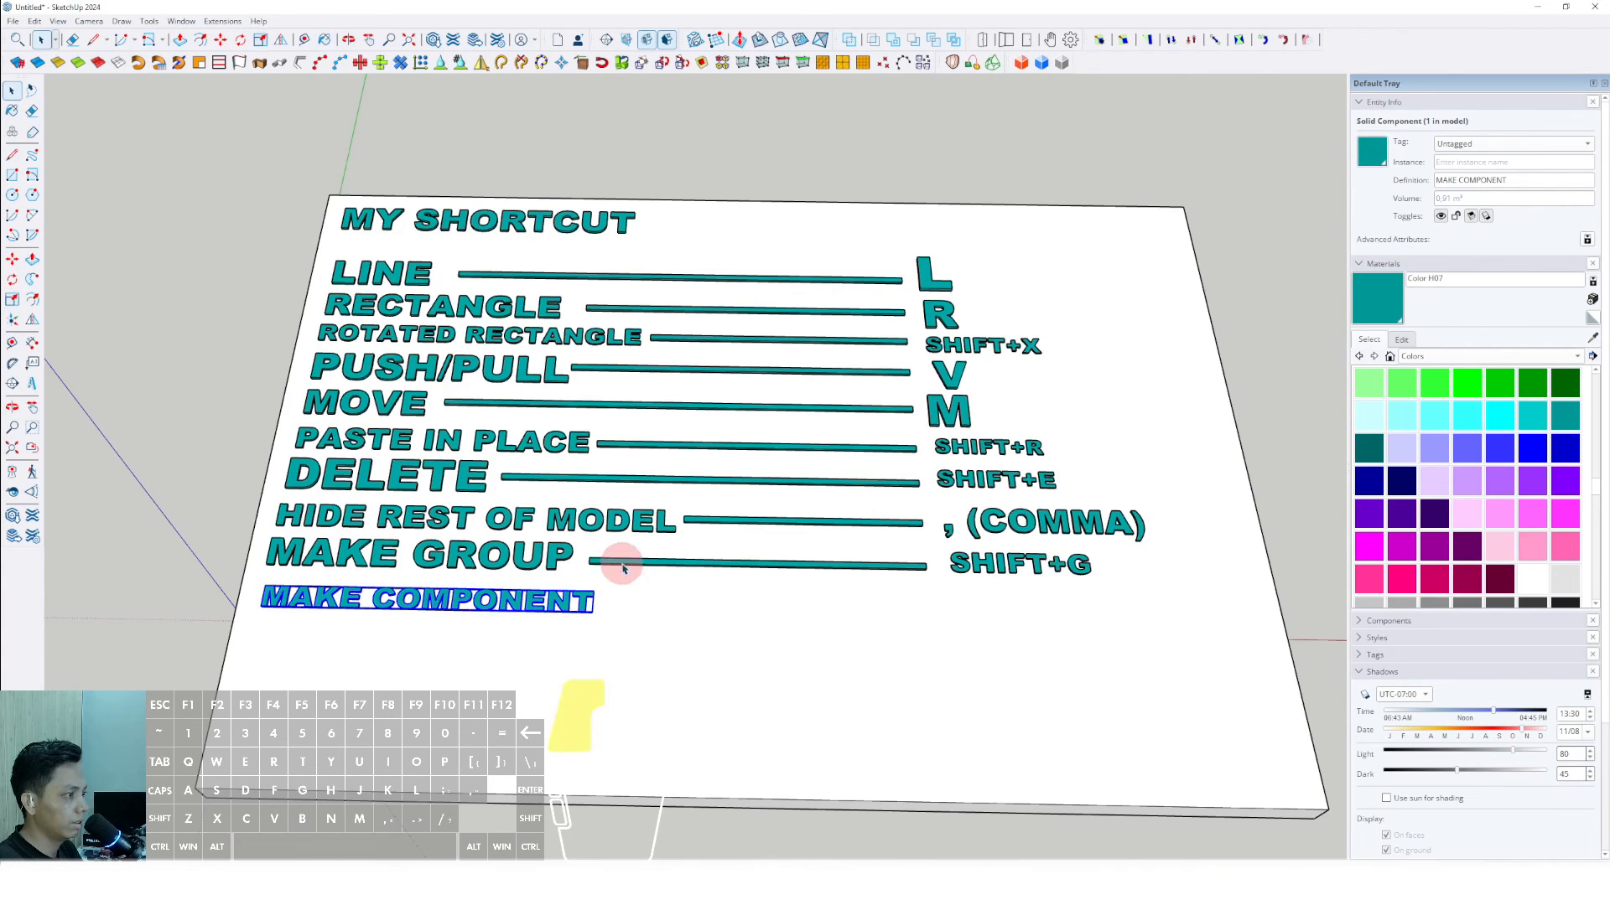
# - Copy the MAKE GROUP bar down and position the copy just after the MAKE COMPONENT text
pyautogui.click(622, 564)
pyautogui.scroll(2, 657, 590)
pyautogui.press('m')
pyautogui.press('ctrl')
pyautogui.click(650, 586)
pyautogui.keyDown('shift'); pyautogui.click(648, 624); pyautogui.keyUp('shift')
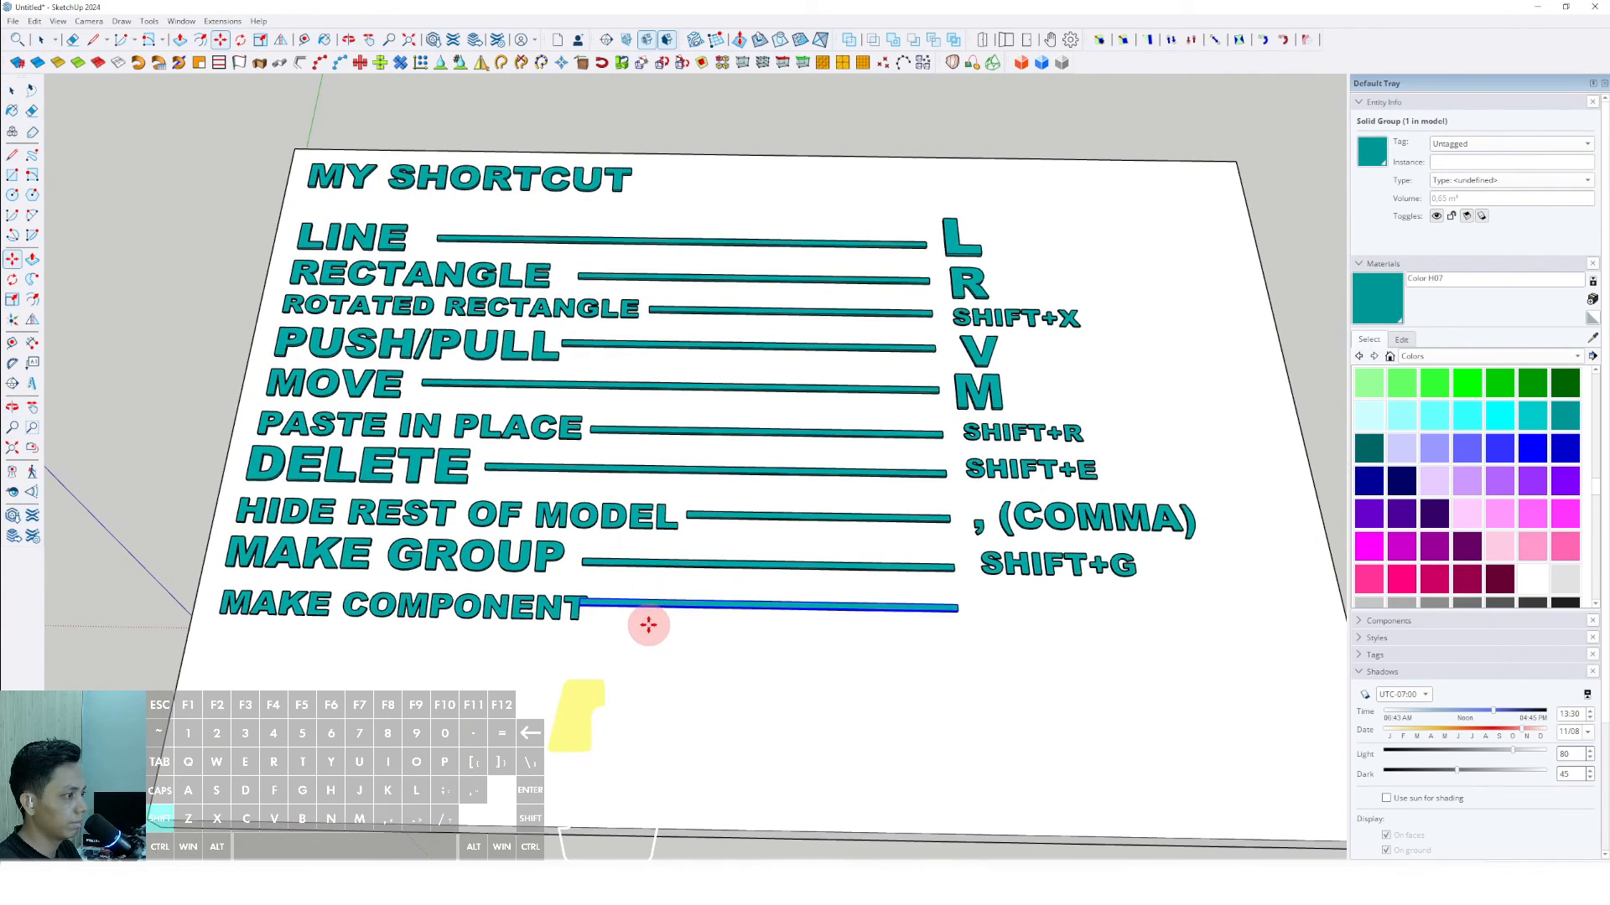
pyautogui.scroll(2, 972, 611)
# - Shorten the MAKE COMPONENT bar with Push/Pull and adjust its position so its end lines up with the bars above
pyautogui.press('space')
pyautogui.doubleClick(961, 615)
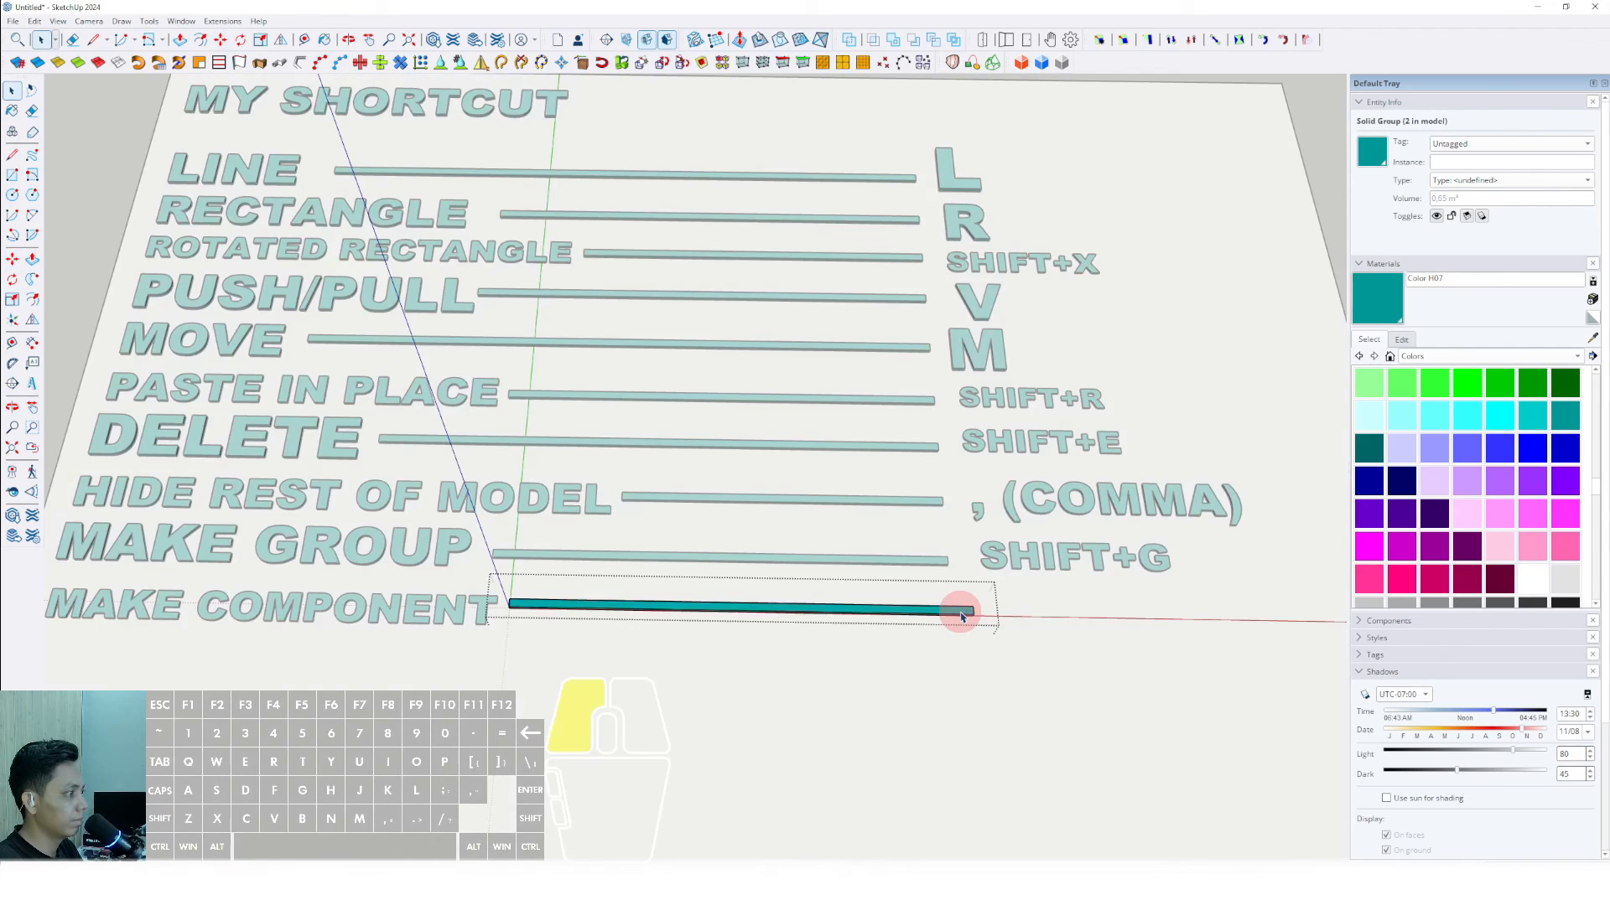
pyautogui.press('v')
pyautogui.press('space')
pyautogui.scroll(-4, 964, 566)
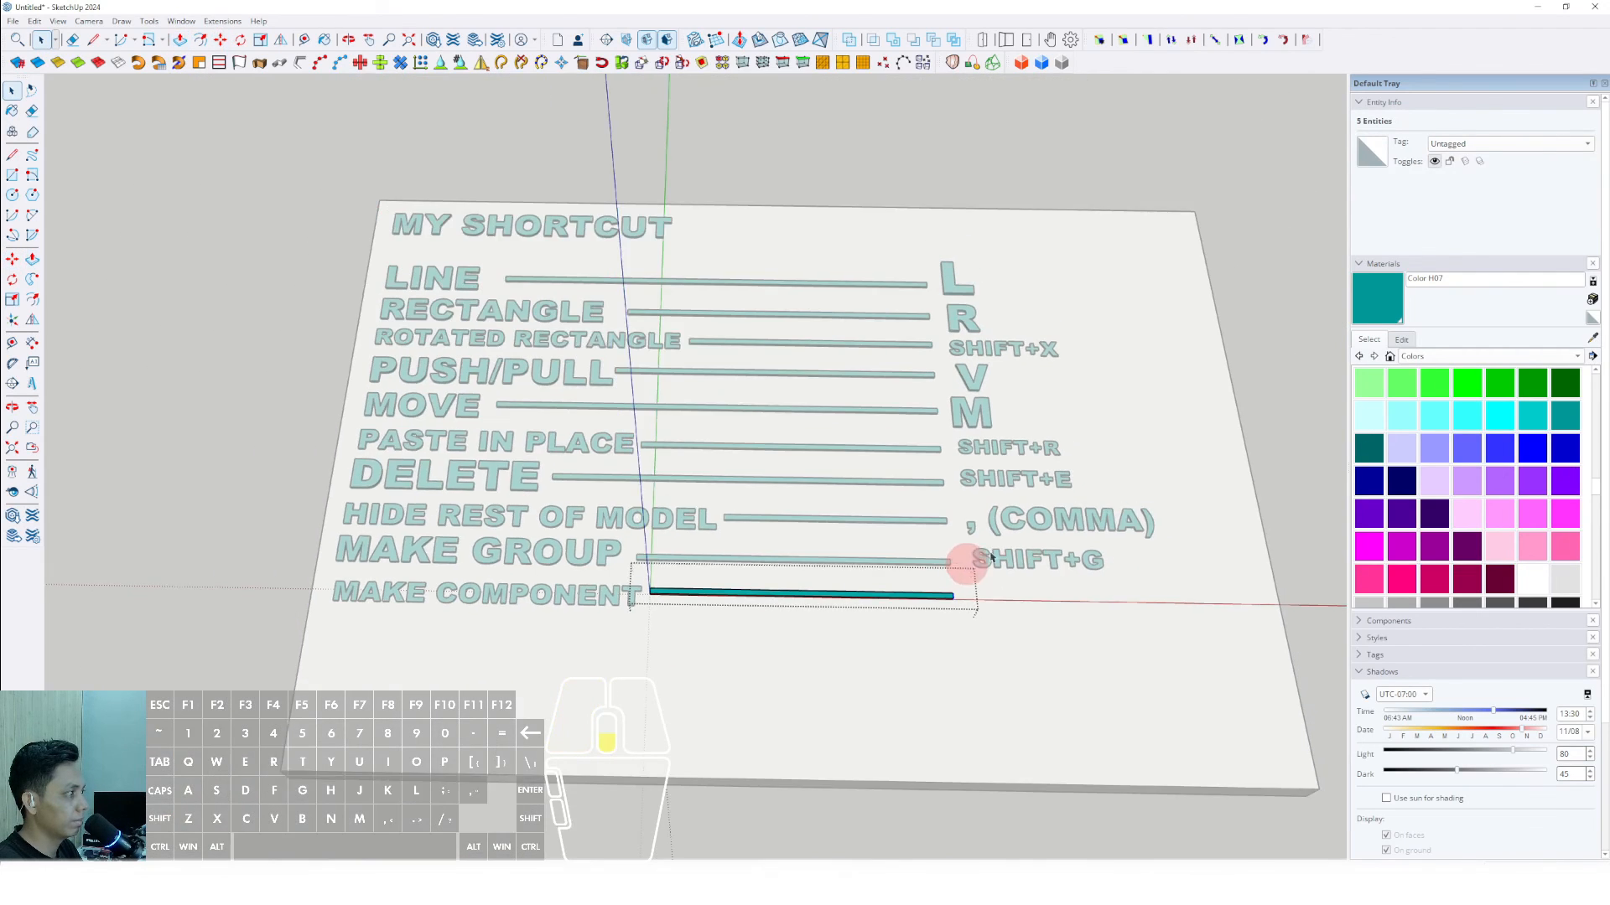
pyautogui.click(1273, 432)
pyautogui.scroll(3, 1048, 528)
pyautogui.moveTo(877, 561); pyautogui.dragTo(736, 609, button='middle')
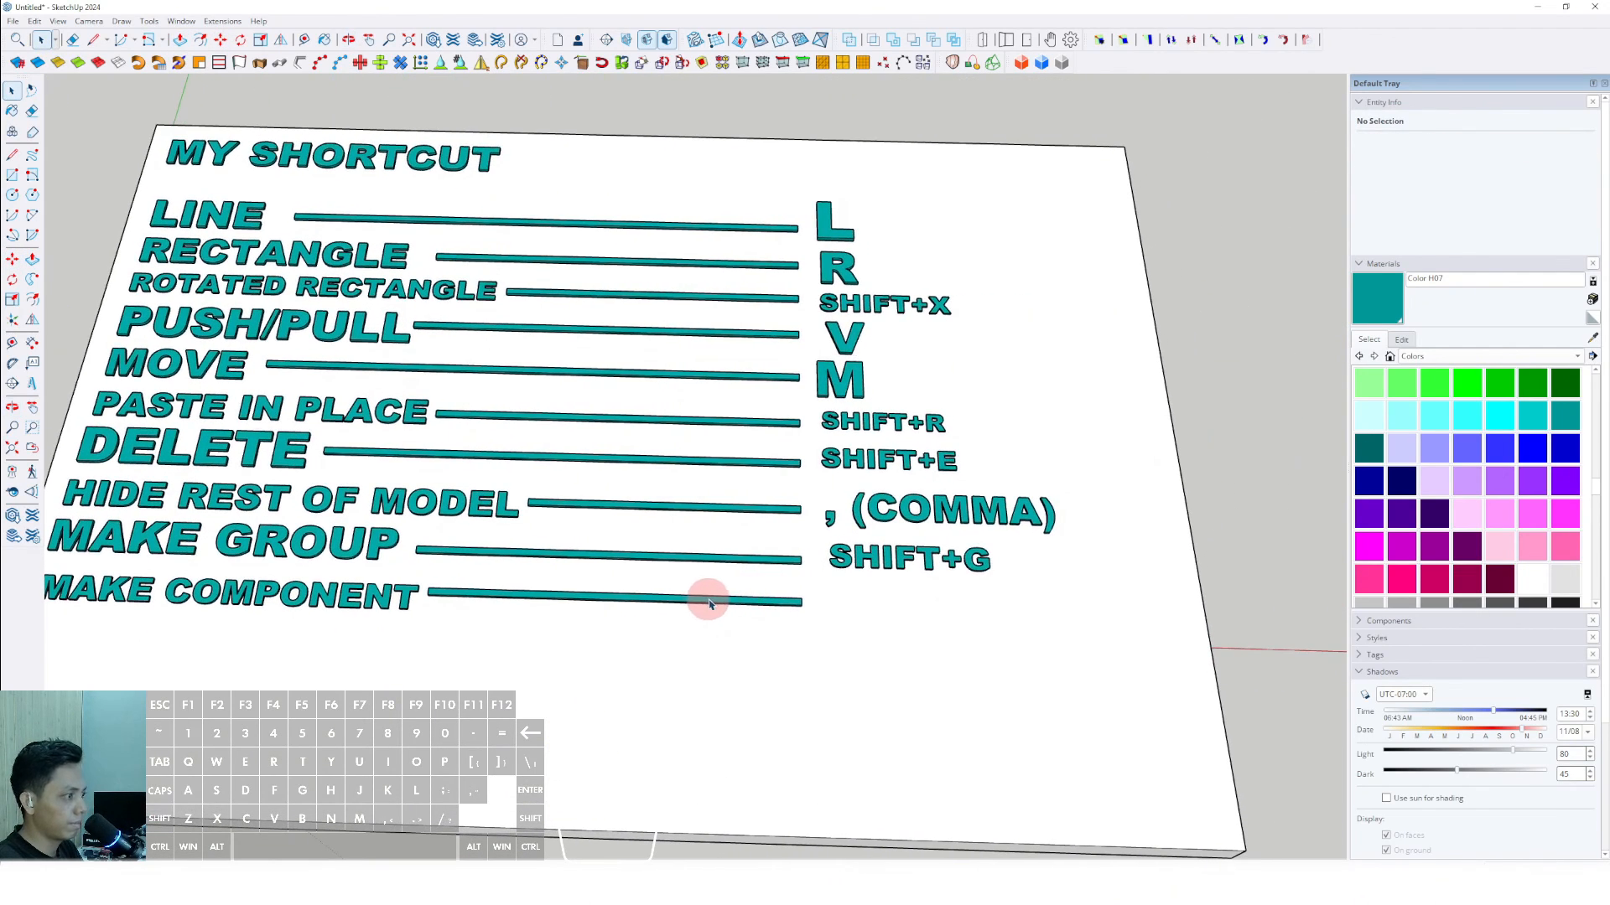
pyautogui.scroll(4, 805, 662)
pyautogui.press('m')
pyautogui.press('space')
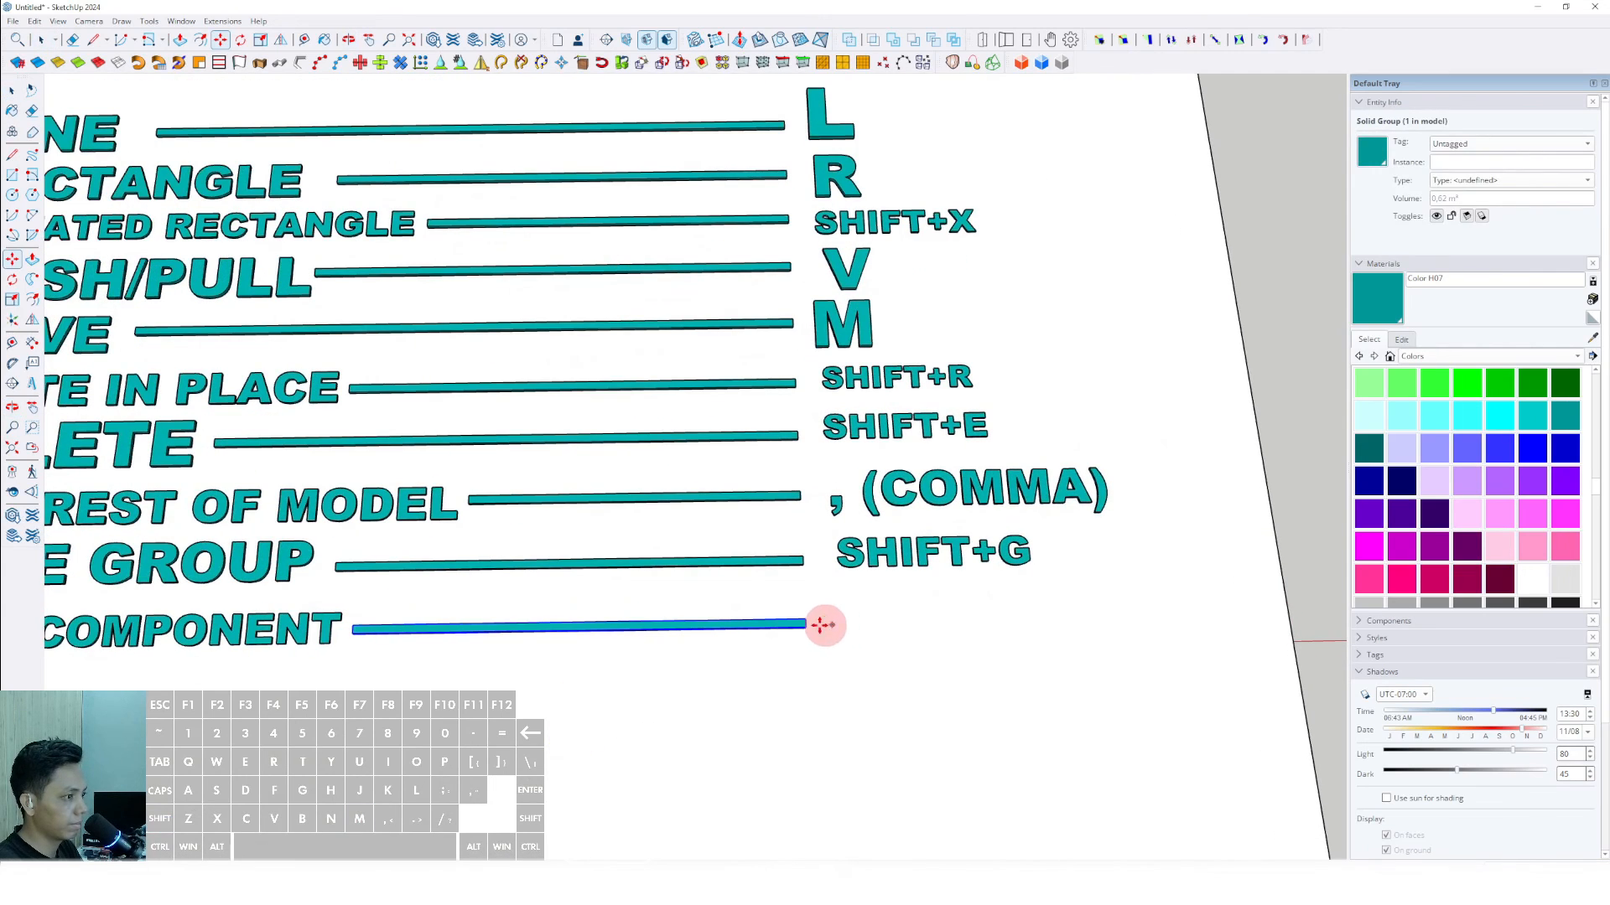
pyautogui.scroll(-4, 830, 625)
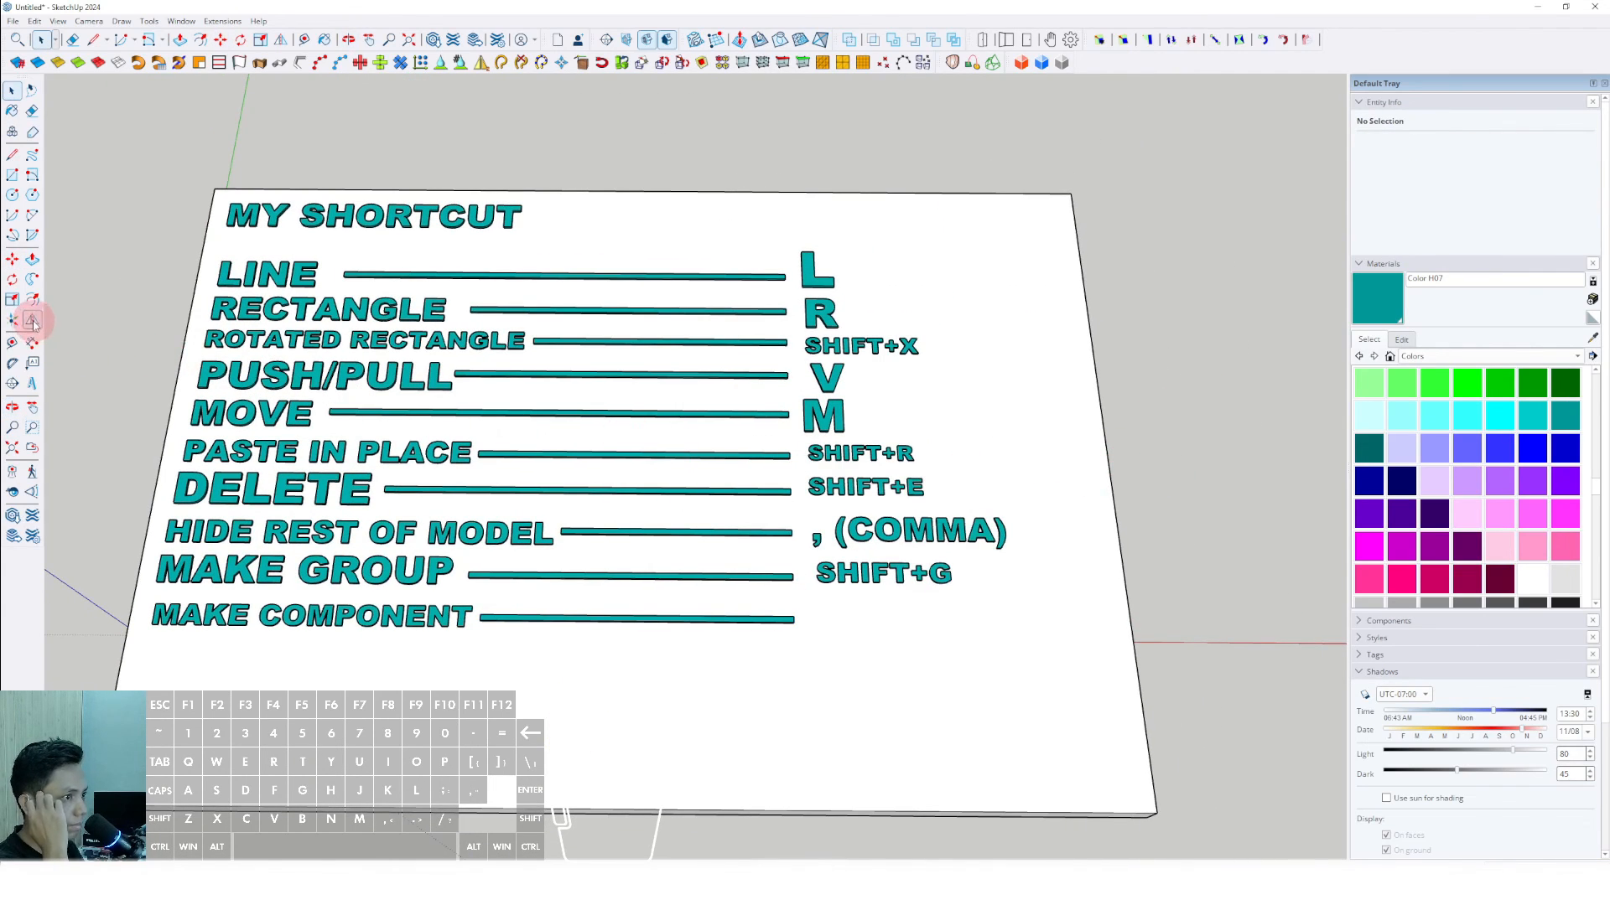
# - Place 3D text reading "G", Arial Black, 254 mm high, extruded 25 mm, past the end of the MAKE COMPONENT bar
pyautogui.click(32, 383)
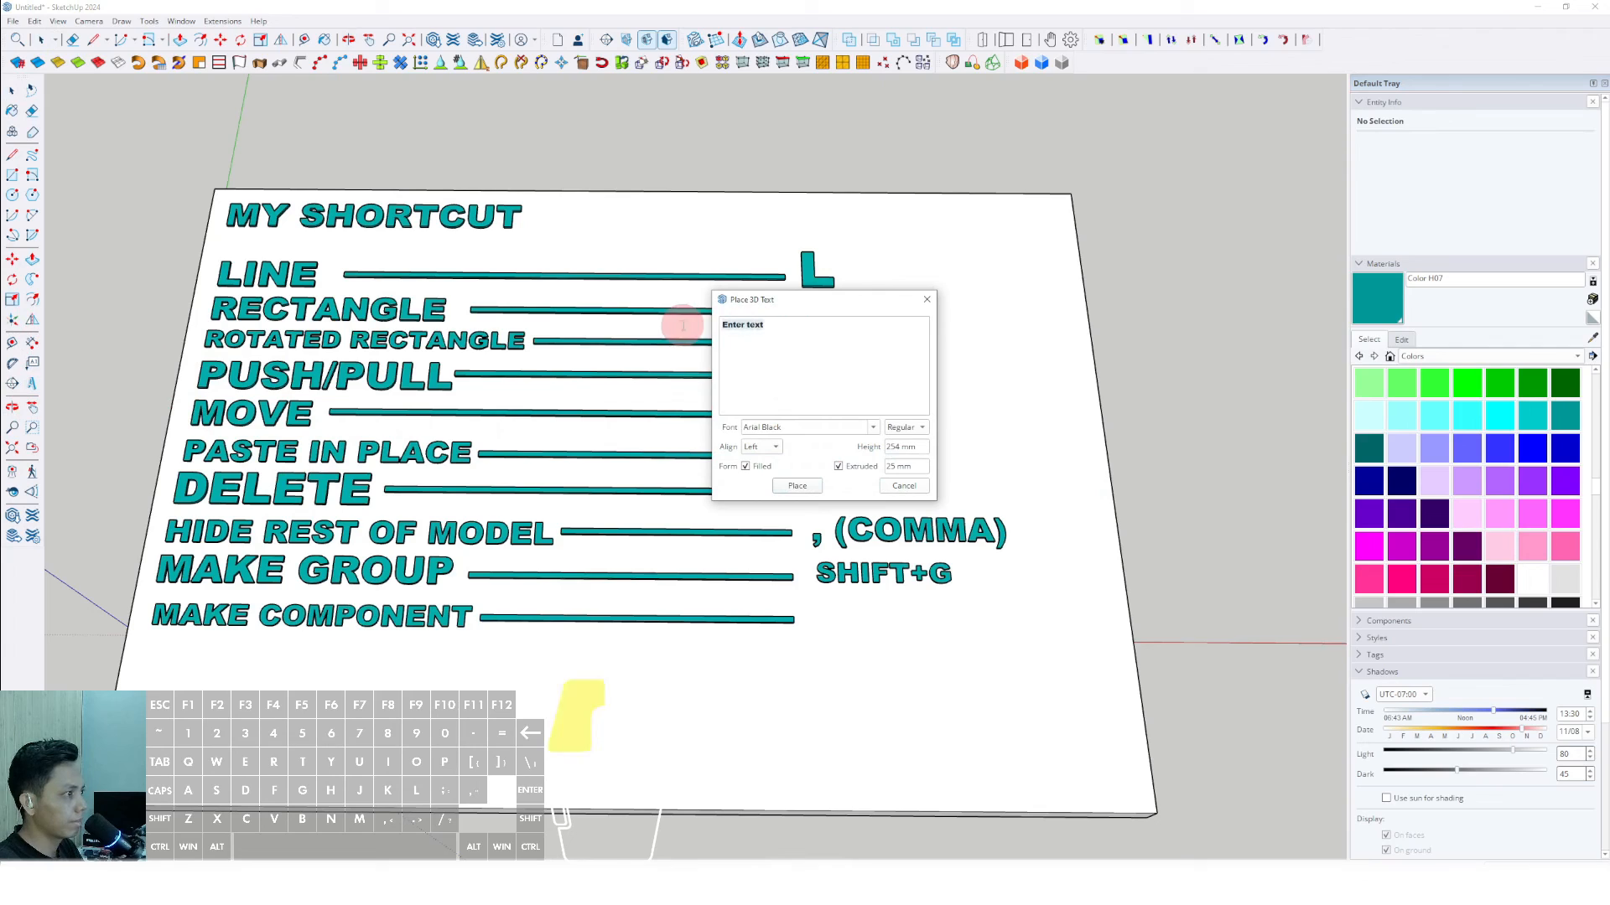
pyautogui.write('G')
pyautogui.click(797, 486)
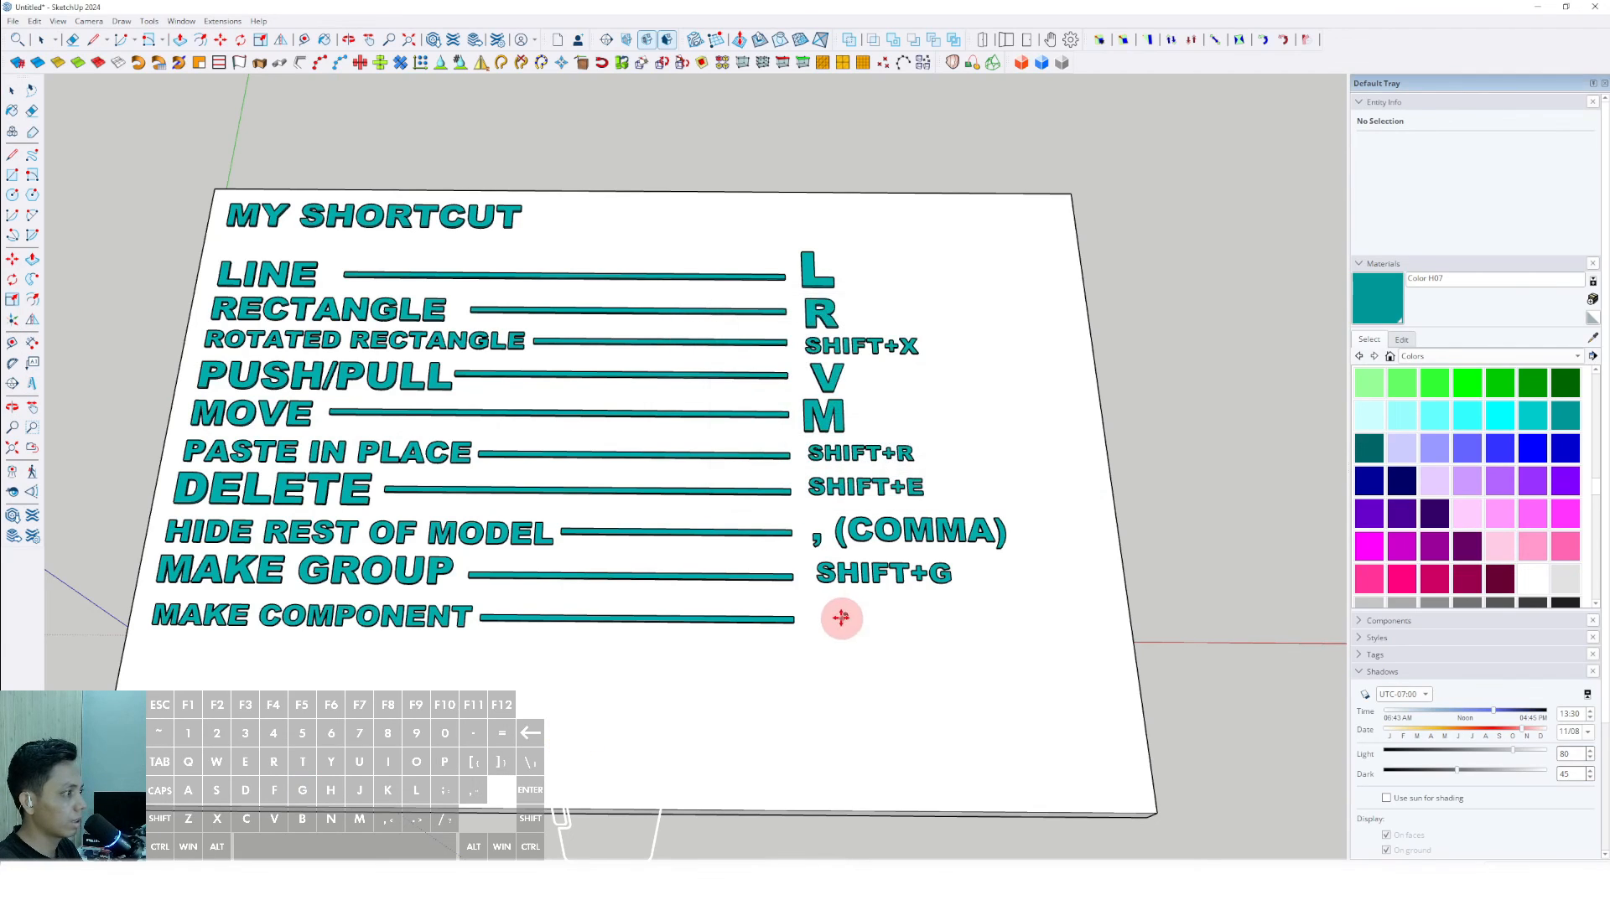
pyautogui.press('space')
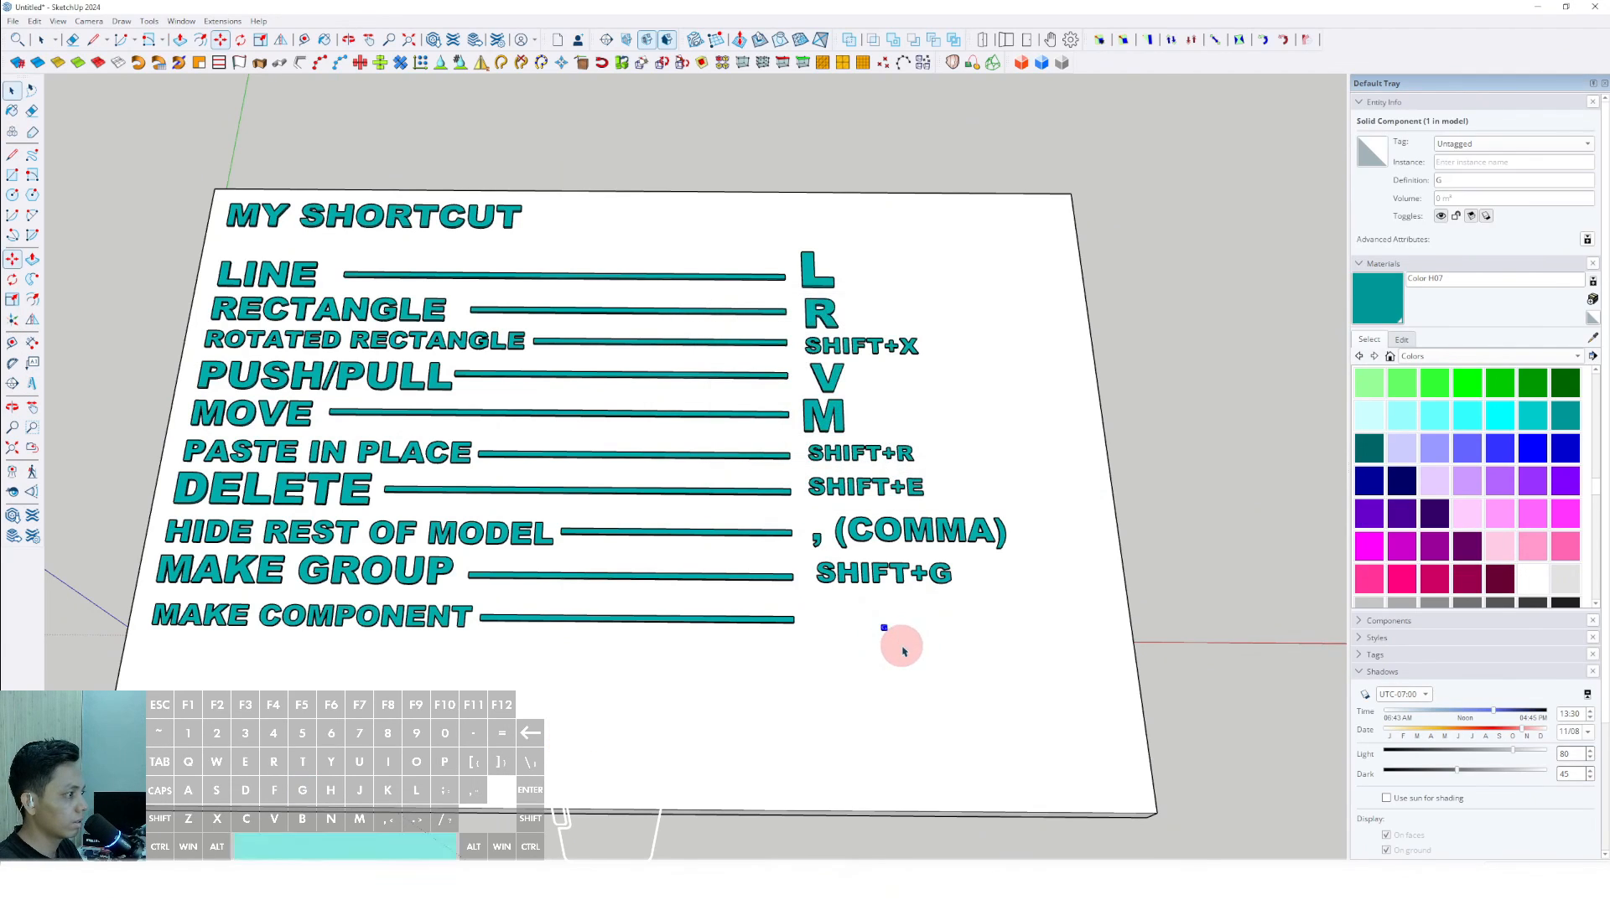
# - Scale the G letter up, move it beside the end of the MAKE COMPONENT bar and paint it Color H07
pyautogui.press('s')
pyautogui.moveTo(889, 633); pyautogui.dragTo(964, 641)
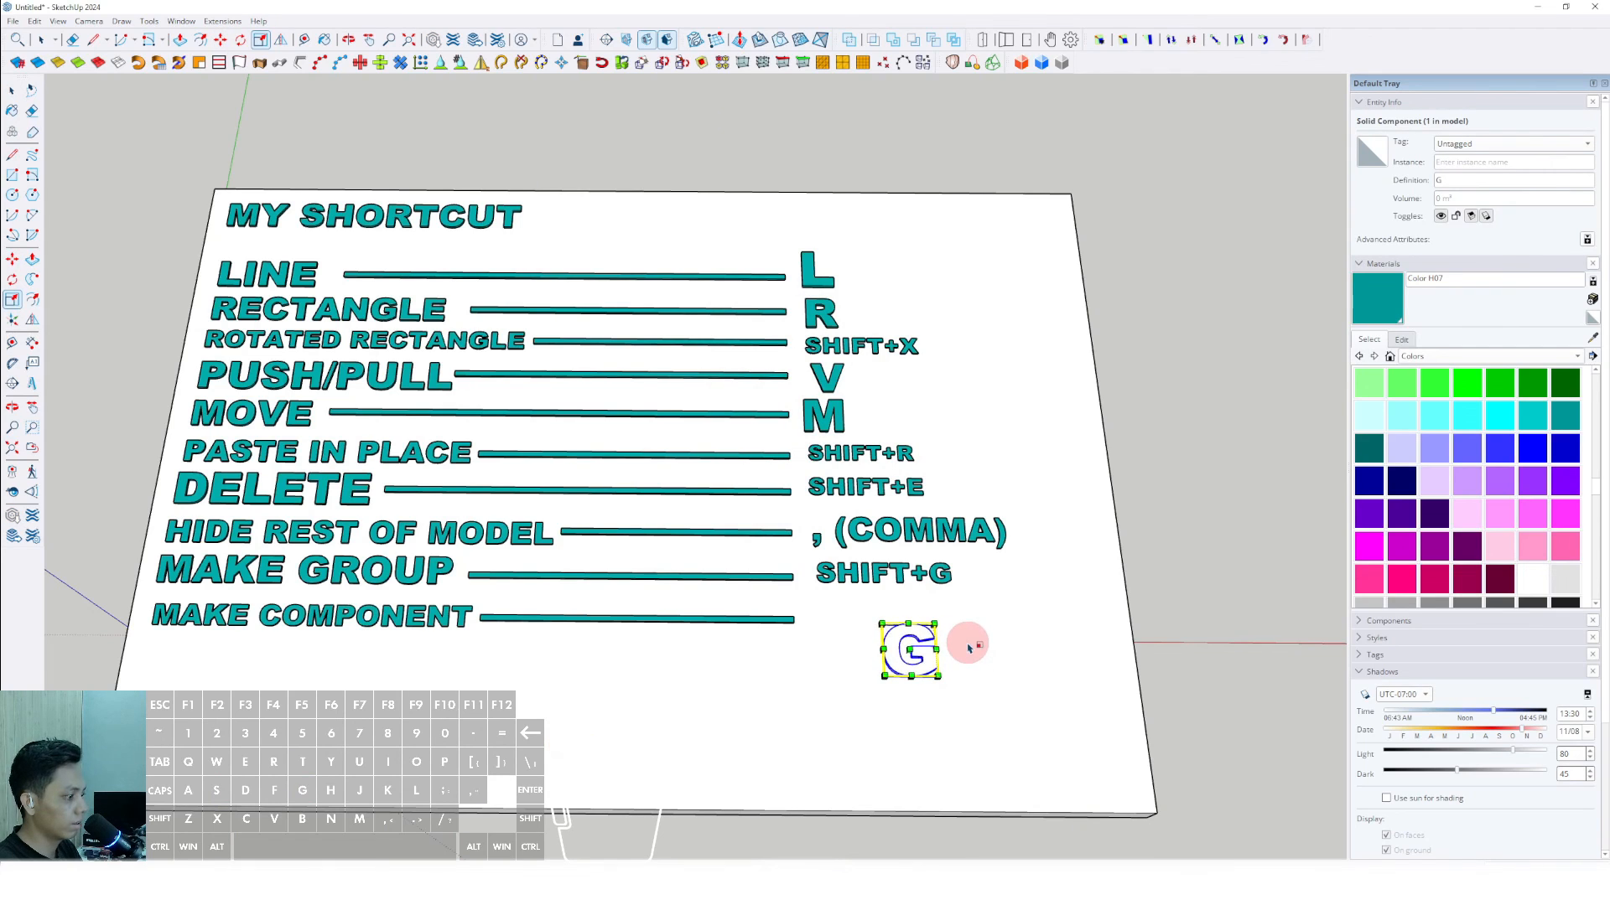
pyautogui.press('m')
pyautogui.click(989, 693)
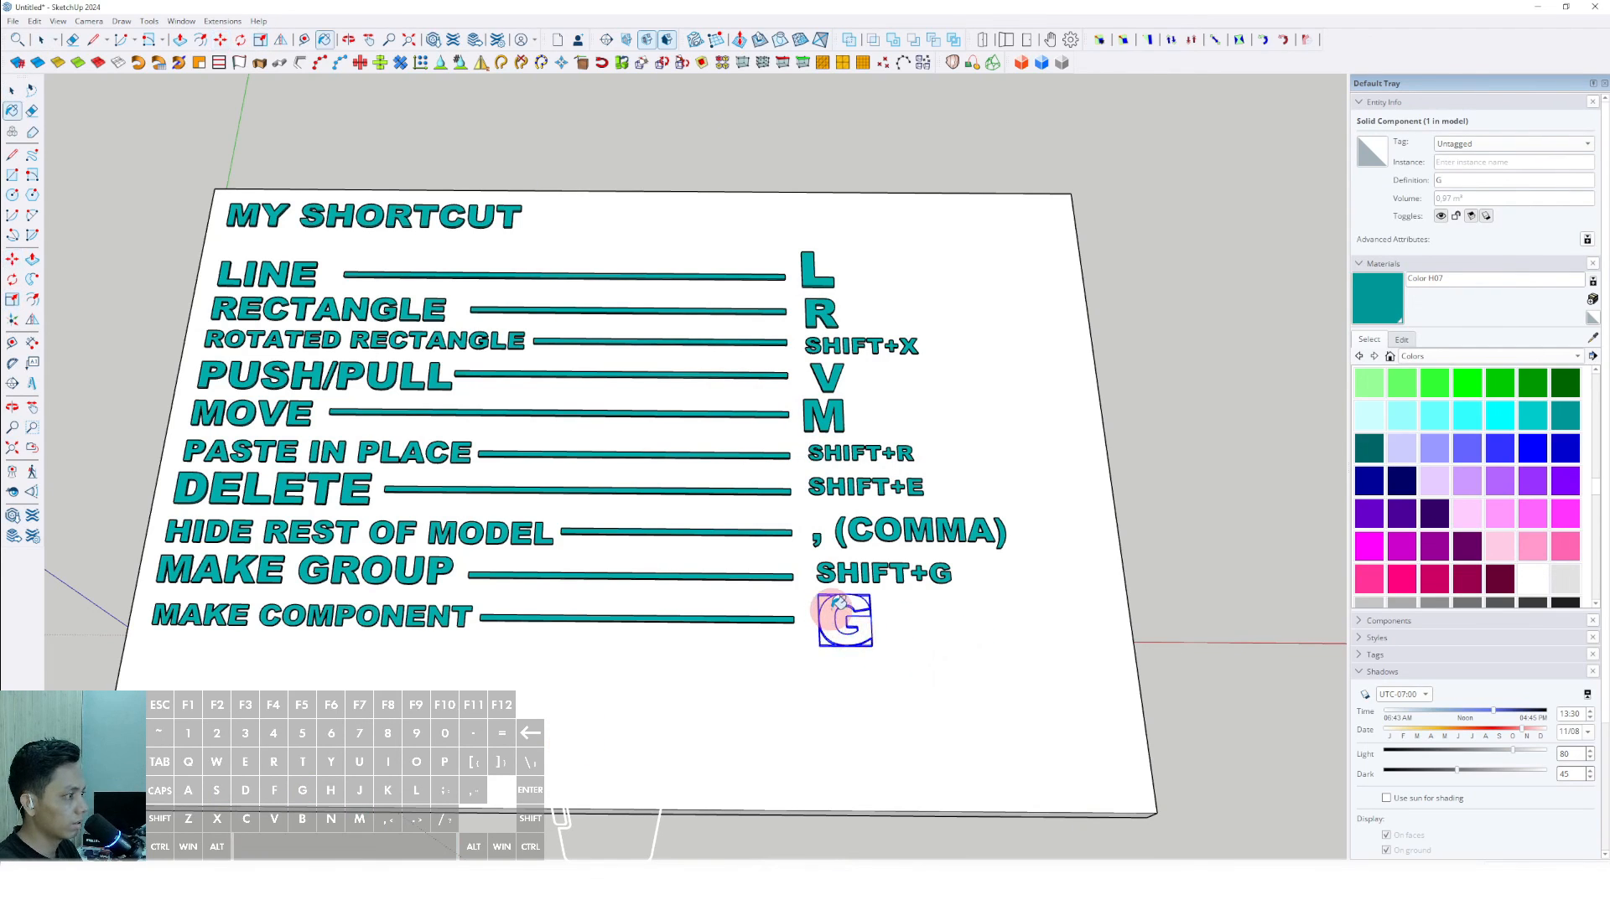
pyautogui.click(831, 611)
pyautogui.scroll(-3, 832, 613)
pyautogui.press('space')
pyautogui.click(1140, 493)
pyautogui.scroll(5, 832, 630)
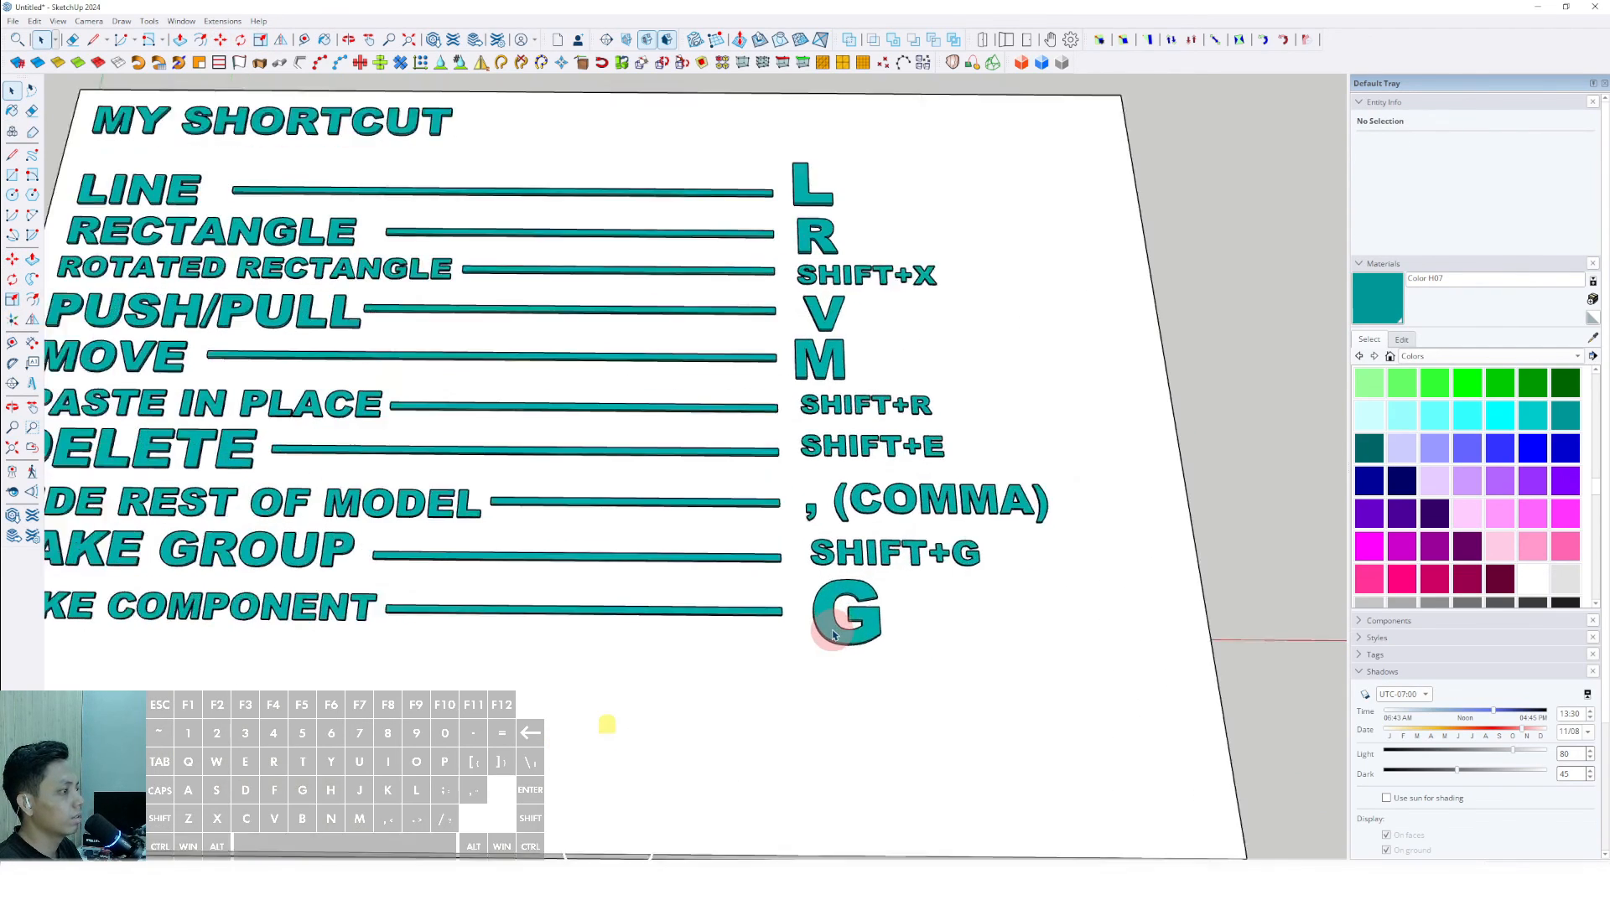
# - Scale the G letter down uniformly so its size suits the other single-letter shortcut labels
pyautogui.scroll(-2, 832, 635)
pyautogui.press('s')
pyautogui.click(876, 635)
pyautogui.scroll(-2, 866, 620)
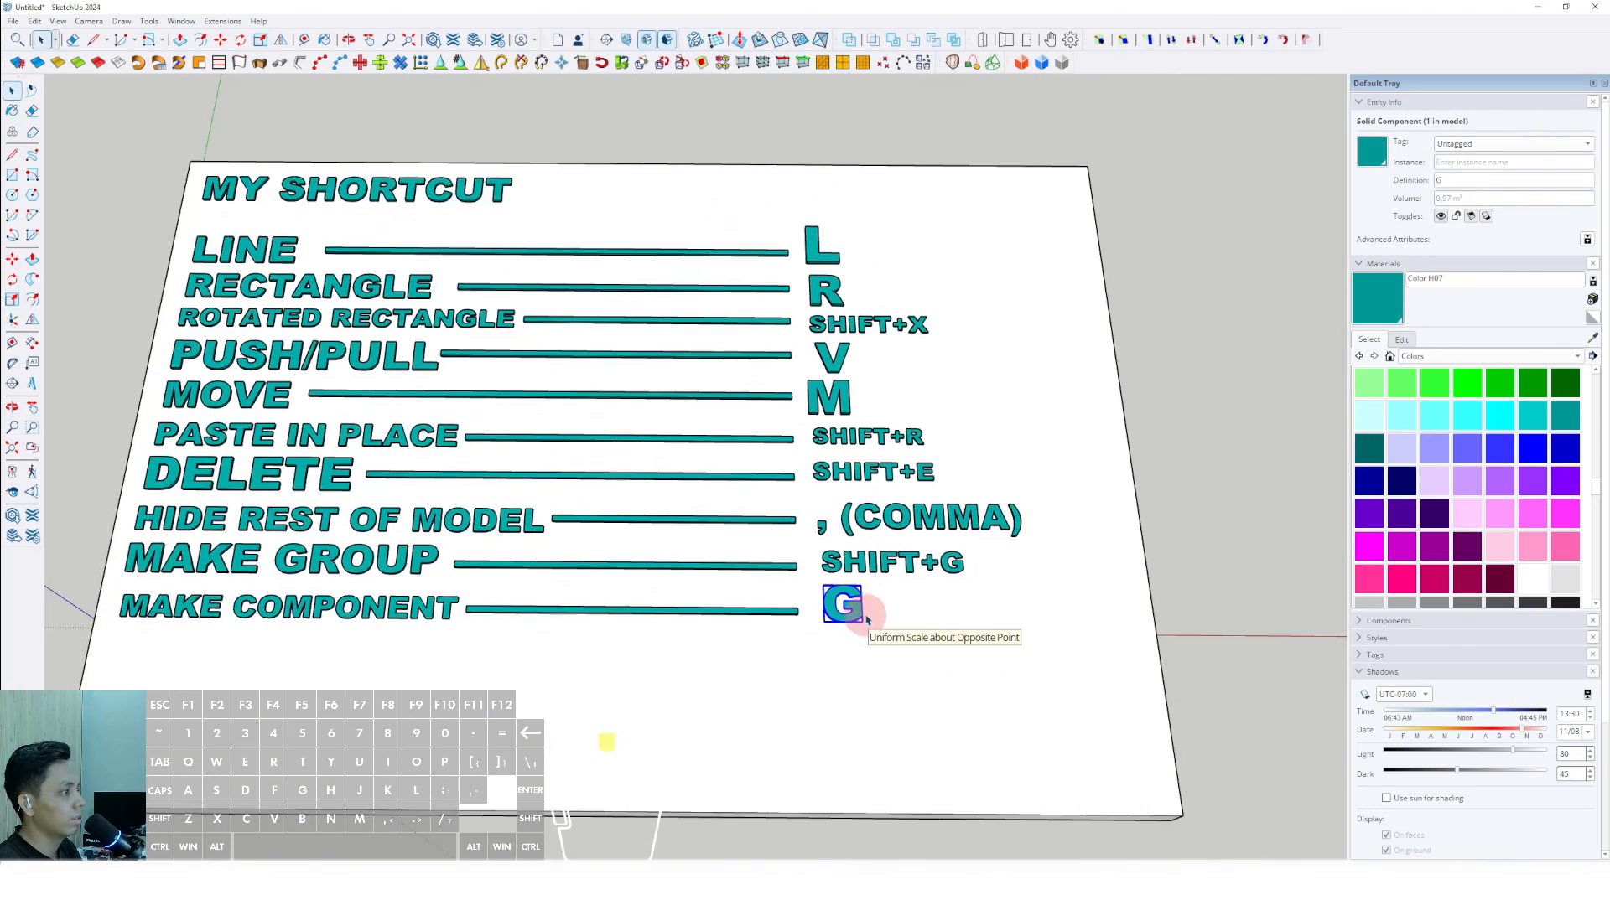
pyautogui.scroll(-2, 866, 620)
pyautogui.click(1162, 405)
pyautogui.scroll(2, 668, 556)
pyautogui.moveTo(669, 556); pyautogui.dragTo(811, 553, button='middle')
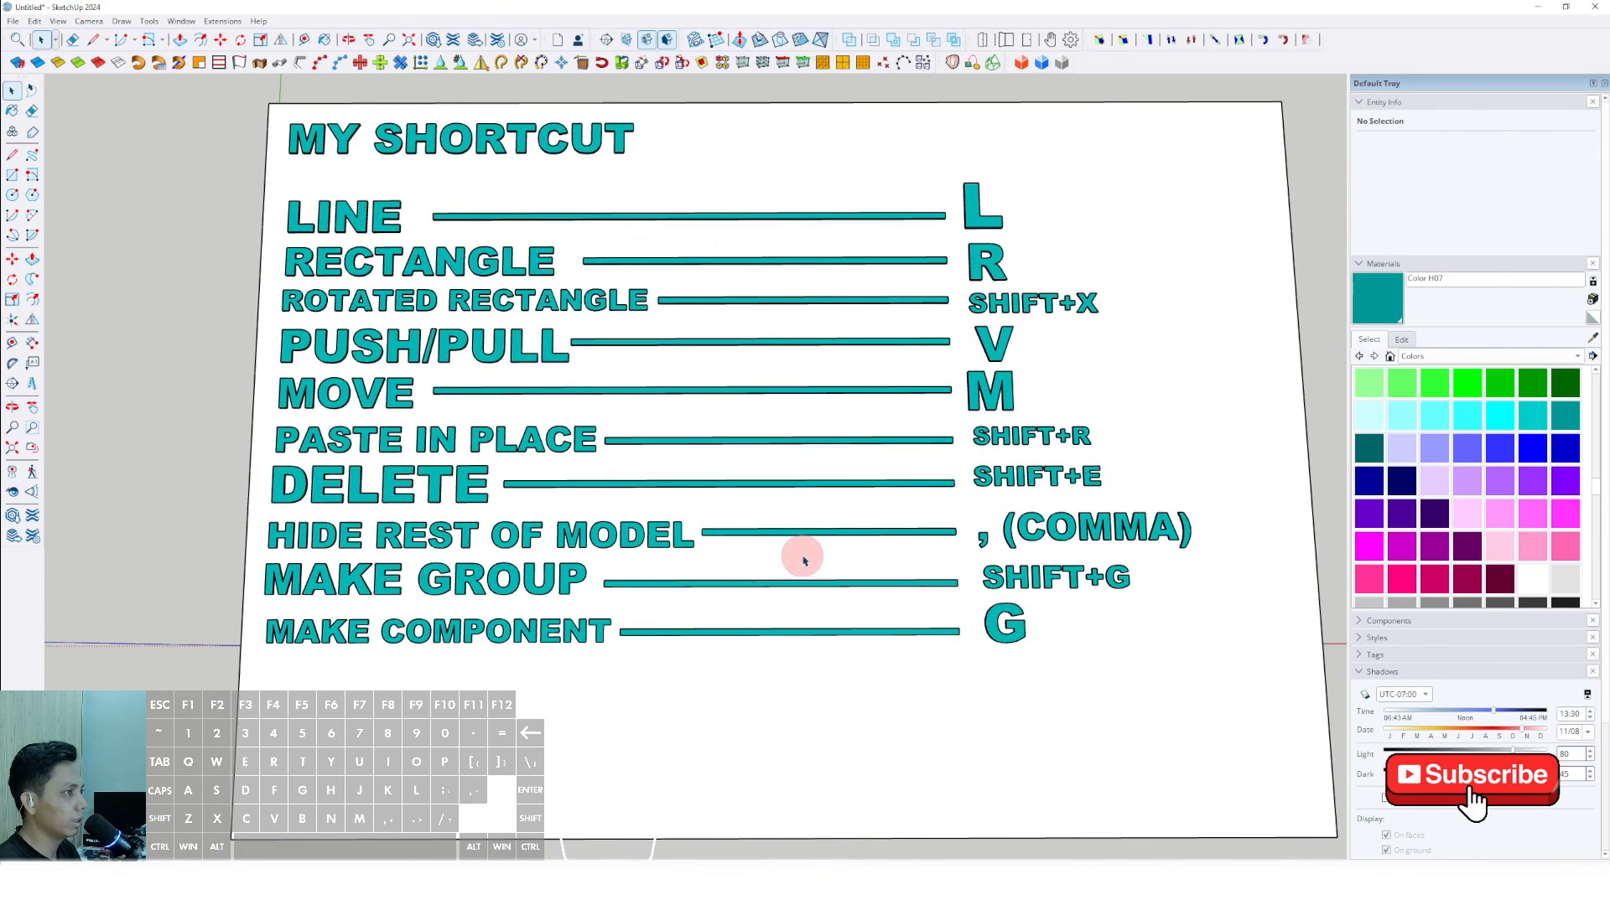
pyautogui.moveTo(845, 515); pyautogui.dragTo(817, 534, button='middle')
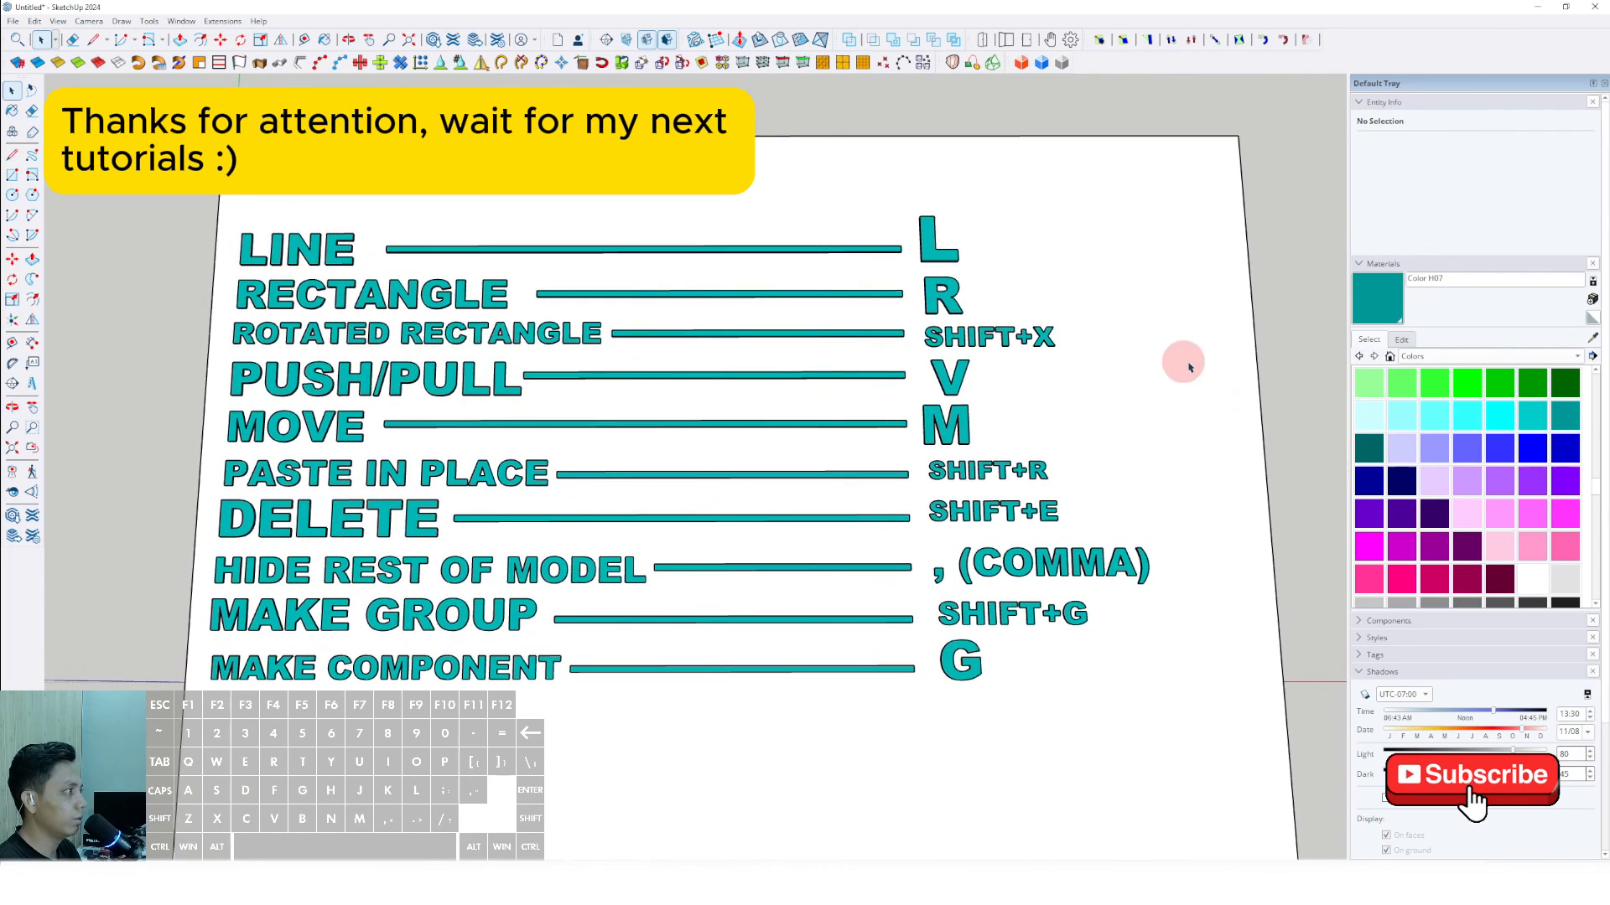
pyautogui.moveTo(879, 416)
pyautogui.mouseDown(button='middle')
pyautogui.moveTo(575, 557)
pyautogui.moveTo(600, 464)
pyautogui.moveTo(586, 503)
pyautogui.moveTo(592, 530)
pyautogui.moveTo(602, 522)
pyautogui.moveTo(586, 526)
pyautogui.mouseUp(button='middle')
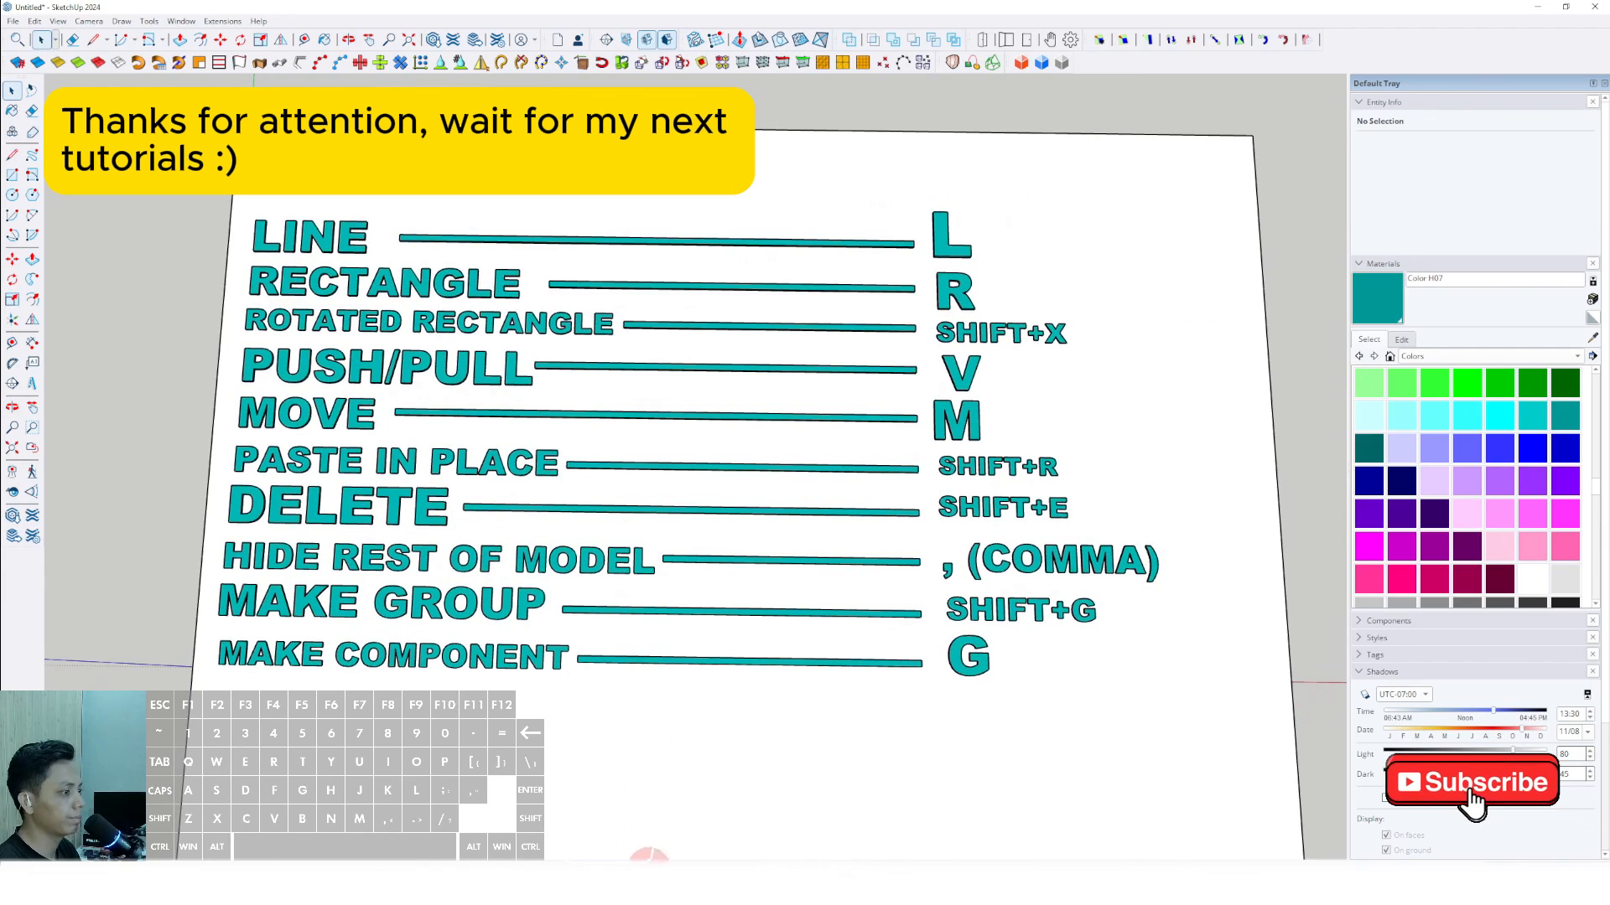